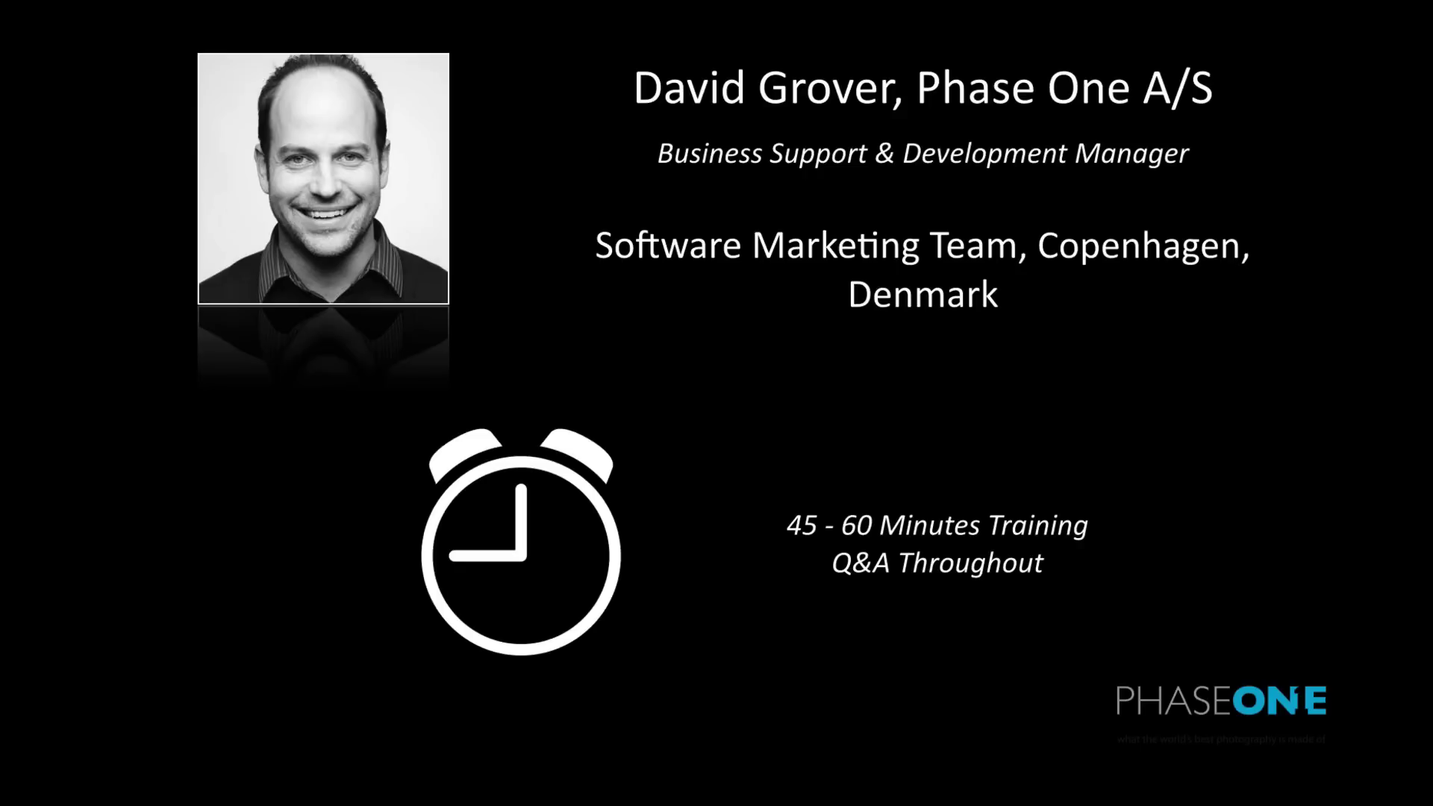
pyautogui.press('Right')
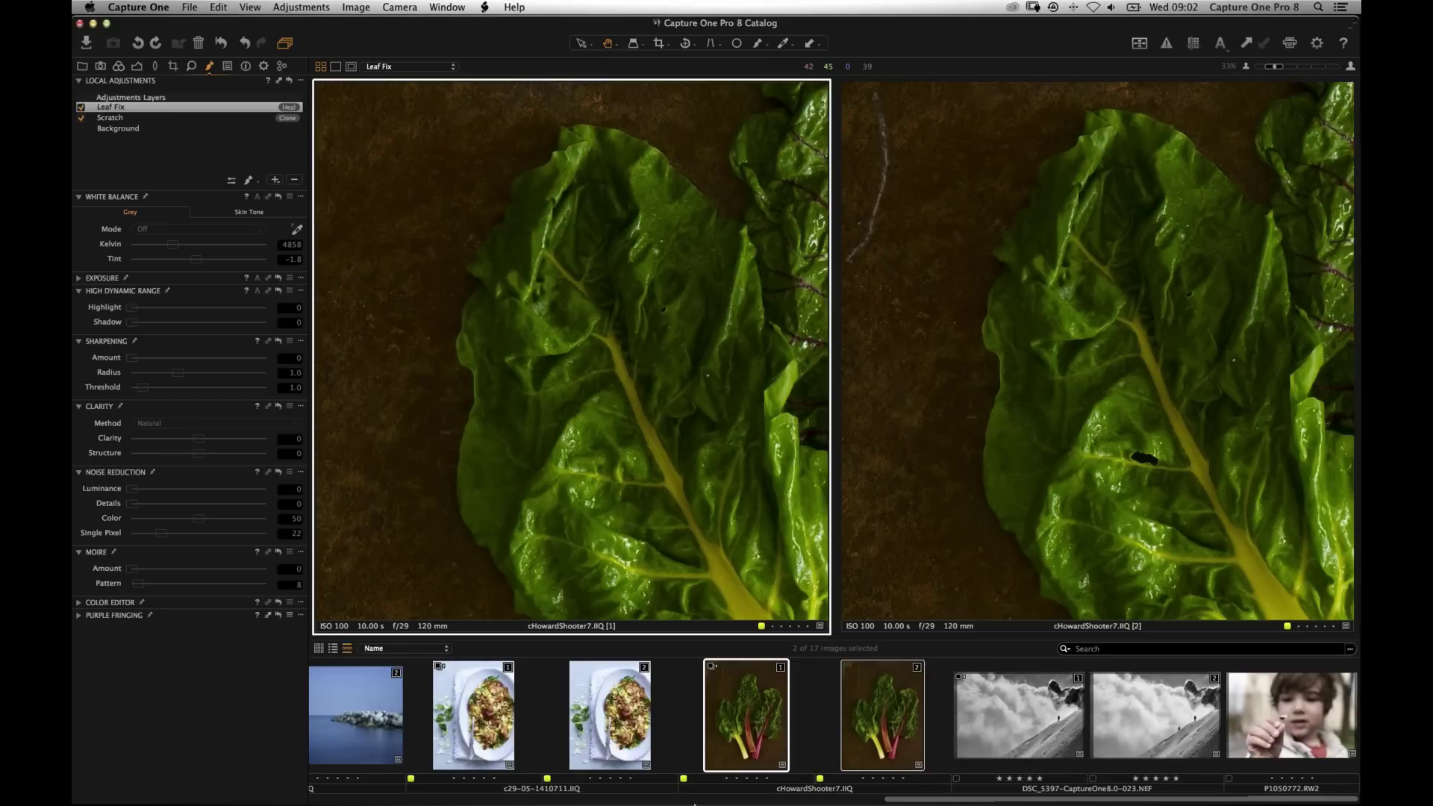
# Turn on the Mouse Locator pointer highlight in System Preferences and close the preferences window.
pyautogui.moveTo(719, 785)
pyautogui.click(790, 777)
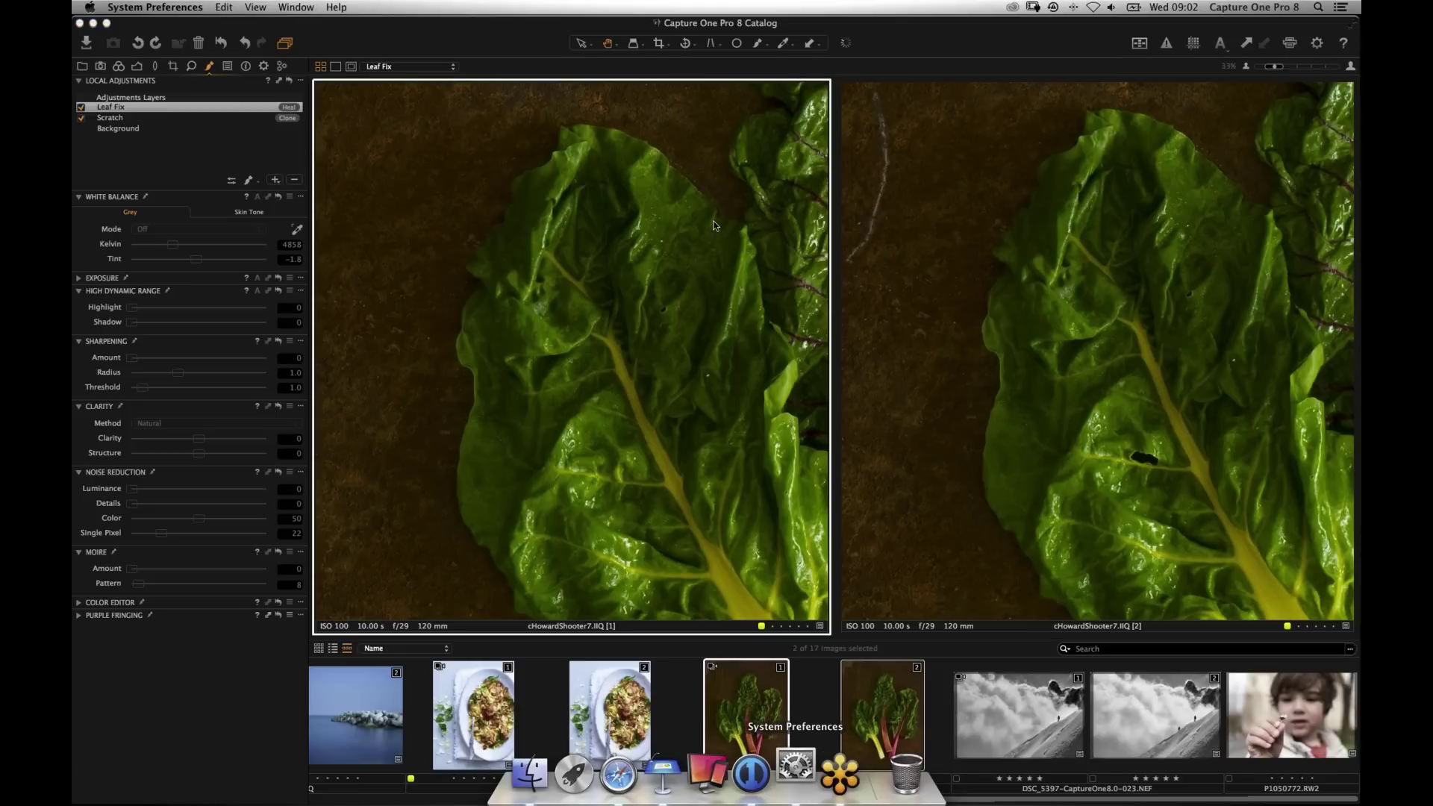
pyautogui.click(581, 494)
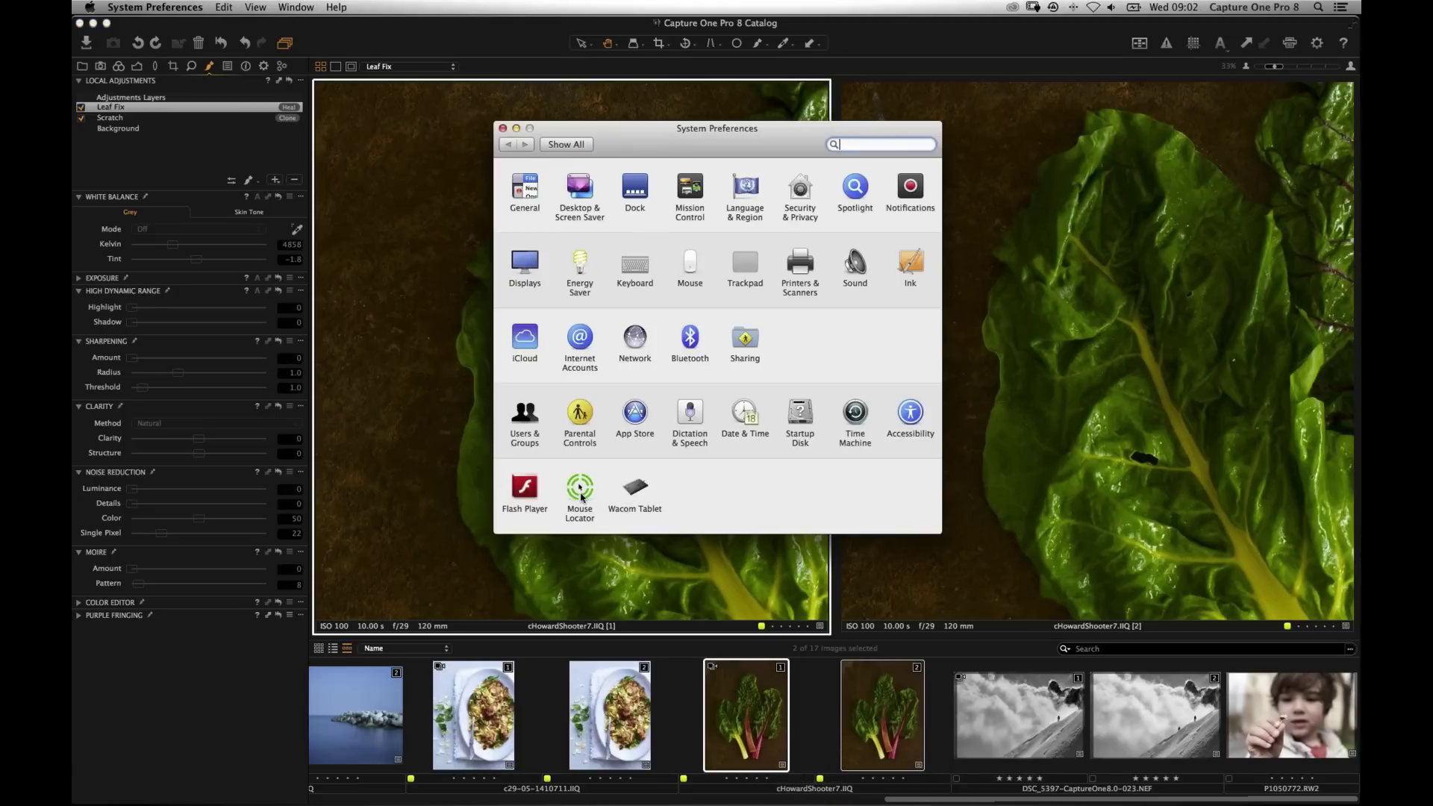
pyautogui.click(818, 232)
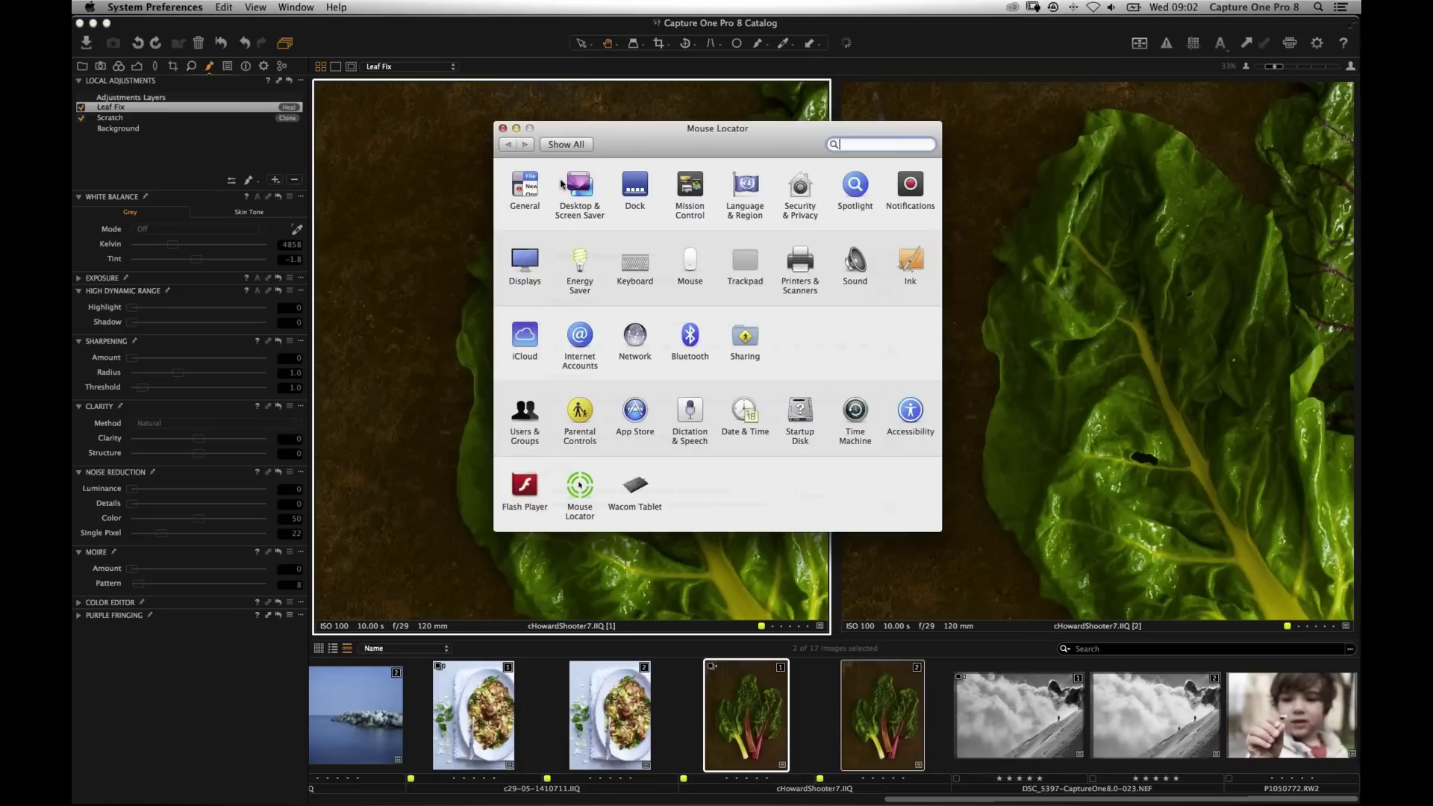
pyautogui.click(553, 175)
pyautogui.click(503, 129)
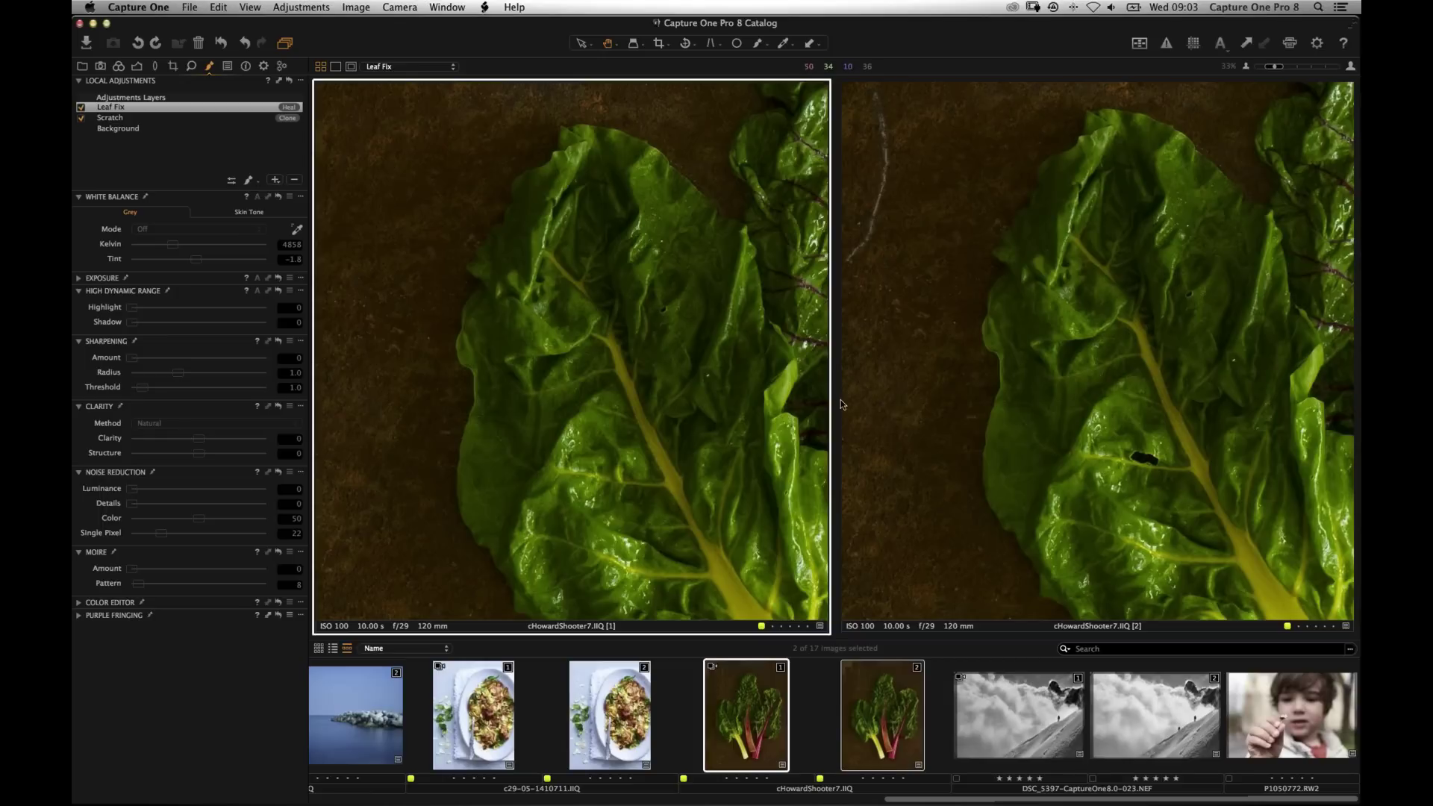
# Open variant 1 of _JWA3081.CR2 from the start of the filmstrip and fit it to the viewer.
pyautogui.hscroll(-1, 714, 731)
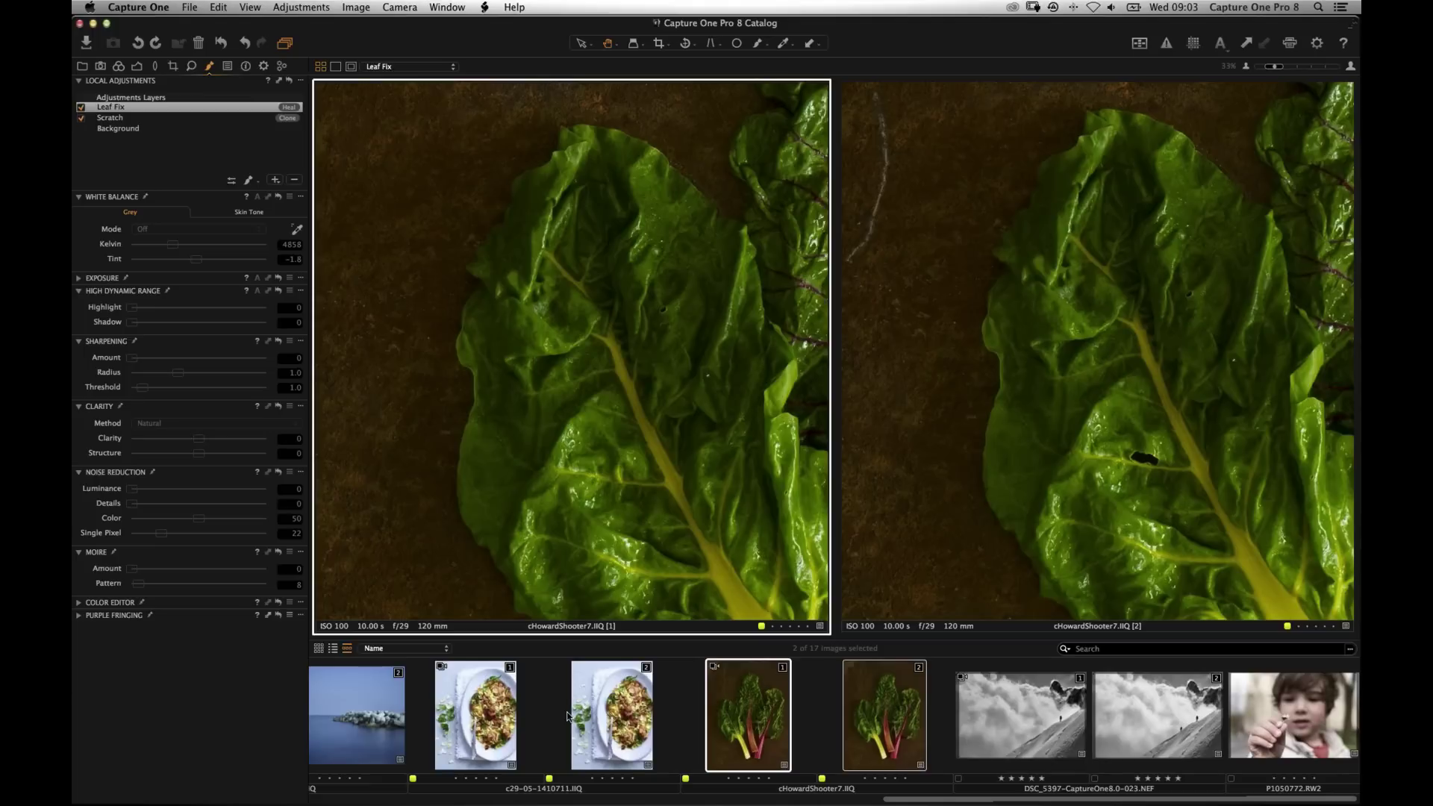
pyautogui.hscroll(-15, 568, 717)
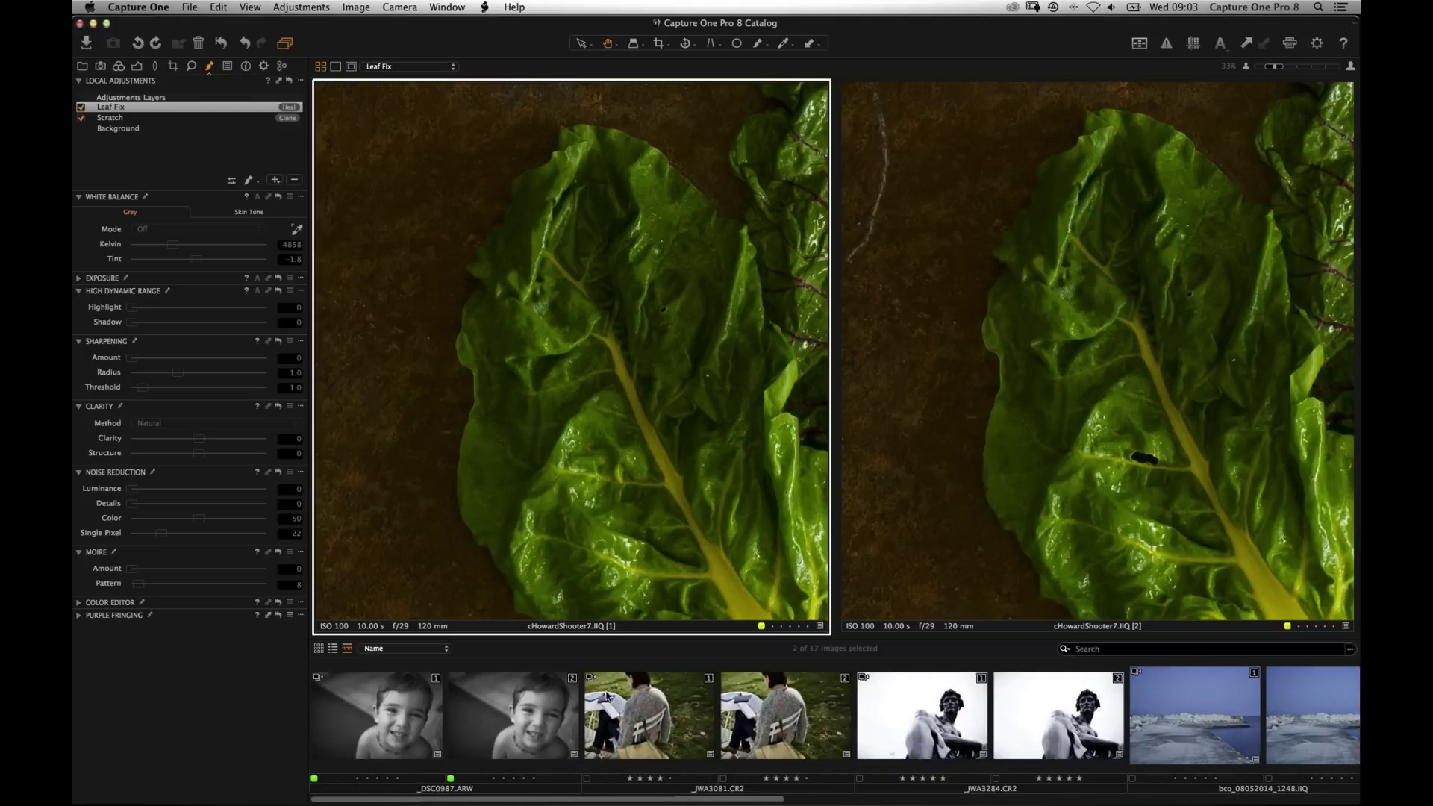
pyautogui.click(657, 723)
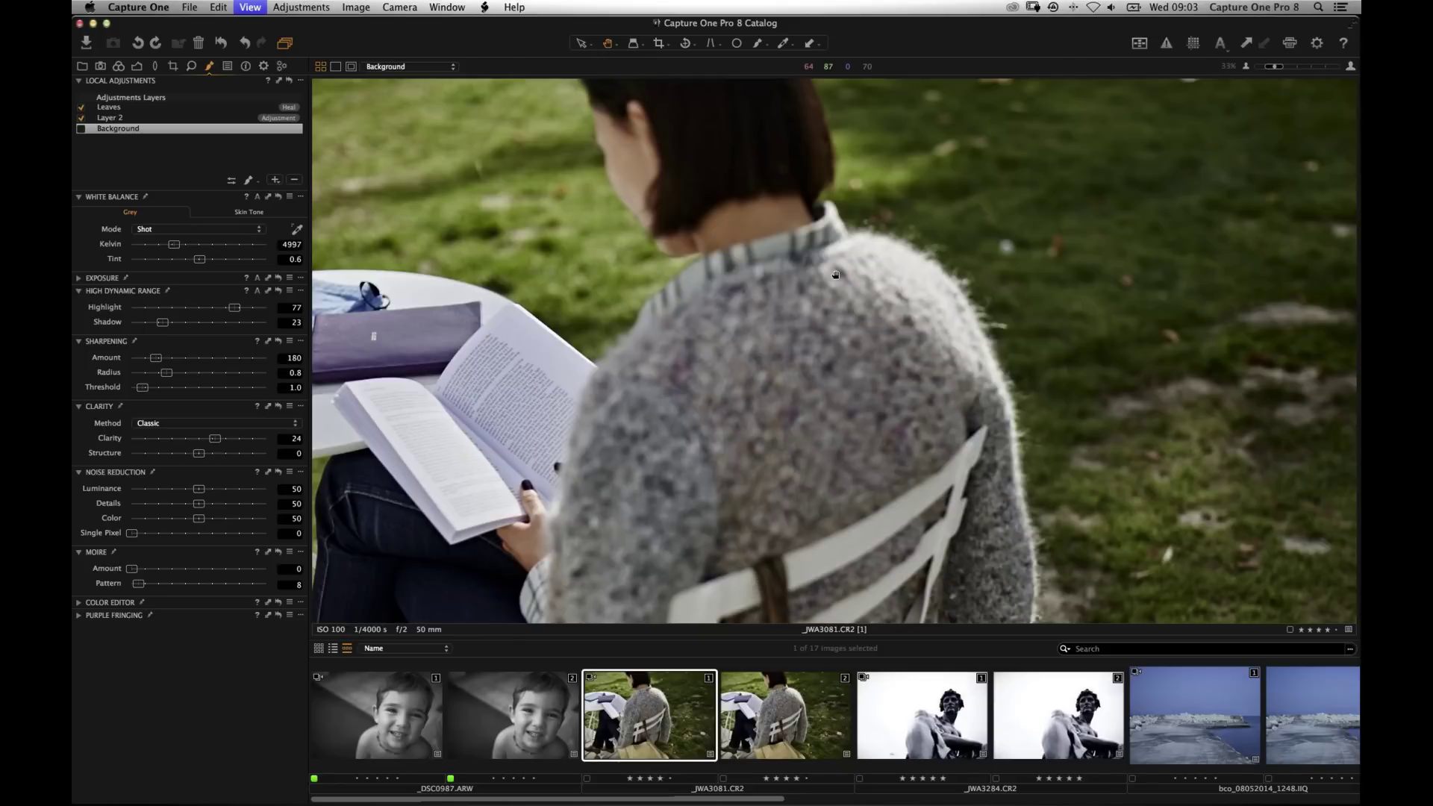
pyautogui.press('super+0')
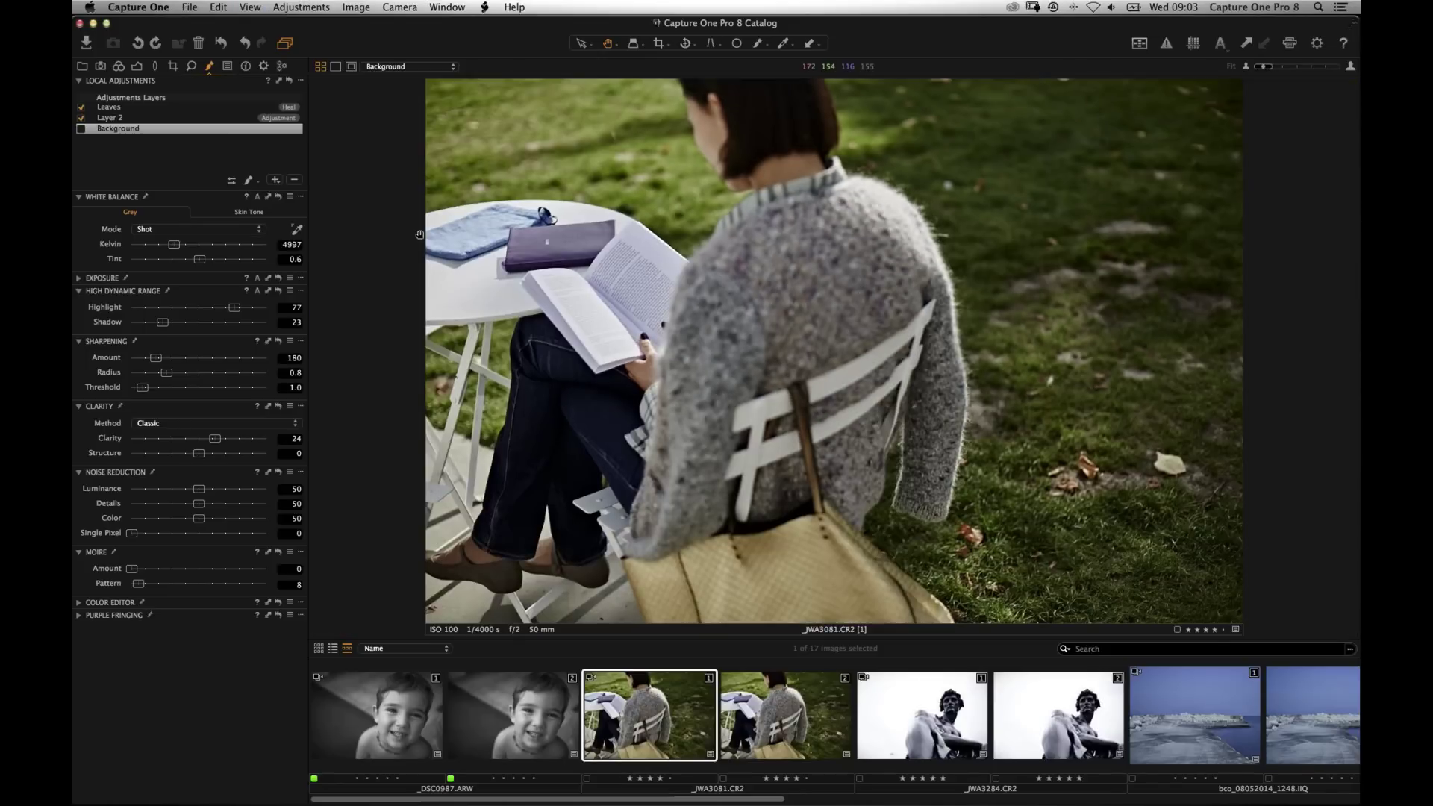
# Add an adjustment layer with its default name and brush a mask over the grass in front of the woman's face.
pyautogui.click(273, 180)
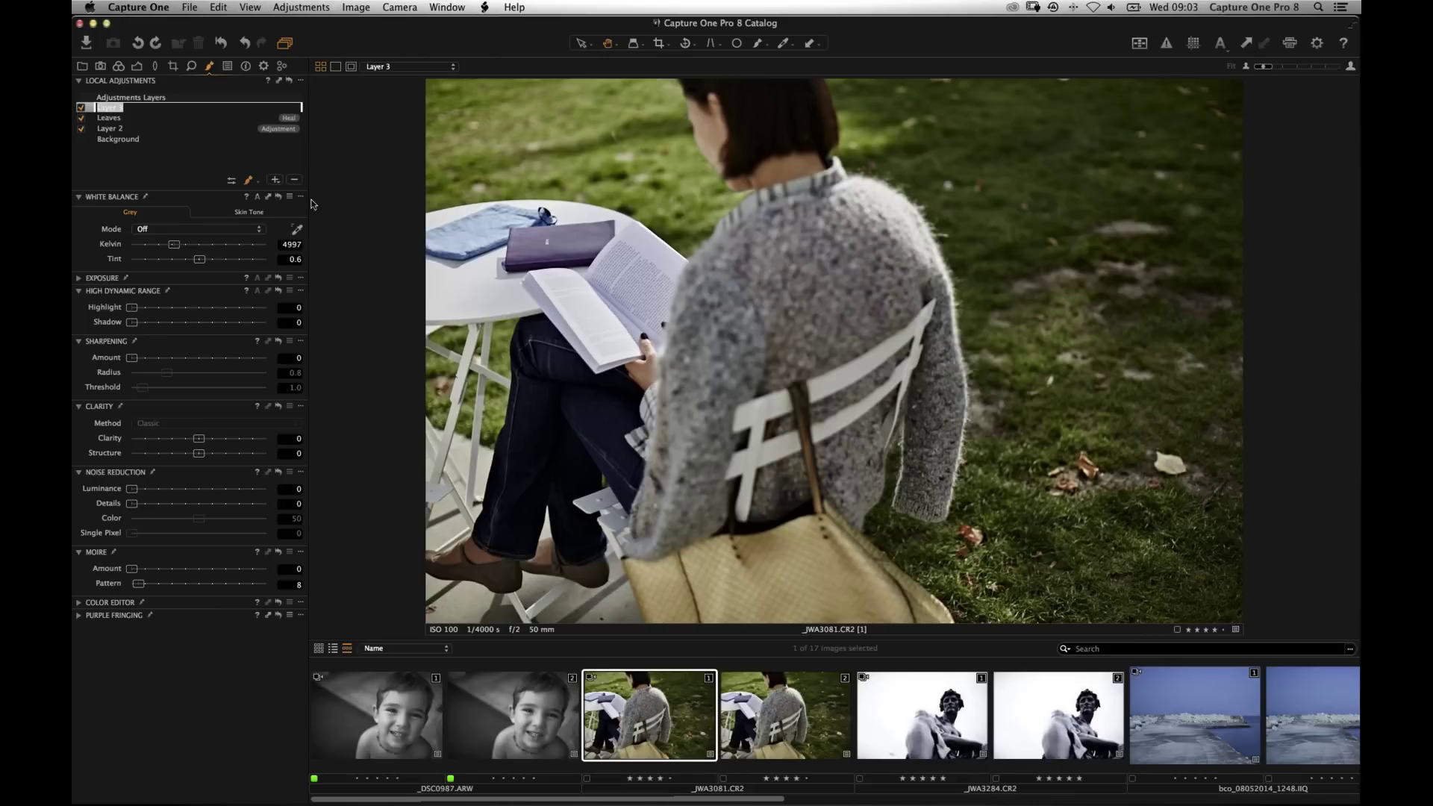
pyautogui.press('Return')
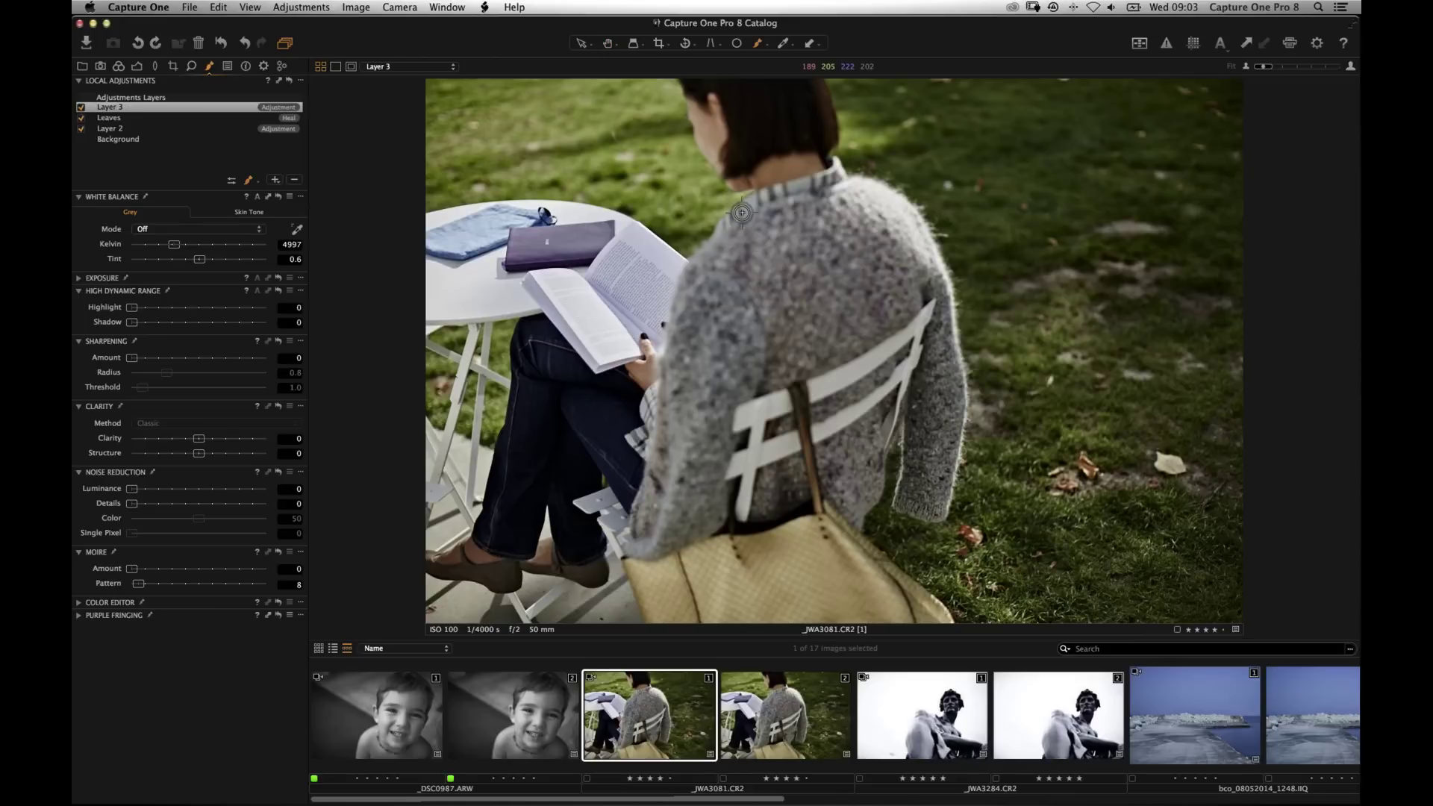
pyautogui.rightClick(642, 174)
pyautogui.moveTo(642, 174); pyautogui.dragTo(664, 172)
pyautogui.click(607, 214)
pyautogui.moveTo(608, 131)
pyautogui.mouseDown()
pyautogui.moveTo(565, 154)
pyautogui.moveTo(657, 183)
pyautogui.moveTo(633, 233)
pyautogui.moveTo(581, 128)
pyautogui.mouseUp()
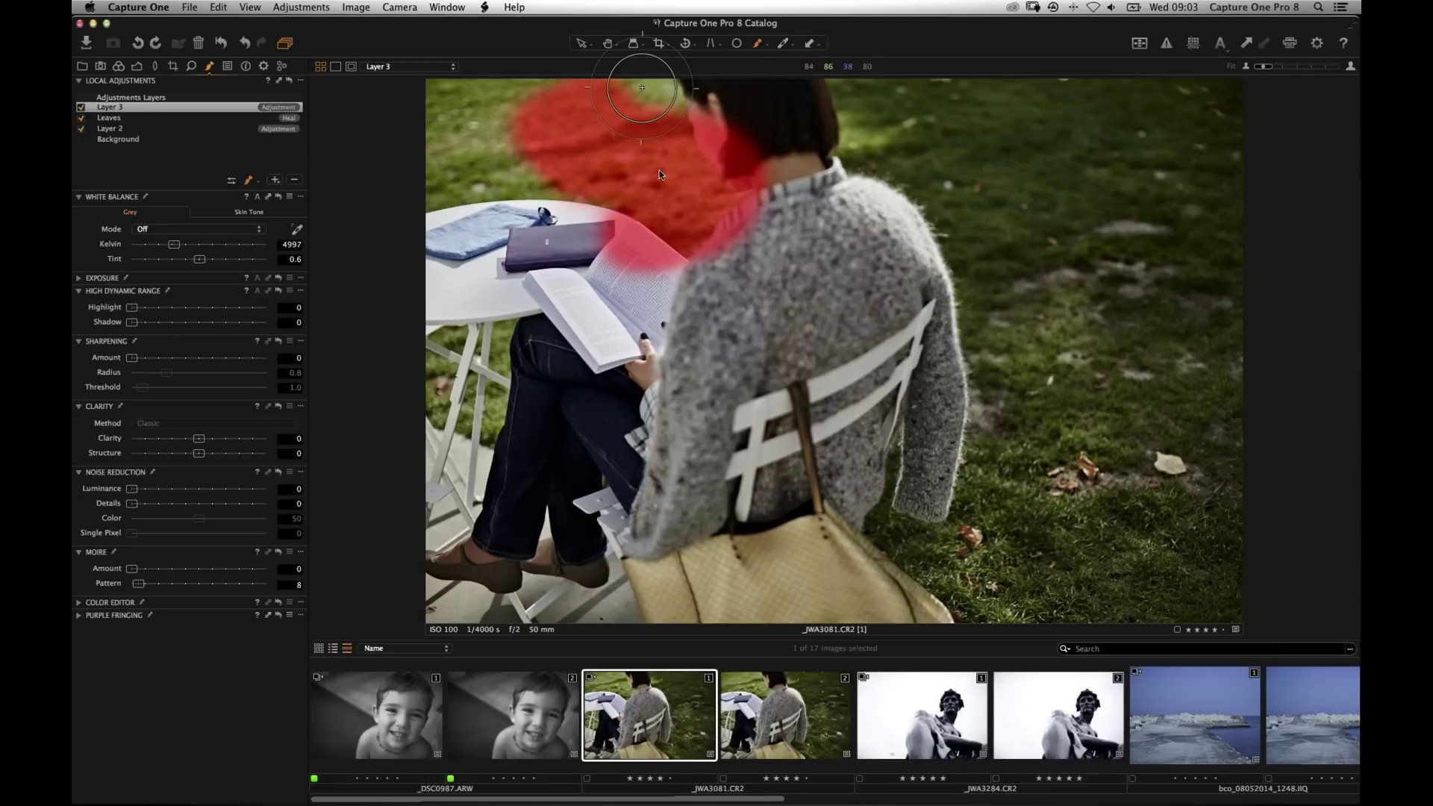
# Try an exposure of 1.09 on the masked layer, then reset the exposure adjustment.
pyautogui.click(93, 282)
pyautogui.moveTo(214, 297)
pyautogui.mouseDown()
pyautogui.moveTo(162, 297)
pyautogui.moveTo(216, 296)
pyautogui.mouseUp()
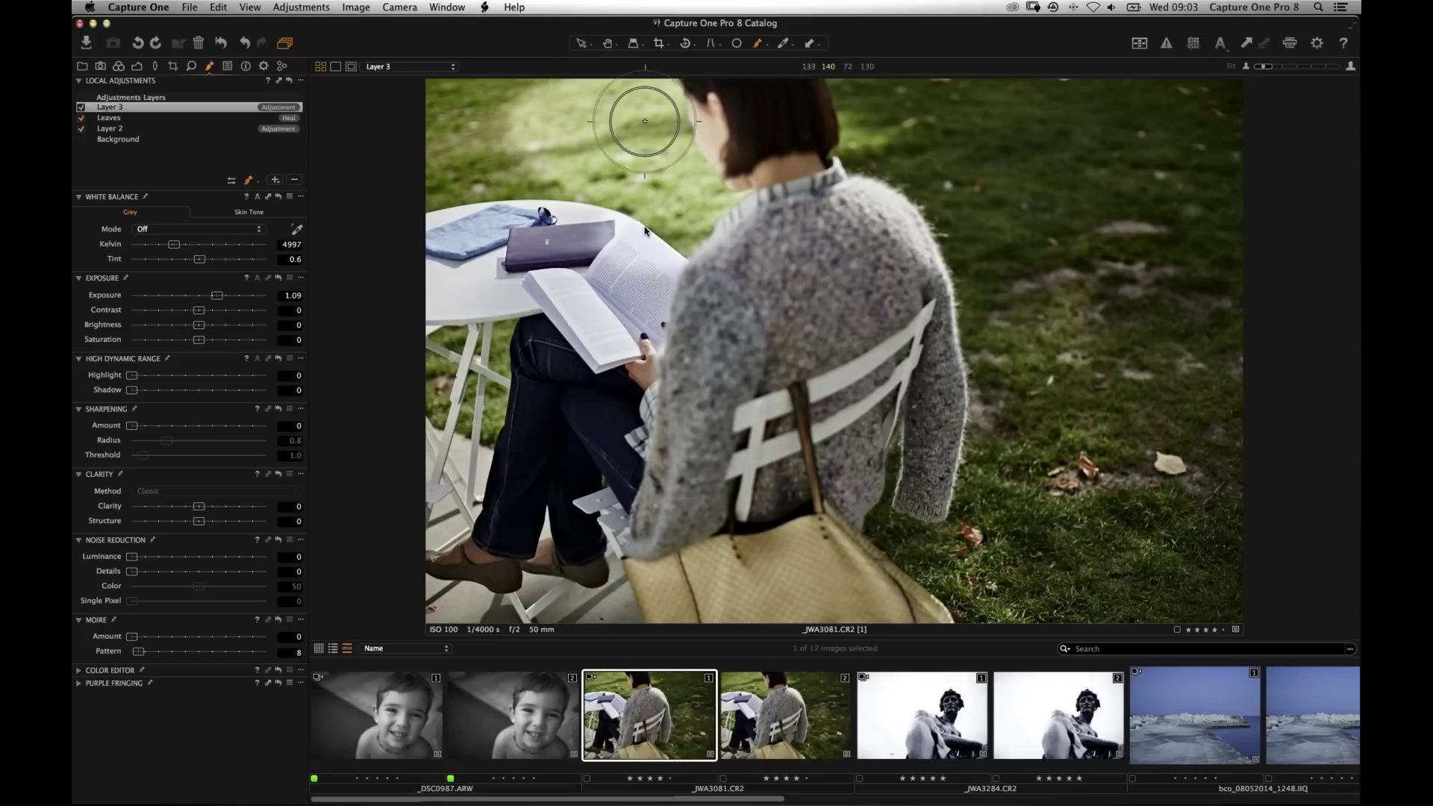
pyautogui.click(279, 278)
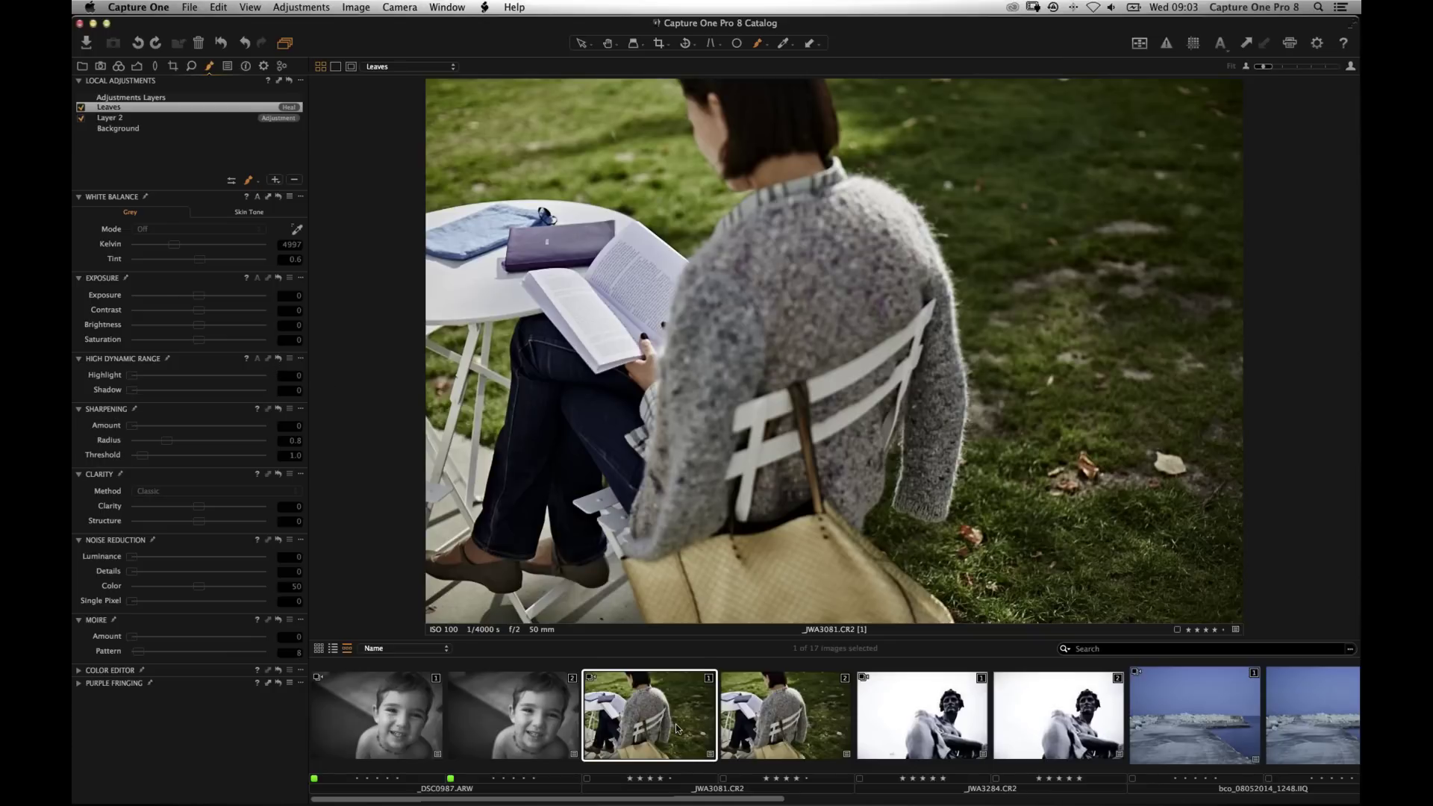
# Browse to the pier photo bco_08052014_1248.IIQ and open its variant 1.
pyautogui.hscroll(5, 676, 729)
pyautogui.hscroll(5, 676, 729)
pyautogui.hscroll(-4, 764, 717)
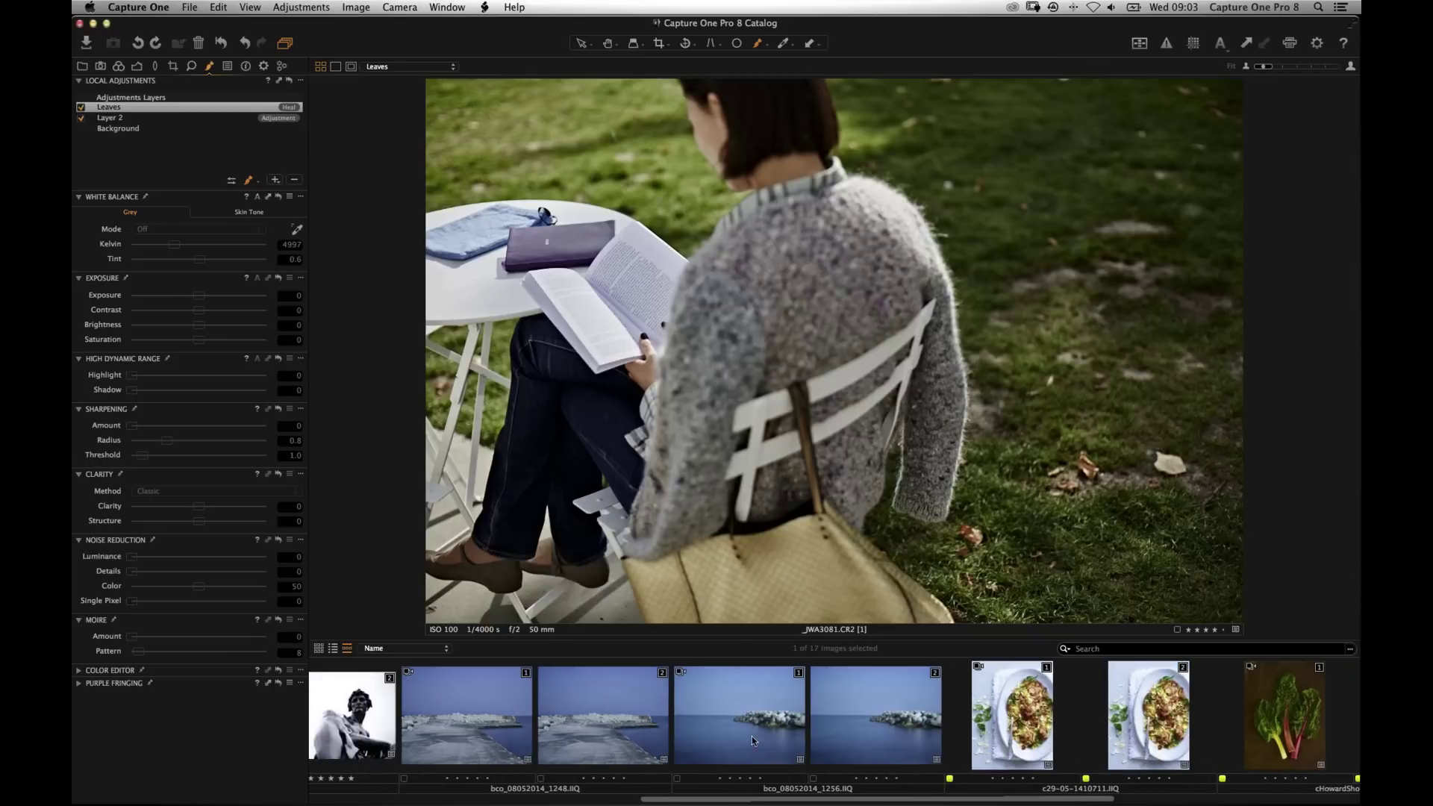
pyautogui.click(680, 738)
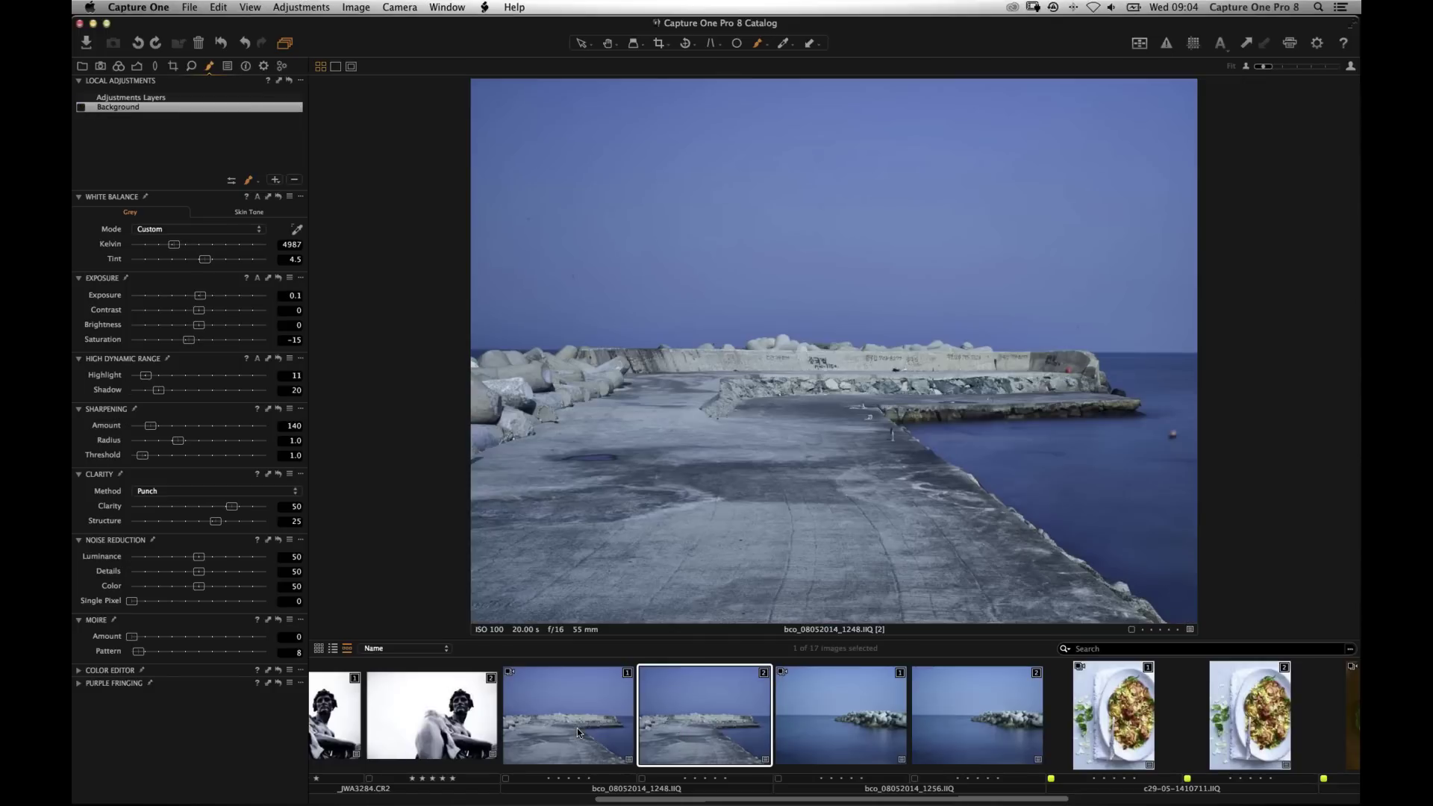
pyautogui.click(576, 728)
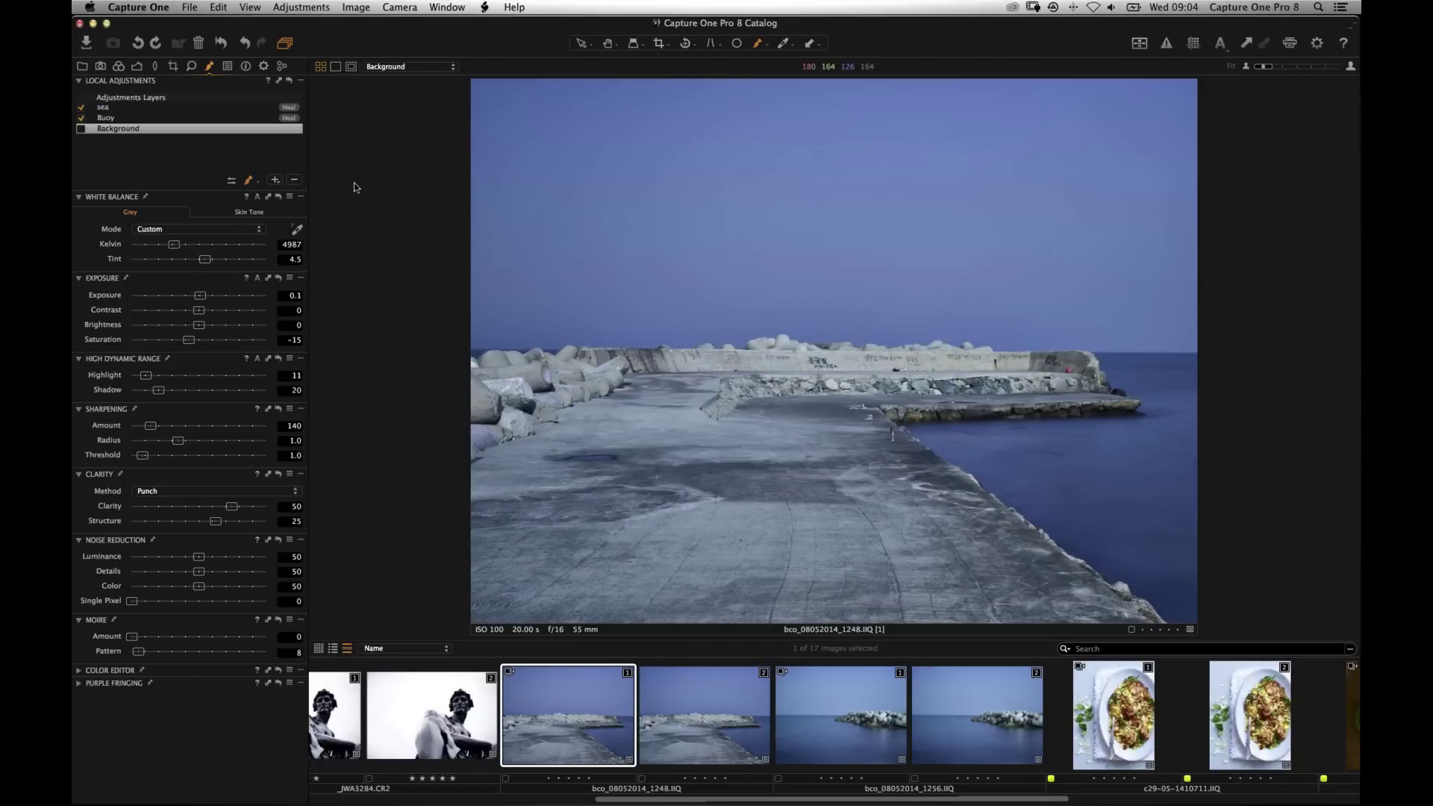
# Switch the Buoy heal layer off and on to compare the sea with and without the repair.
pyautogui.click(120, 118)
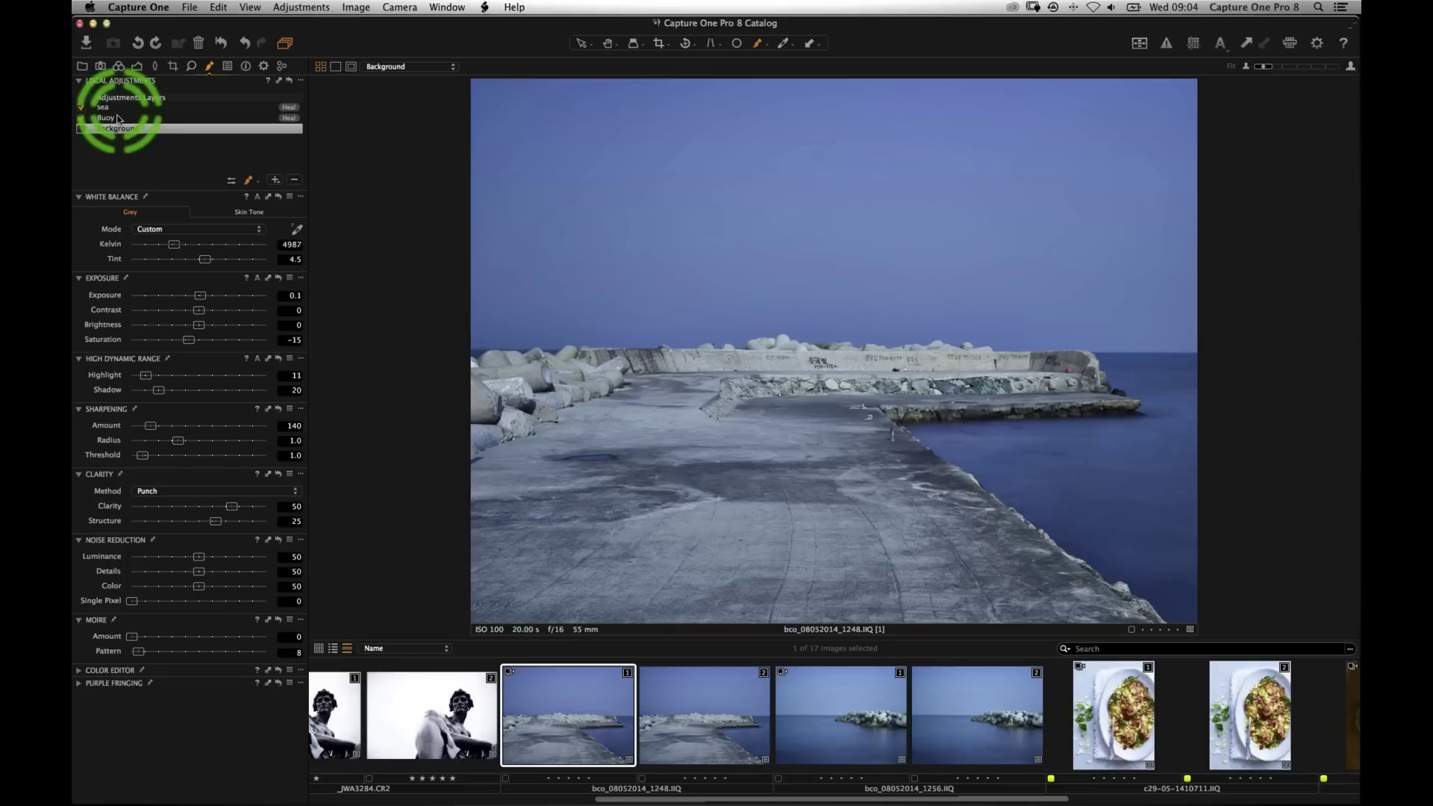
pyautogui.click(82, 119)
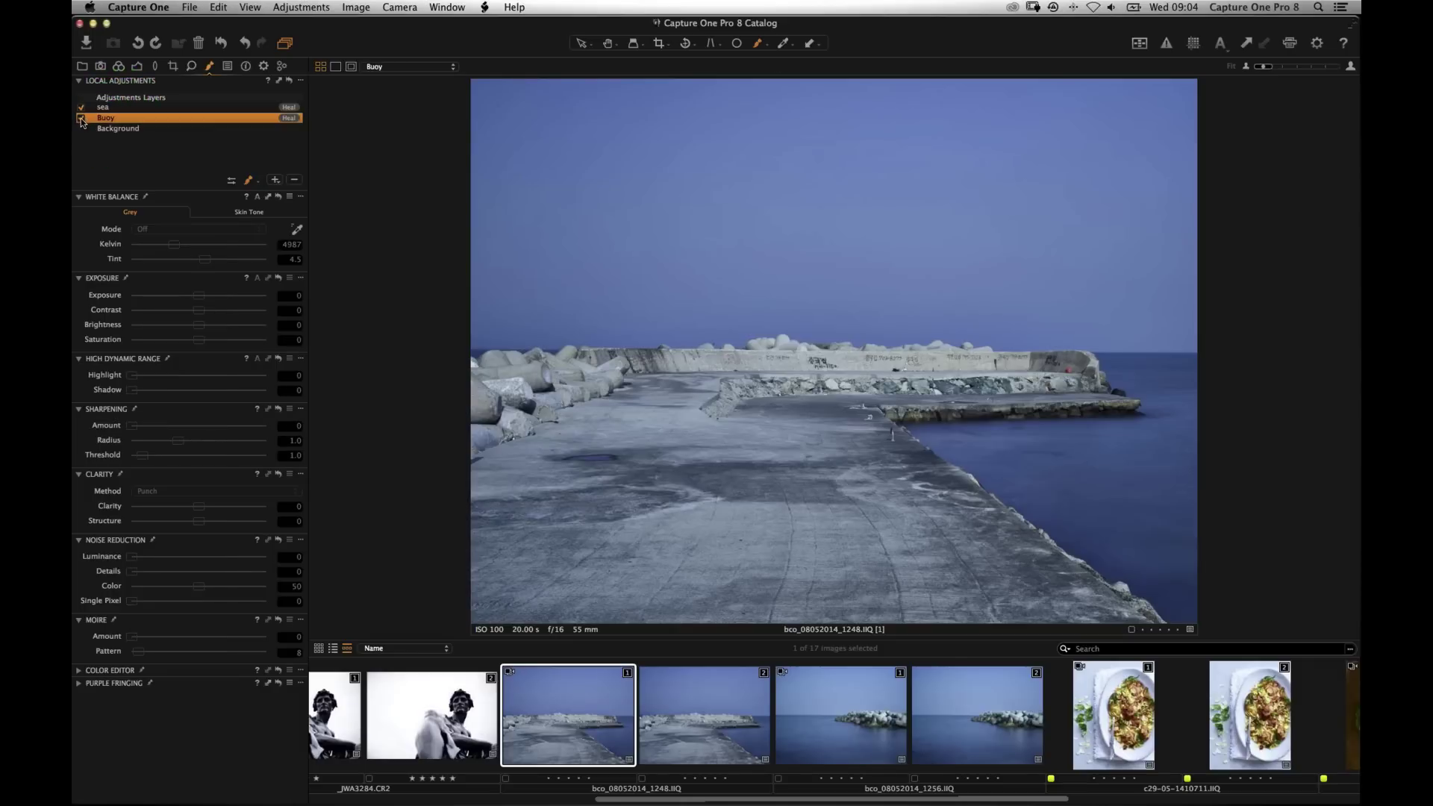
pyautogui.click(1175, 433)
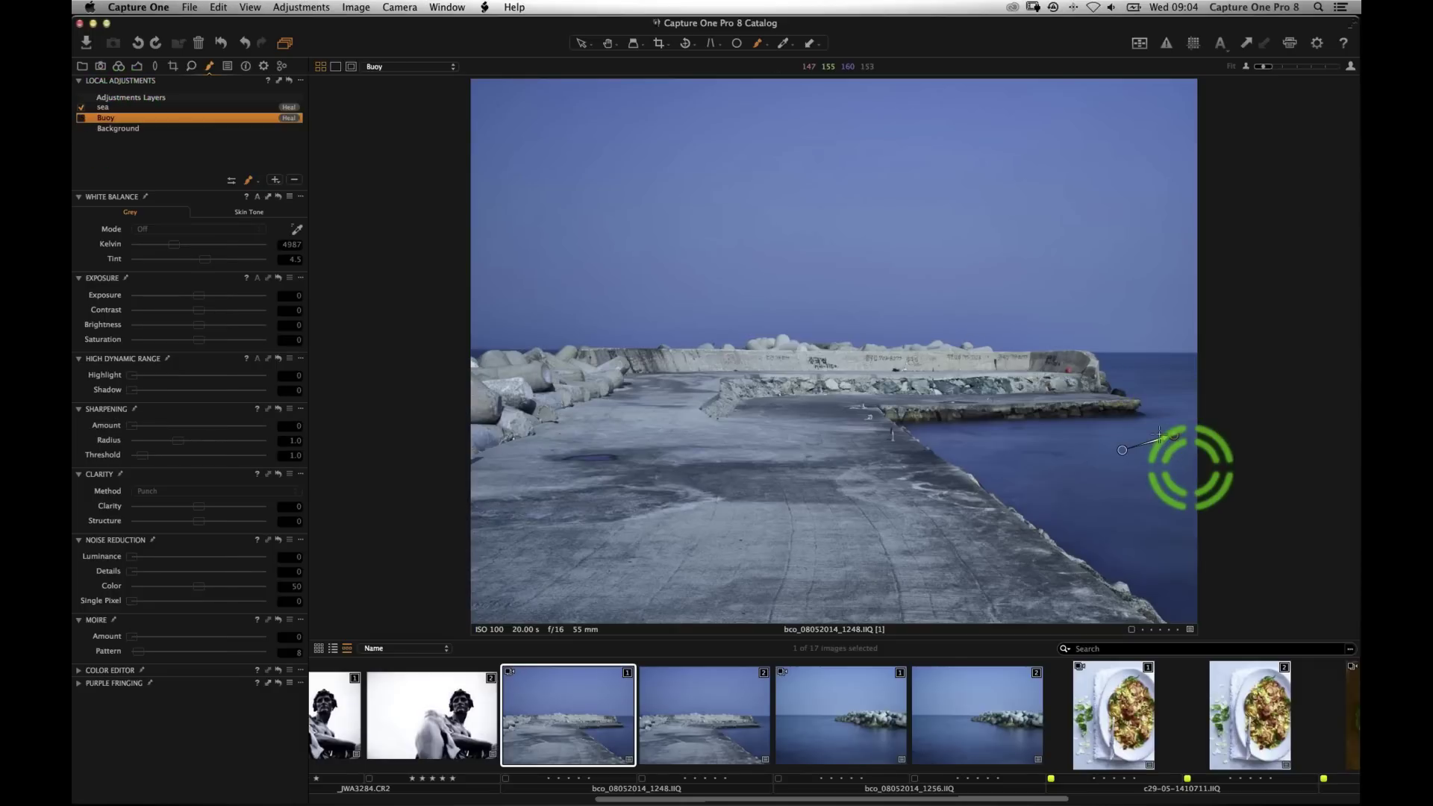
pyautogui.press('v')
pyautogui.click(82, 118)
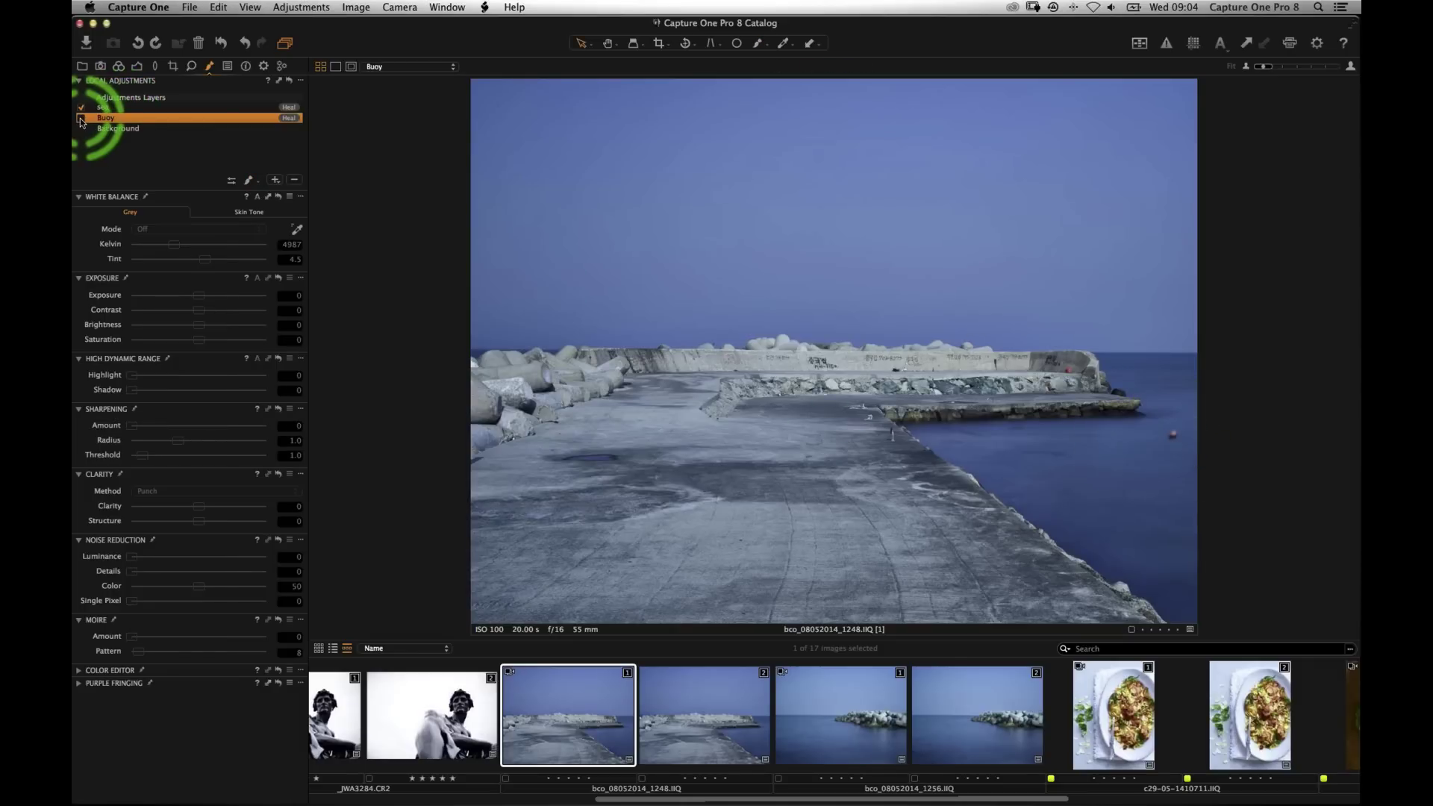
pyautogui.click(82, 118)
pyautogui.click(81, 118)
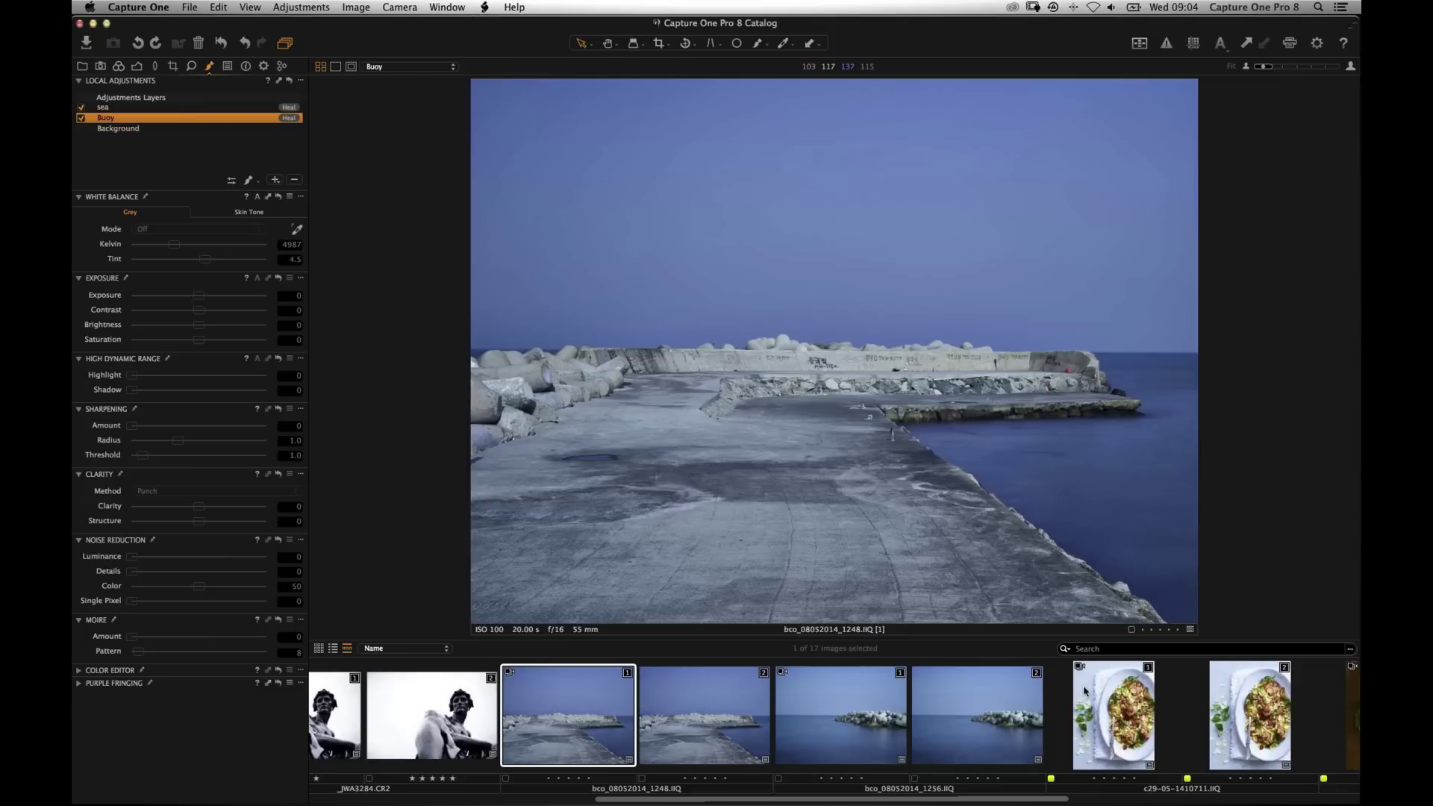
# Open both variants of the chard photo cHowardShooter7.IIQ in turn and zoom in on the scratch and leaf hole in variant 2.
pyautogui.hscroll(8, 826, 706)
pyautogui.click(755, 733)
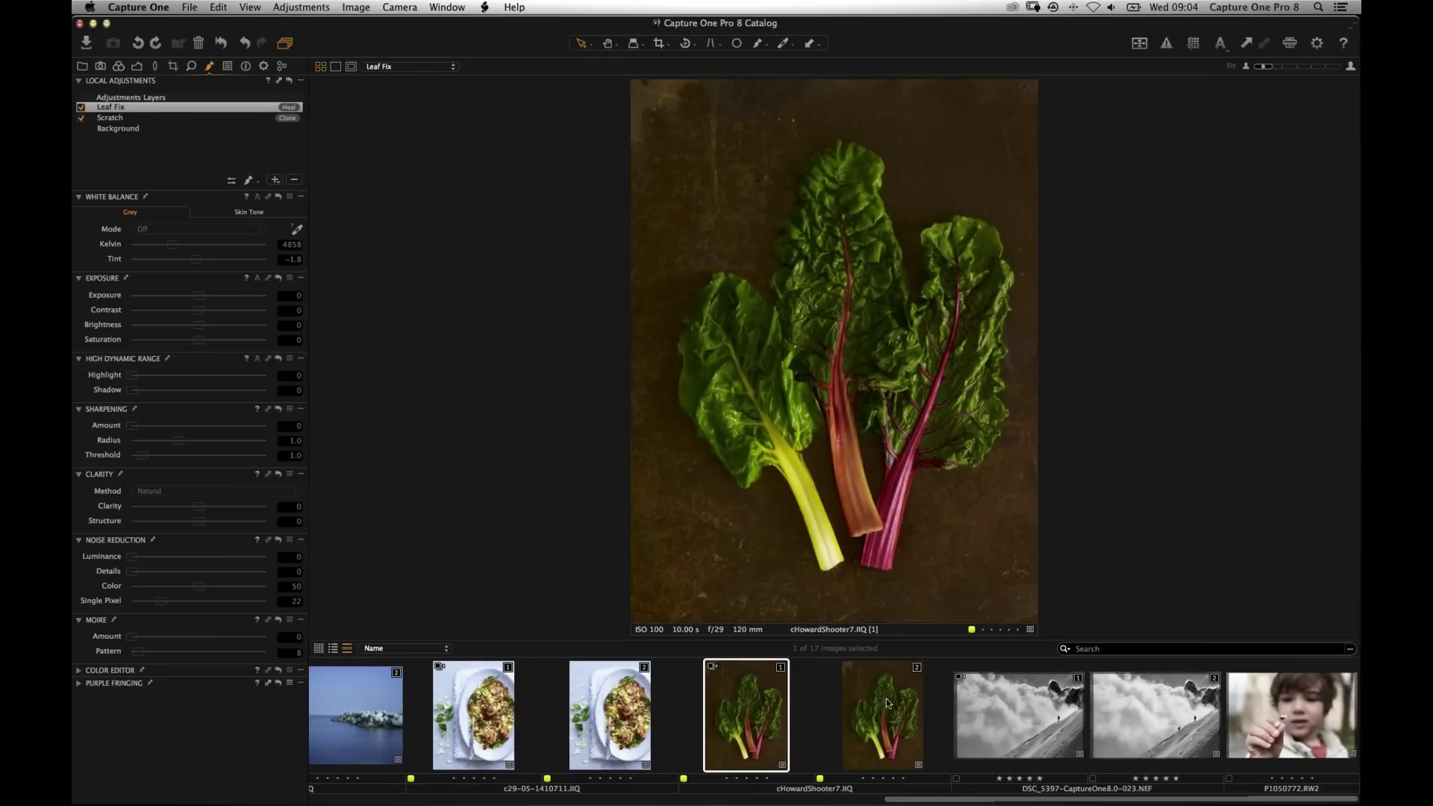
pyautogui.click(877, 713)
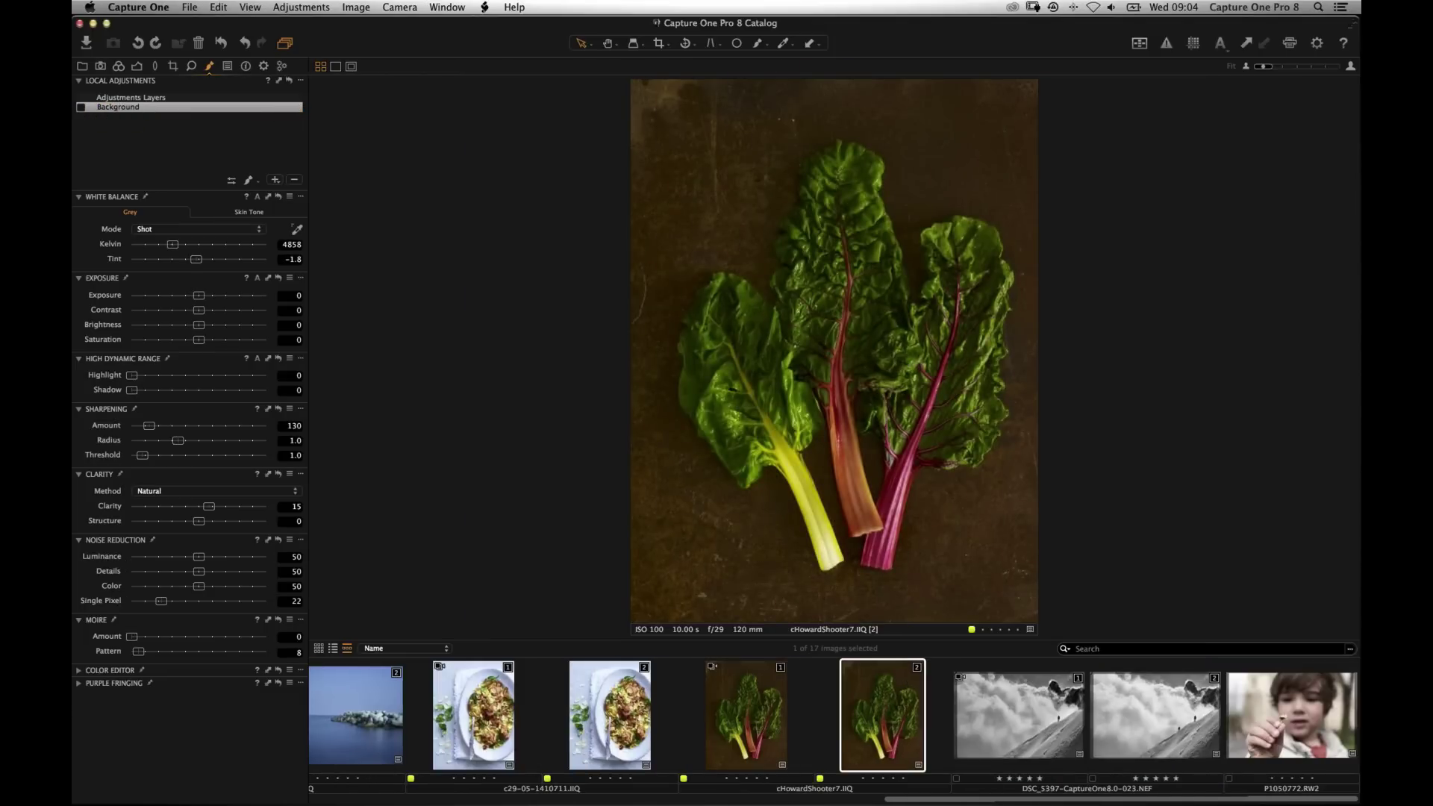
pyautogui.press('super+equal')
pyautogui.press('super+equal')
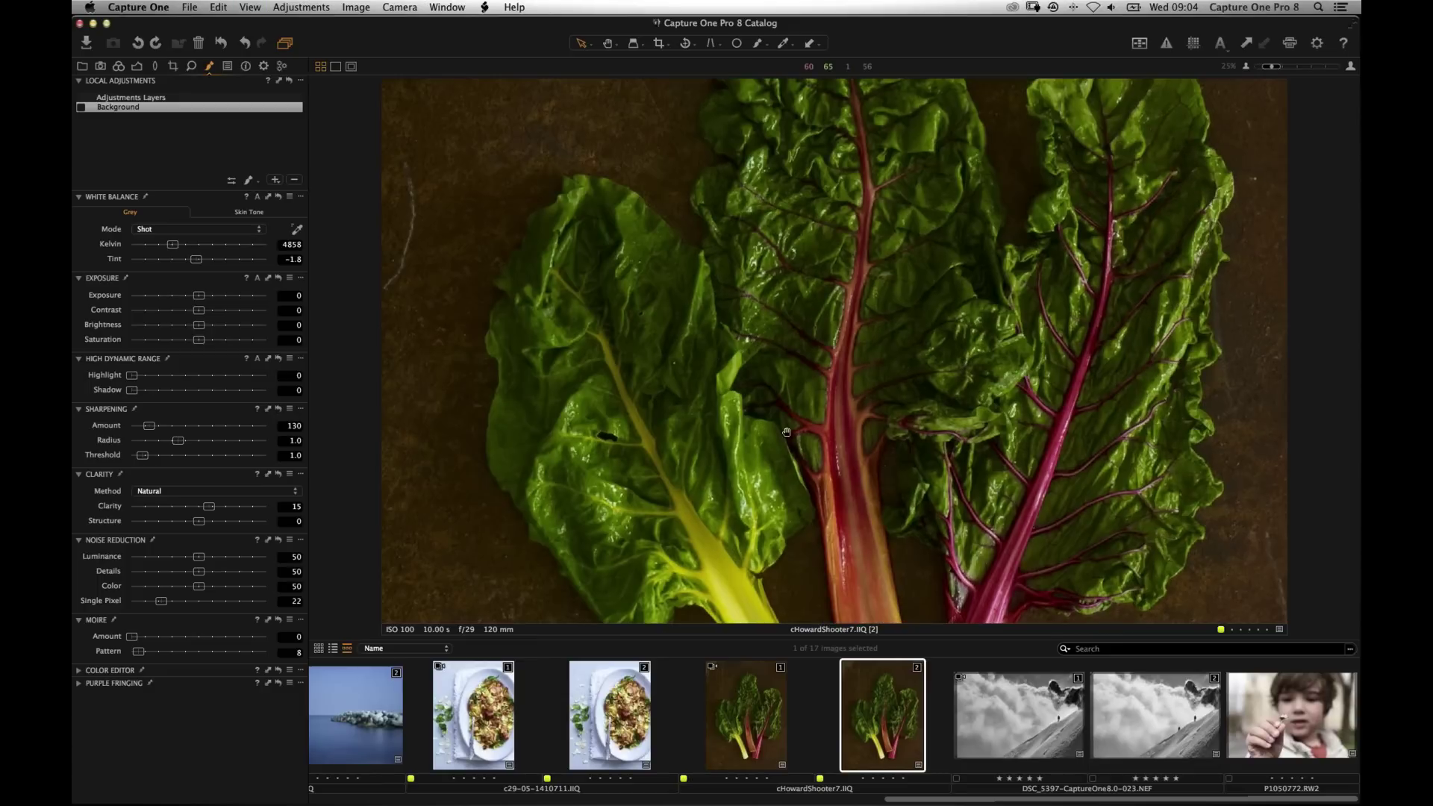
pyautogui.scroll(2, 602, 472)
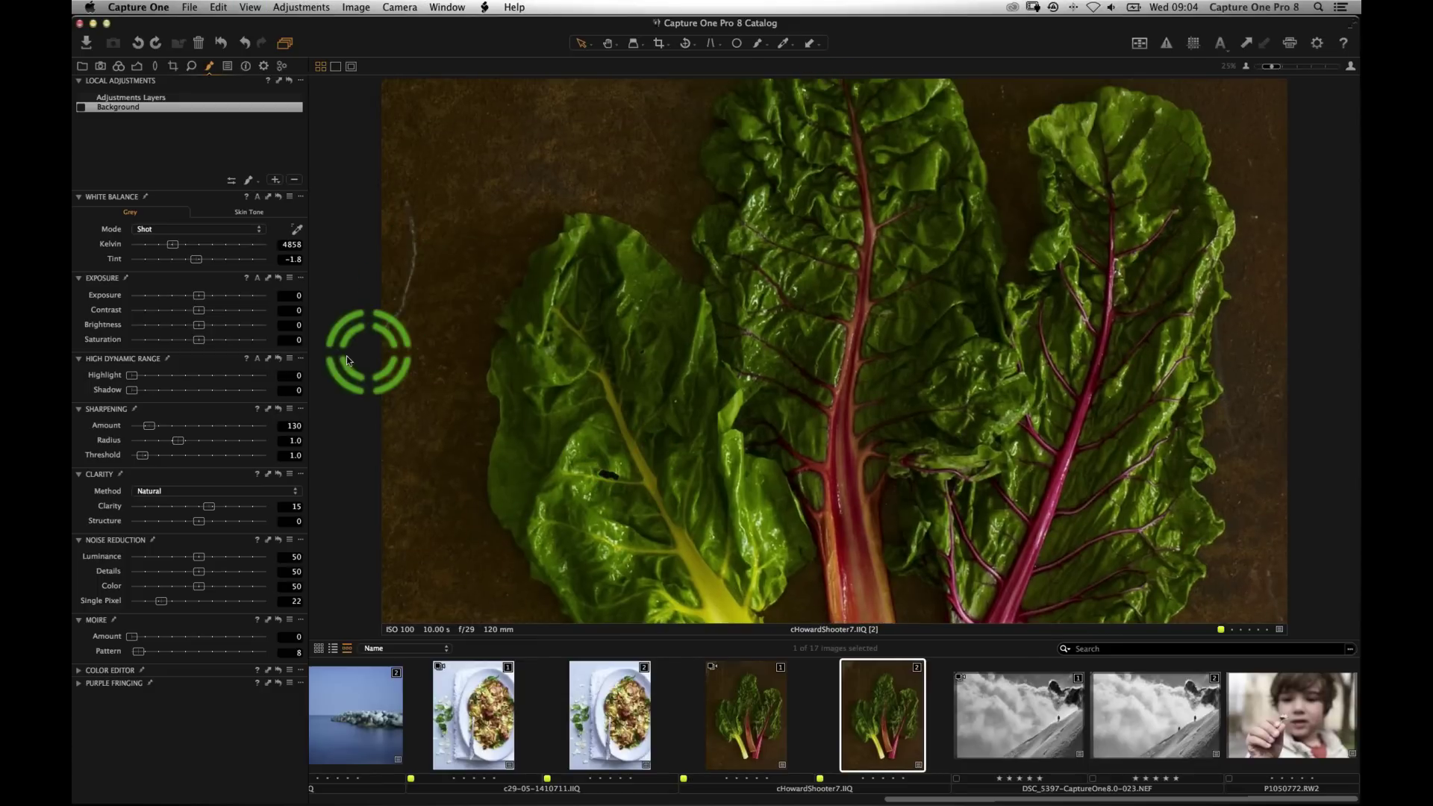
# Toggle the Leaf Fix and Scratch layers in variant 1 of the chard photo to compare the image before and after repair.
pyautogui.click(746, 715)
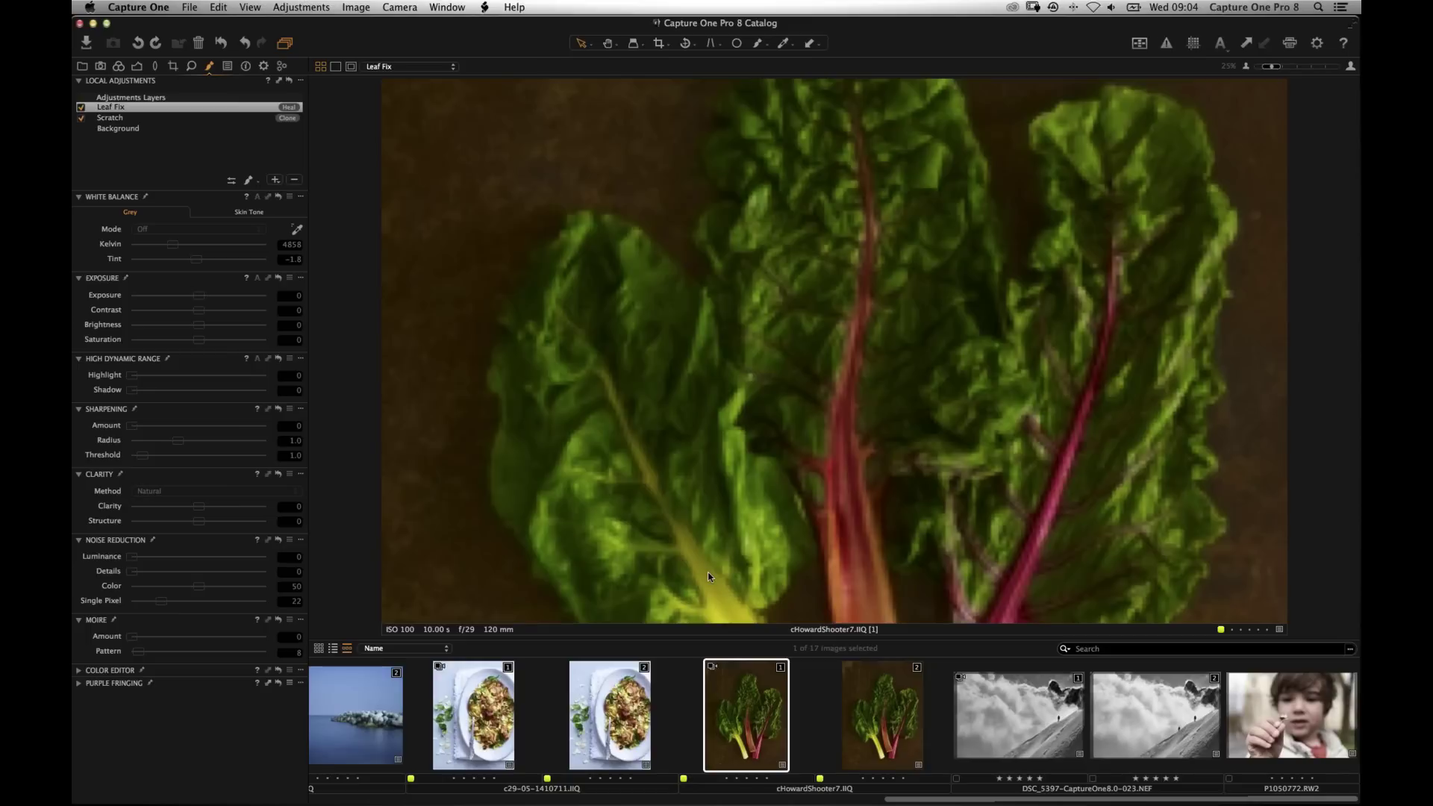
pyautogui.click(81, 106)
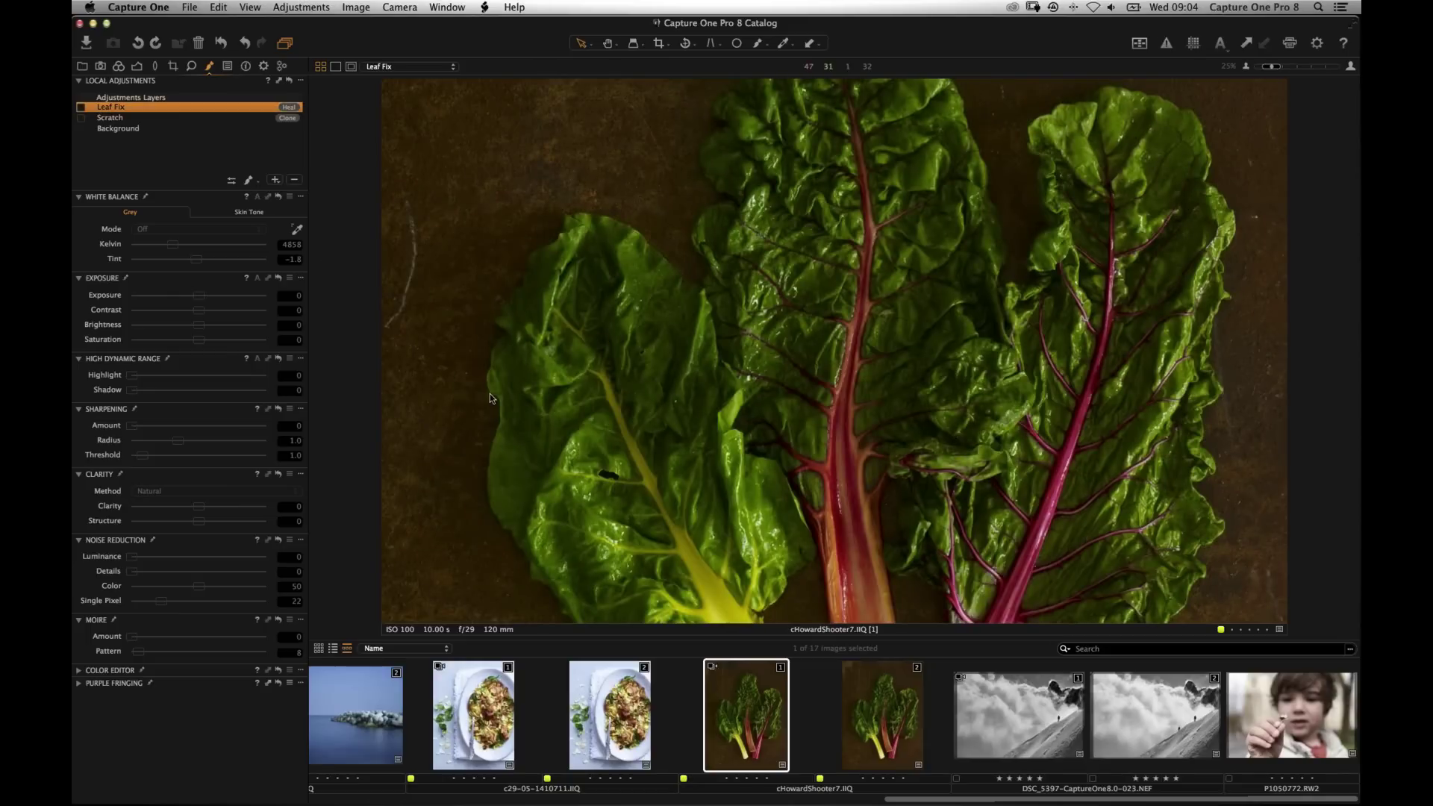
pyautogui.click(84, 109)
pyautogui.click(86, 119)
pyautogui.moveTo(413, 191); pyautogui.dragTo(388, 333)
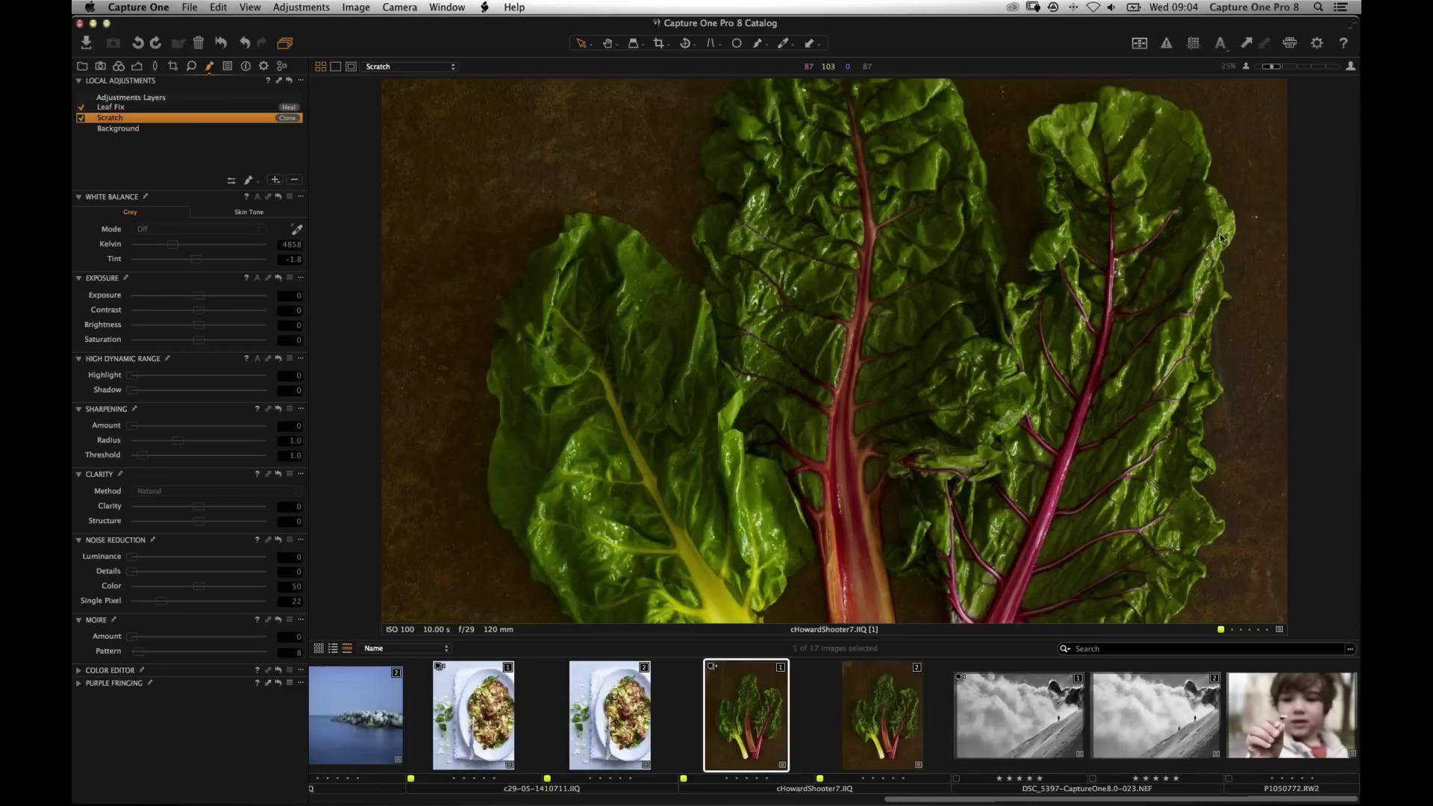
# Open P1050772.RW2 and toggle its Petal heal layer to examine the stray petal on the daisy.
pyautogui.press('super+b')
pyautogui.click(1267, 722)
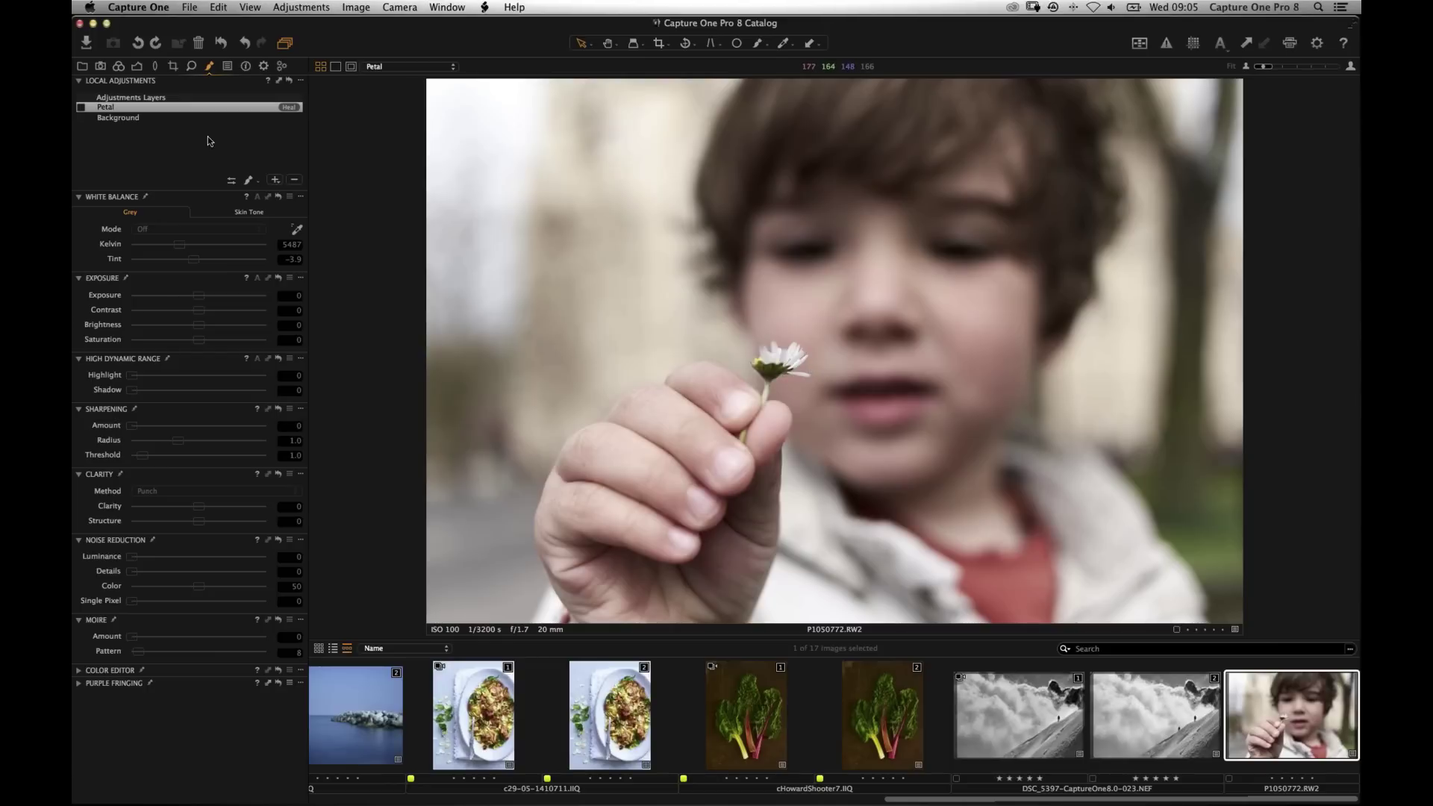
pyautogui.click(85, 110)
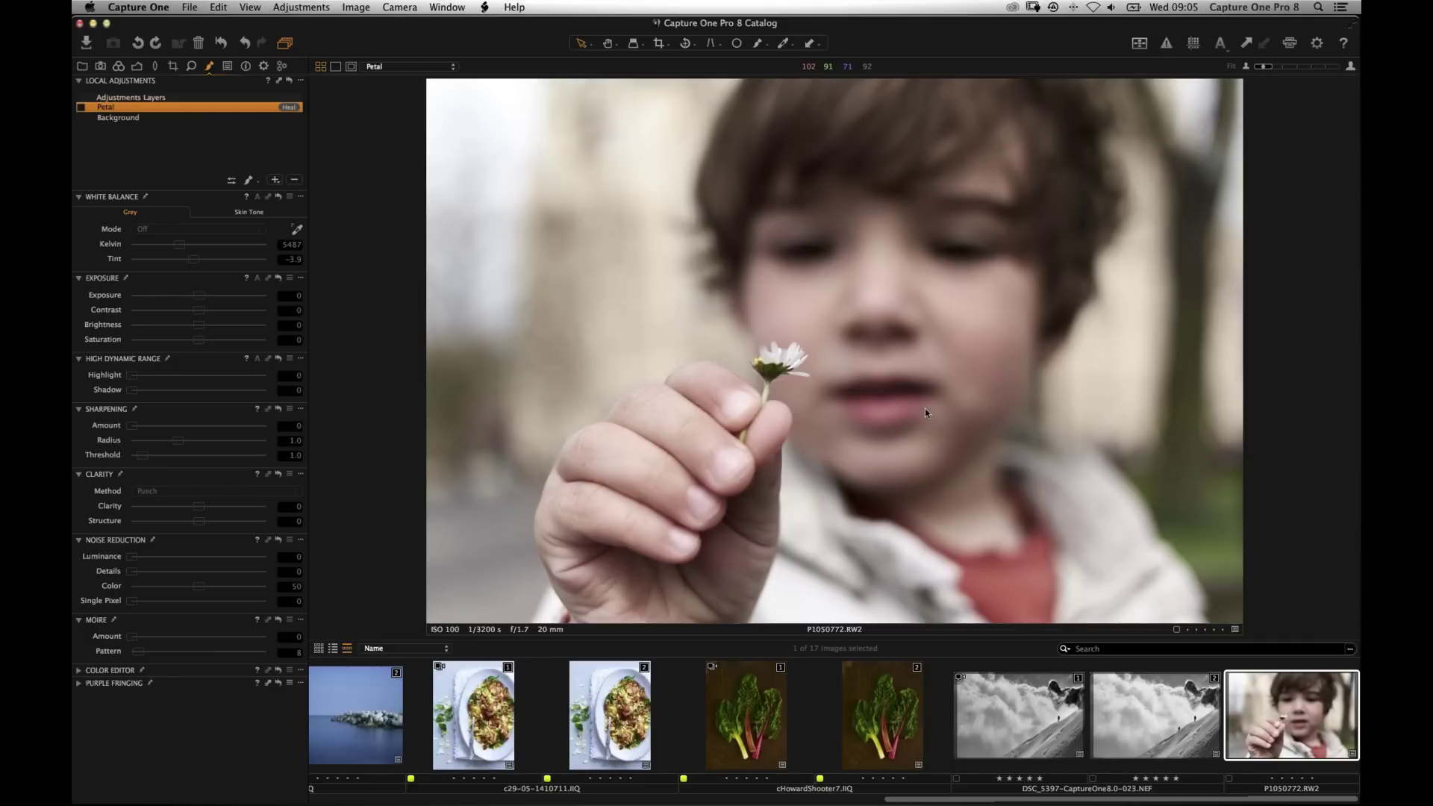
pyautogui.click(816, 384)
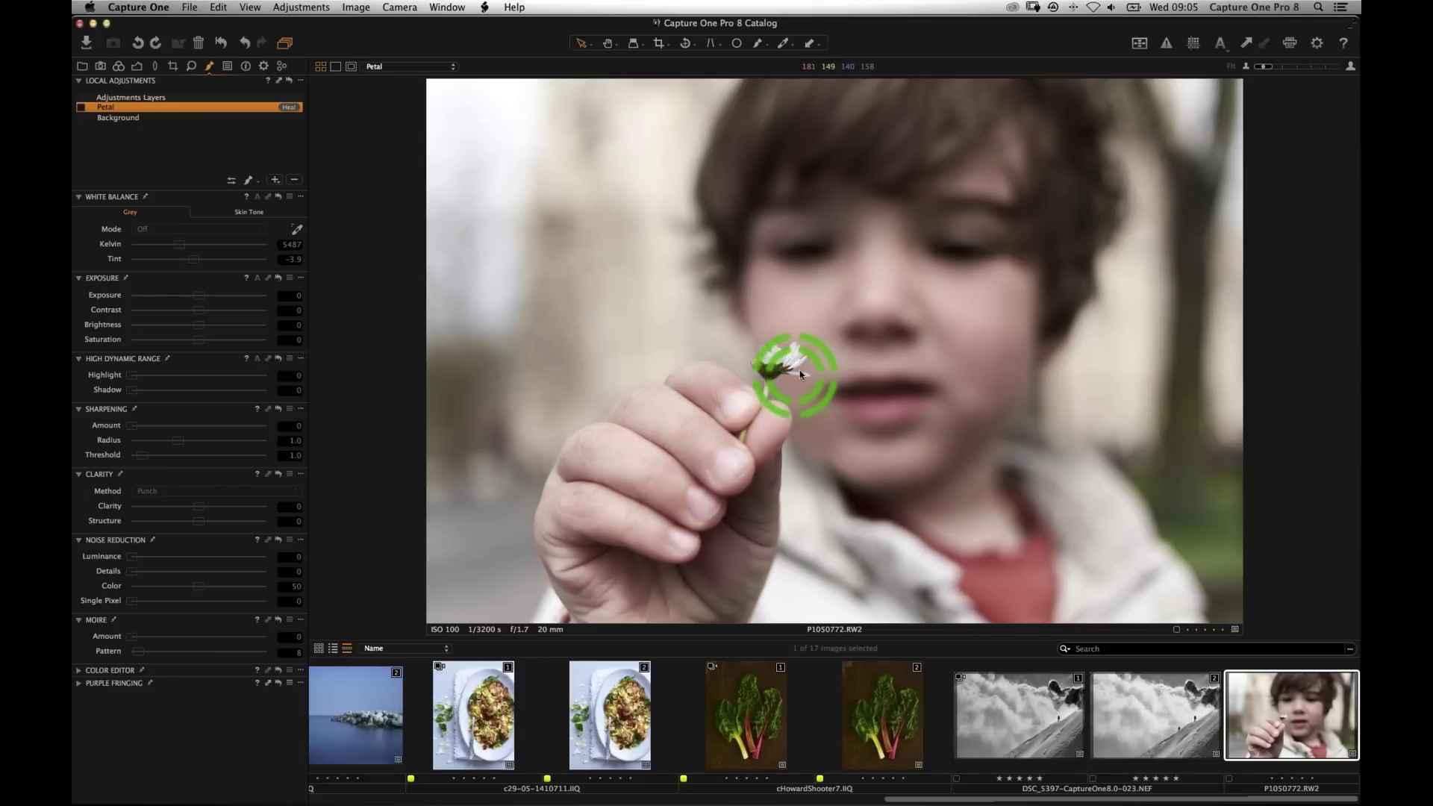
pyautogui.click(657, 478)
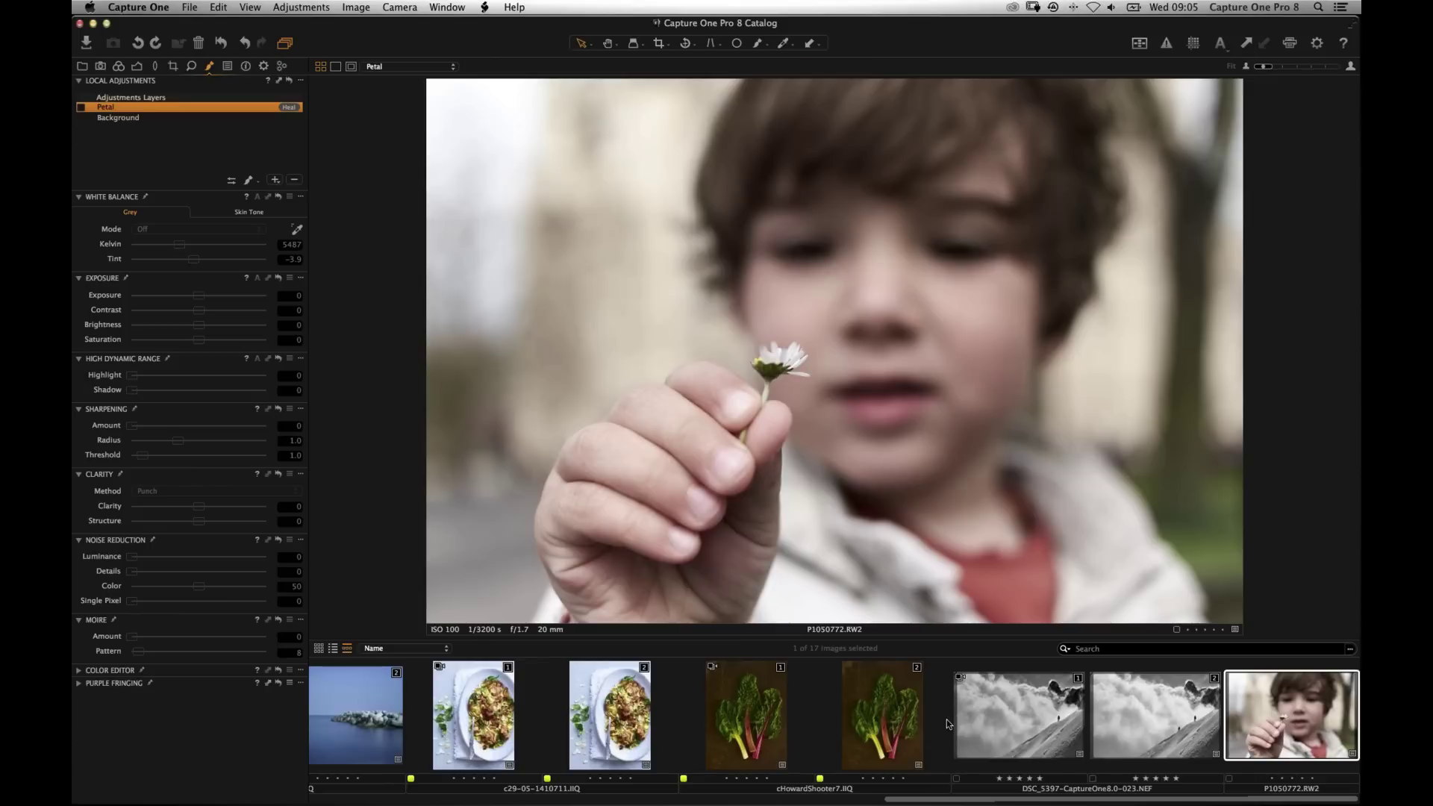
# Open variant 1 of the black-and-white portrait _DSC0987.ARW at the start of the filmstrip.
pyautogui.hscroll(-15, 957, 704)
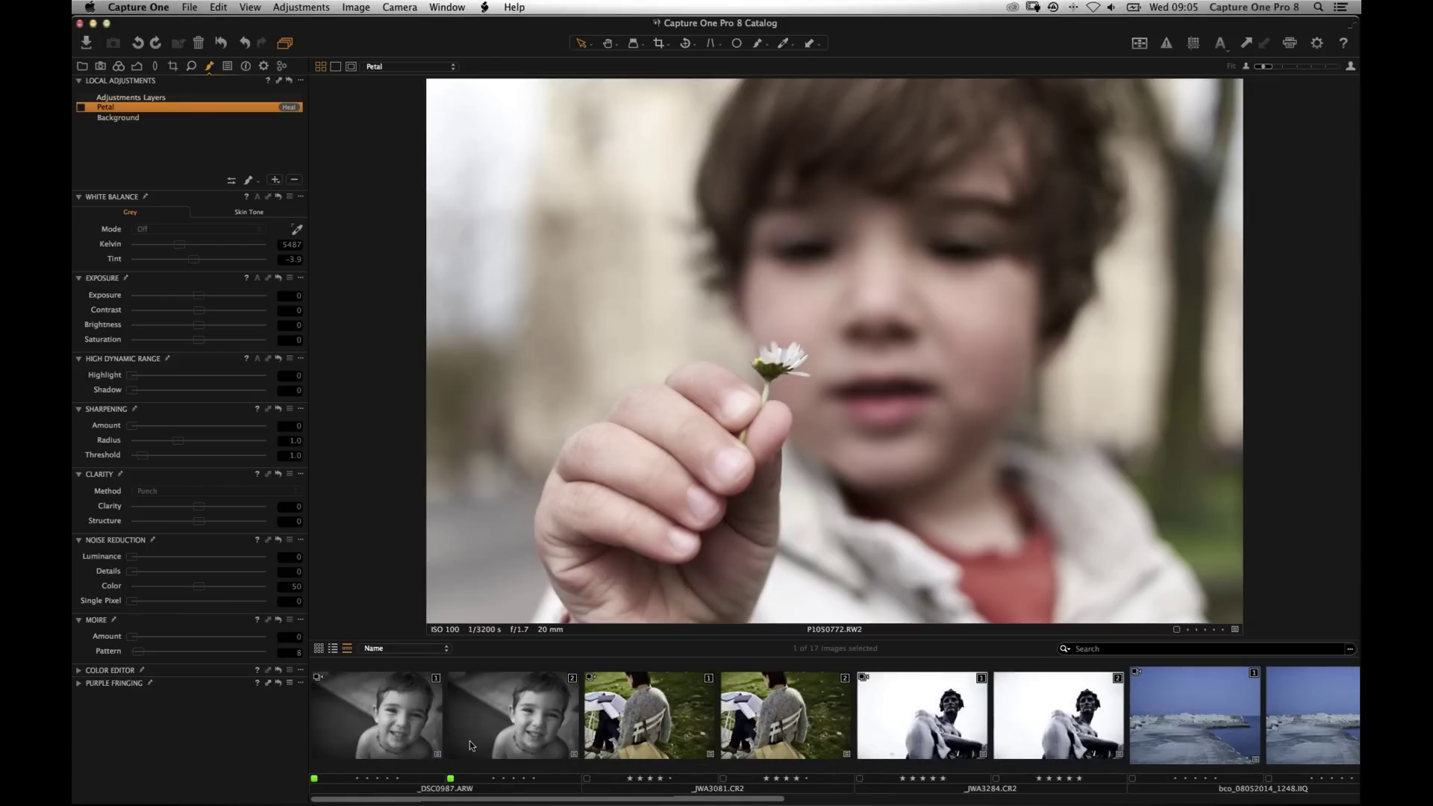
pyautogui.click(322, 746)
pyautogui.click(321, 746)
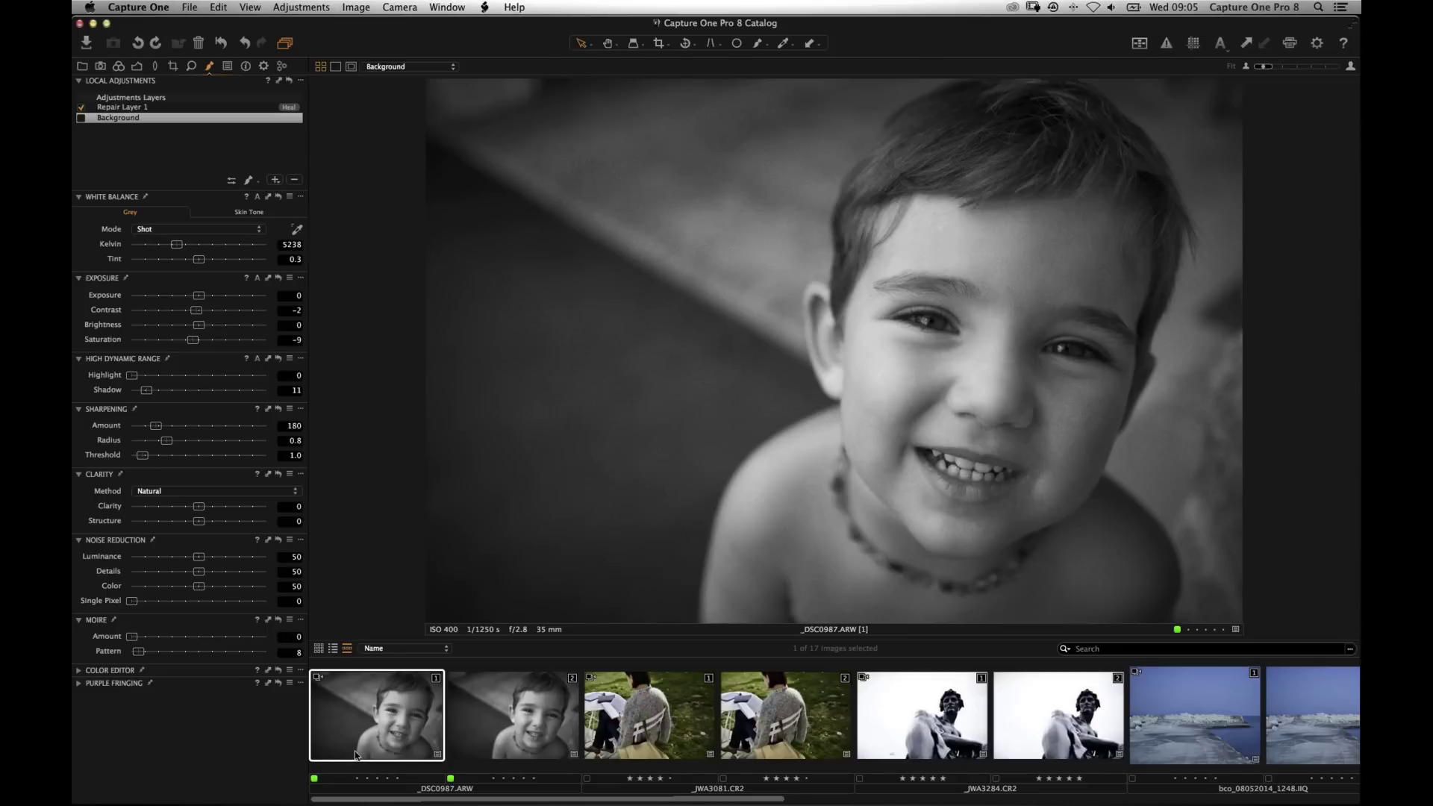
# Switch between variants 1 and 2 of _DSC0987.ARW to compare the healed and unrepaired portrait, ending on variant 2.
pyautogui.click(524, 718)
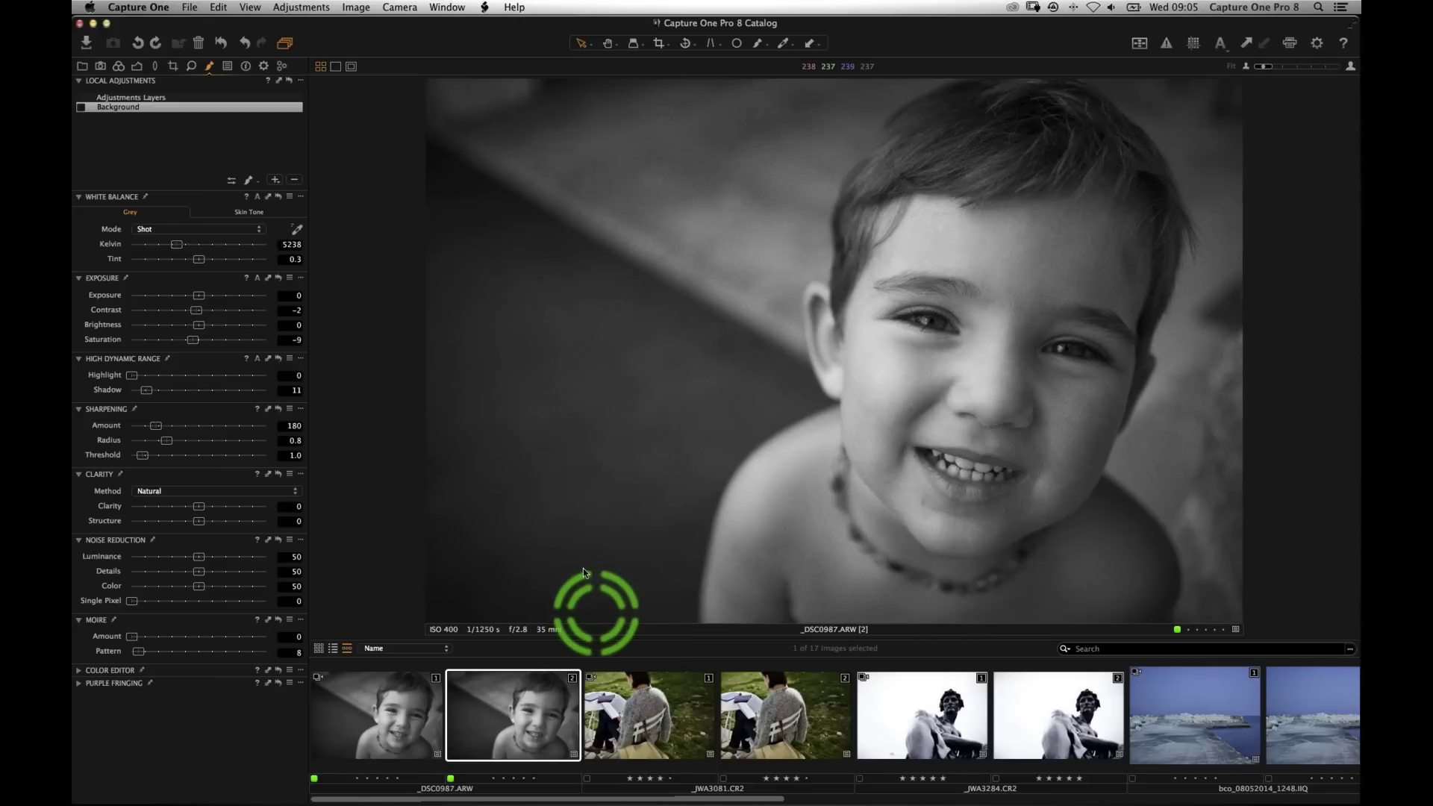
pyautogui.click(377, 721)
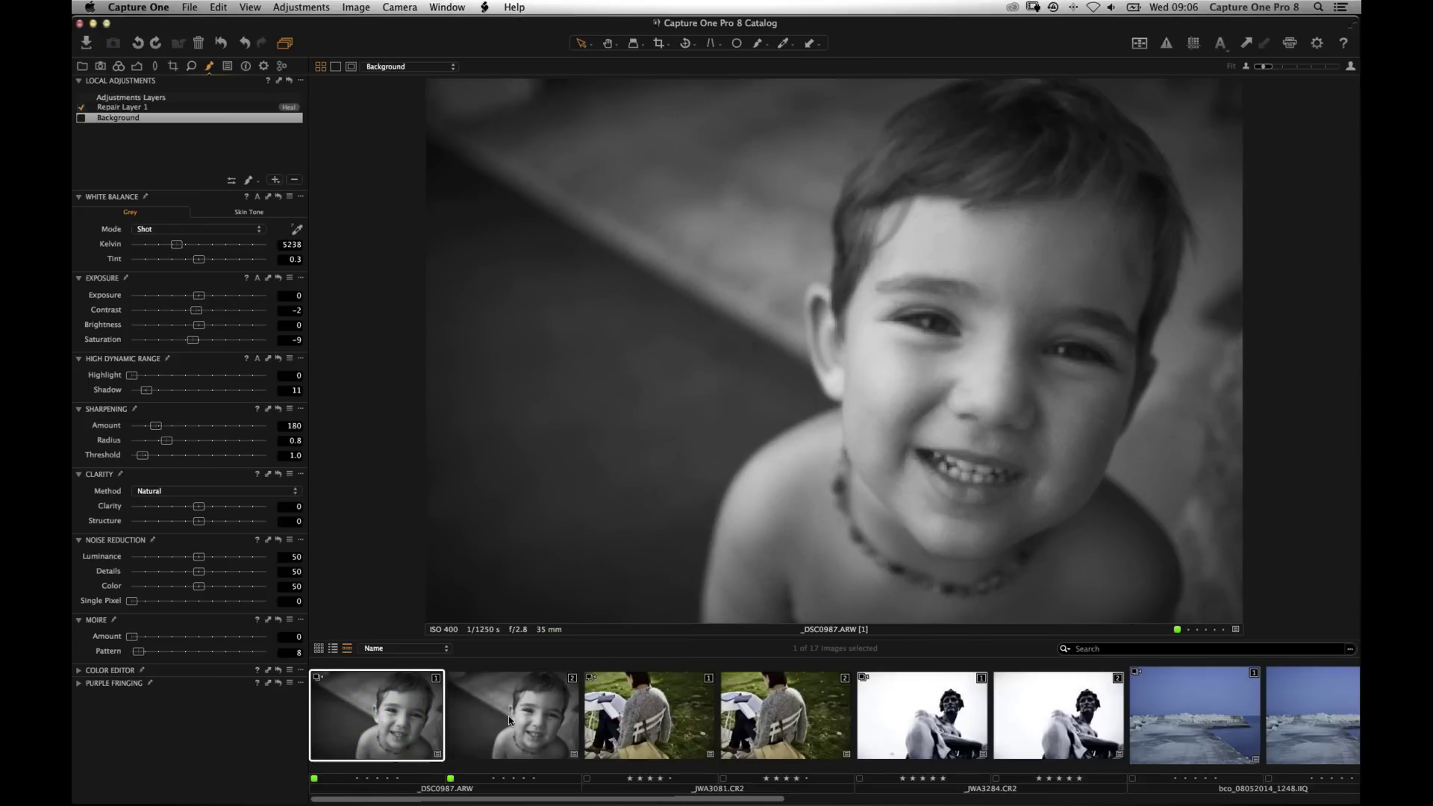
pyautogui.click(487, 735)
pyautogui.click(426, 739)
pyautogui.press('Right')
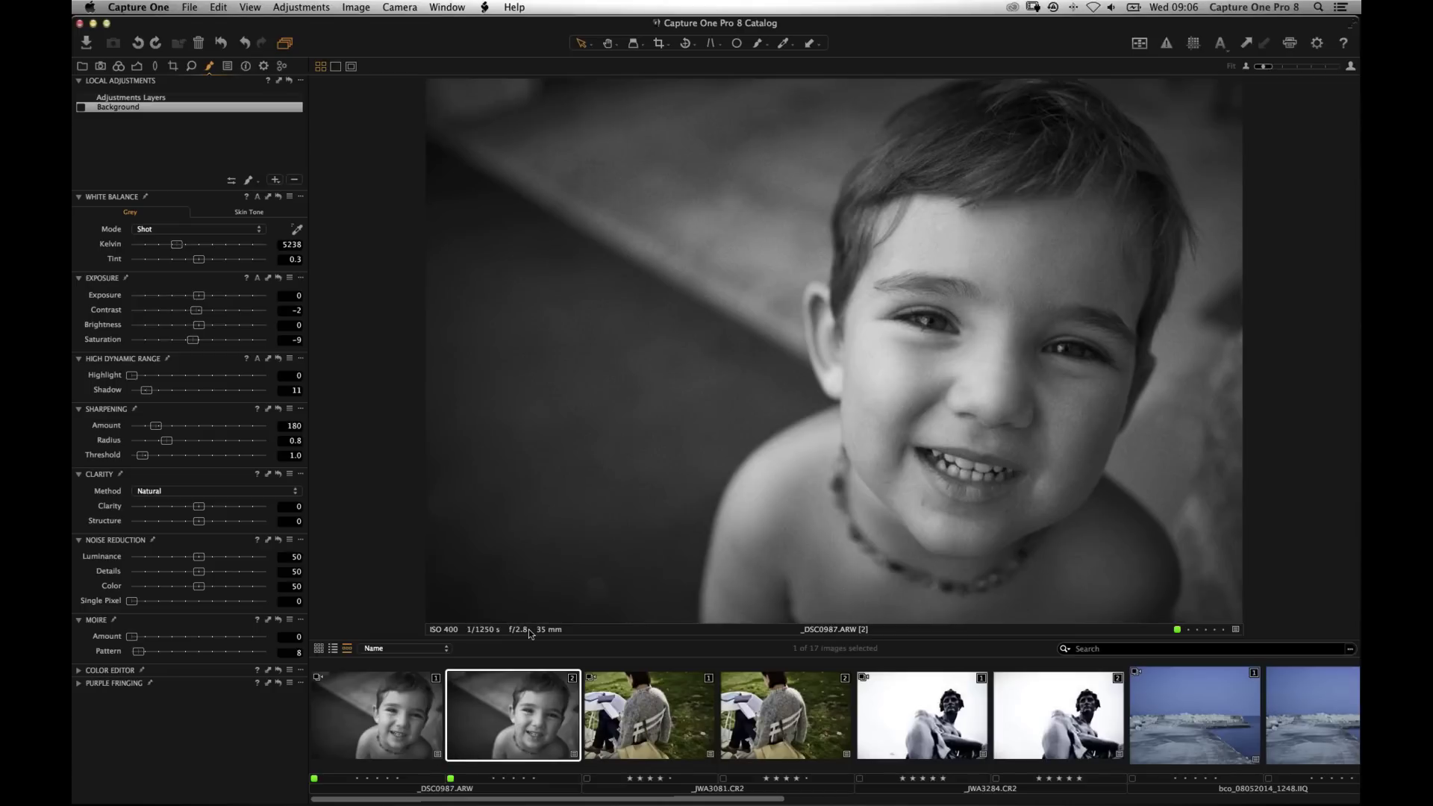
# Zoom in on variant 2 and examine the faint spot in the dark background beside the boy's shoulder.
pyautogui.press('super+=')
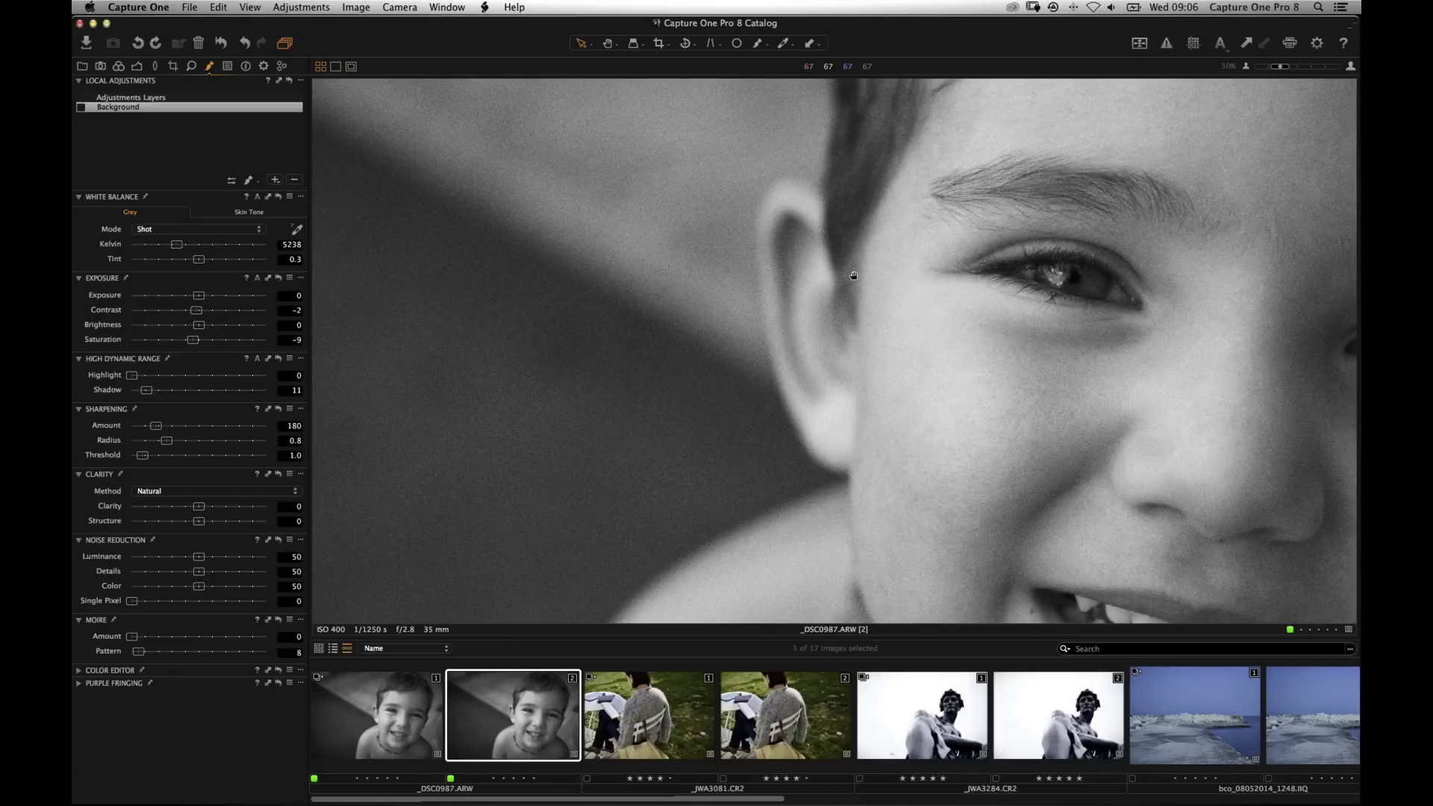
pyautogui.scroll(-5, 761, 394)
pyautogui.hscroll(-6, 761, 394)
pyautogui.hscroll(2, 1187, 251)
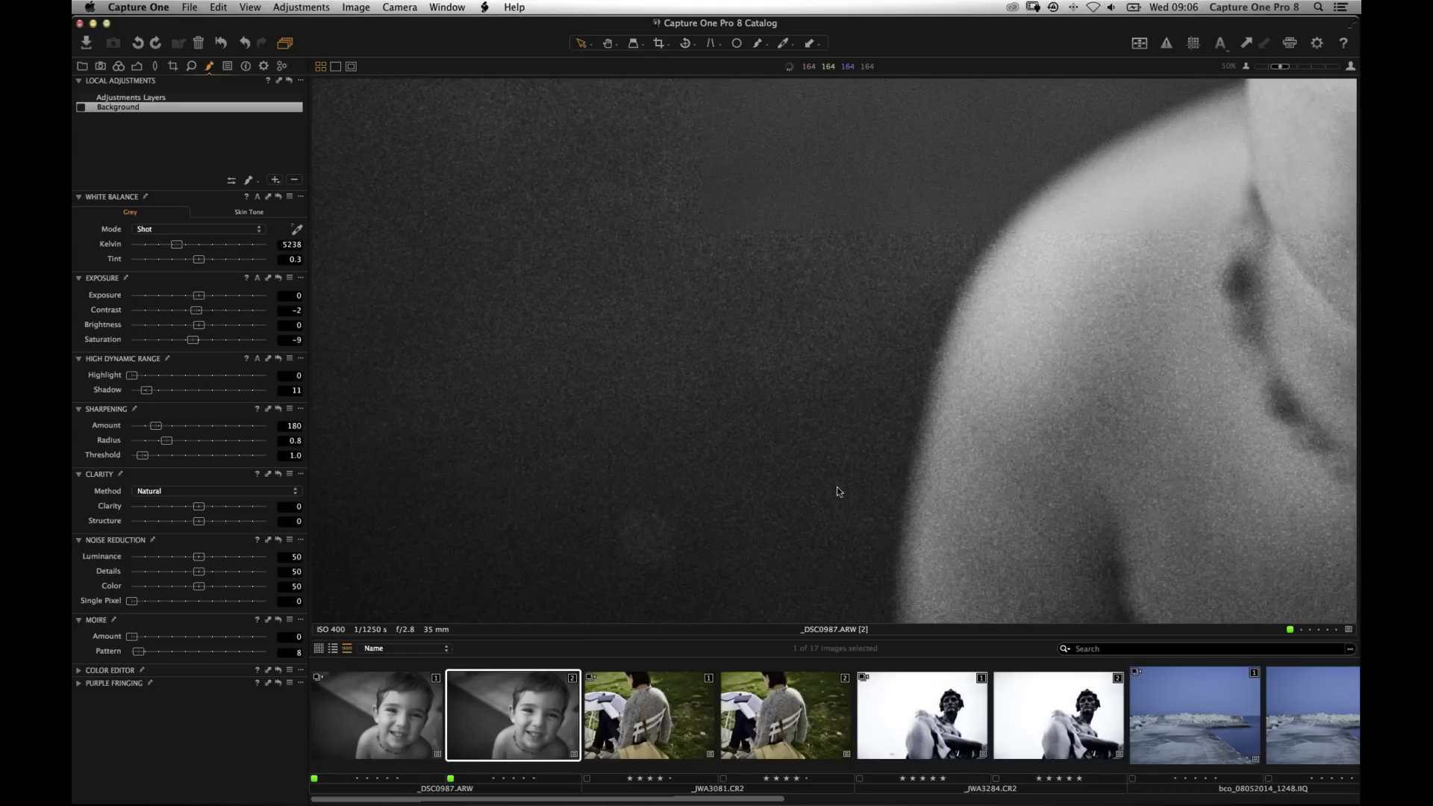
pyautogui.moveTo(697, 481); pyautogui.dragTo(952, 391)
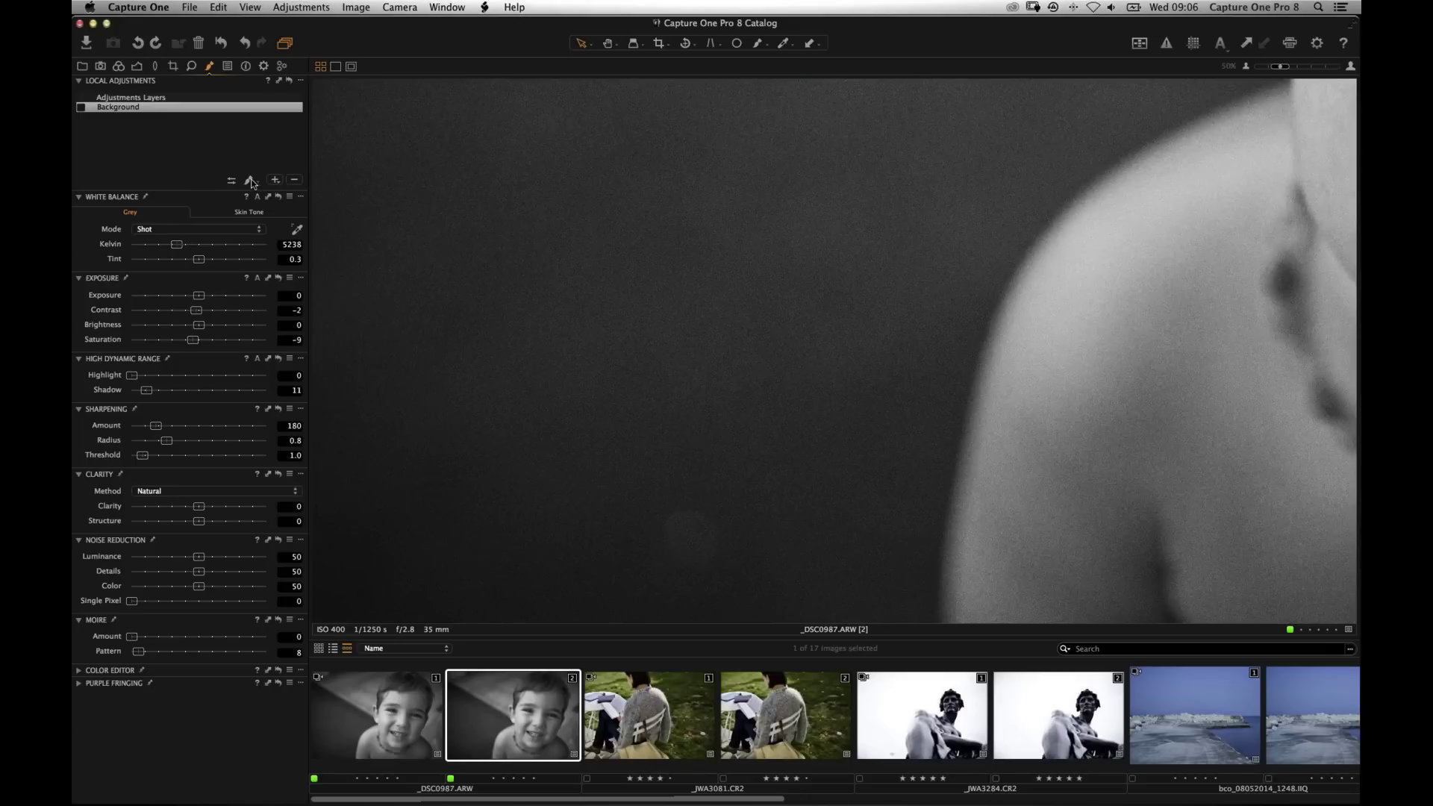
pyautogui.click(190, 87)
pyautogui.click(184, 146)
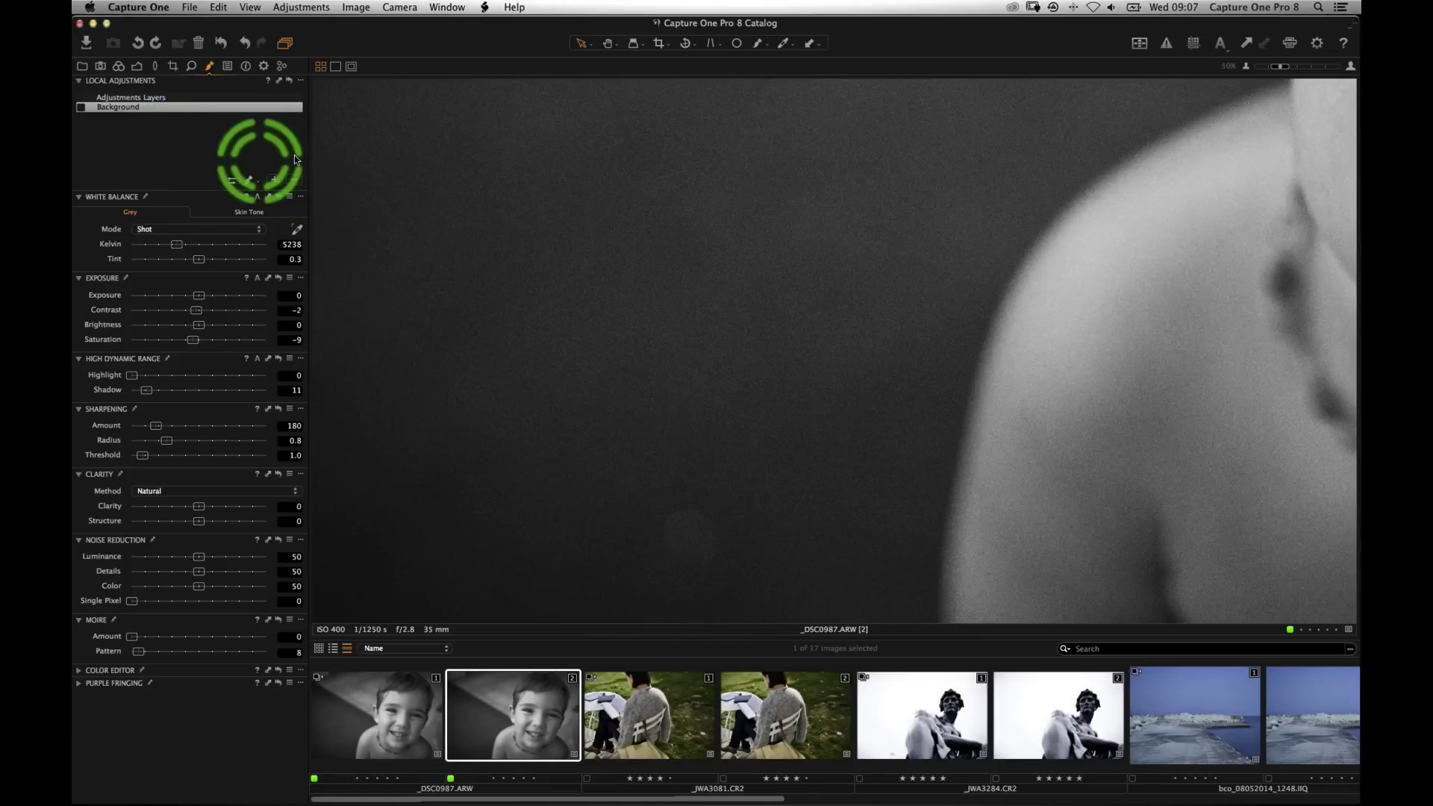
# Add a new heal layer to variant 2 of the portrait and name it Spot.
pyautogui.click(275, 181)
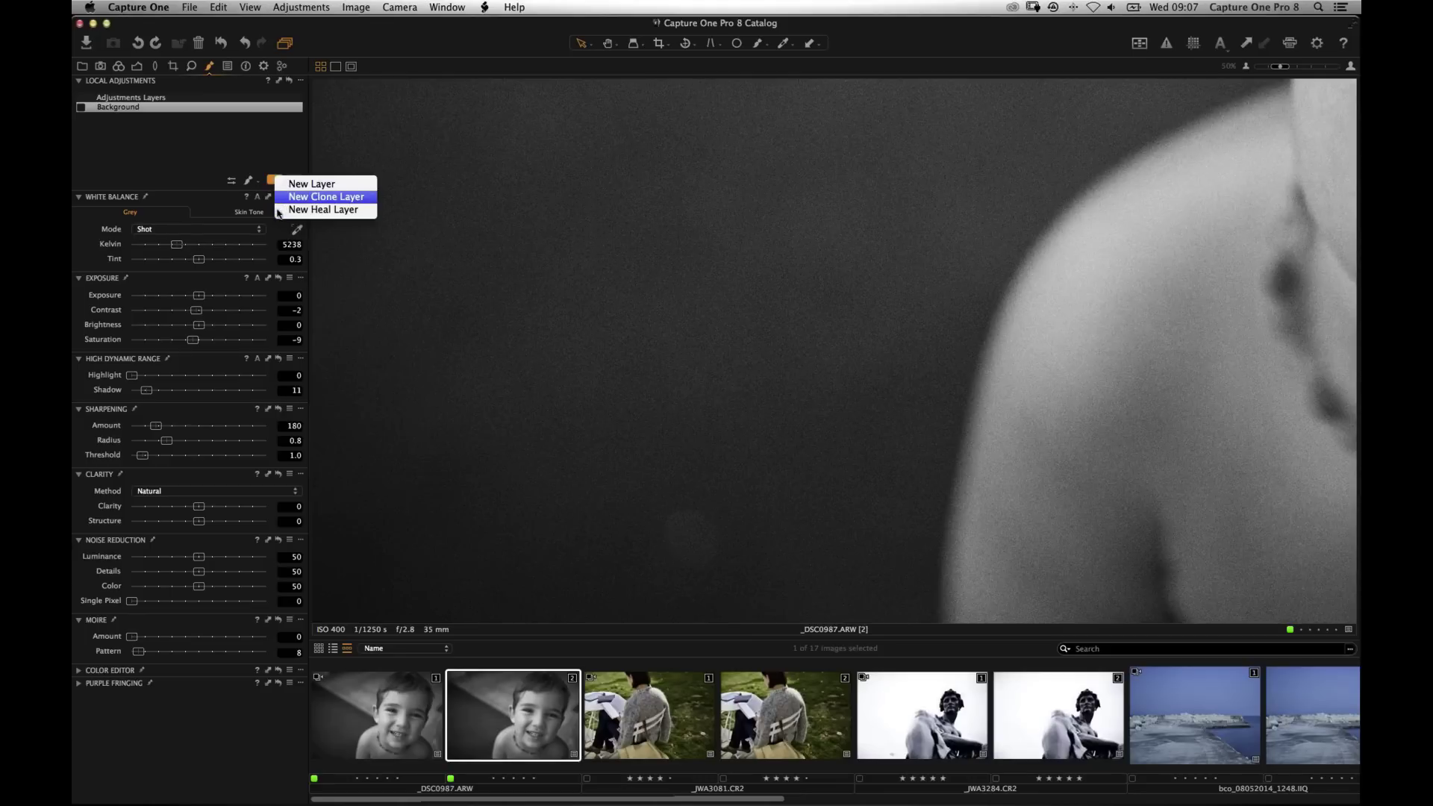
pyautogui.click(276, 211)
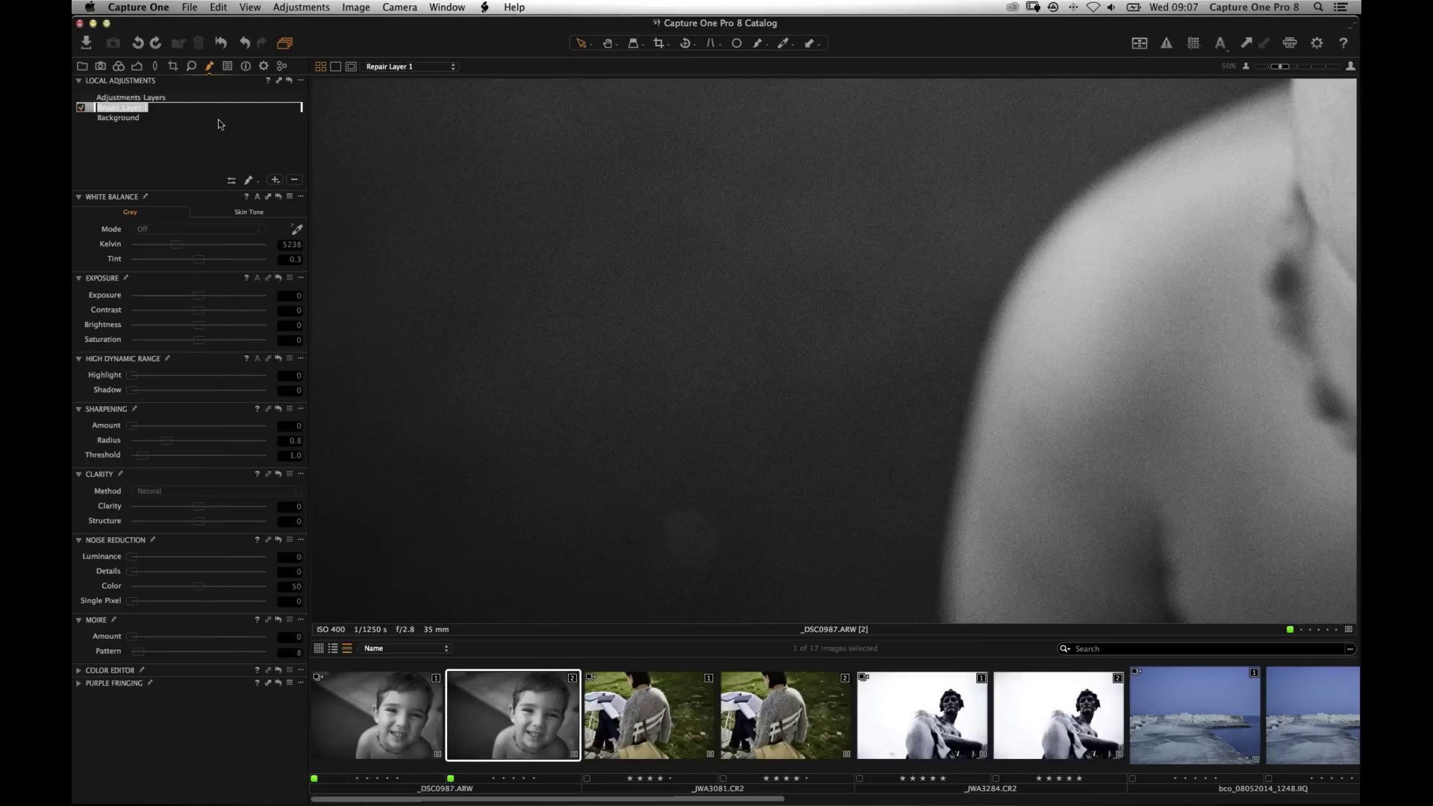
pyautogui.write('Spot')
pyautogui.press('Return')
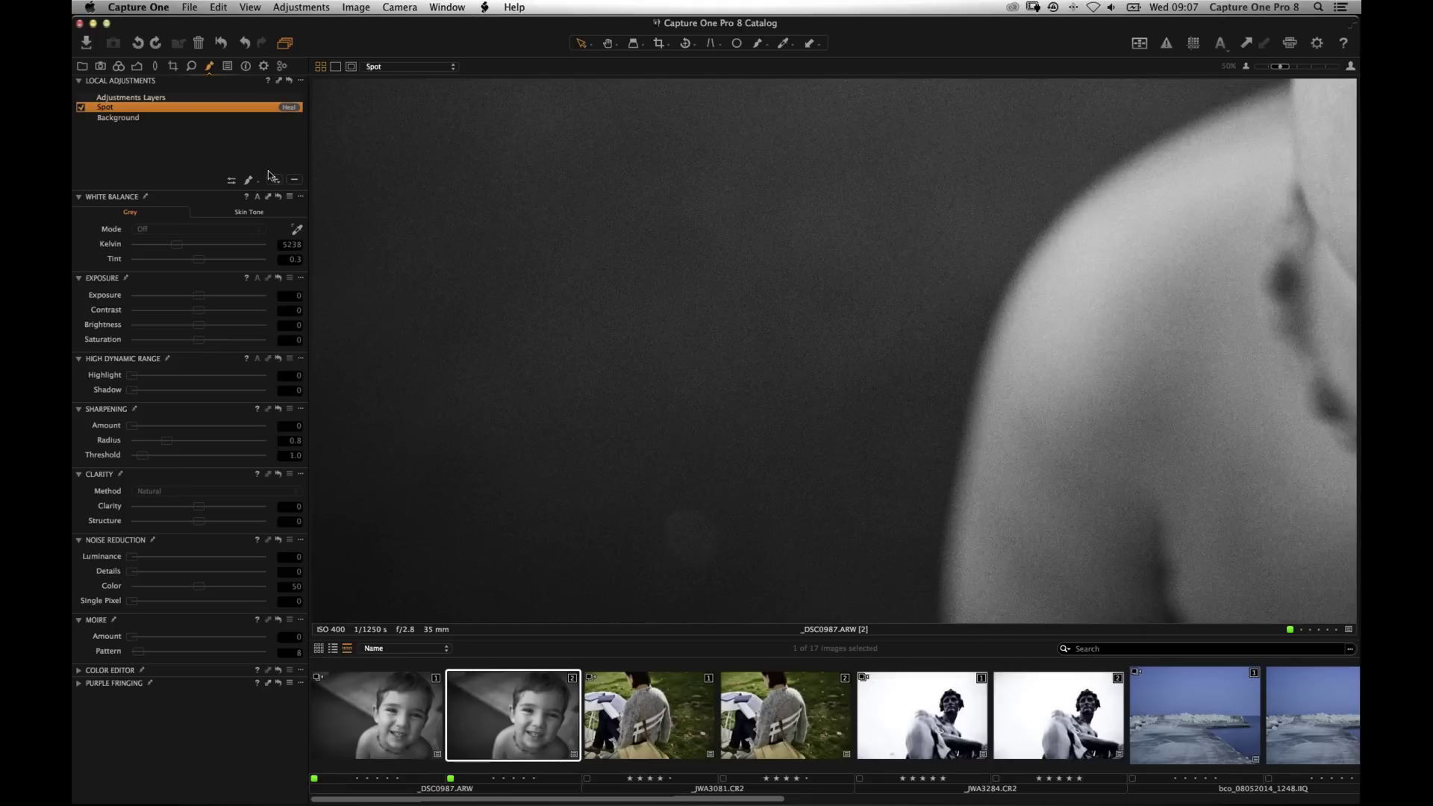
pyautogui.click(297, 104)
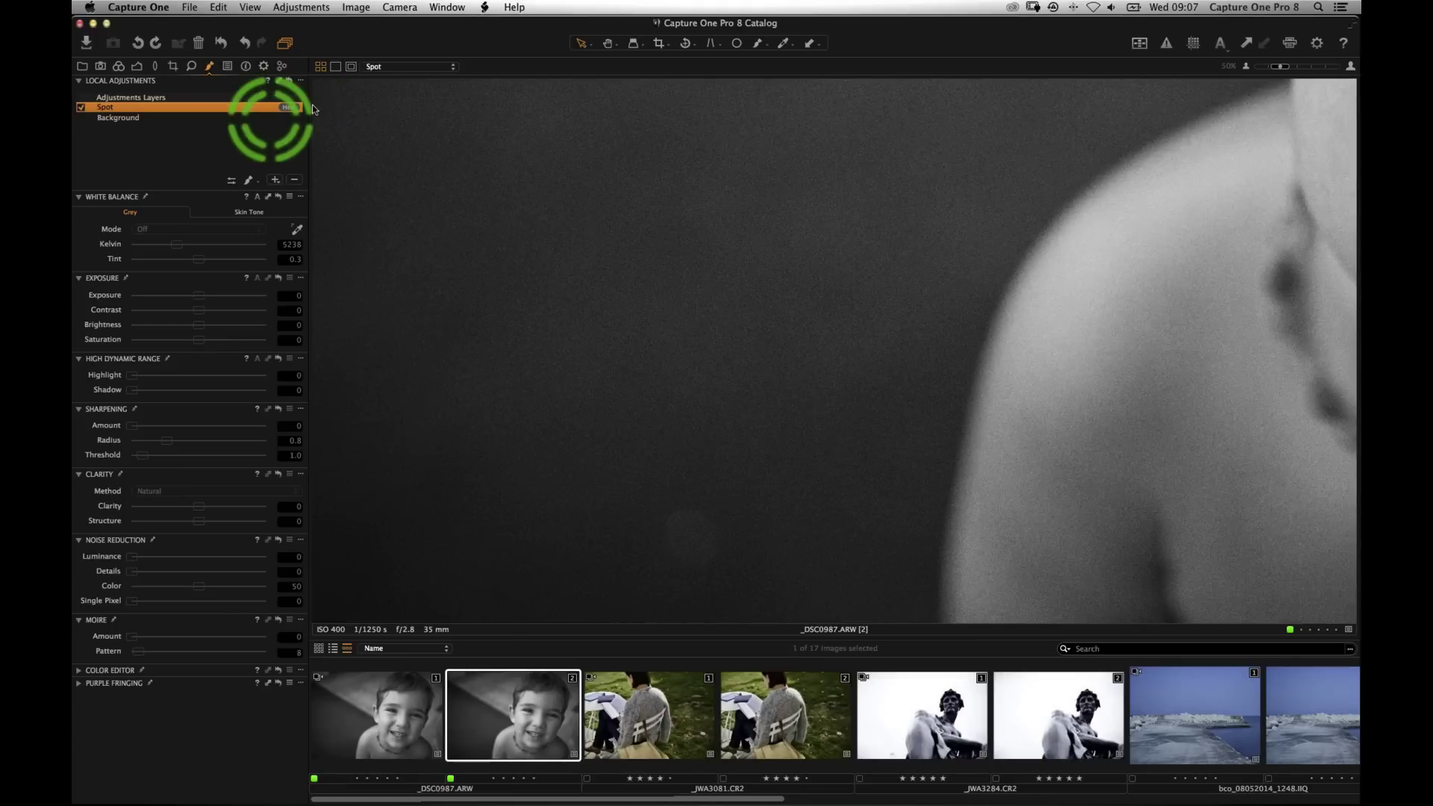
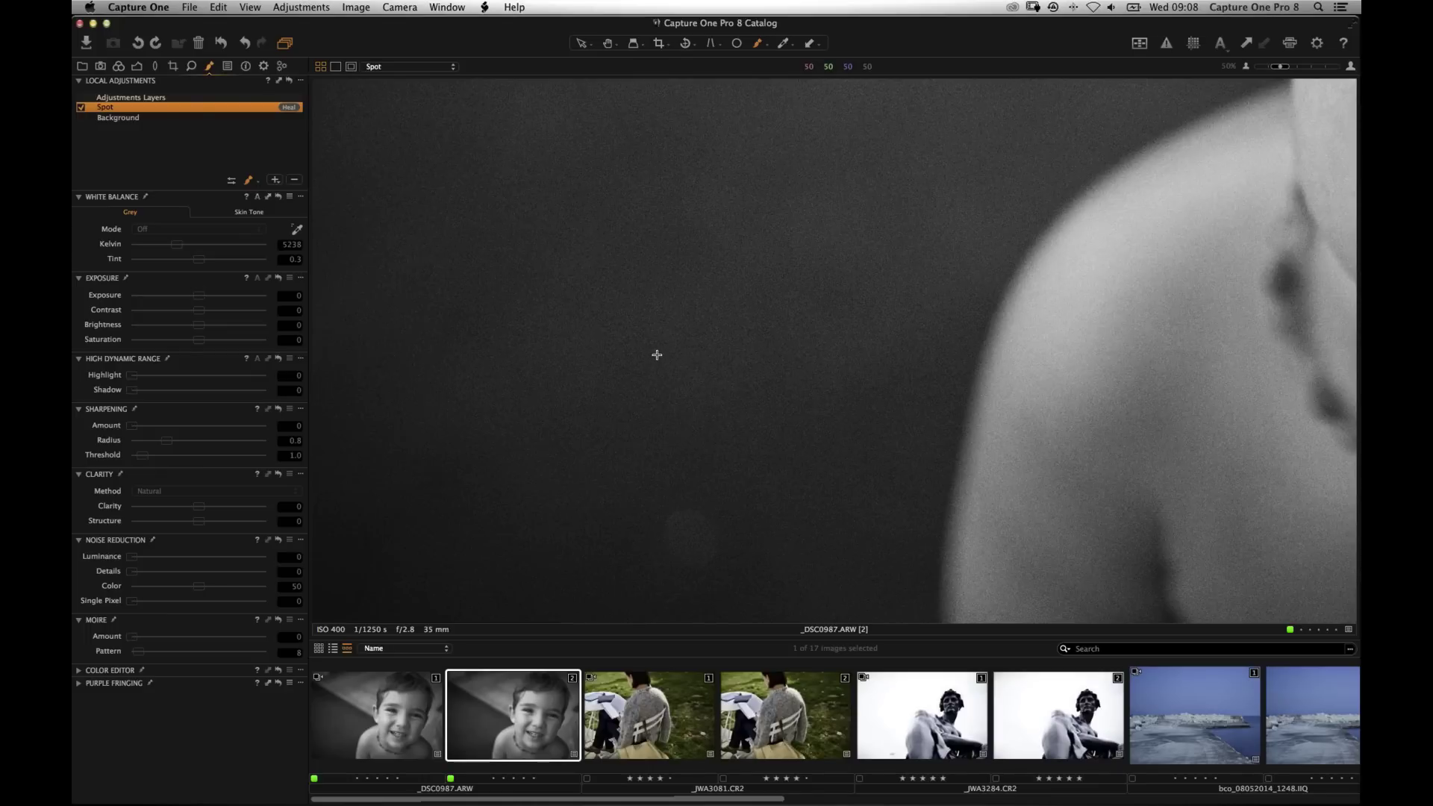
# Heal the faint background spot on the Spot layer, sampling clean background above it and adjusting the source point.
pyautogui.keyDown('alt'); pyautogui.click(657, 356); pyautogui.keyUp('alt')
pyautogui.moveTo(660, 370)
pyautogui.mouseDown()
pyautogui.moveTo(560, 366)
pyautogui.moveTo(647, 344)
pyautogui.moveTo(655, 363)
pyautogui.mouseUp()
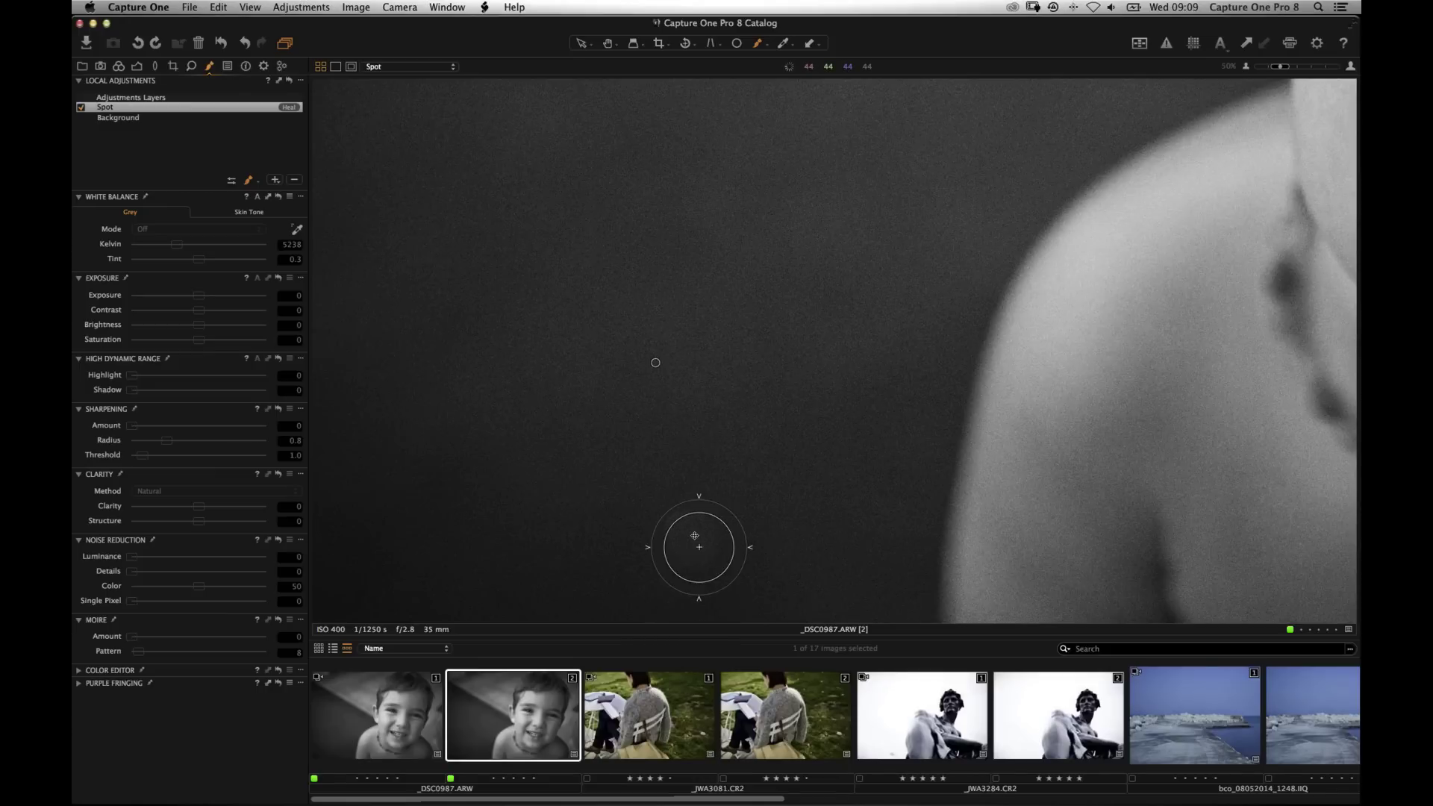
pyautogui.click(688, 531)
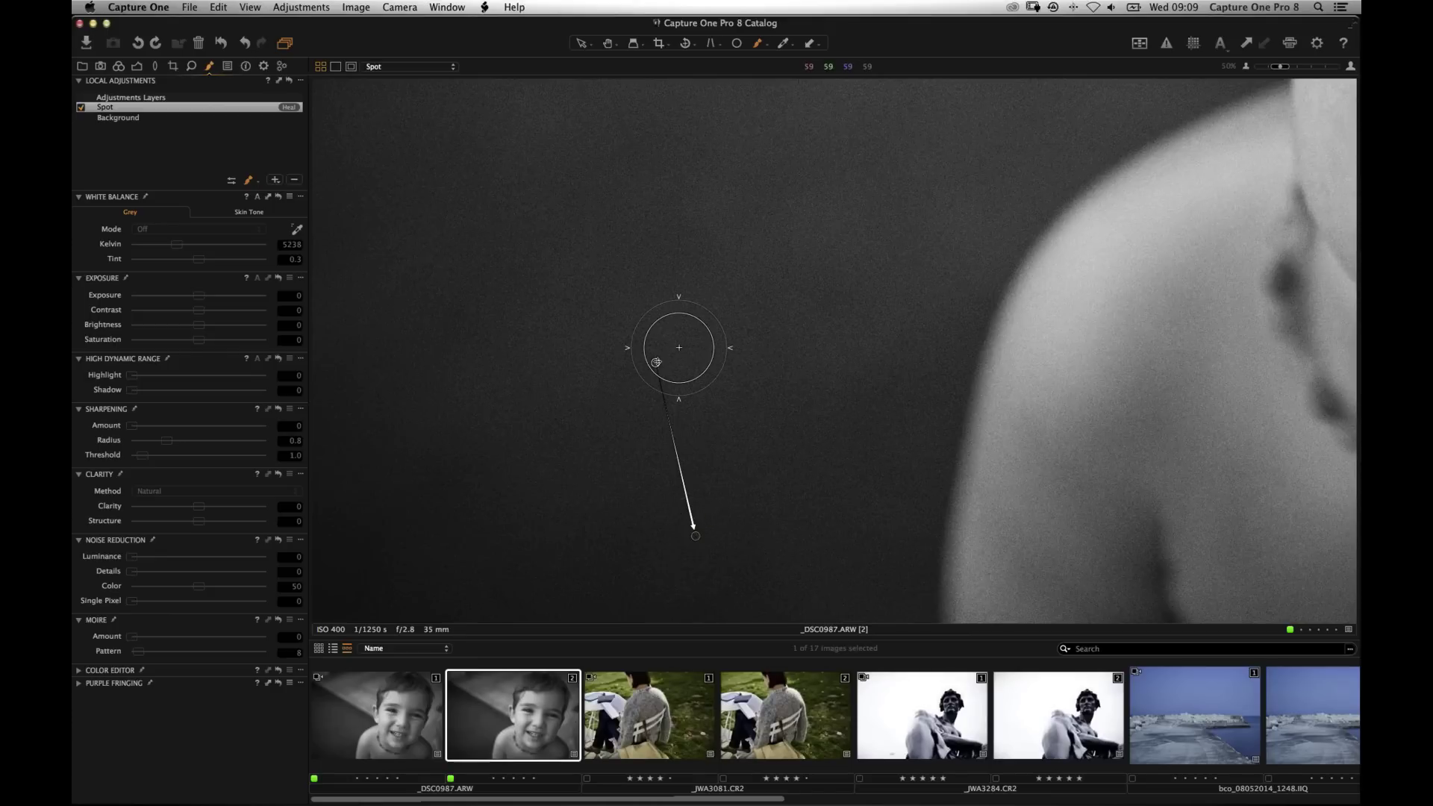
pyautogui.moveTo(656, 361); pyautogui.dragTo(659, 361)
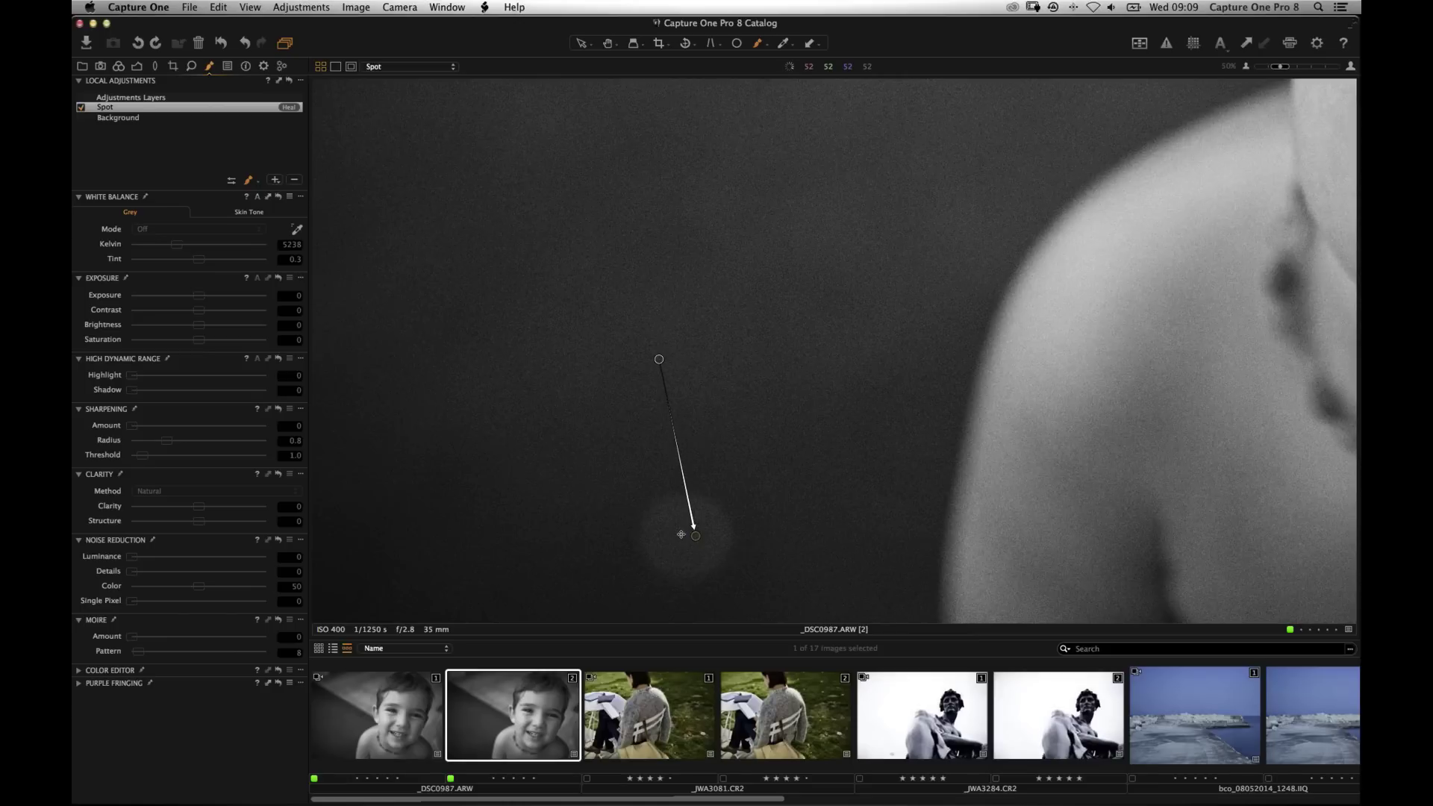
pyautogui.moveTo(695, 538)
pyautogui.mouseDown()
pyautogui.moveTo(782, 479)
pyautogui.moveTo(695, 544)
pyautogui.mouseUp()
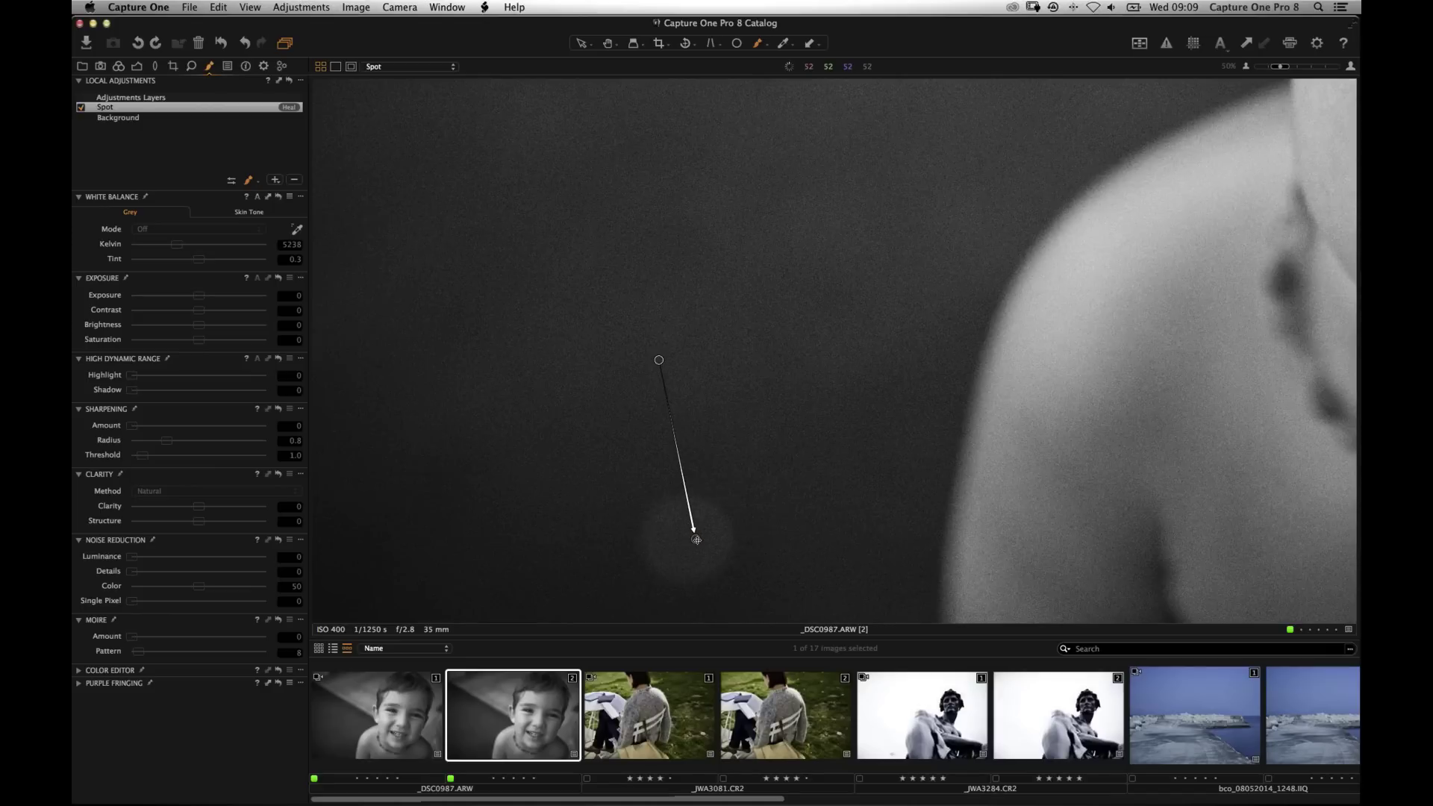
pyautogui.click(491, 392)
pyautogui.moveTo(492, 391); pyautogui.dragTo(728, 370)
pyautogui.press('v')
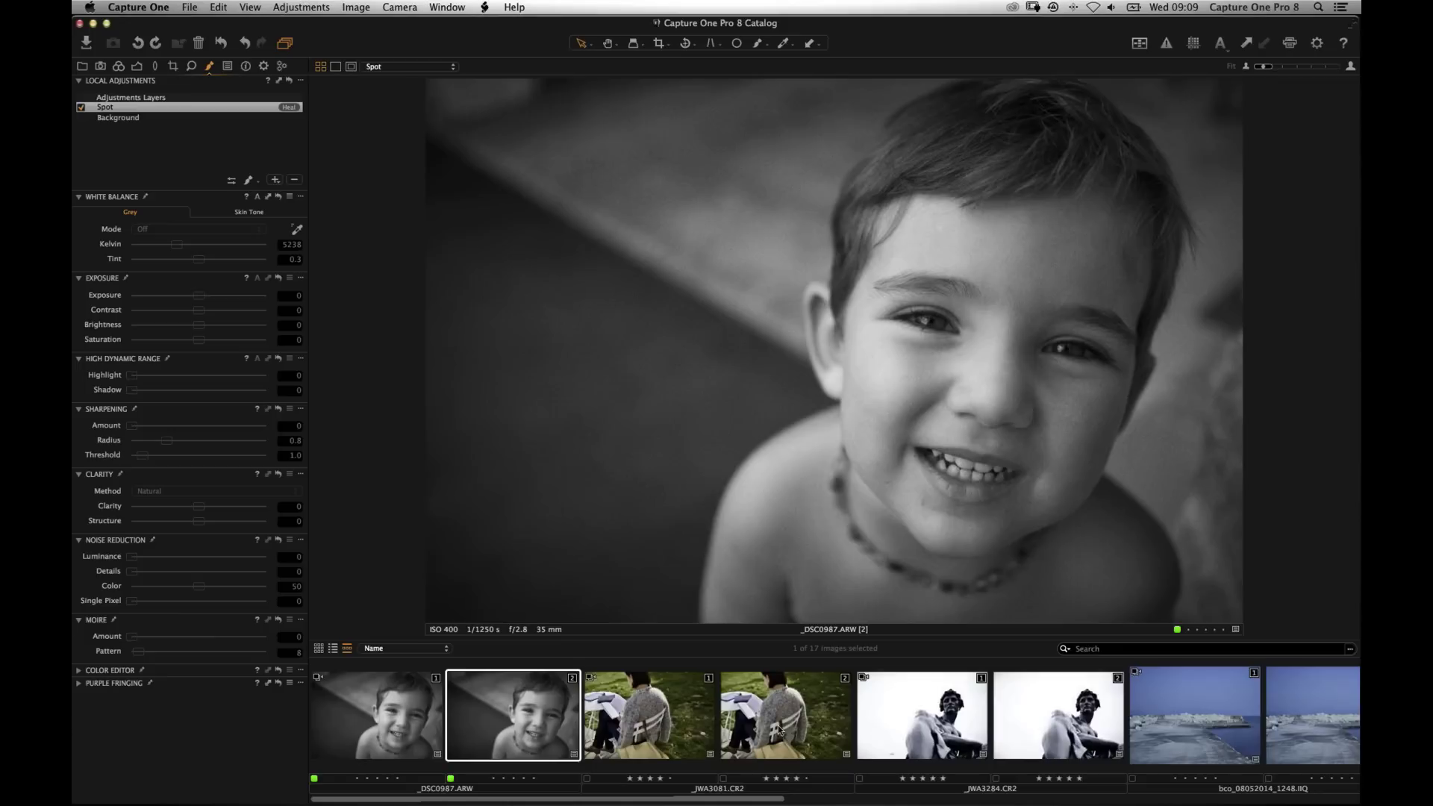
# Activate the Draw Mask brush and review the layer type options available for the Spot layer.
pyautogui.click(253, 180)
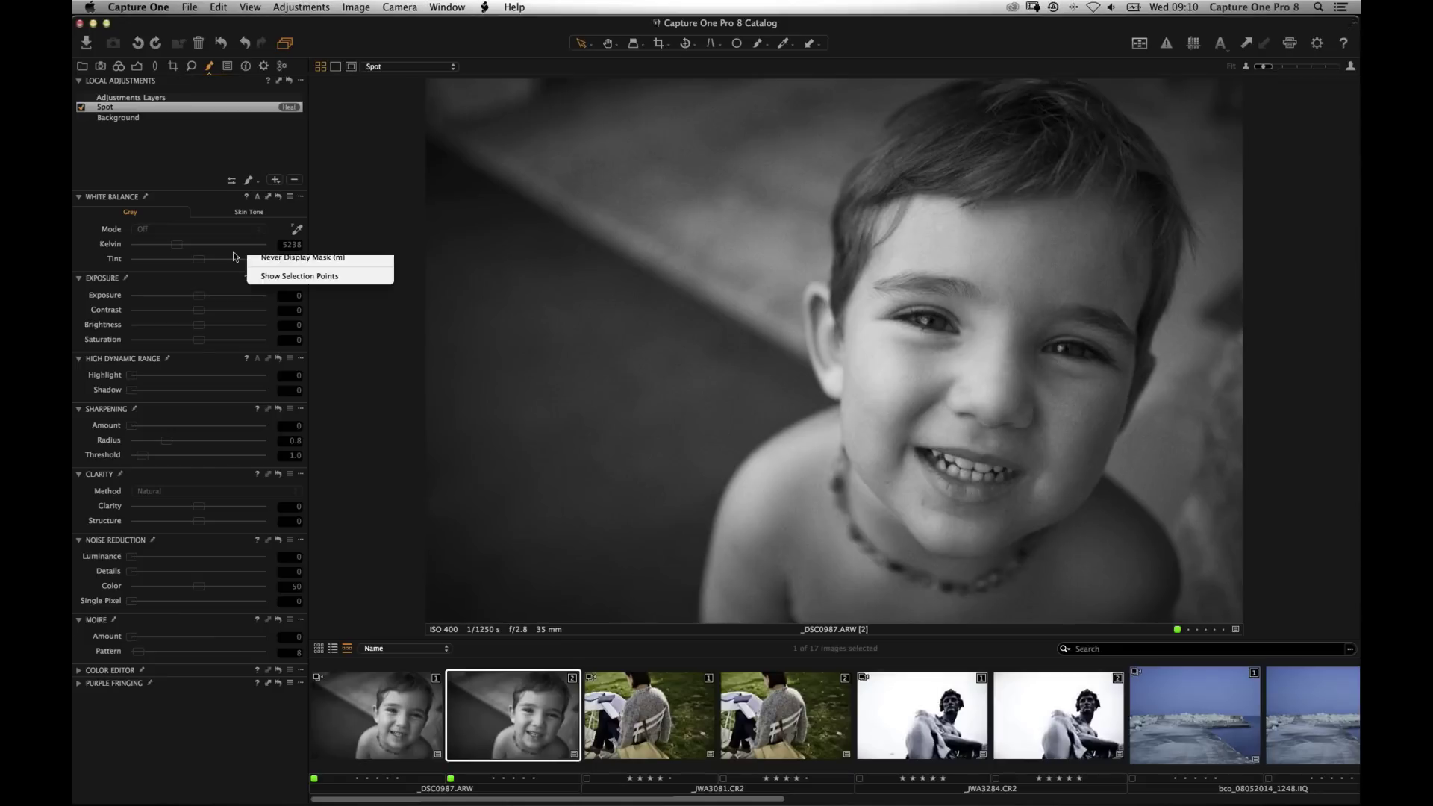
pyautogui.click(295, 188)
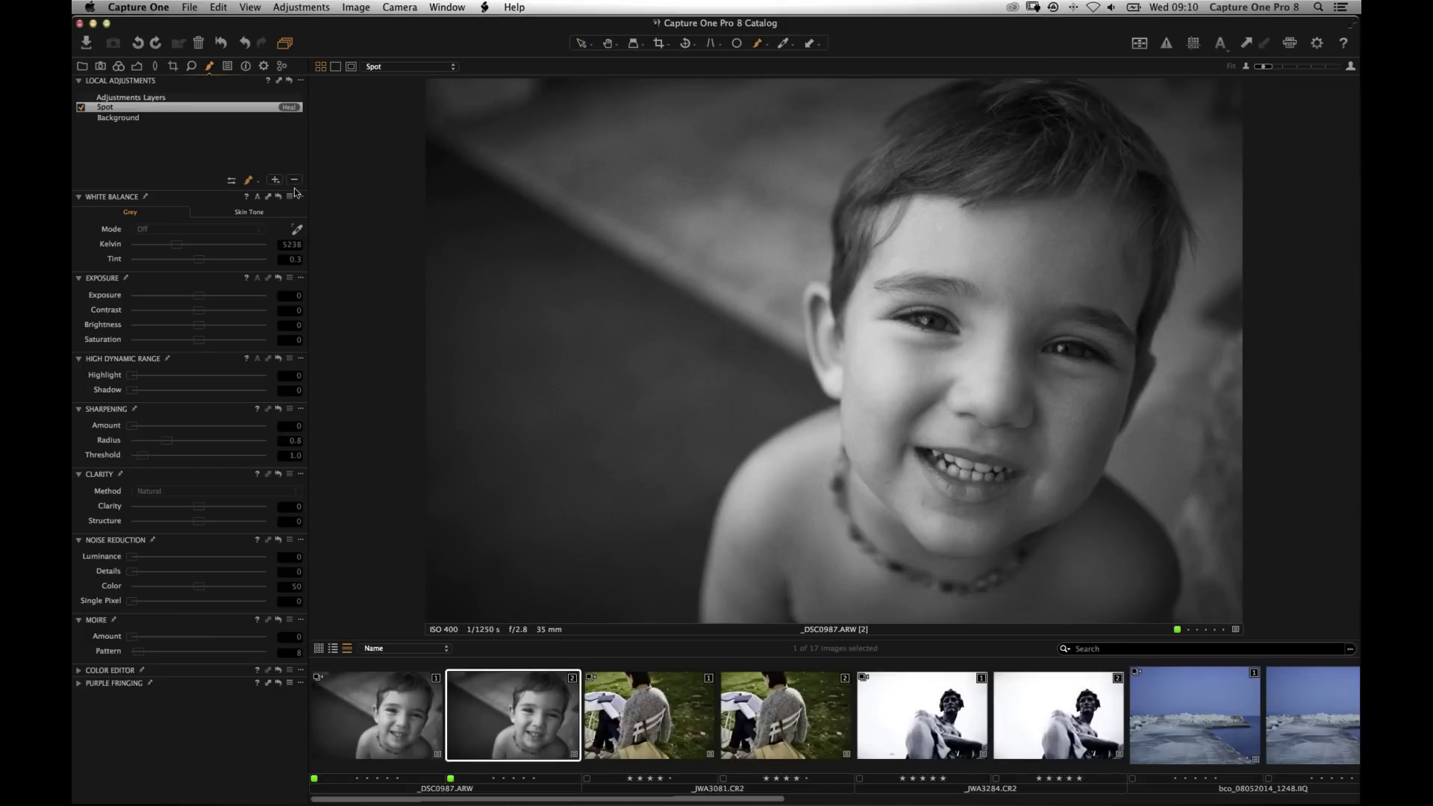
pyautogui.click(586, 506)
pyautogui.rightClick(263, 112)
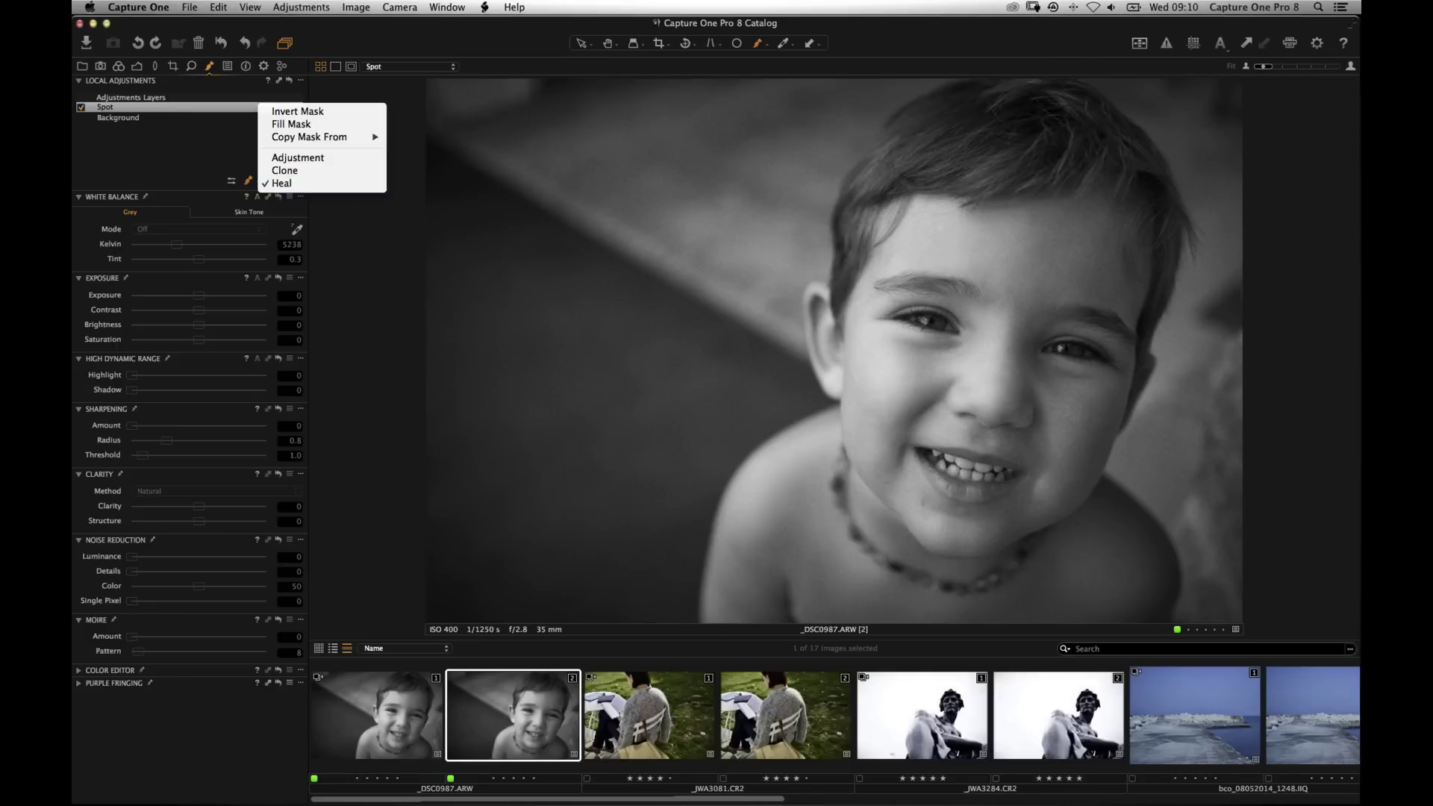
pyautogui.press('Escape')
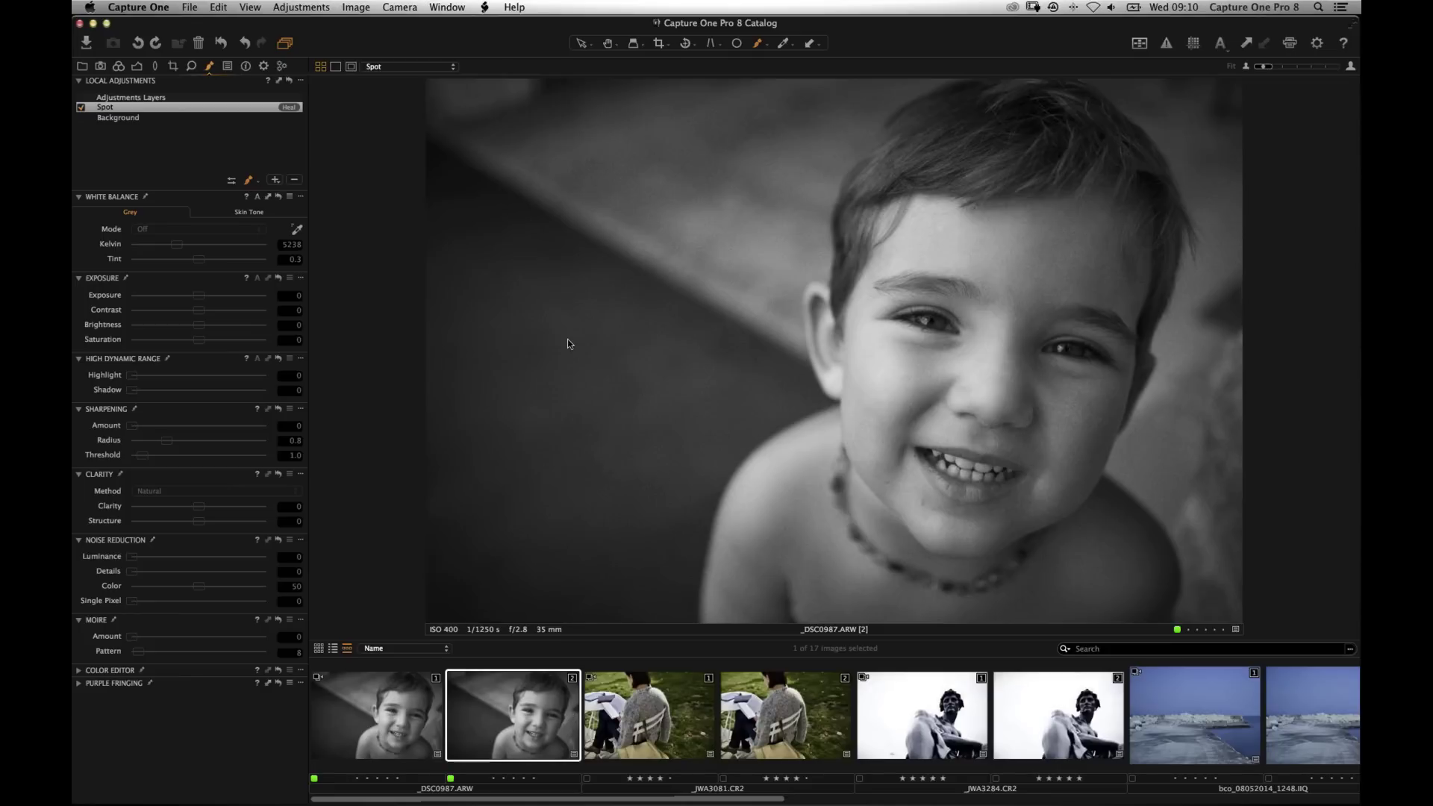
# Turn off Black & White to inspect the healed background of the portrait in color, and re-enable it.
pyautogui.click(119, 66)
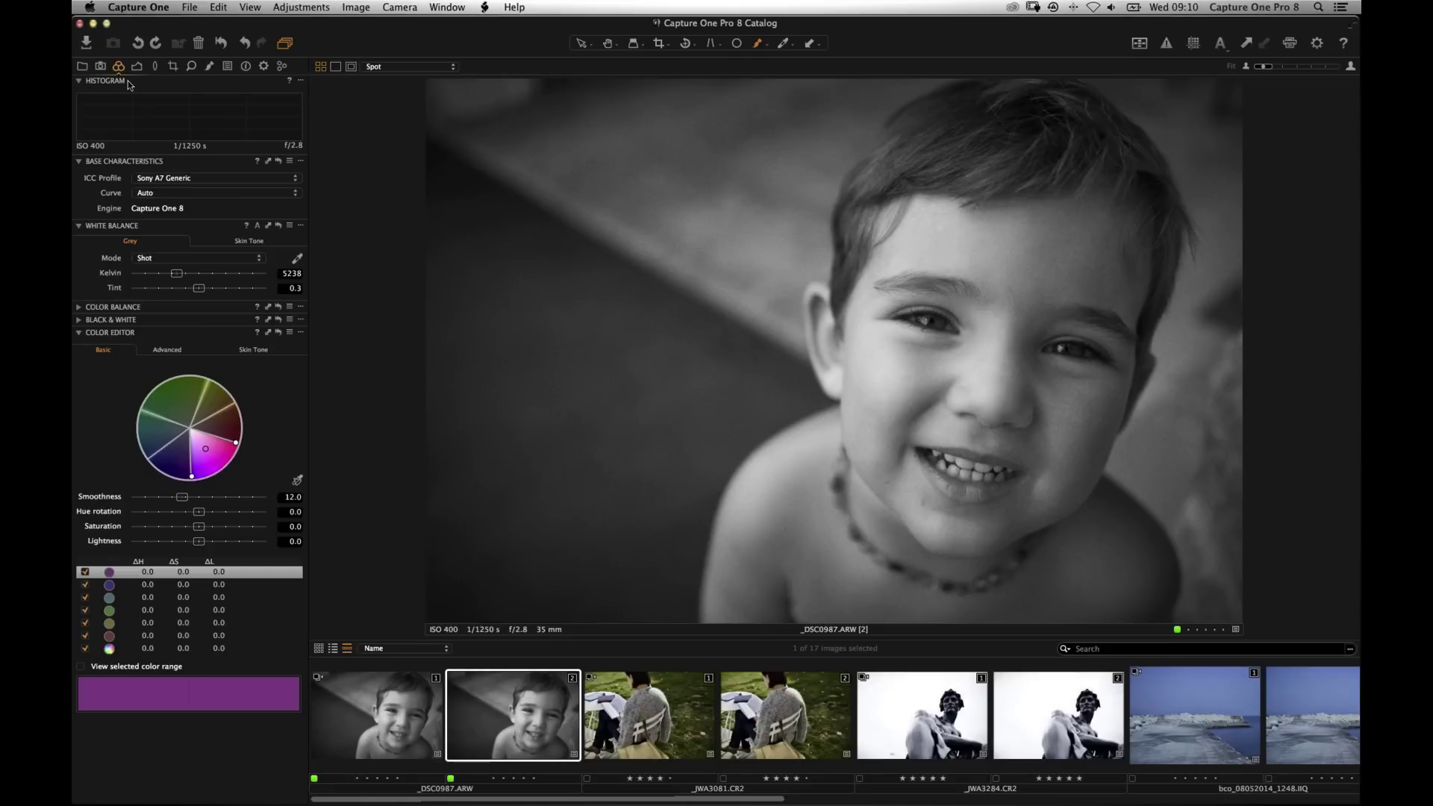
pyautogui.click(110, 332)
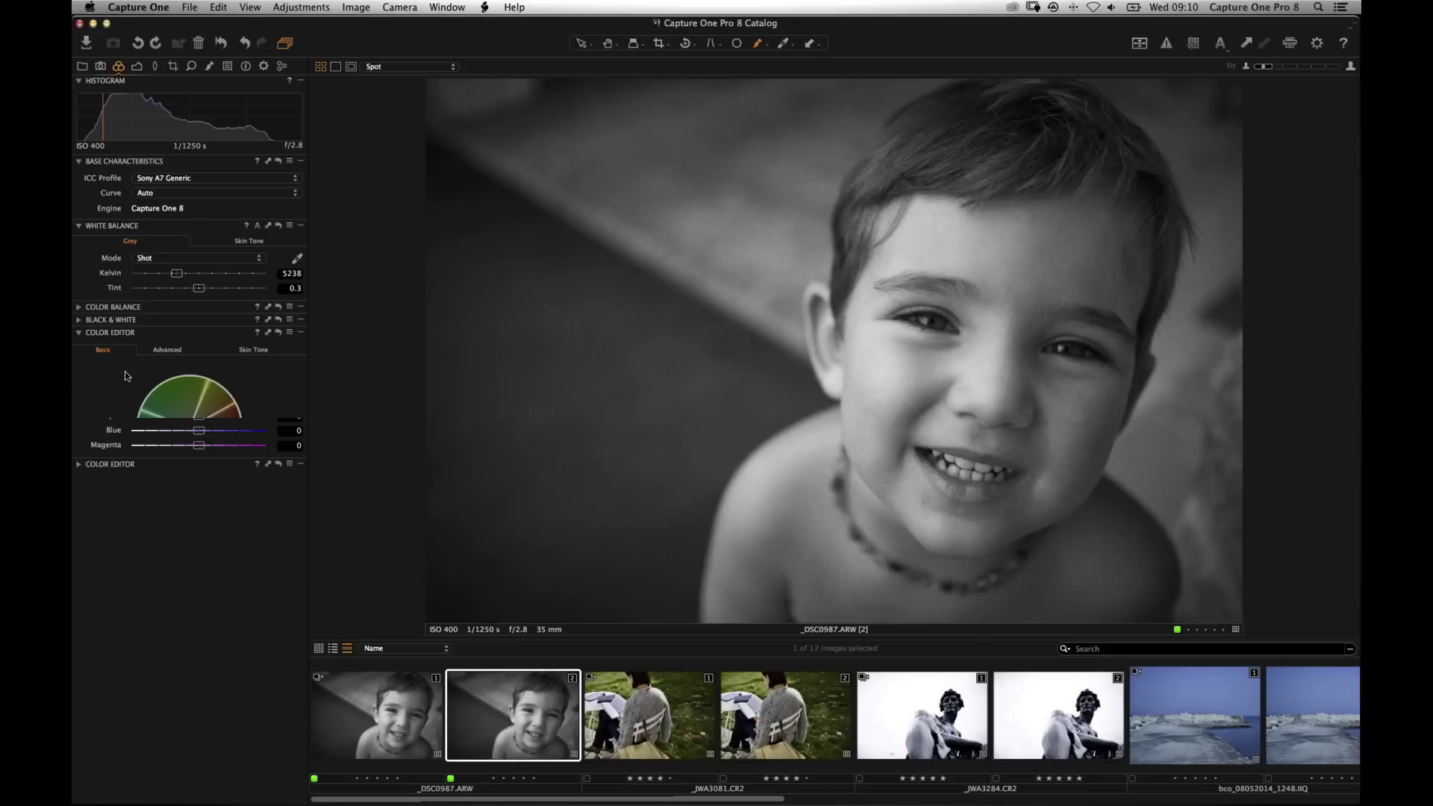
pyautogui.click(111, 320)
pyautogui.click(135, 357)
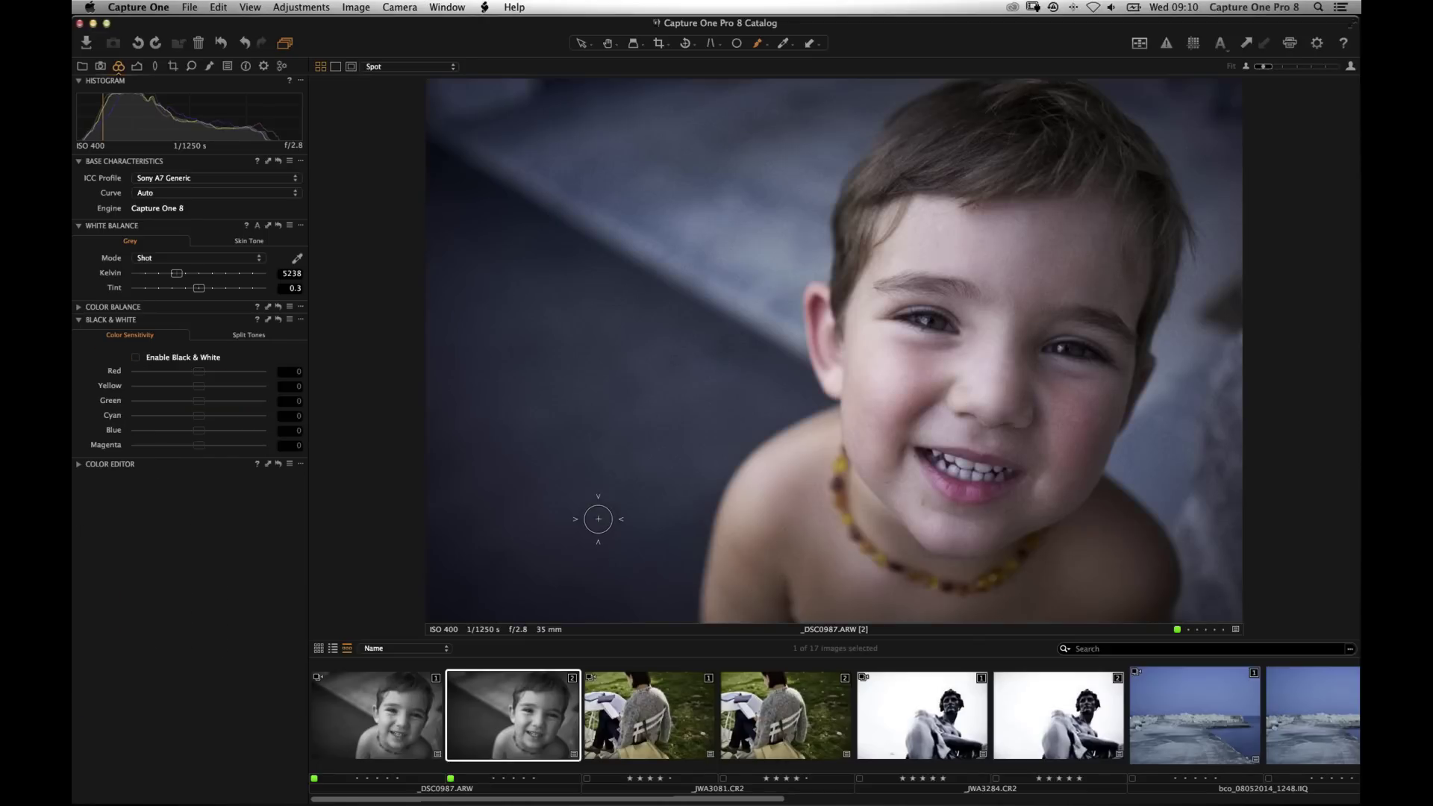
pyautogui.keyDown('alt'); pyautogui.click(585, 516); pyautogui.keyUp('alt')
pyautogui.click(600, 588)
pyautogui.click(135, 358)
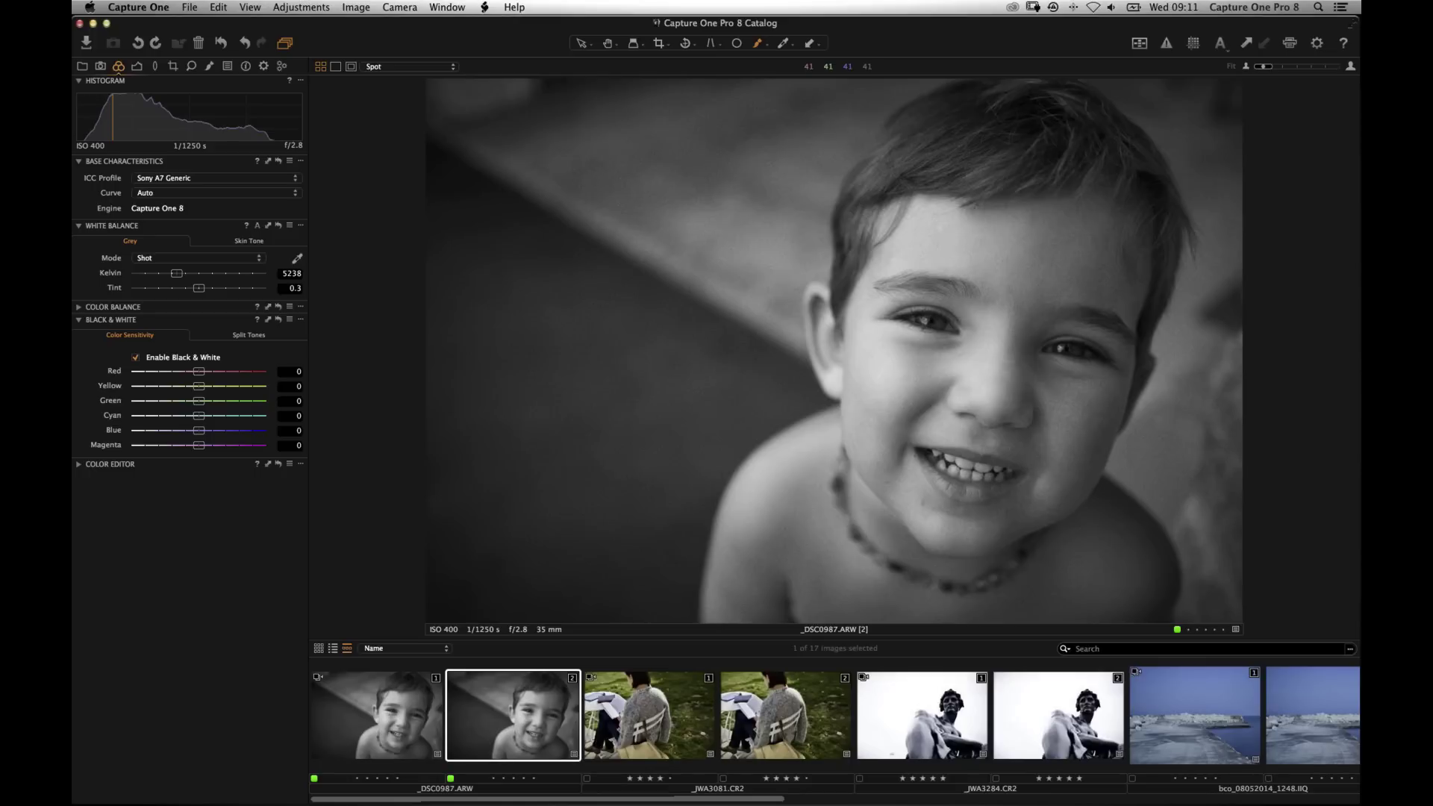
# View the About This Mac system information and close it.
pyautogui.click(91, 7)
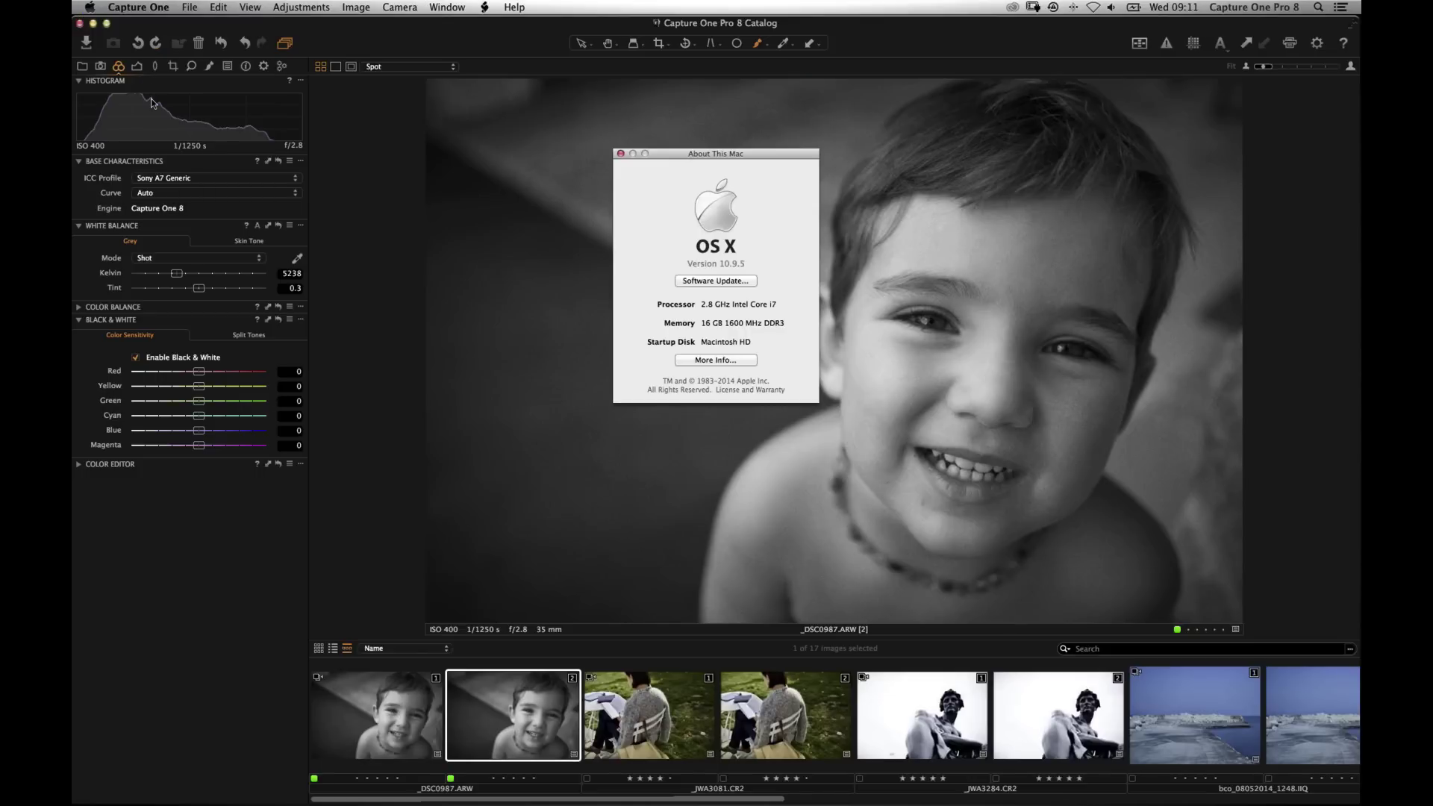
pyautogui.click(620, 154)
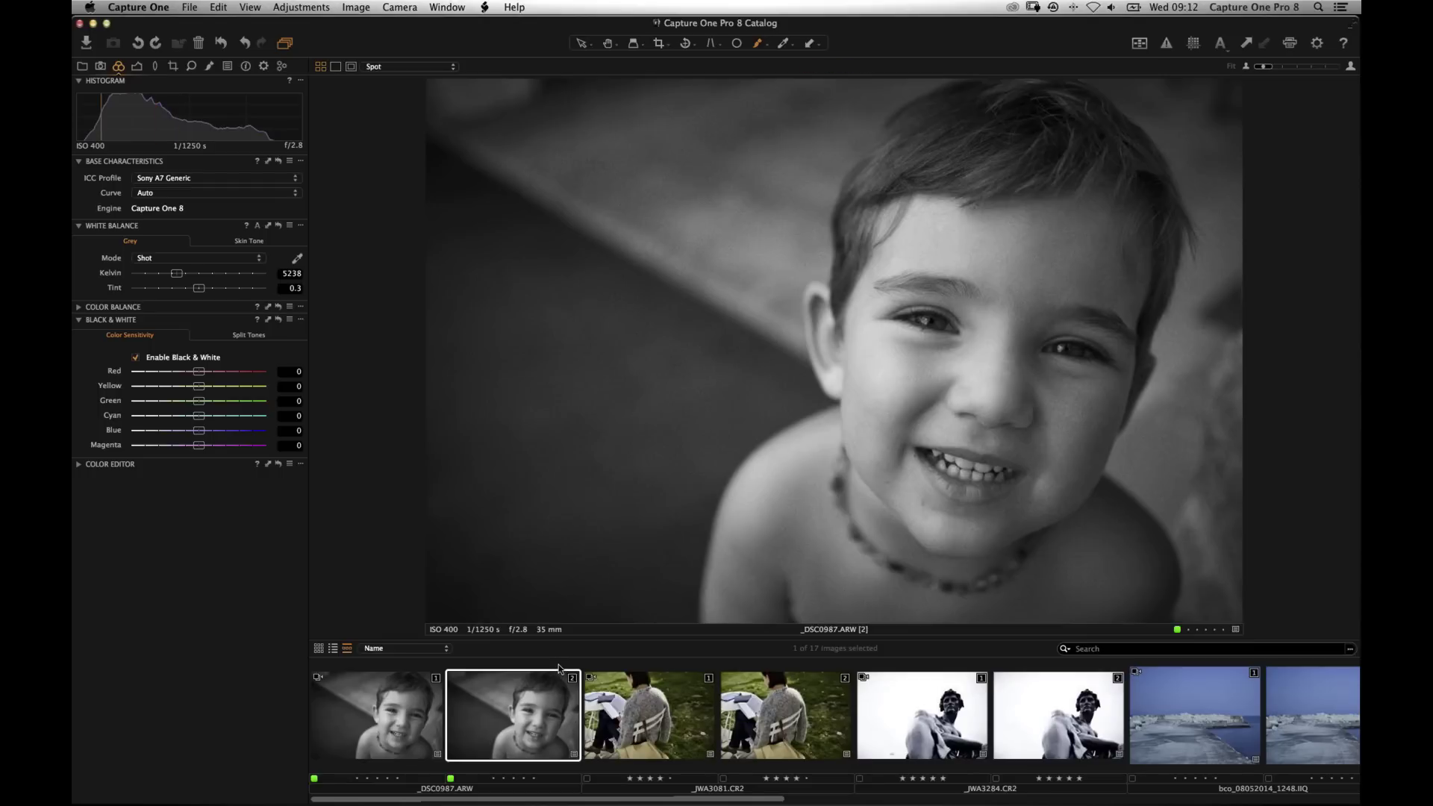
# Open variant 2 of _JWA3081.CR2 and toggle its adjustment layer Layer 2 off and on in the local adjustments.
pyautogui.click(796, 724)
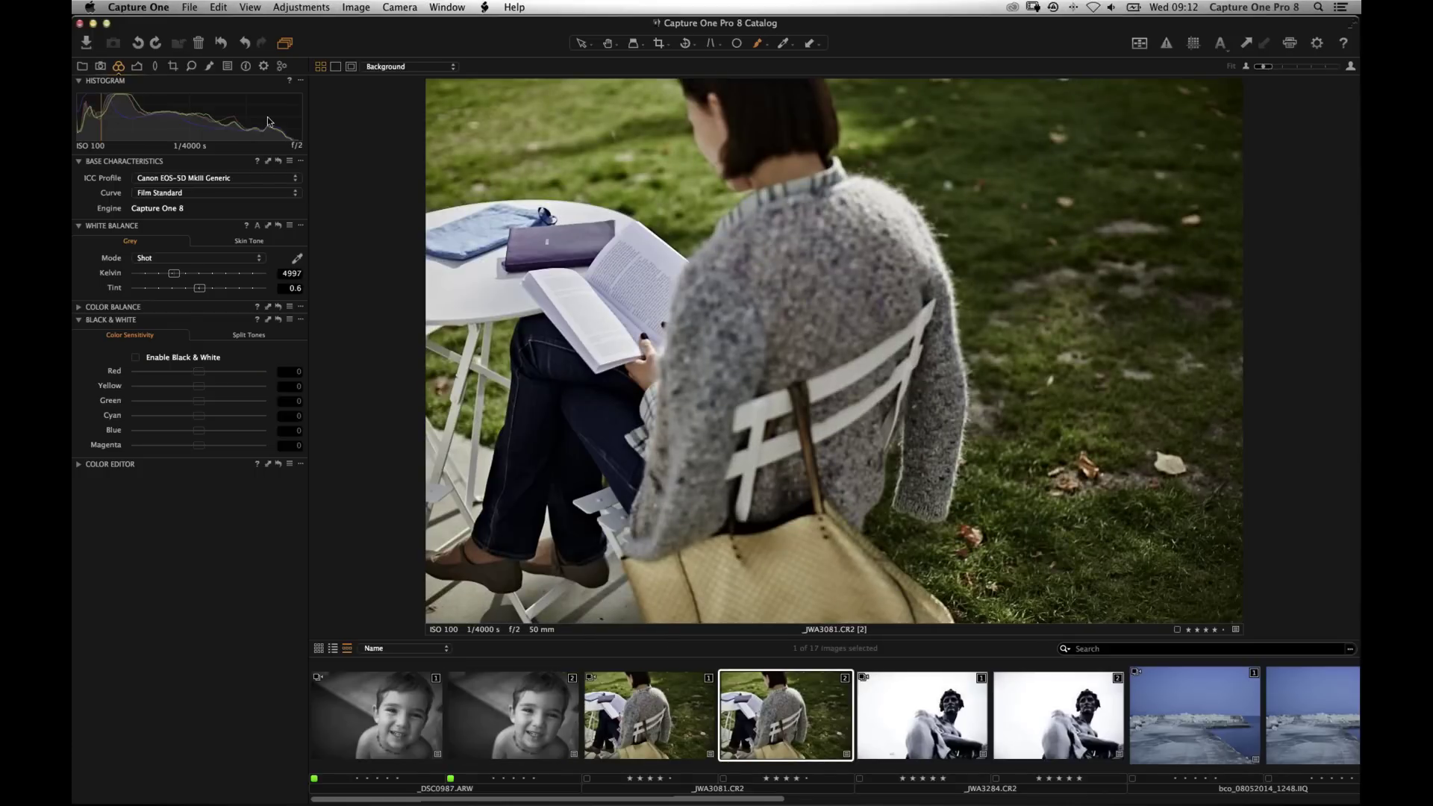
pyautogui.click(209, 66)
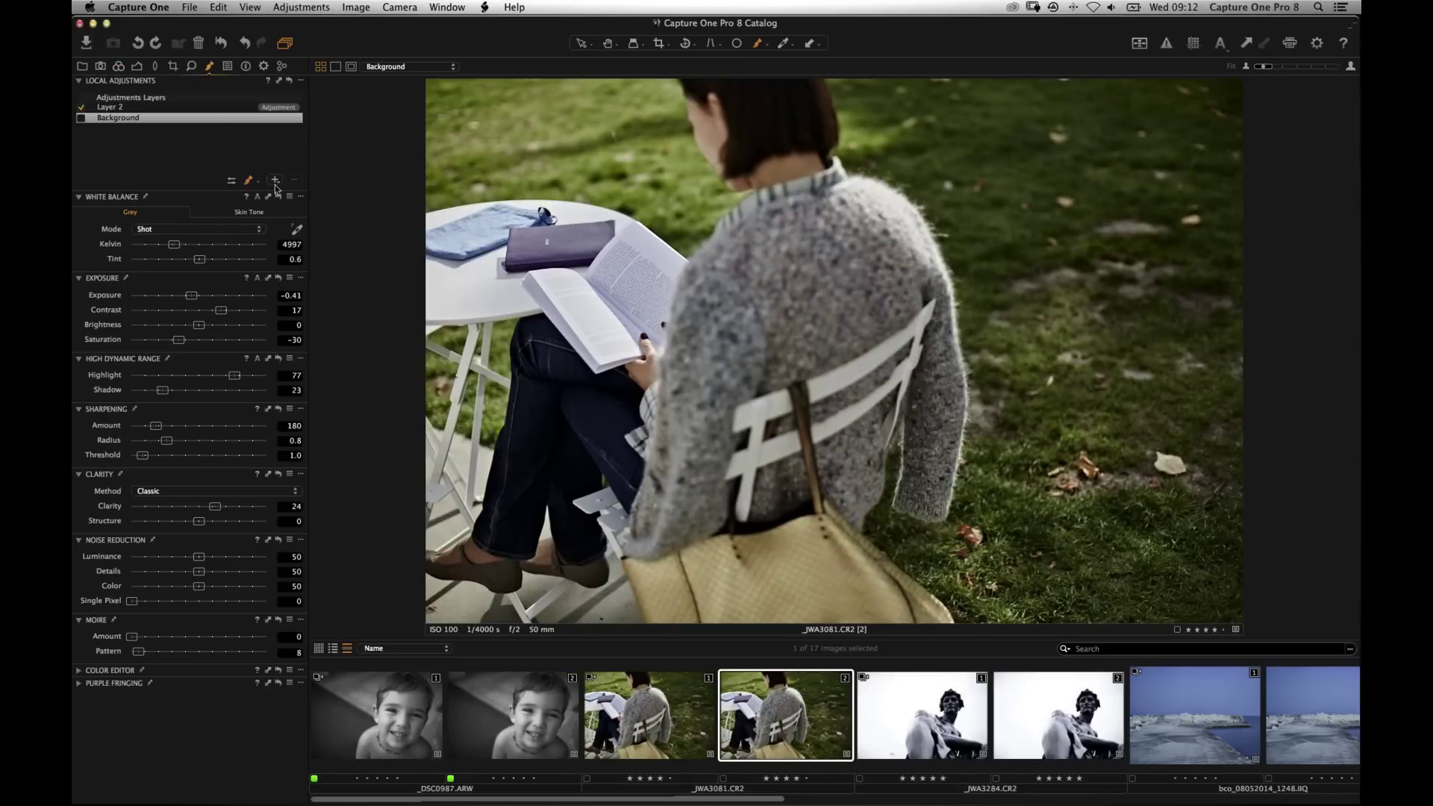
pyautogui.press('Up')
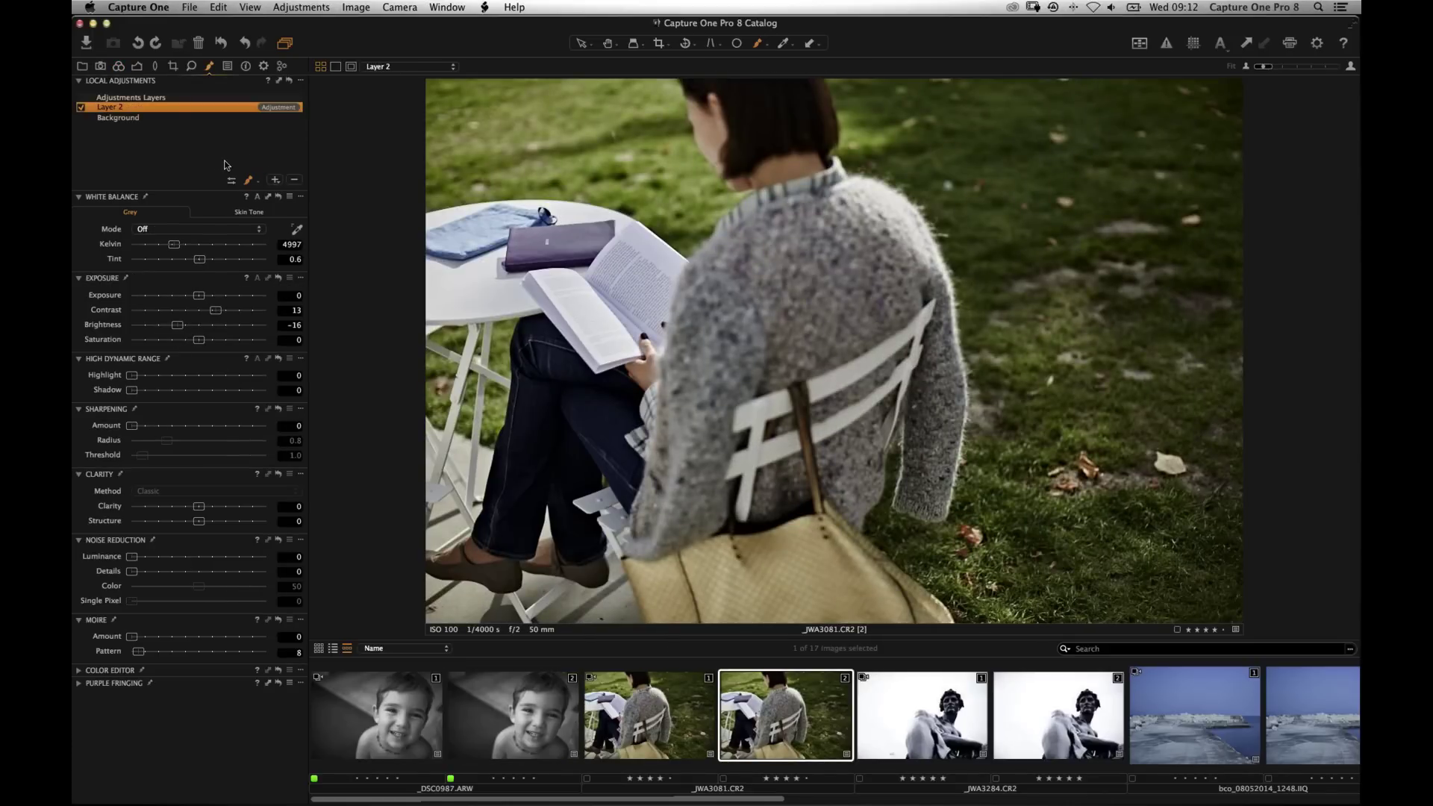
pyautogui.click(82, 107)
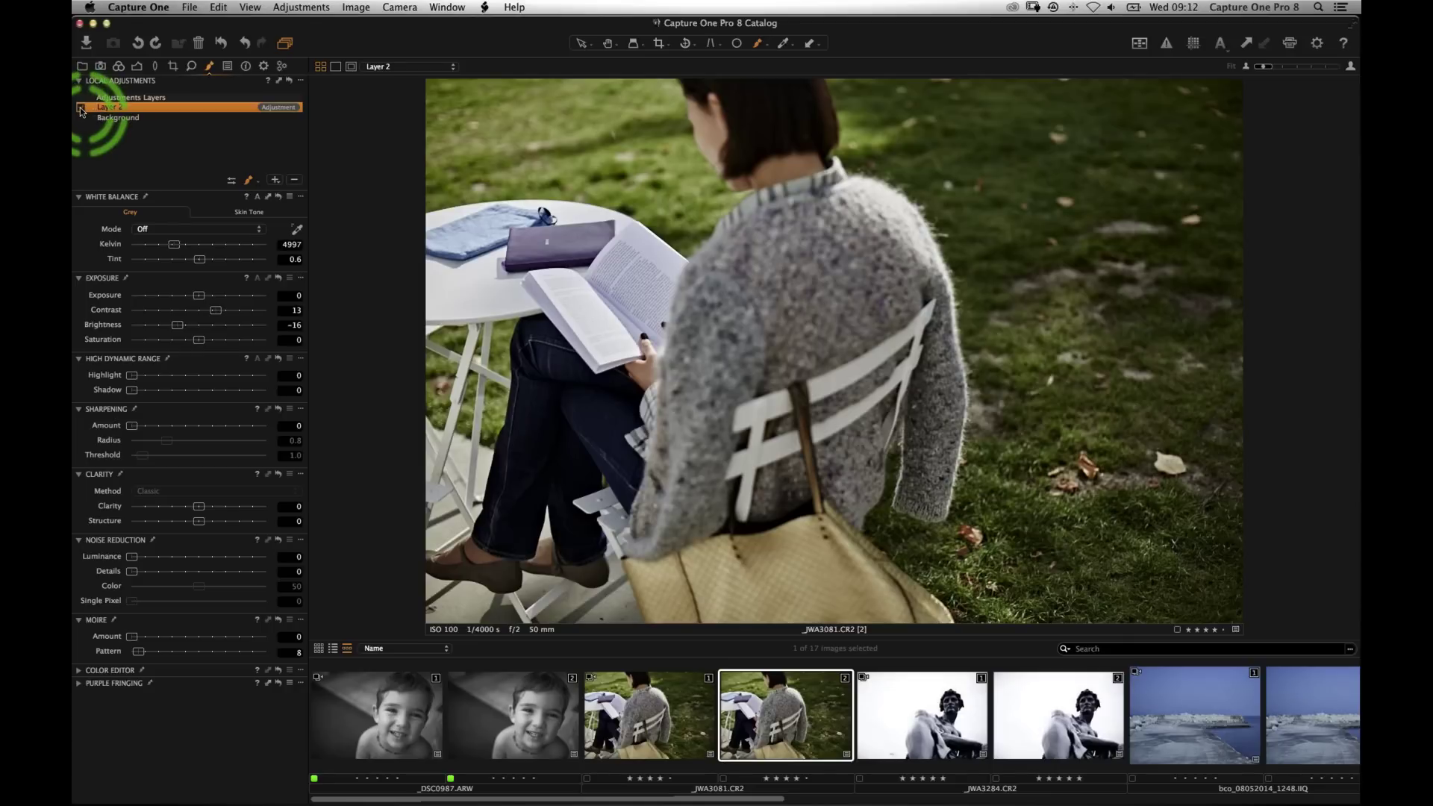
pyautogui.click(81, 107)
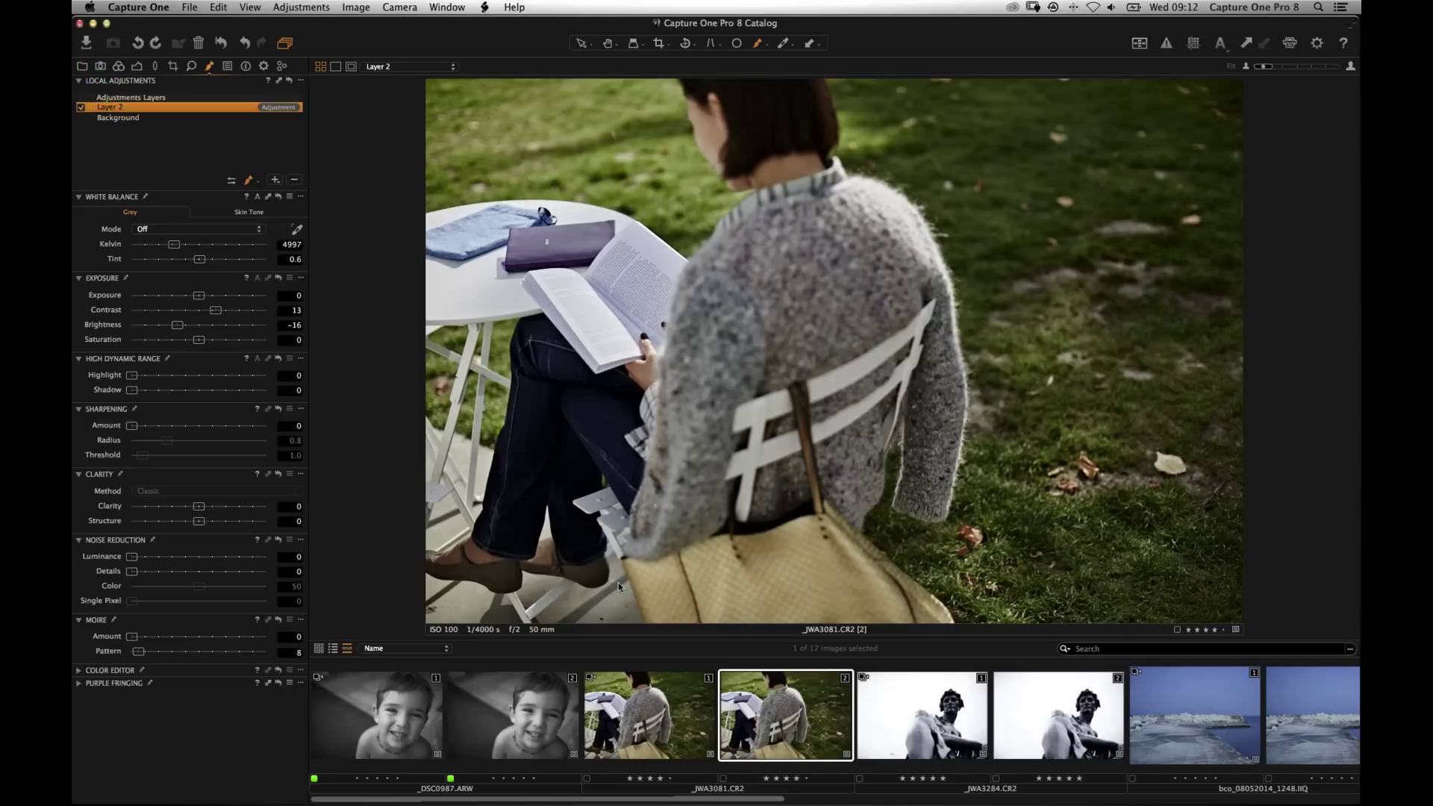
# Open variant 1 of _JWA3081.CR2 and toggle its Leaves heal layer repeatedly to compare the lawn with and without the repair.
pyautogui.press('Left')
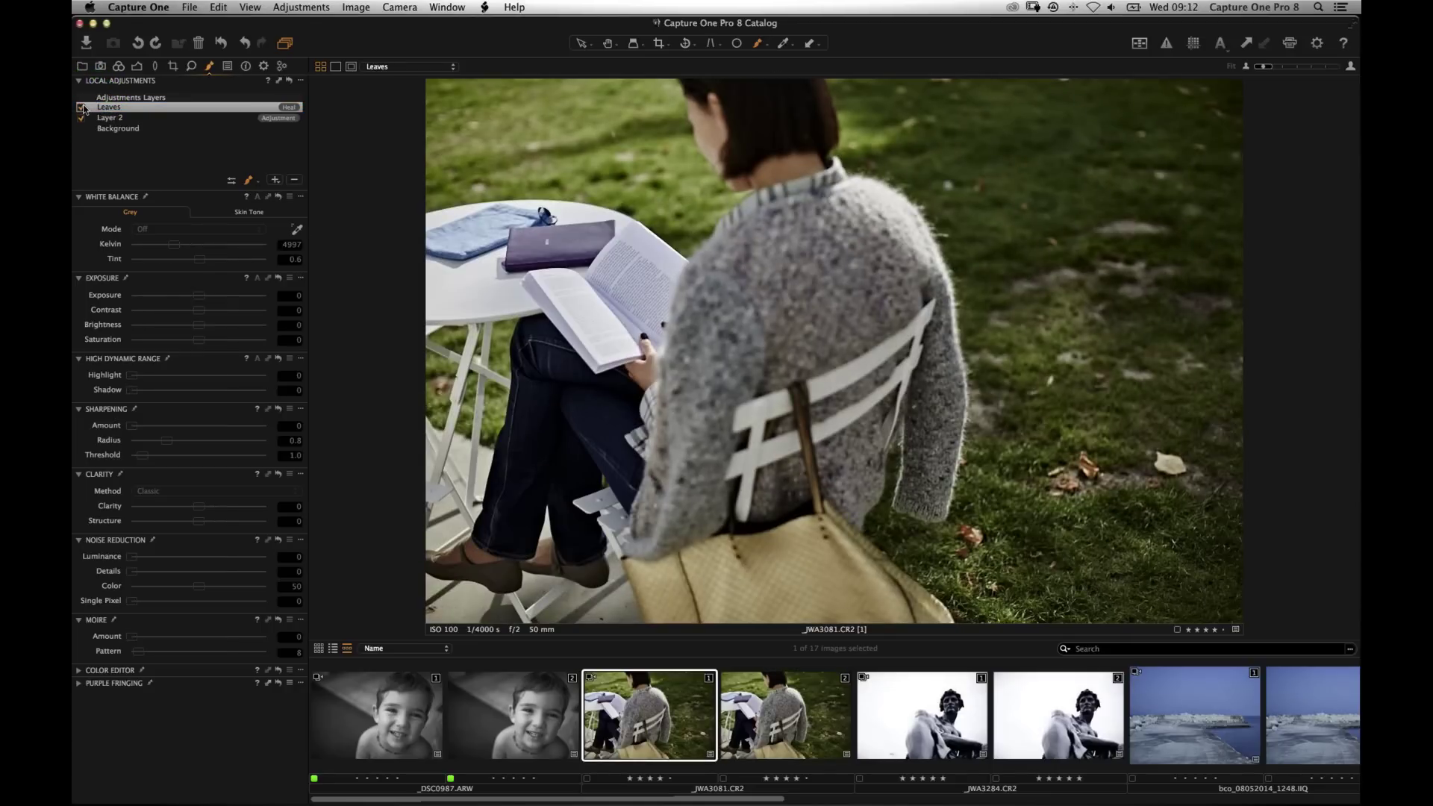
pyautogui.click(82, 107)
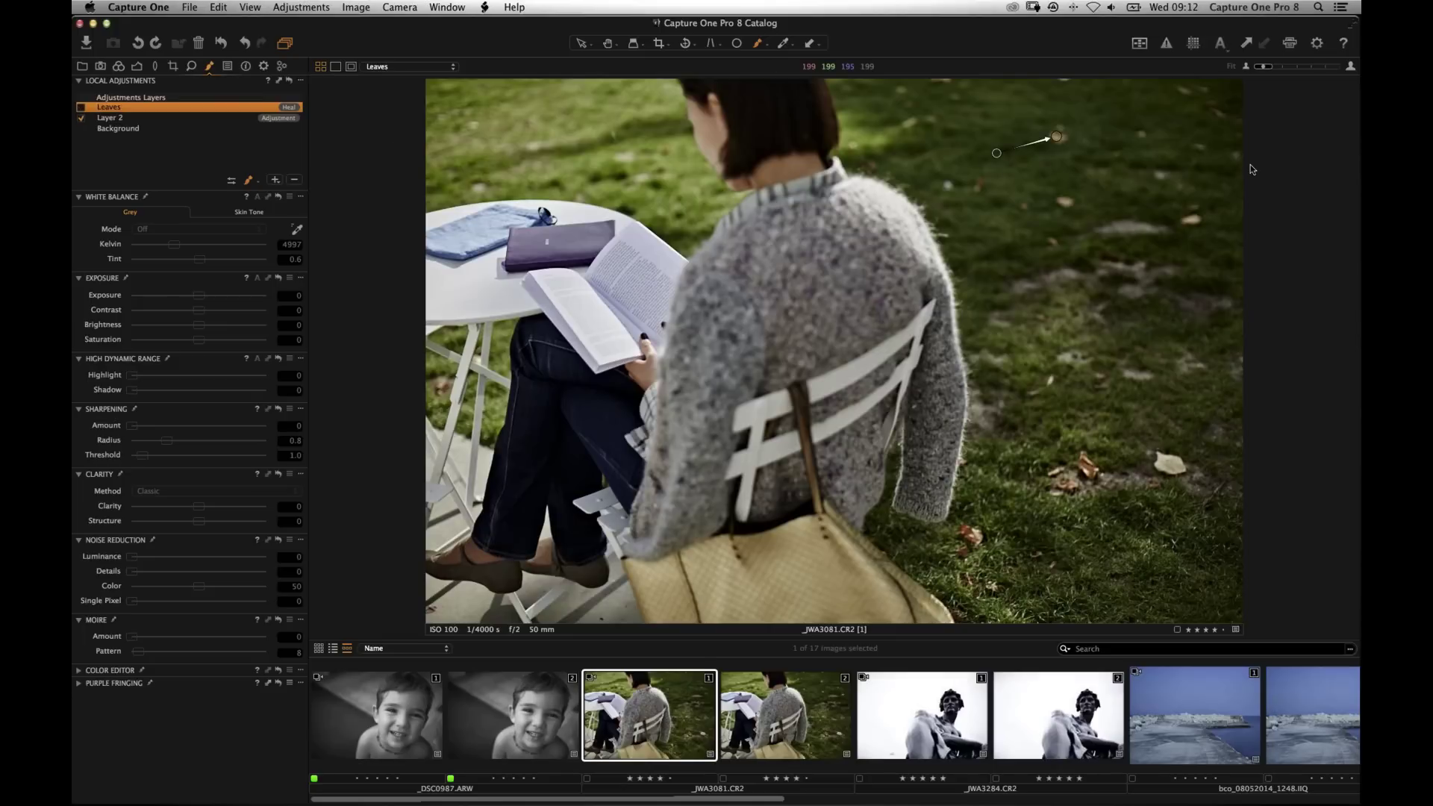
pyautogui.click(81, 109)
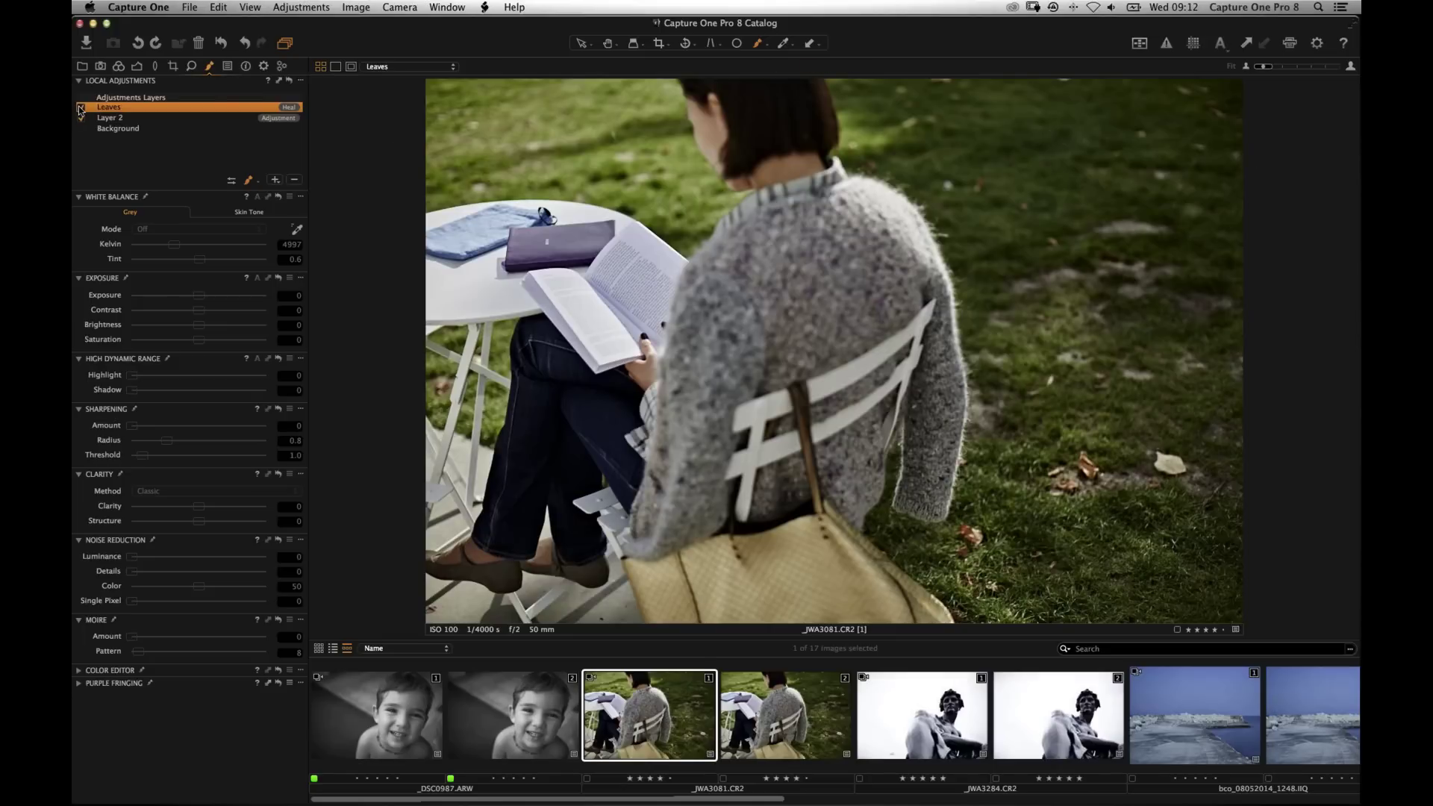
pyautogui.click(80, 109)
pyautogui.click(80, 109)
pyautogui.click(81, 109)
# Delete the existing Leaves layer from variant 1 and add a new heal layer named Leaves.
pyautogui.click(294, 180)
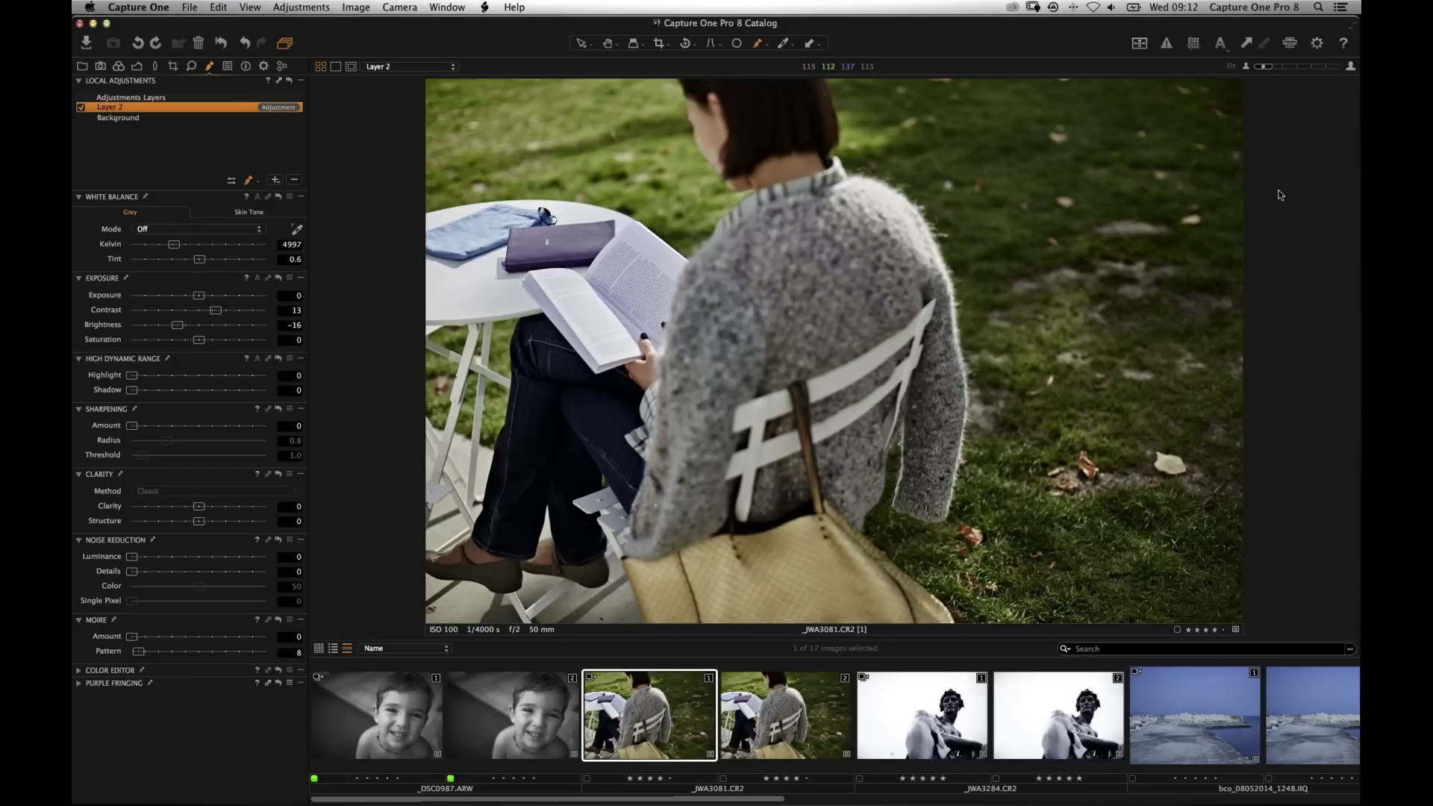
pyautogui.scroll(2, 1279, 195)
pyautogui.moveTo(1093, 175); pyautogui.dragTo(965, 334)
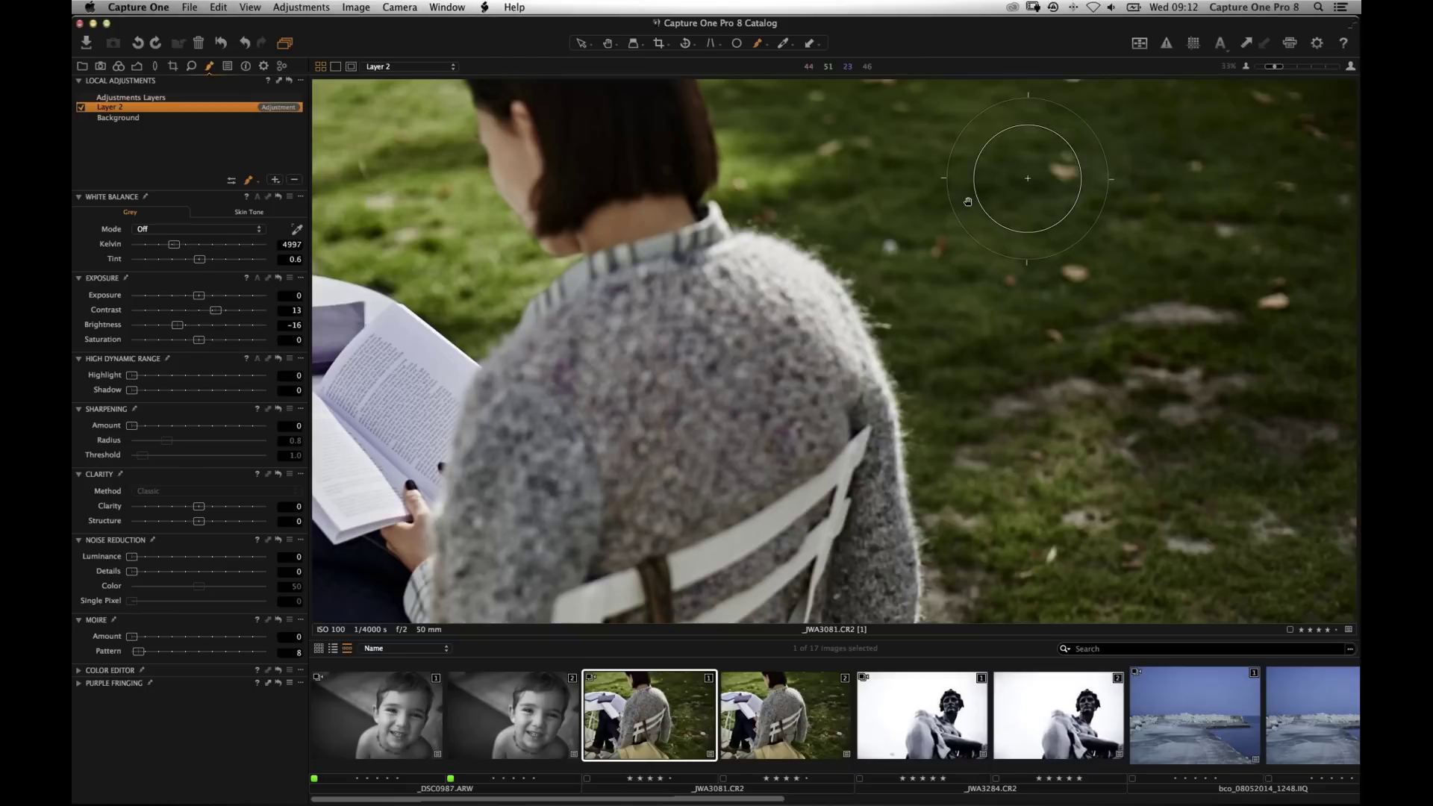
pyautogui.click(276, 180)
pyautogui.click(319, 219)
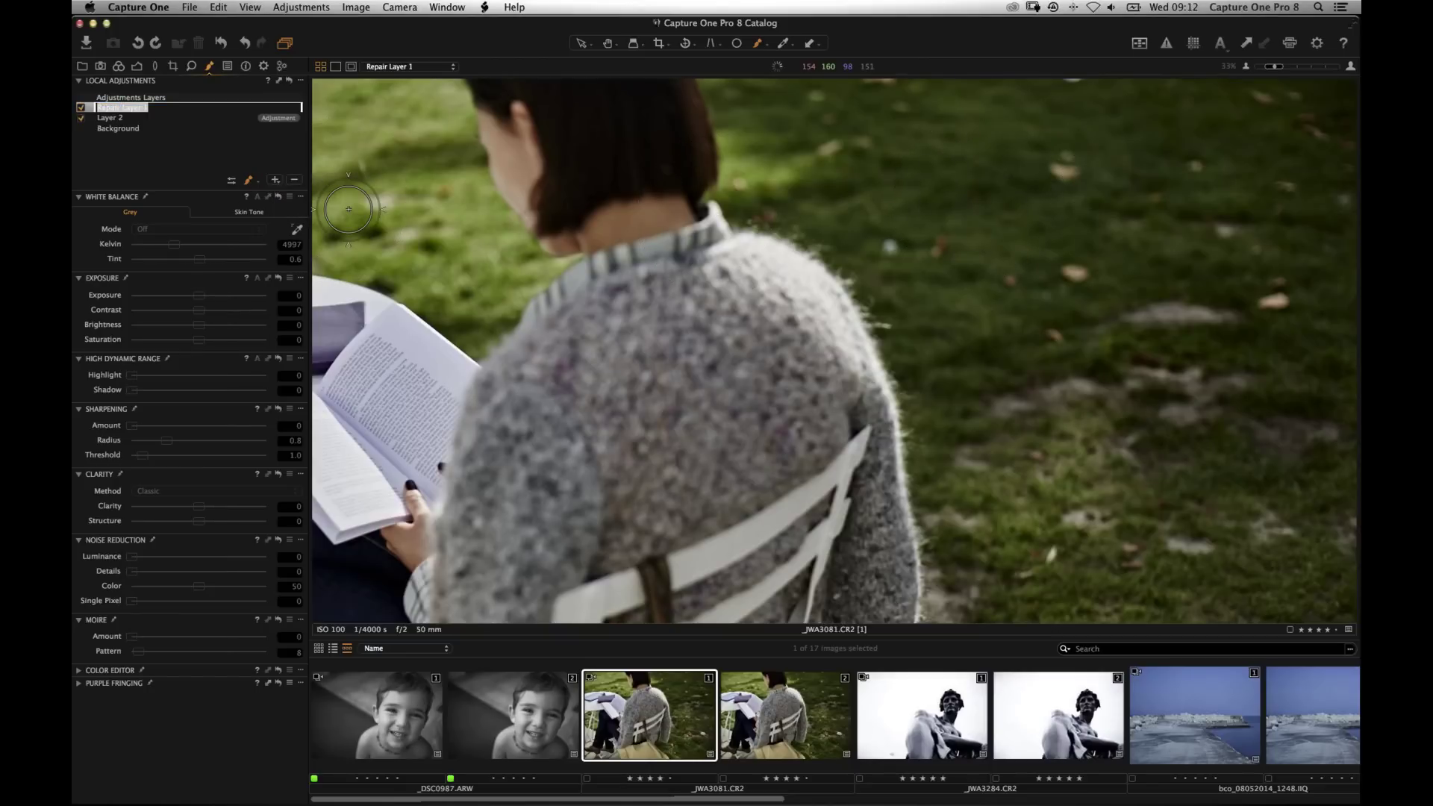
pyautogui.write('Leaves')
pyautogui.press('Return')
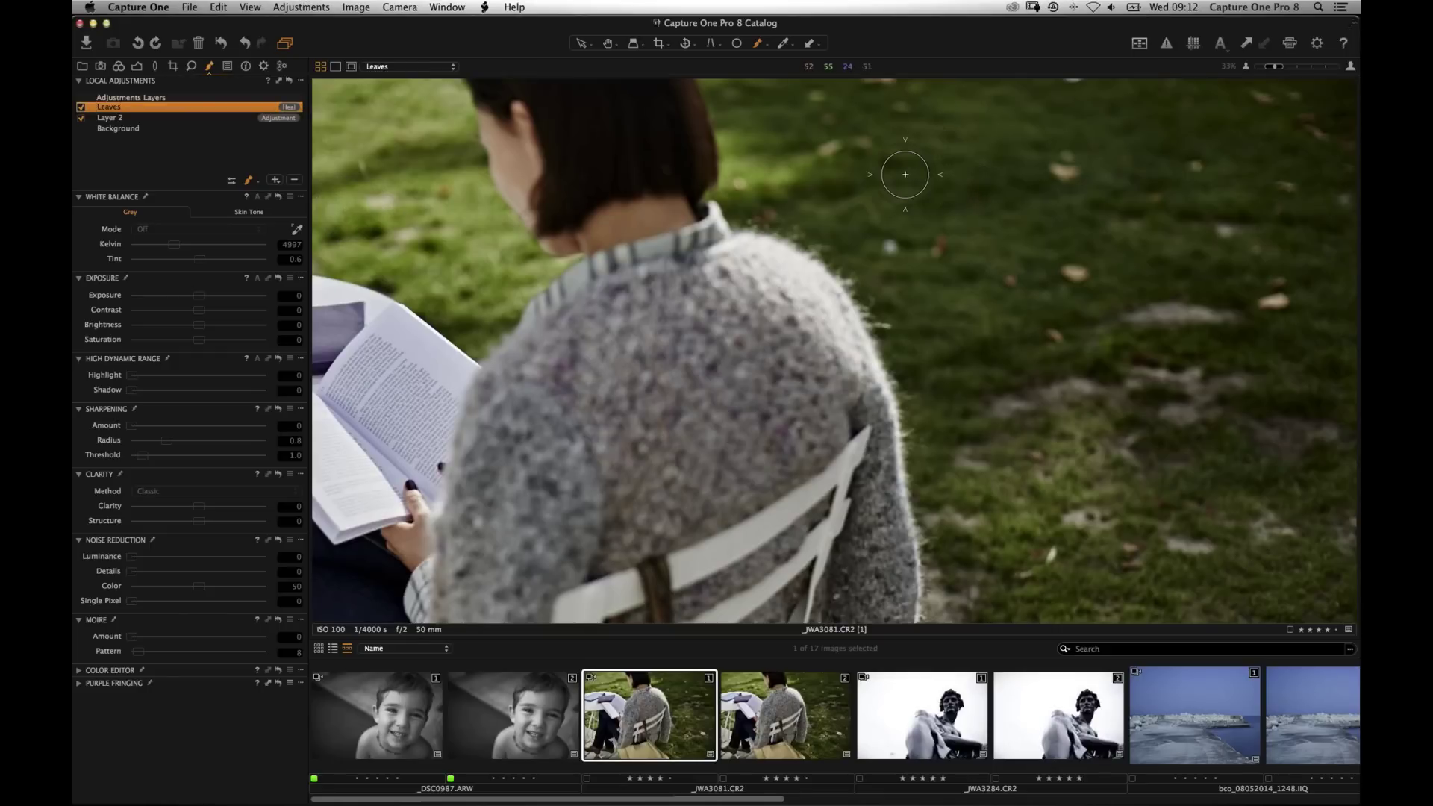
# Sample clean grass beside the woman's shoulder and heal four fallen leaves on the lawn behind her.
pyautogui.click(986, 191)
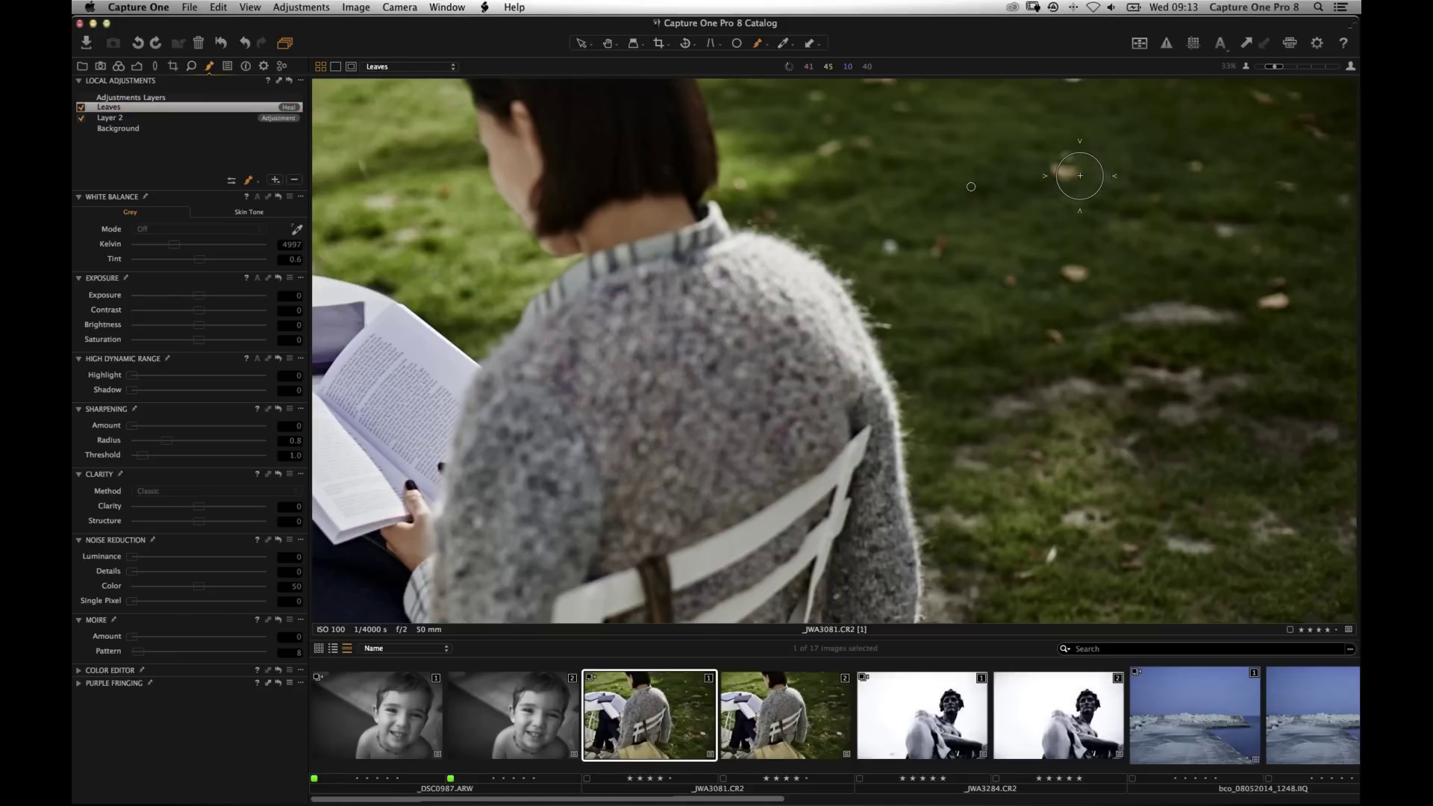
pyautogui.click(1069, 170)
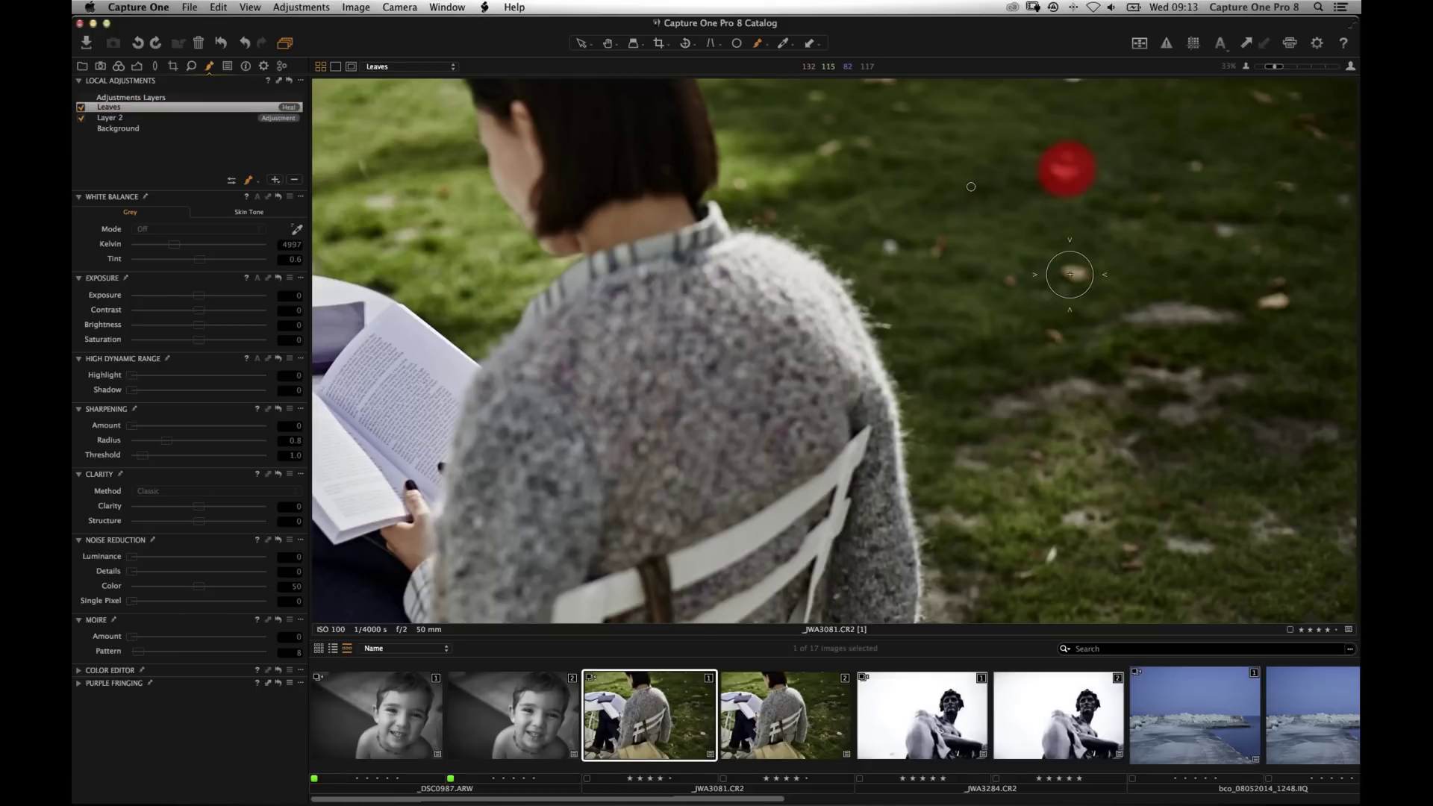
pyautogui.click(1196, 167)
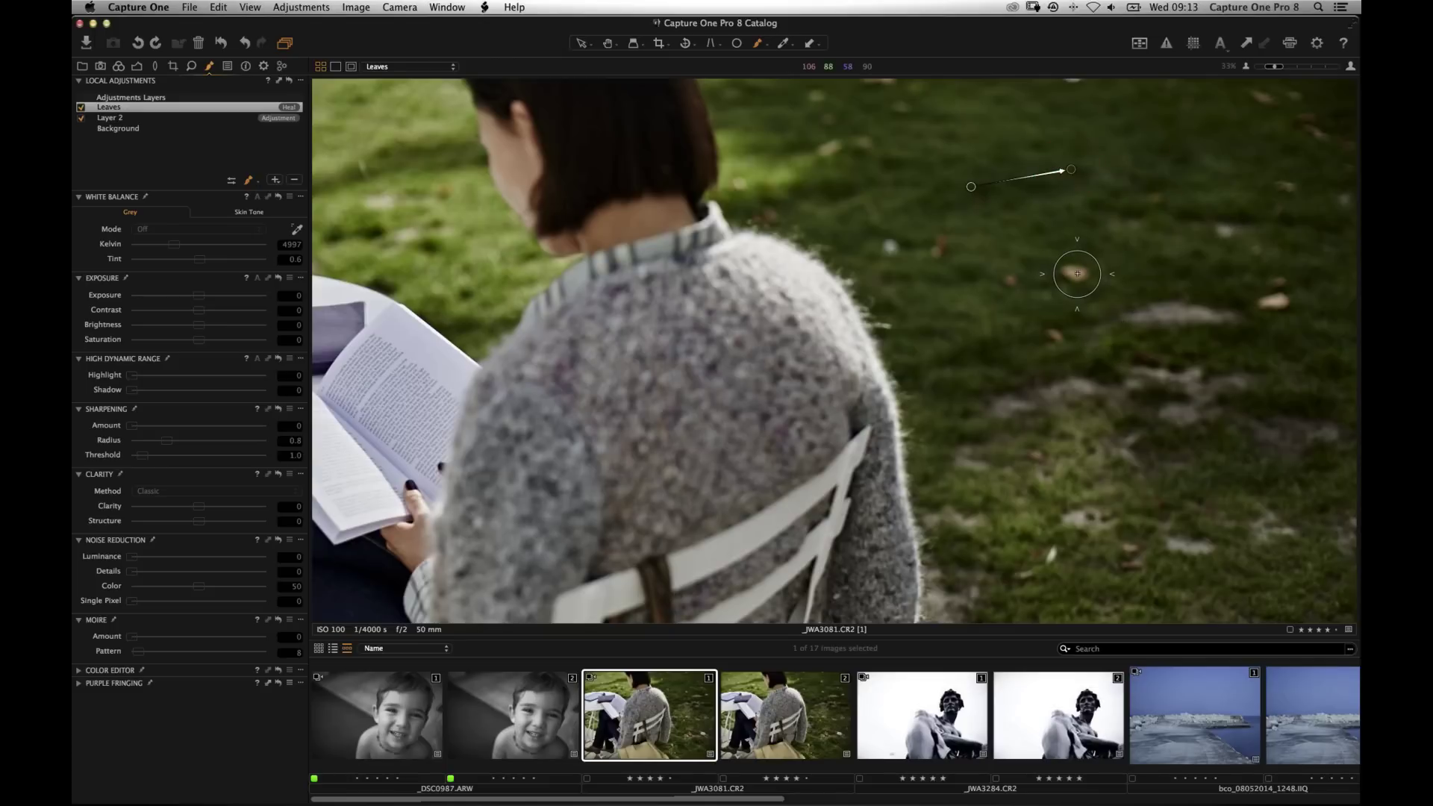
pyautogui.click(1073, 279)
pyautogui.click(1275, 300)
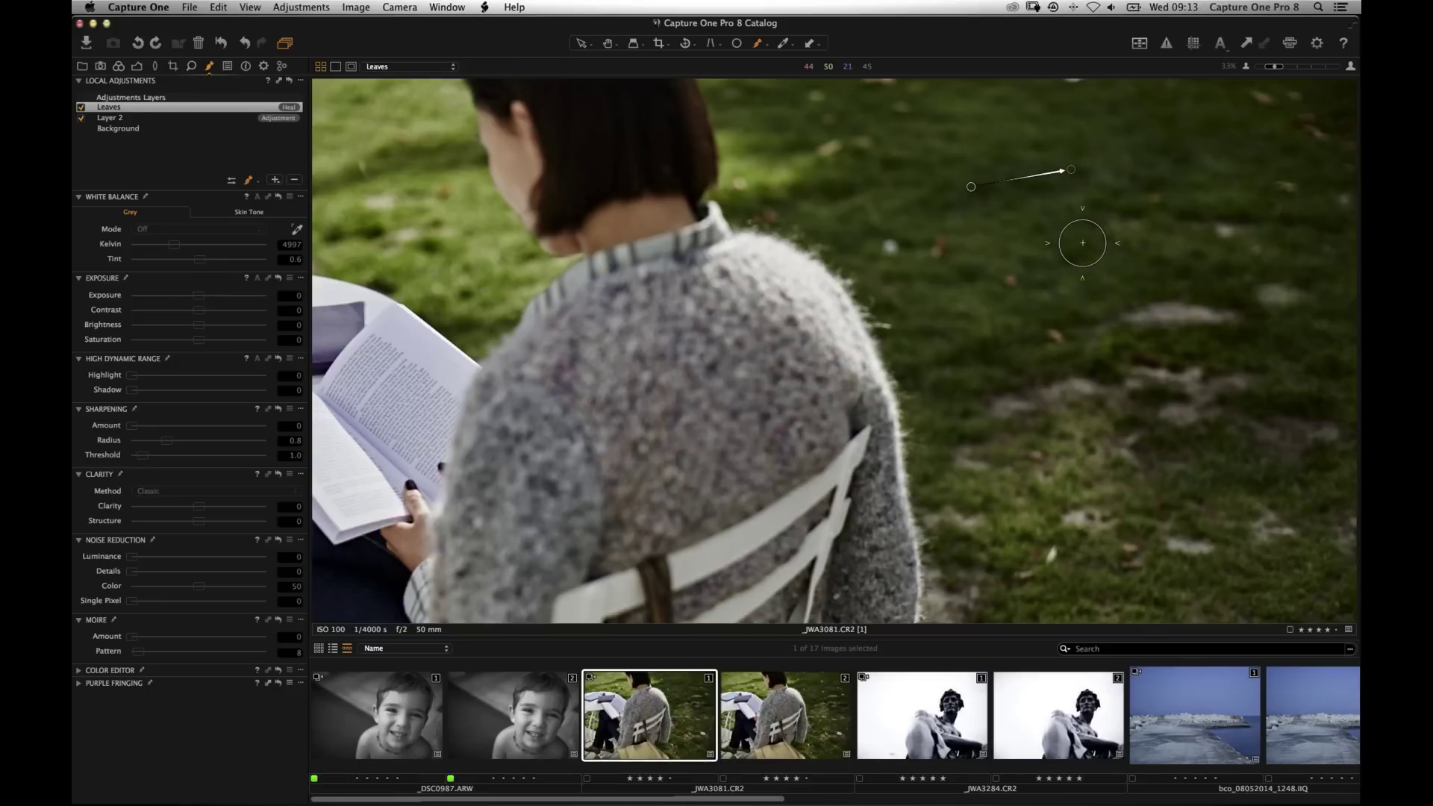
# Display the Leaves mask and erase it over the two rightmost leaves using Erase Mask at size 251.
pyautogui.press('m')
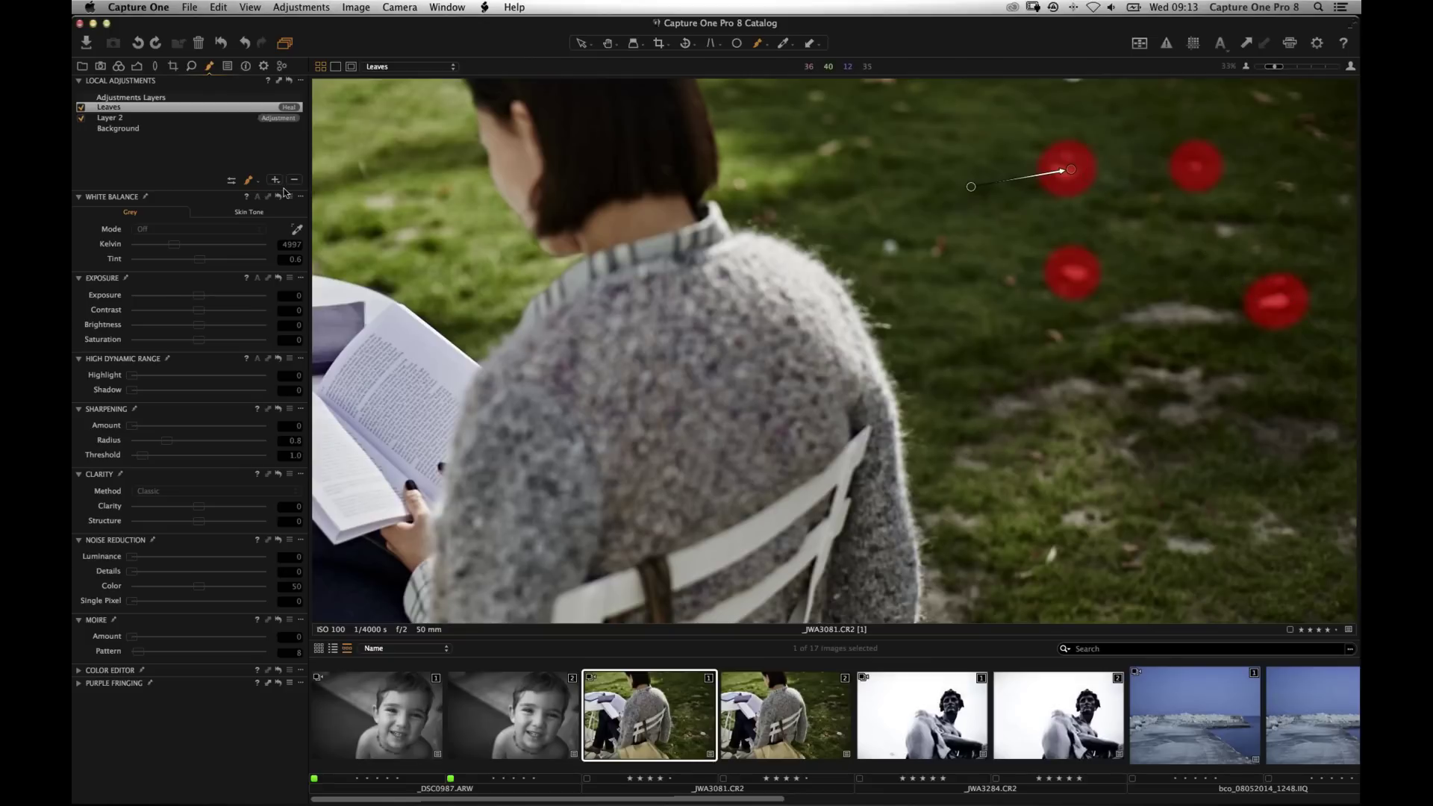
pyautogui.click(248, 180)
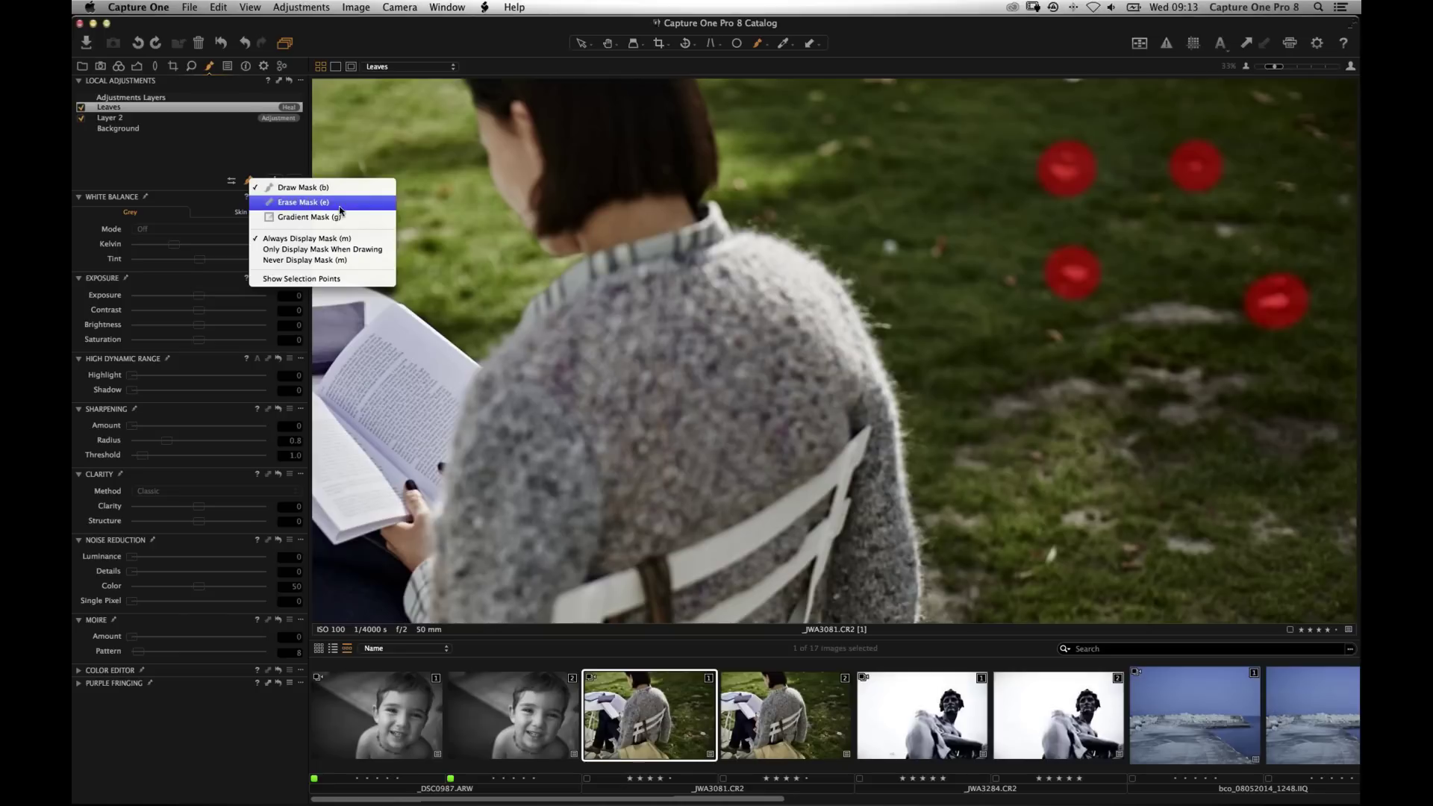
pyautogui.click(280, 204)
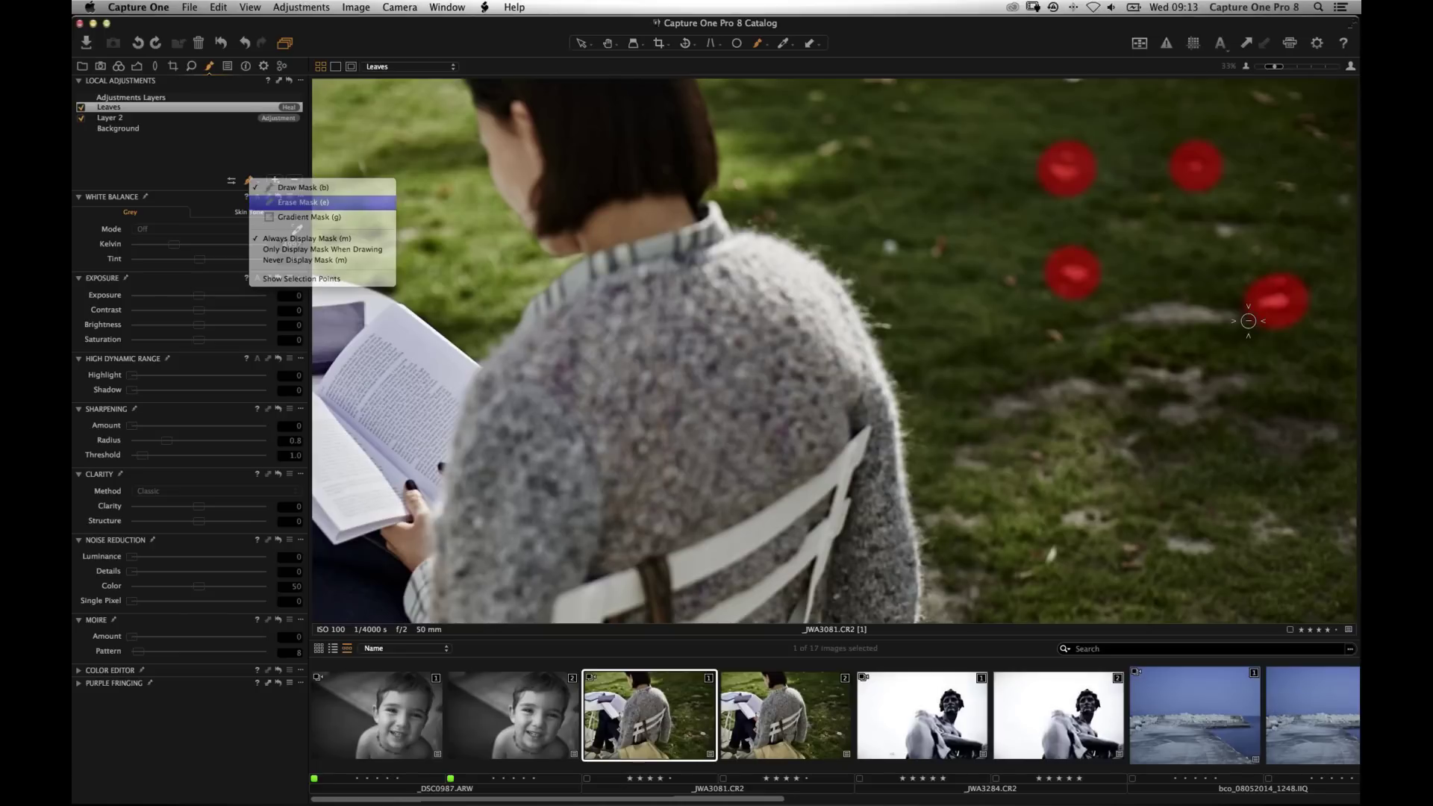
pyautogui.rightClick(1181, 404)
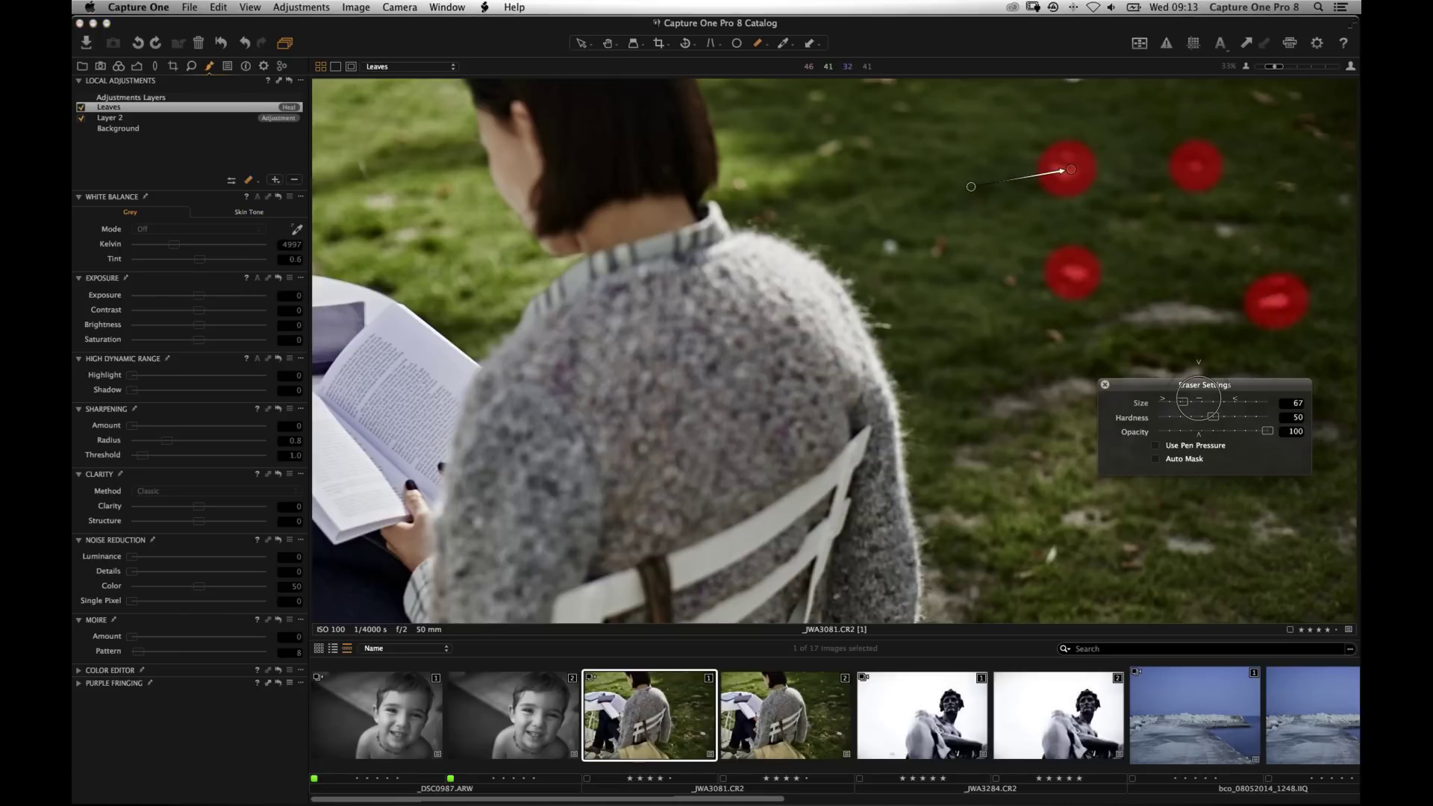
pyautogui.click(1278, 300)
pyautogui.click(1195, 164)
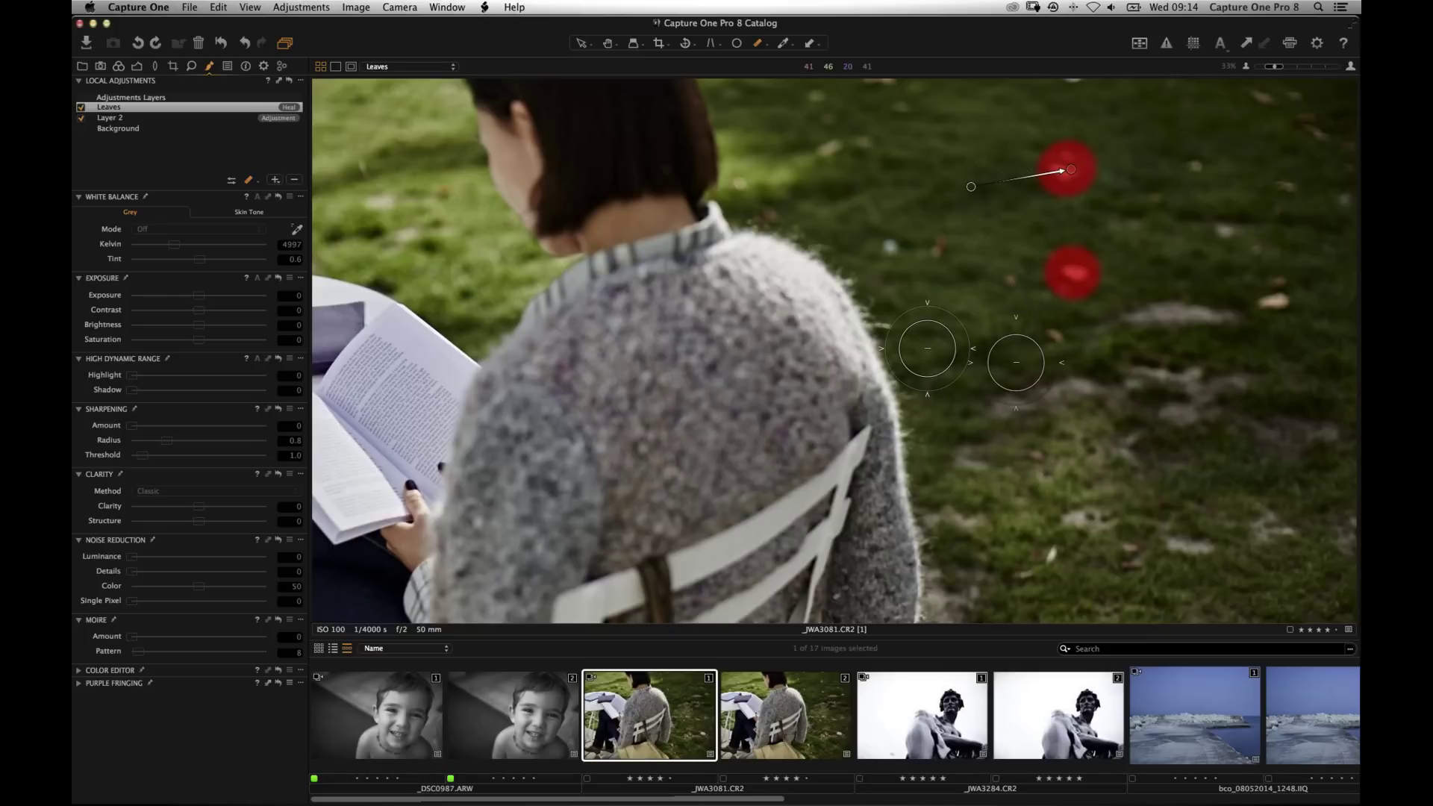
pyautogui.hscroll(5, 1049, 730)
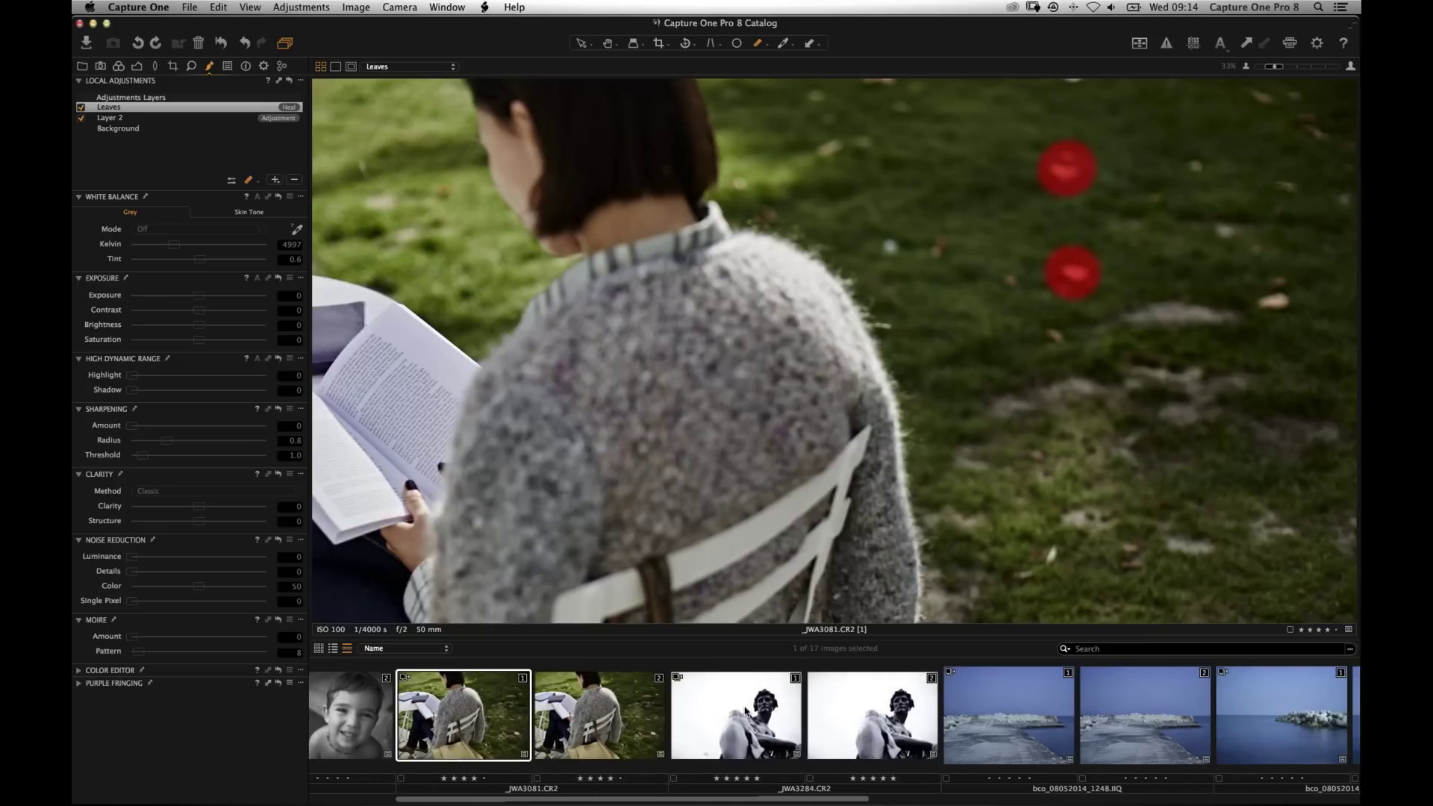
# Open variant 1 of _JWA3284.CR2 at full view and toggle its adjustment layers to review their effect on the statue.
pyautogui.click(735, 735)
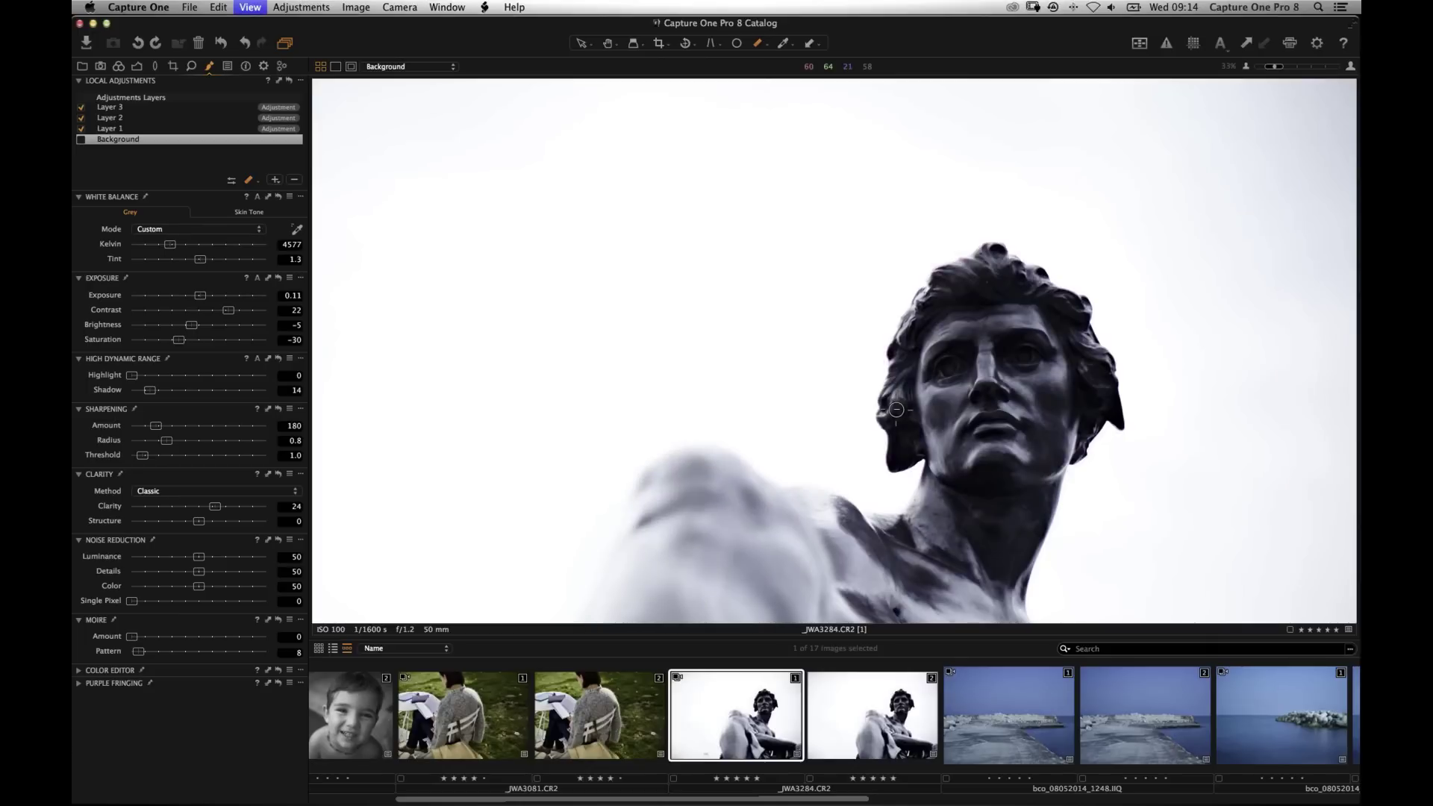
pyautogui.press('super+0')
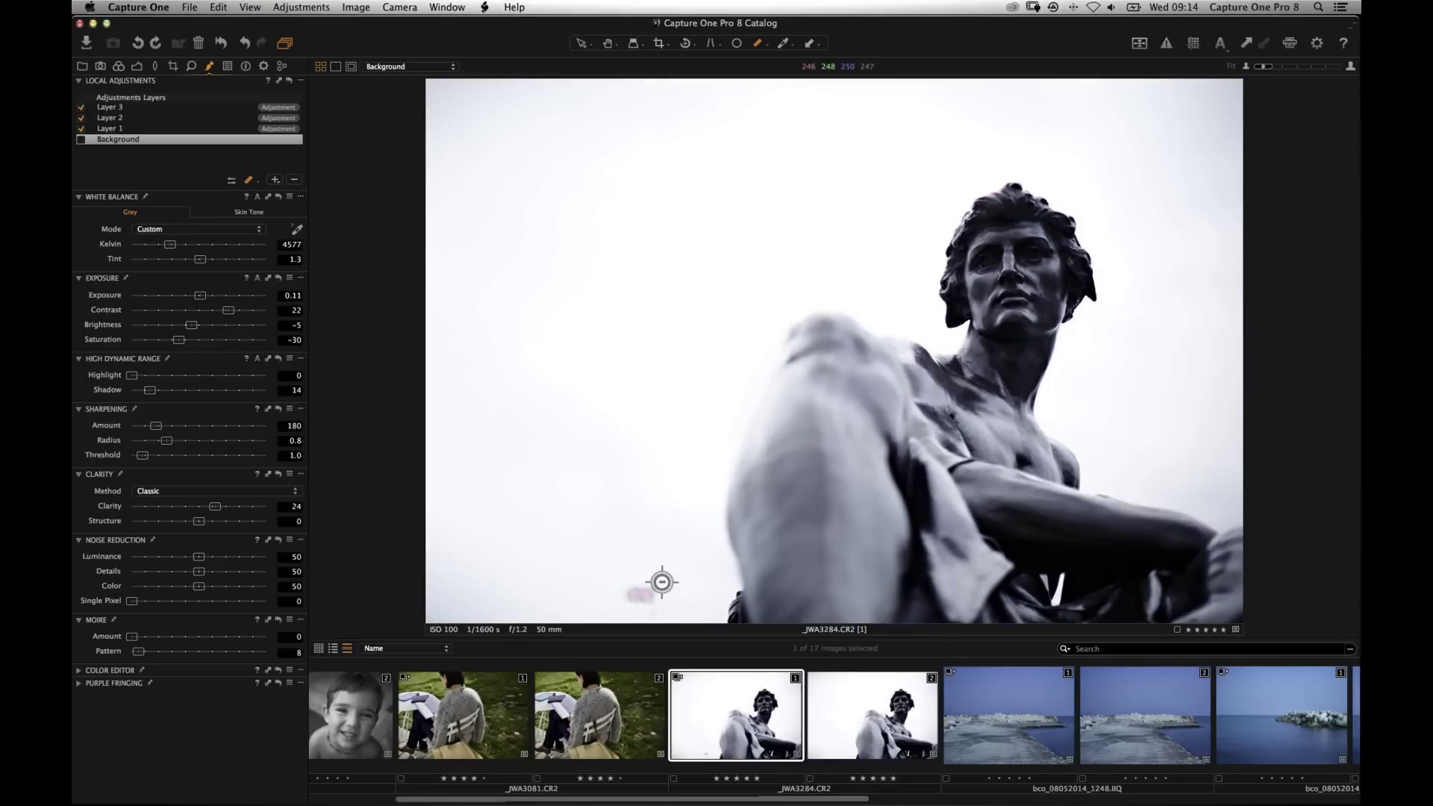
pyautogui.click(112, 129)
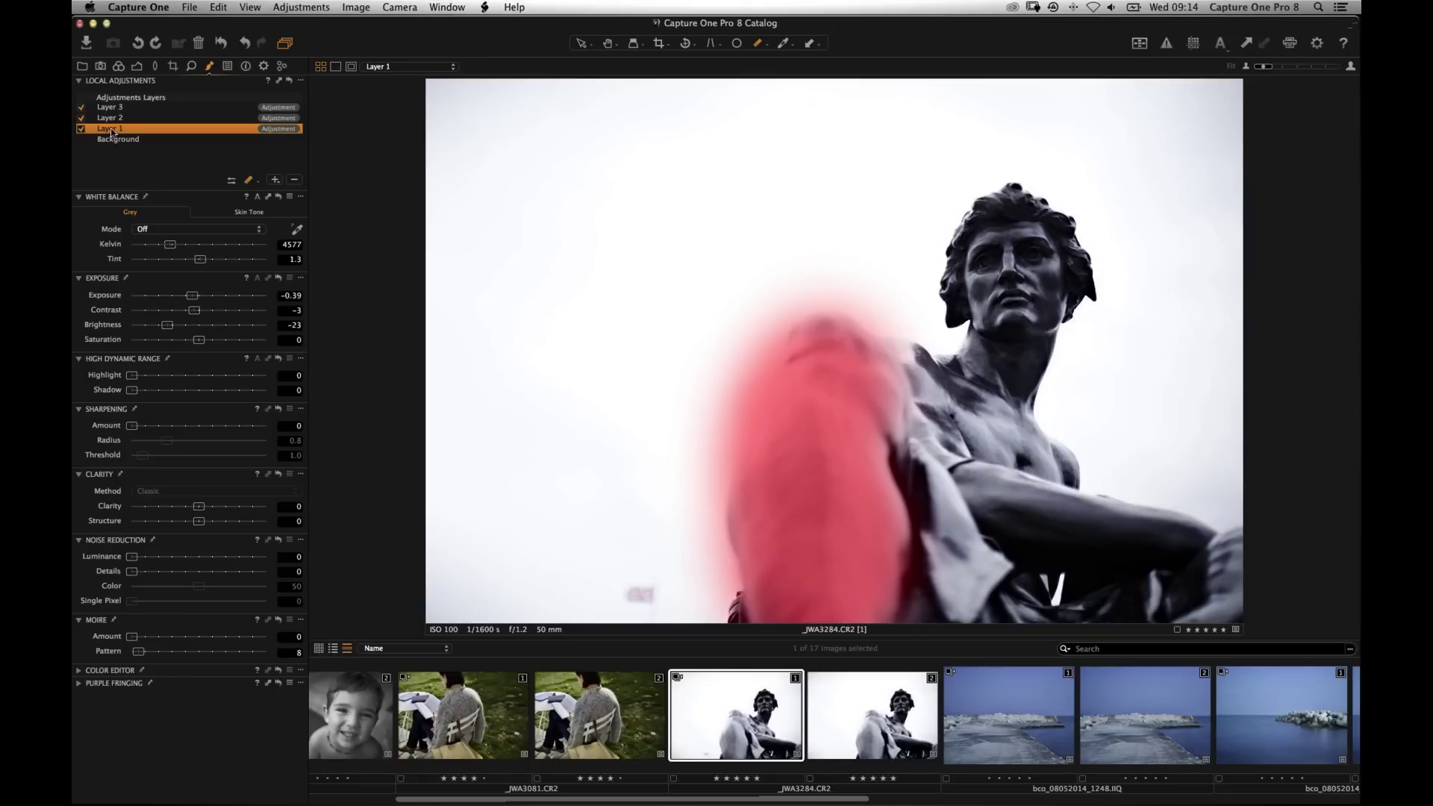
pyautogui.click(80, 130)
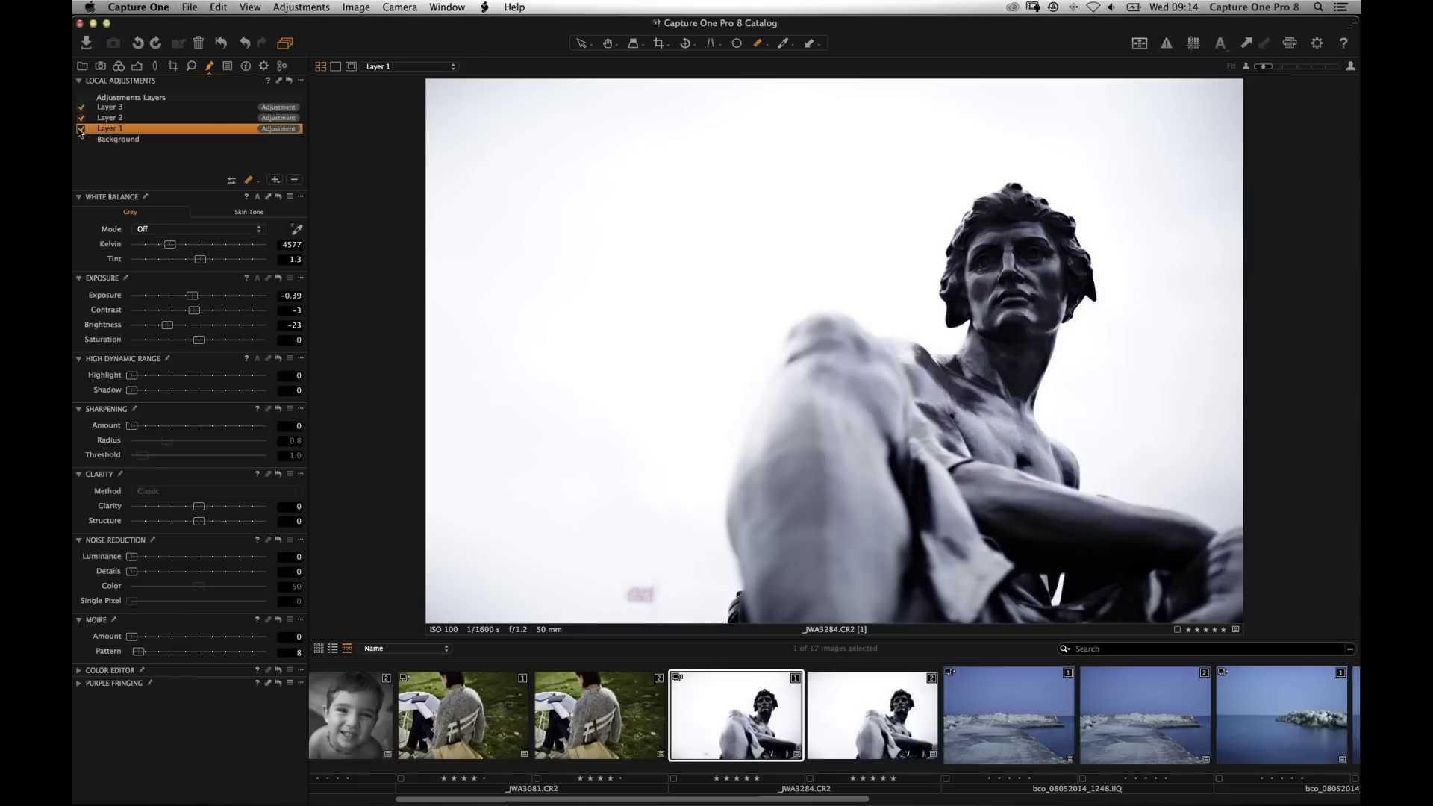
pyautogui.click(80, 129)
pyautogui.click(80, 129)
pyautogui.click(82, 119)
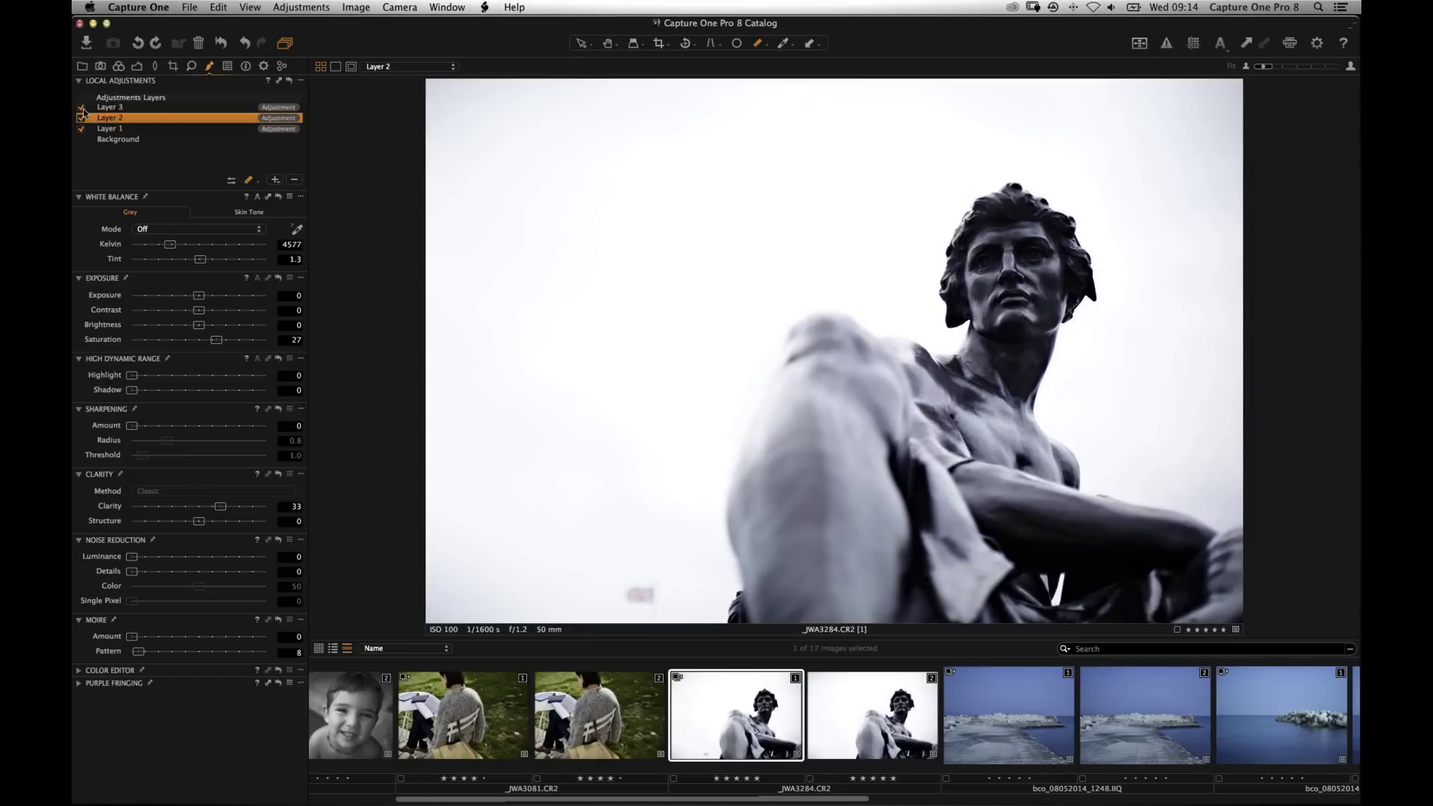
pyautogui.click(81, 108)
pyautogui.click(82, 108)
pyautogui.click(81, 108)
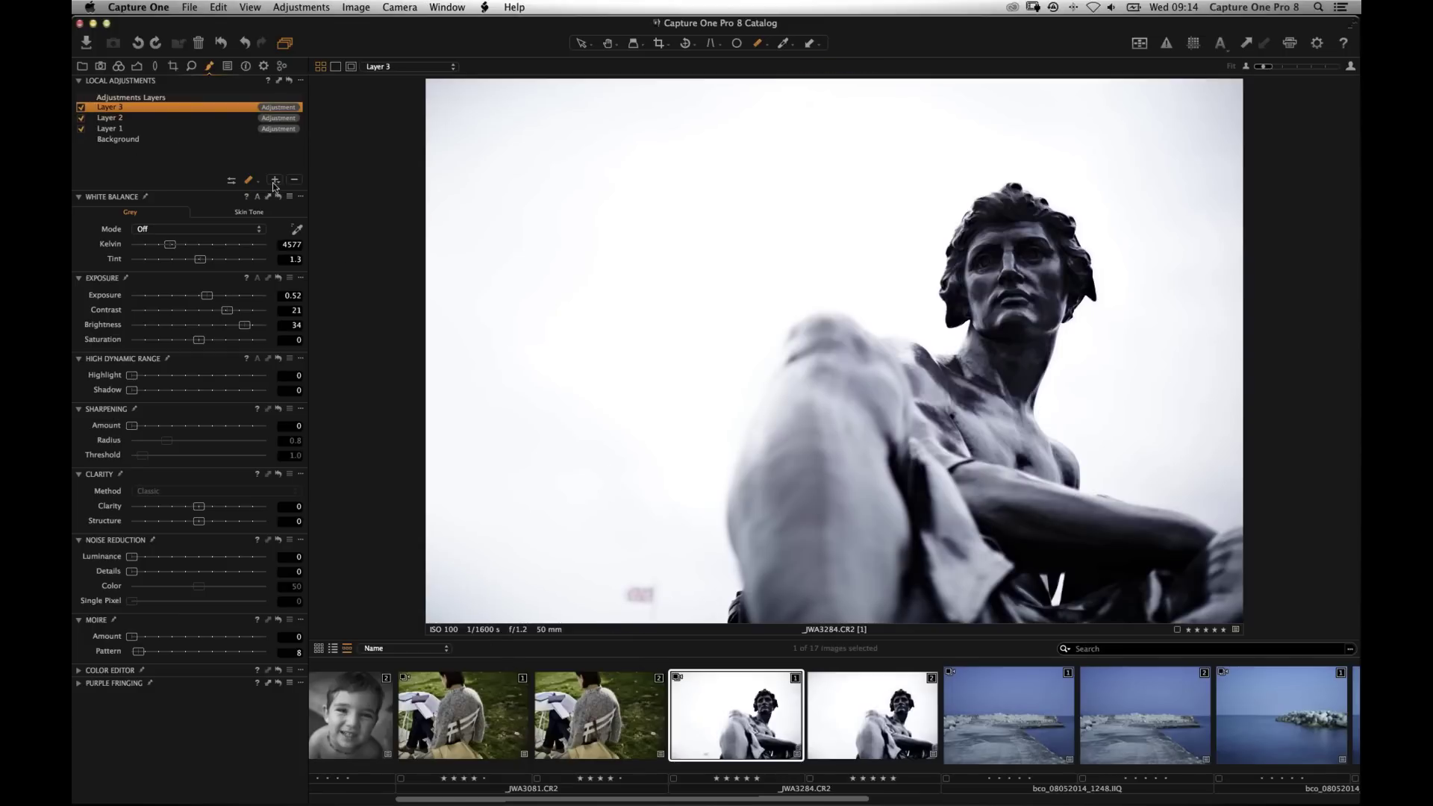
# Add a new heal layer named Flag to the statue photo.
pyautogui.moveTo(271, 181); pyautogui.dragTo(438, 408)
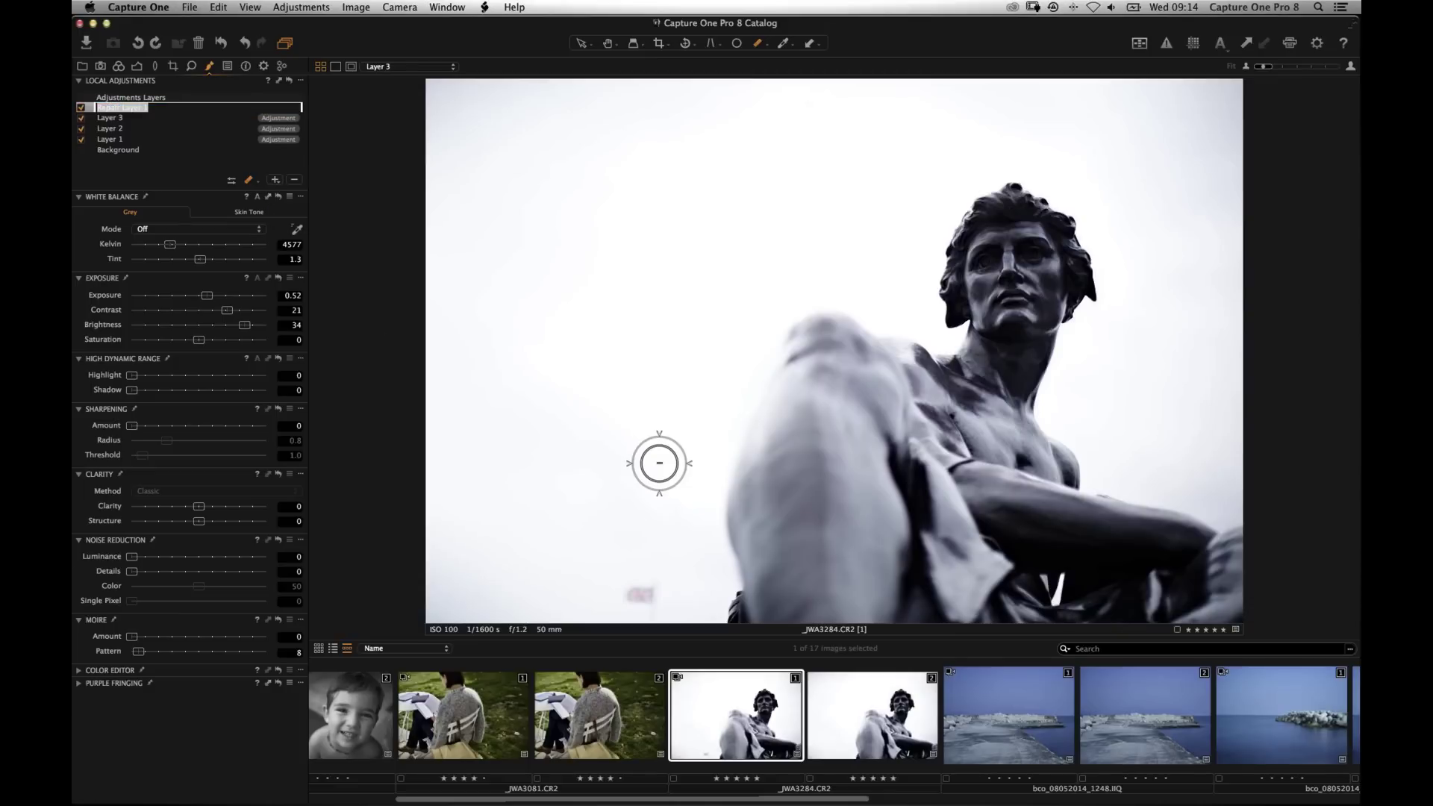
pyautogui.write('b')
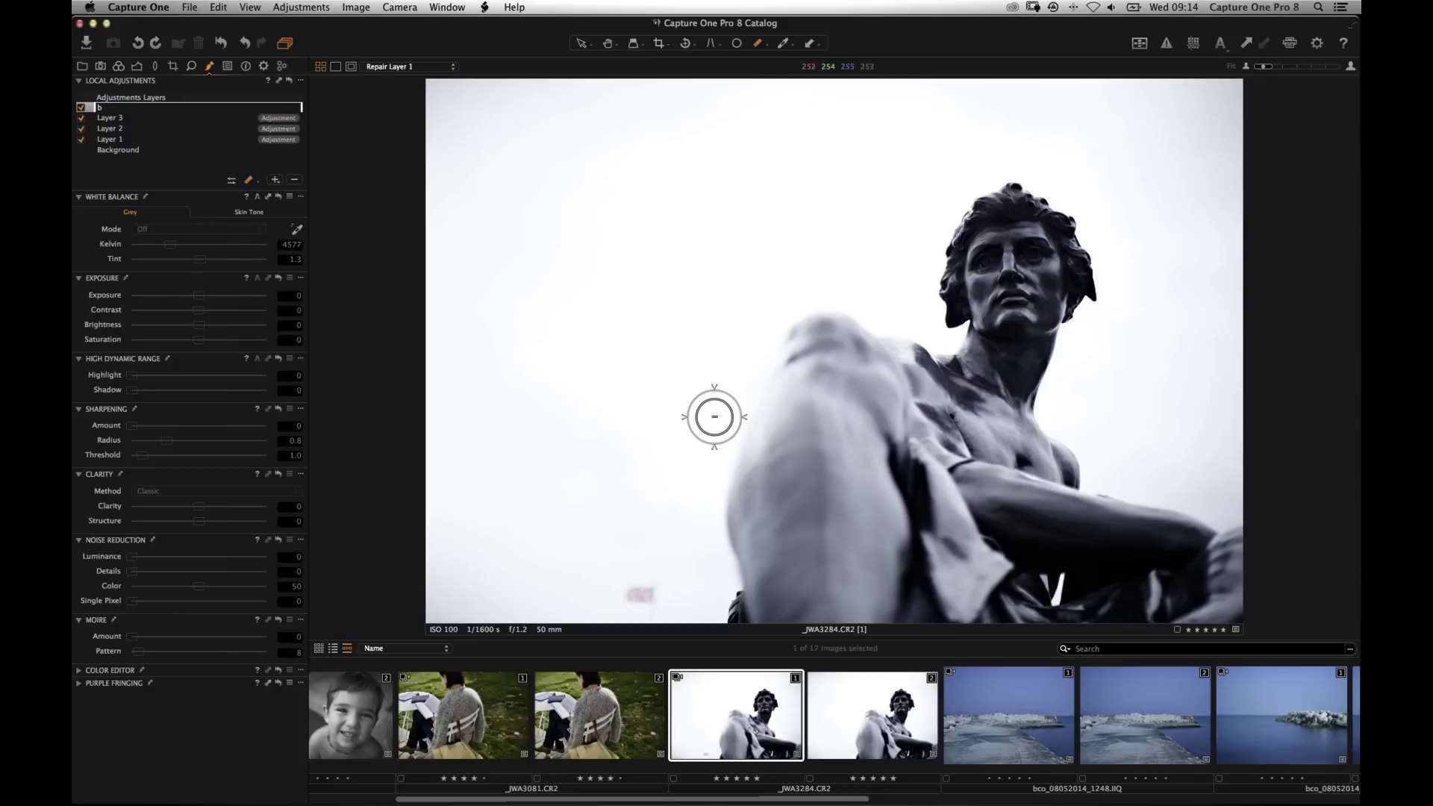
pyautogui.write('lag')
pyautogui.press('Return')
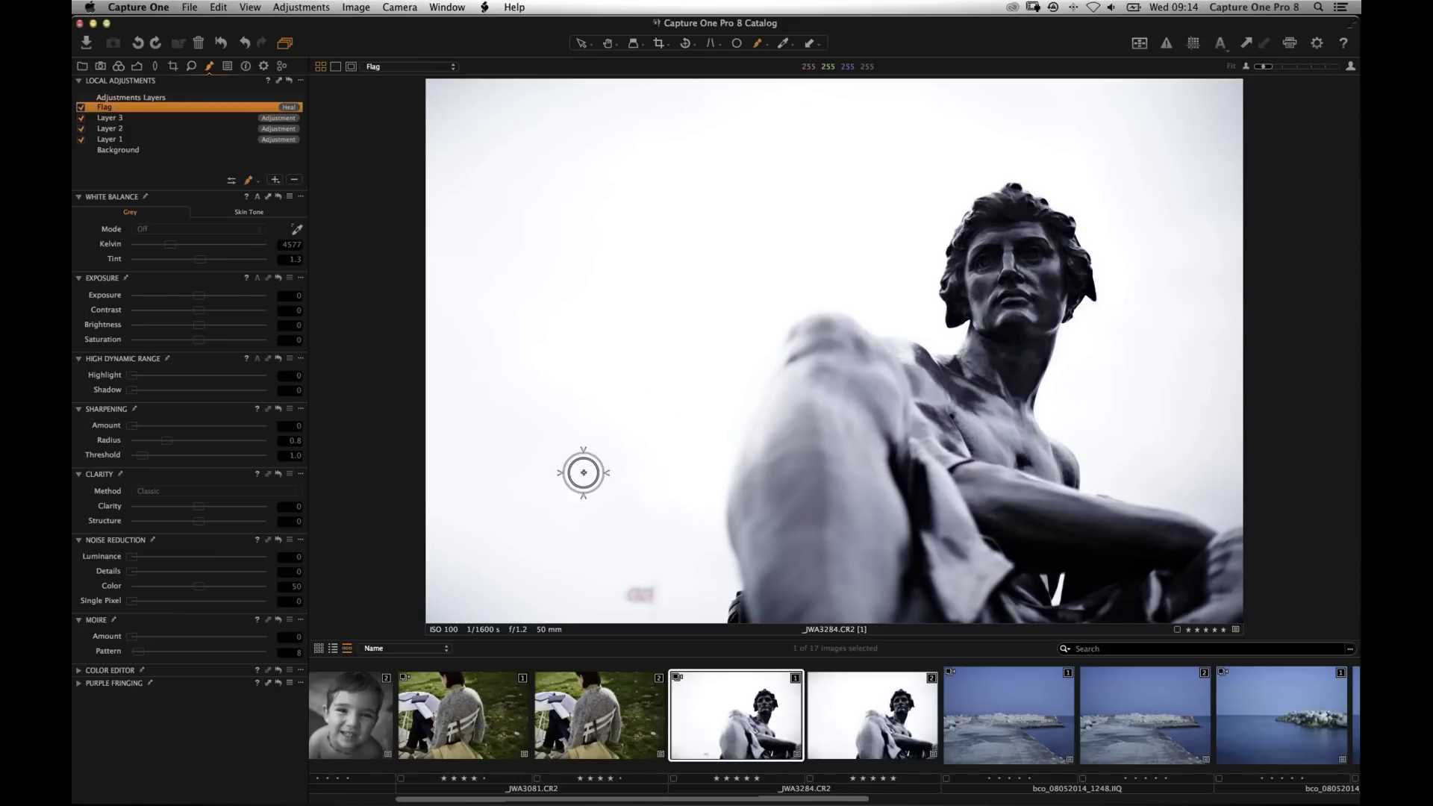
# Sample clear sky above the small flag and heal the flag away, setting the mask to display only when drawing.
pyautogui.click(629, 470)
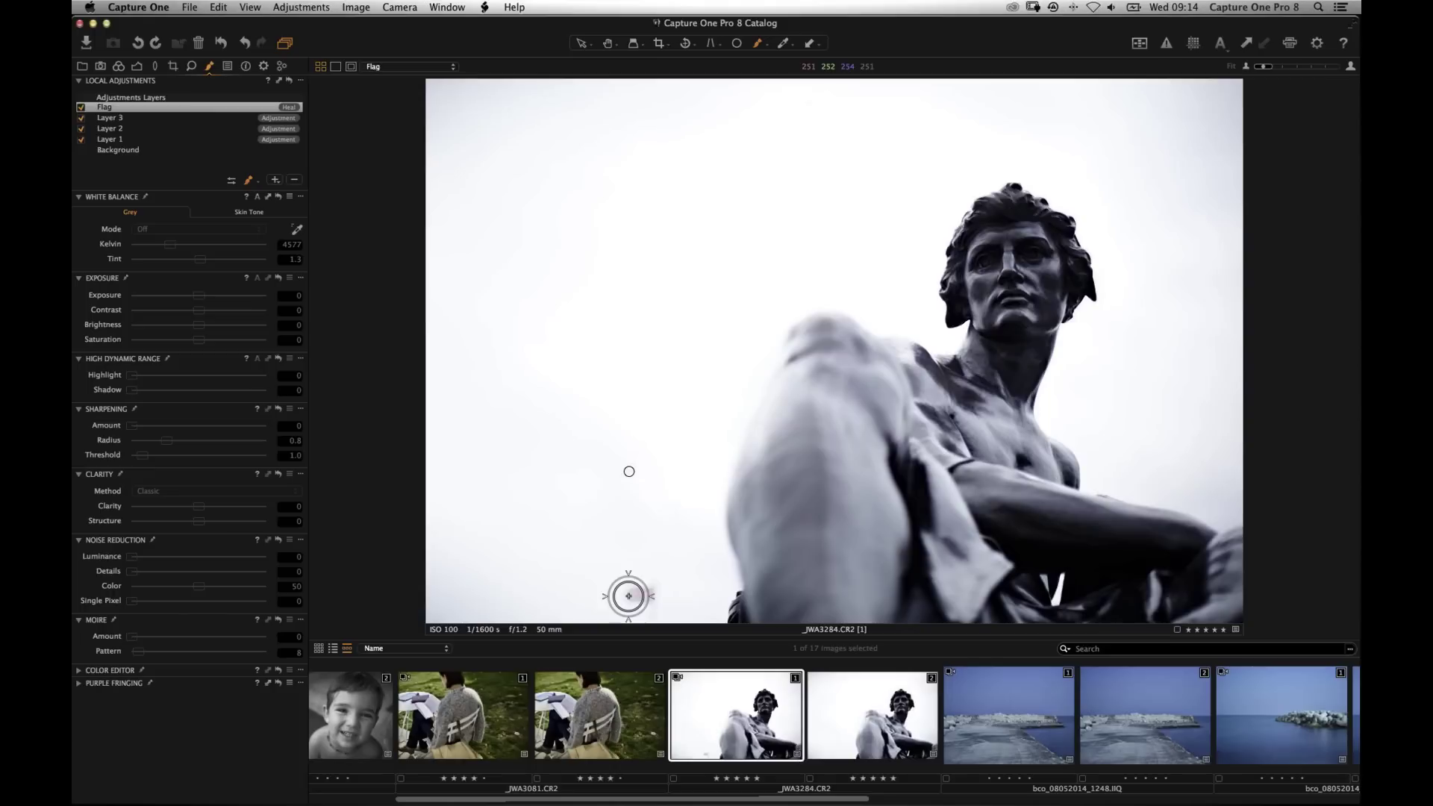
pyautogui.moveTo(646, 591); pyautogui.dragTo(631, 595)
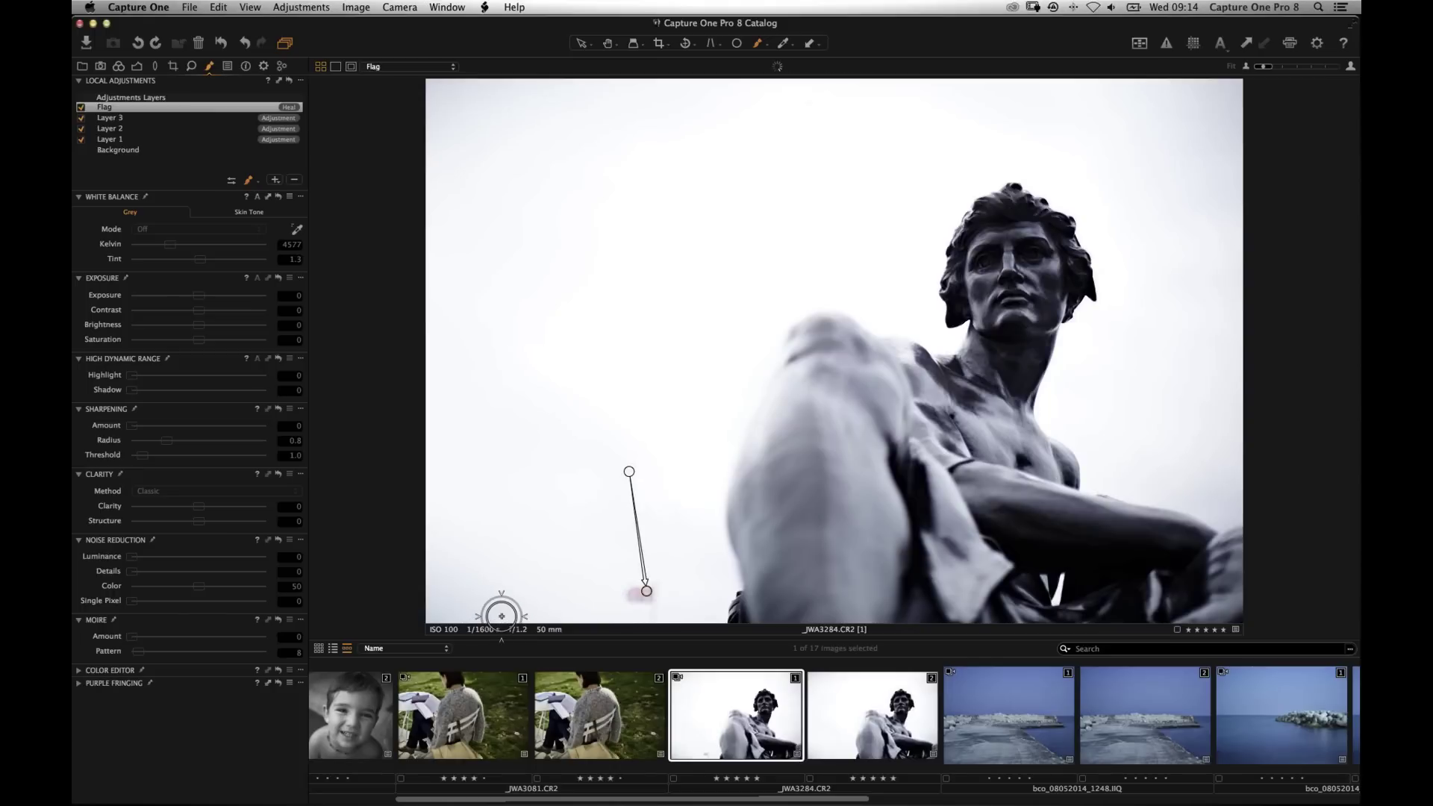
pyautogui.click(251, 181)
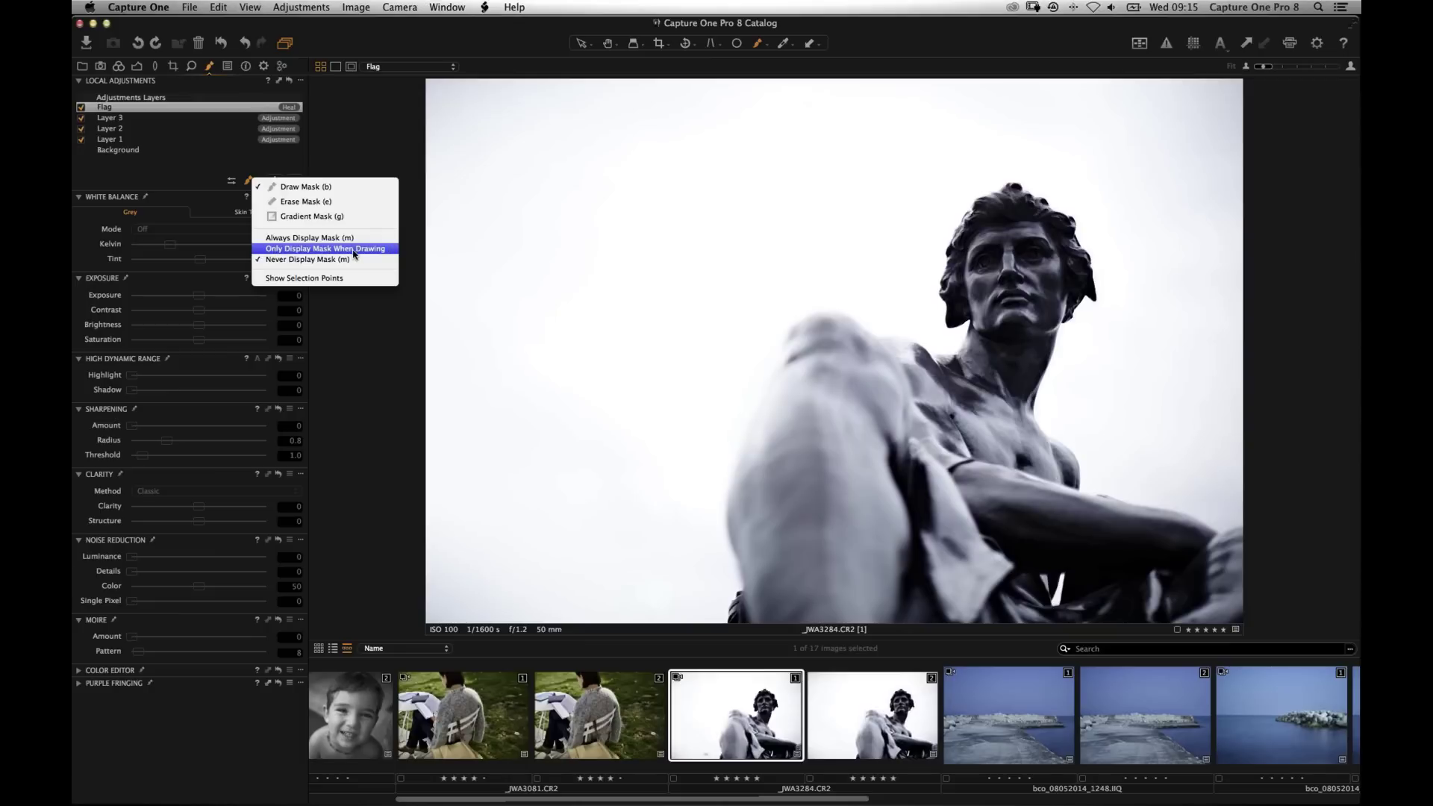
pyautogui.click(350, 250)
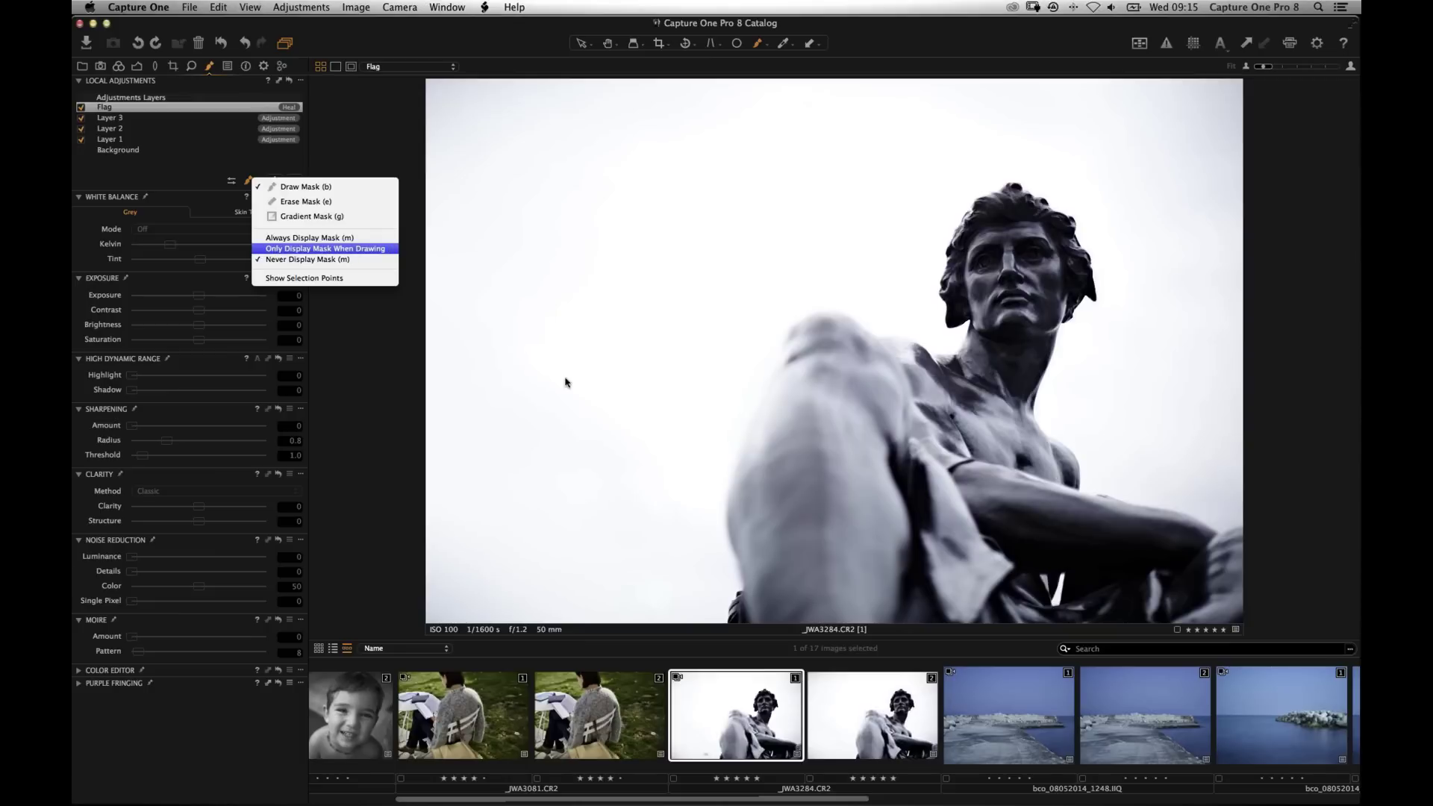
pyautogui.click(642, 579)
pyautogui.moveTo(630, 582)
pyautogui.mouseDown()
pyautogui.moveTo(668, 576)
pyautogui.moveTo(626, 576)
pyautogui.moveTo(650, 586)
pyautogui.moveTo(609, 594)
pyautogui.moveTo(650, 595)
pyautogui.mouseUp()
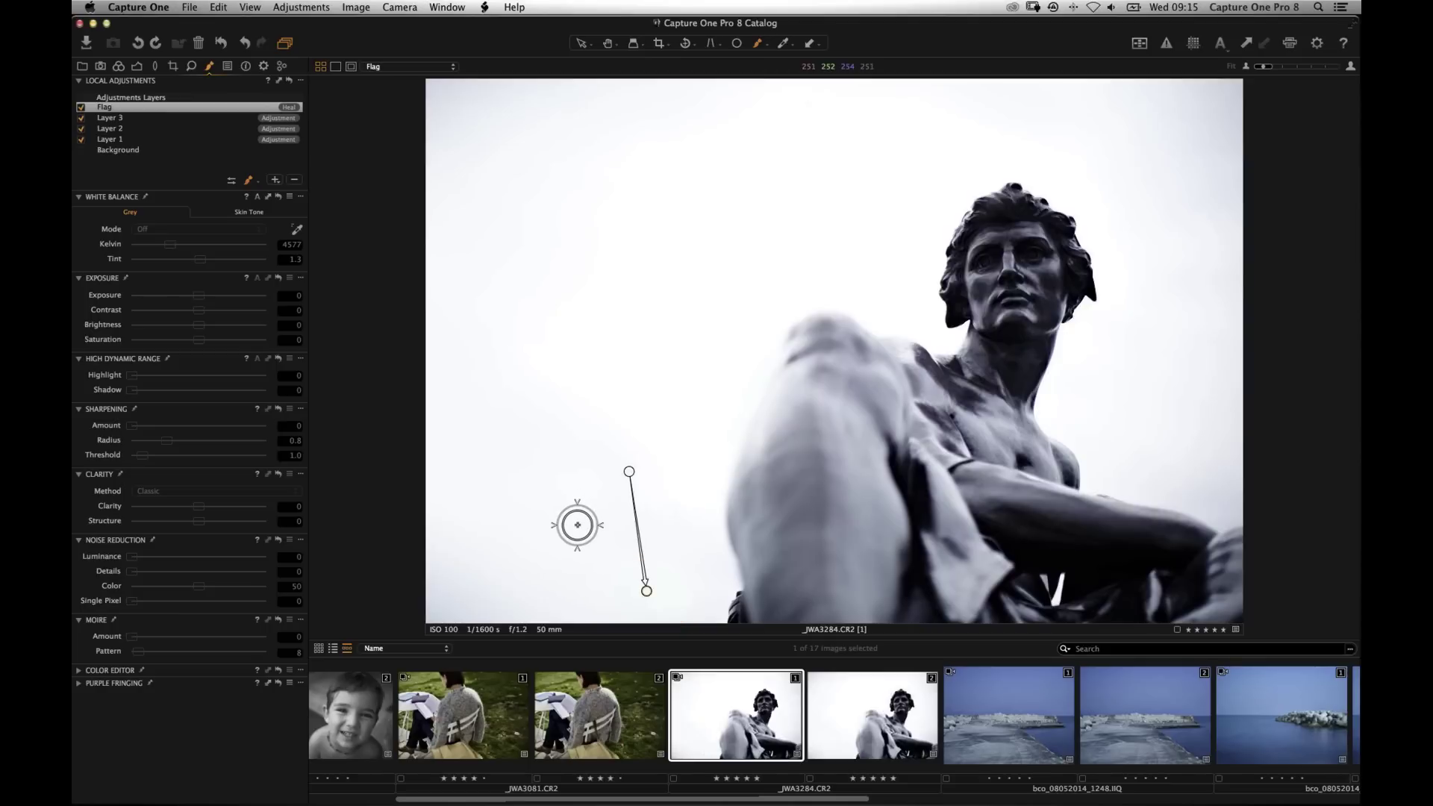
# Touch up the flag repair with another heal stroke and reposition its source point in the sky above.
pyautogui.press('e')
pyautogui.moveTo(601, 549)
pyautogui.mouseDown()
pyautogui.moveTo(648, 561)
pyautogui.moveTo(681, 576)
pyautogui.moveTo(683, 604)
pyautogui.moveTo(633, 624)
pyautogui.moveTo(583, 585)
pyautogui.mouseUp()
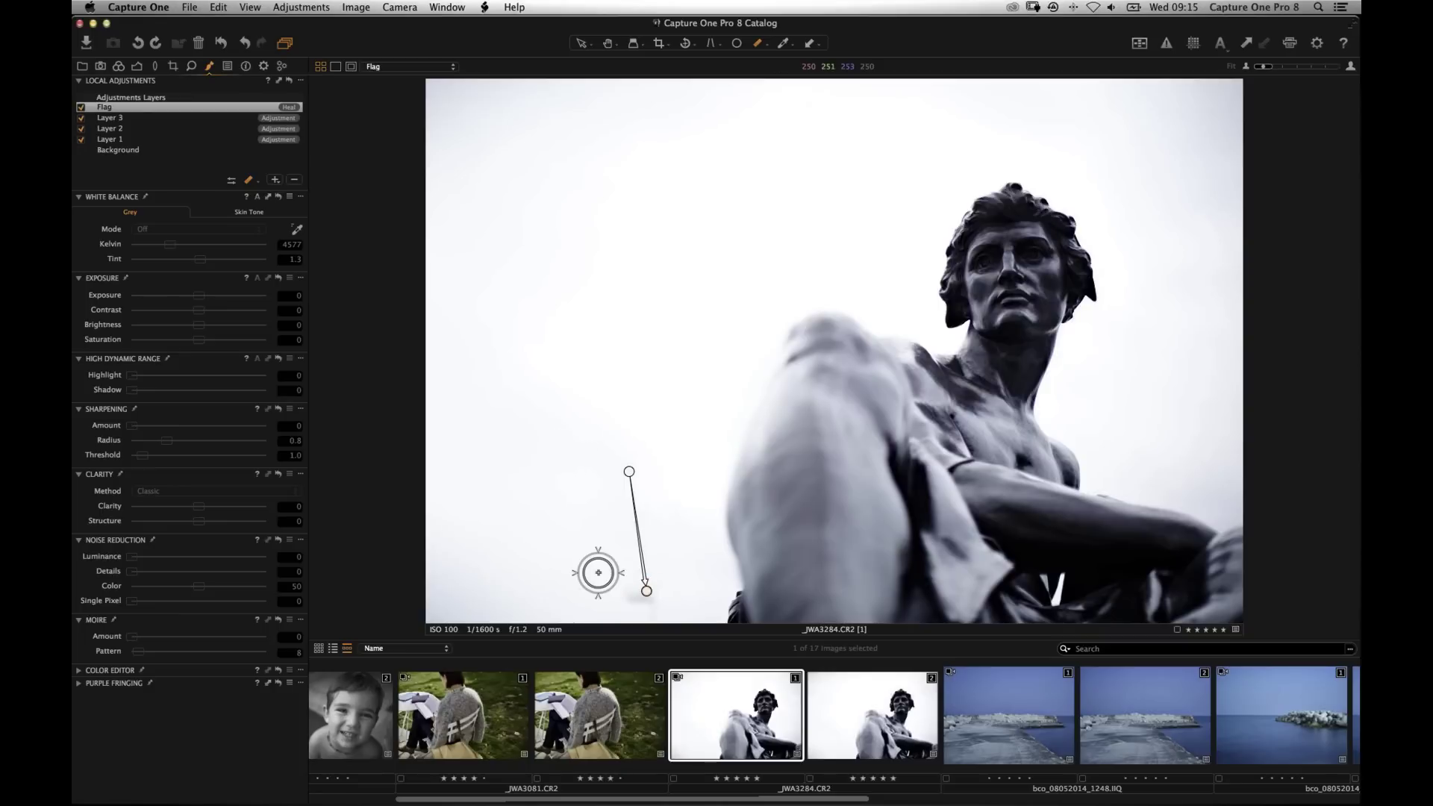
pyautogui.click(640, 595)
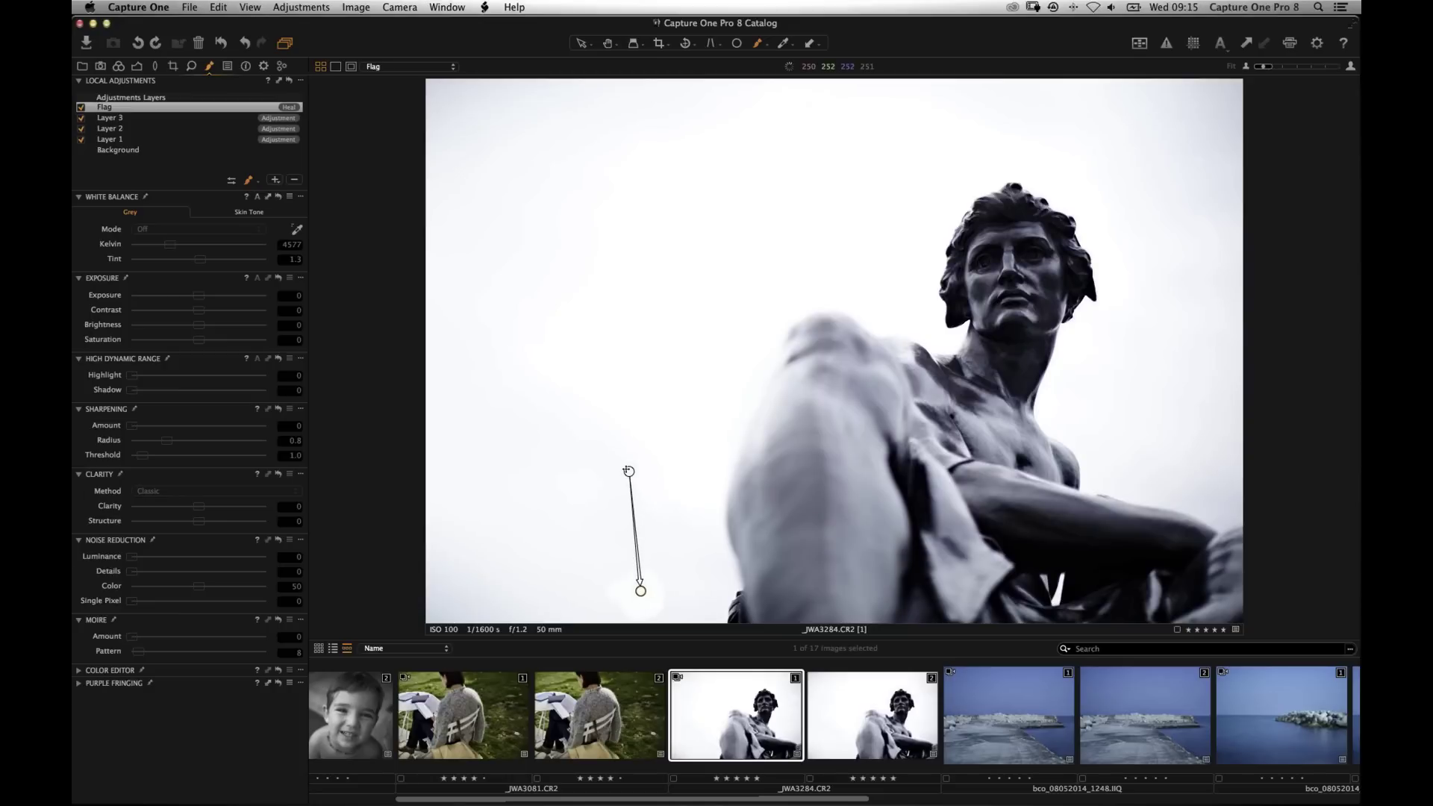
pyautogui.moveTo(629, 471); pyautogui.dragTo(621, 486)
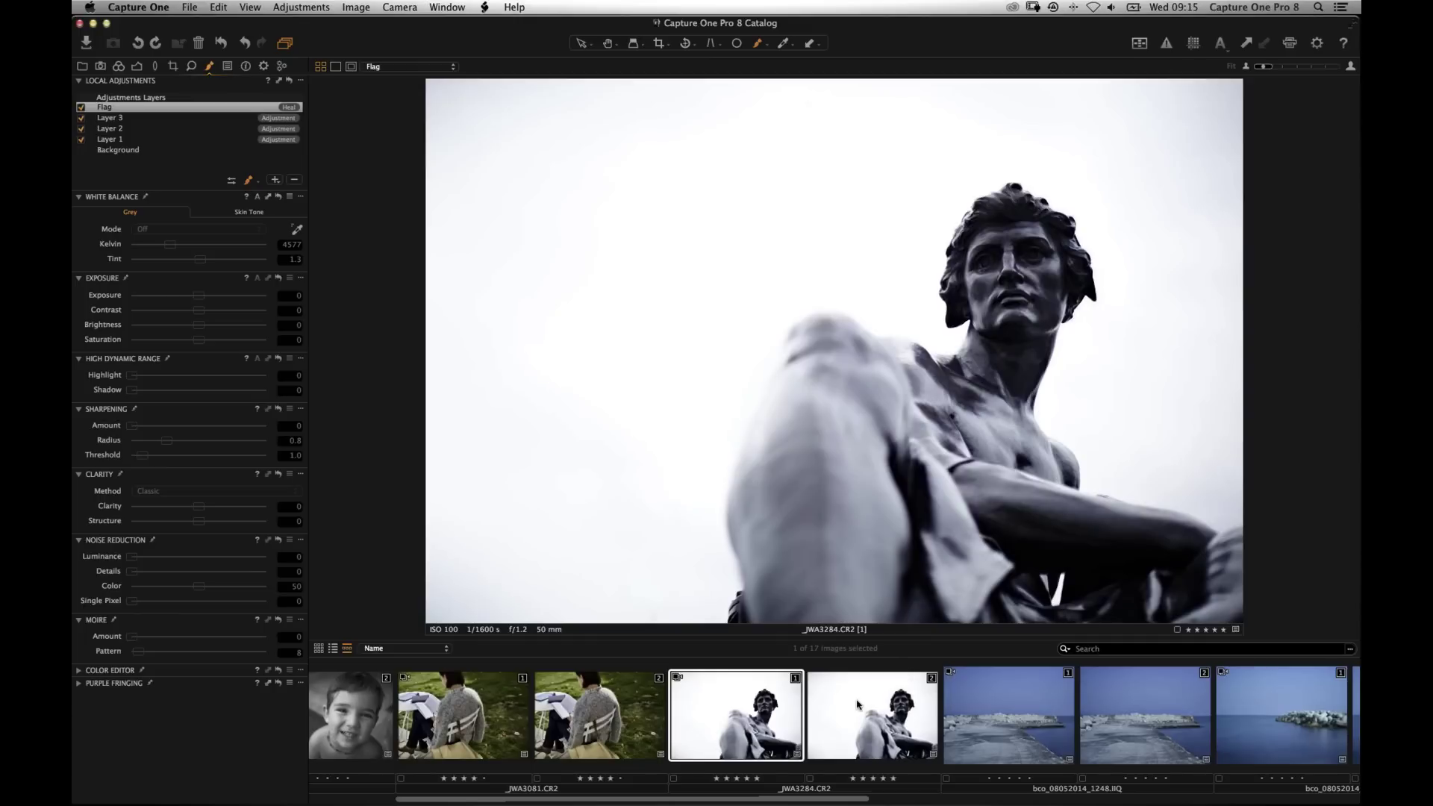
# Open variant 2 of _DSC0987.ARW and compare the skin around the boy's mouth and chin with variant 1.
pyautogui.hscroll(-2, 860, 705)
pyautogui.hscroll(-5, 741, 698)
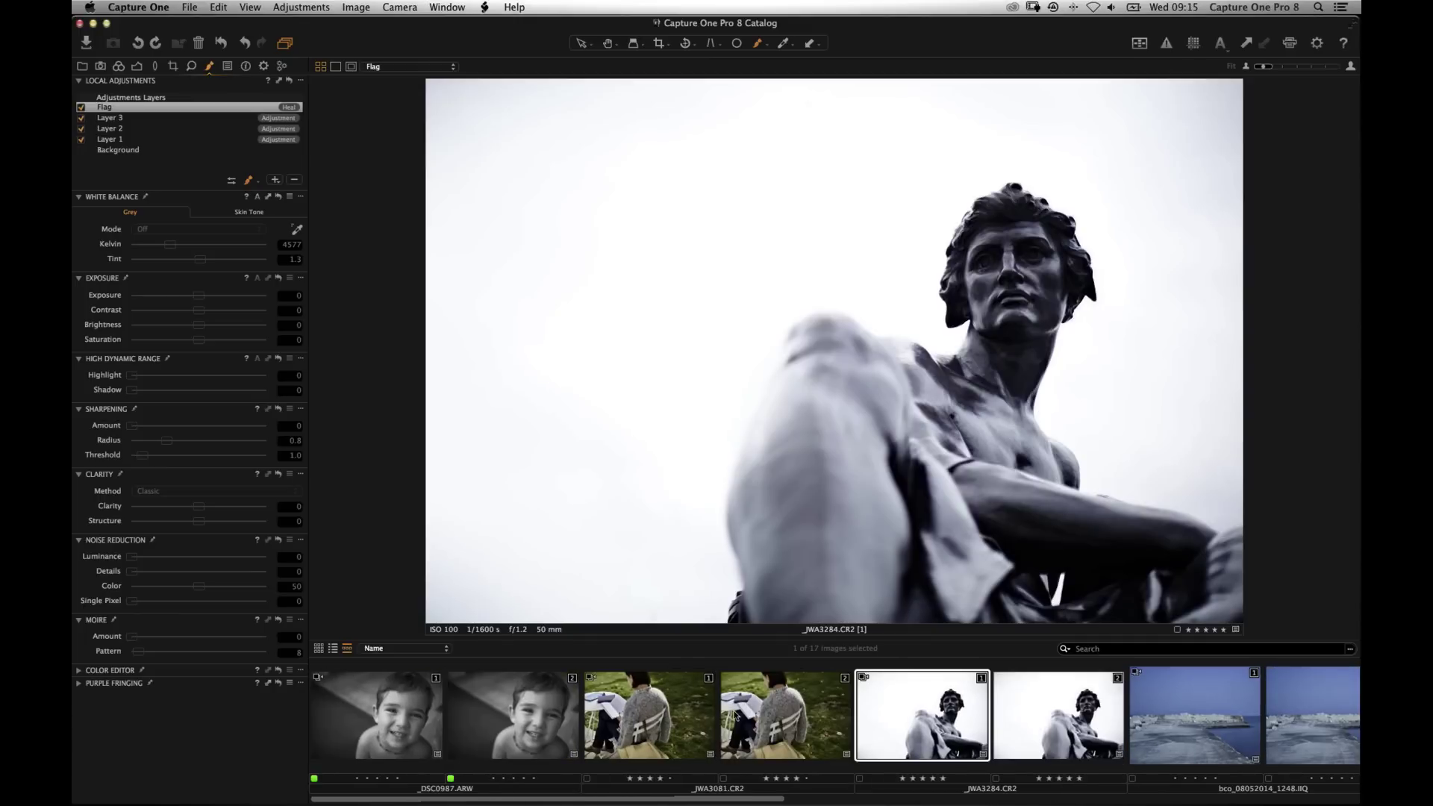
pyautogui.click(528, 769)
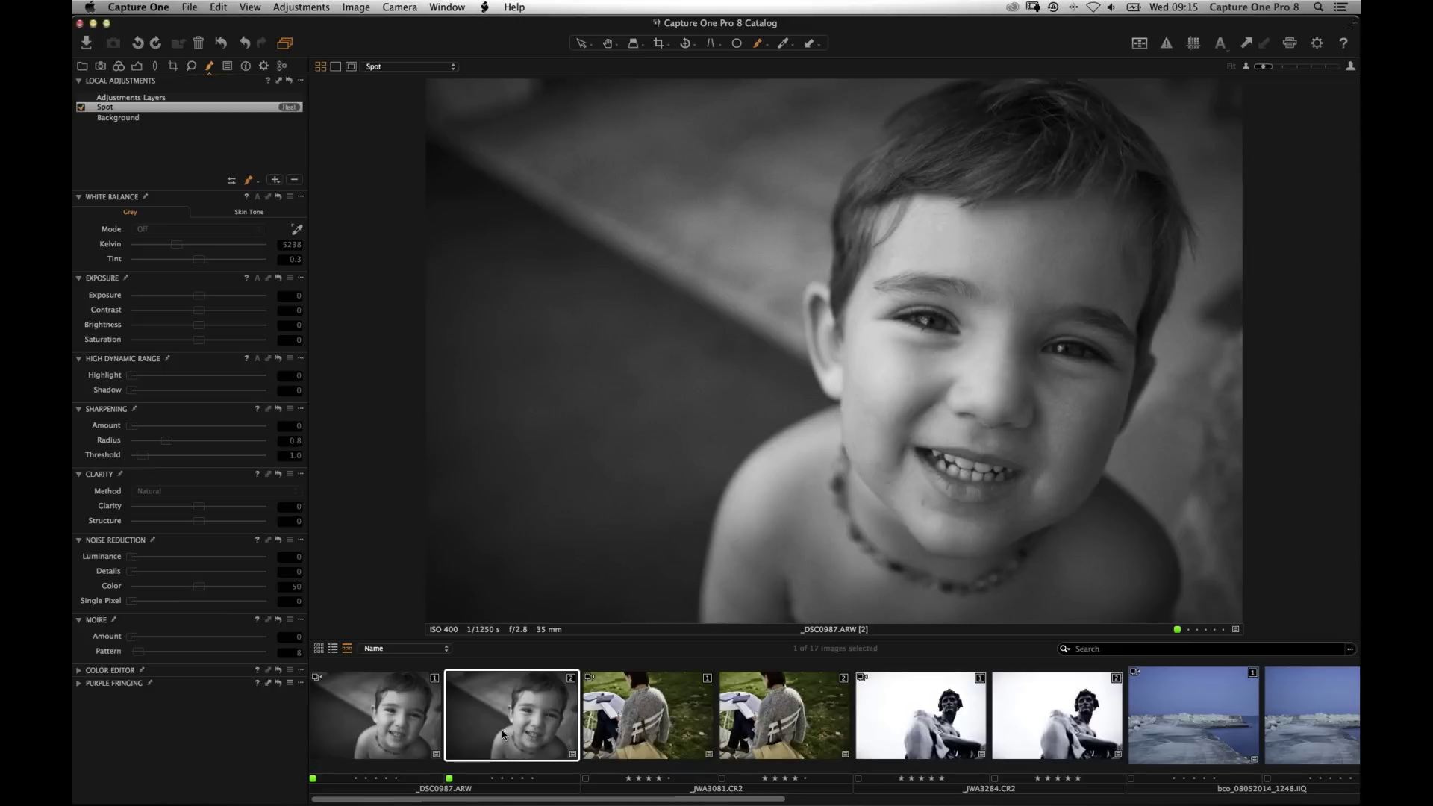
pyautogui.press('super+t')
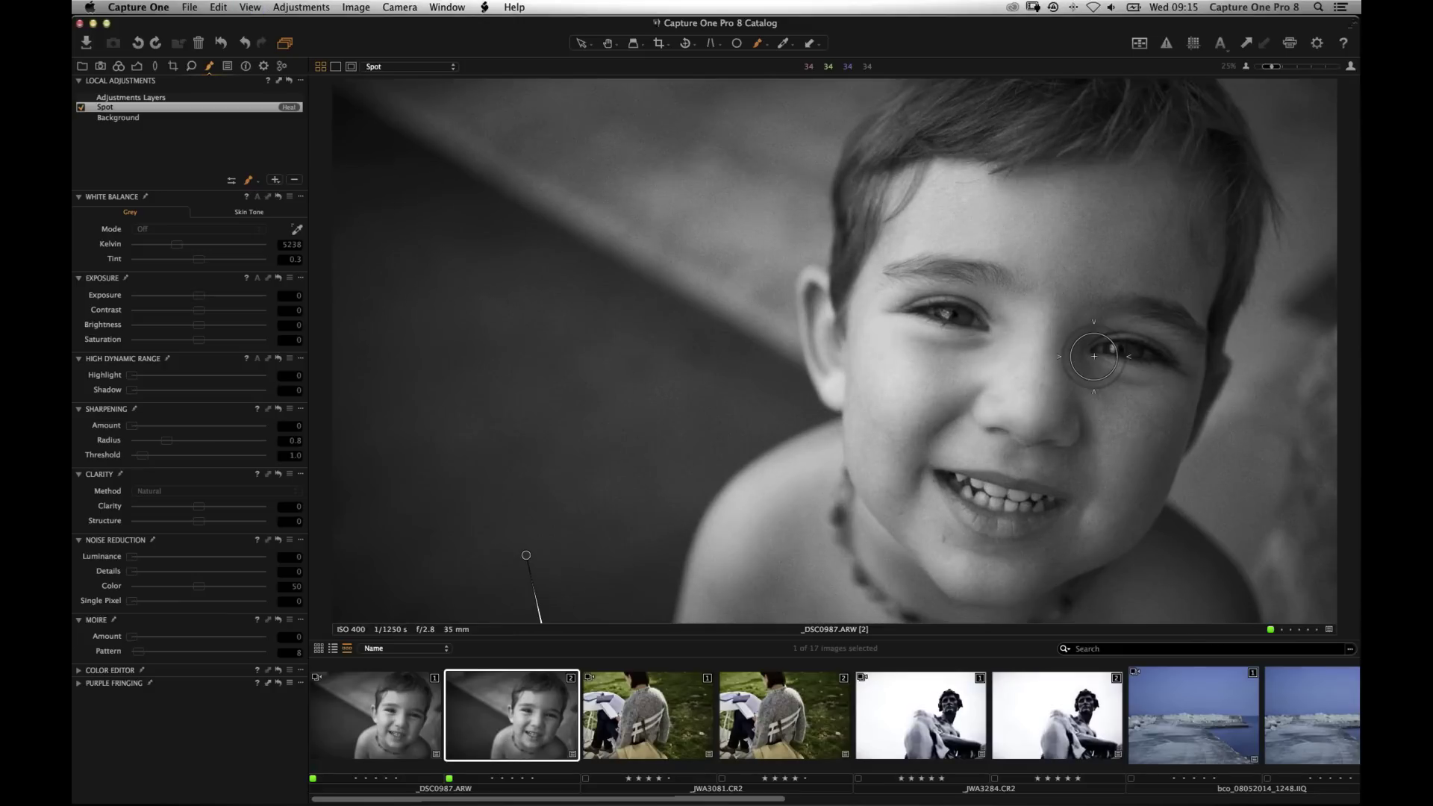
pyautogui.press('super+plus')
pyautogui.scroll(-4, 762, 356)
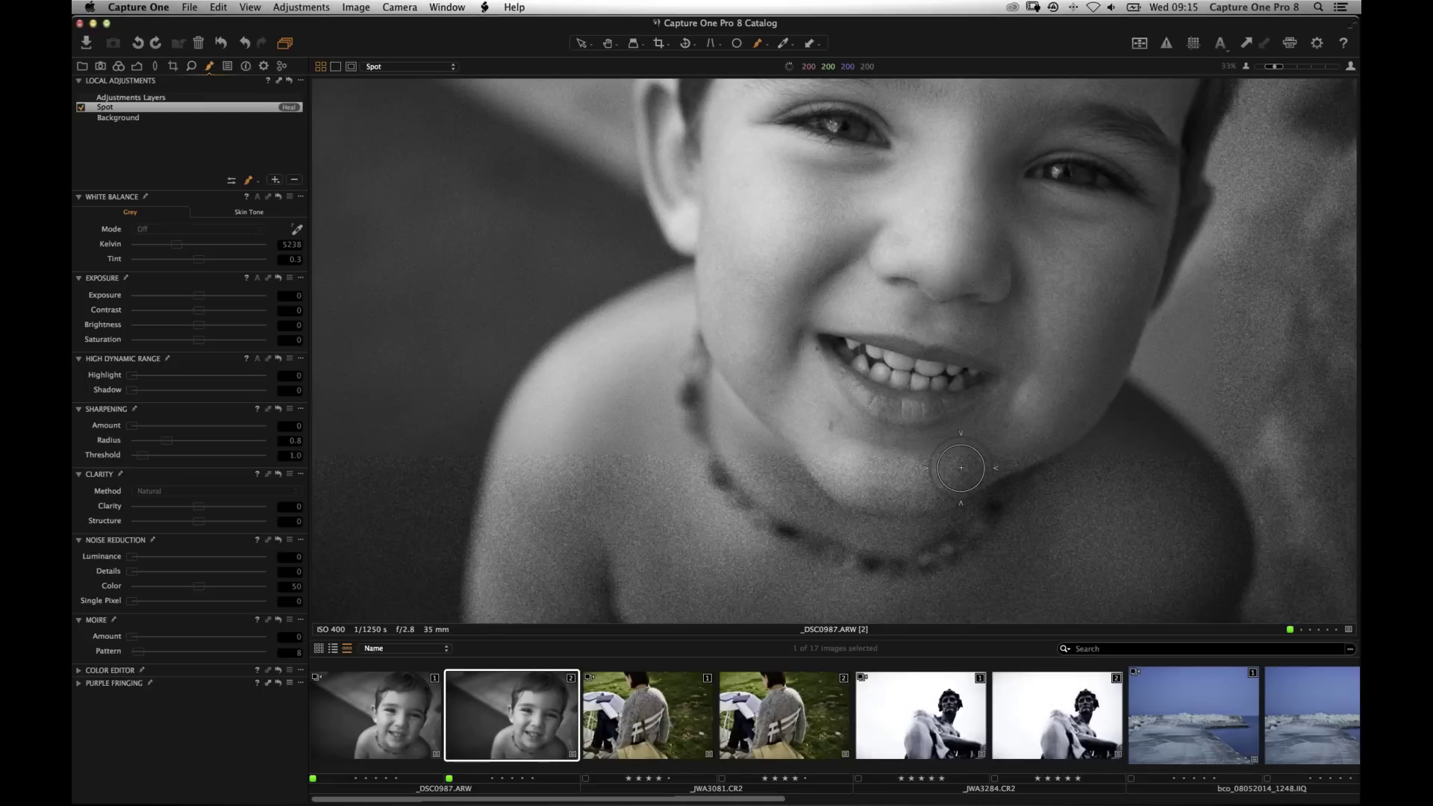
pyautogui.click(401, 742)
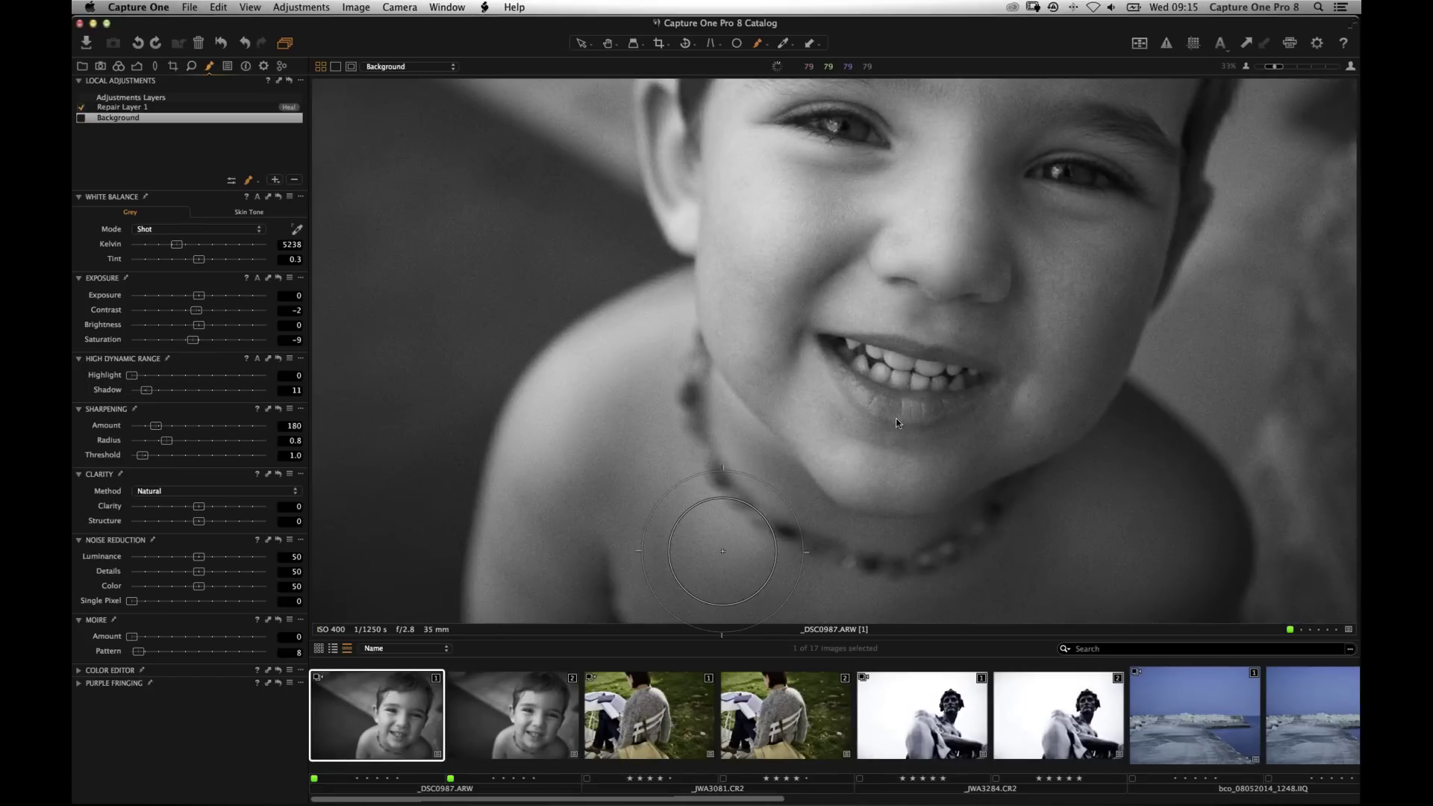
pyautogui.click(534, 723)
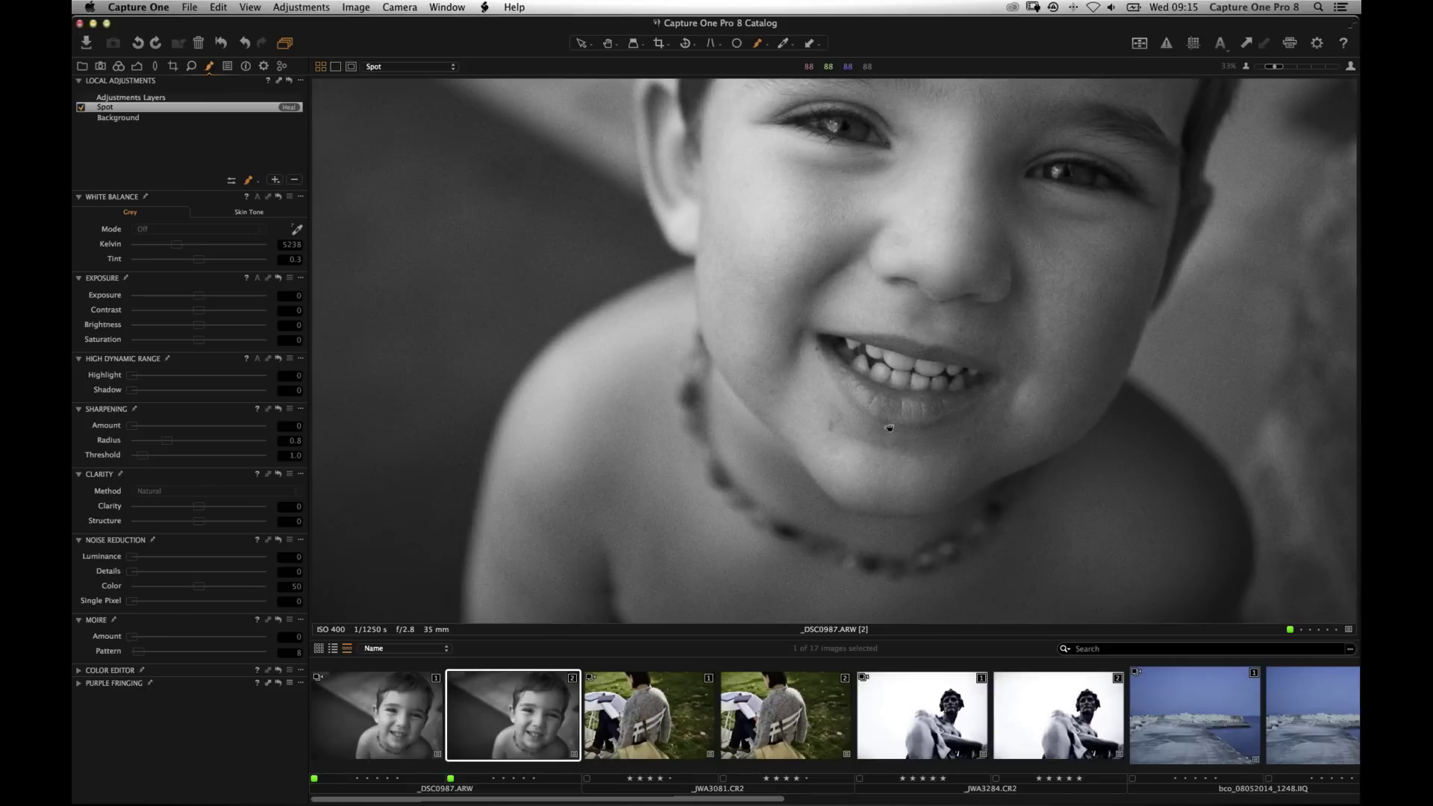
# Float the Spot Removal tool over variant 2 of the boy's portrait and activate it with a spot radius of 43.
pyautogui.press('super+plus')
pyautogui.moveTo(910, 374); pyautogui.dragTo(737, 307)
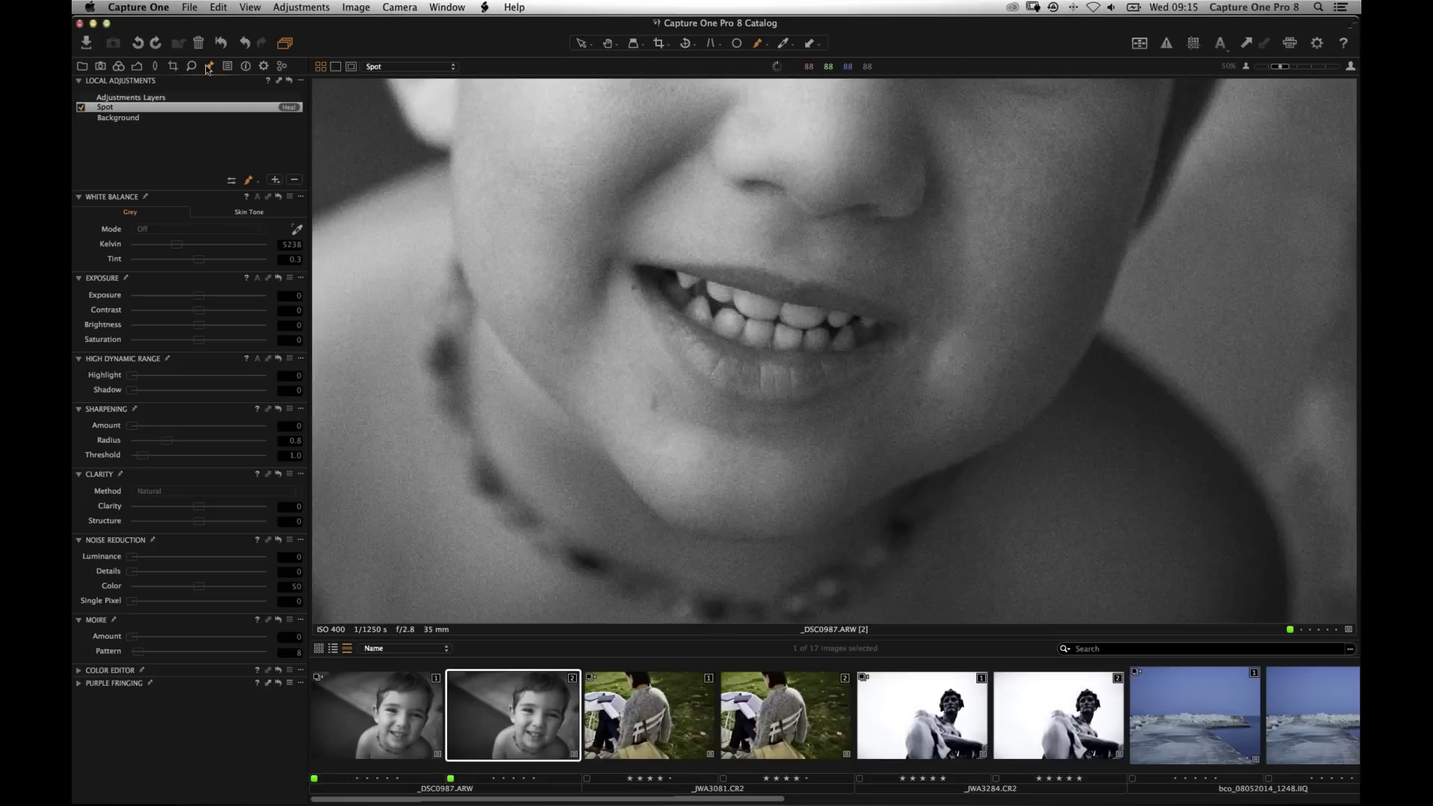
pyautogui.click(191, 65)
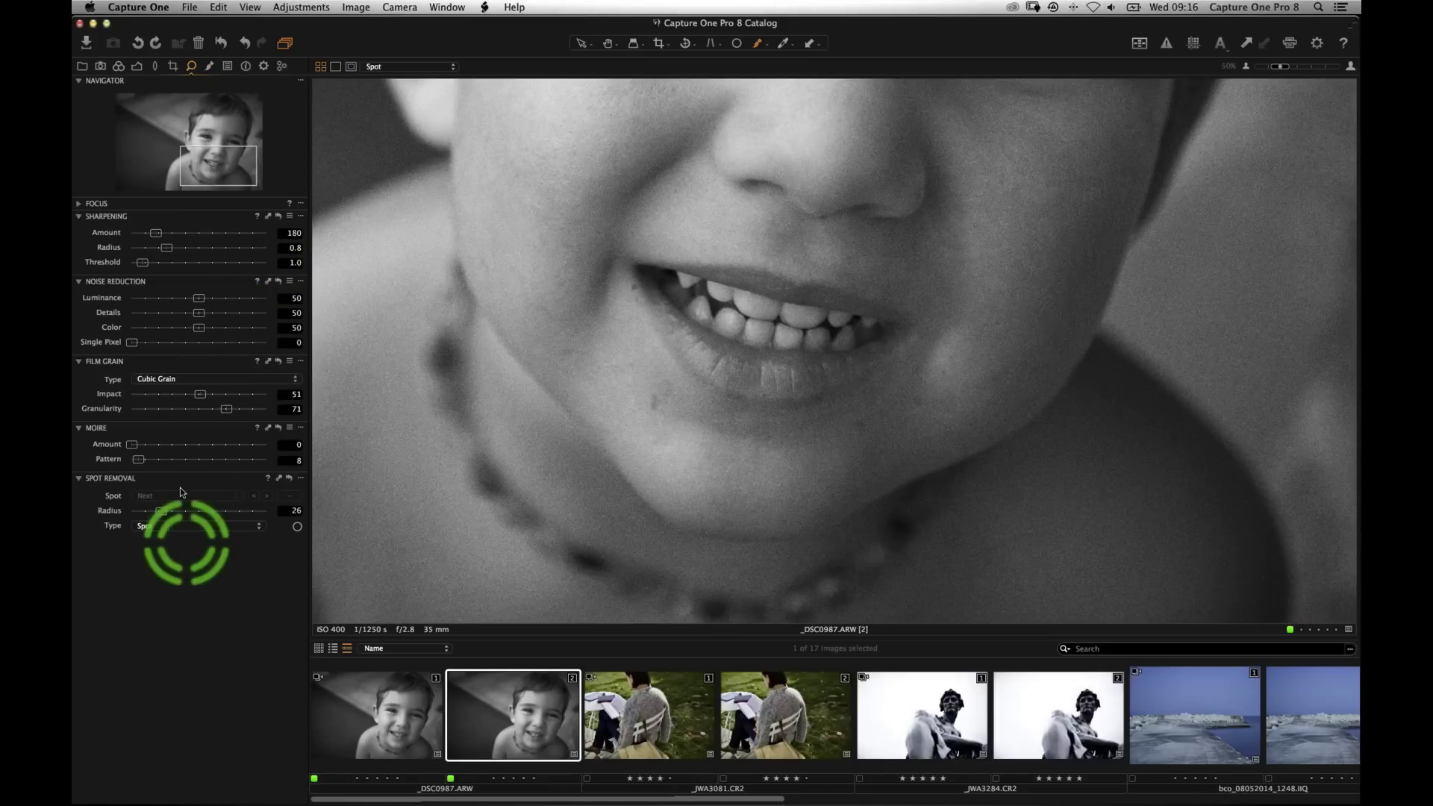
pyautogui.moveTo(171, 479); pyautogui.dragTo(492, 140)
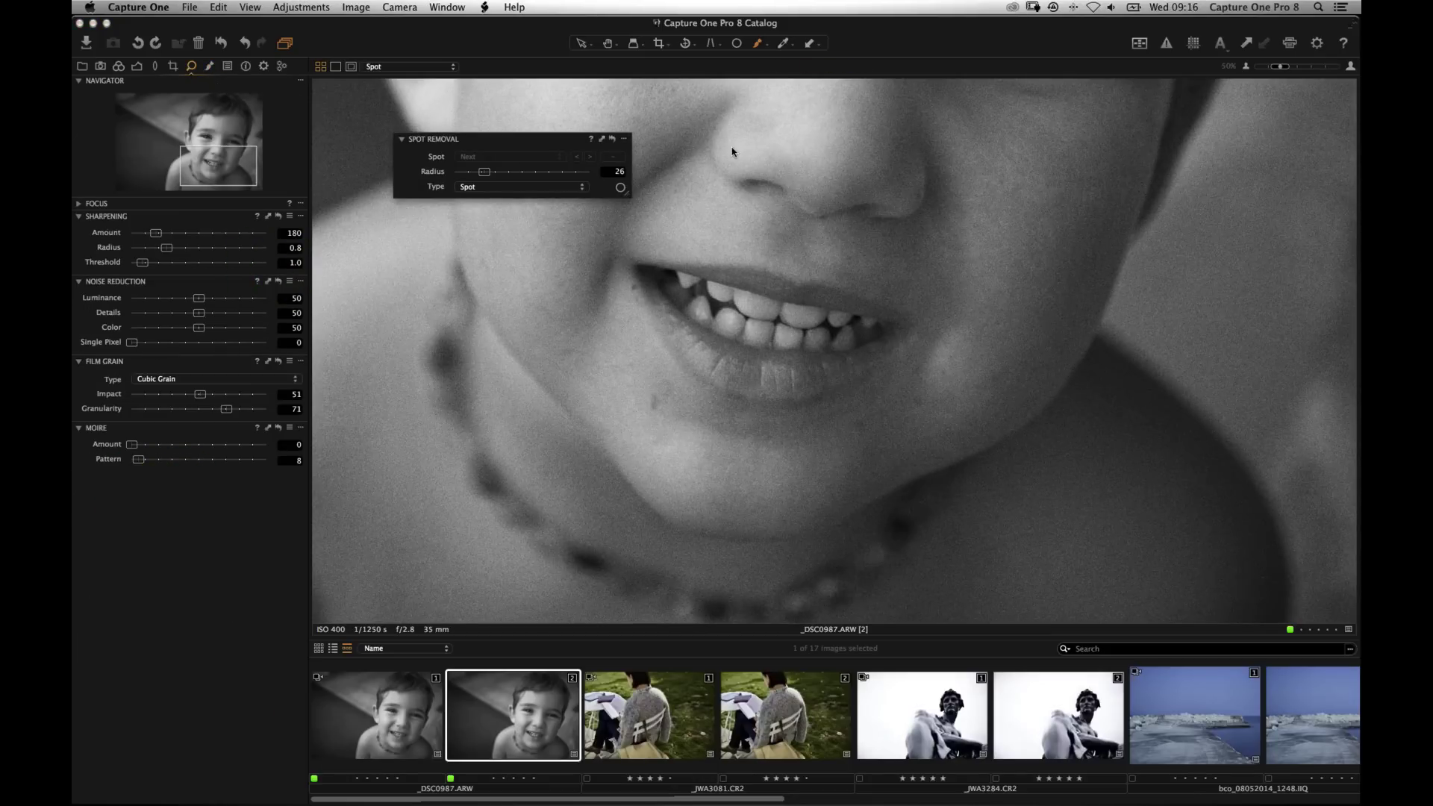
pyautogui.click(618, 191)
pyautogui.rightClick(661, 452)
pyautogui.moveTo(661, 452); pyautogui.dragTo(670, 454)
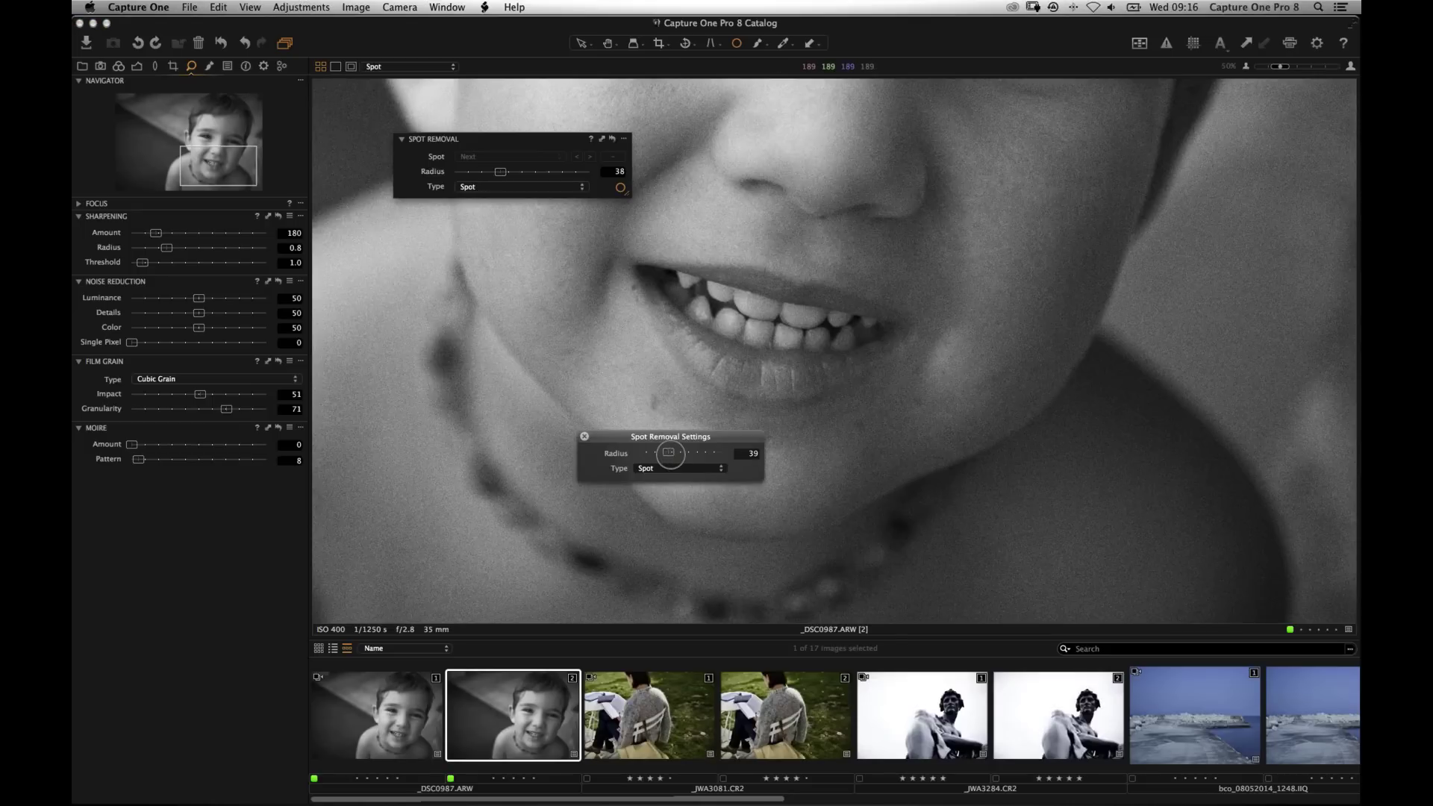
# Remove seven small skin spots around the boy's mouth, chin and nose with Spot Removal, and return to the select cursor.
pyautogui.click(654, 403)
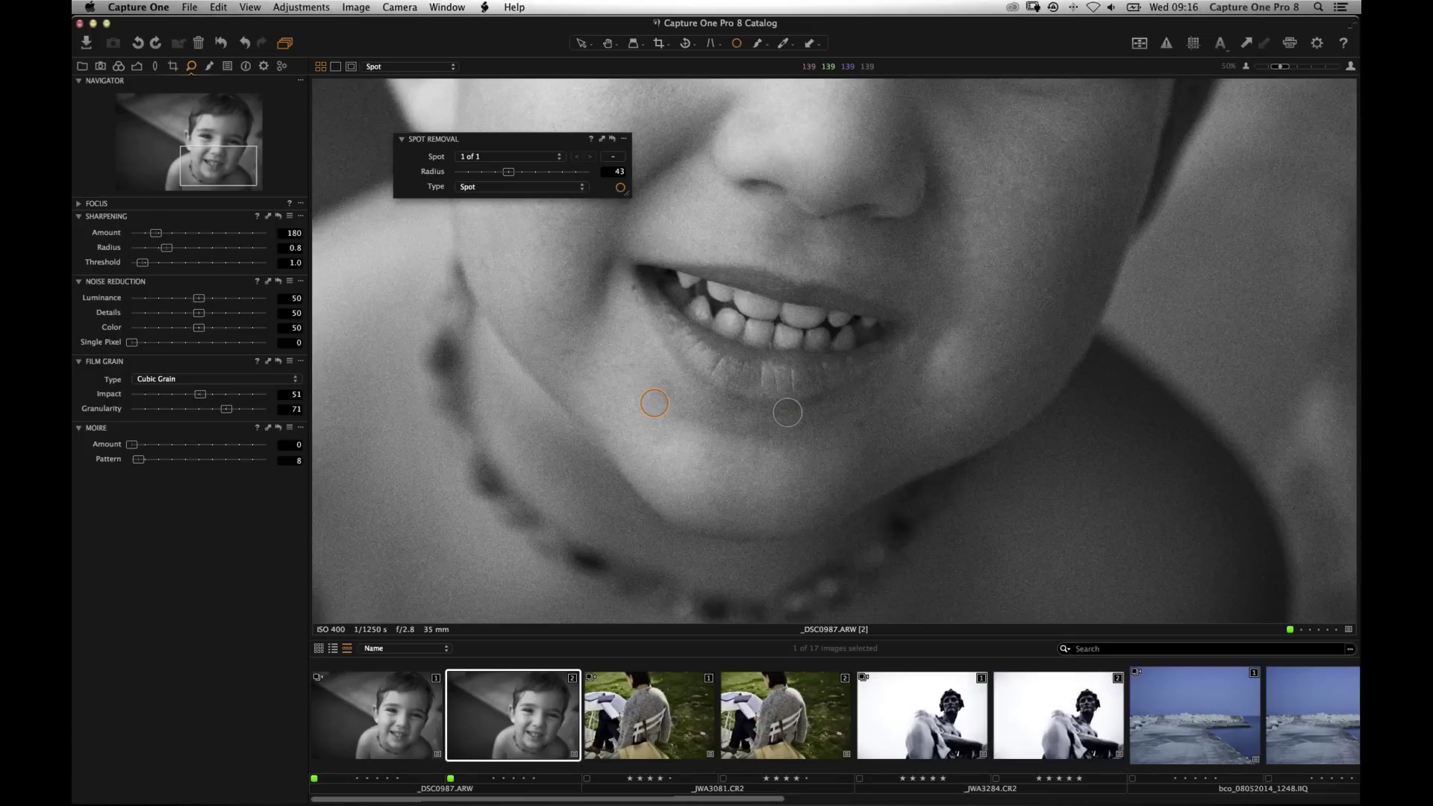
pyautogui.click(899, 402)
pyautogui.click(859, 422)
pyautogui.click(919, 371)
pyautogui.click(916, 404)
pyautogui.click(632, 287)
pyautogui.click(825, 218)
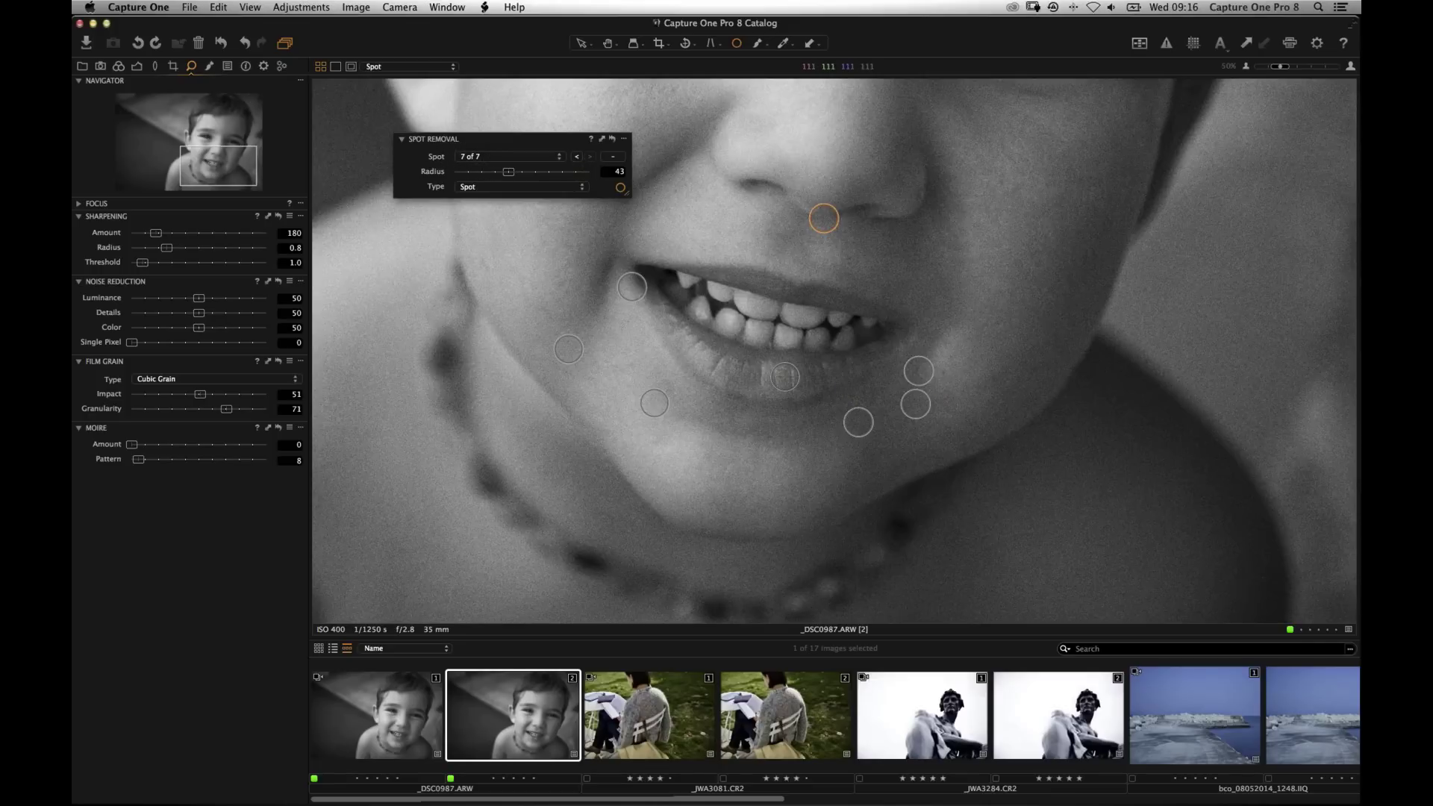
pyautogui.press('v')
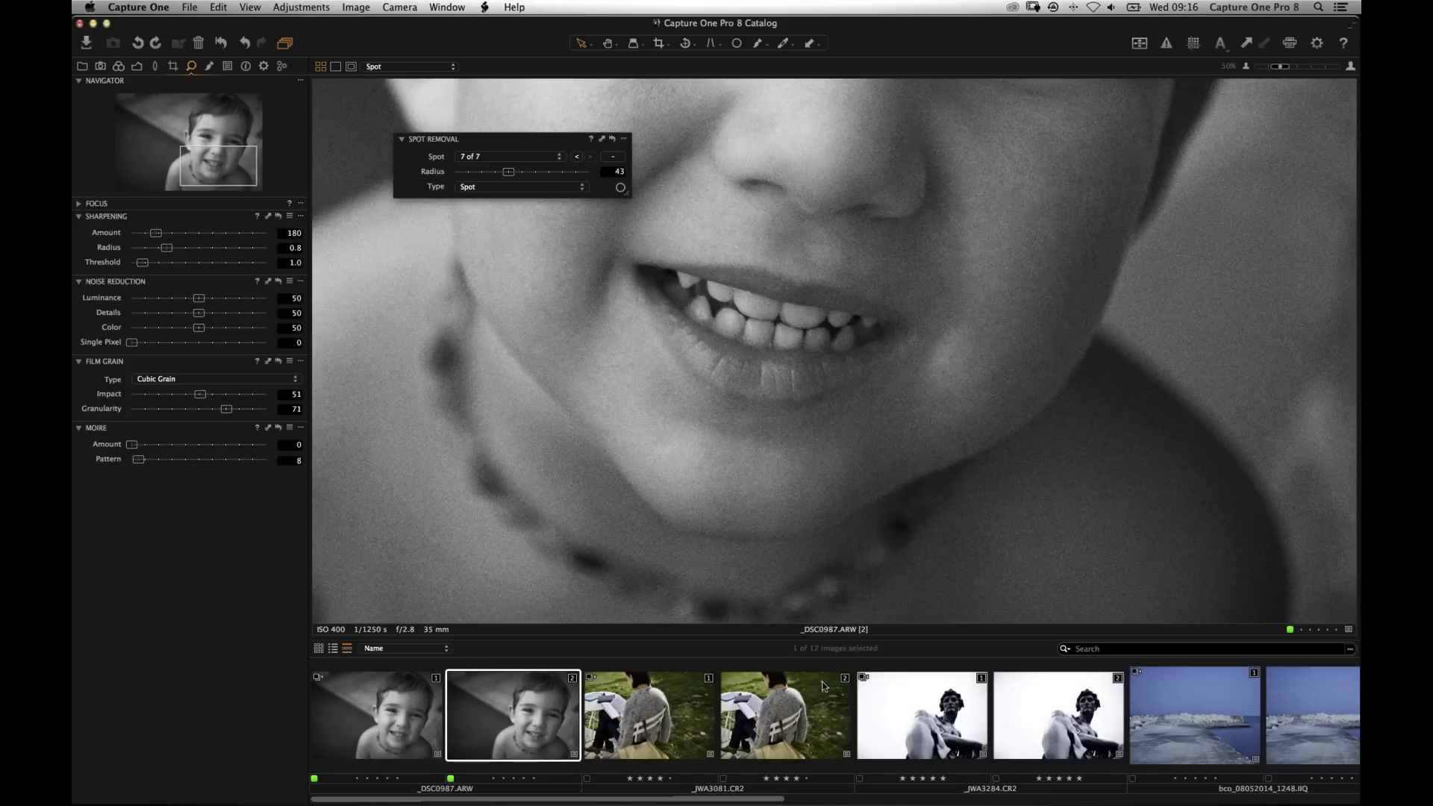
# Open variant 1 of bco_08052014_1256.IIQ at full view and dock the floating Spot Removal tool below Moire.
pyautogui.hscroll(5, 824, 685)
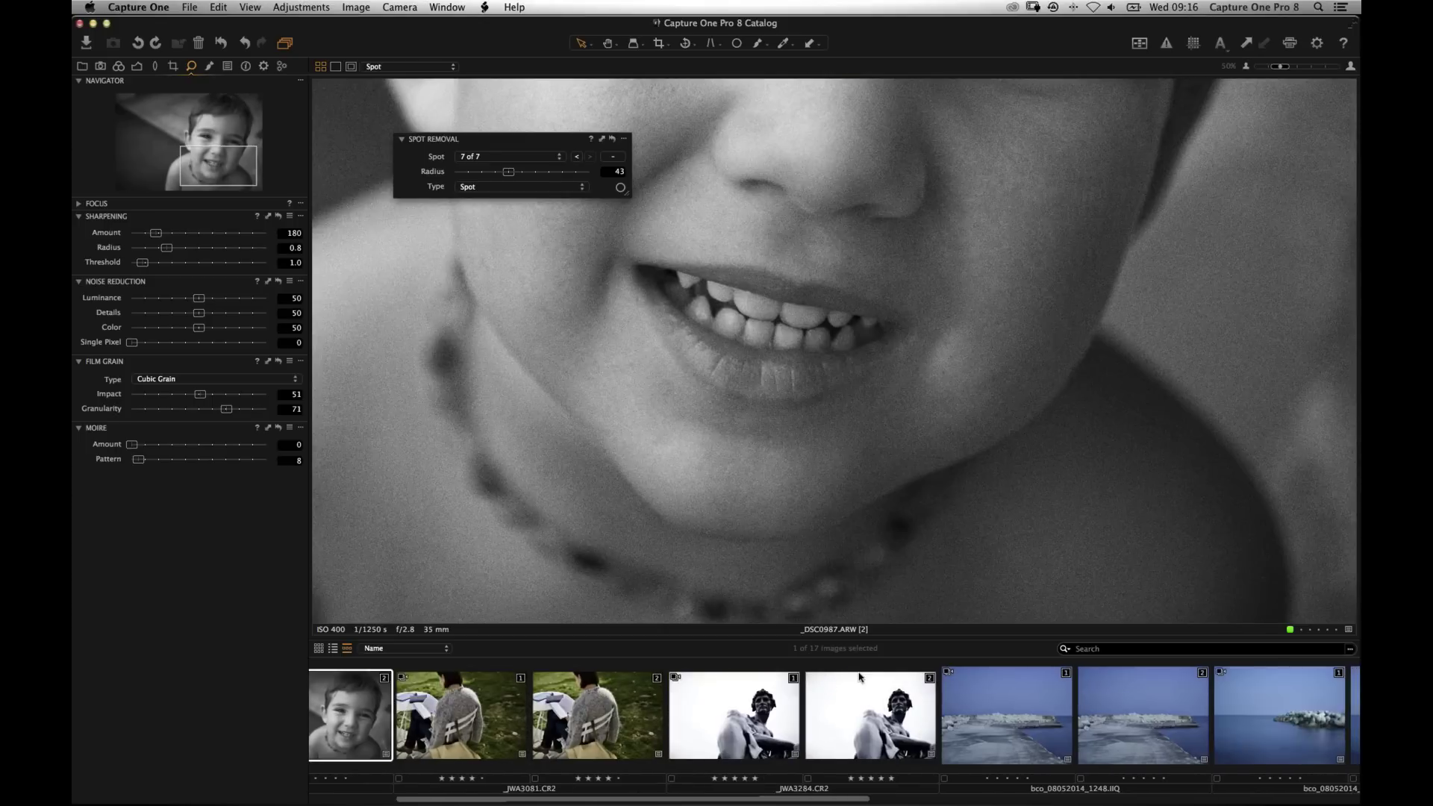
pyautogui.hscroll(3, 968, 656)
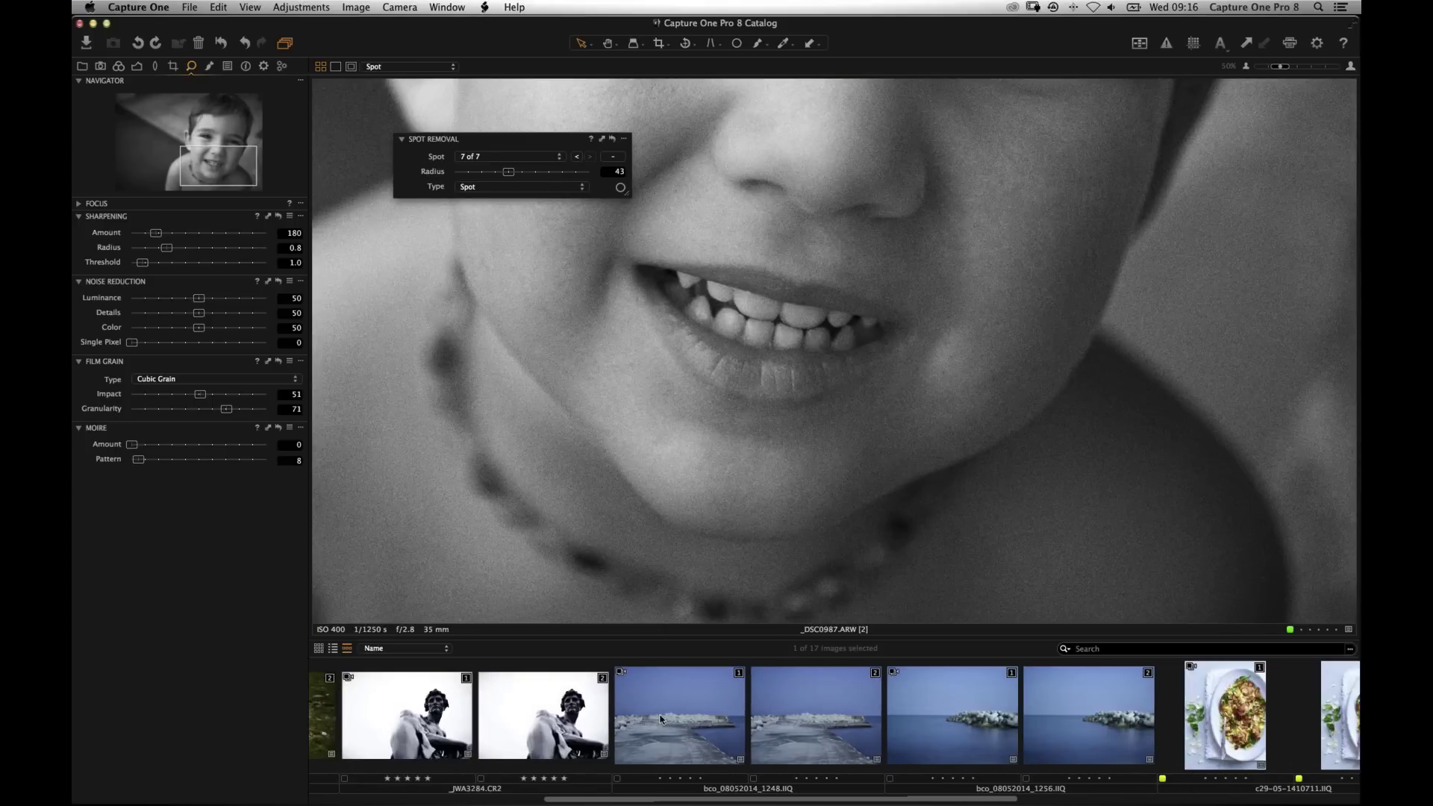
pyautogui.click(933, 729)
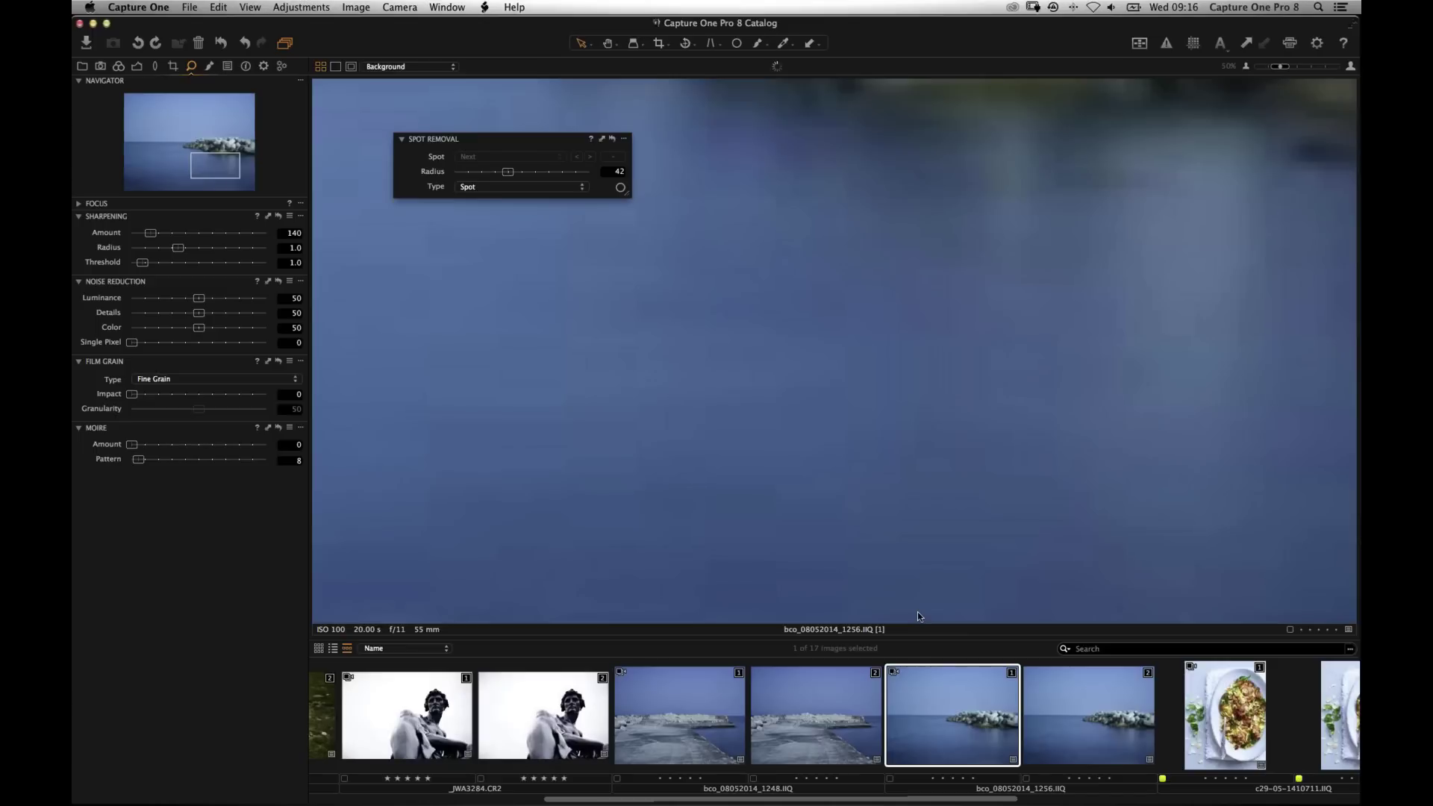
pyautogui.press('super+0')
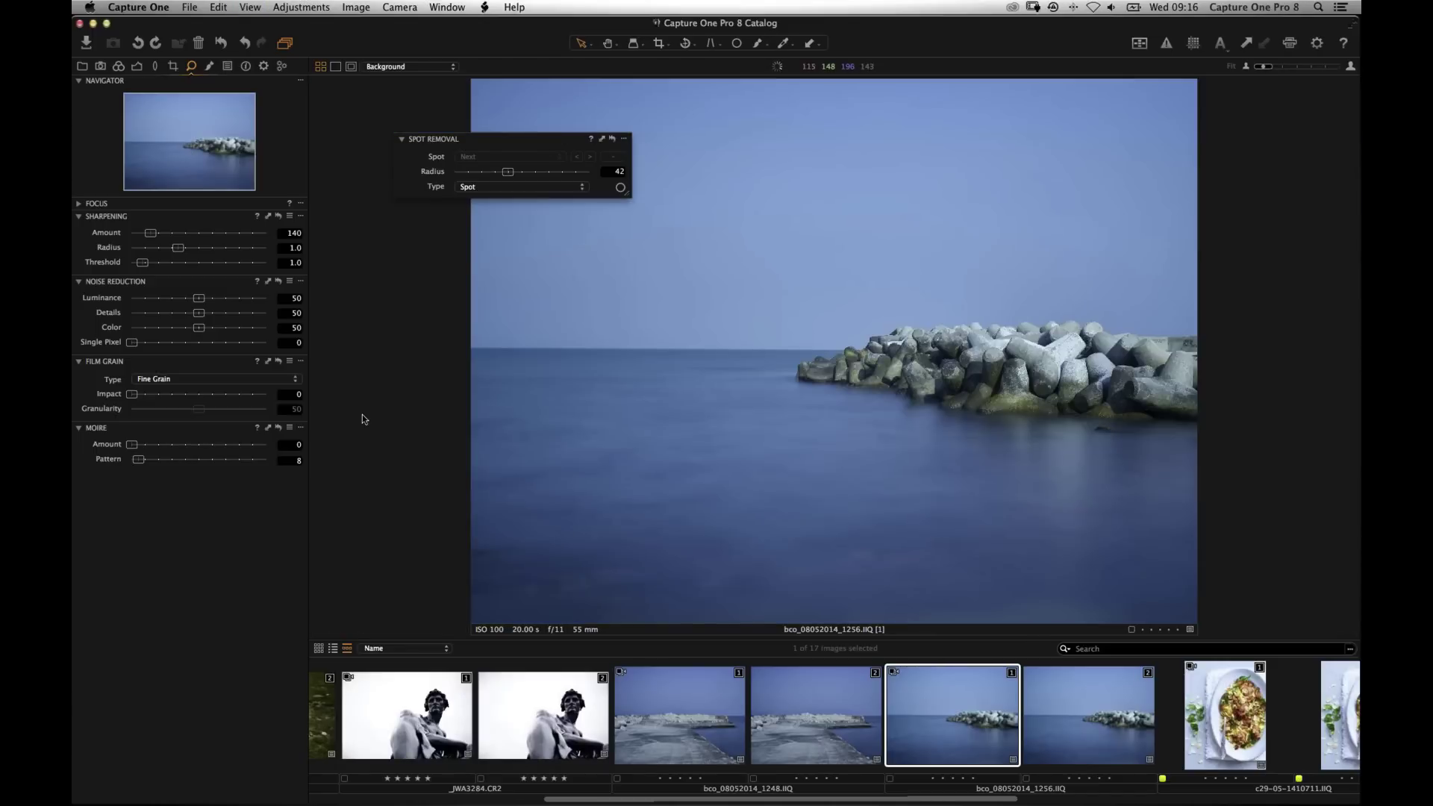
pyautogui.moveTo(362, 419); pyautogui.dragTo(303, 503)
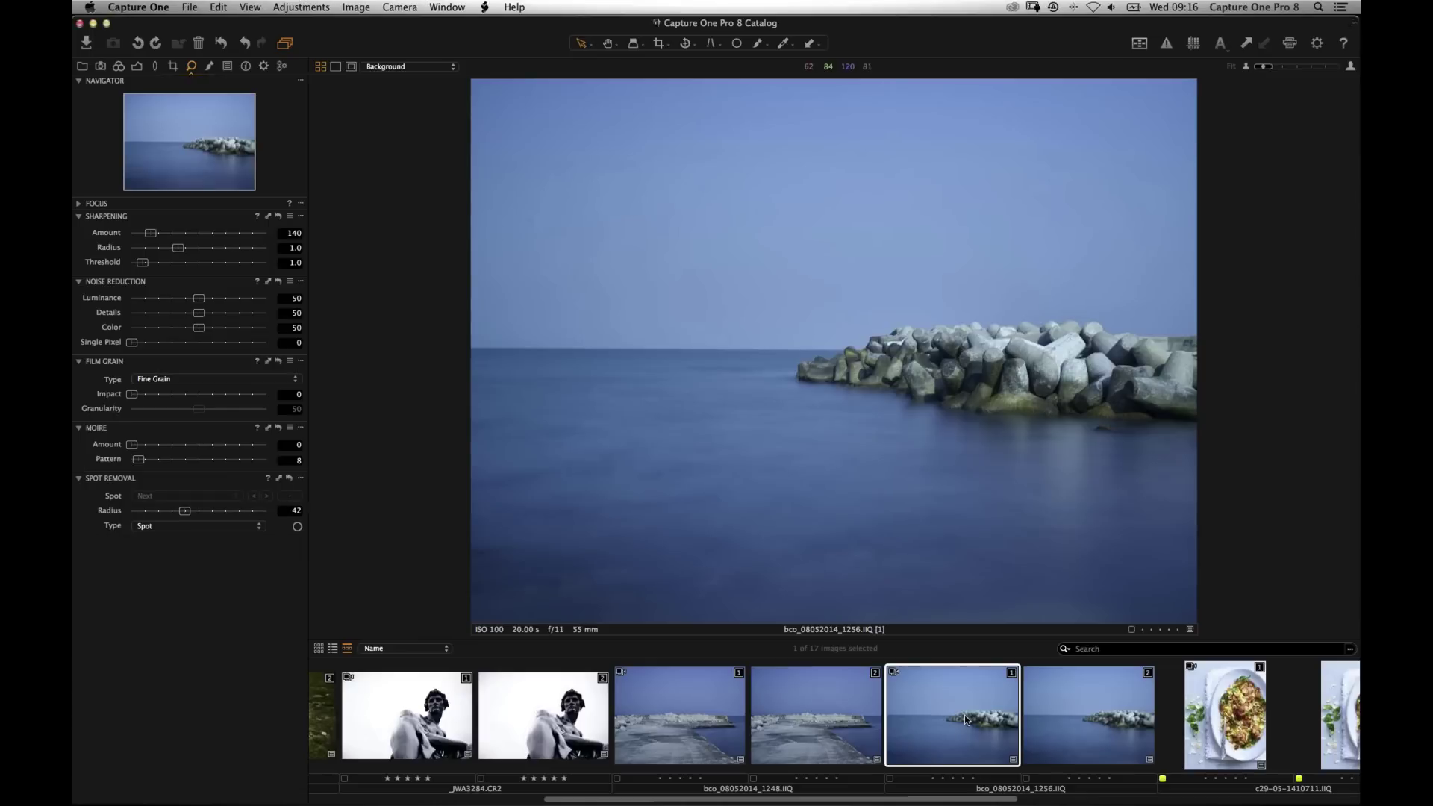
# On variant 2 of bco_08052014_1256.IIQ, add a heal layer named Mast for the marker on the horizon.
pyautogui.press('Right')
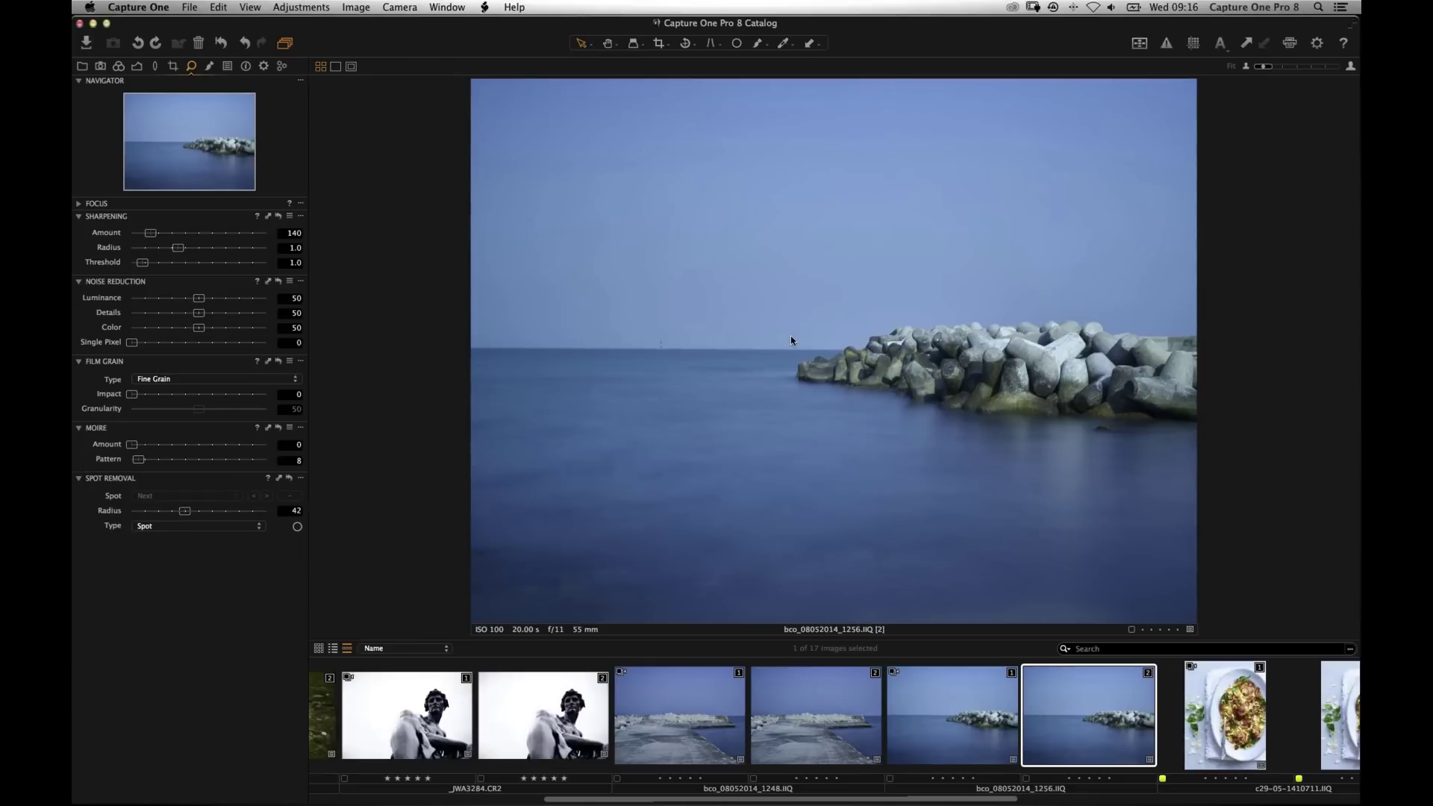
pyautogui.press('super+plus')
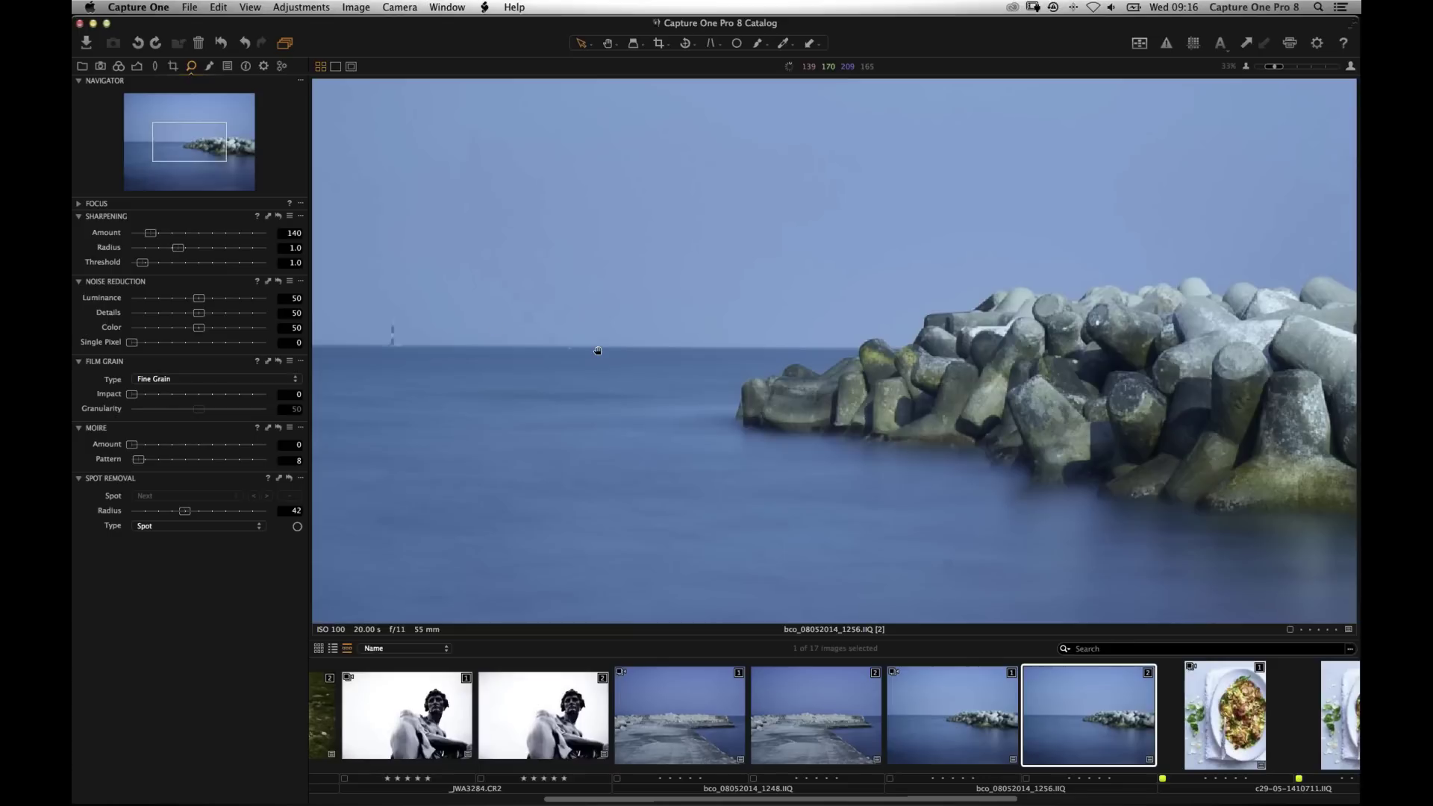
pyautogui.moveTo(597, 351); pyautogui.dragTo(893, 387)
pyautogui.press('super+plus')
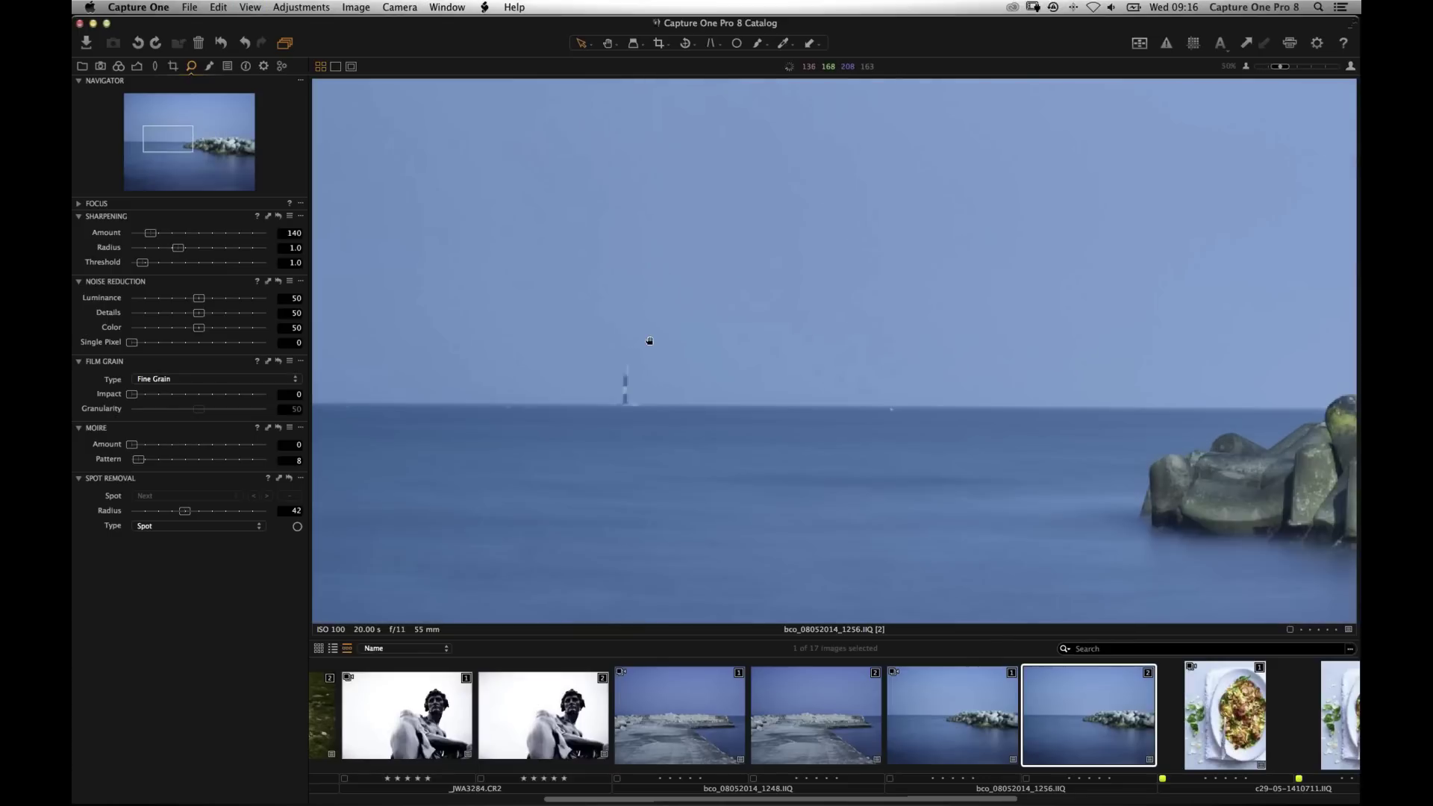
pyautogui.moveTo(650, 341); pyautogui.dragTo(768, 281)
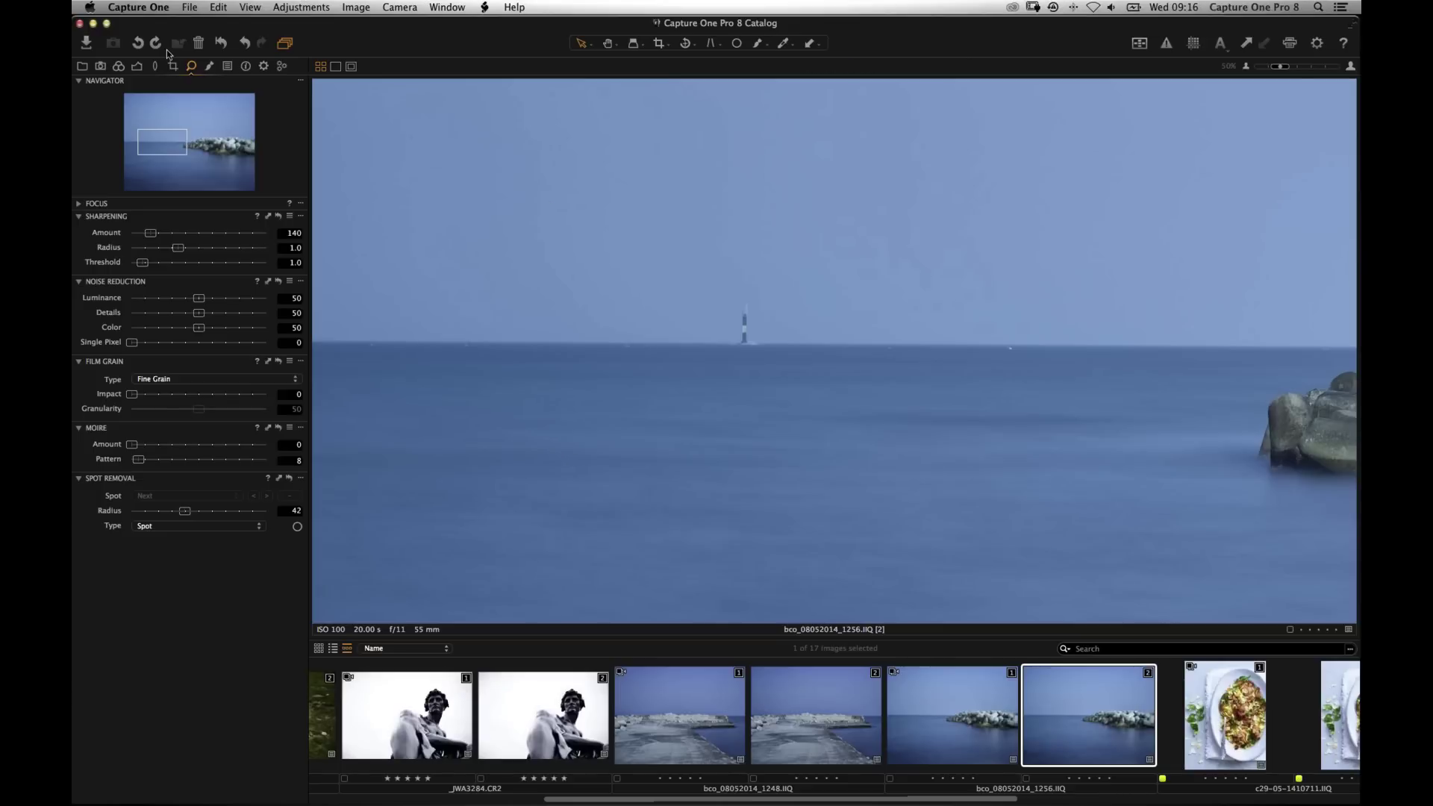
pyautogui.click(209, 66)
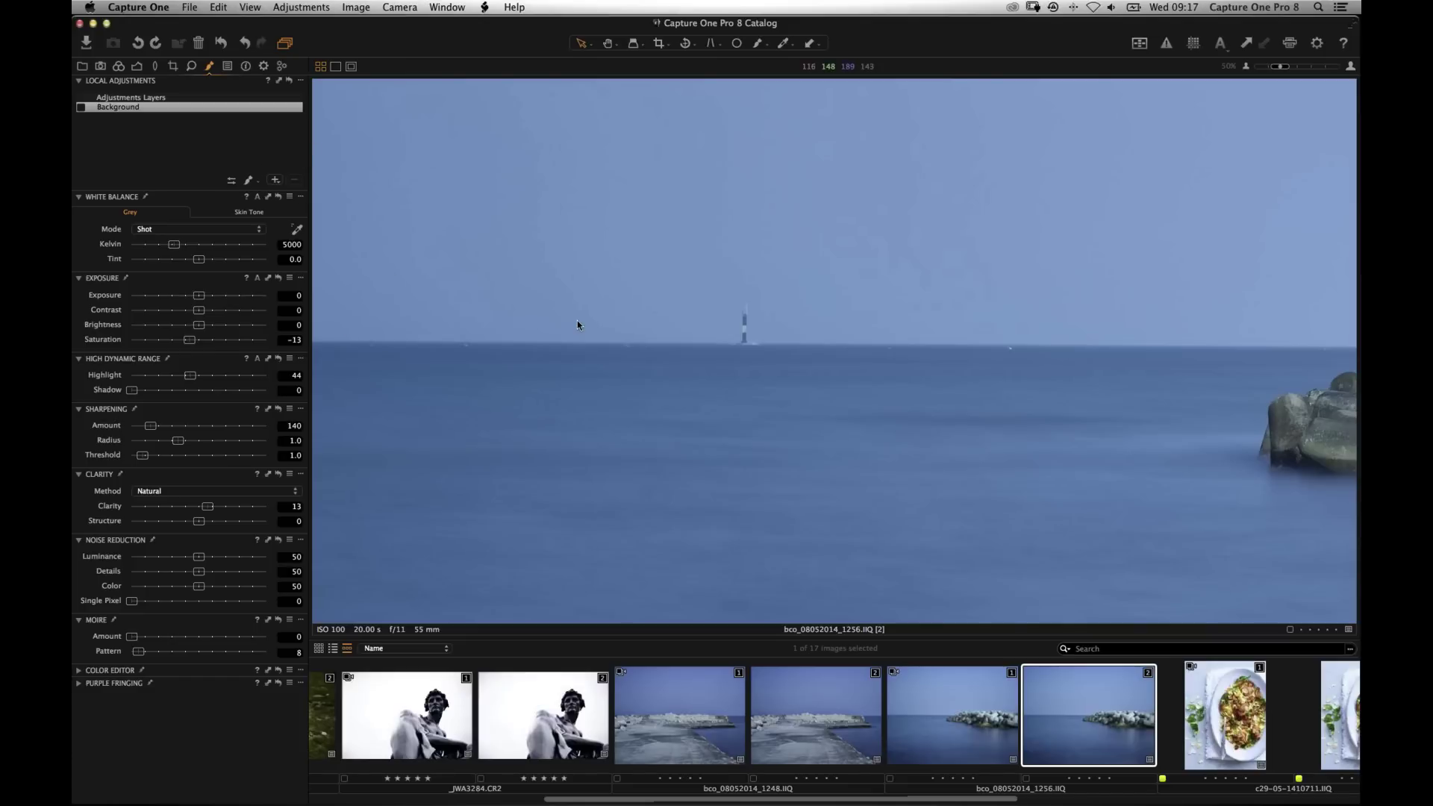
pyautogui.click(275, 182)
pyautogui.click(307, 213)
pyautogui.write('Mas')
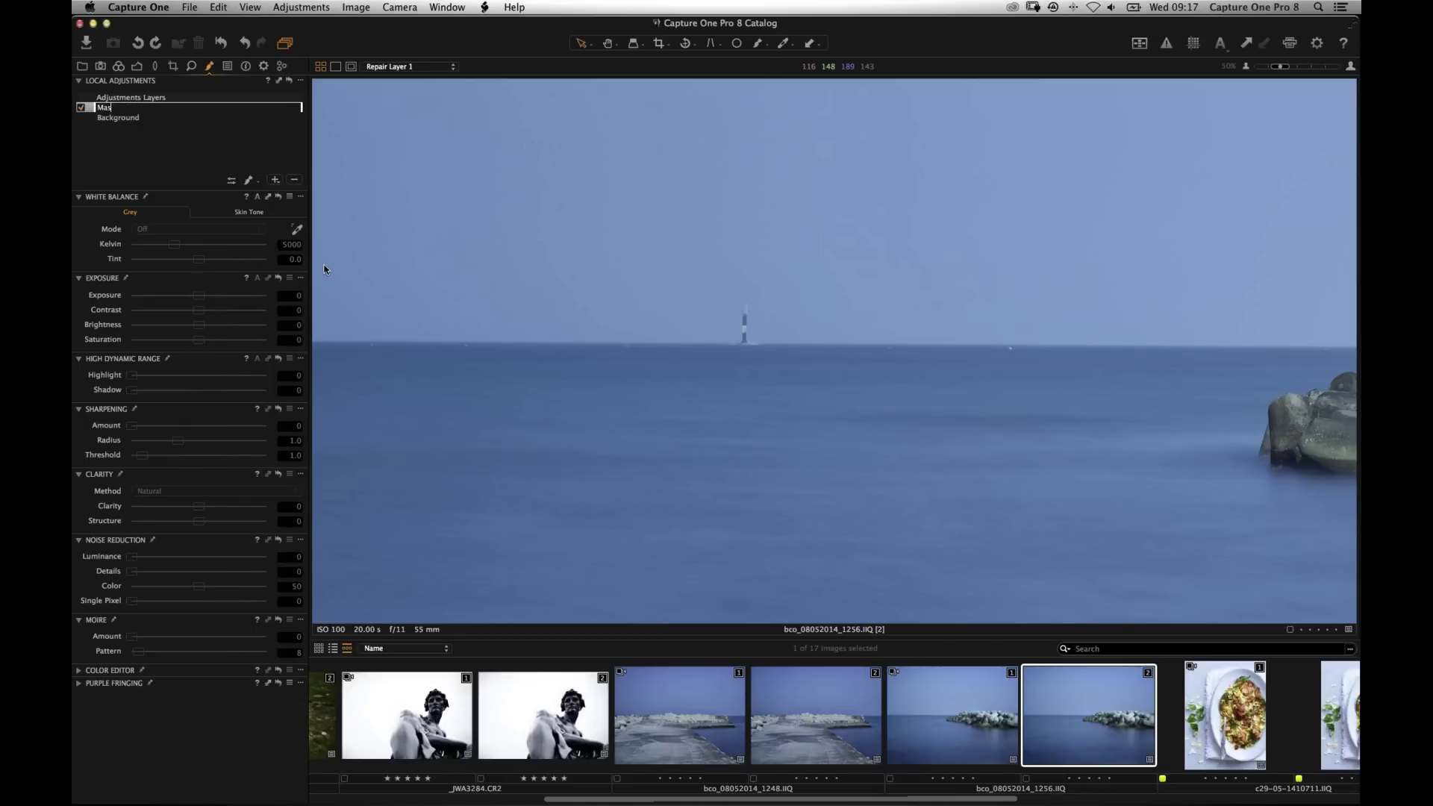
pyautogui.write('t')
pyautogui.press('Return')
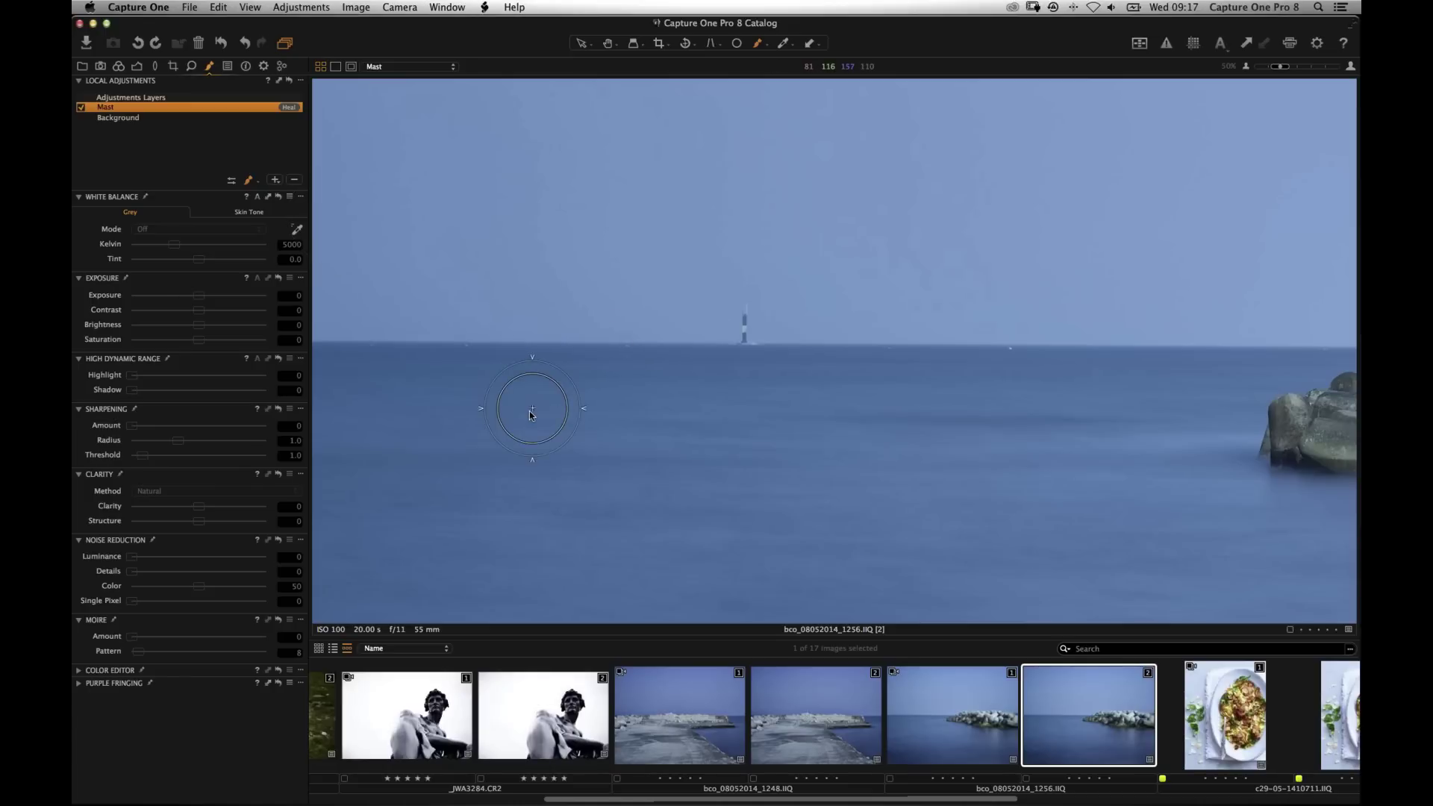
# With a smaller brush, set a heal source on the horizon left of the mast and brush over the mast to remove it.
pyautogui.rightClick(532, 415)
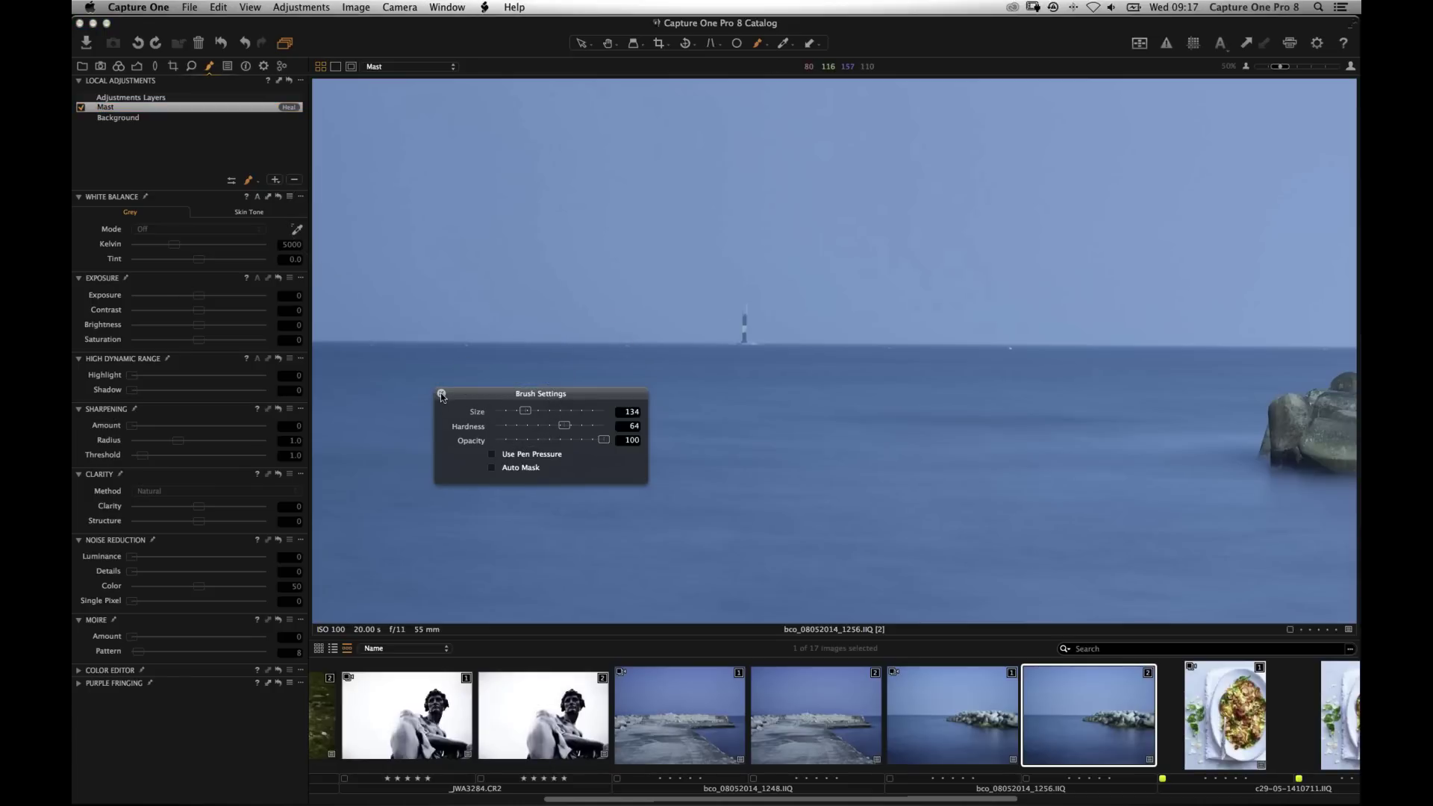
pyautogui.click(564, 341)
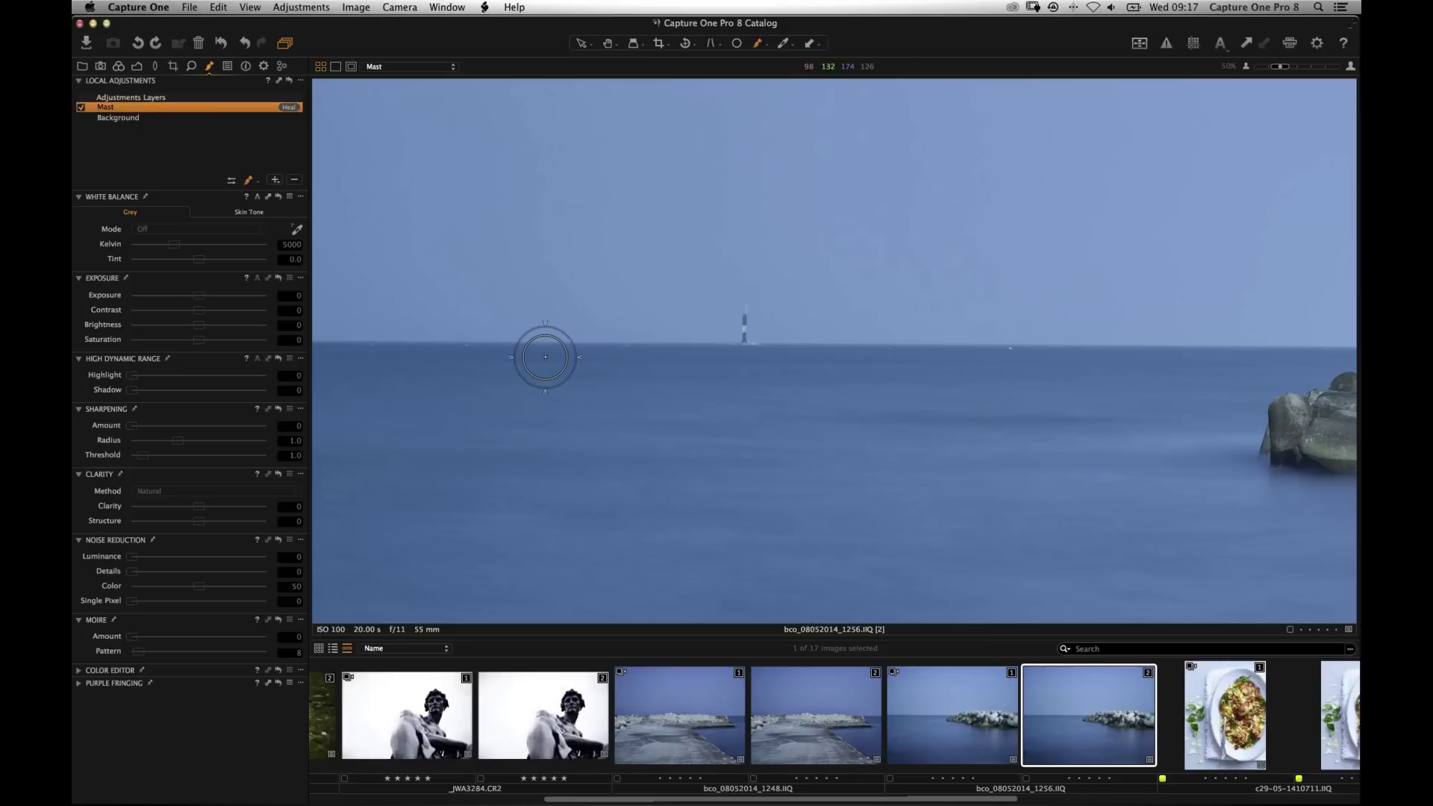
pyautogui.keyDown('alt'); pyautogui.click(542, 345); pyautogui.keyUp('alt')
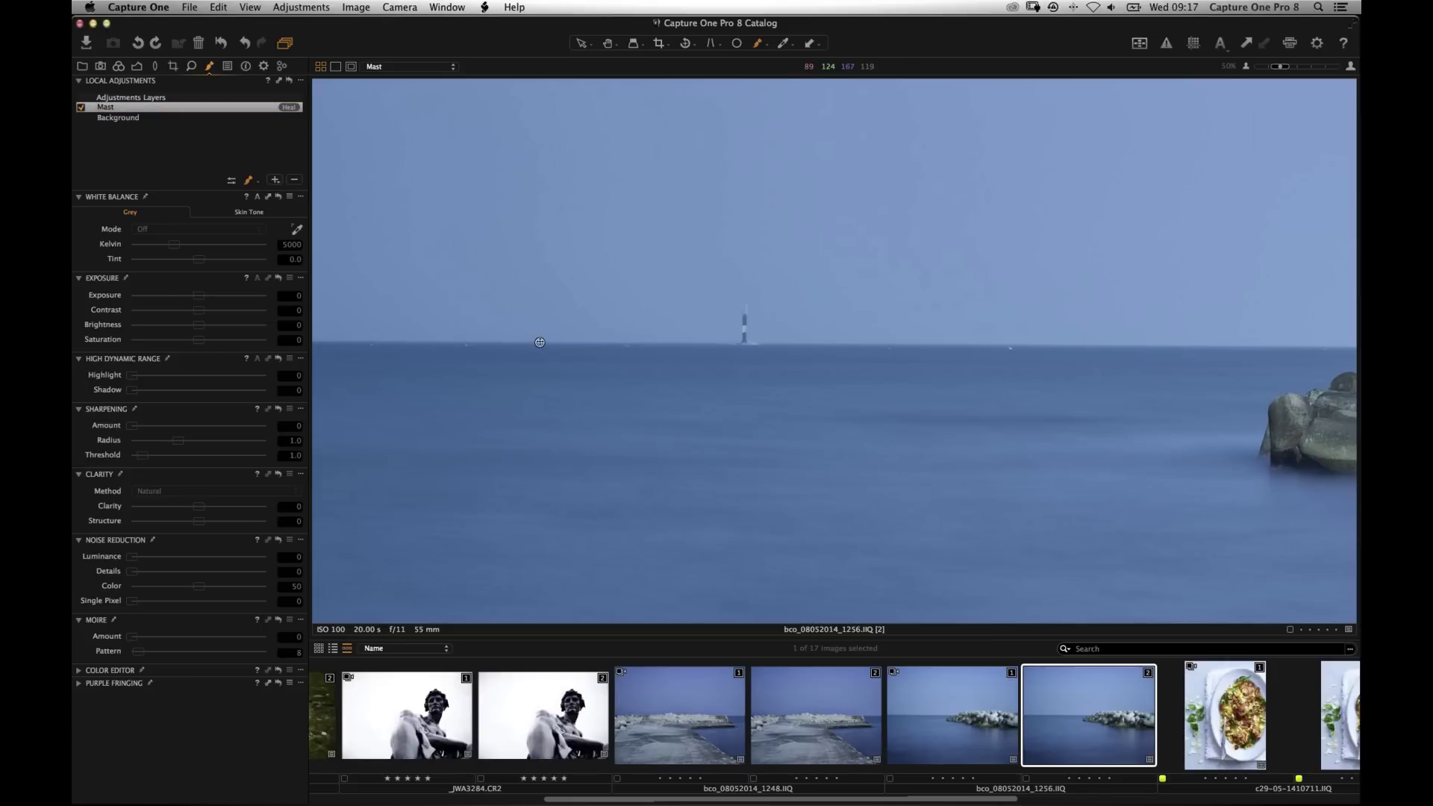
pyautogui.moveTo(736, 335)
pyautogui.mouseDown()
pyautogui.moveTo(750, 341)
pyautogui.moveTo(723, 311)
pyautogui.mouseUp()
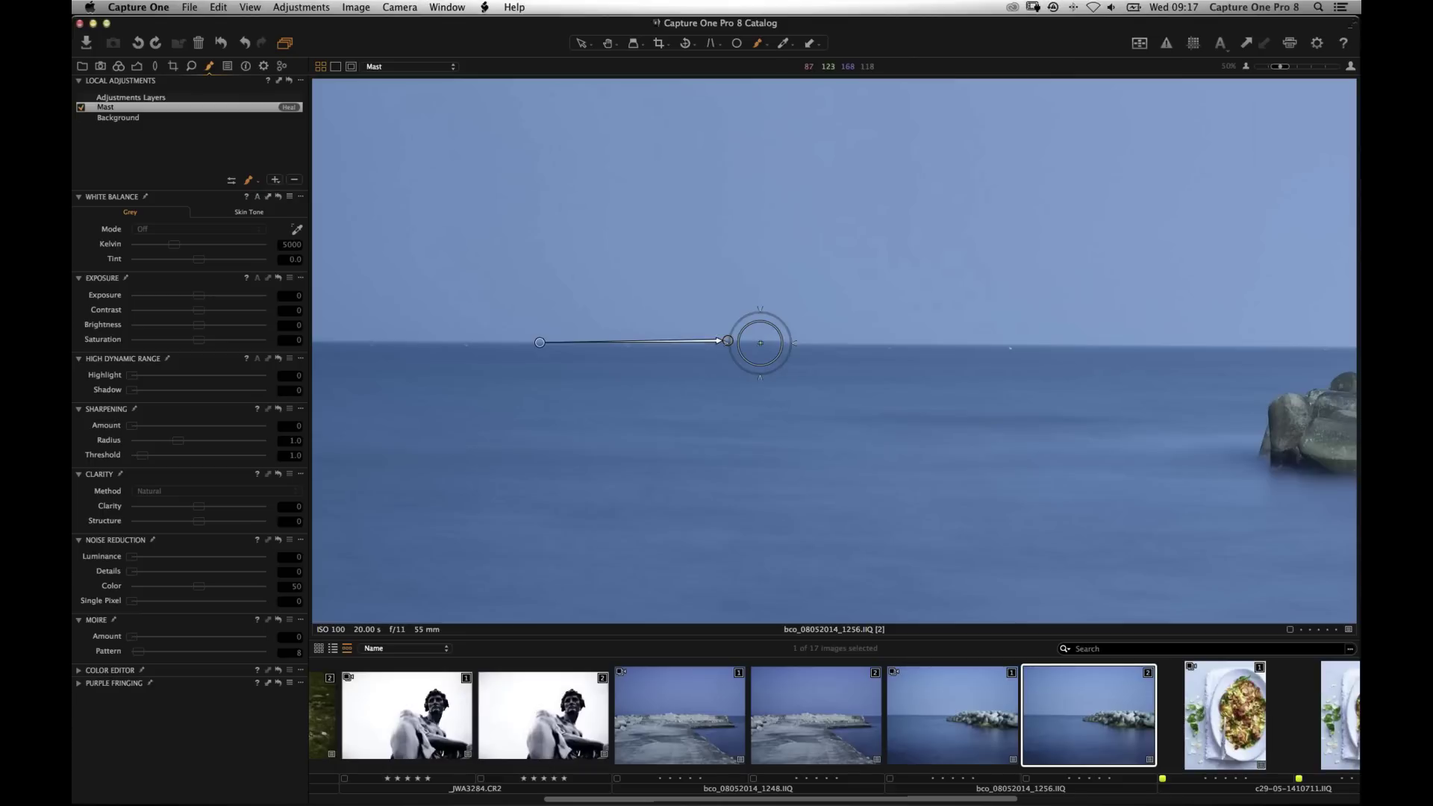
pyautogui.press('h')
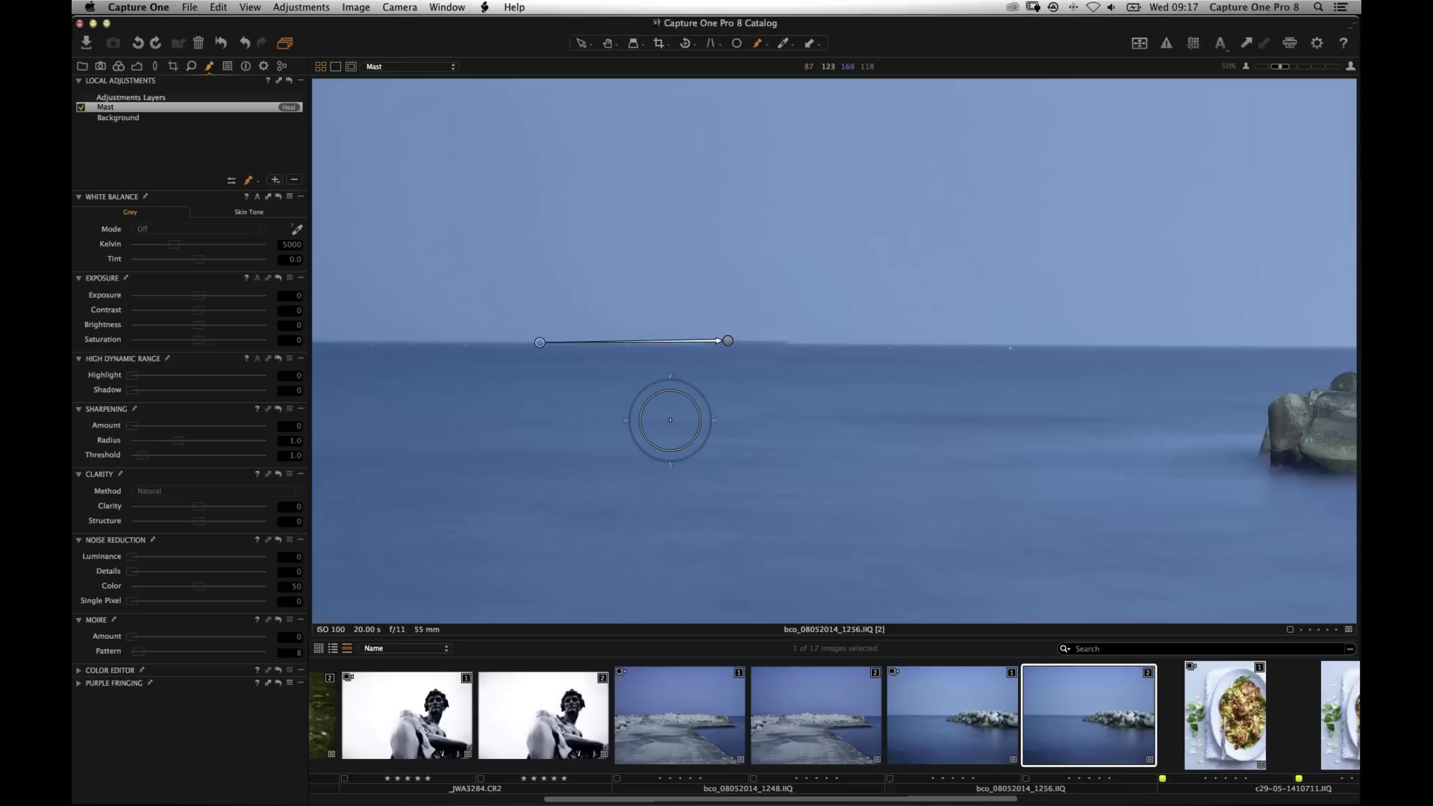
# Shift the heal target point slightly so the repaired horizon lines up with the real one.
pyautogui.press('super+plus')
pyautogui.moveTo(694, 463); pyautogui.dragTo(733, 510)
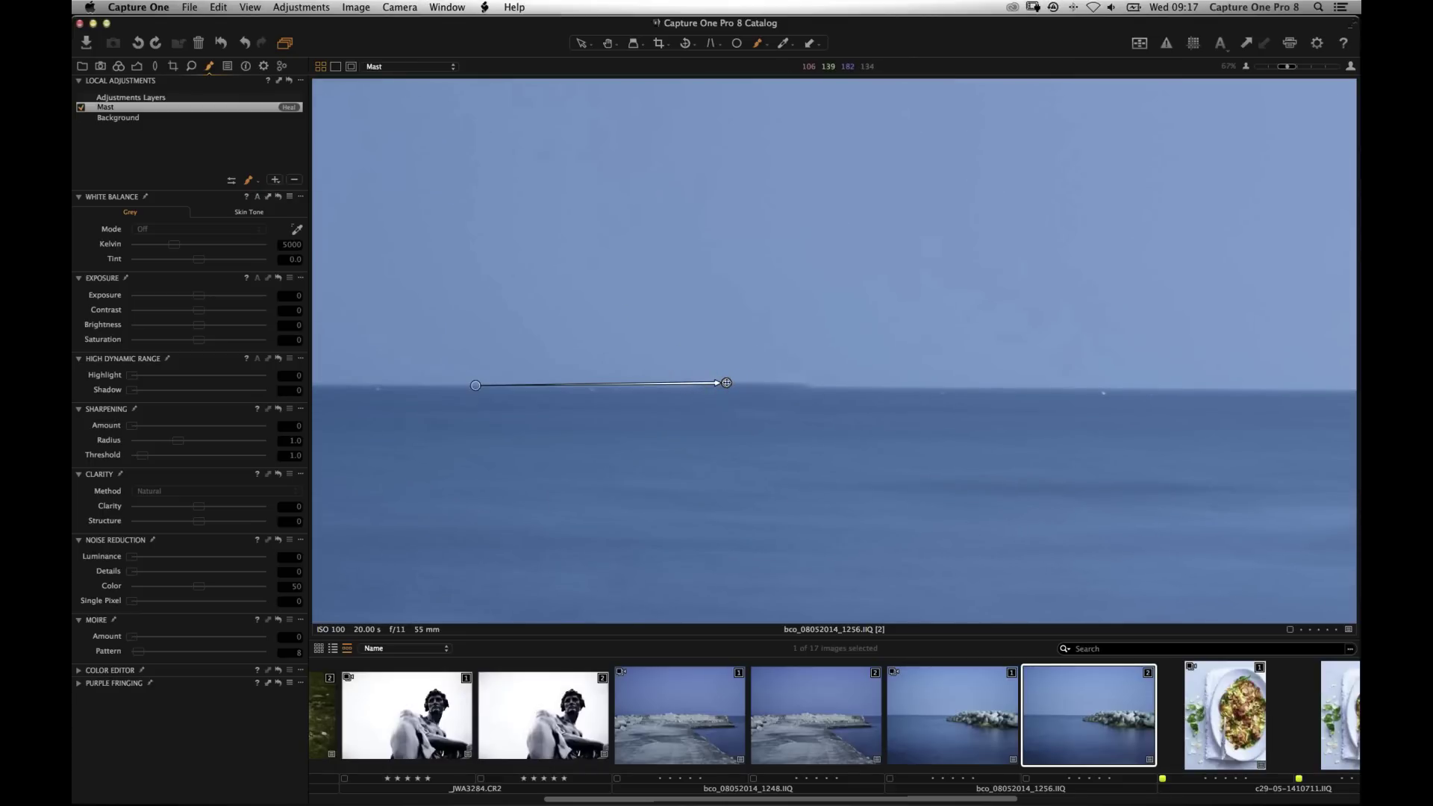
pyautogui.moveTo(727, 383); pyautogui.dragTo(725, 386)
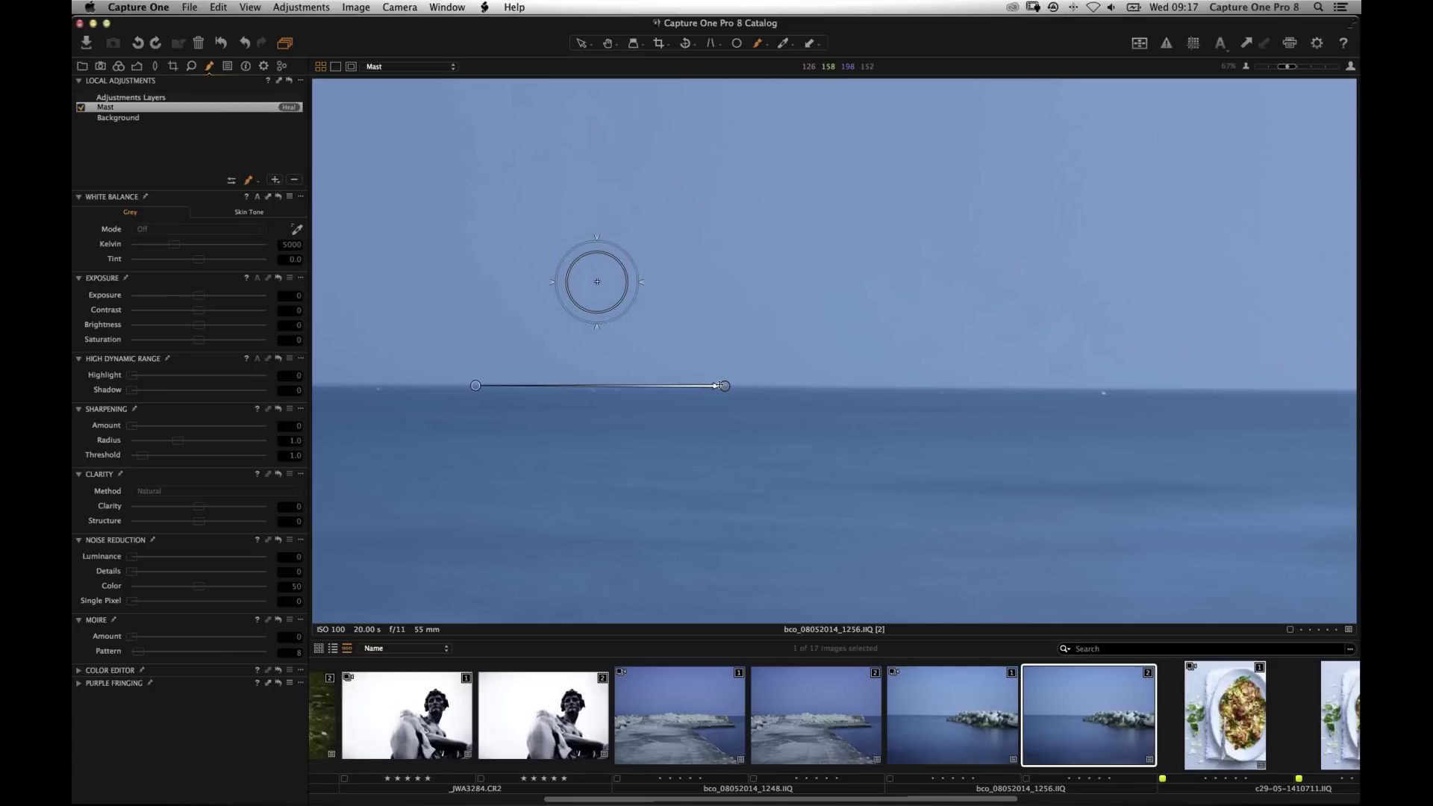
pyautogui.moveTo(722, 385); pyautogui.dragTo(723, 387)
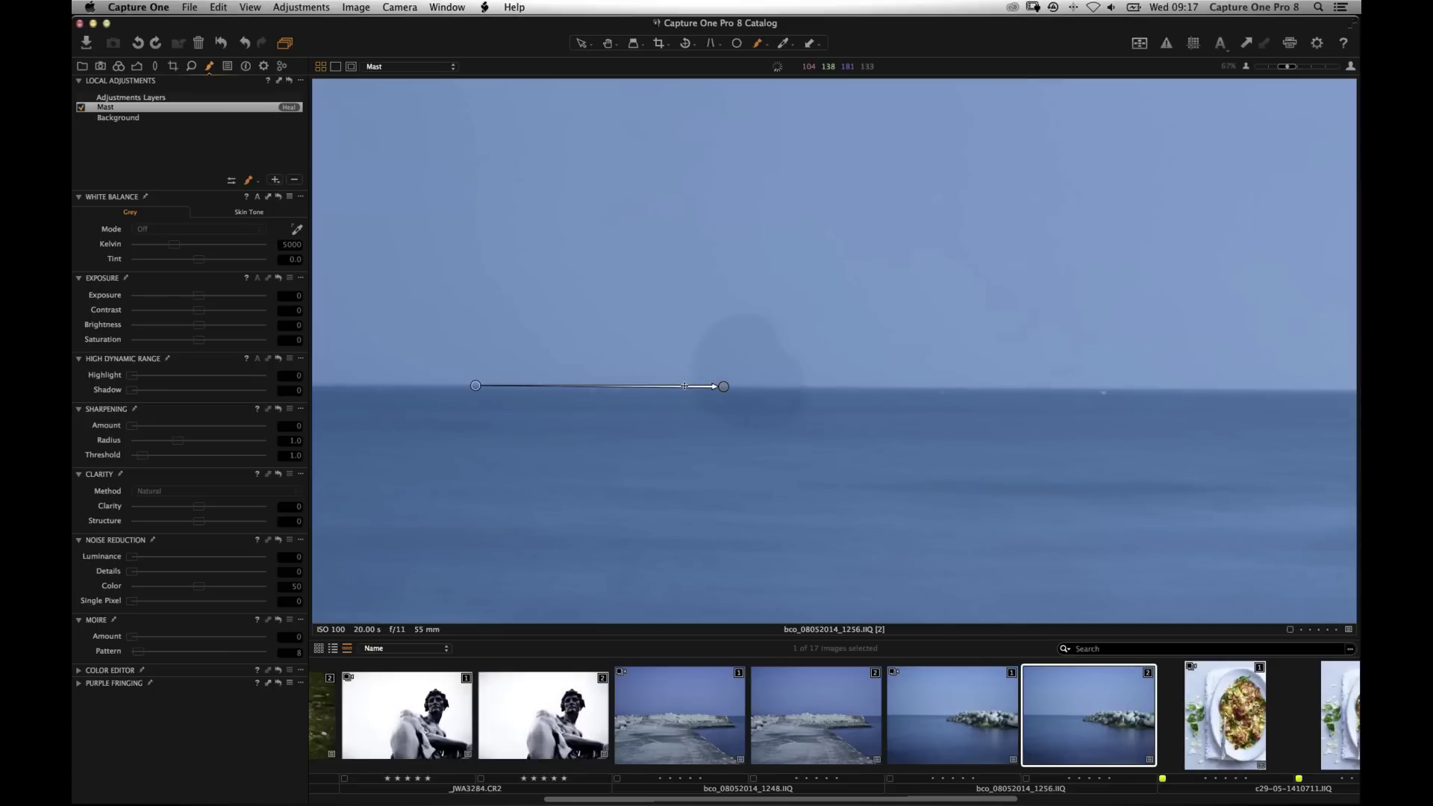
# Switch the Mast layer to Clone to compare the repair, and return it to Heal.
pyautogui.rightClick(252, 108)
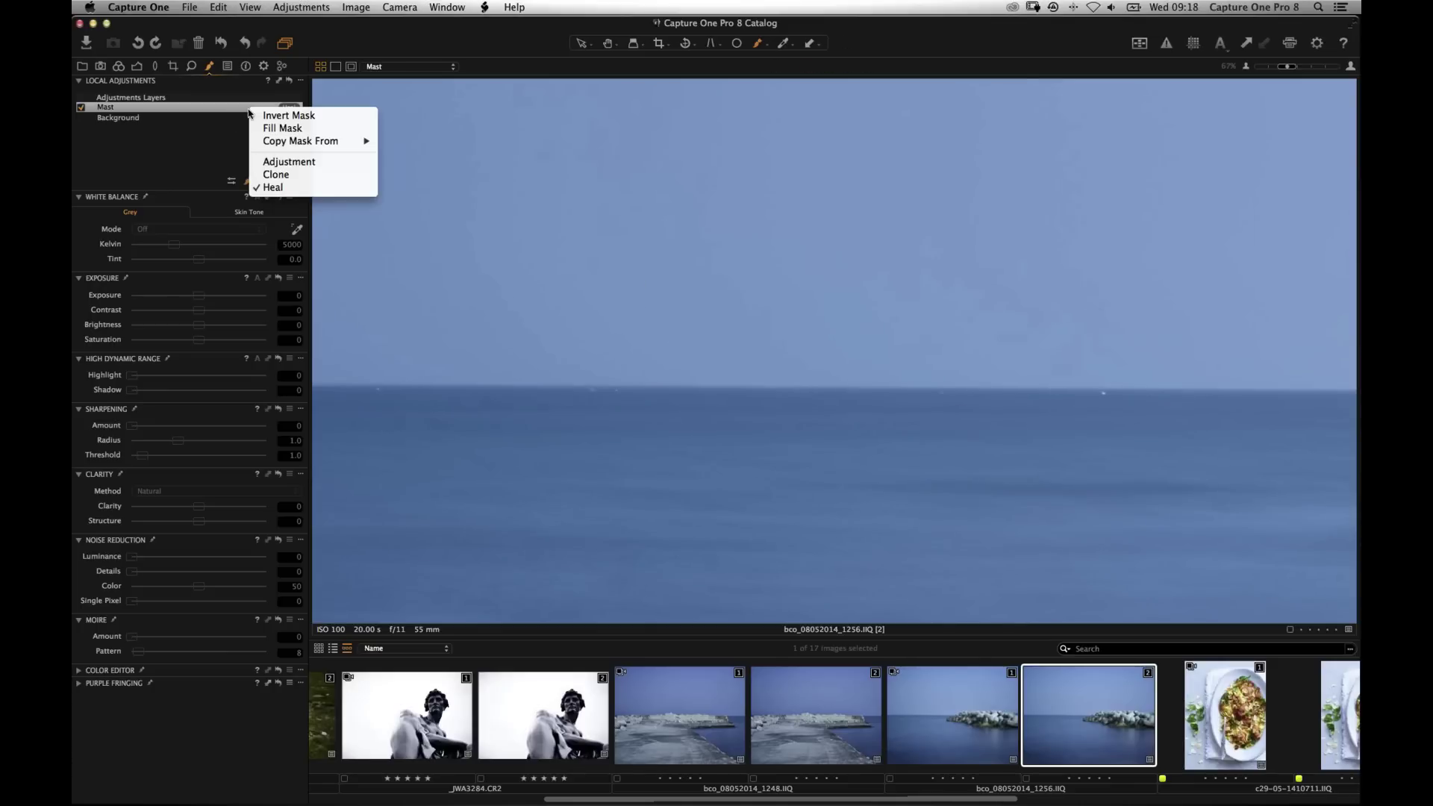
pyautogui.click(271, 178)
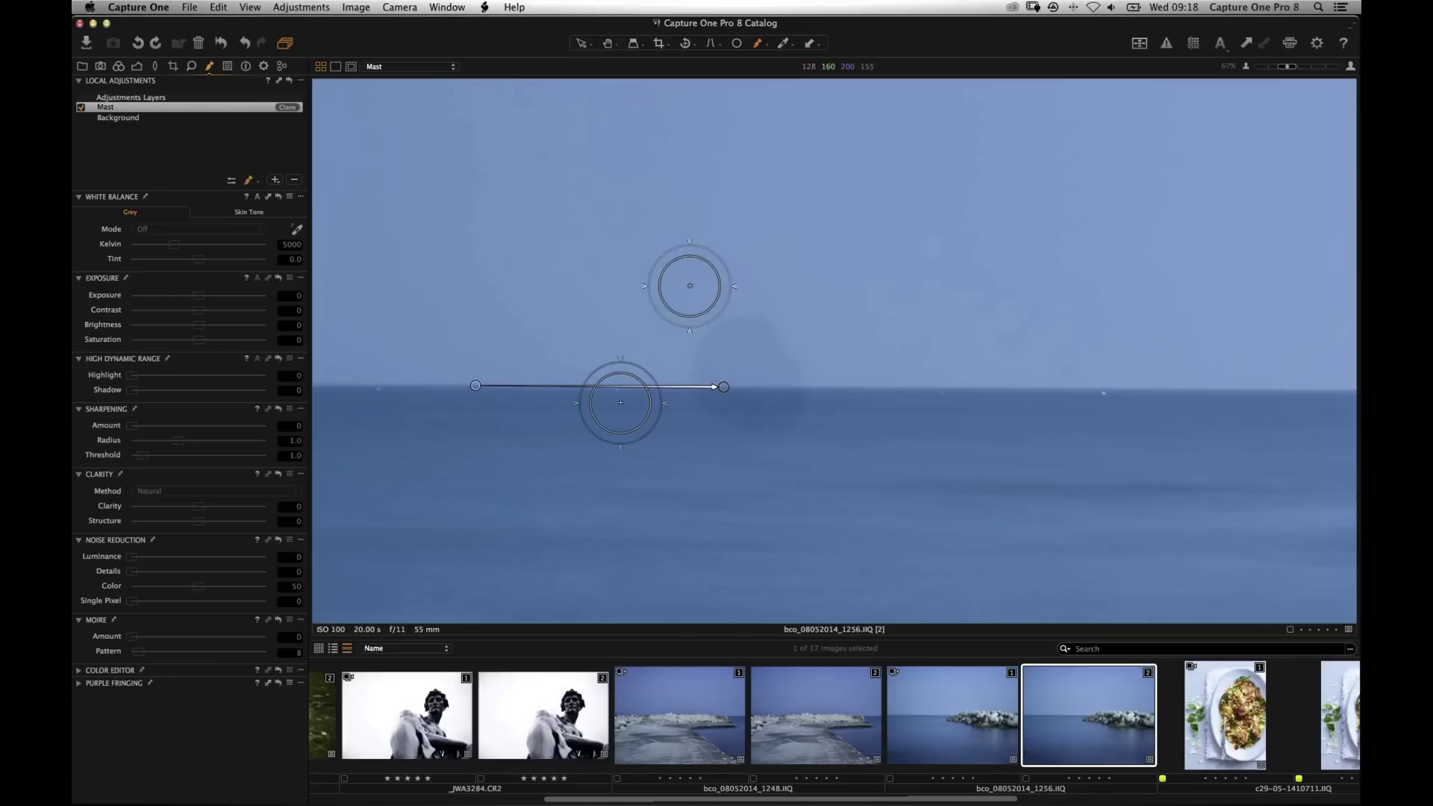
pyautogui.rightClick(240, 107)
pyautogui.click(258, 182)
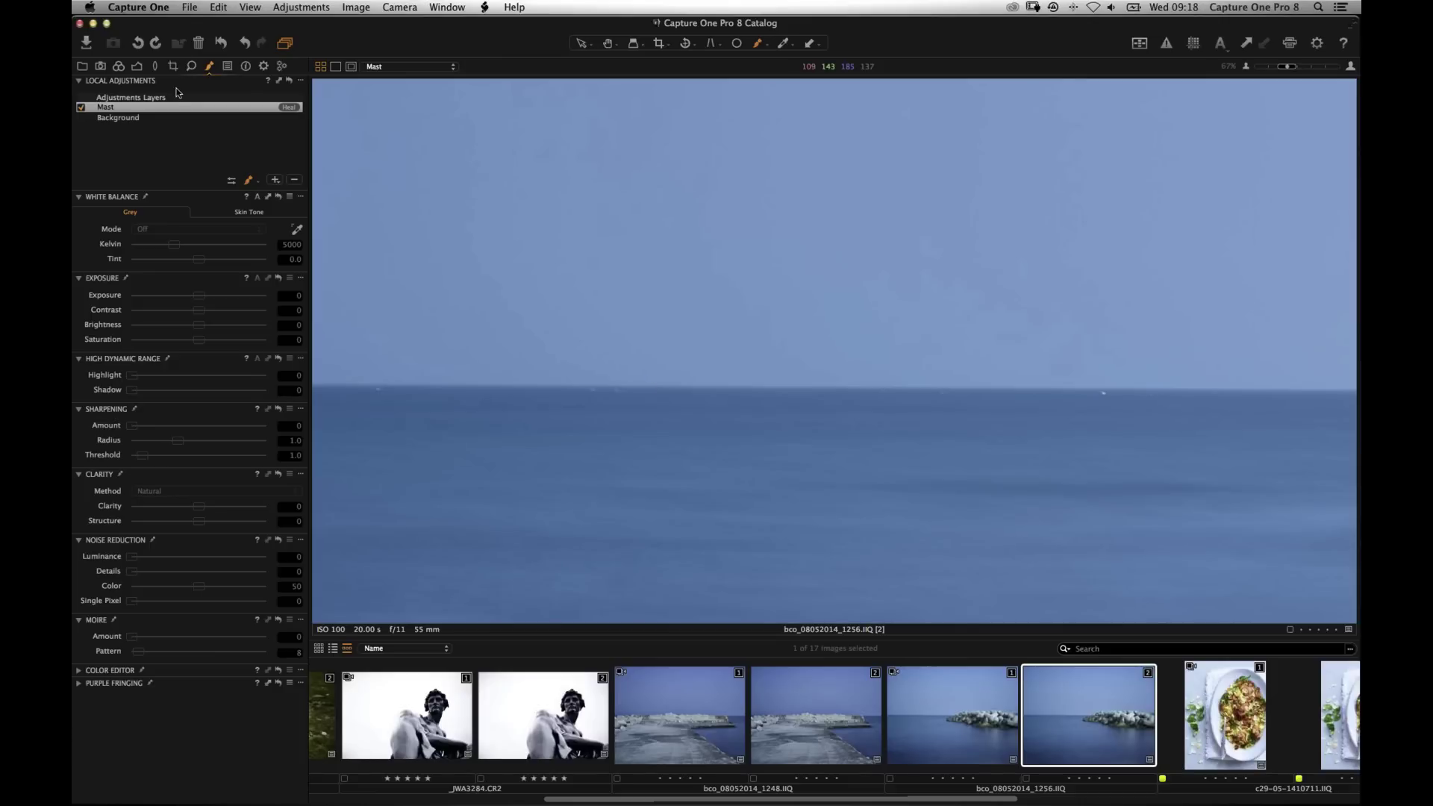
# Rotate the seascape to -4.11 and to 5.92 degrees to test the repair, and reset the rotation.
pyautogui.click(173, 66)
pyautogui.moveTo(191, 161); pyautogui.dragTo(191, 161)
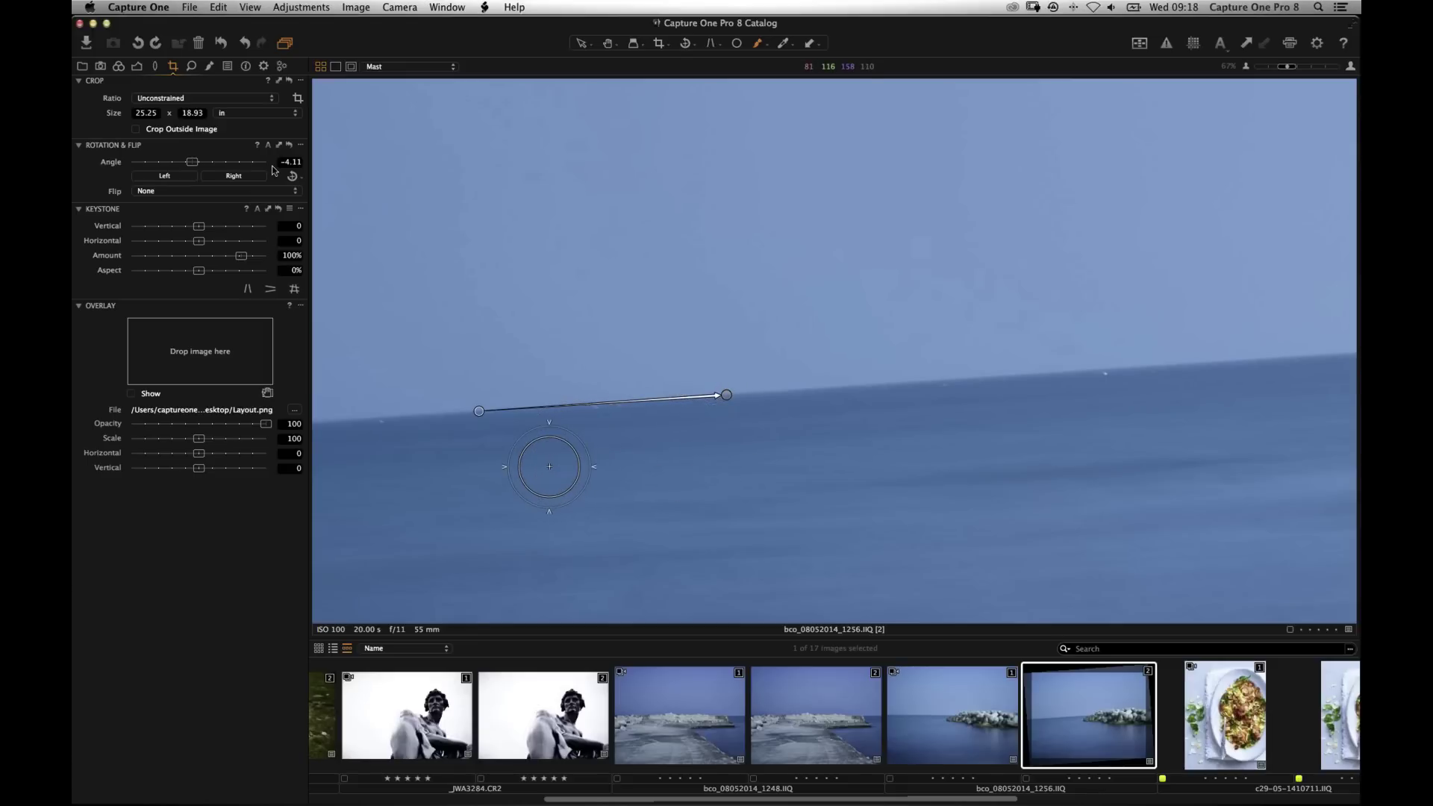
pyautogui.click(209, 164)
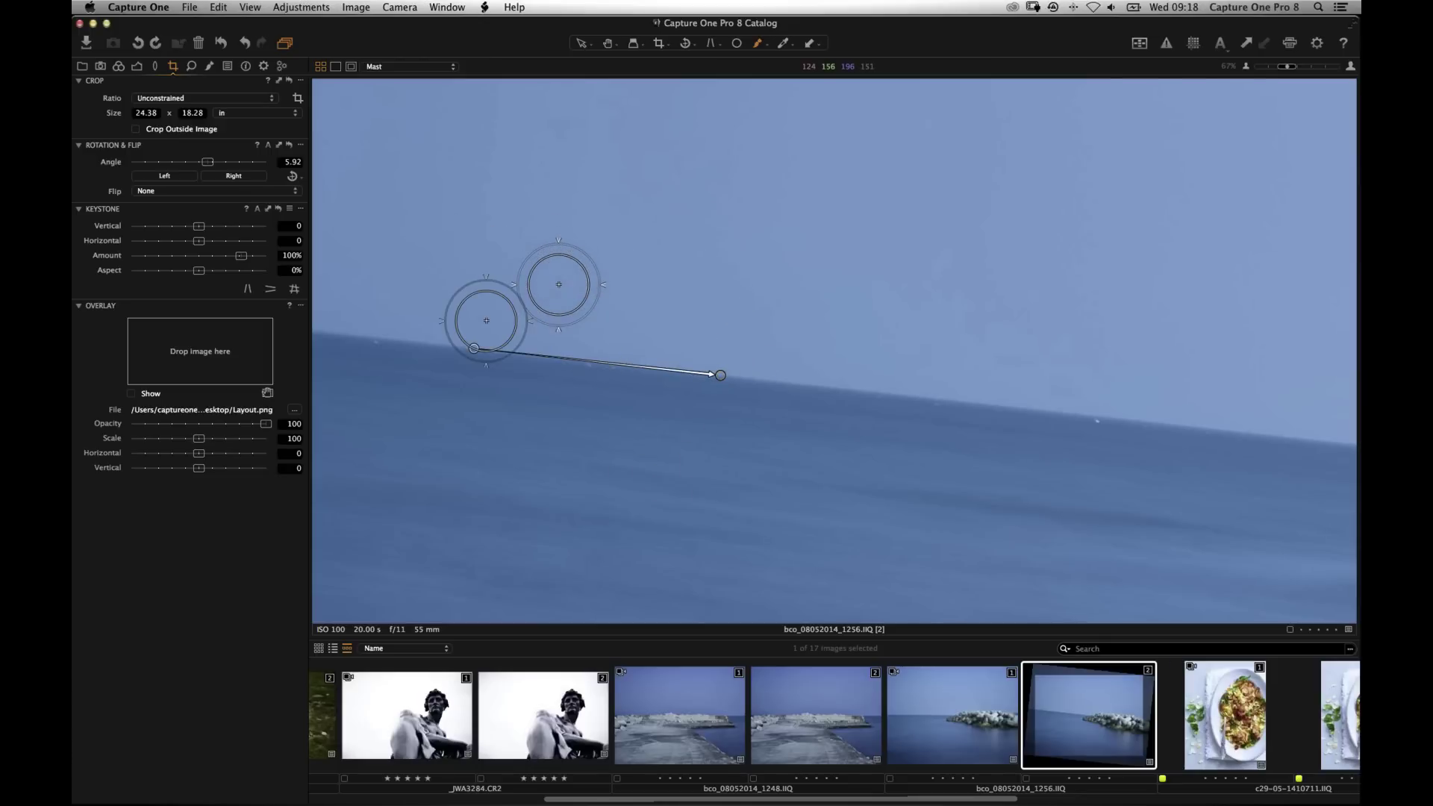
pyautogui.click(289, 145)
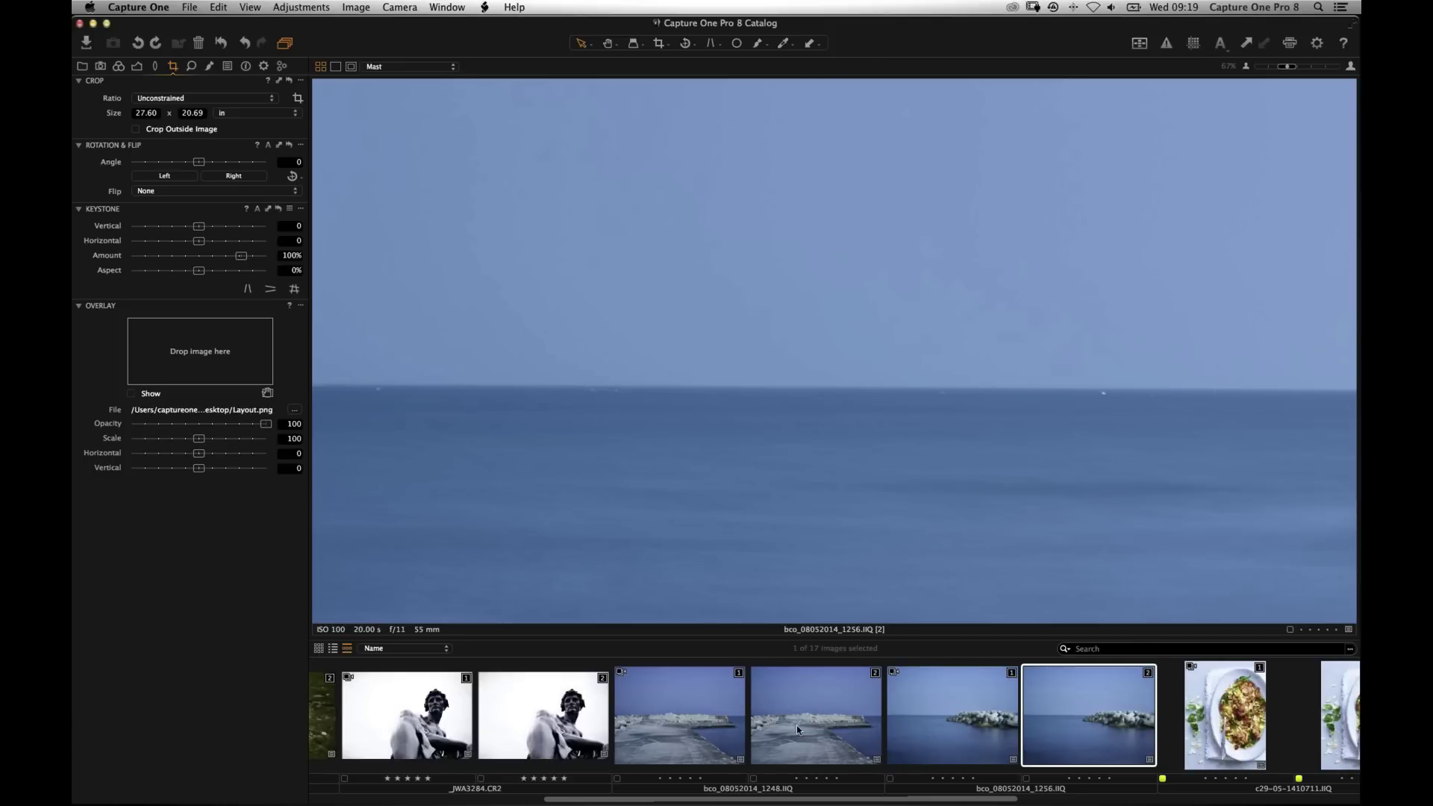
# Open variant 2 of the chard photo and bring the hole in the green leaf into view.
pyautogui.hscroll(5, 796, 724)
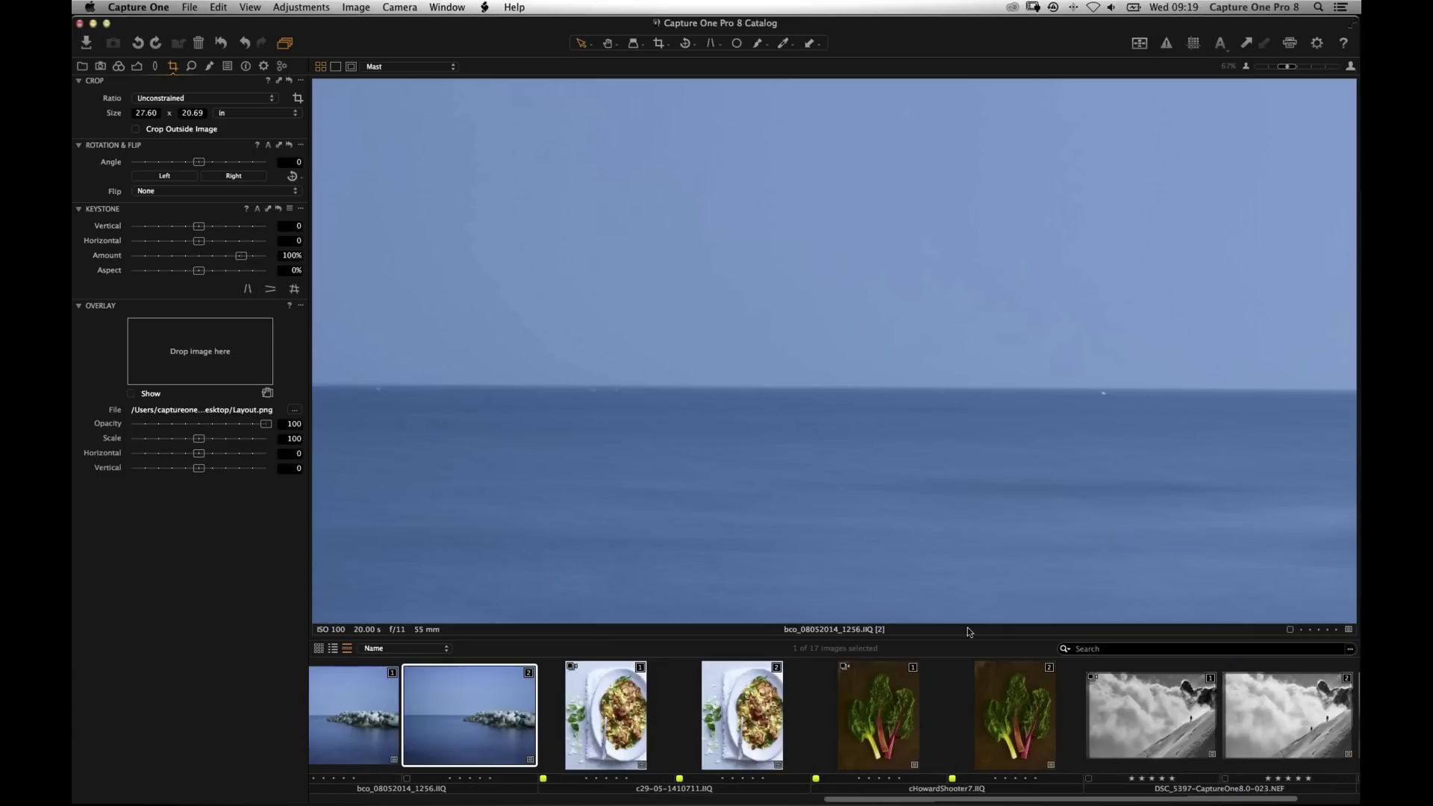
pyautogui.hscroll(2, 793, 700)
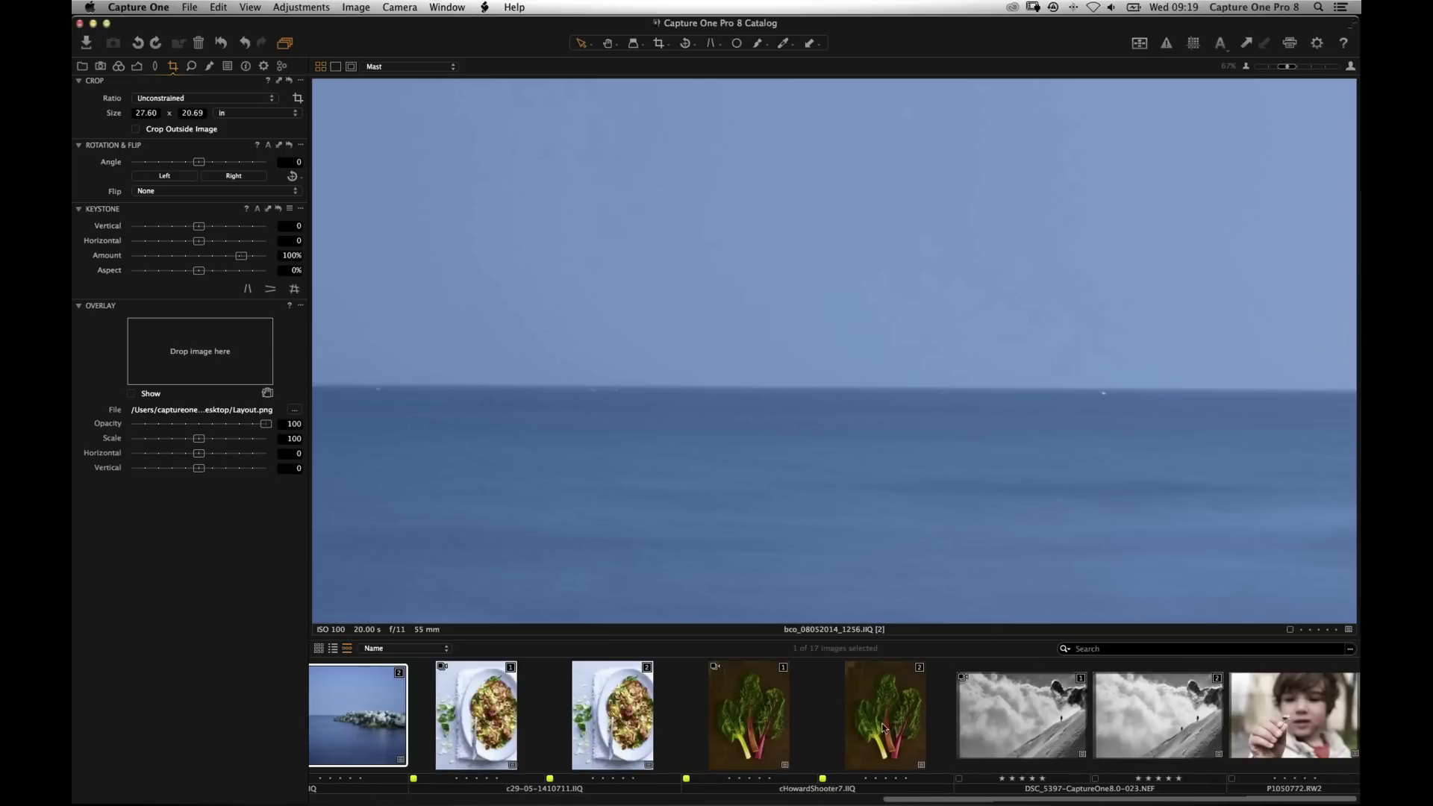
pyautogui.click(883, 728)
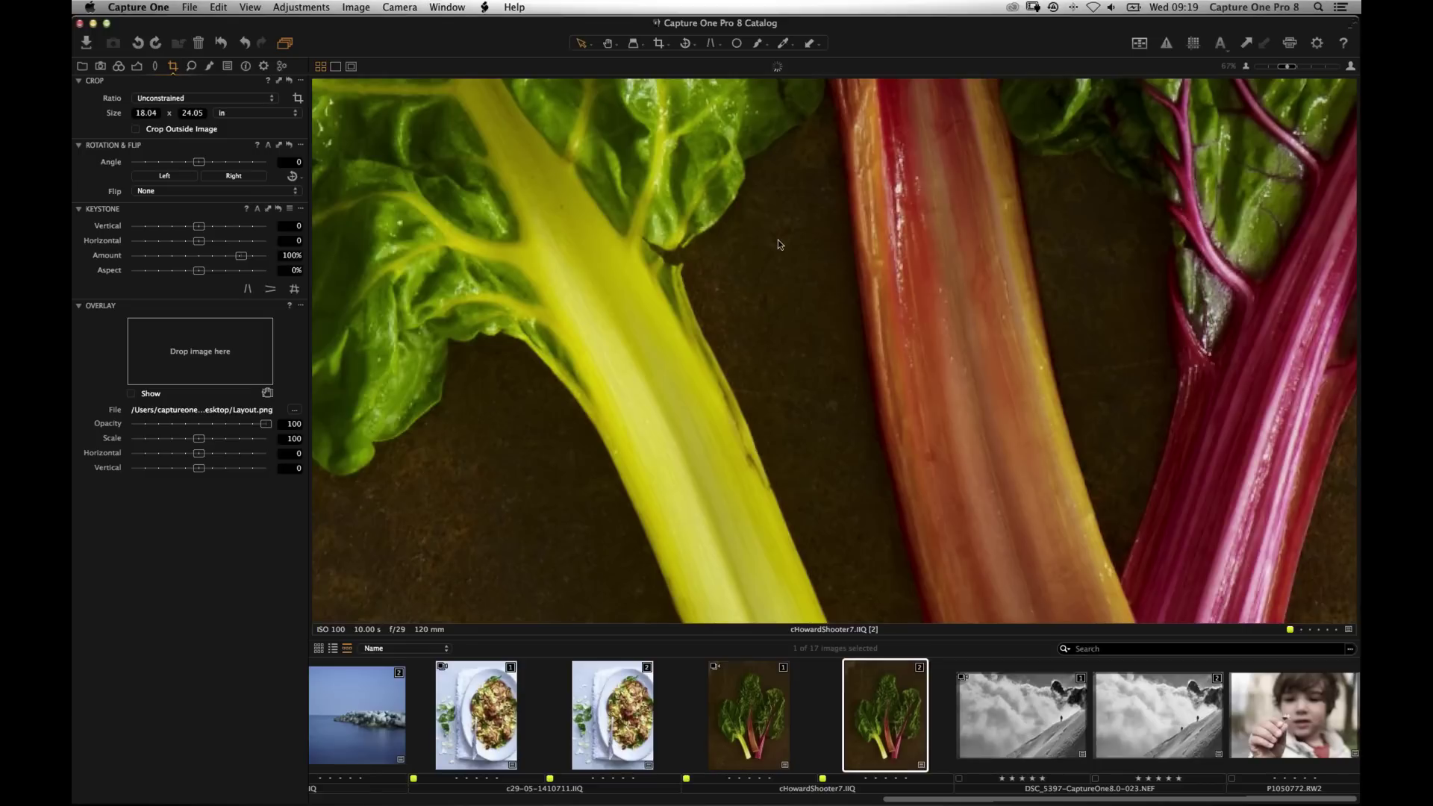
pyautogui.moveTo(897, 419); pyautogui.dragTo(1282, 691)
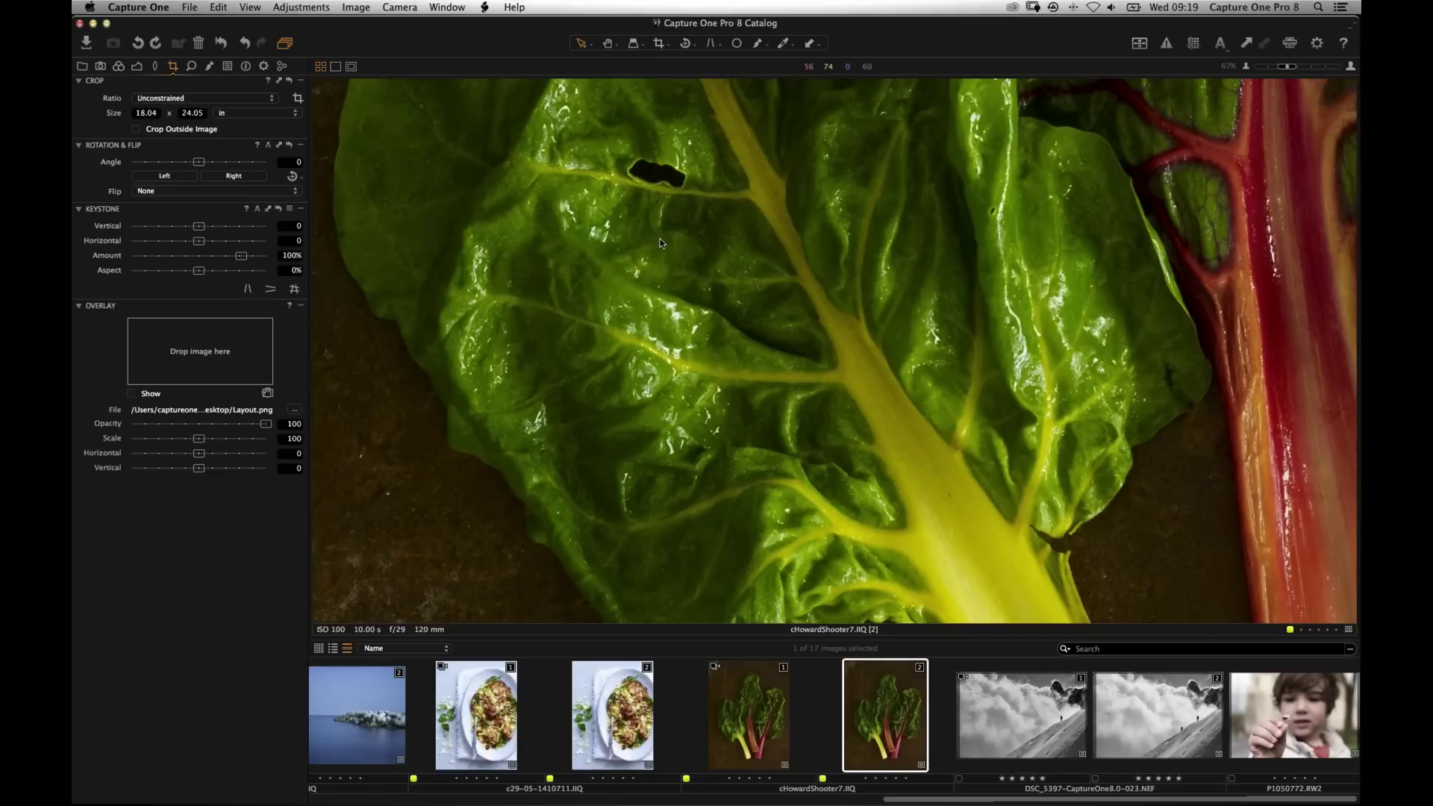
# Add a heal layer named Leaf hole to the chard photo.
pyautogui.click(212, 67)
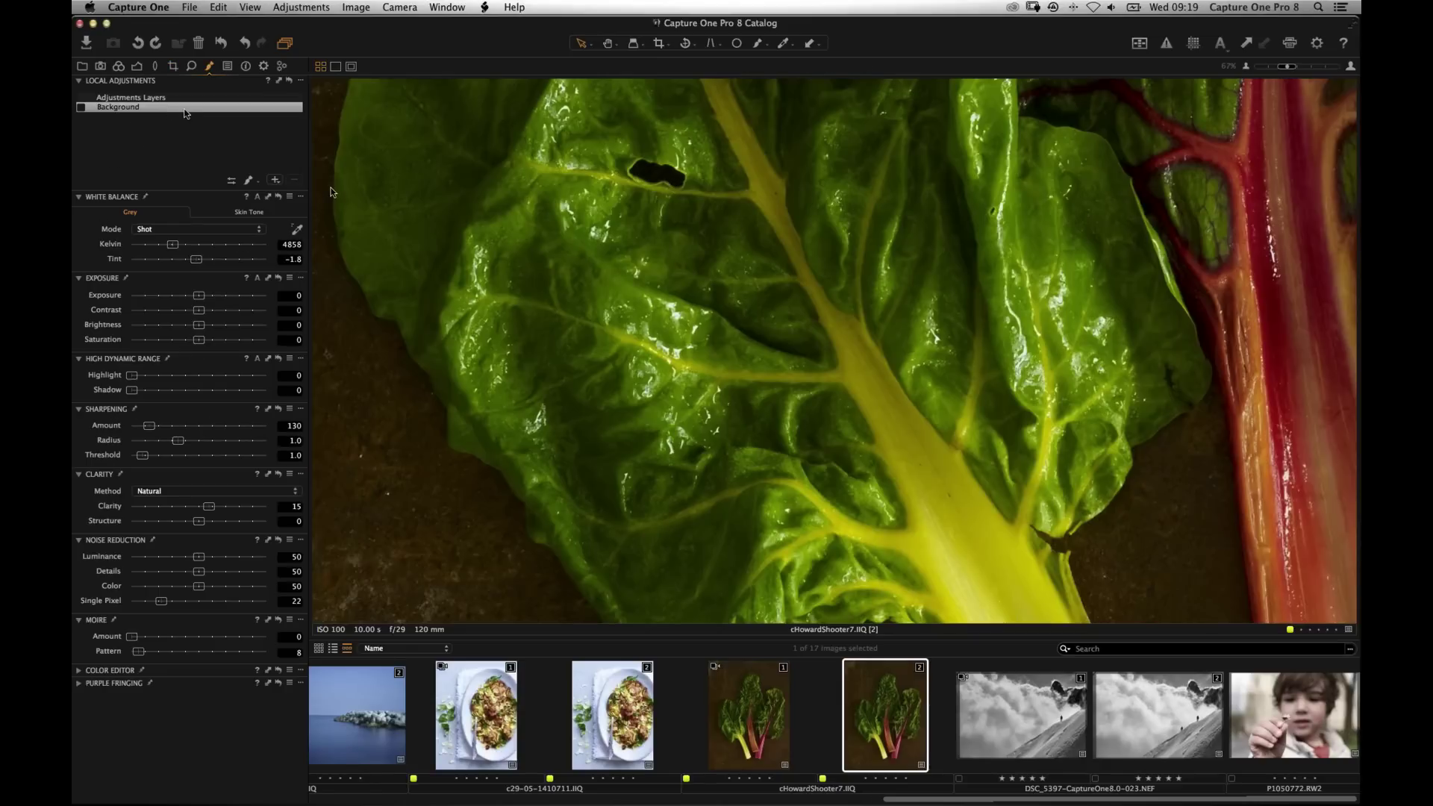
pyautogui.click(277, 181)
pyautogui.click(309, 209)
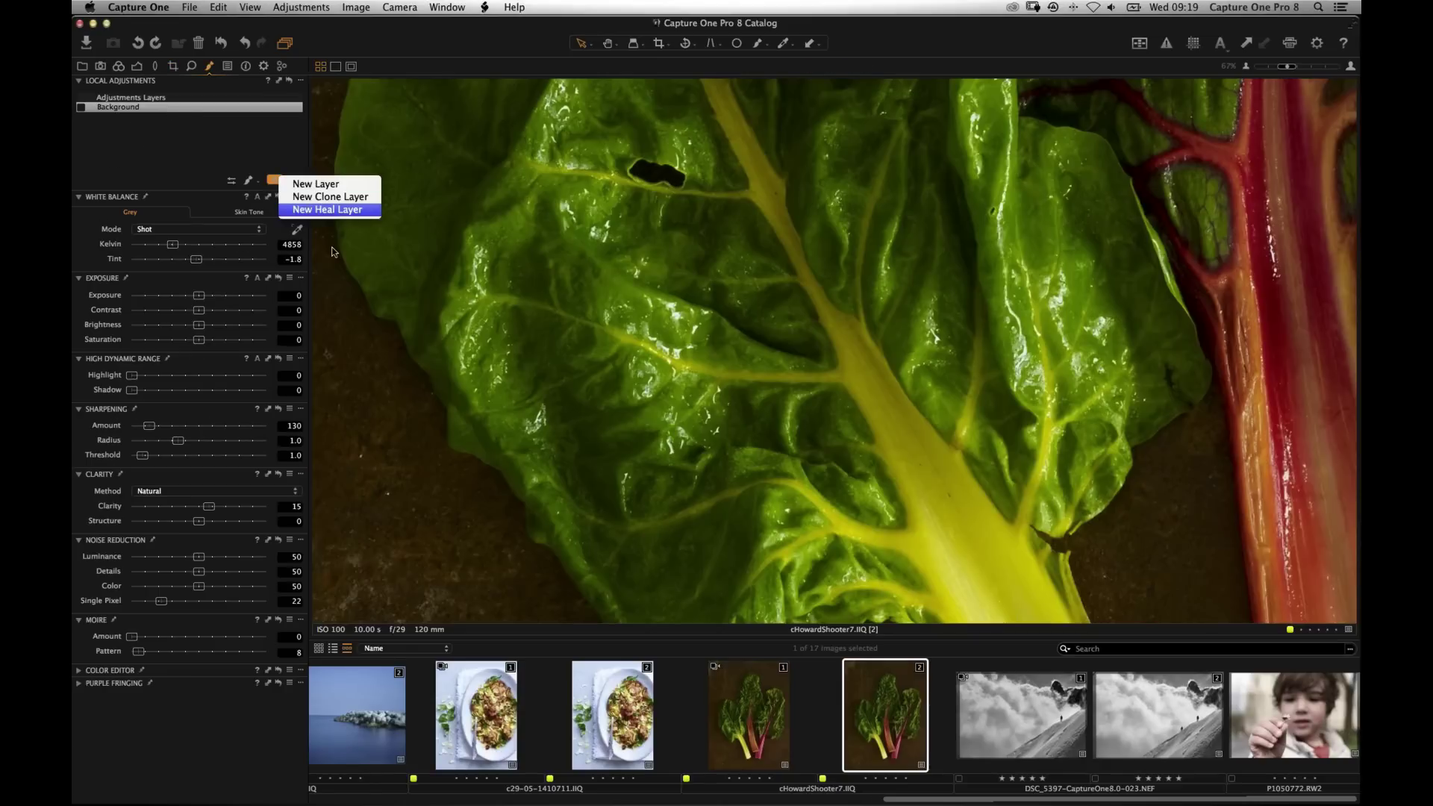
pyautogui.write('Le')
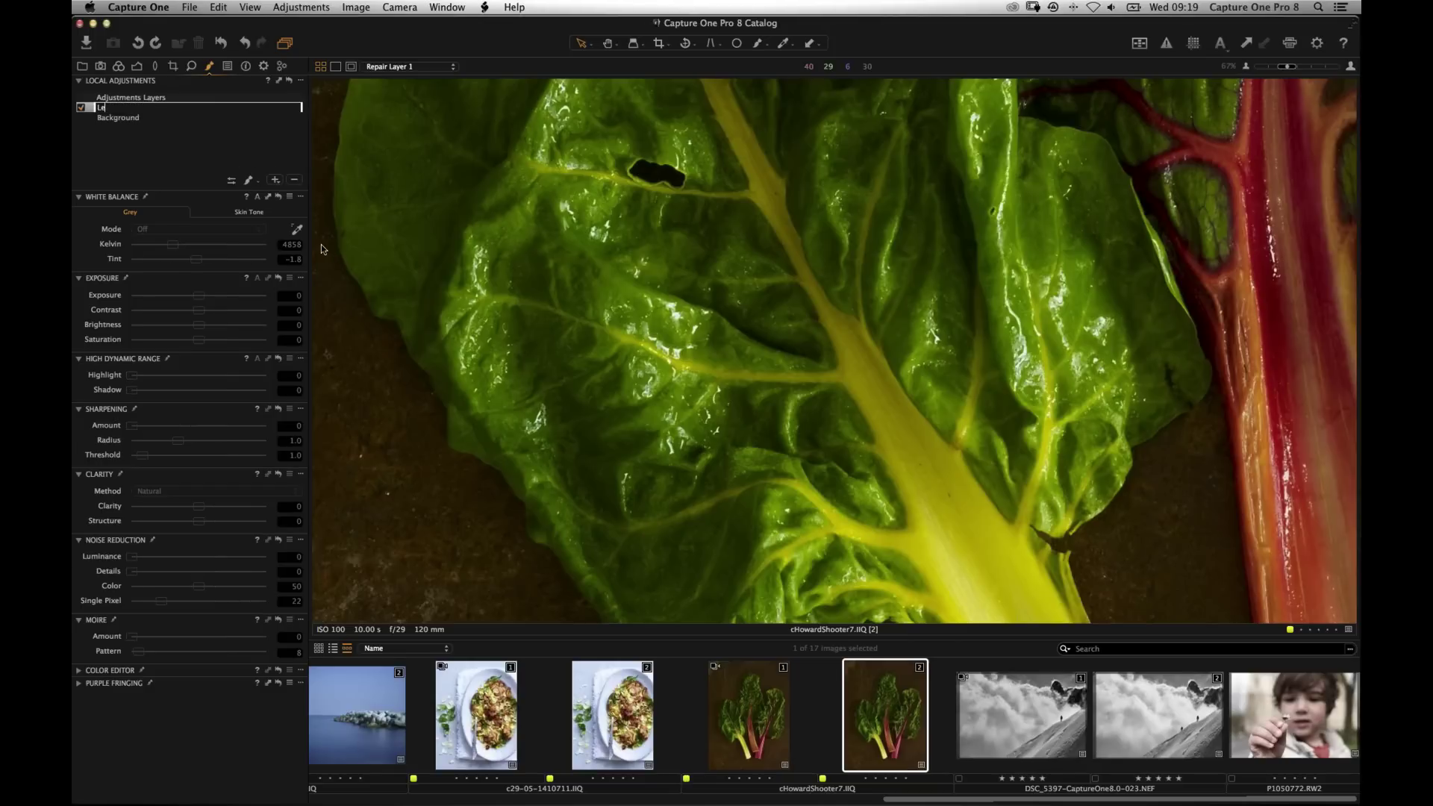
pyautogui.write('af hole')
pyautogui.press('Return')
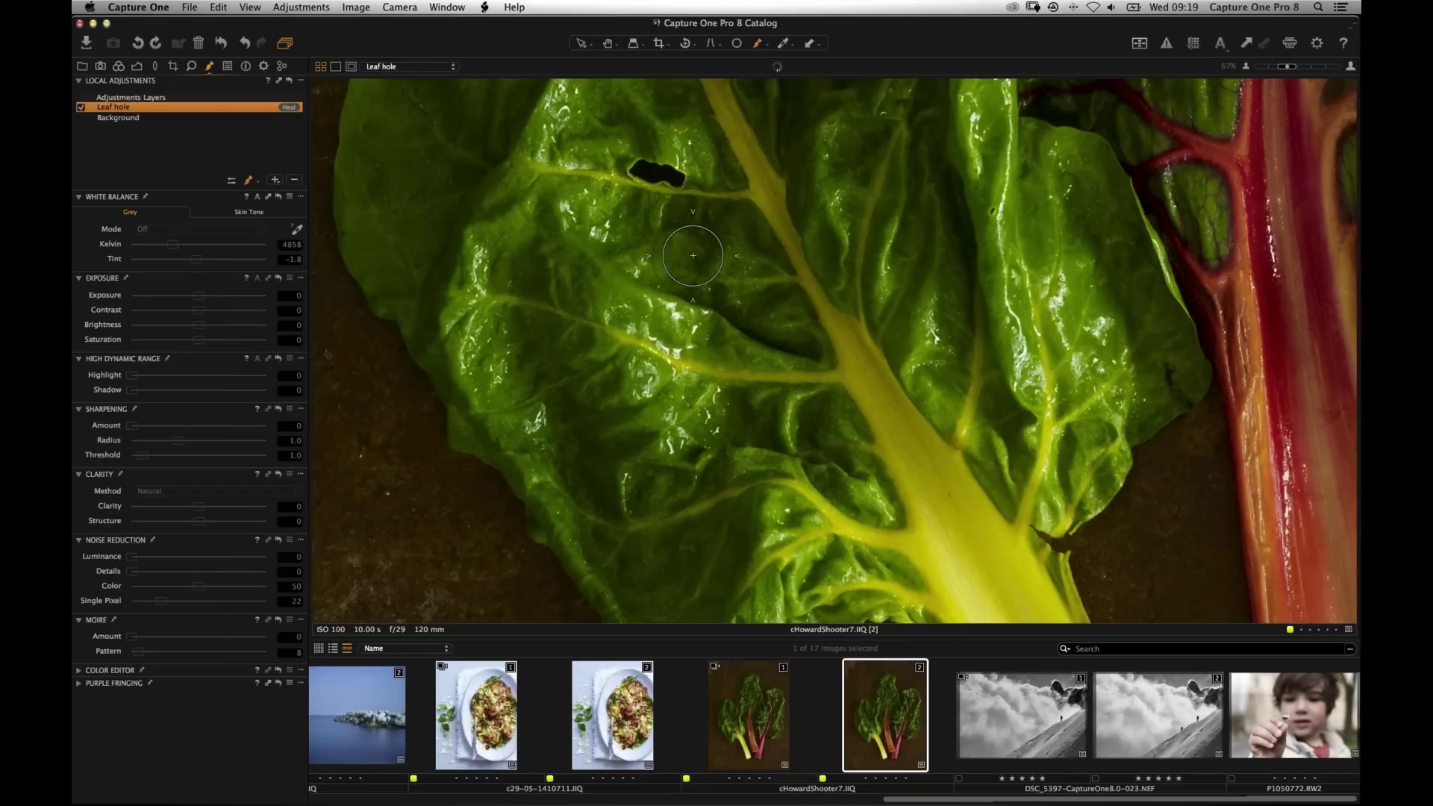
# Set a heal source lower on the same leaf, brush over the hole, and fine-tune the target point to align the vein.
pyautogui.keyDown('alt'); pyautogui.click(754, 269); pyautogui.keyUp('alt')
pyautogui.keyDown('alt'); pyautogui.click(788, 430); pyautogui.keyUp('alt')
pyautogui.keyDown('alt'); pyautogui.click(787, 430); pyautogui.keyUp('alt')
pyautogui.moveTo(674, 183)
pyautogui.mouseDown()
pyautogui.moveTo(634, 193)
pyautogui.moveTo(659, 172)
pyautogui.mouseUp()
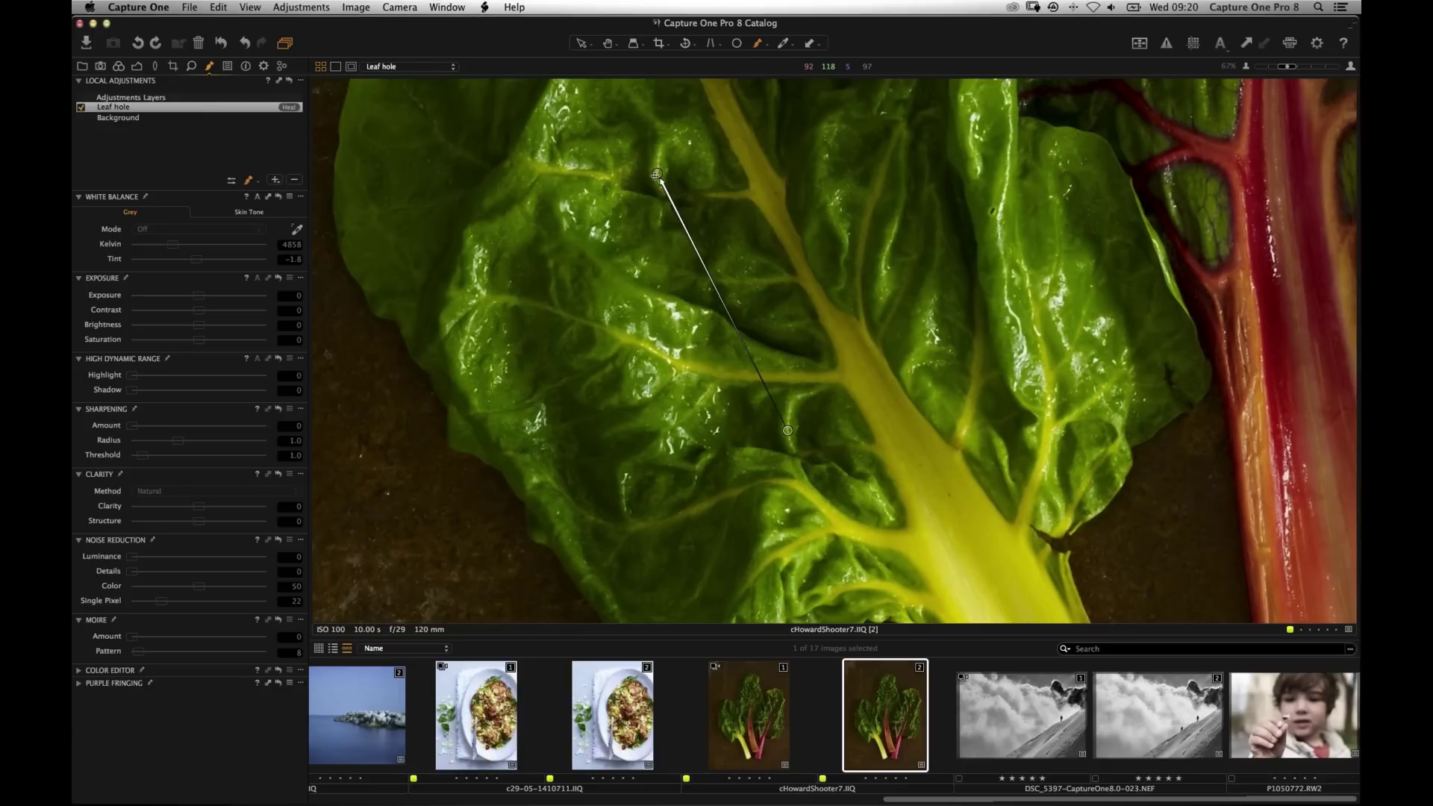
pyautogui.moveTo(656, 175); pyautogui.dragTo(656, 180)
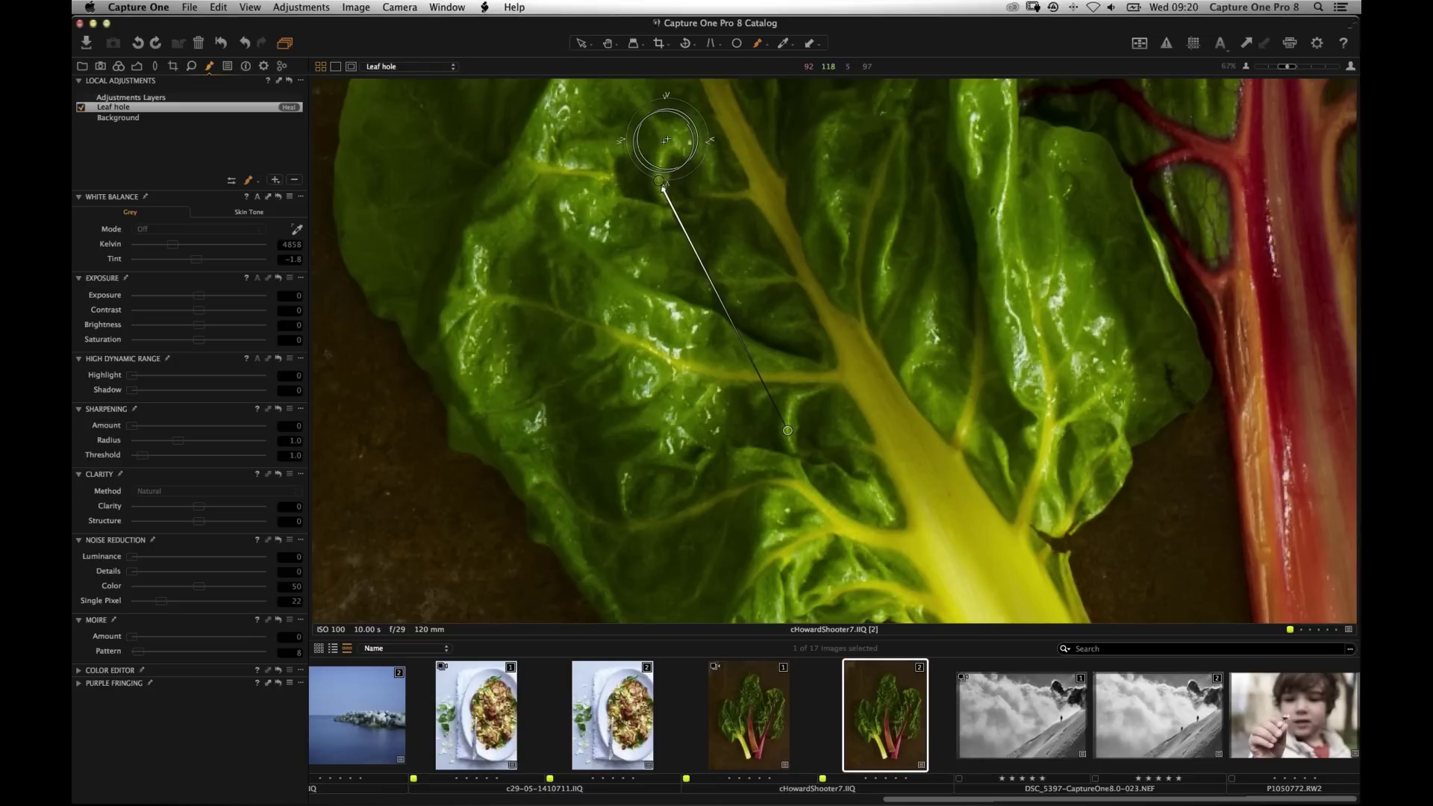
# With a smaller eraser, trim the heal mask along the leaf vein below the hole, and check the mask overlay.
pyautogui.moveTo(665, 147)
pyautogui.mouseDown()
pyautogui.moveTo(627, 187)
pyautogui.moveTo(682, 217)
pyautogui.moveTo(633, 230)
pyautogui.mouseUp()
pyautogui.press('e')
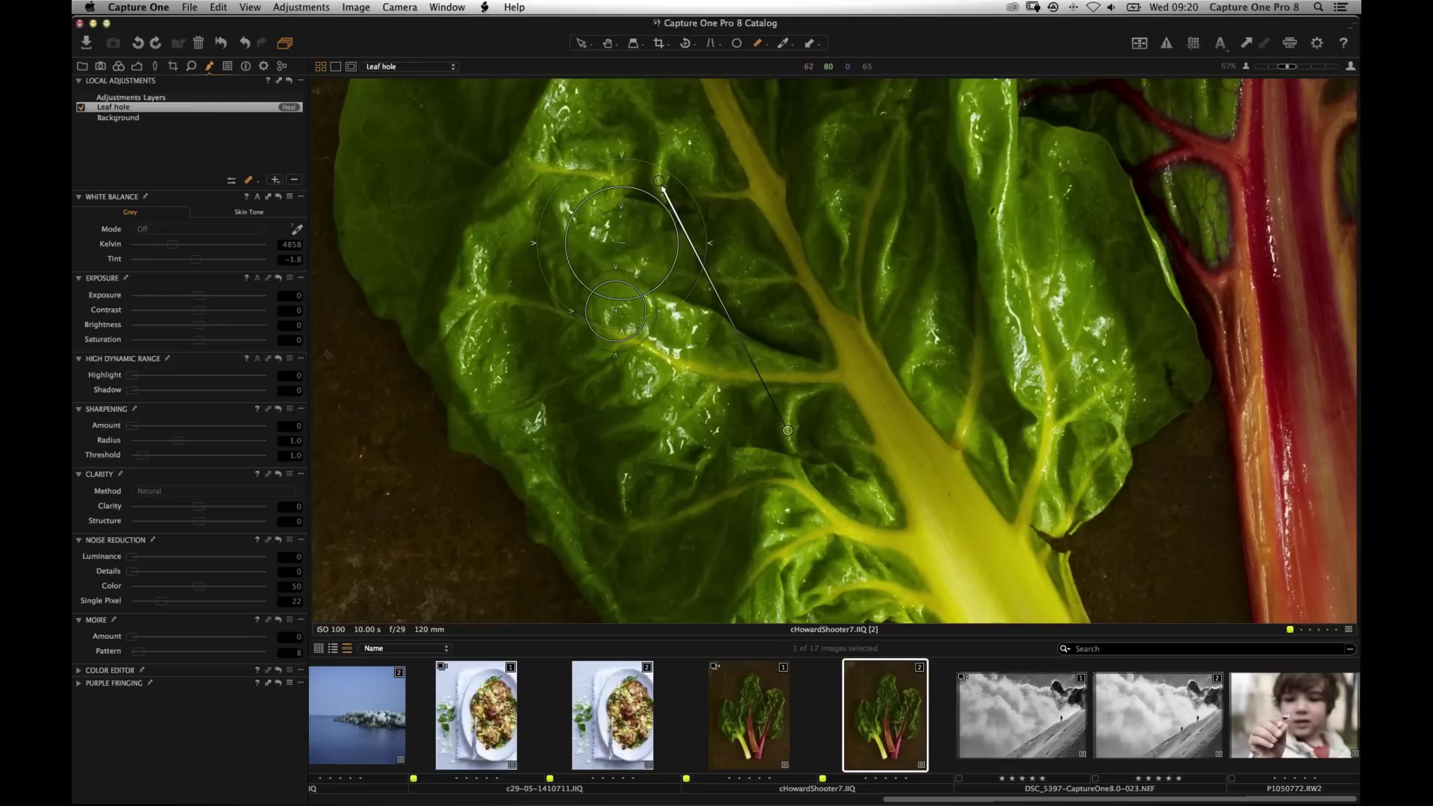
pyautogui.rightClick(562, 300)
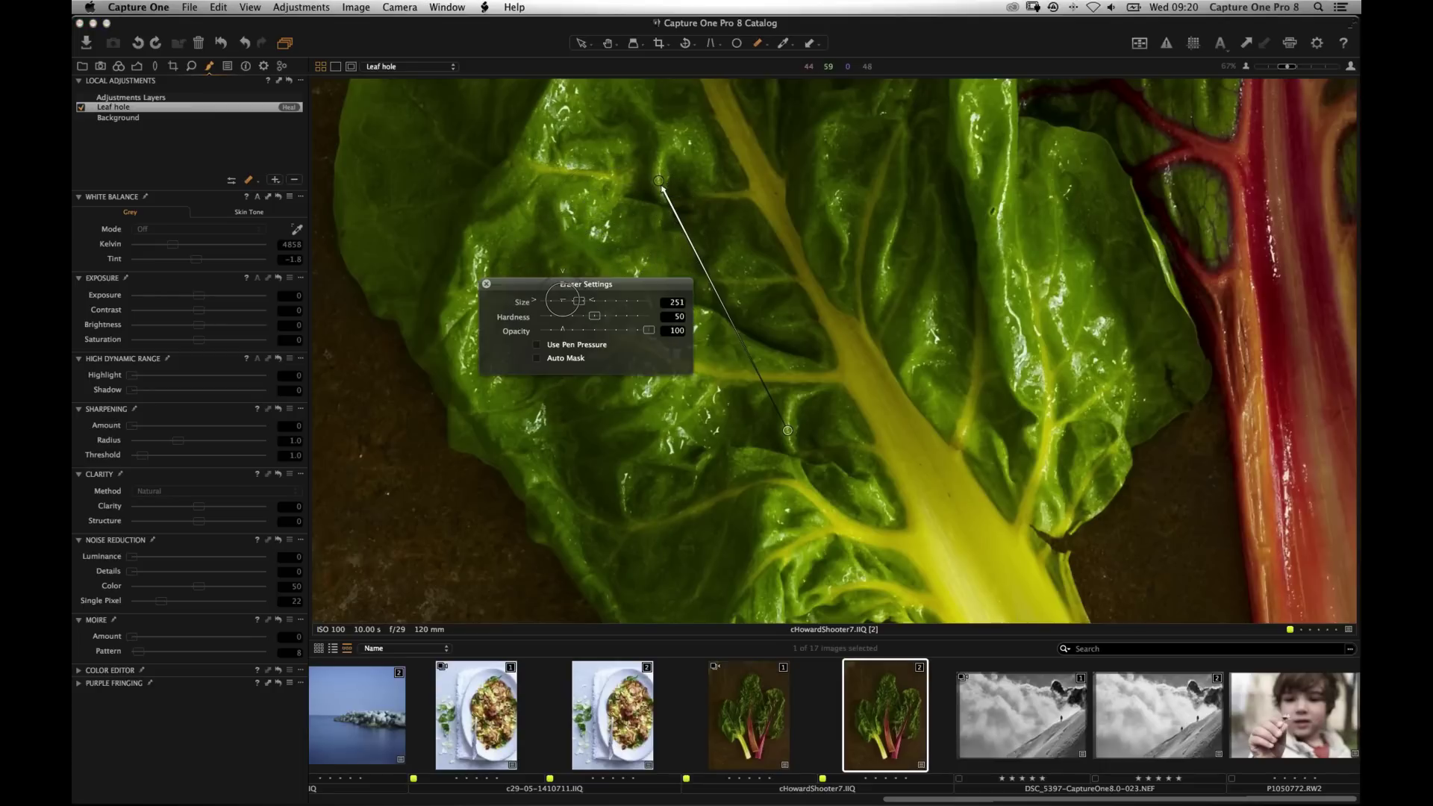
pyautogui.click(563, 301)
pyautogui.press('m')
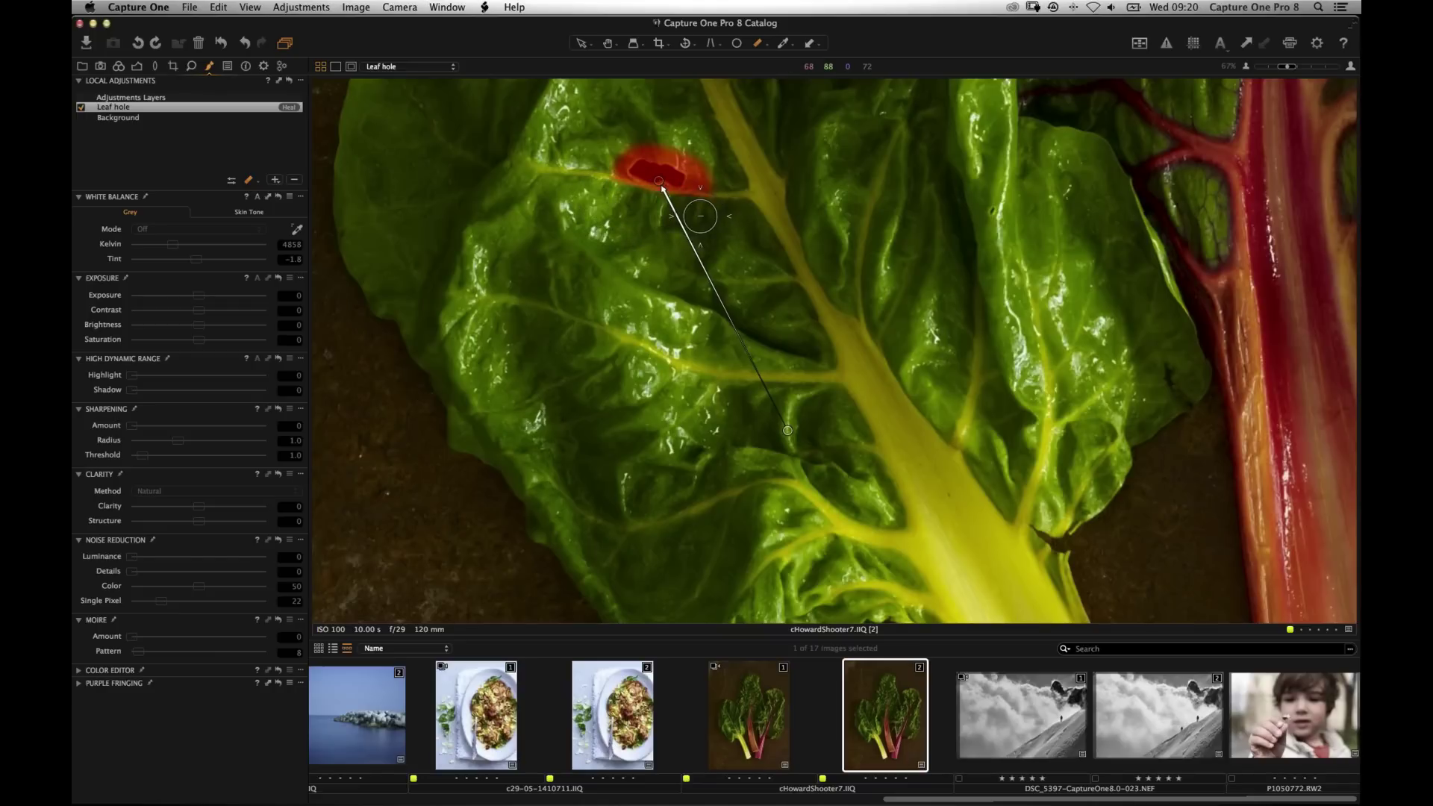
pyautogui.press('m')
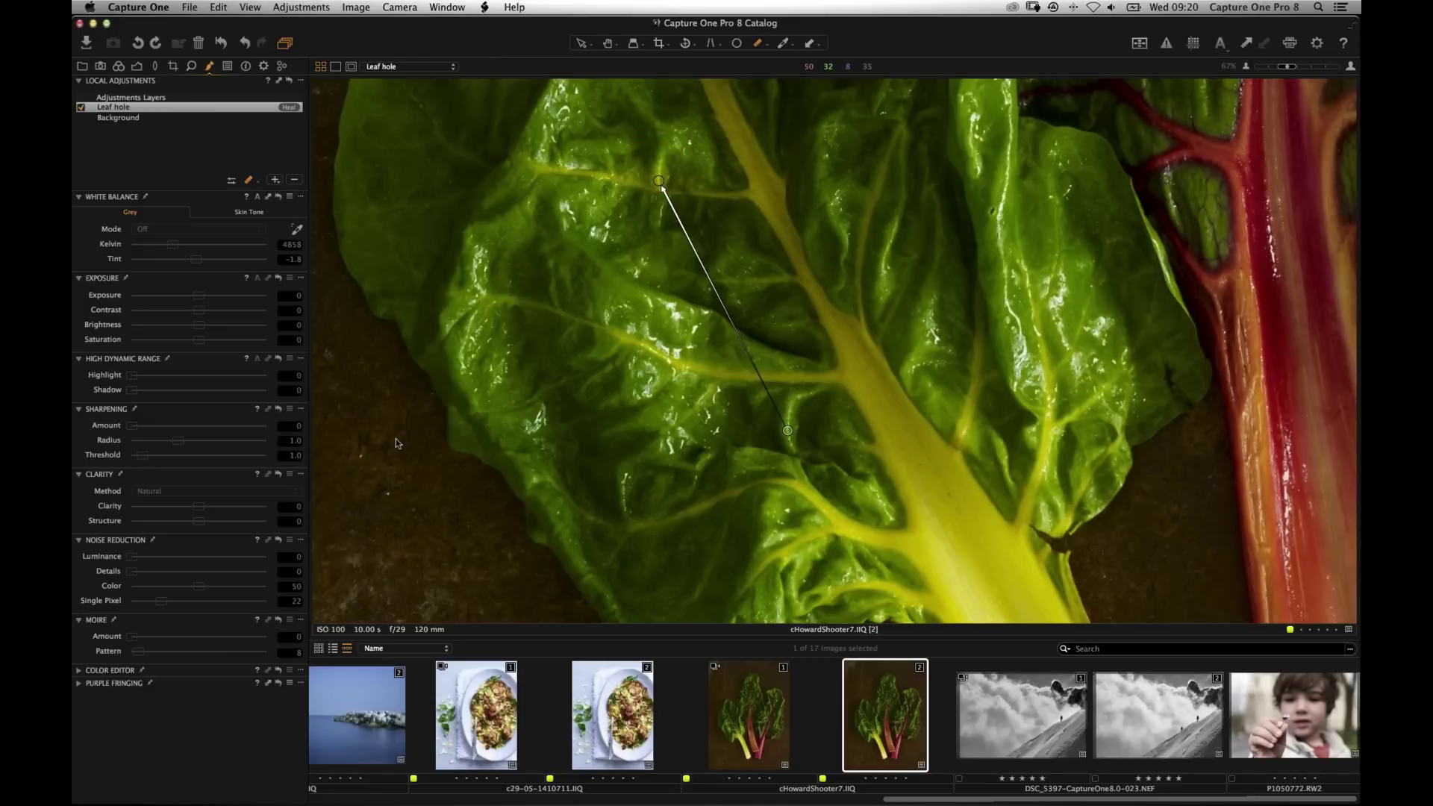
# Add a heal layer named Scratch for the pale scratch on the background beside the yellow-stemmed leaf.
pyautogui.press('v')
pyautogui.press('super+b')
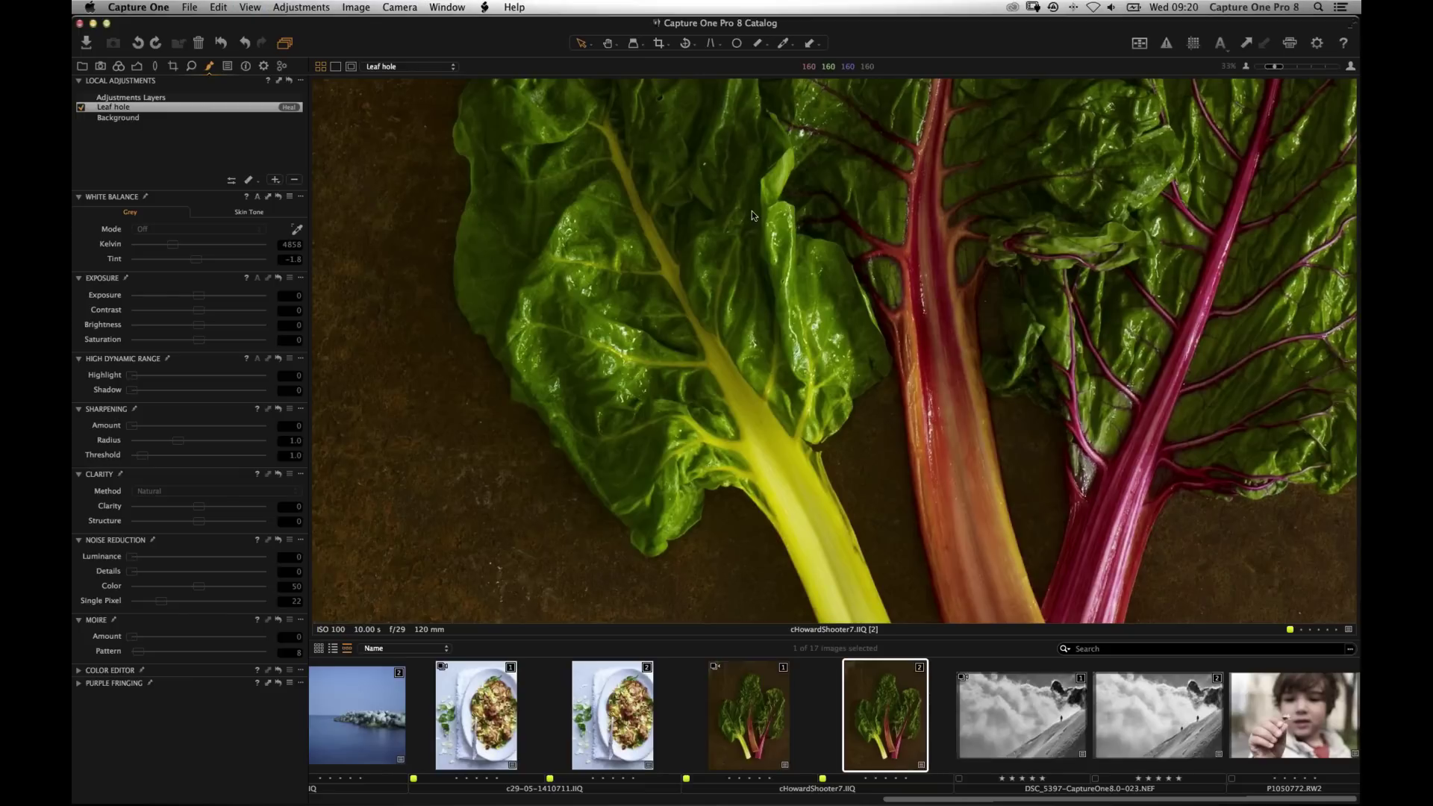
pyautogui.press('super+minus')
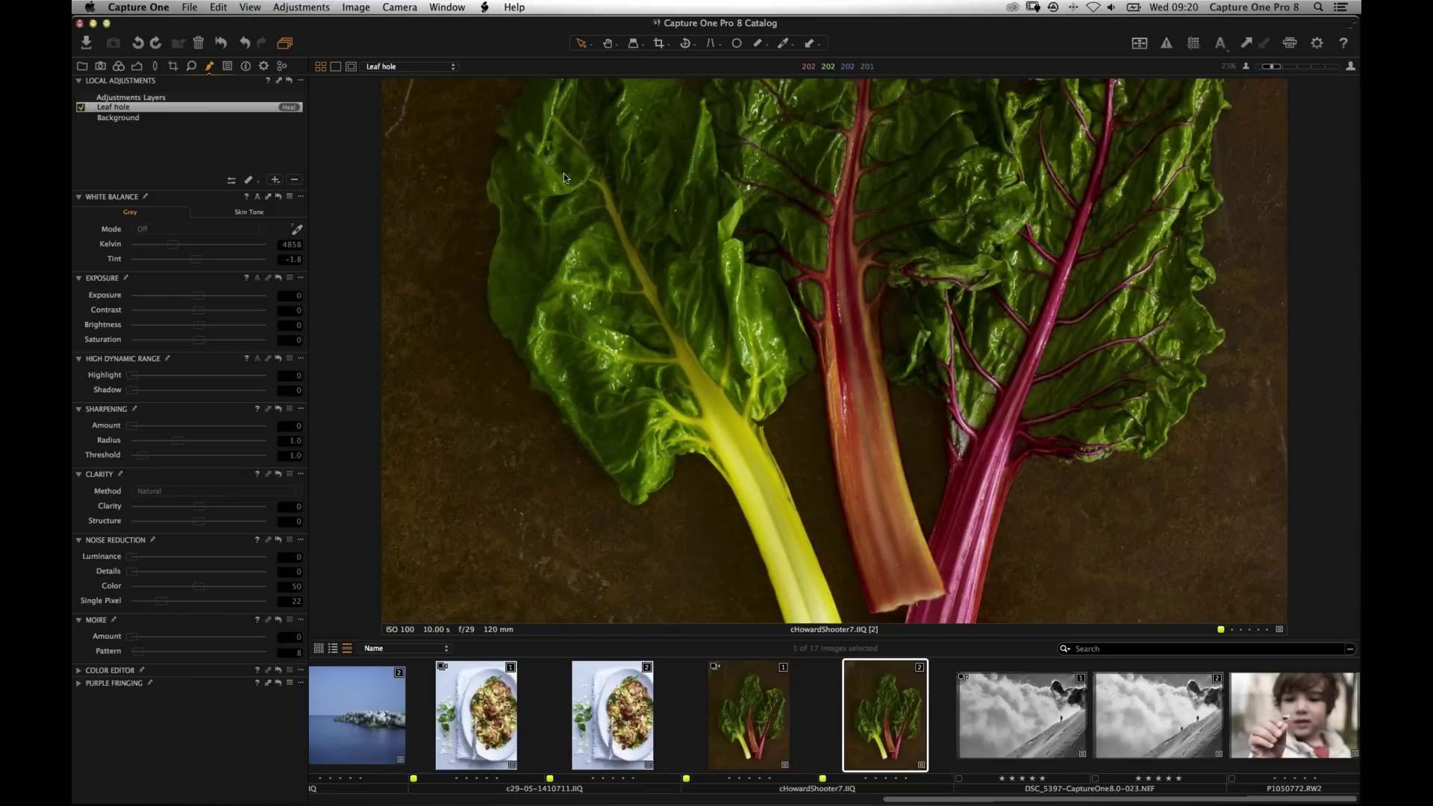
pyautogui.scroll(5, 536, 325)
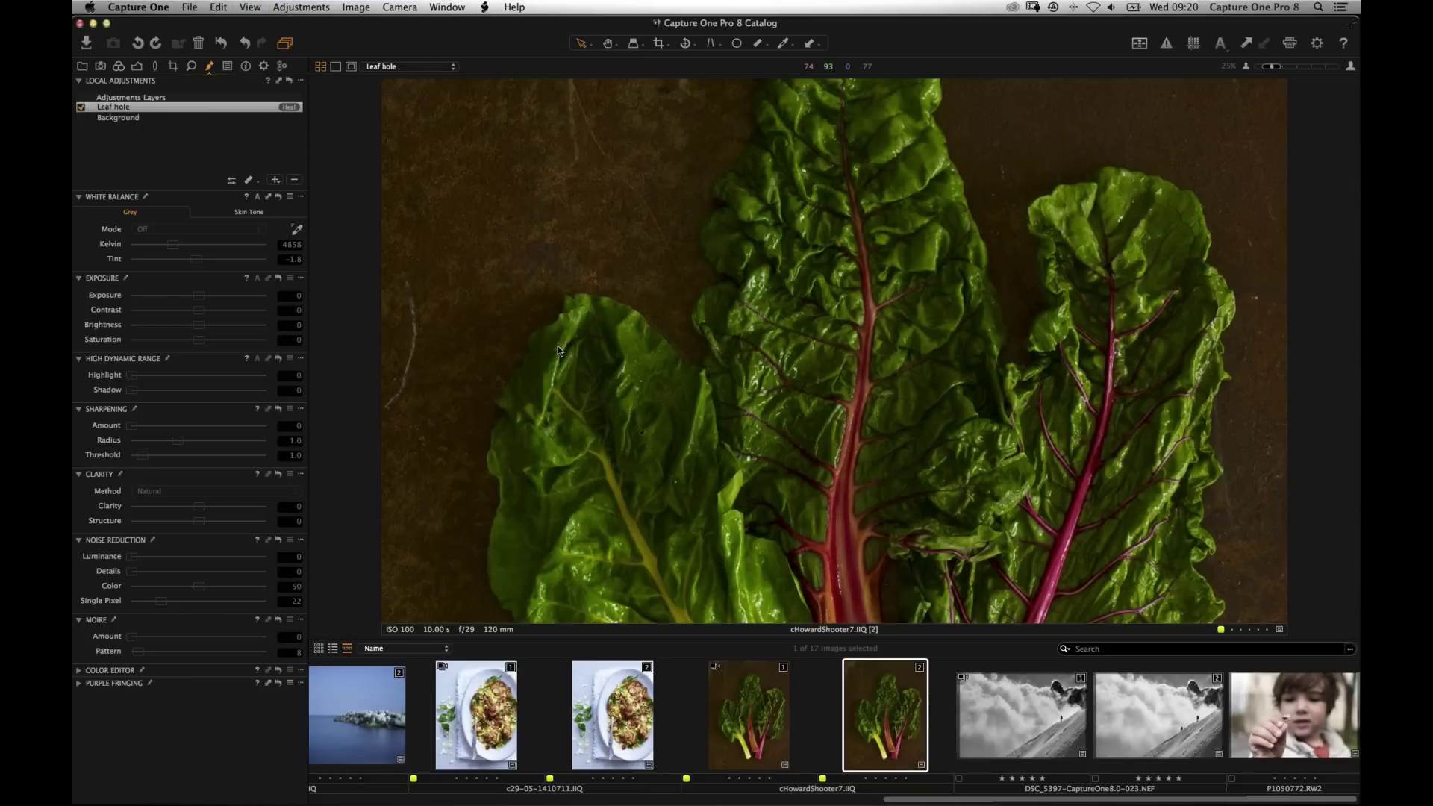
pyautogui.press('super+plus')
pyautogui.press('super+plus')
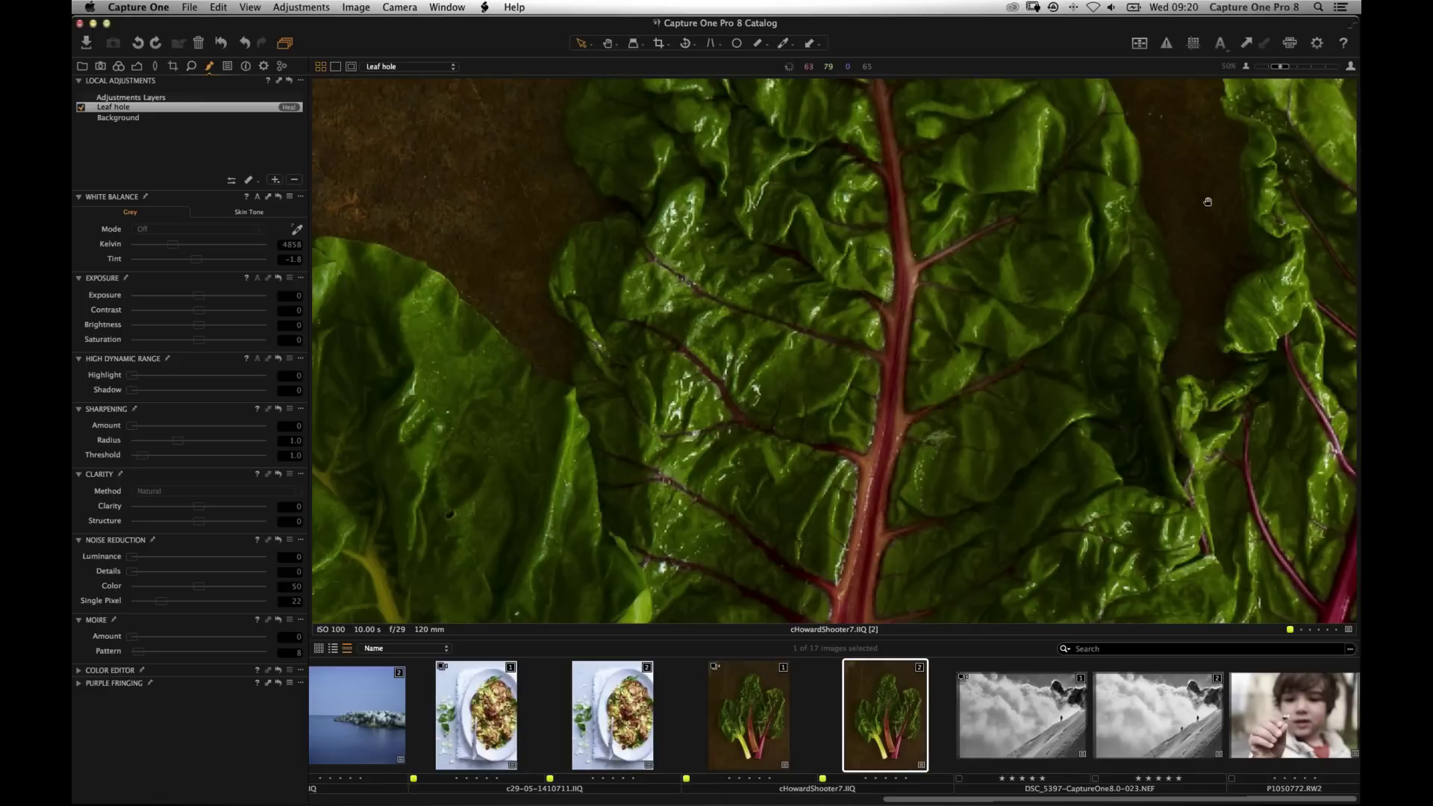
pyautogui.hscroll(-5, 604, 303)
pyautogui.scroll(5, 604, 303)
pyautogui.click(275, 180)
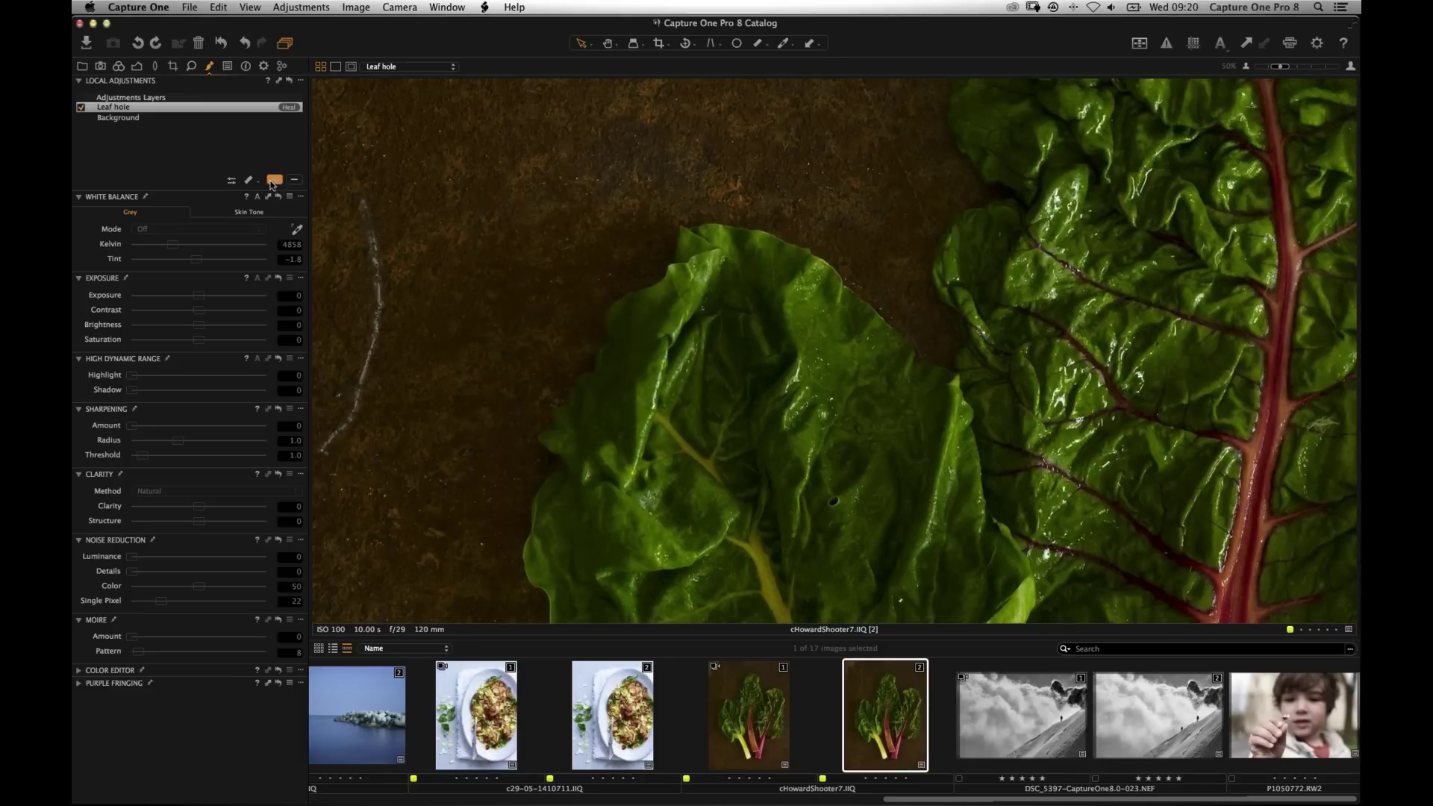
pyautogui.click(323, 261)
pyautogui.write('Scr')
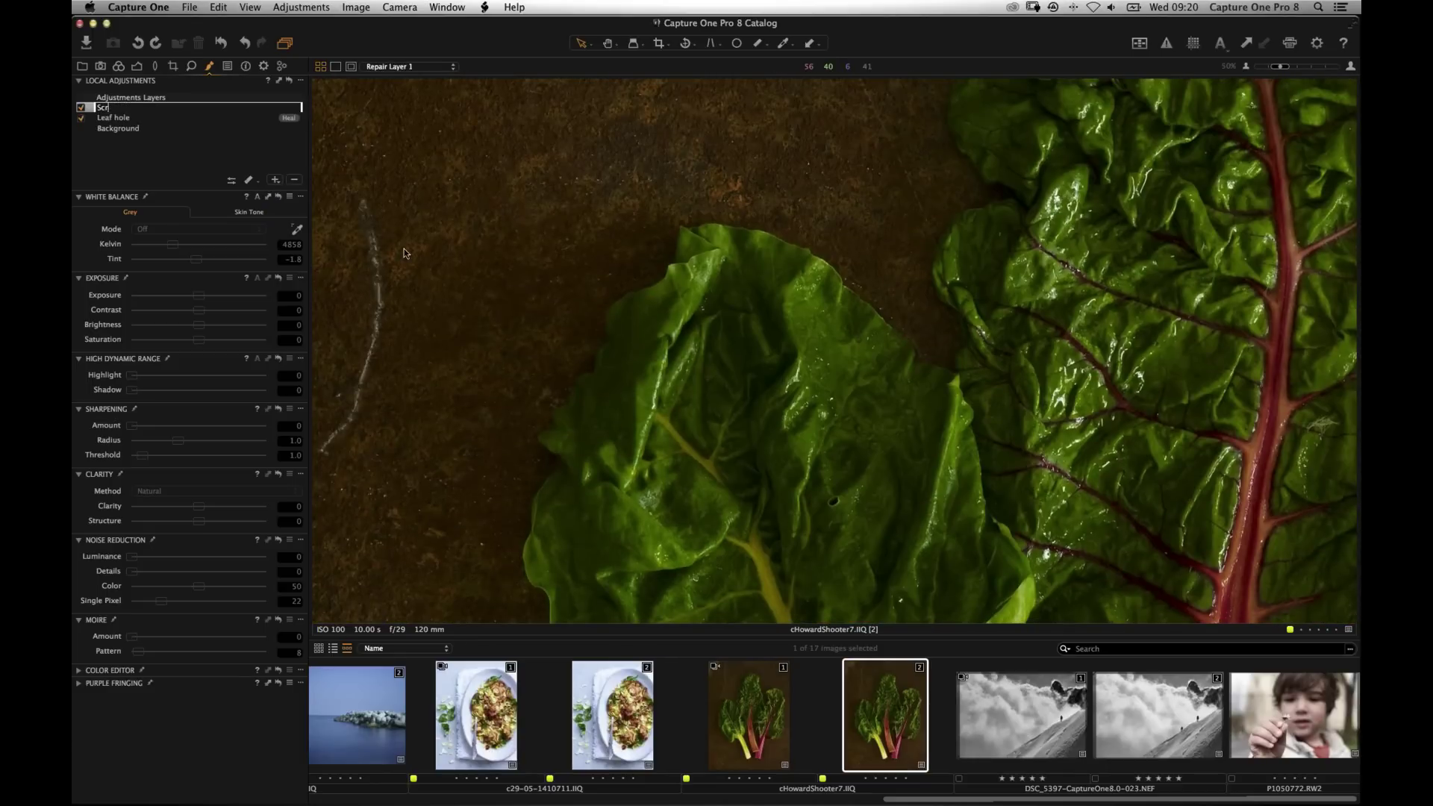
pyautogui.write('atch')
pyautogui.press('Return')
# On the Scratch layer, set a heal source on the clean background nearby and draw the mask along the whole scratch.
pyautogui.click(249, 180)
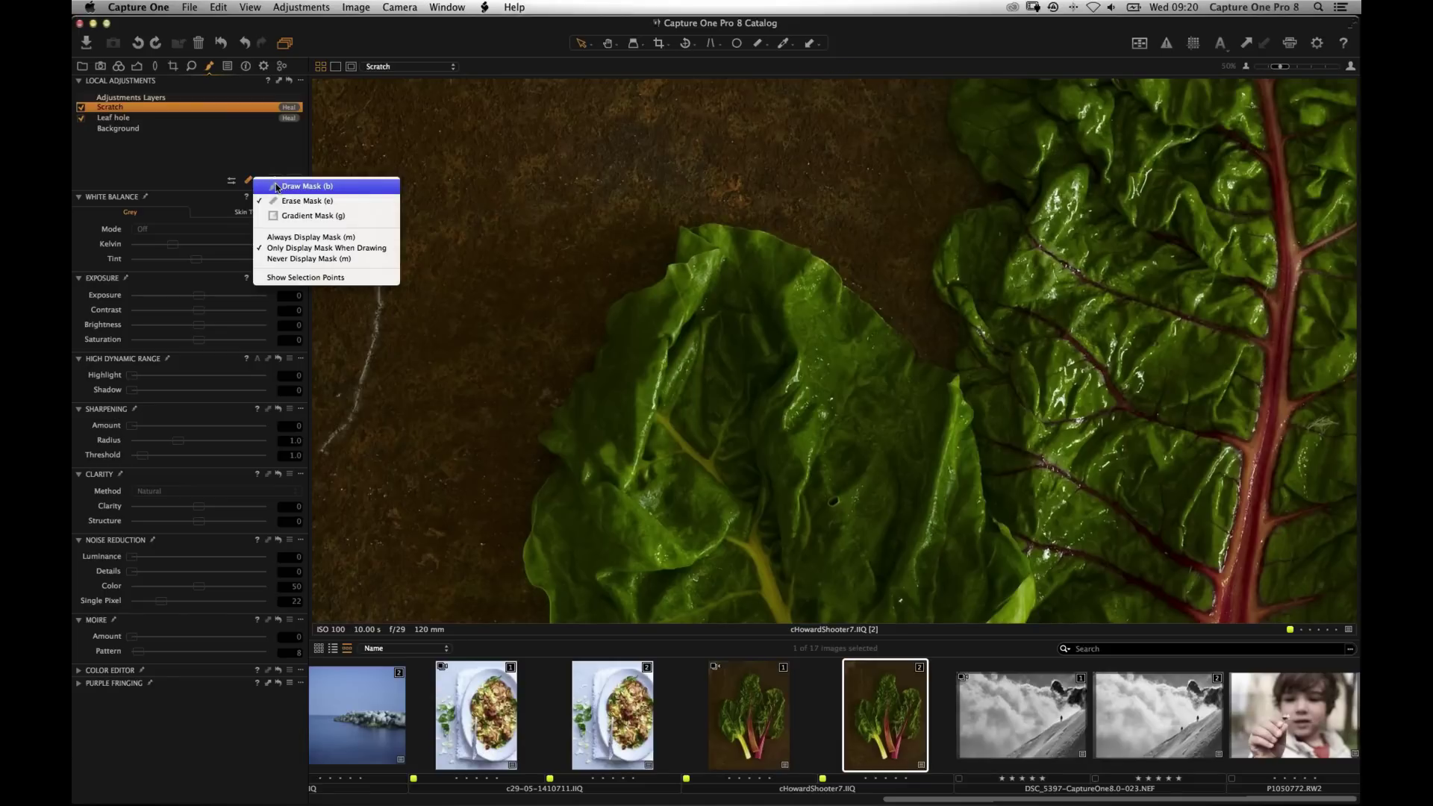
pyautogui.click(277, 186)
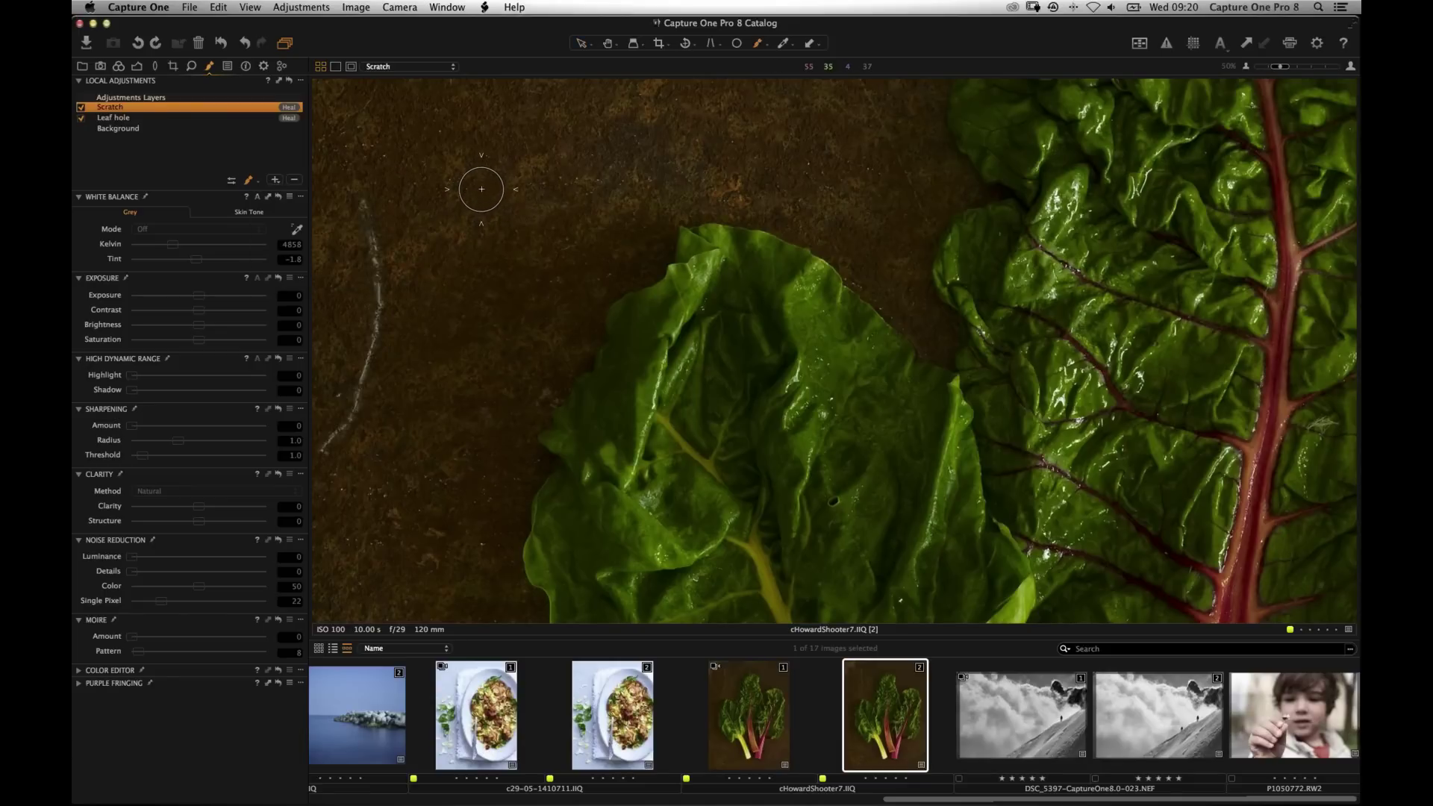
pyautogui.click(365, 202)
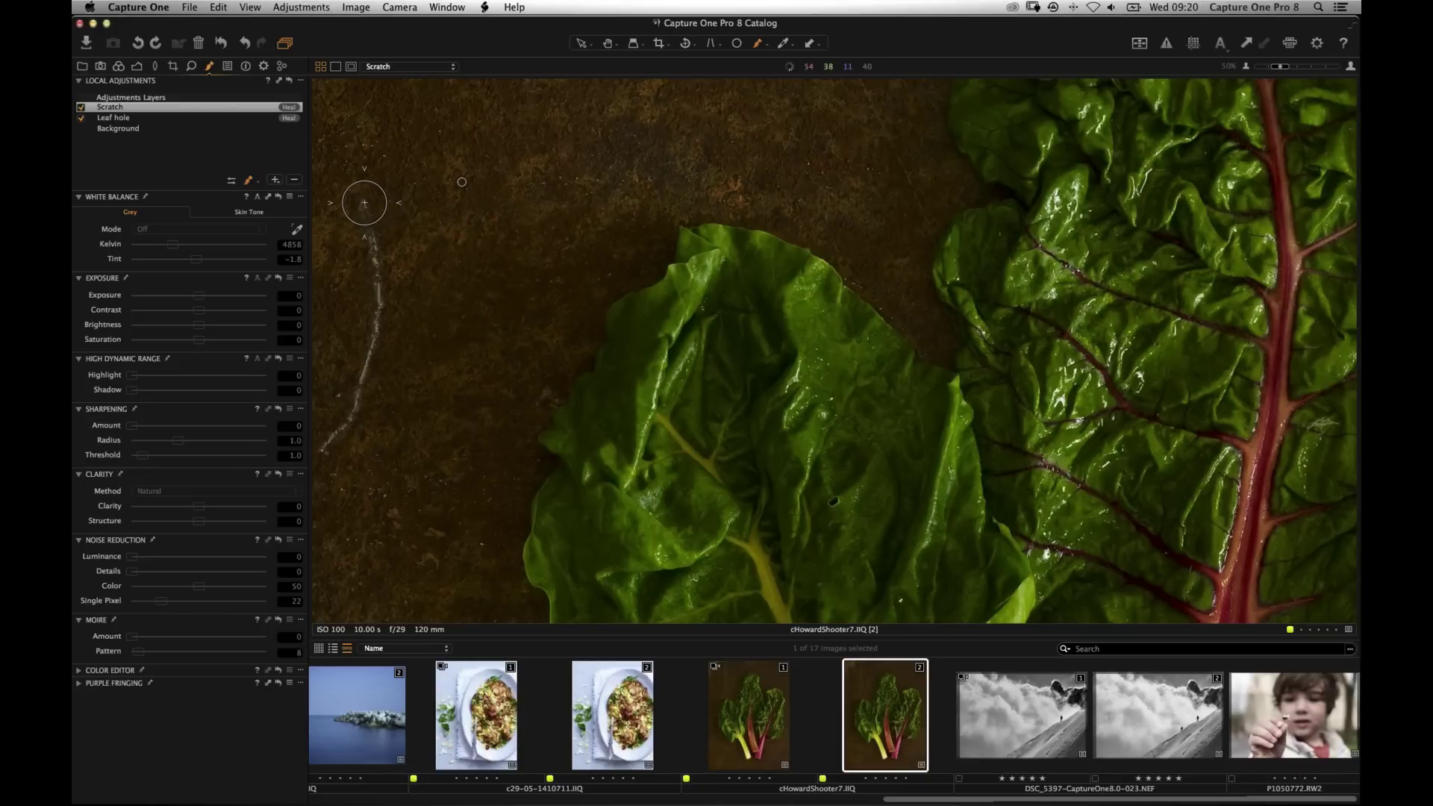
pyautogui.rightClick(389, 202)
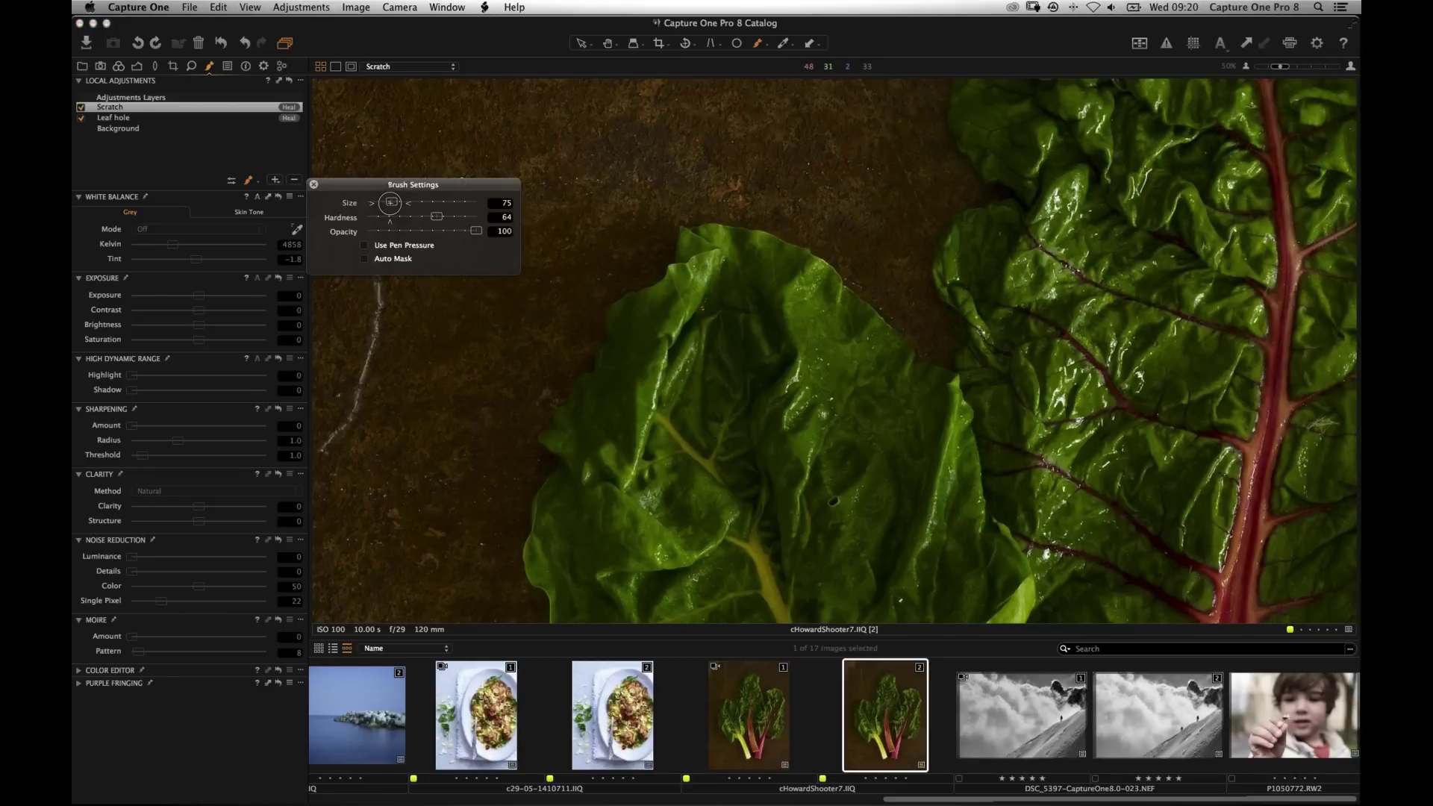
pyautogui.click(390, 202)
pyautogui.moveTo(359, 196)
pyautogui.mouseDown()
pyautogui.moveTo(375, 335)
pyautogui.moveTo(348, 424)
pyautogui.moveTo(317, 454)
pyautogui.mouseUp()
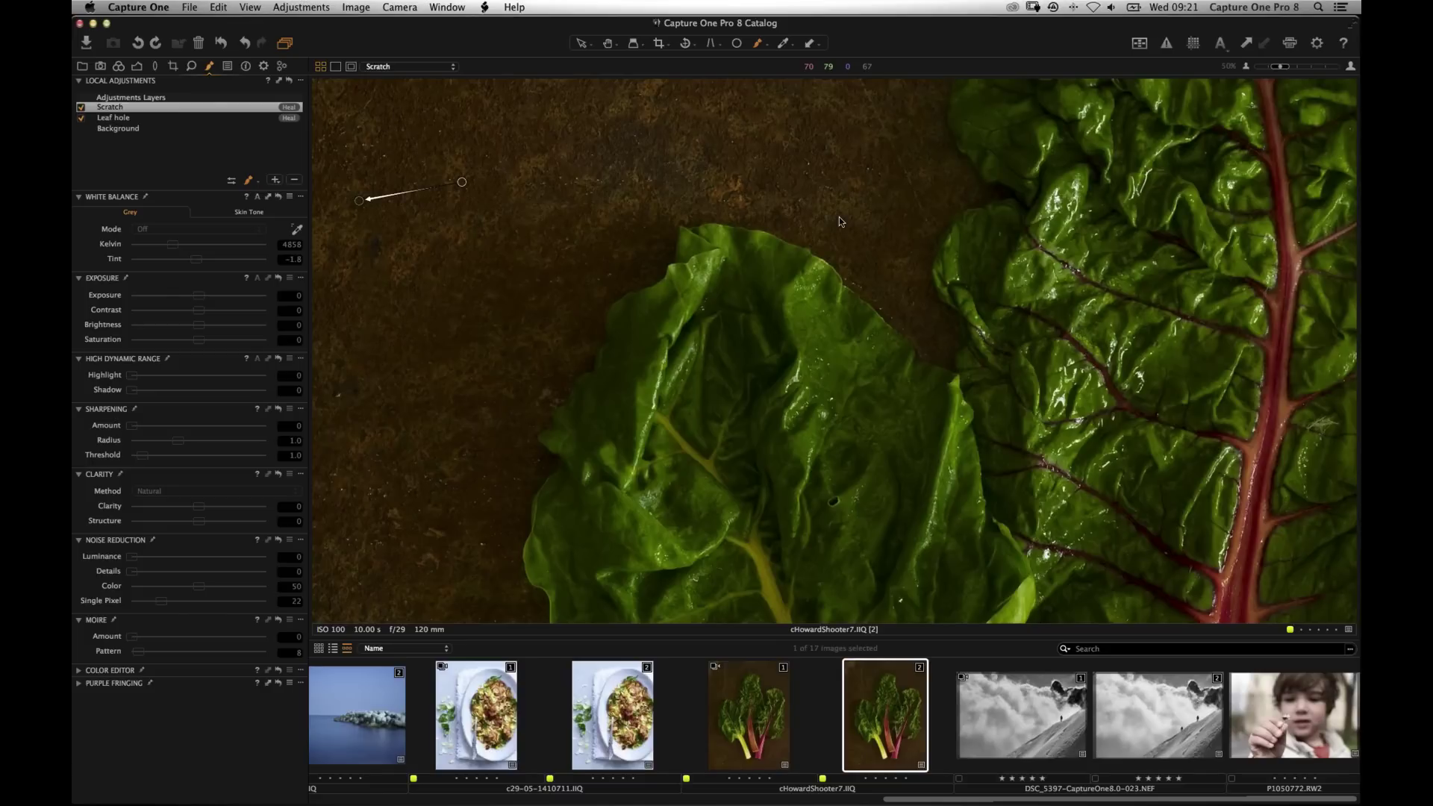
# Add another heal layer named scracth 2 for the pale specks on the background above the chard leaves.
pyautogui.press('super+plus')
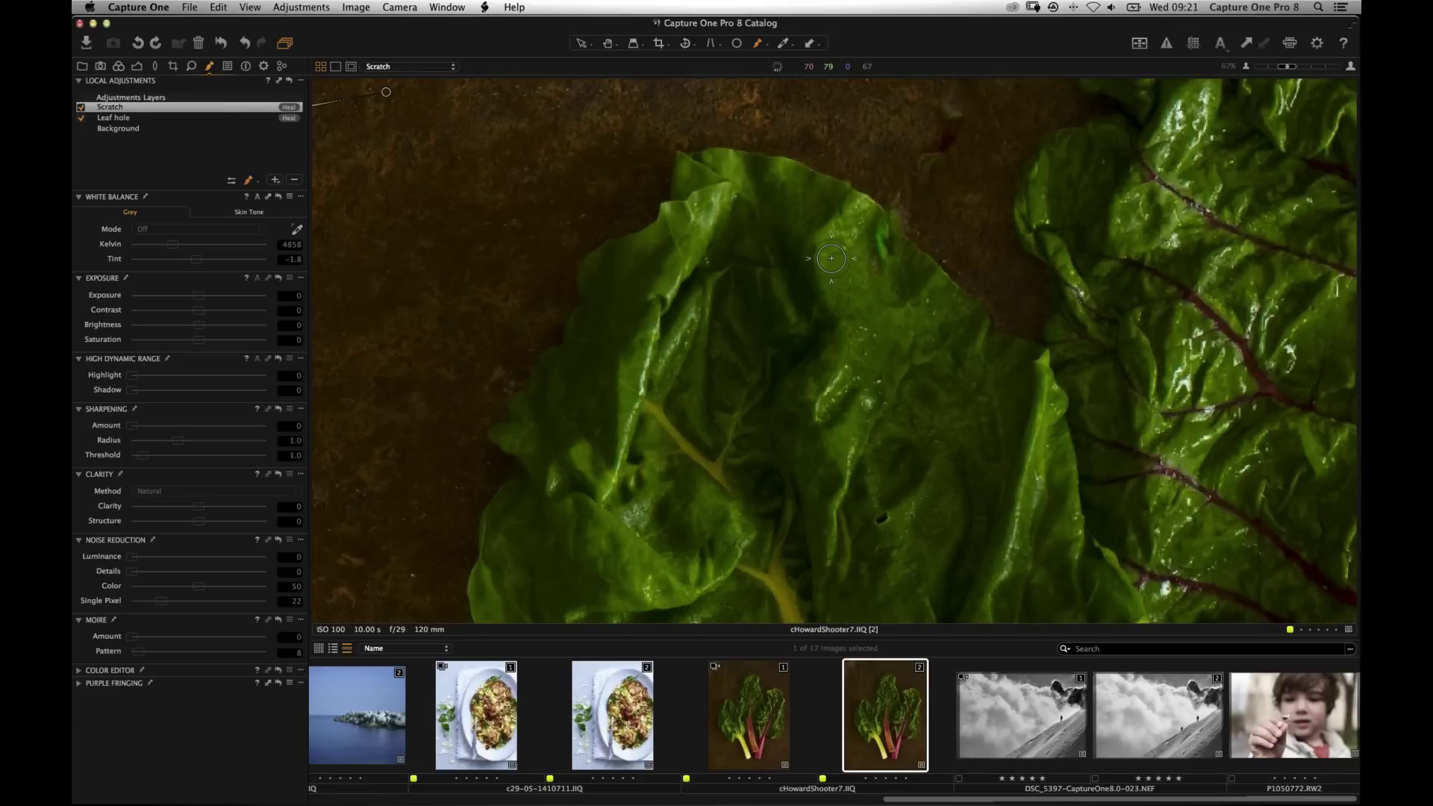
pyautogui.press('h')
pyautogui.moveTo(651, 542); pyautogui.dragTo(875, 434)
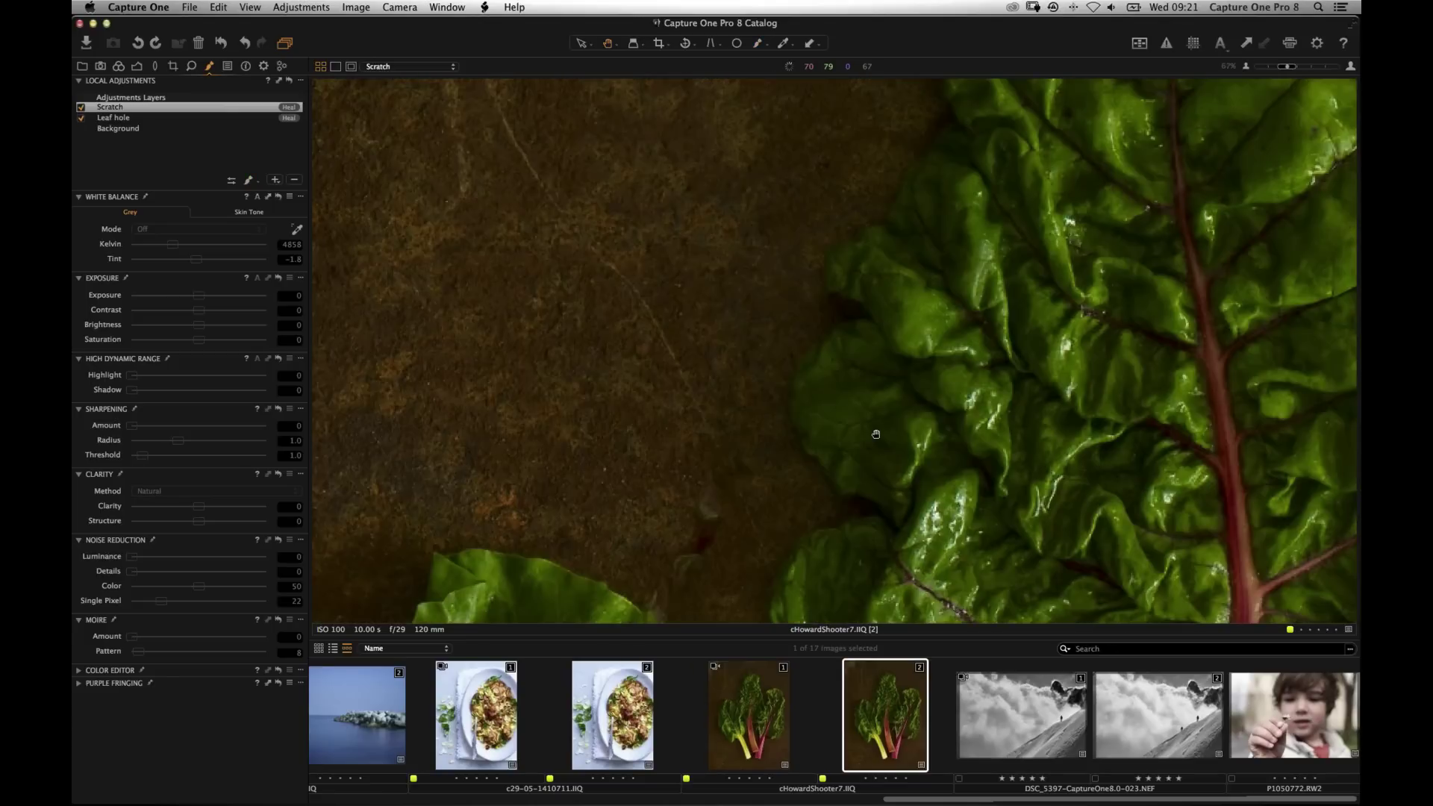
pyautogui.moveTo(705, 440); pyautogui.dragTo(695, 531)
pyautogui.moveTo(702, 343); pyautogui.dragTo(690, 582)
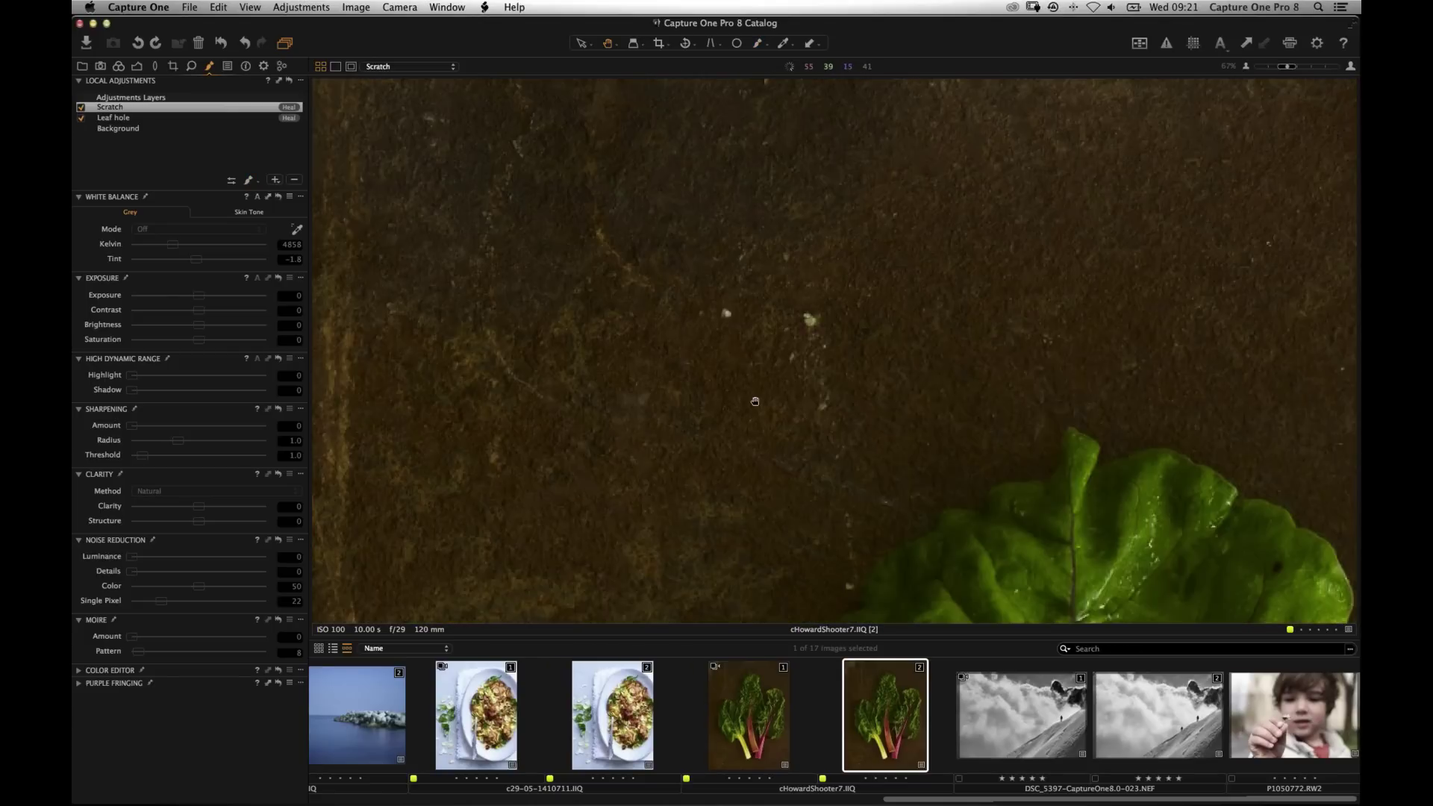
pyautogui.moveTo(833, 379); pyautogui.dragTo(349, 158)
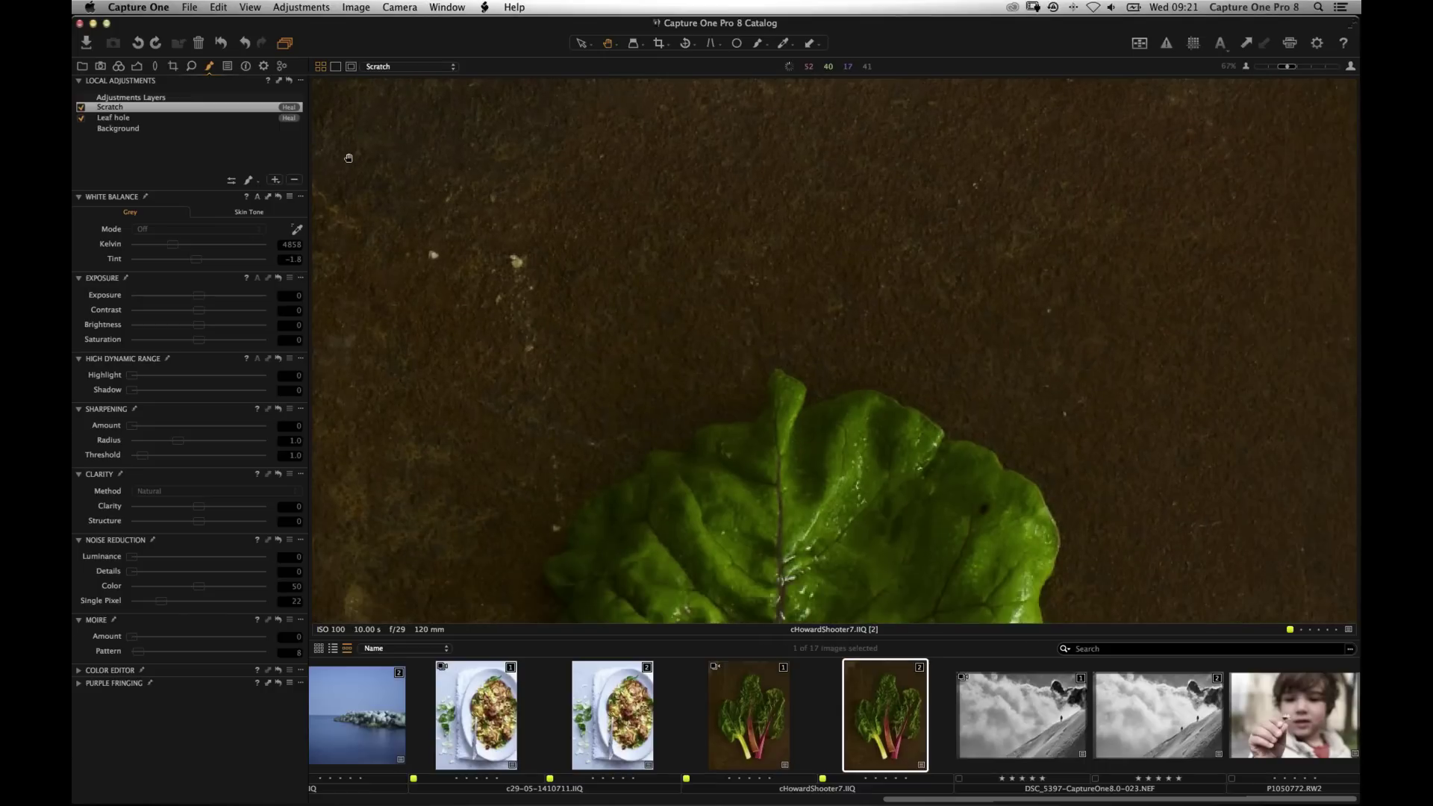
pyautogui.click(276, 180)
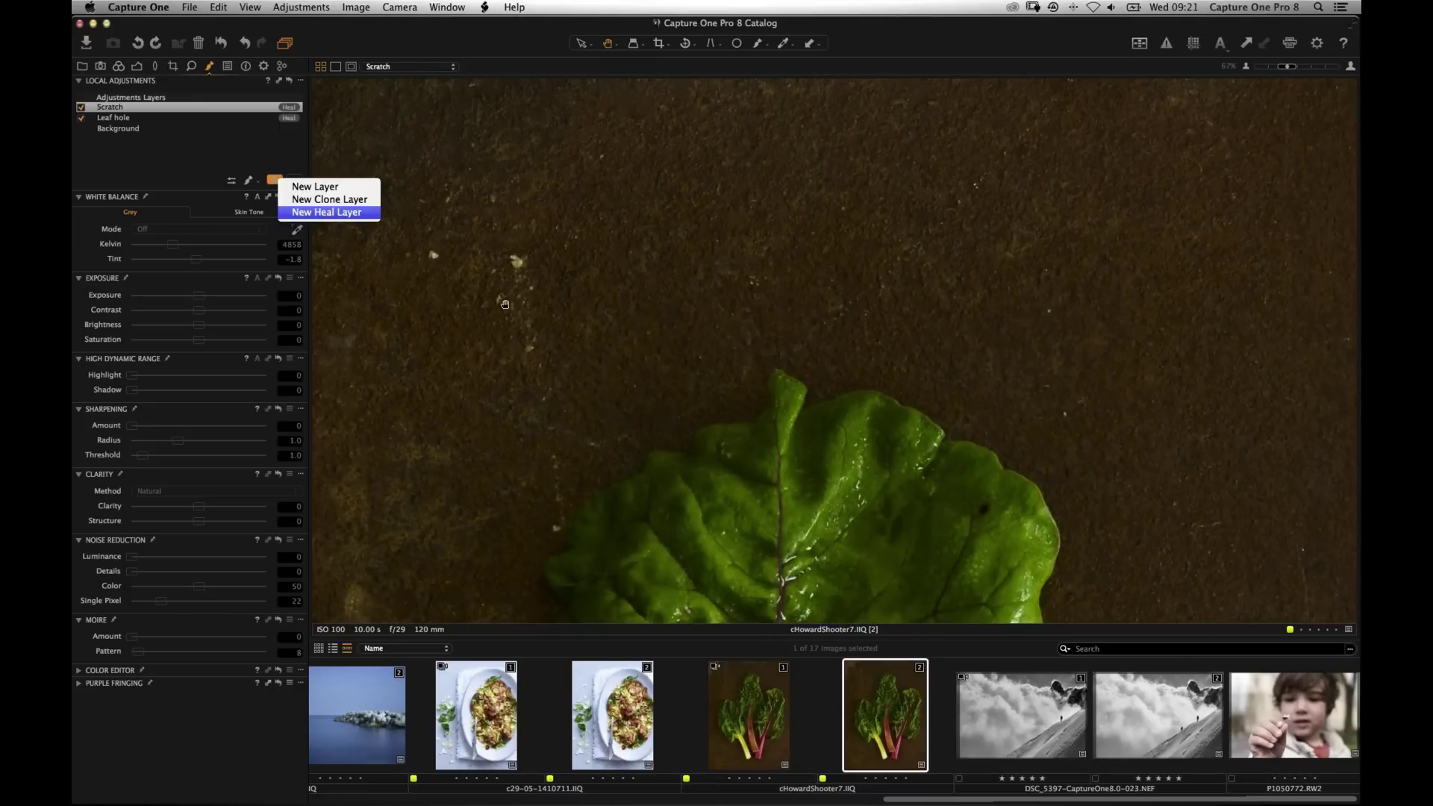
pyautogui.press('Return')
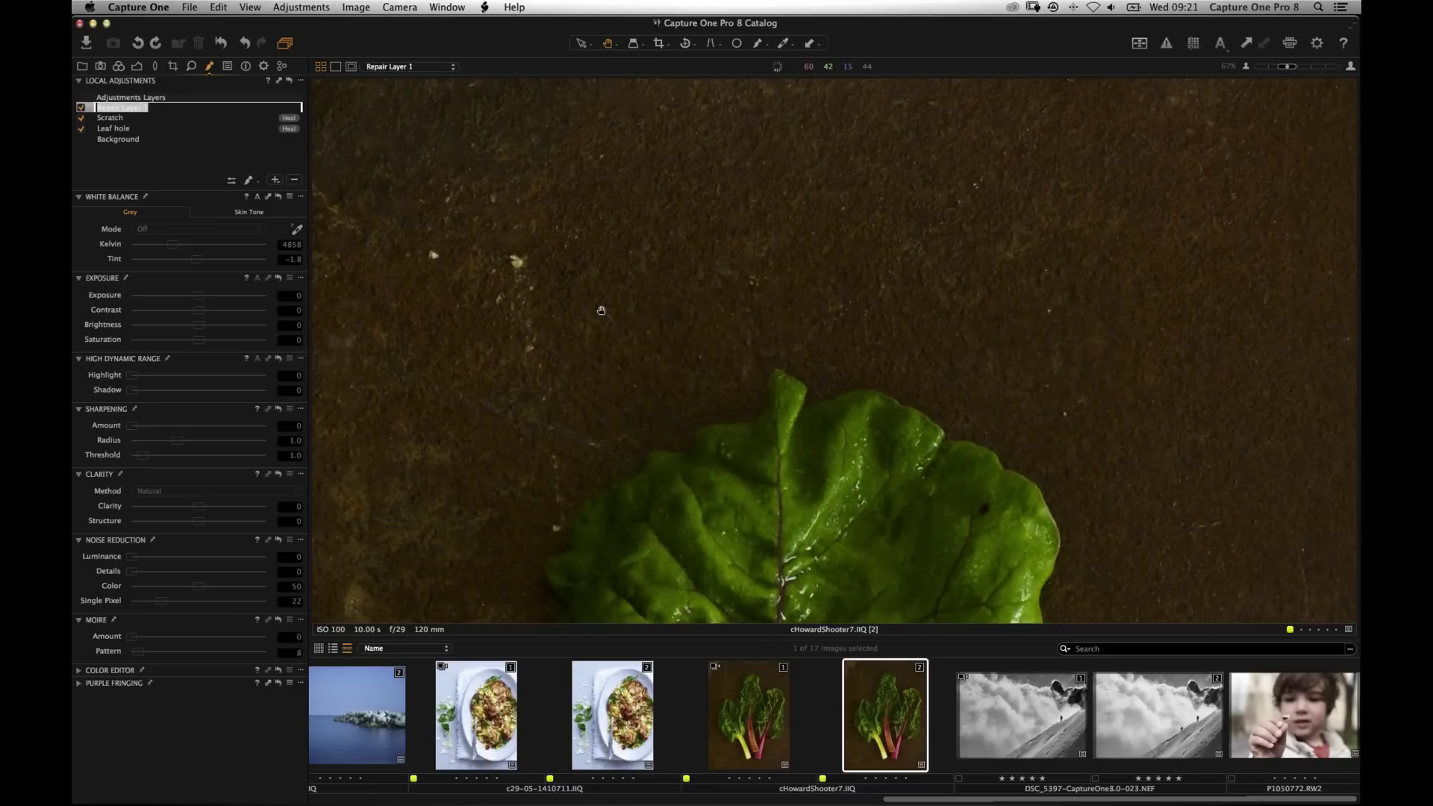
pyautogui.write('scratch 2')
pyautogui.press('Return')
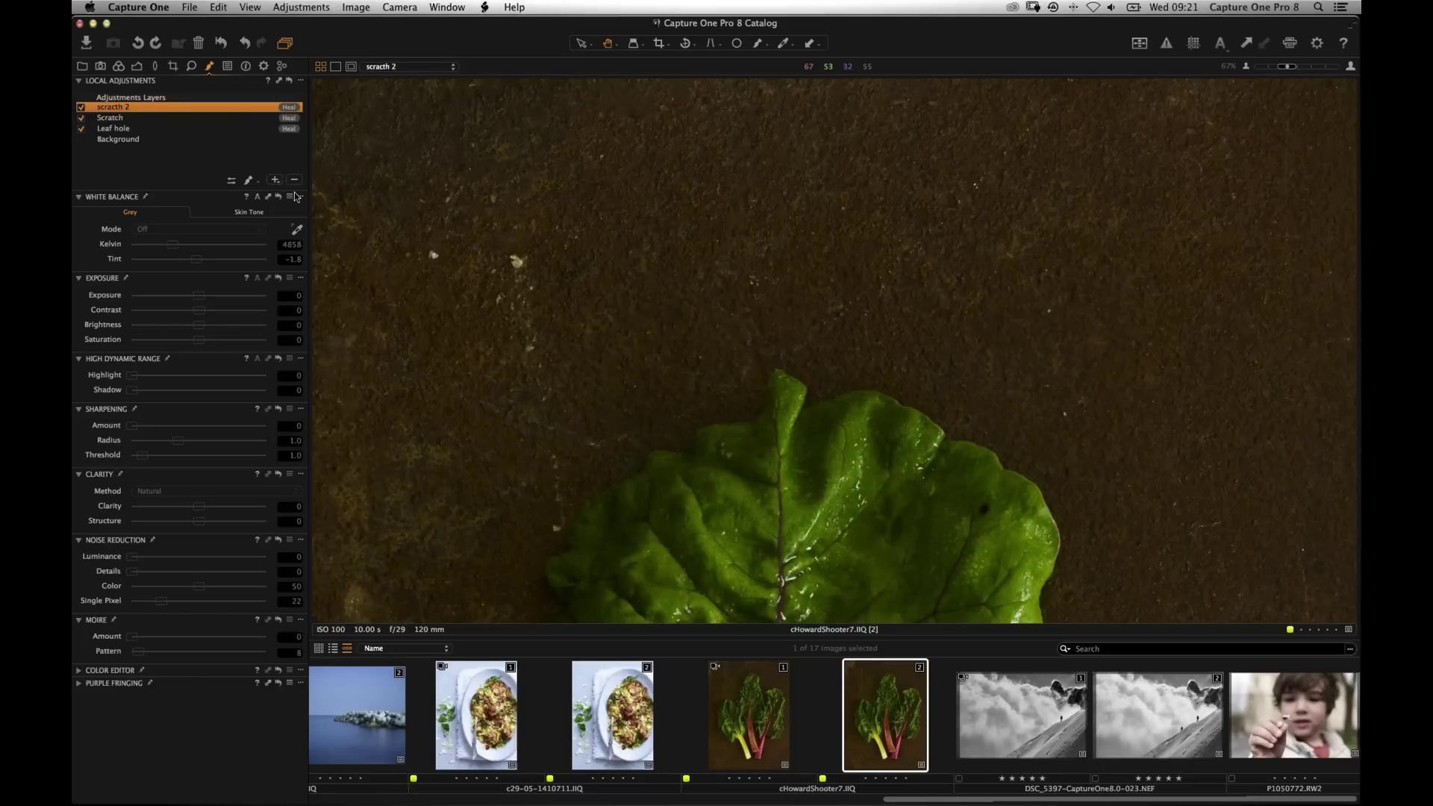
# Set a heal source on clean background above the specks, mask the line of specks down to the leaf edge, and mask the separate spot beside it.
pyautogui.click(251, 184)
pyautogui.click(291, 185)
pyautogui.keyDown('alt'); pyautogui.click(584, 203); pyautogui.keyUp('alt')
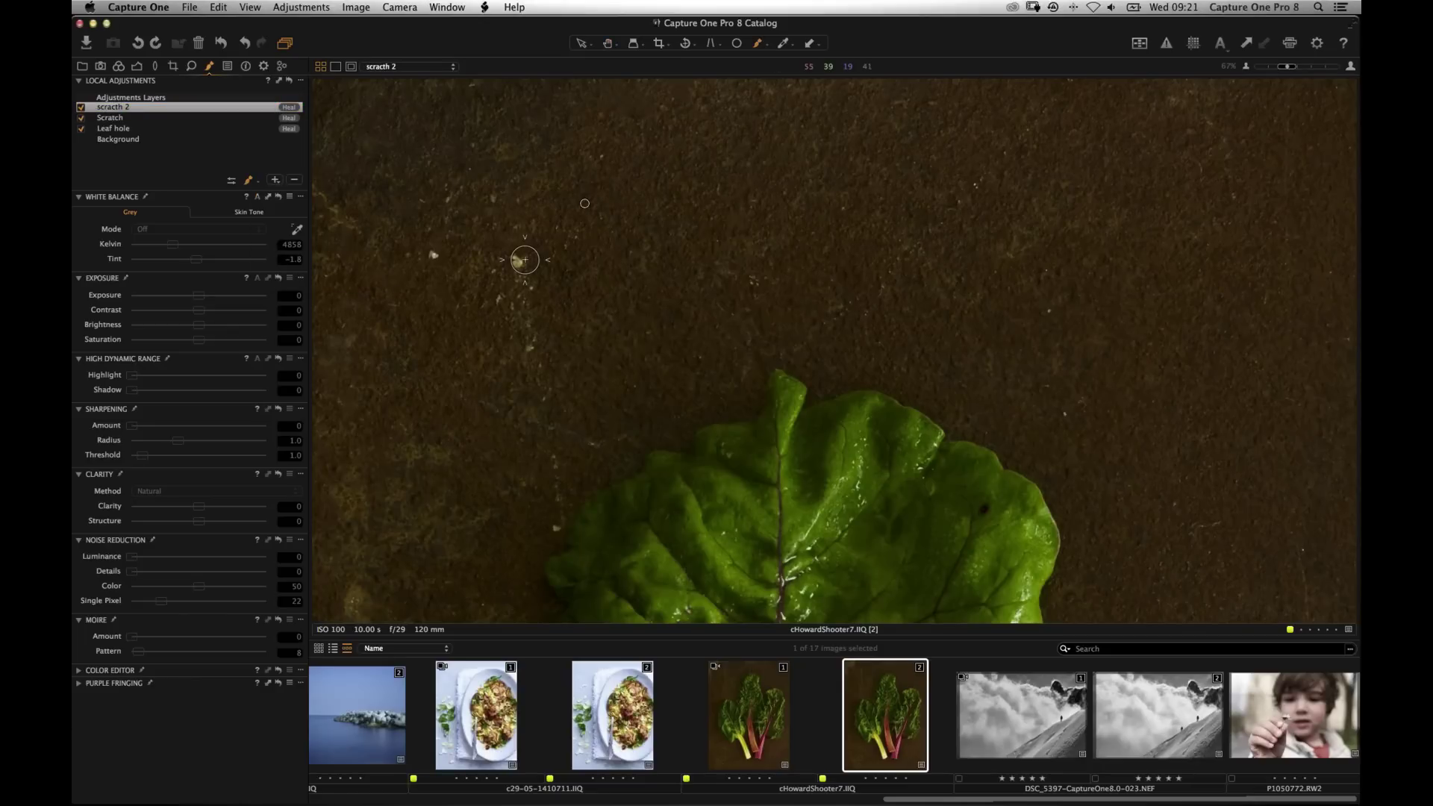
pyautogui.moveTo(513, 265); pyautogui.dragTo(525, 337)
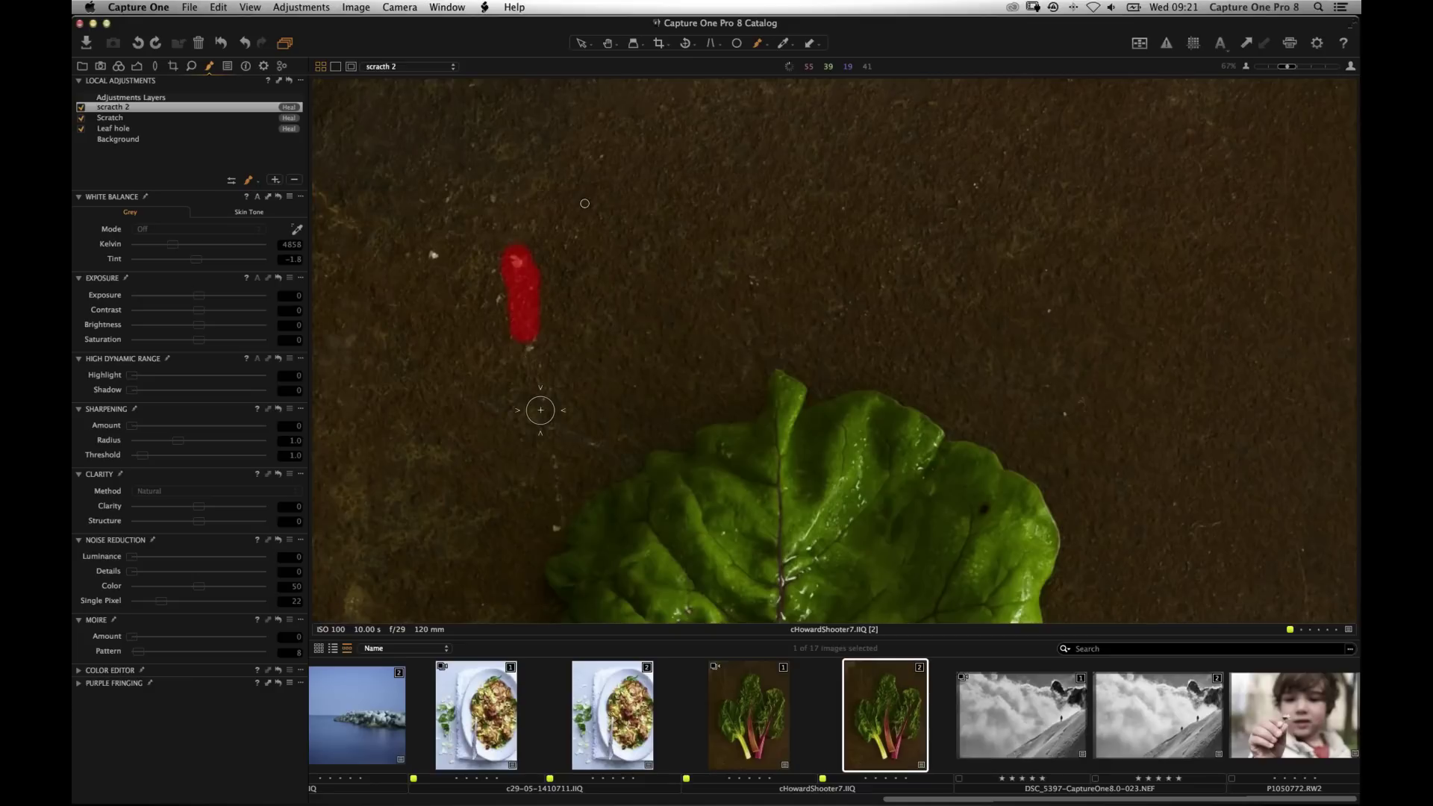
pyautogui.moveTo(552, 448); pyautogui.dragTo(553, 526)
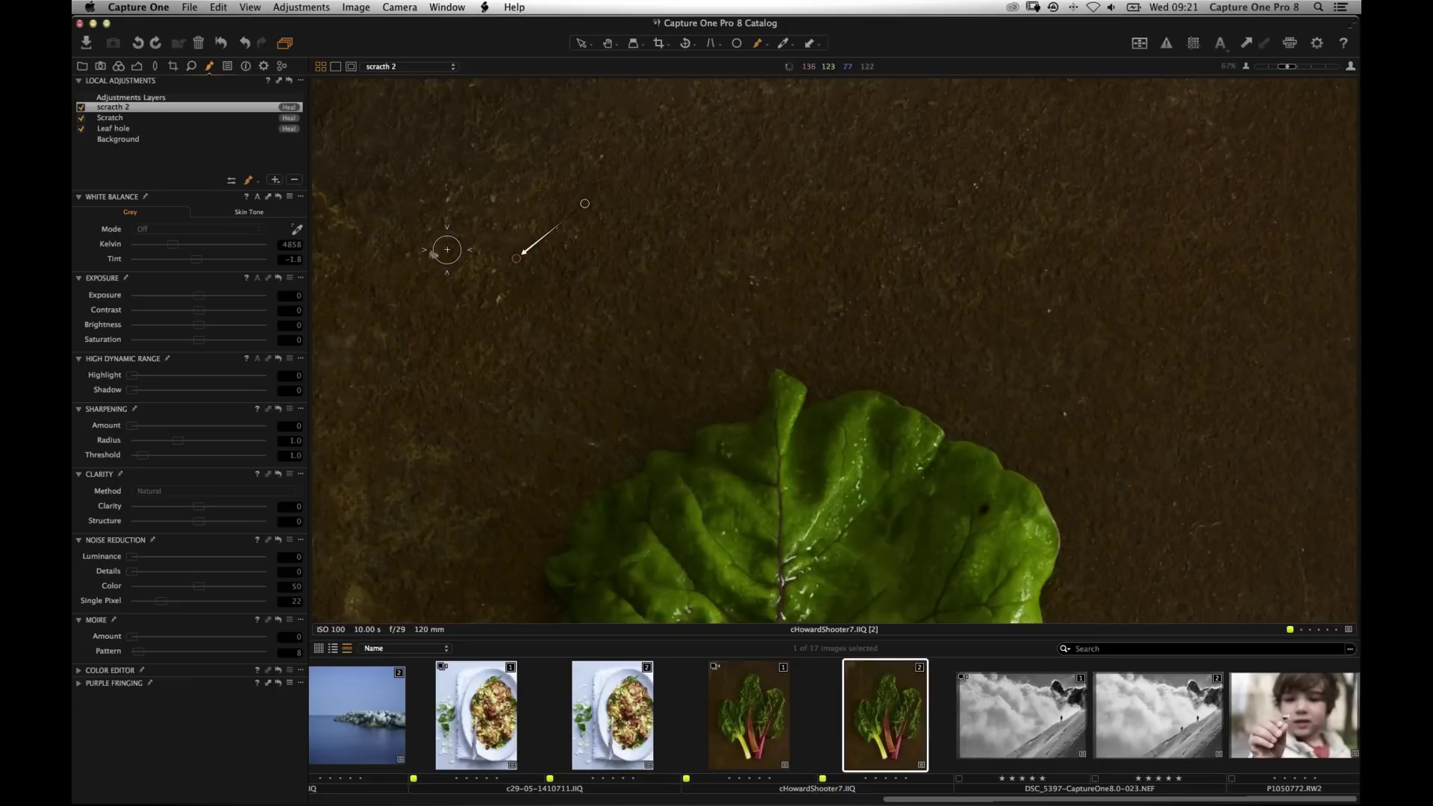
pyautogui.click(432, 259)
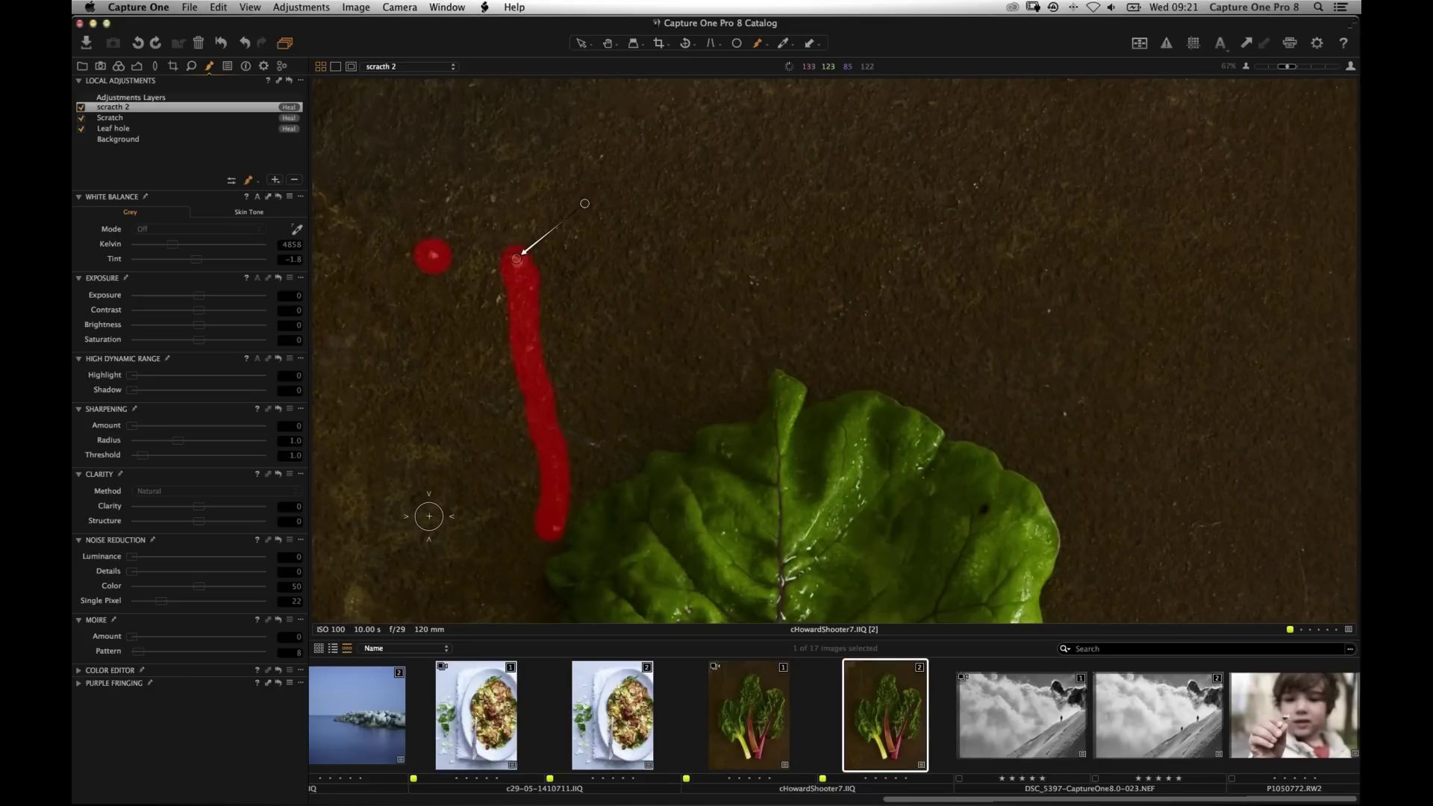
# View the layer-type options of the scracth 2 layer, keeping it as Heal.
pyautogui.click(258, 110)
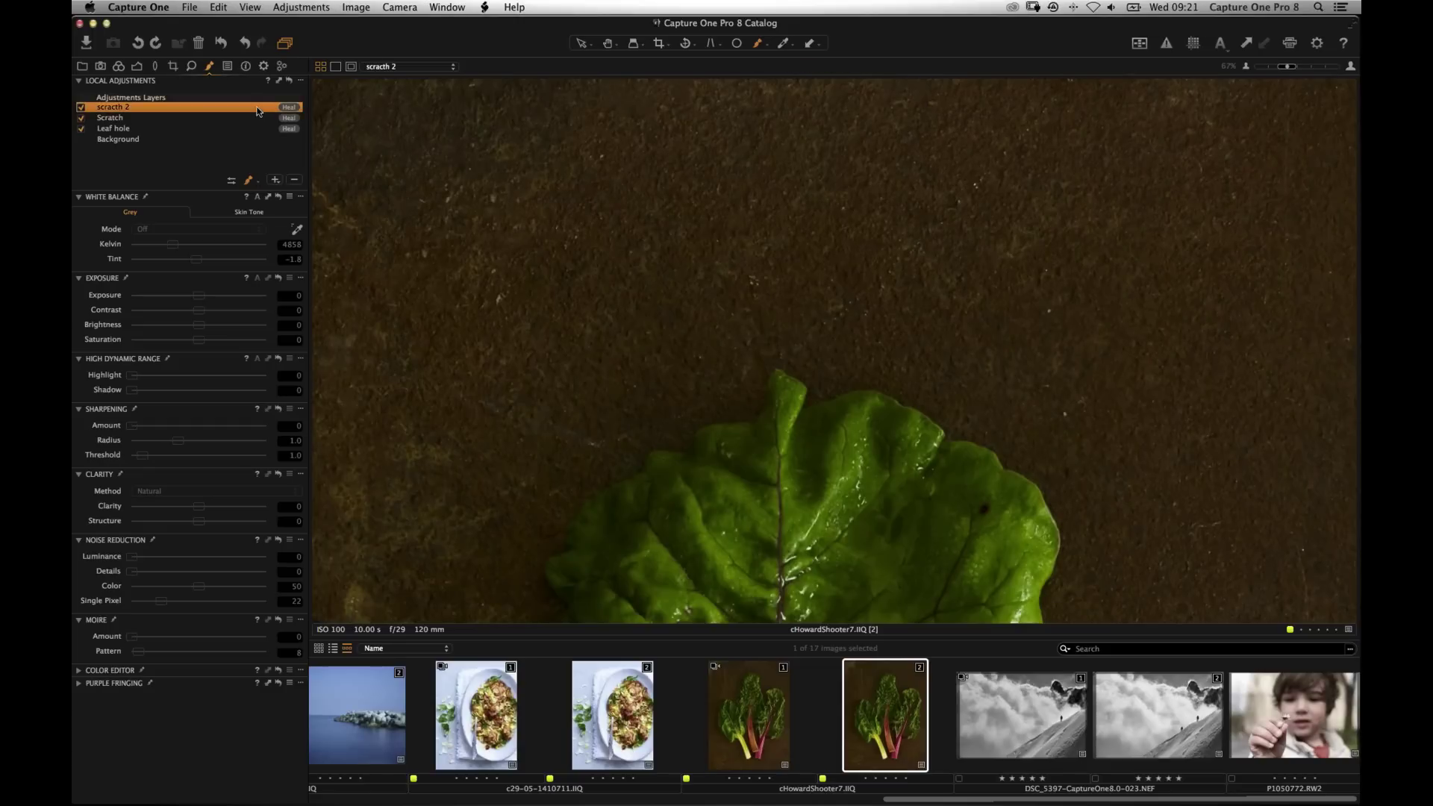
pyautogui.rightClick(252, 106)
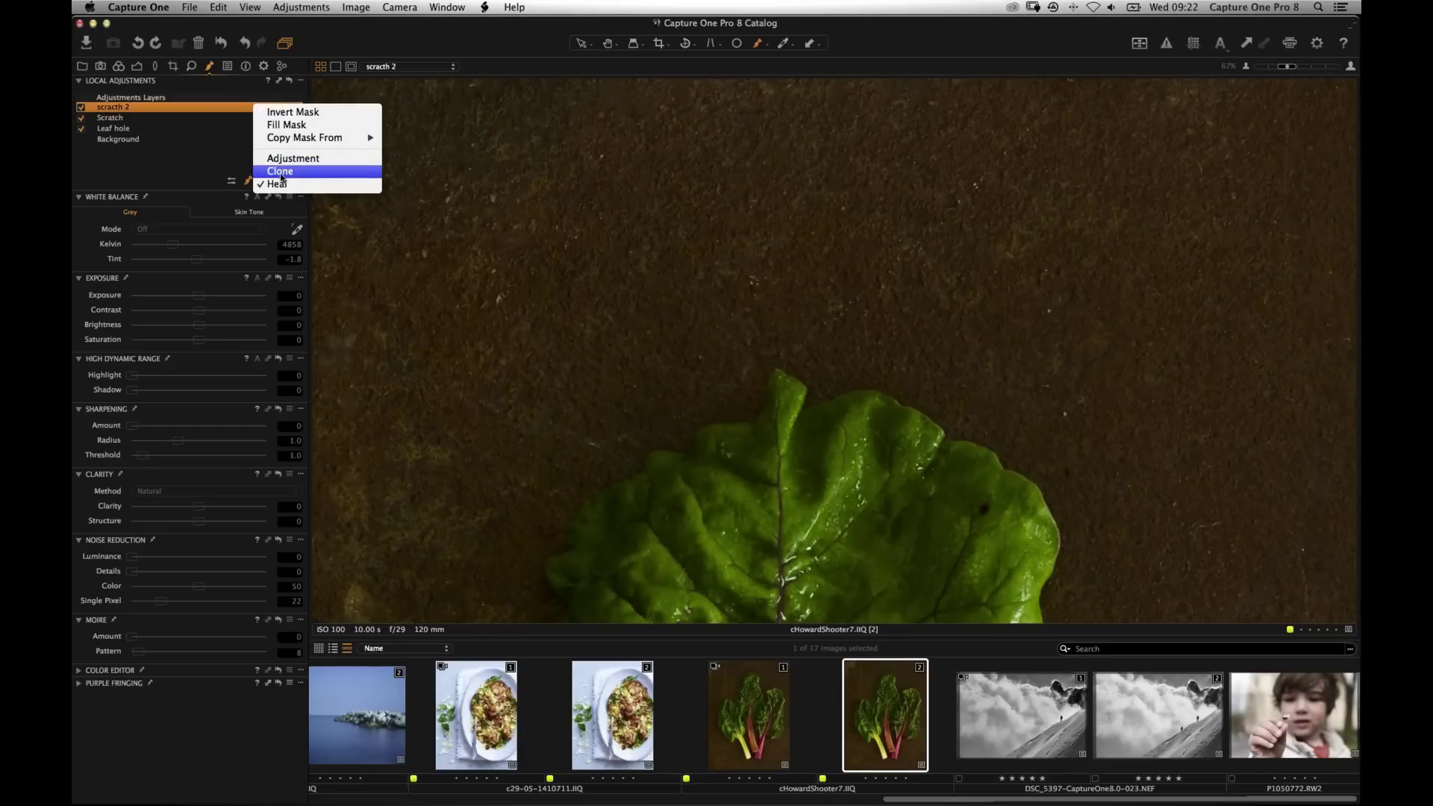
pyautogui.click(561, 328)
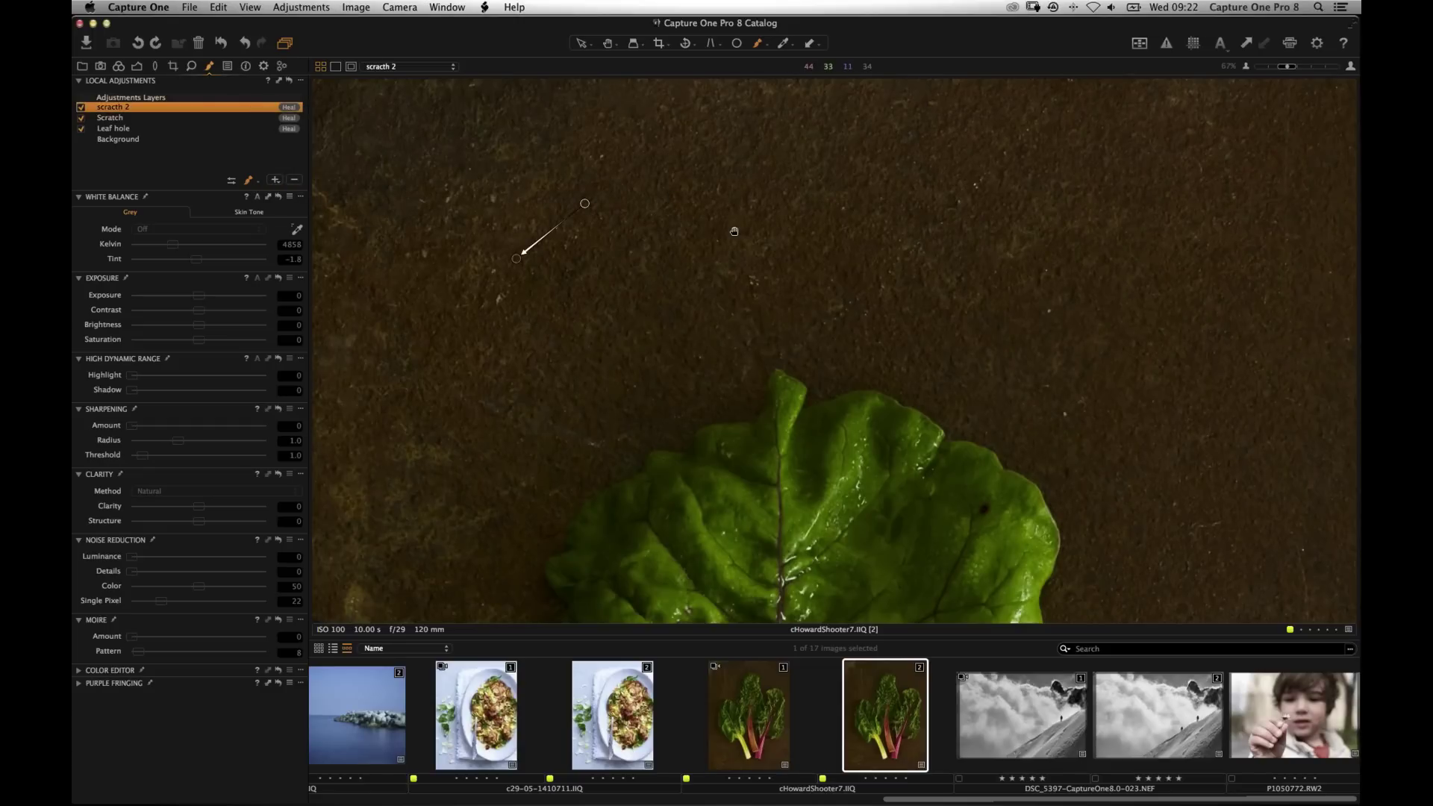
# Fit the whole chard photo in view and toggle the heal layers off and on to compare before and after.
pyautogui.moveTo(928, 267); pyautogui.dragTo(1116, 299)
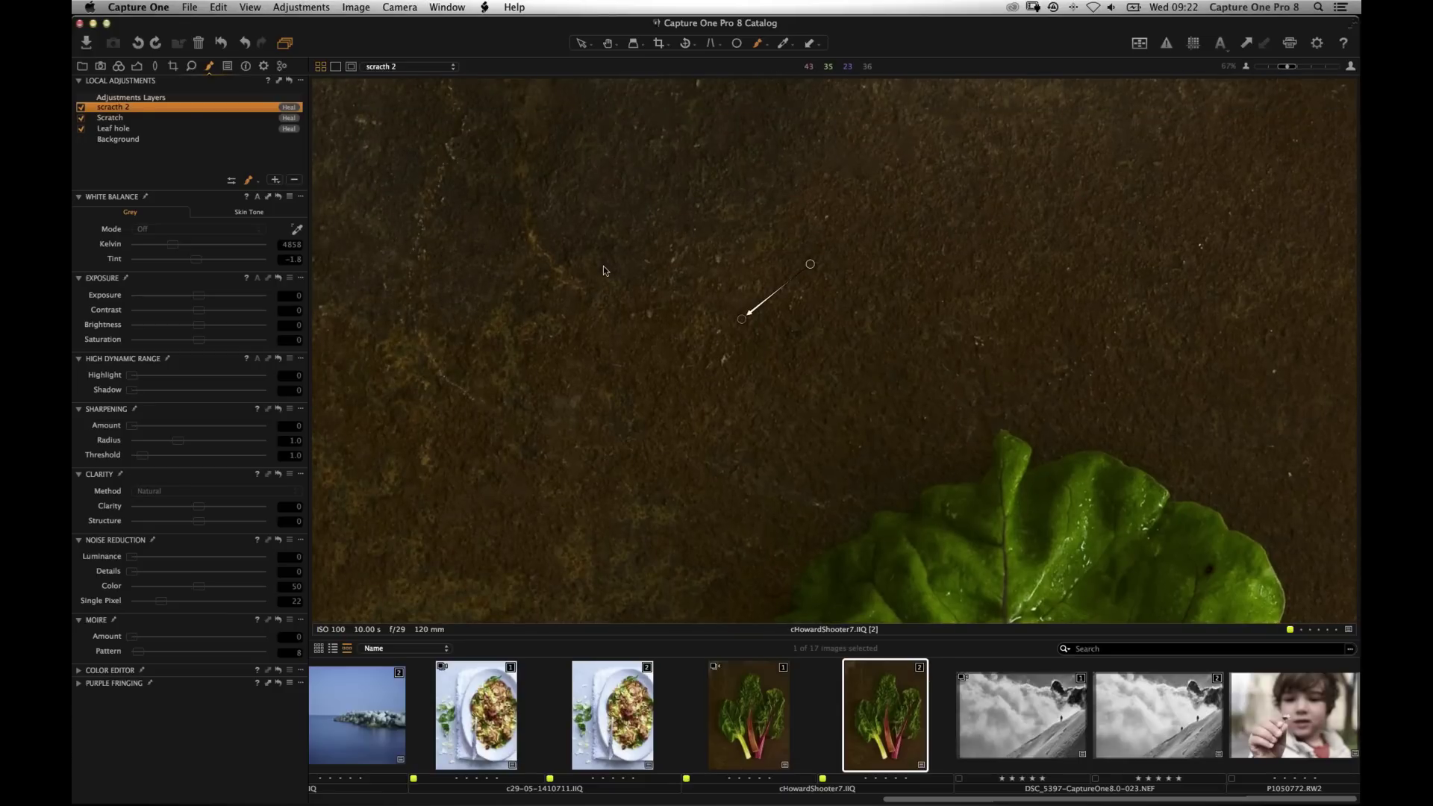
pyautogui.press('super+0')
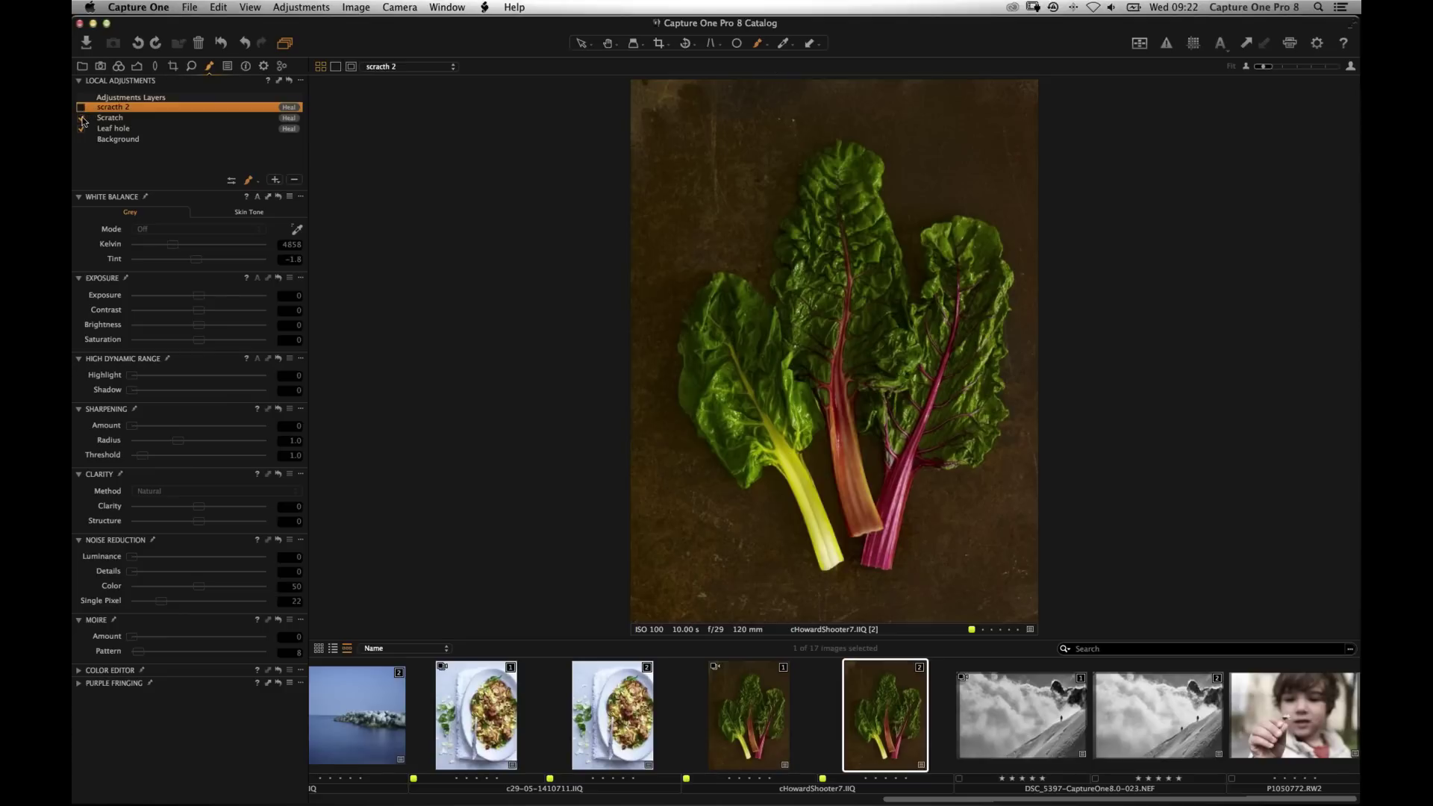
pyautogui.click(82, 118)
pyautogui.click(81, 130)
pyautogui.click(81, 106)
pyautogui.click(81, 118)
# Make the Leaf hole layer active with the Draw Mask brush at the repaired area of the yellow-stemmed leaf.
pyautogui.press('h')
pyautogui.press('super+plus')
pyautogui.press('super+plus')
pyautogui.moveTo(926, 261); pyautogui.dragTo(851, 267)
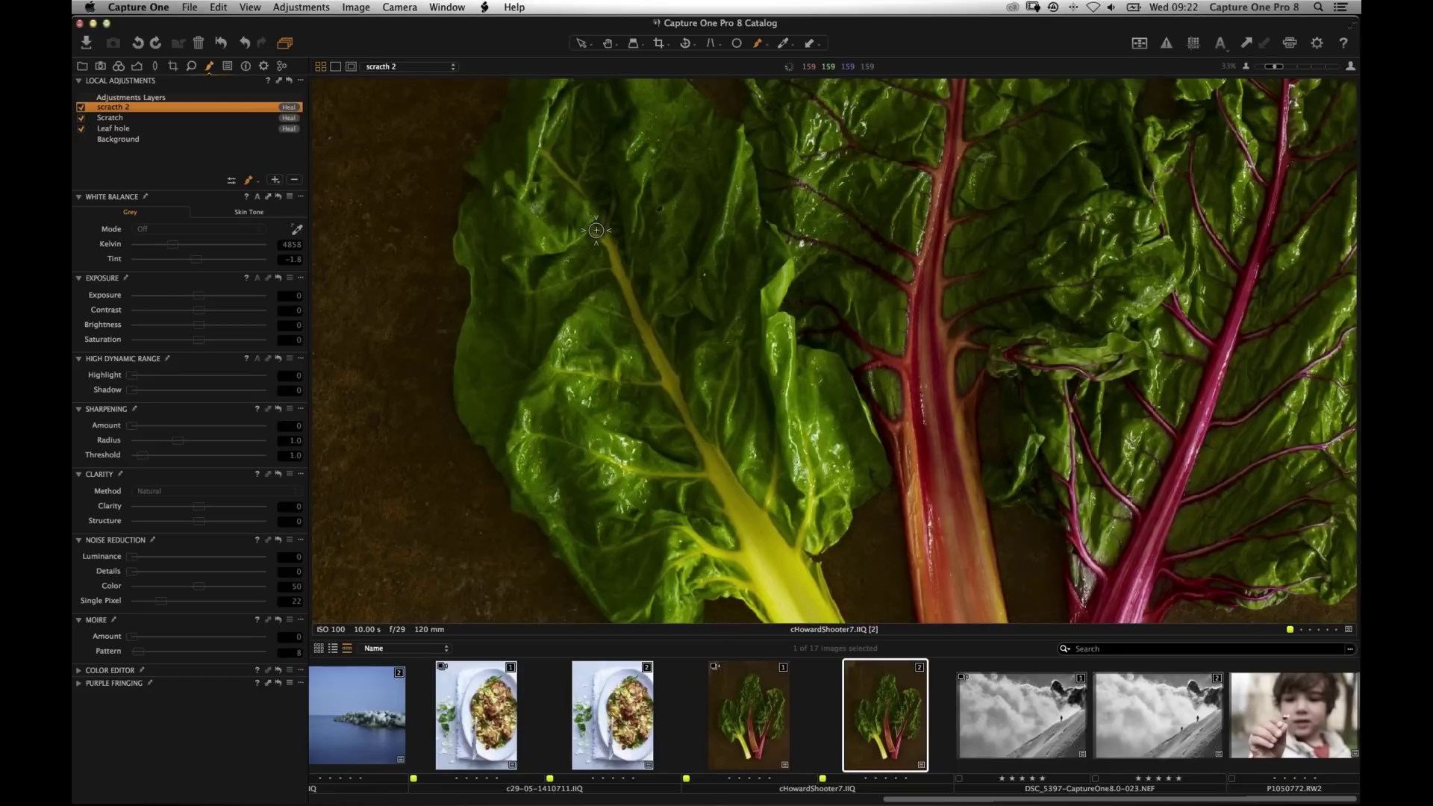
pyautogui.scroll(-1, 596, 230)
pyautogui.click(154, 131)
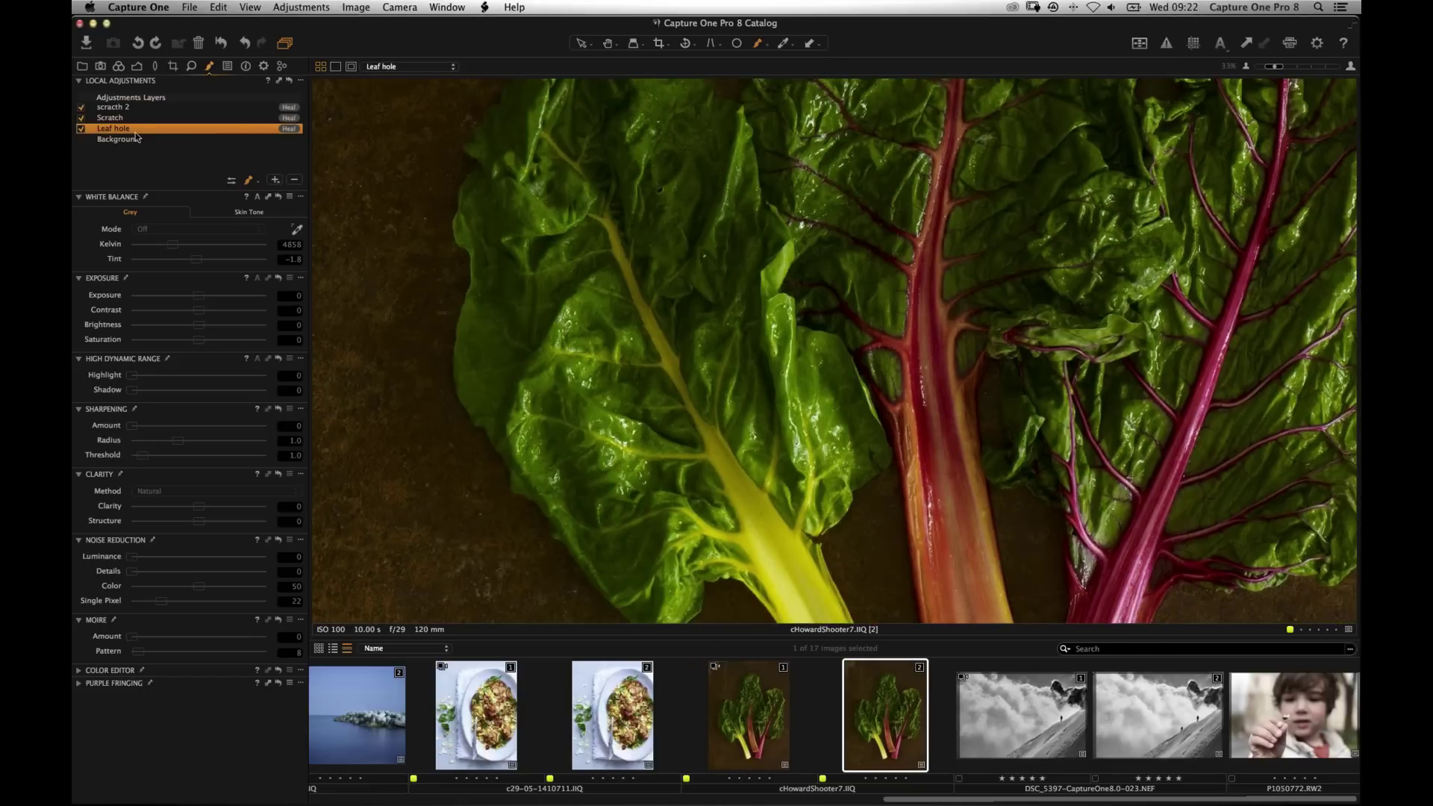
pyautogui.click(248, 181)
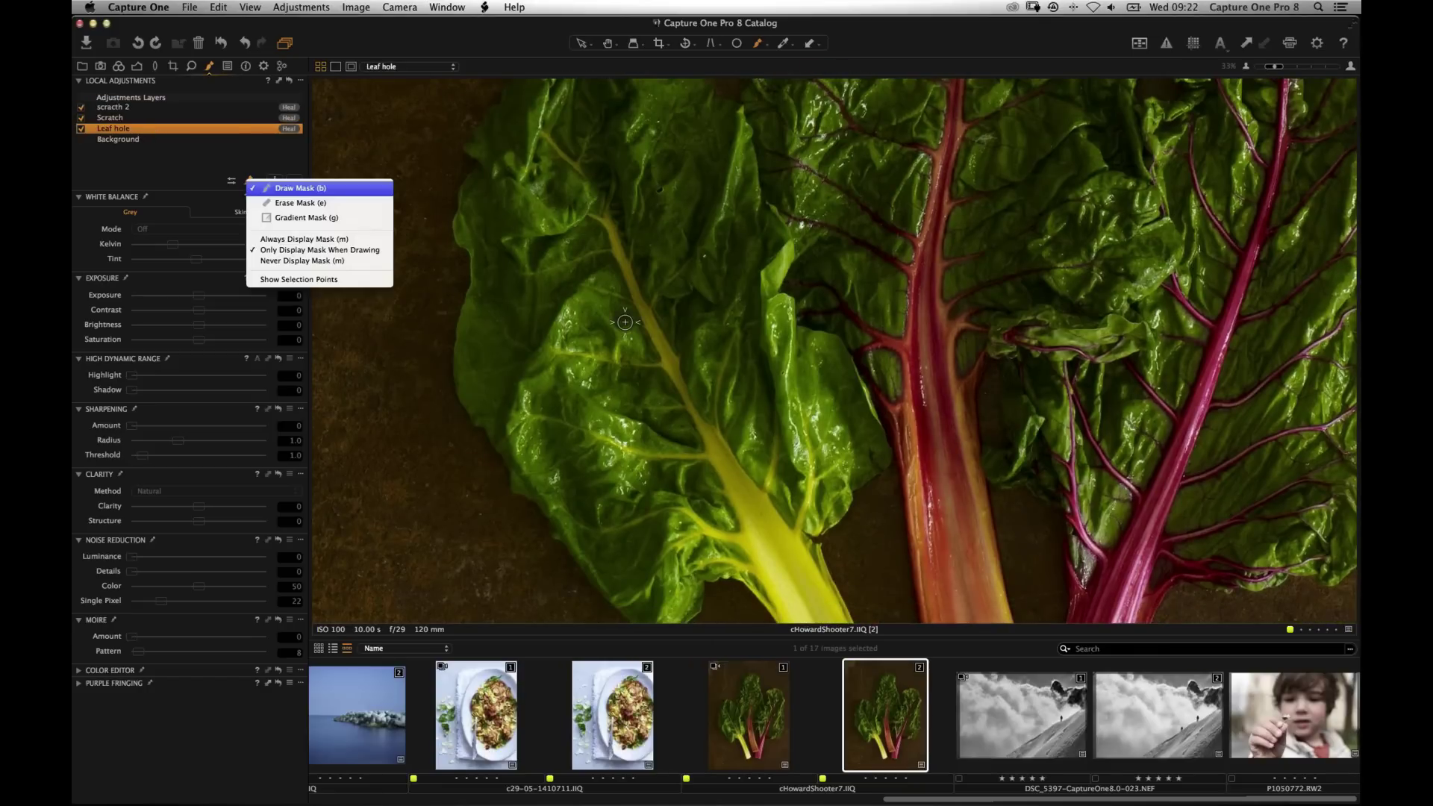
pyautogui.click(664, 331)
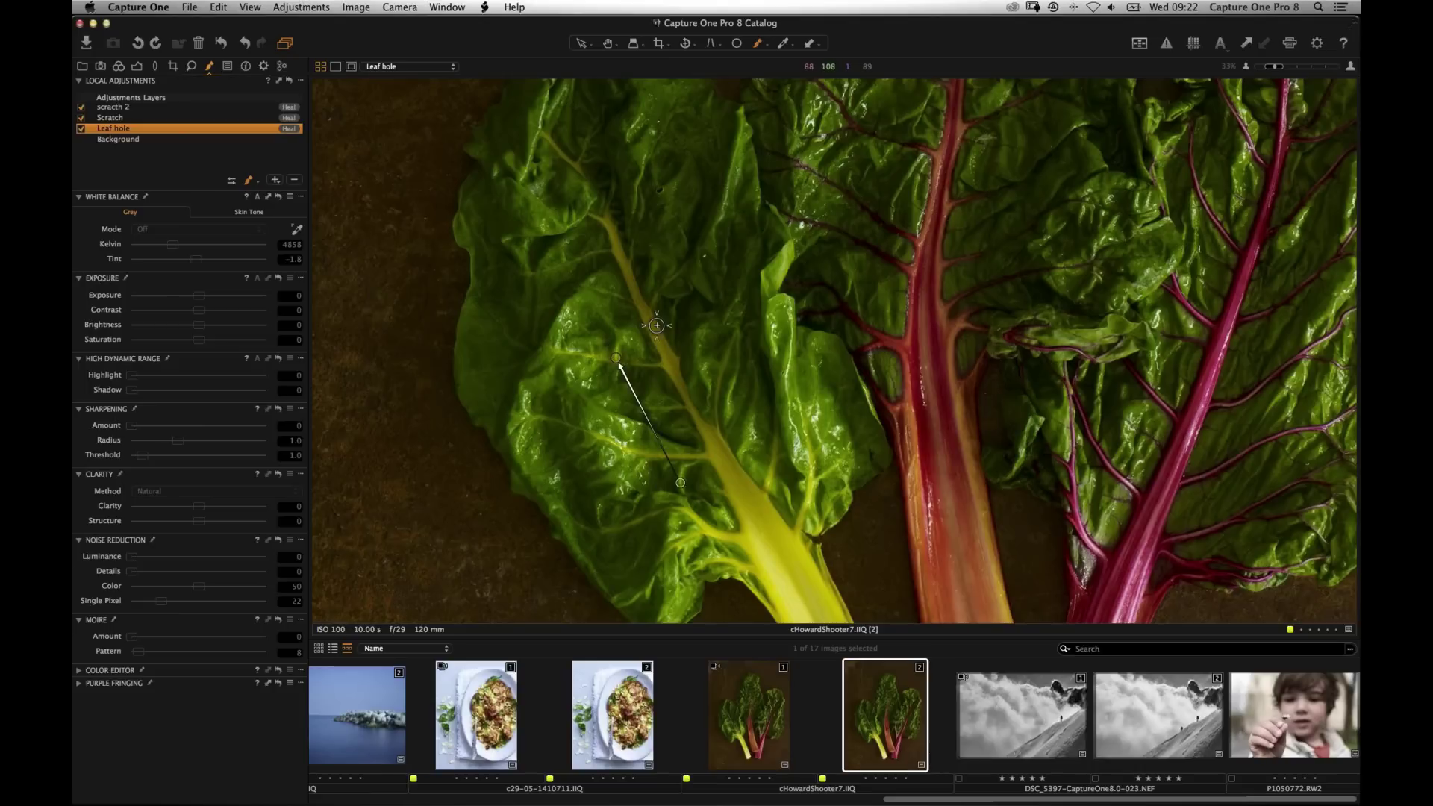
# Paint a wider heal mask around the repaired hole with a larger brush, and erase its lower part along the leaf vein.
pyautogui.press('super+plus')
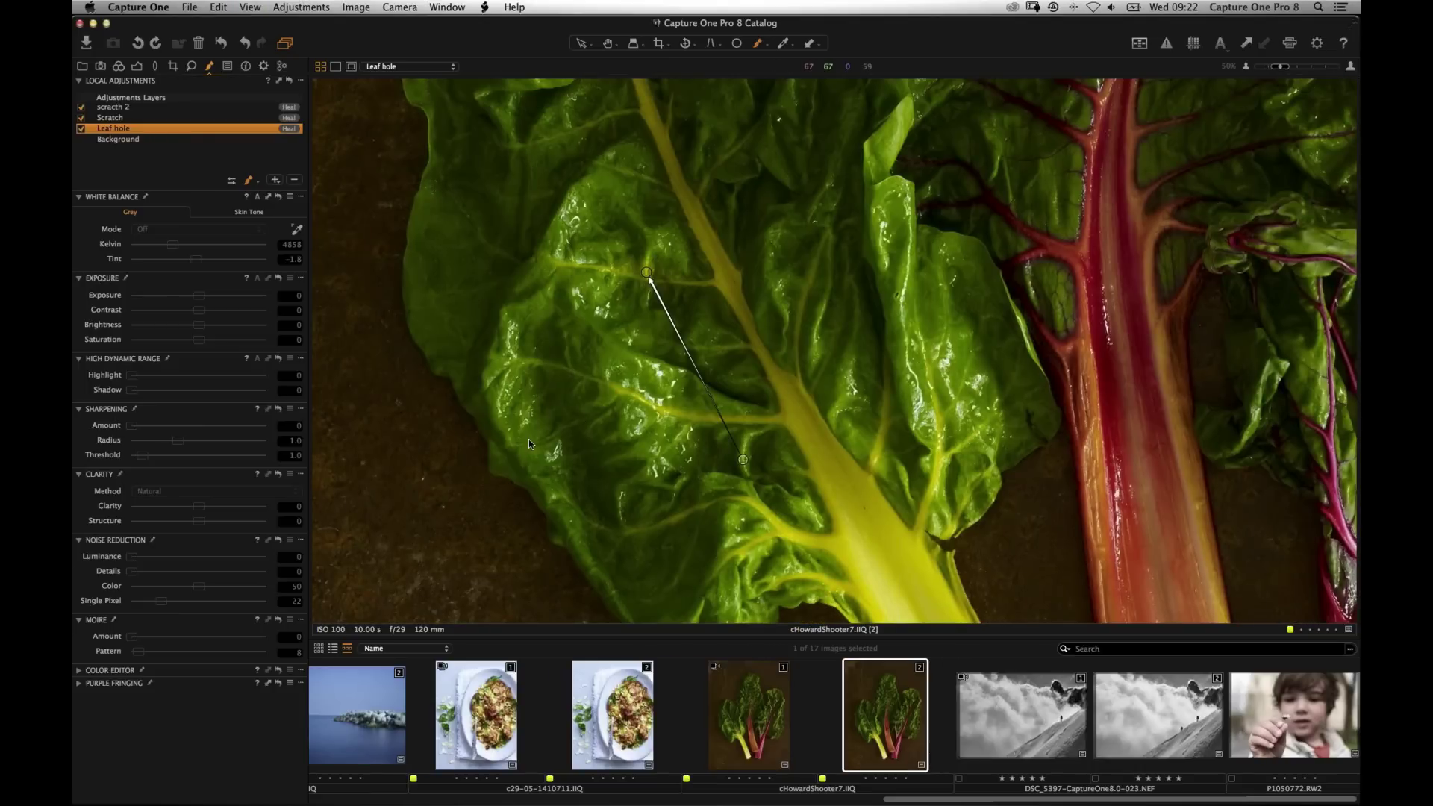
pyautogui.rightClick(534, 426)
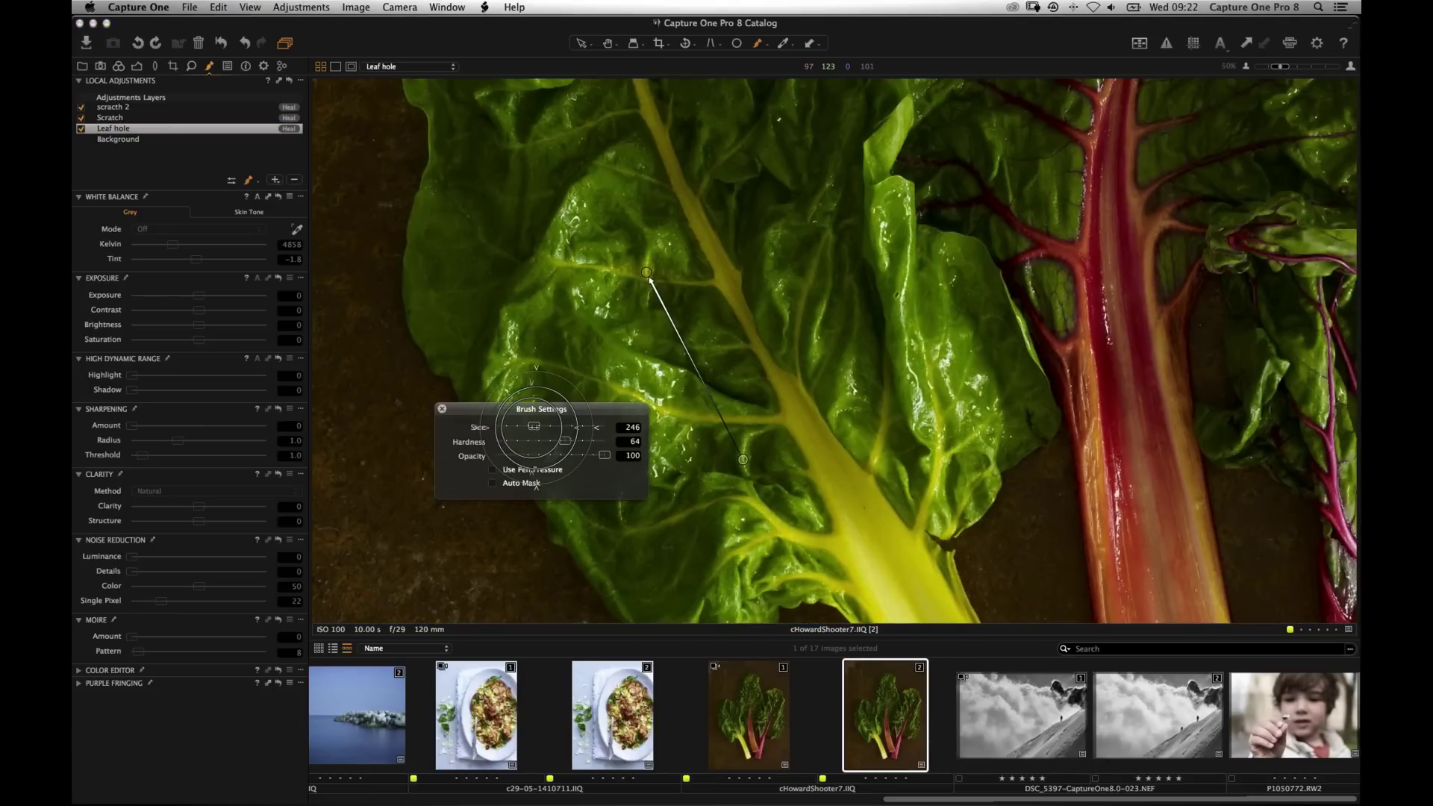
pyautogui.moveTo(533, 426); pyautogui.dragTo(530, 426)
pyautogui.click(442, 408)
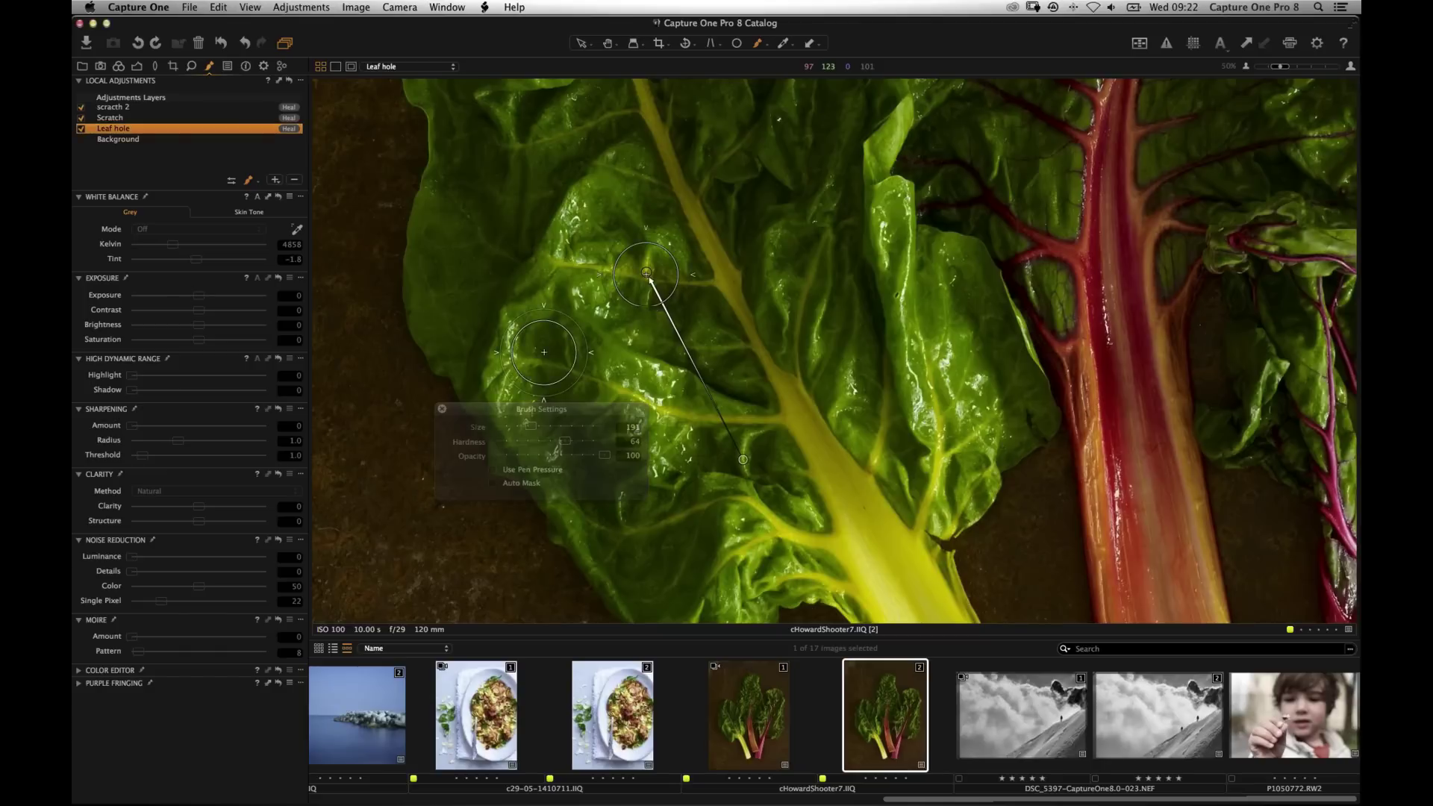
pyautogui.moveTo(646, 274)
pyautogui.mouseDown()
pyautogui.moveTo(659, 274)
pyautogui.moveTo(640, 278)
pyautogui.moveTo(628, 258)
pyautogui.moveTo(597, 276)
pyautogui.moveTo(665, 232)
pyautogui.mouseUp()
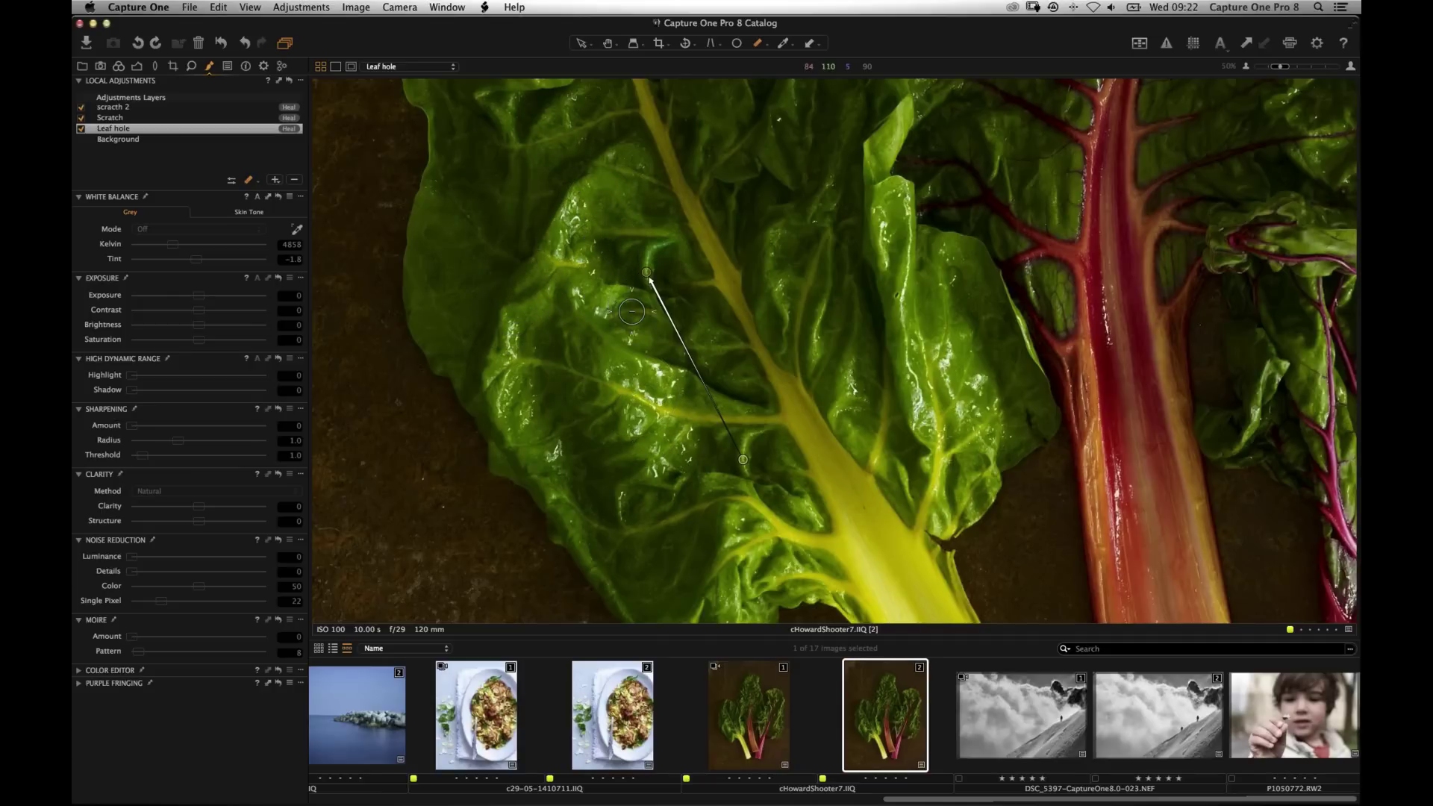
pyautogui.click(597, 301)
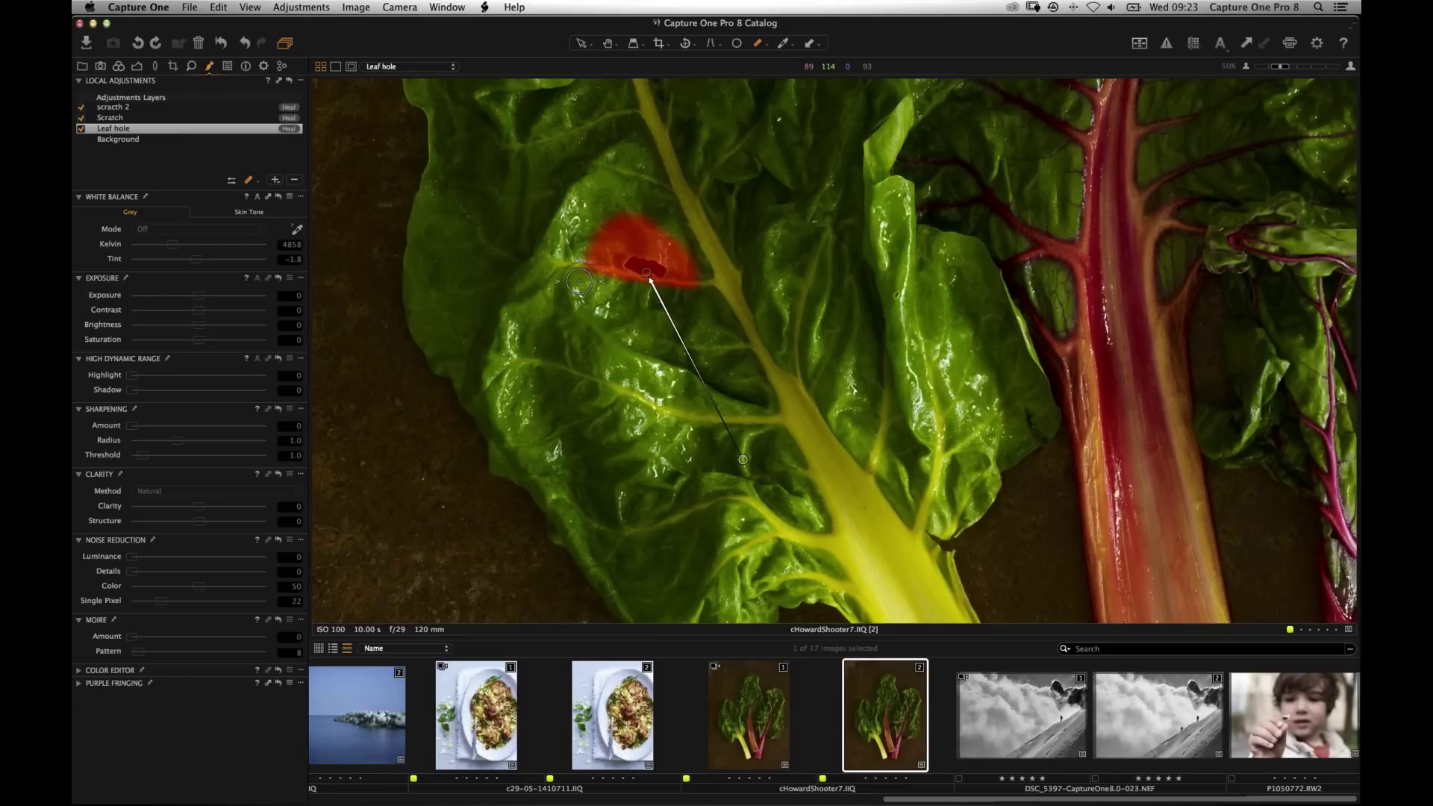
# Erase the excess heal mask around the repaired leaf hole and touch it up with an adjusted Draw Mask brush.
pyautogui.moveTo(675, 257)
pyautogui.mouseDown()
pyautogui.moveTo(614, 227)
pyautogui.moveTo(668, 236)
pyautogui.moveTo(625, 232)
pyautogui.moveTo(585, 259)
pyautogui.moveTo(638, 242)
pyautogui.moveTo(701, 263)
pyautogui.mouseUp()
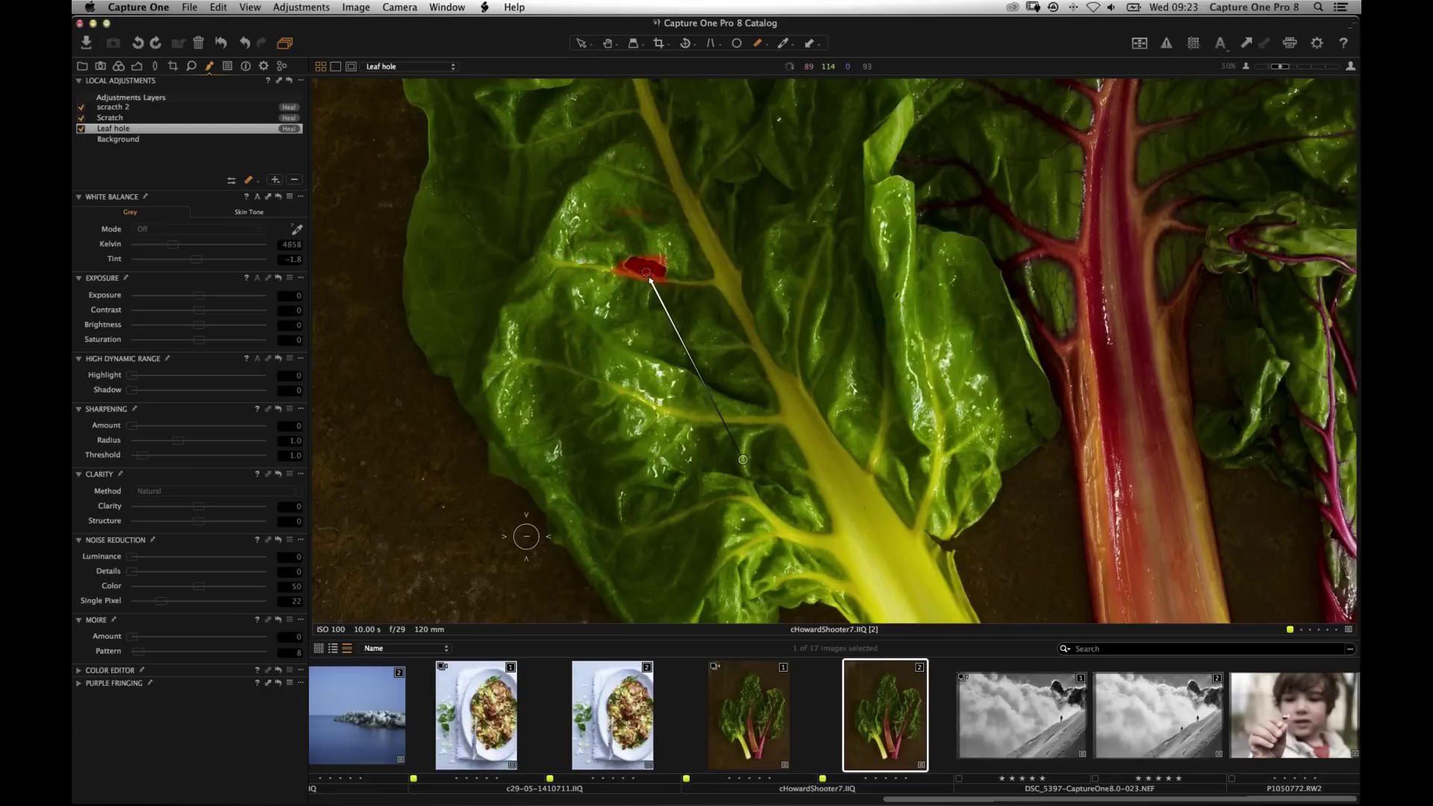
pyautogui.press('m')
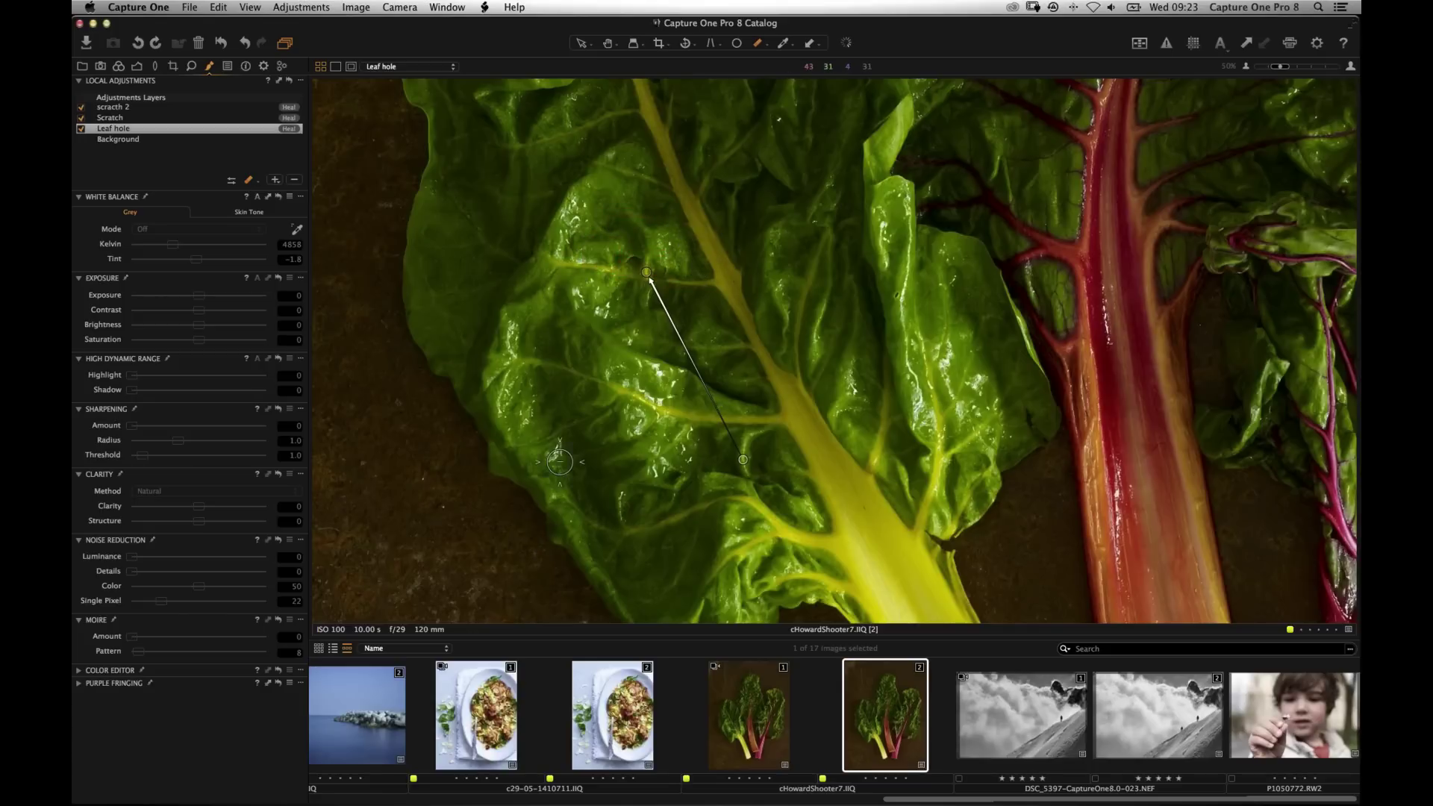
pyautogui.press('b')
pyautogui.rightClick(609, 202)
pyautogui.moveTo(614, 201); pyautogui.dragTo(600, 201)
pyautogui.click(521, 186)
pyautogui.moveTo(629, 256)
pyautogui.mouseDown()
pyautogui.moveTo(664, 262)
pyautogui.moveTo(623, 255)
pyautogui.mouseUp()
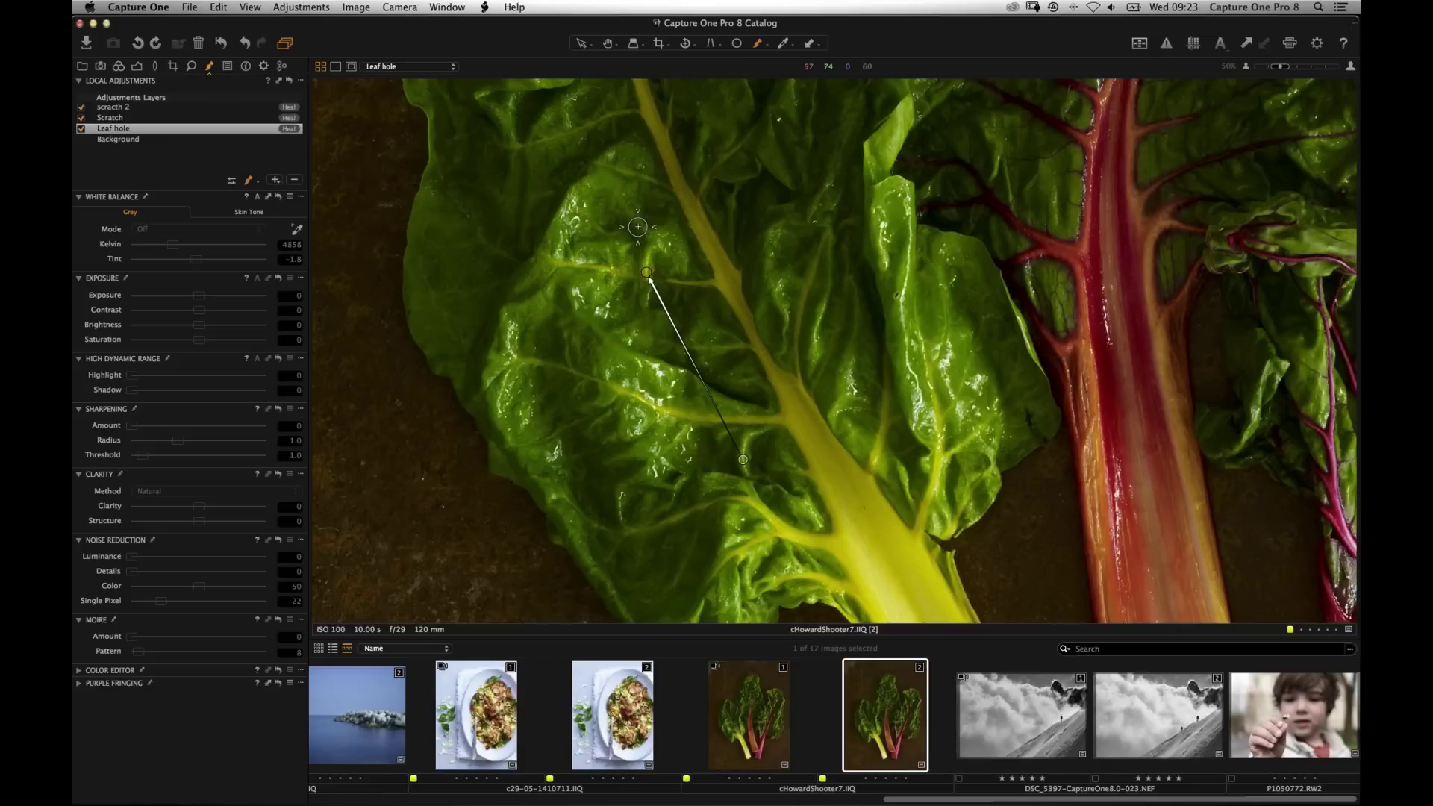
# Switch to the Erase Mask brush for the Leaf hole layer and raise its opacity to about mid-range.
pyautogui.click(251, 182)
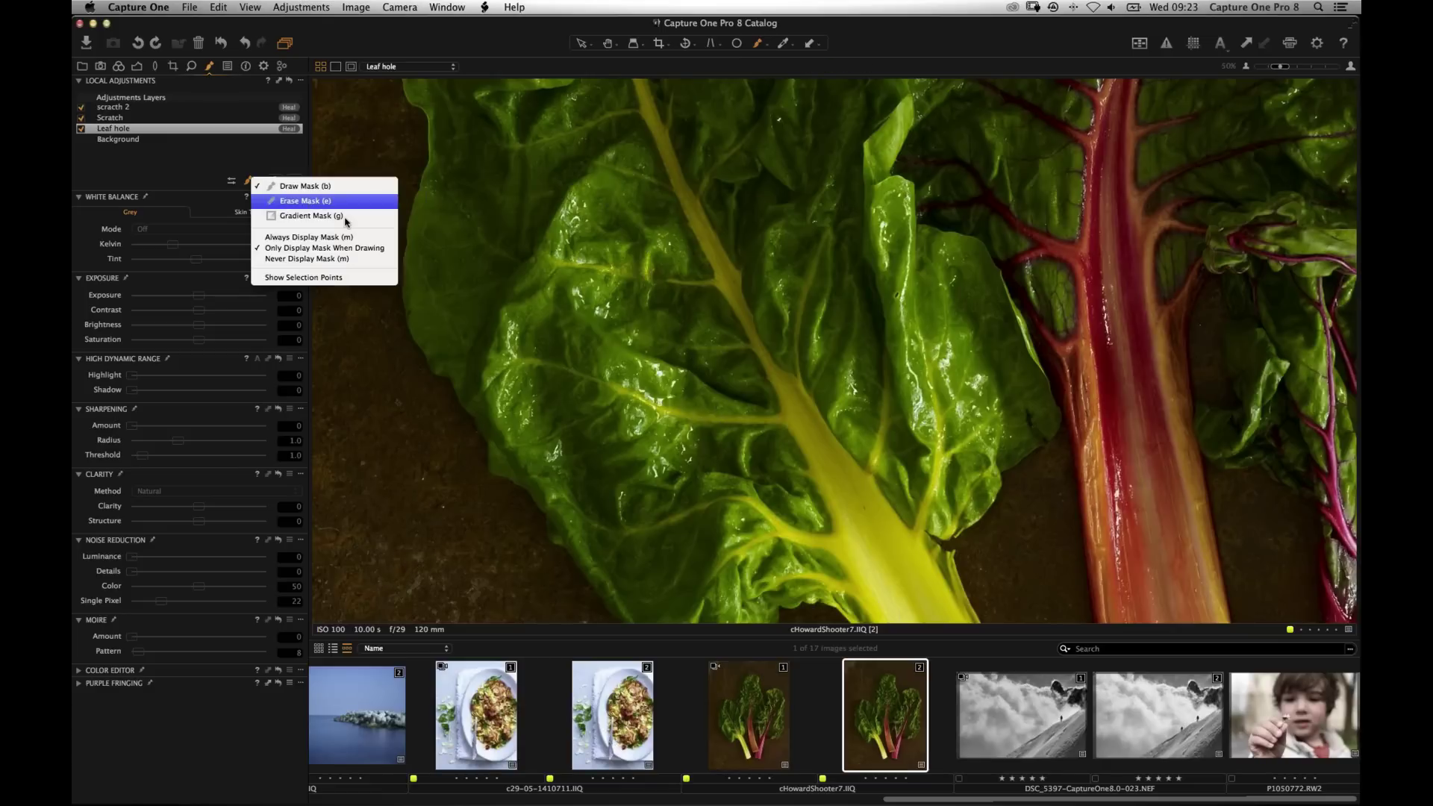
pyautogui.click(305, 201)
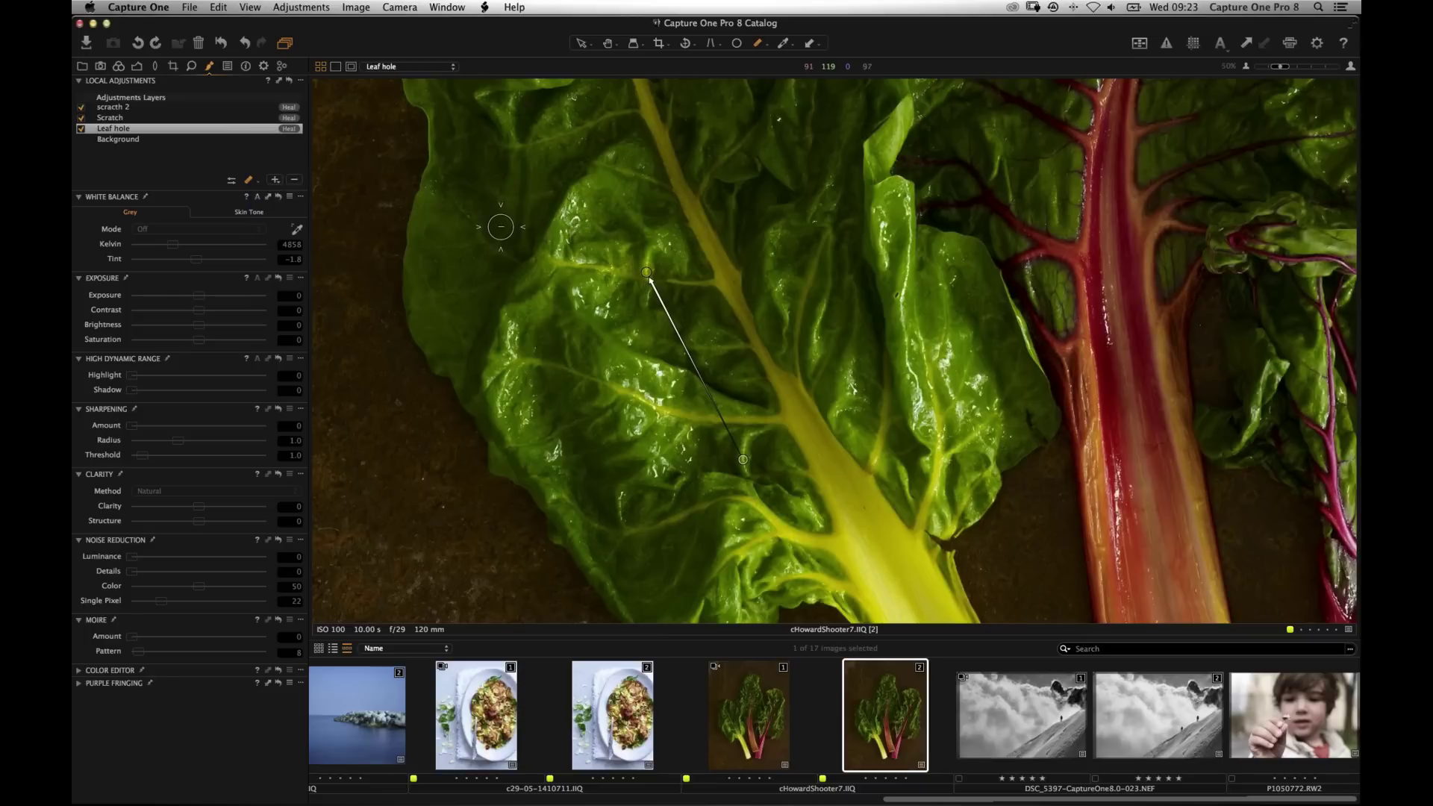
pyautogui.rightClick(445, 259)
pyautogui.press('m')
pyautogui.rightClick(506, 407)
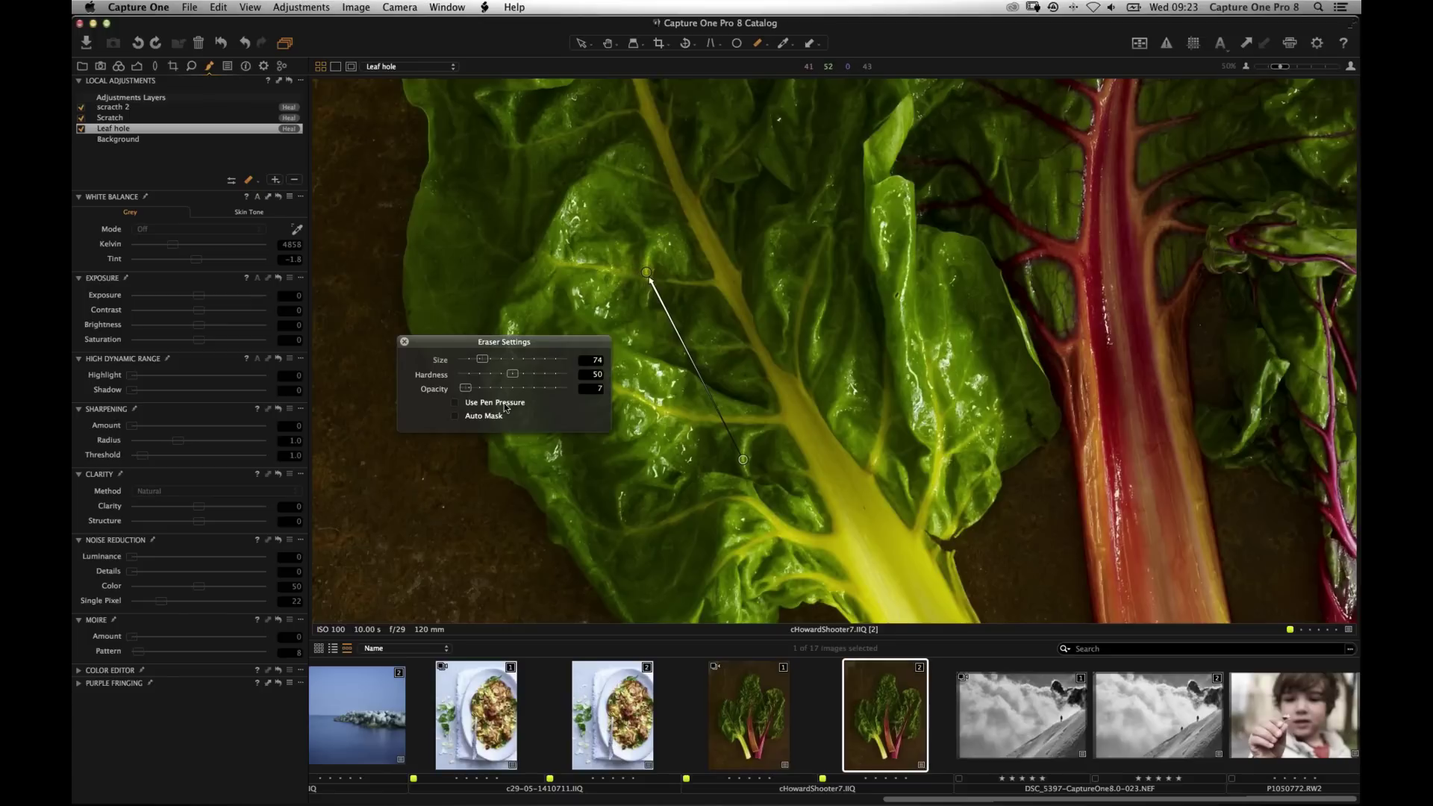
pyautogui.moveTo(466, 389); pyautogui.dragTo(514, 391)
pyautogui.click(649, 233)
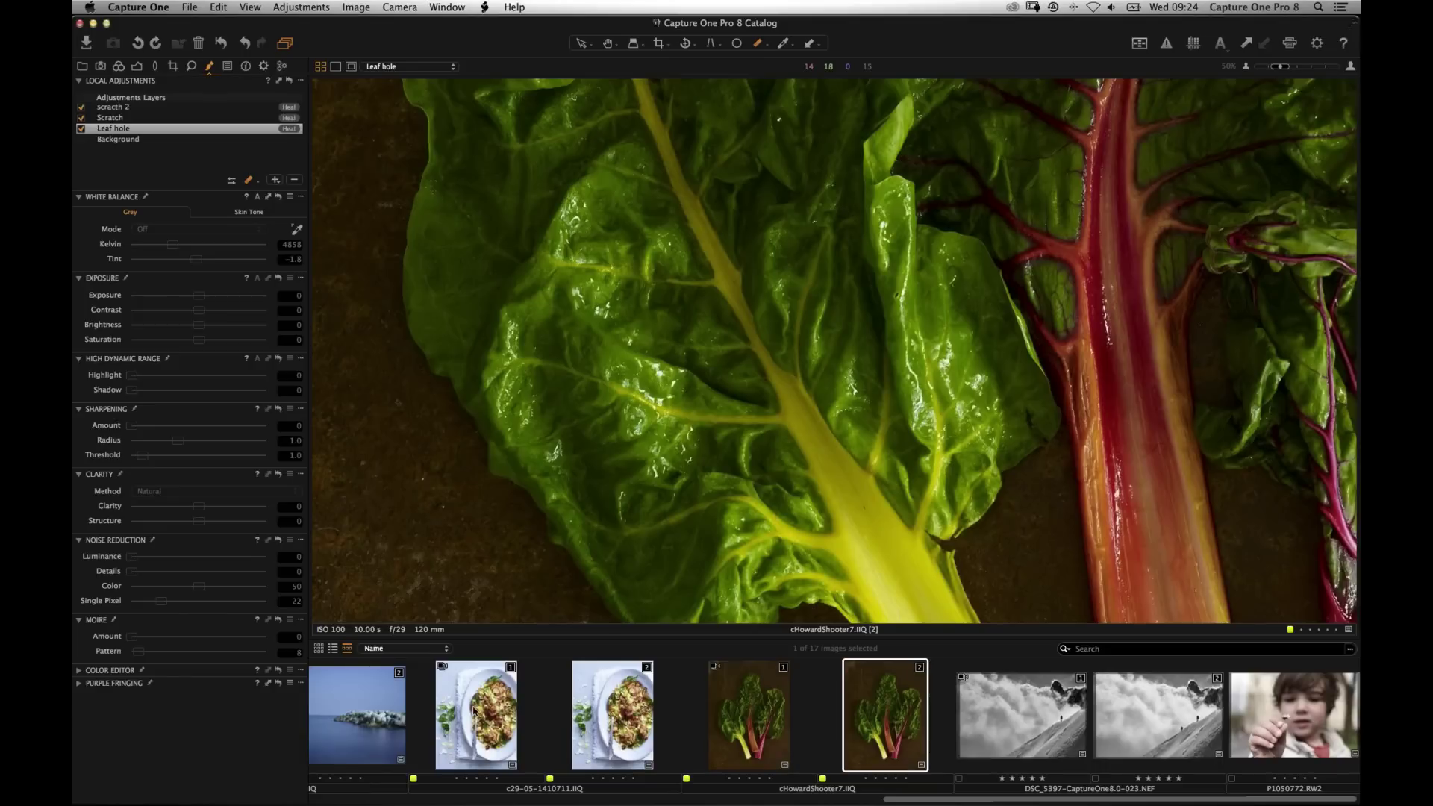
# Open the second variant of the pier seascape bco_08052014_1248.IIQ at the red buoy floating in the water.
pyautogui.hscroll(-1, 645, 702)
pyautogui.hscroll(-10, 704, 702)
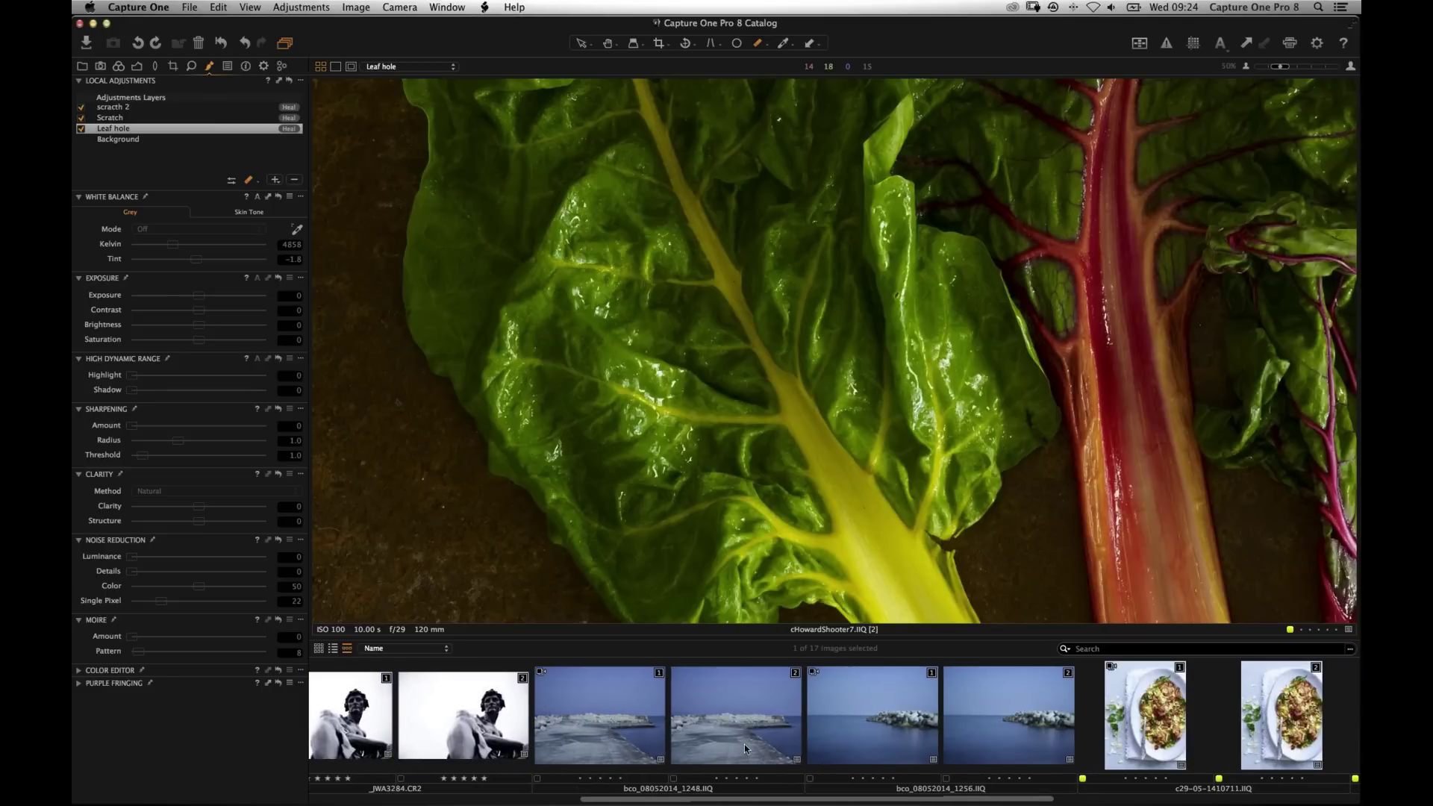
pyautogui.click(745, 745)
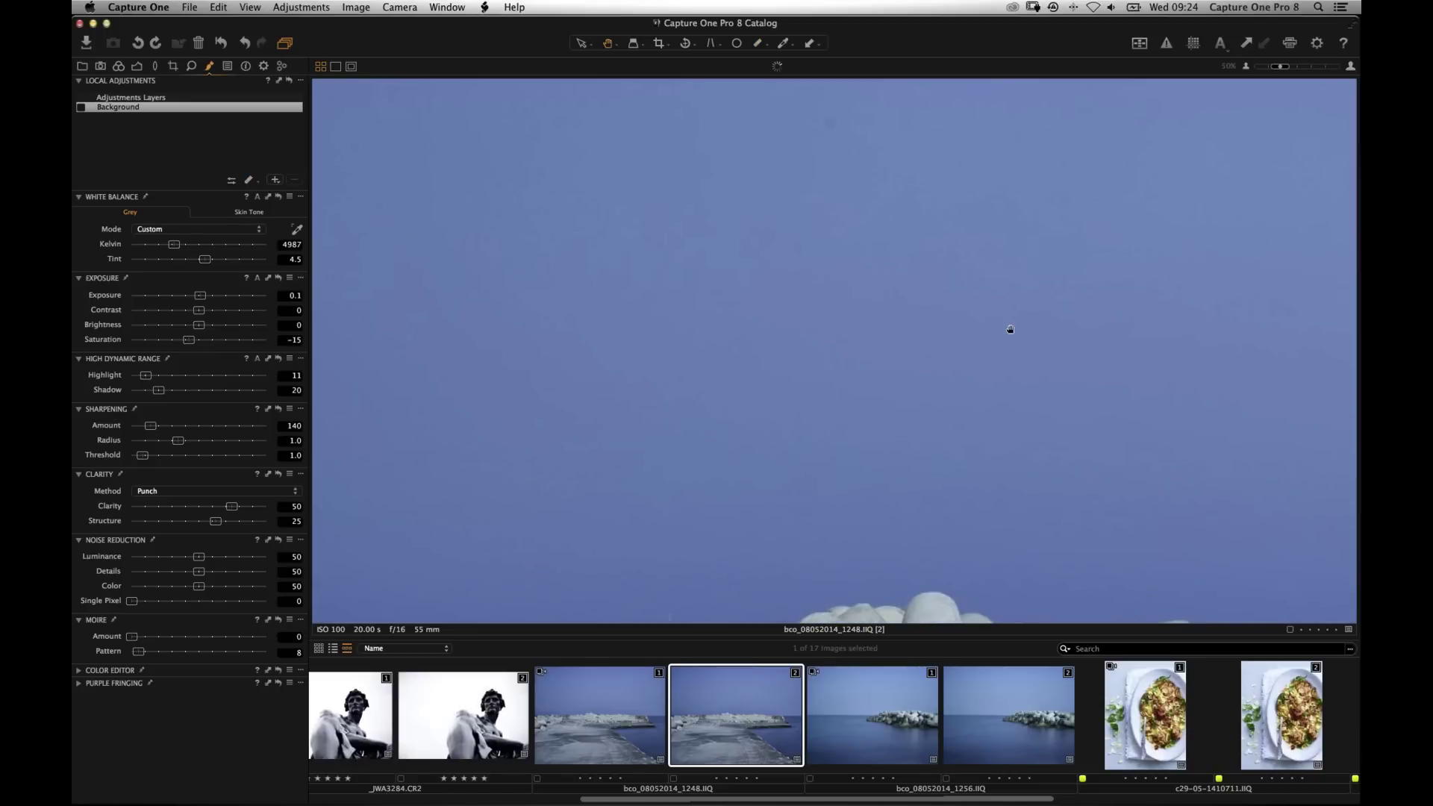
pyautogui.scroll(-8, 948, 343)
pyautogui.hscroll(8, 1226, 337)
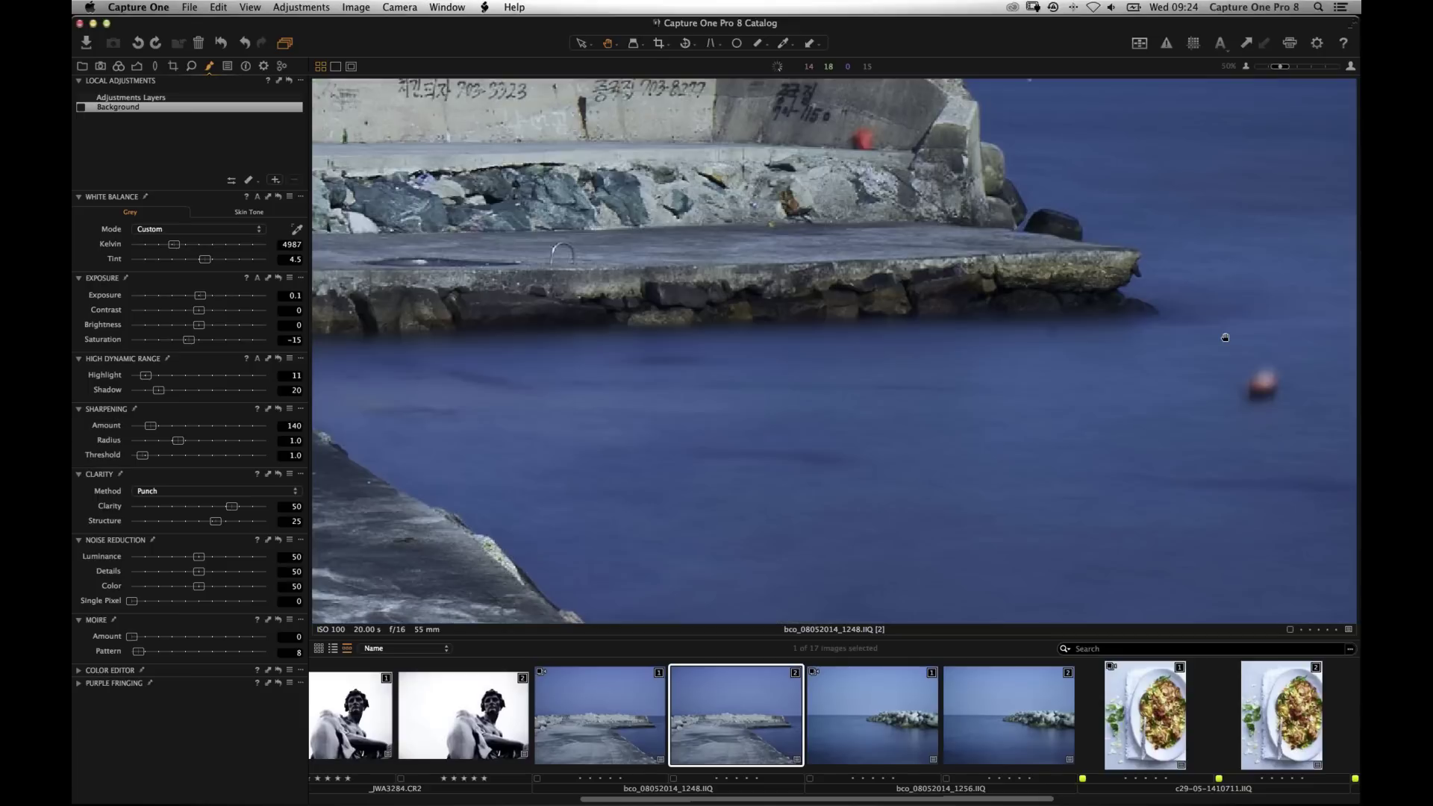
pyautogui.scroll(-1, 1226, 337)
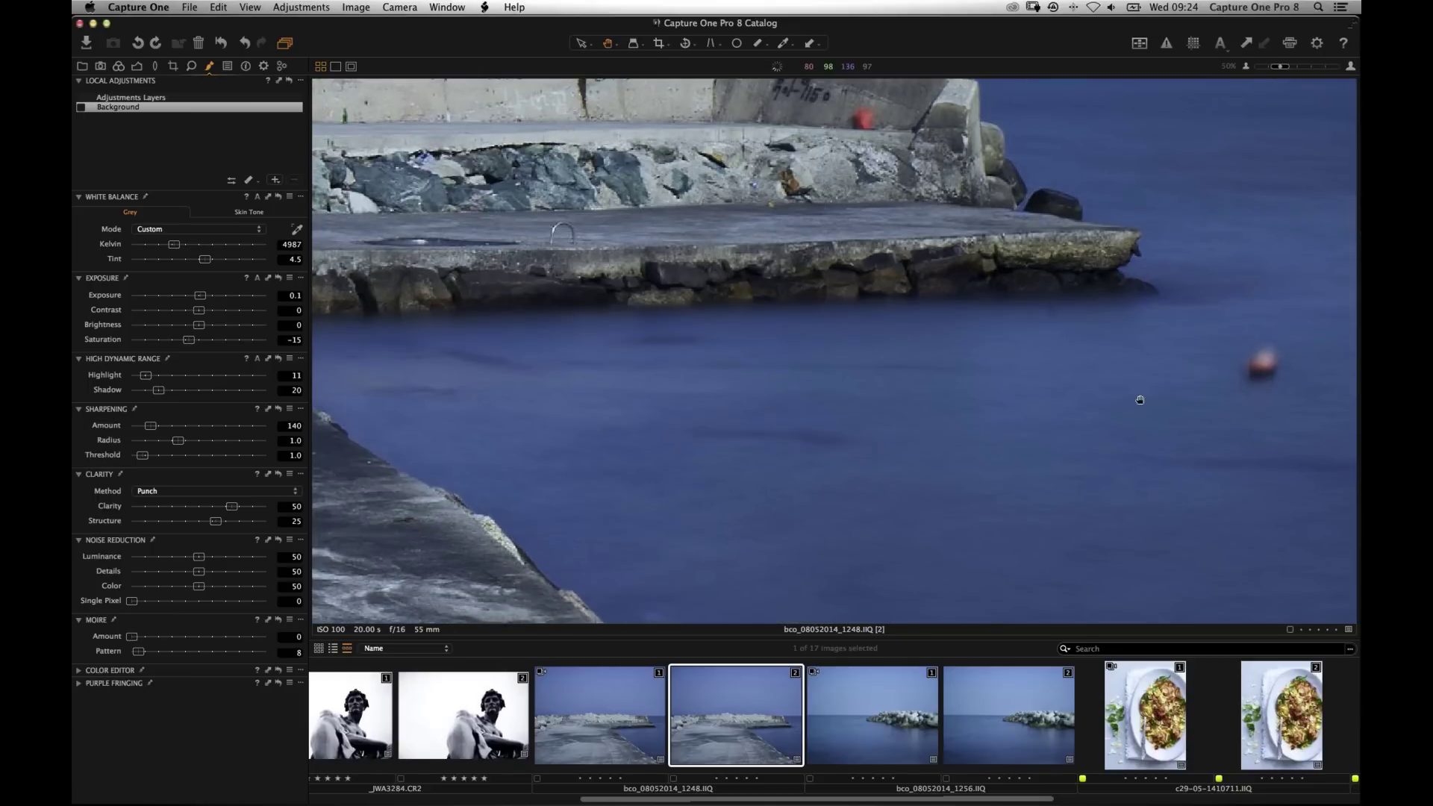
# Add a new heal layer named buoy to the pier seascape.
pyautogui.click(275, 180)
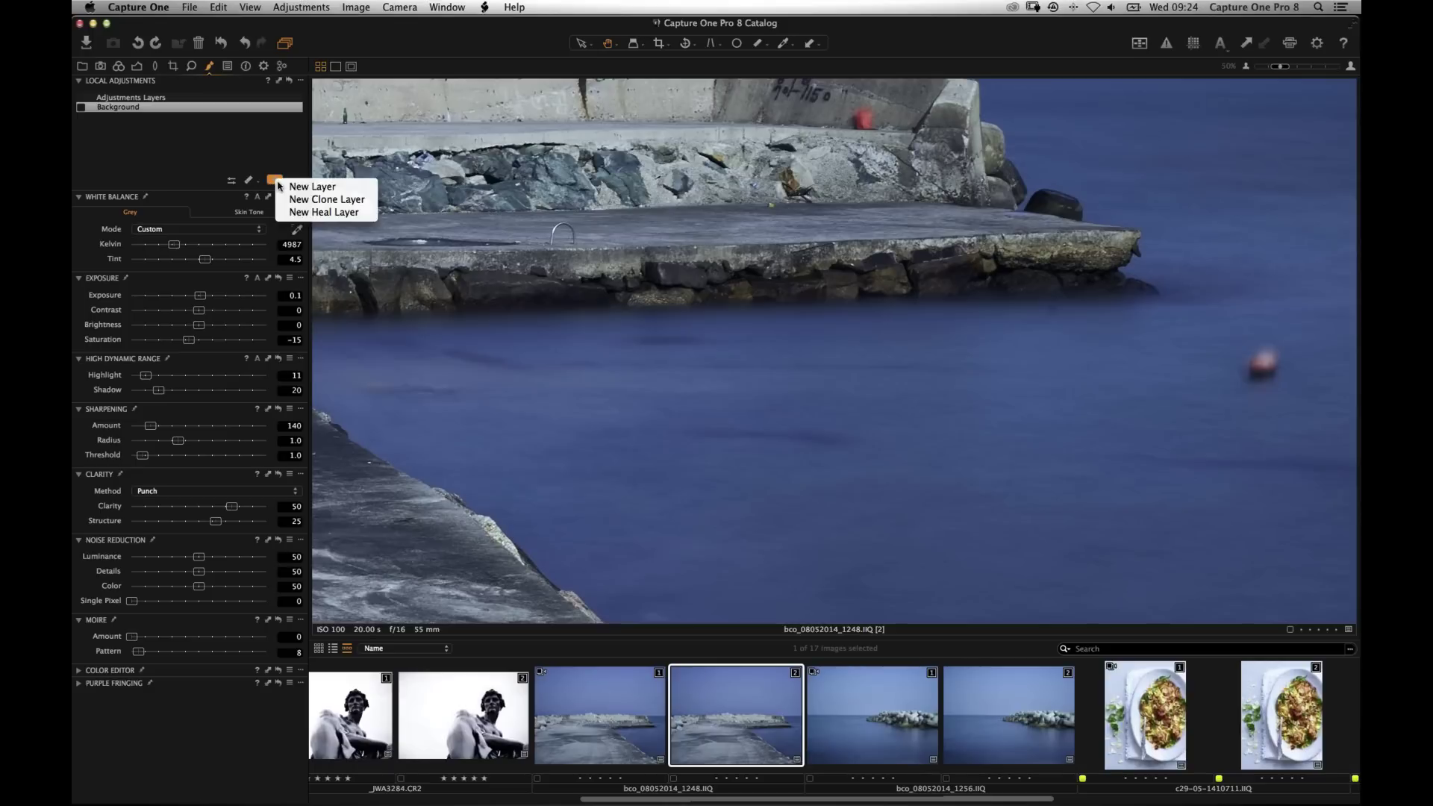
pyautogui.click(391, 235)
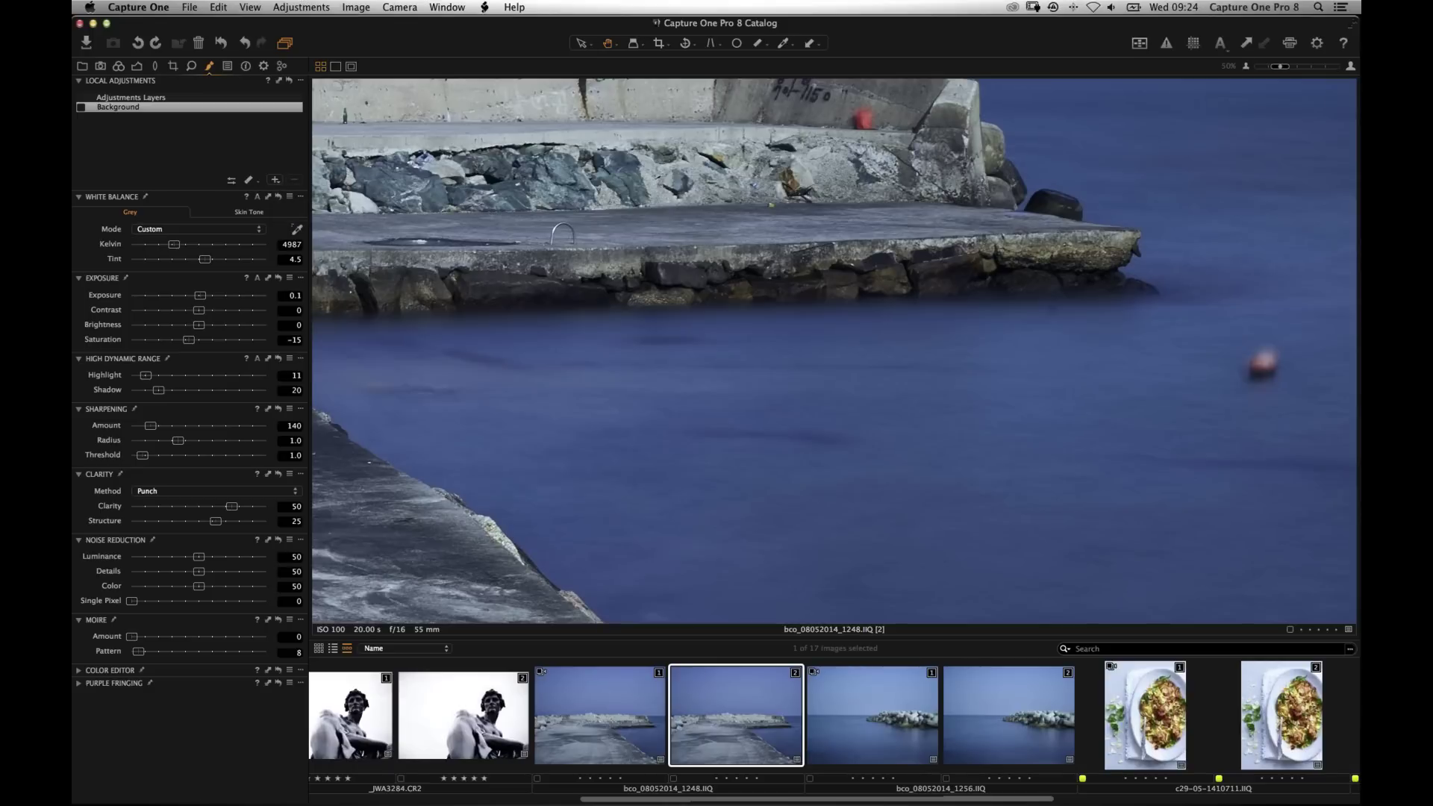
pyautogui.click(294, 47)
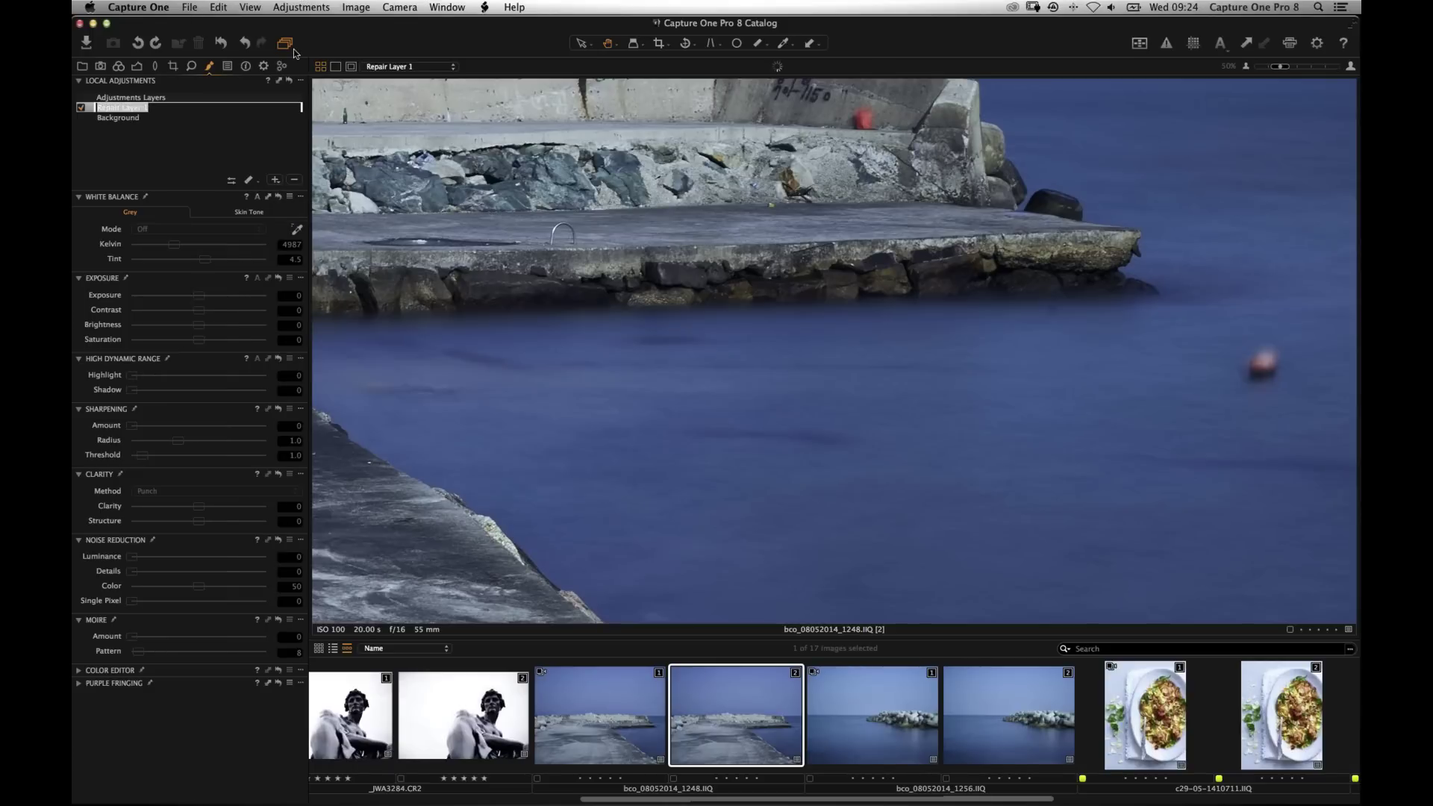
pyautogui.write('buoy')
pyautogui.press('Return')
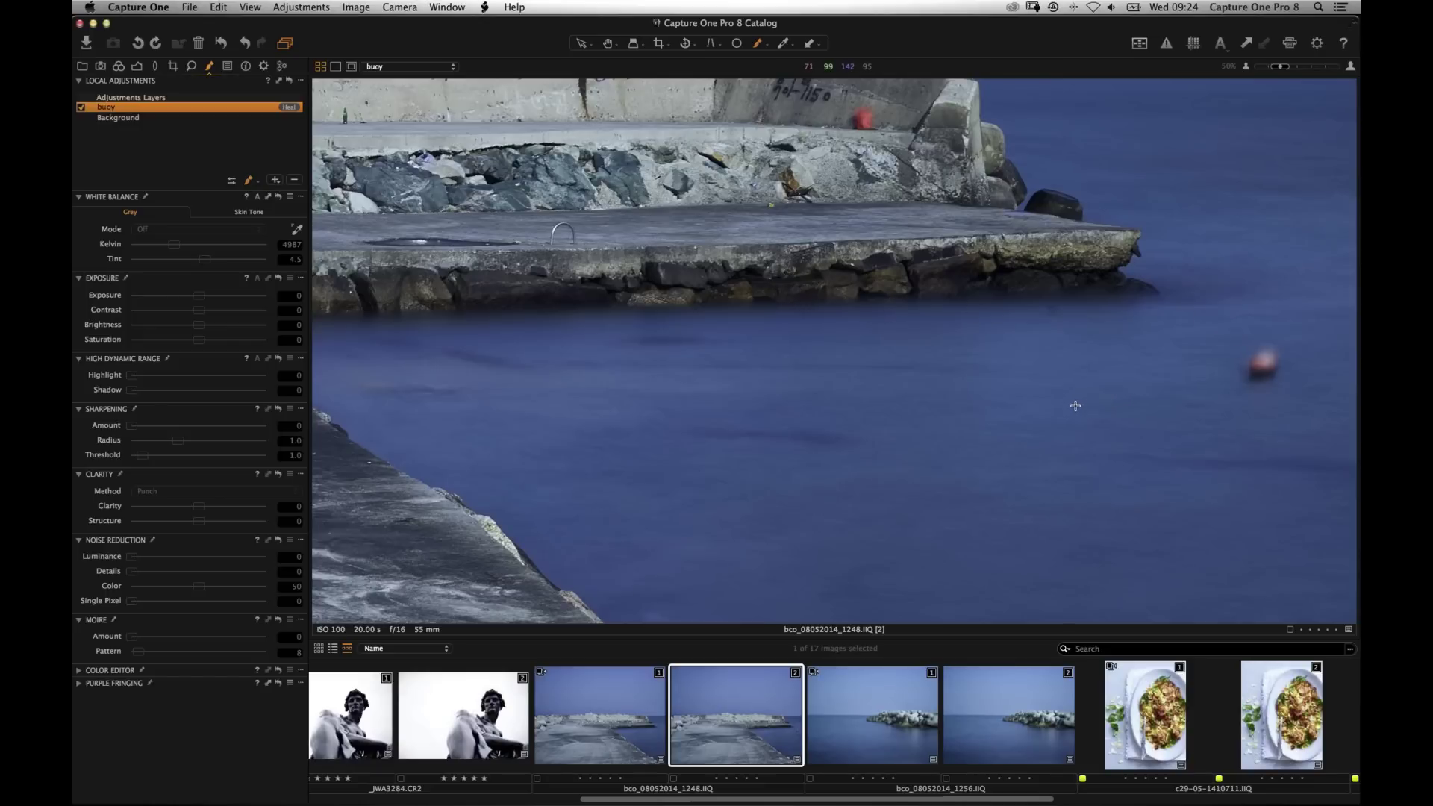
# Paint a heal mask over the red buoy, using the clear water nearby as the source.
pyautogui.moveTo(1225, 363)
pyautogui.mouseDown()
pyautogui.moveTo(1267, 358)
pyautogui.moveTo(1252, 371)
pyautogui.moveTo(1267, 354)
pyautogui.moveTo(1275, 372)
pyautogui.moveTo(1267, 354)
pyautogui.mouseUp()
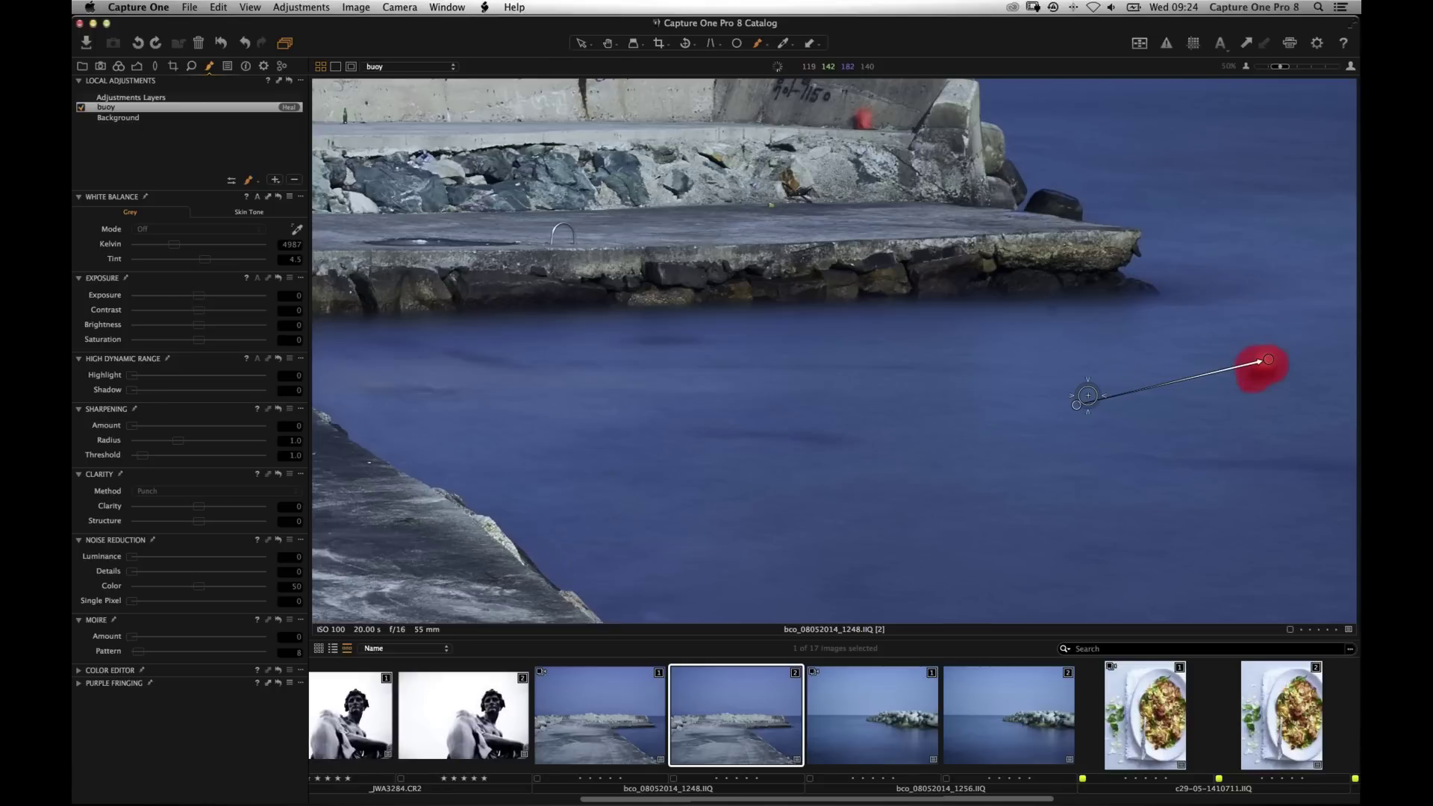
pyautogui.press(',')
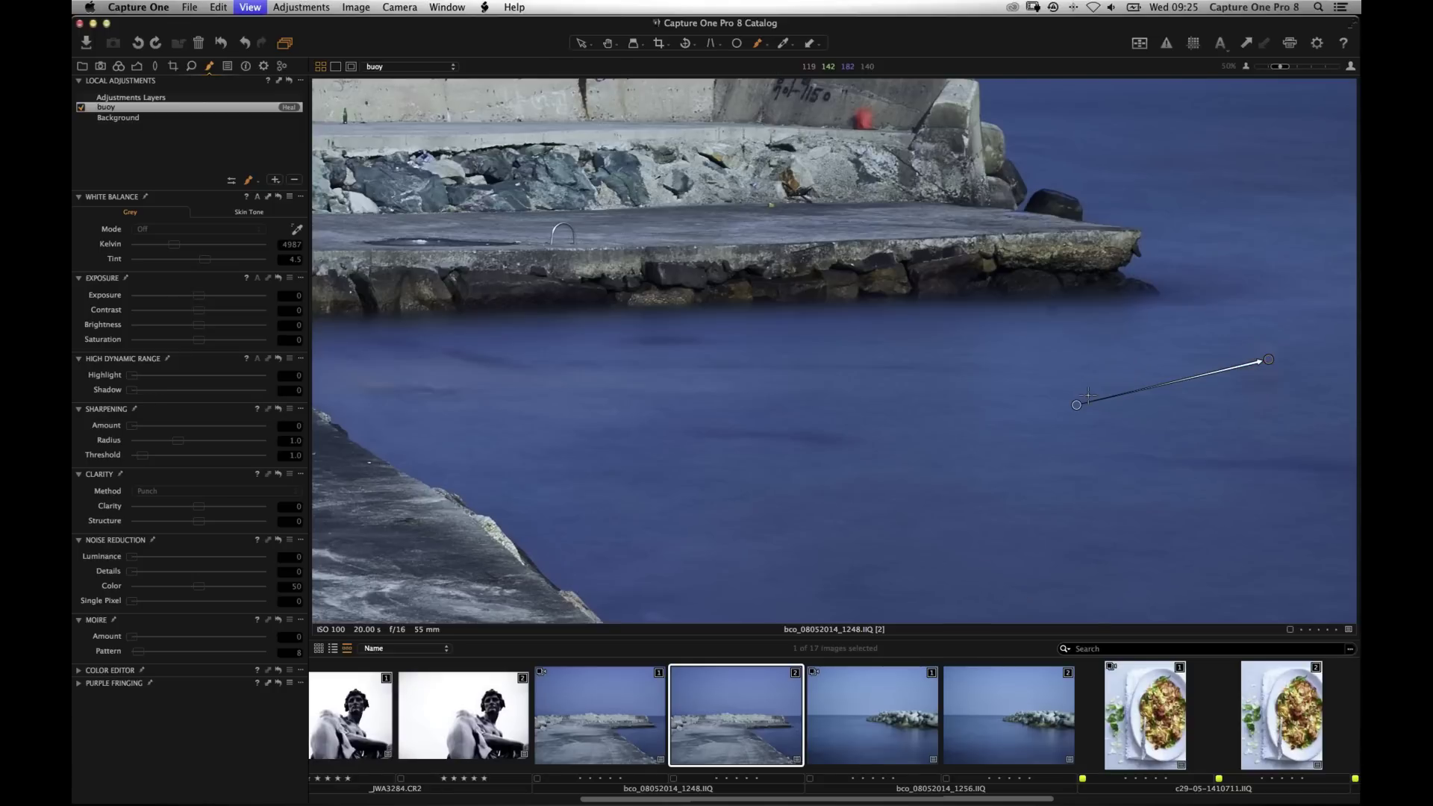
pyautogui.press('super+minus')
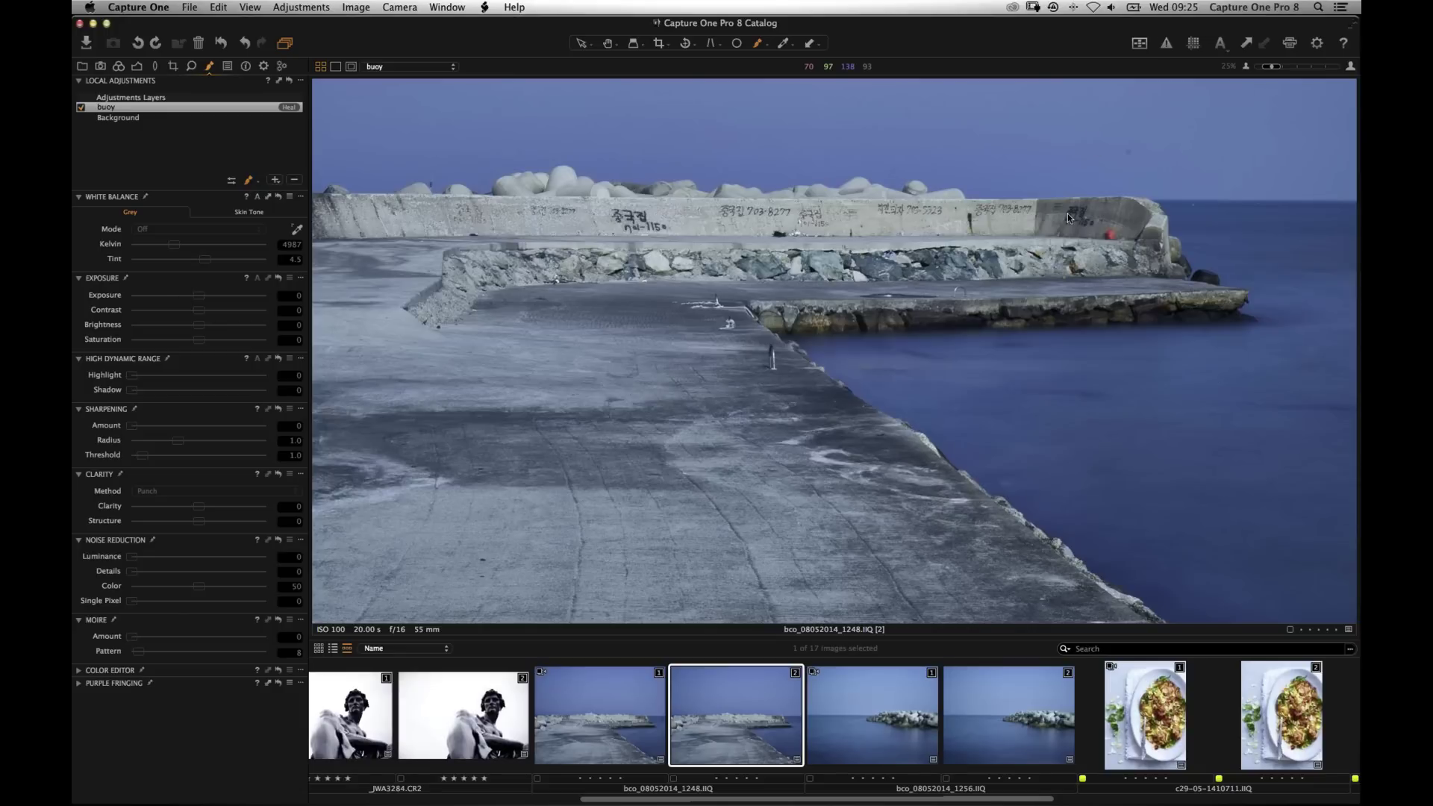
# Remove the dark dust spot in the sky above the end of the breakwater with Spot Removal.
pyautogui.moveTo(1055, 234); pyautogui.dragTo(1092, 140)
pyautogui.press('super+z')
pyautogui.press('super+0')
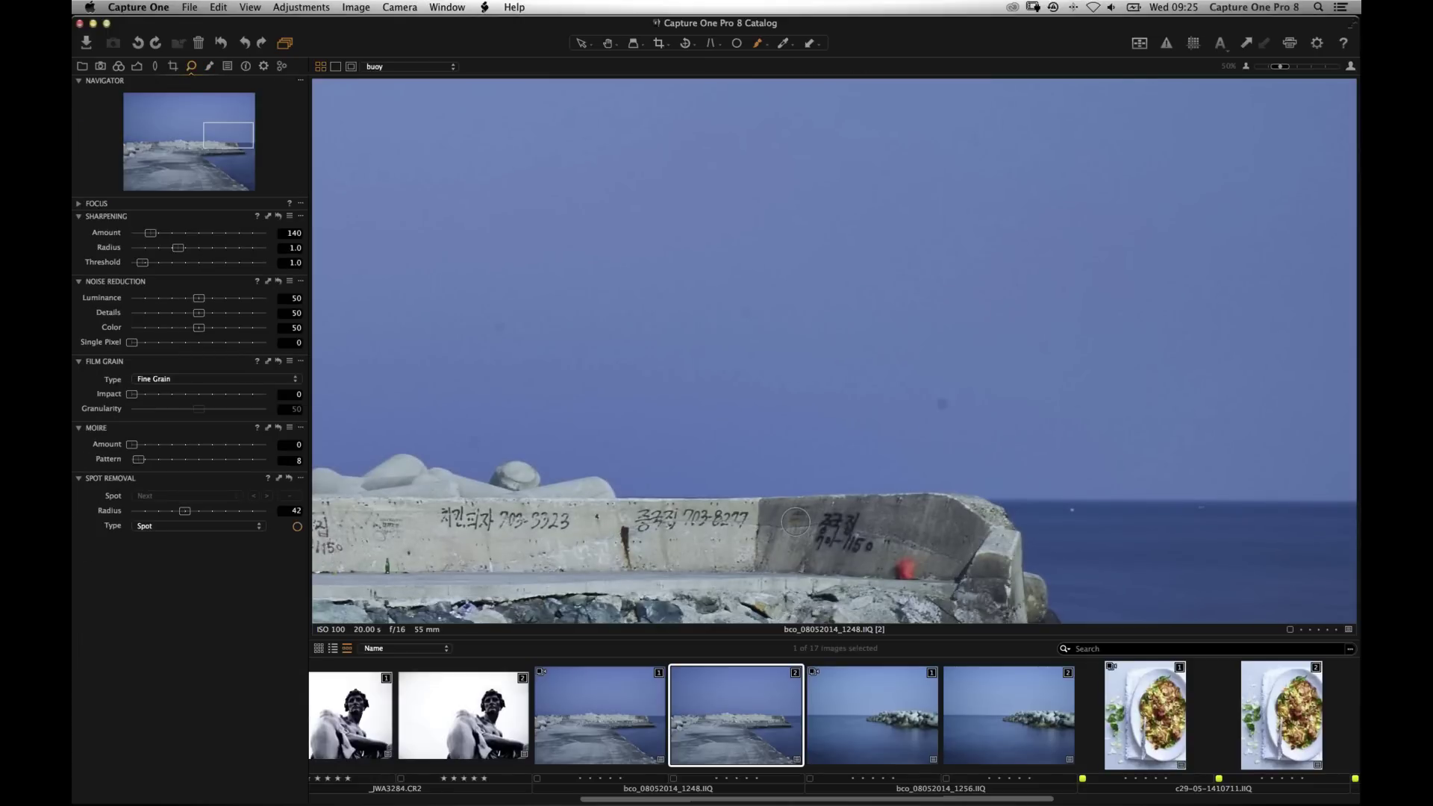
pyautogui.press('o')
pyautogui.click(943, 405)
# Select both bco_08052014_1256.IIQ variants along with the pier seascape, view the Local Adjustments copy-and-apply options, and cancel them.
pyautogui.keyDown('shift'); pyautogui.click(990, 717); pyautogui.keyUp('shift')
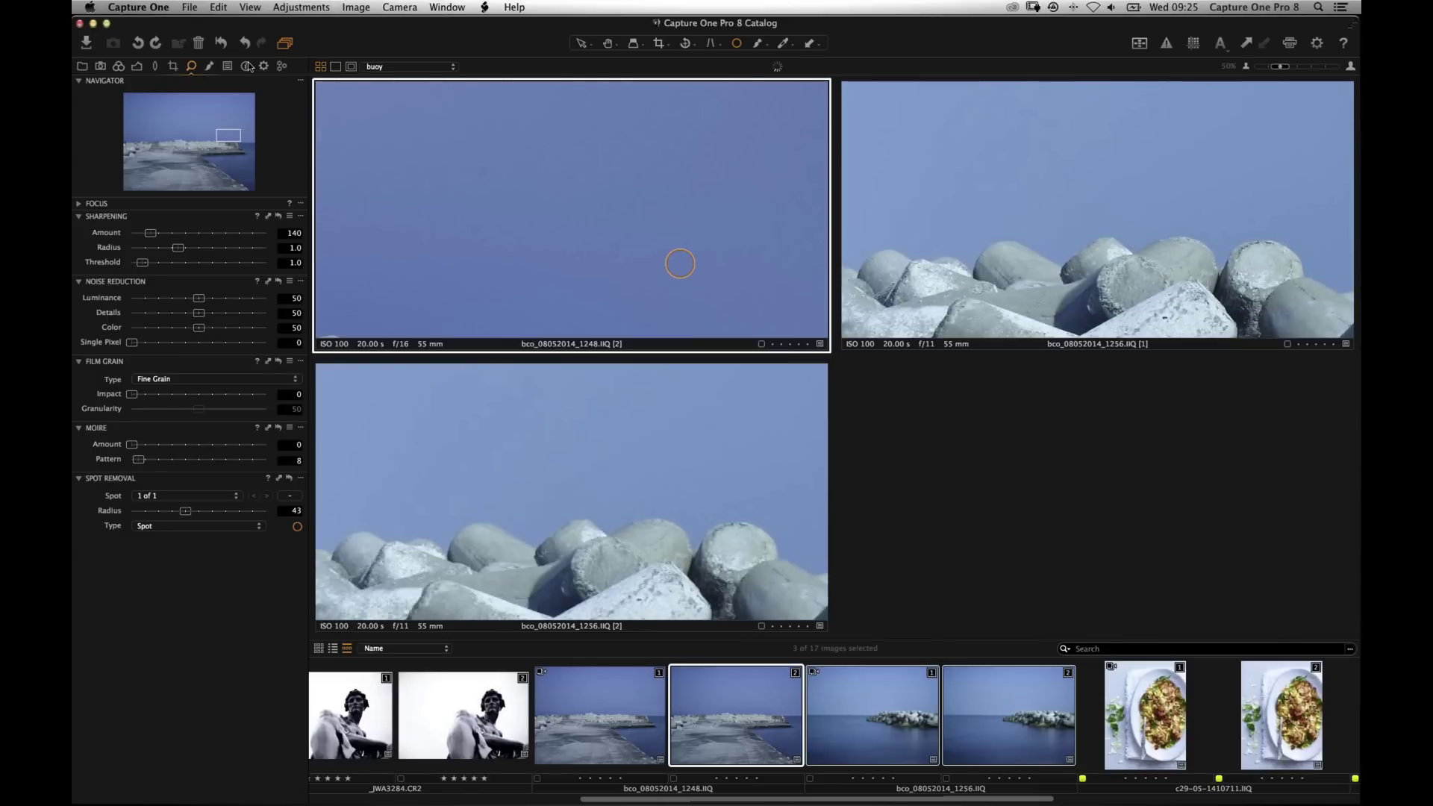
pyautogui.click(210, 66)
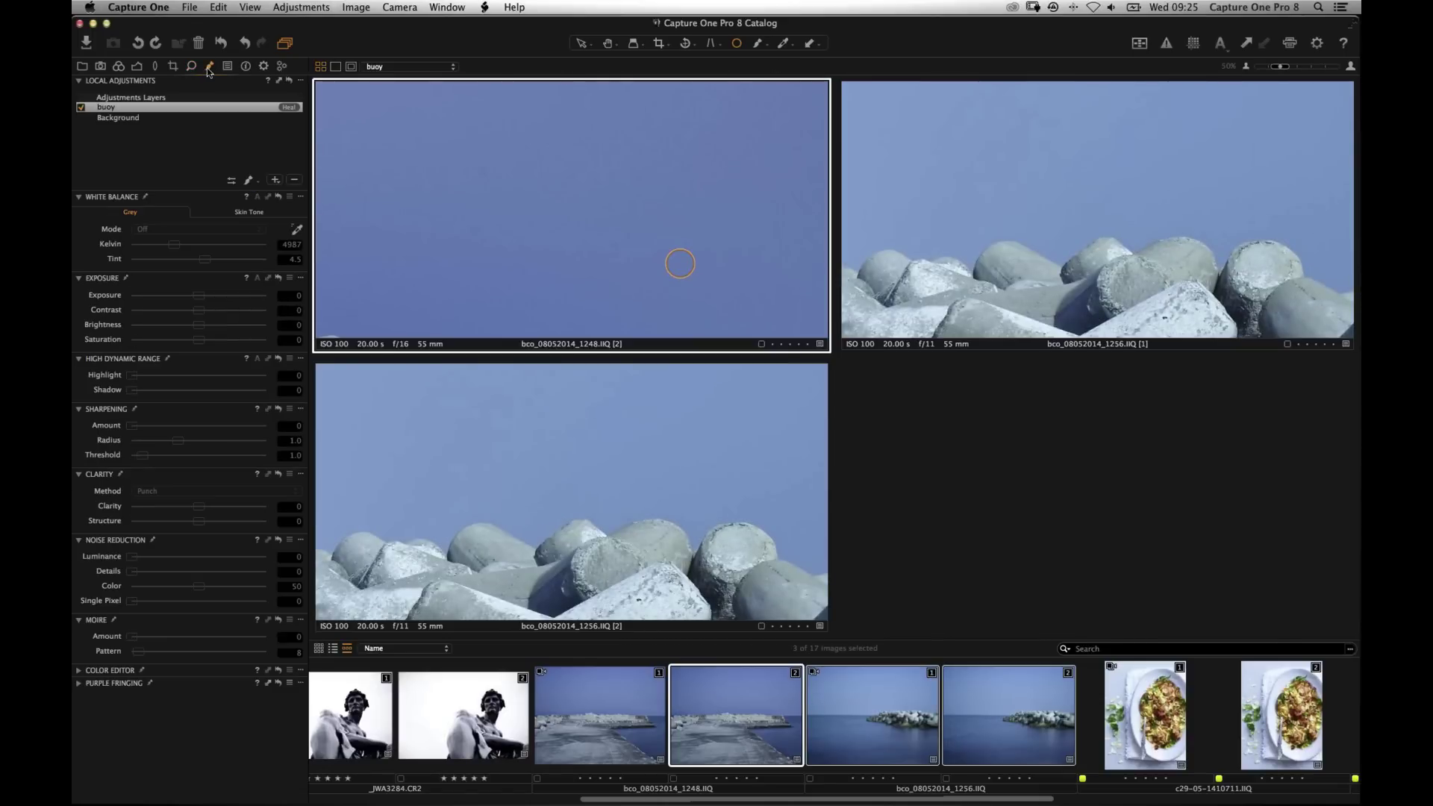
pyautogui.click(278, 82)
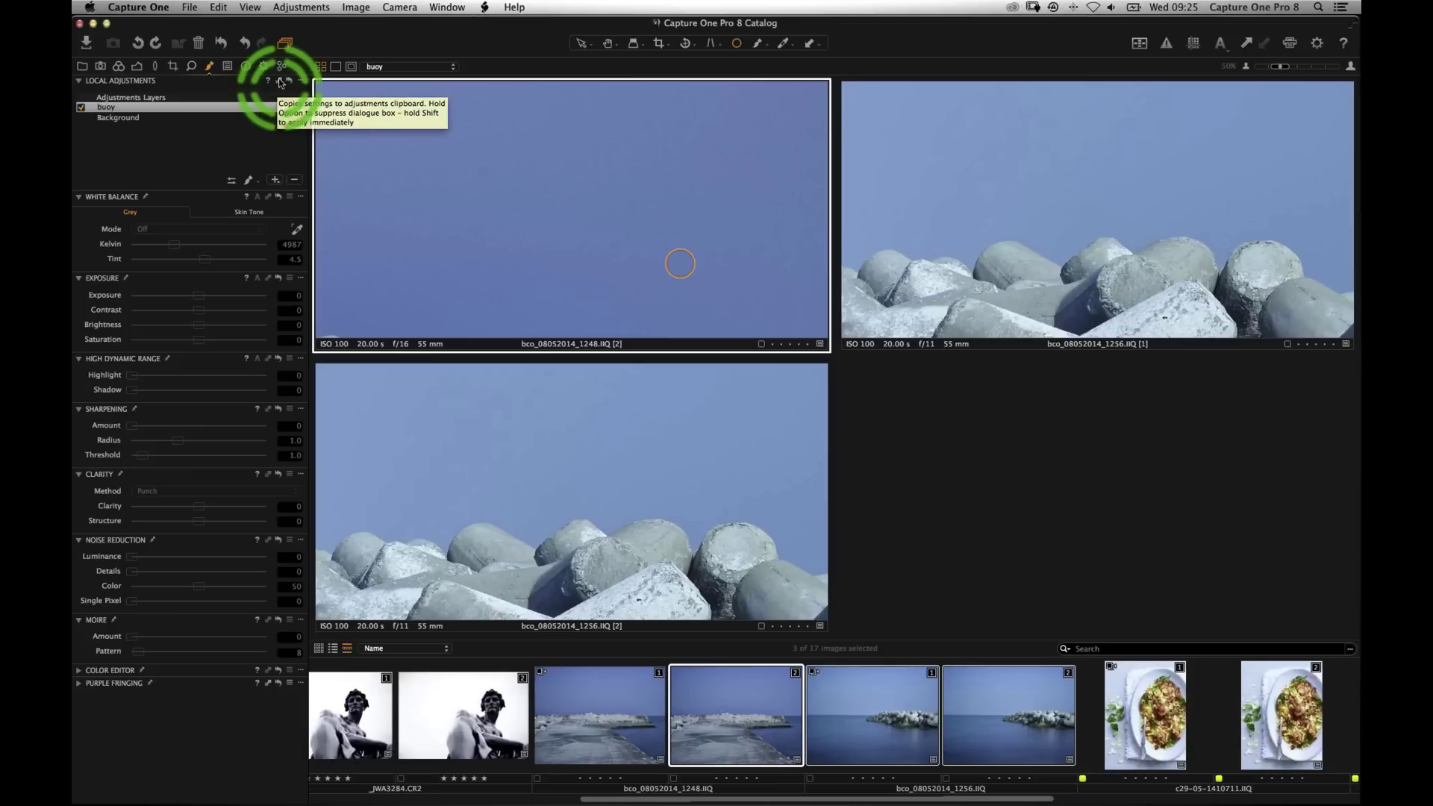
pyautogui.click(279, 83)
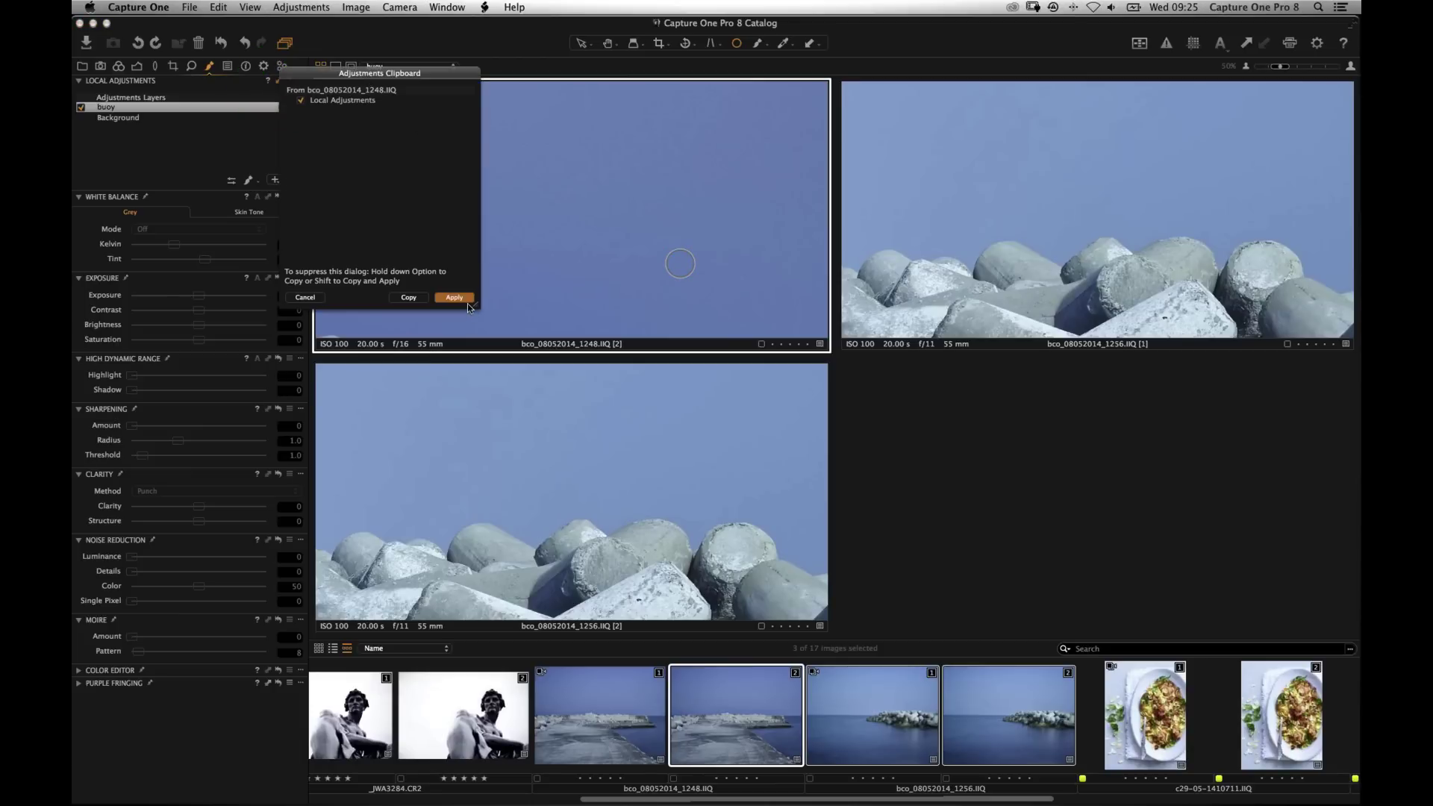
pyautogui.click(307, 298)
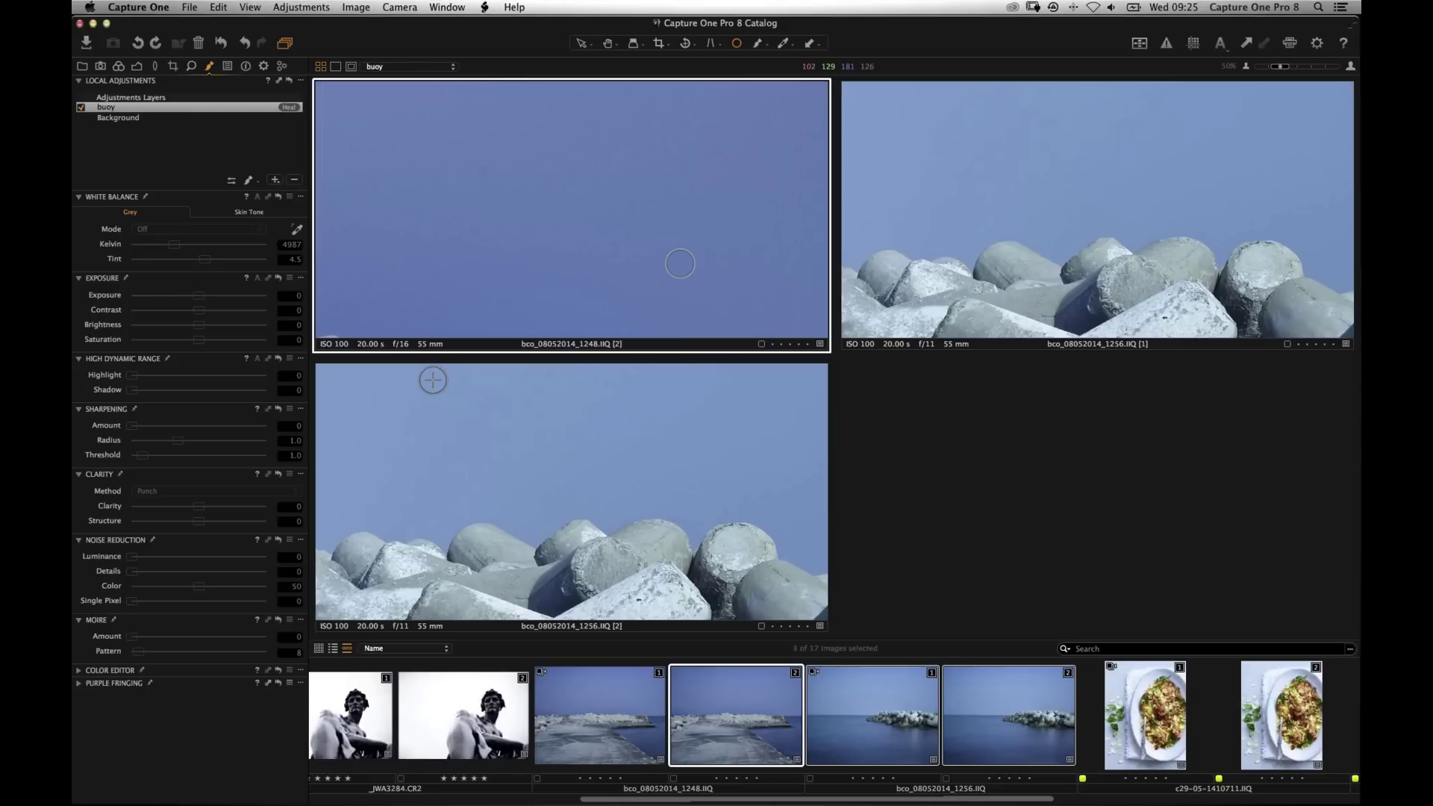
# Open the first variant of _JWA3081.CR2, the woman reading on the lawn, to view its Leaves heal layer.
pyautogui.press('super+0')
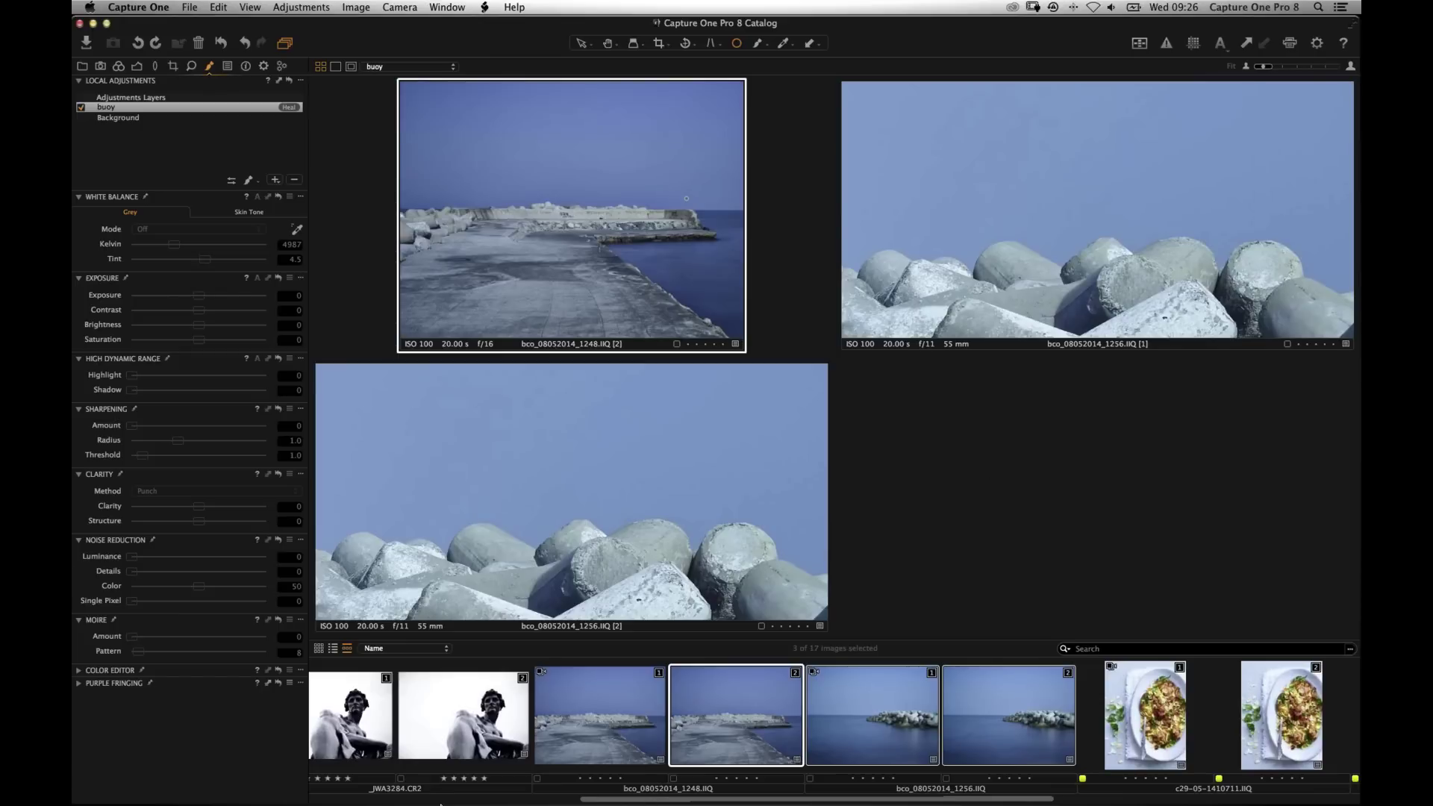
pyautogui.moveTo(657, 799); pyautogui.dragTo(358, 799)
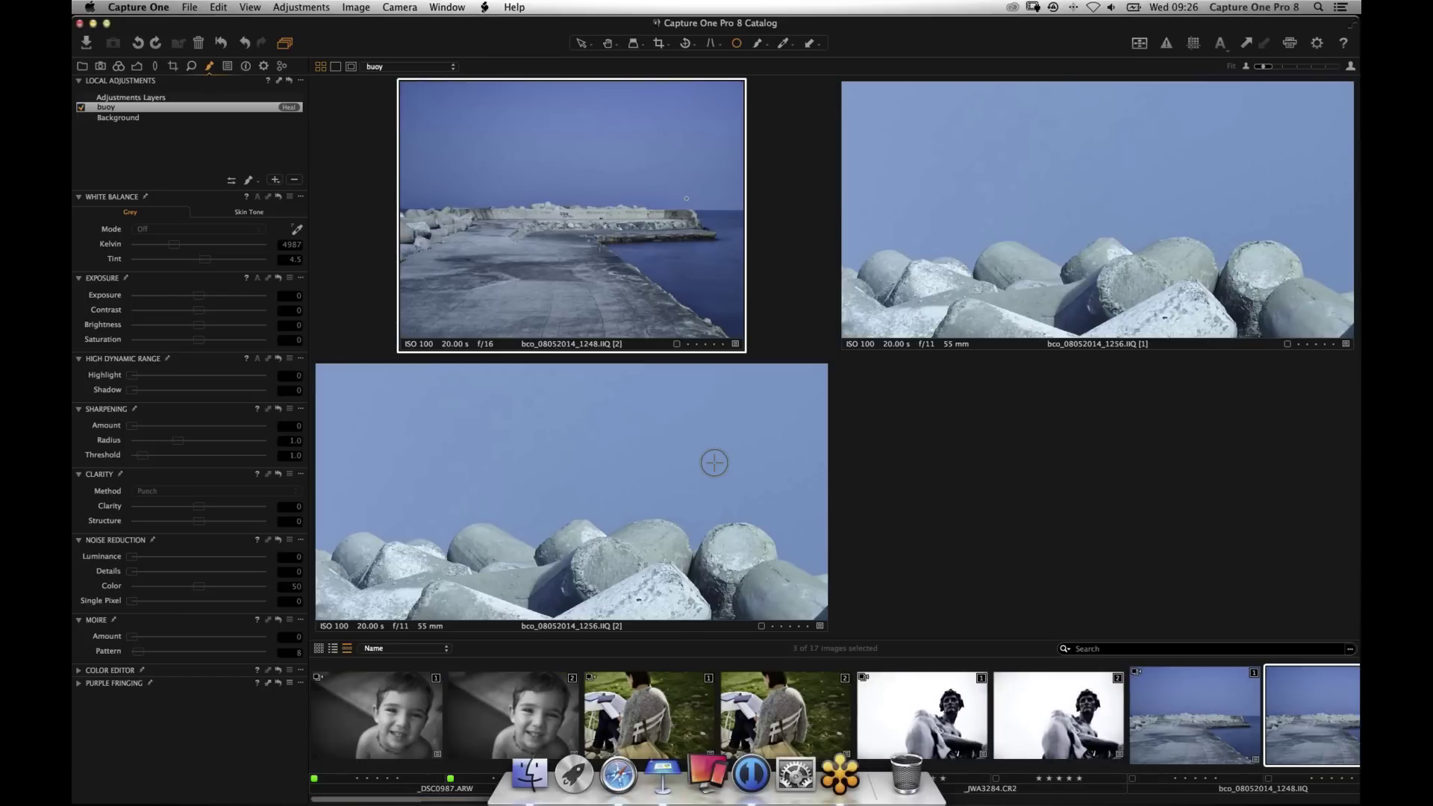
pyautogui.click(688, 729)
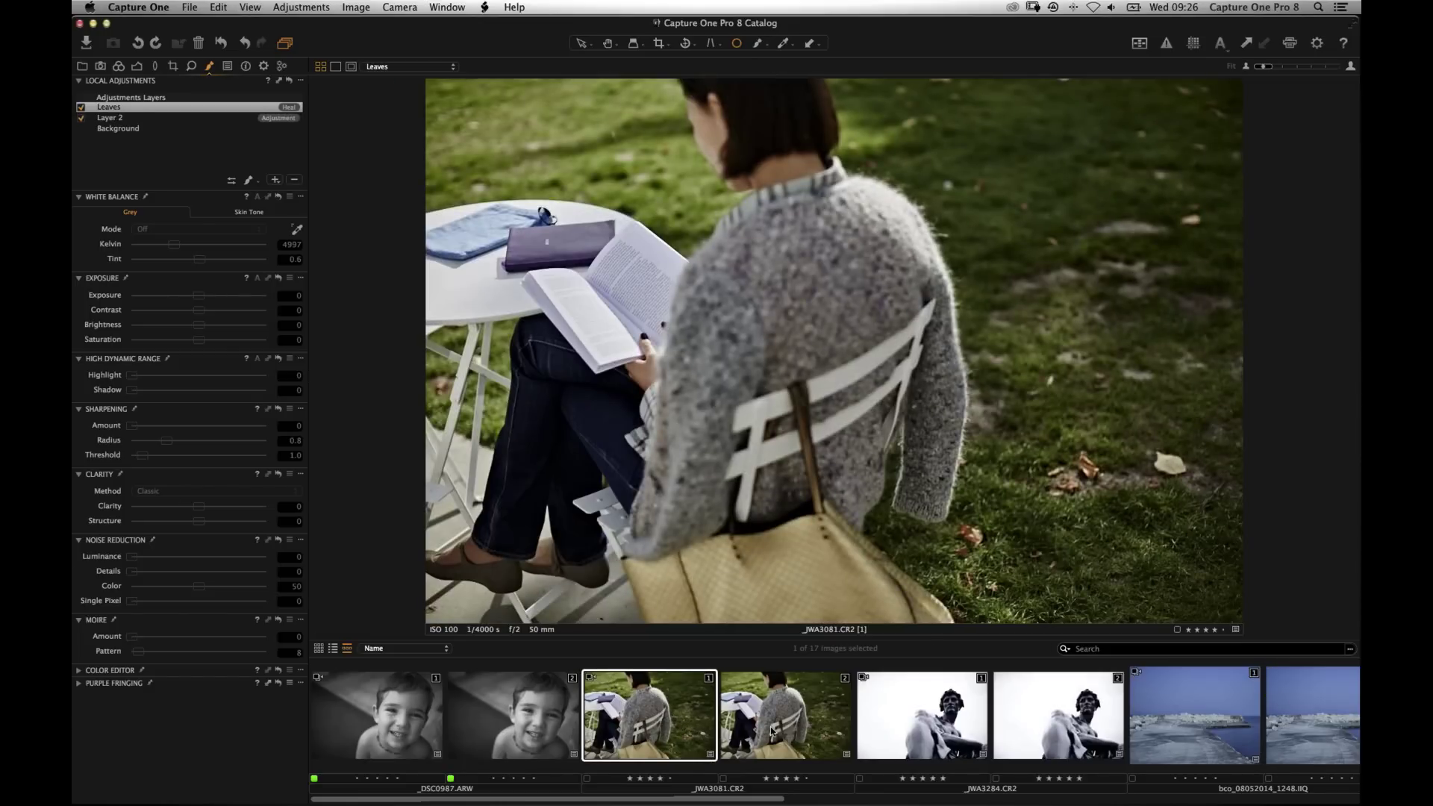
# Open the first variant of the chard photo and toggle its Scratch clone layer off and on to compare the result.
pyautogui.hscroll(10, 915, 713)
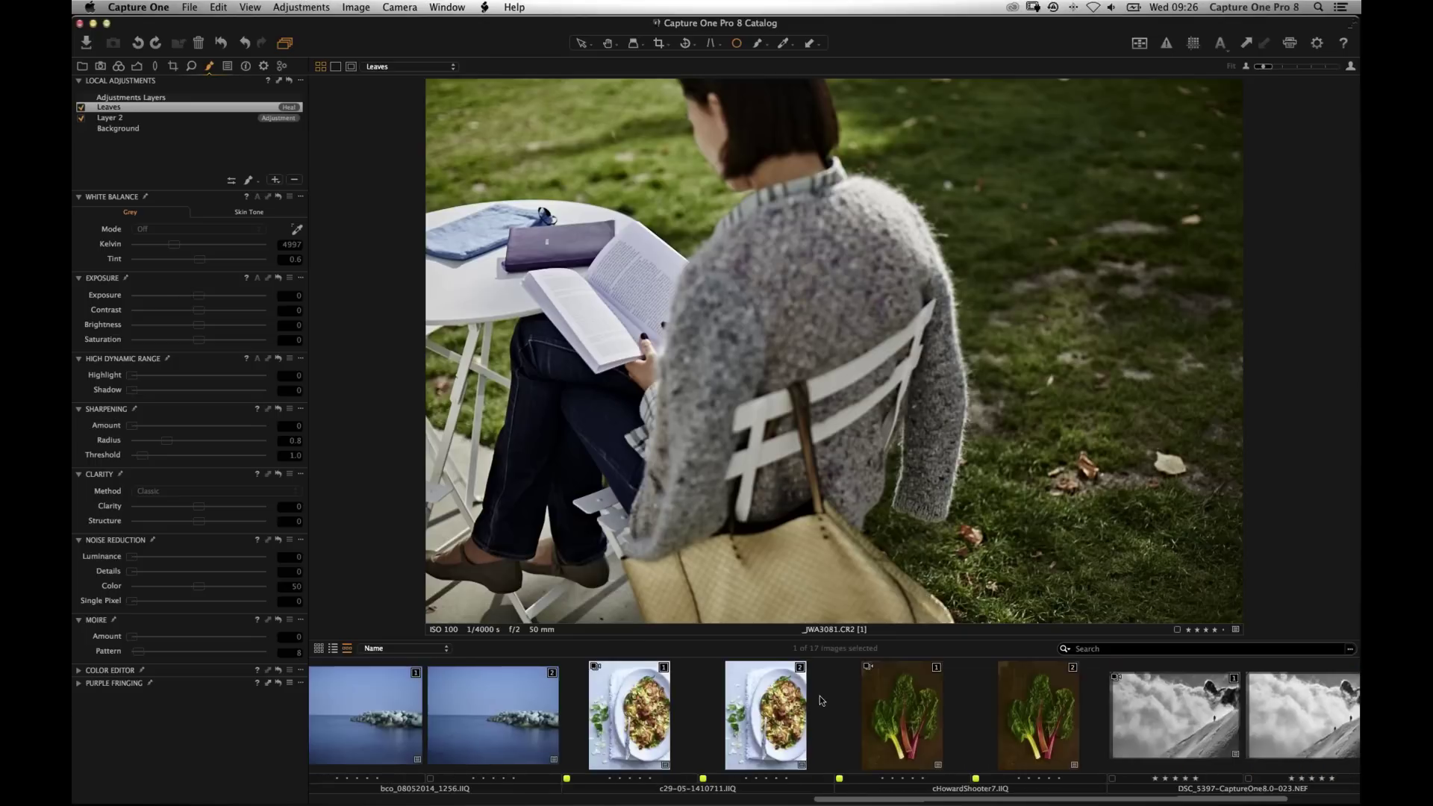
pyautogui.click(828, 695)
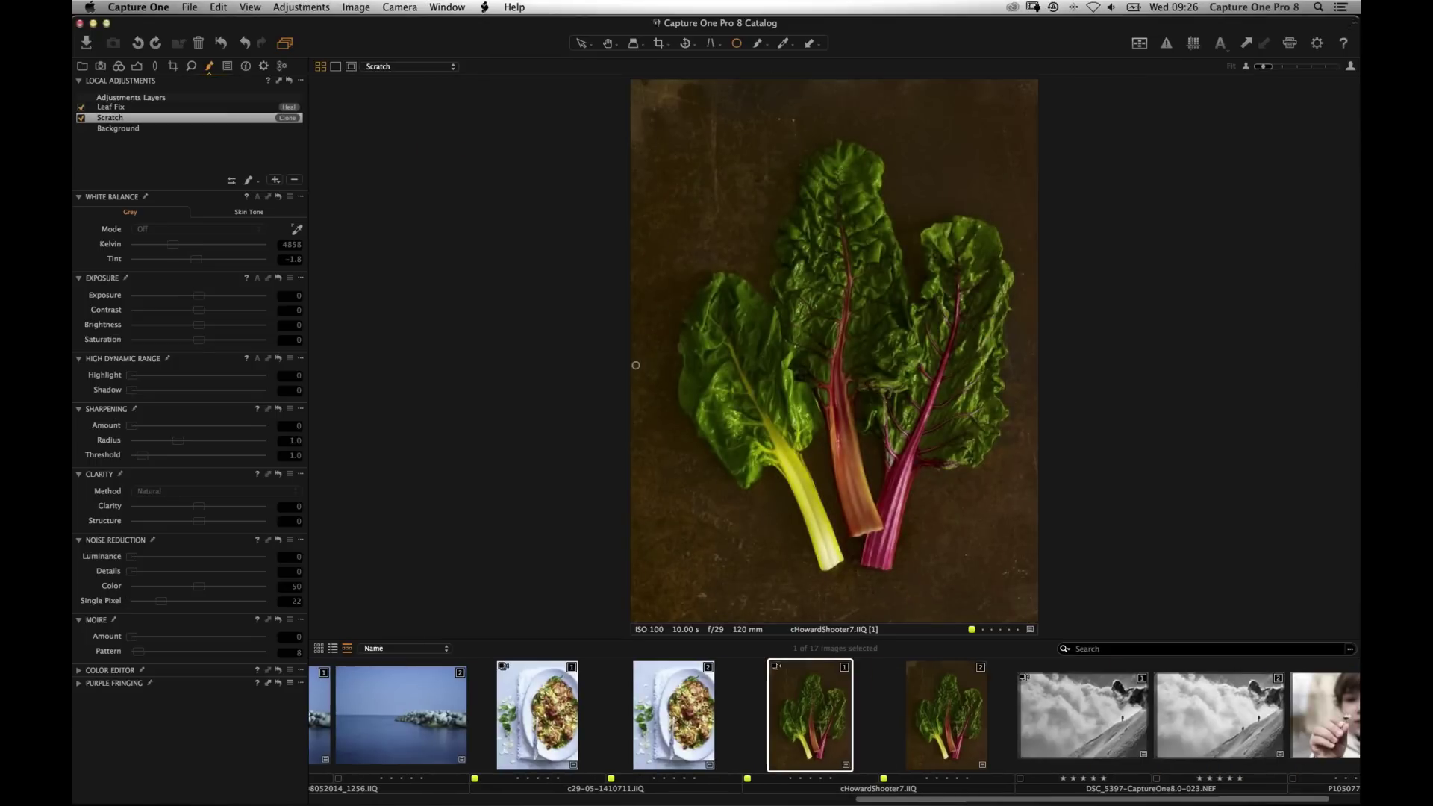
pyautogui.click(282, 121)
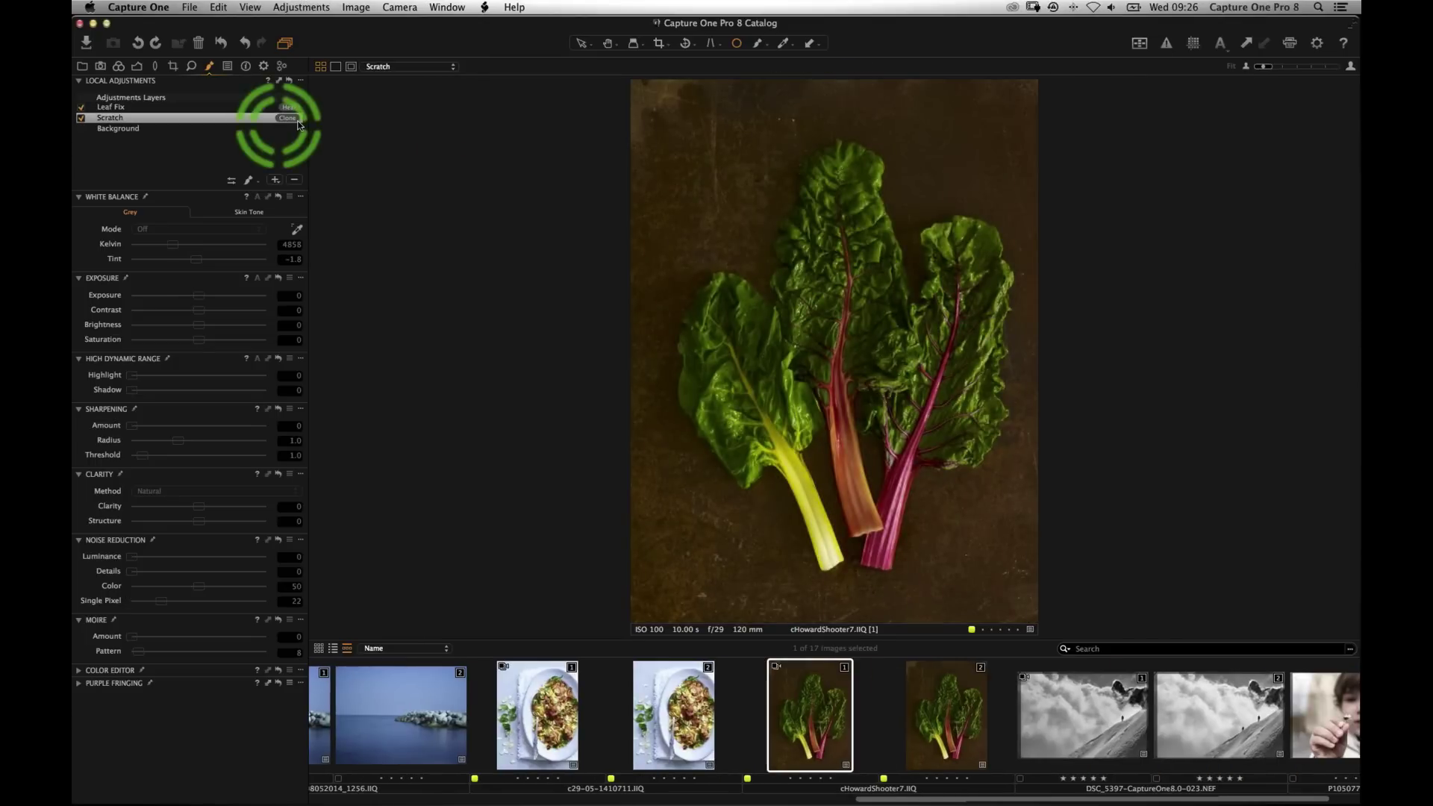
pyautogui.click(79, 119)
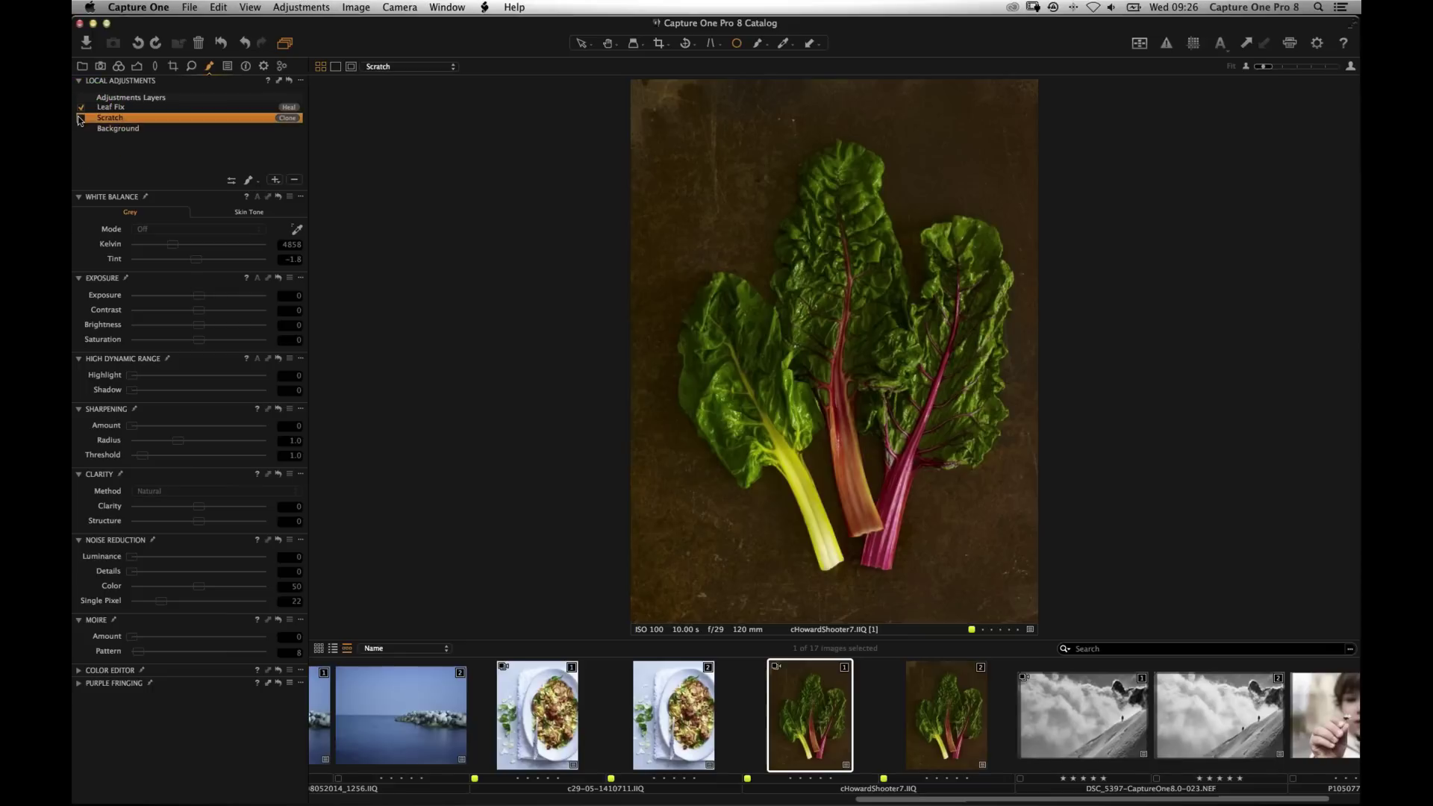
pyautogui.click(80, 119)
pyautogui.click(80, 119)
pyautogui.click(80, 118)
# Open the second variant of _JWA3081.CR2 and add a new clone layer named Leaf.
pyautogui.hscroll(-10, 716, 683)
pyautogui.click(803, 720)
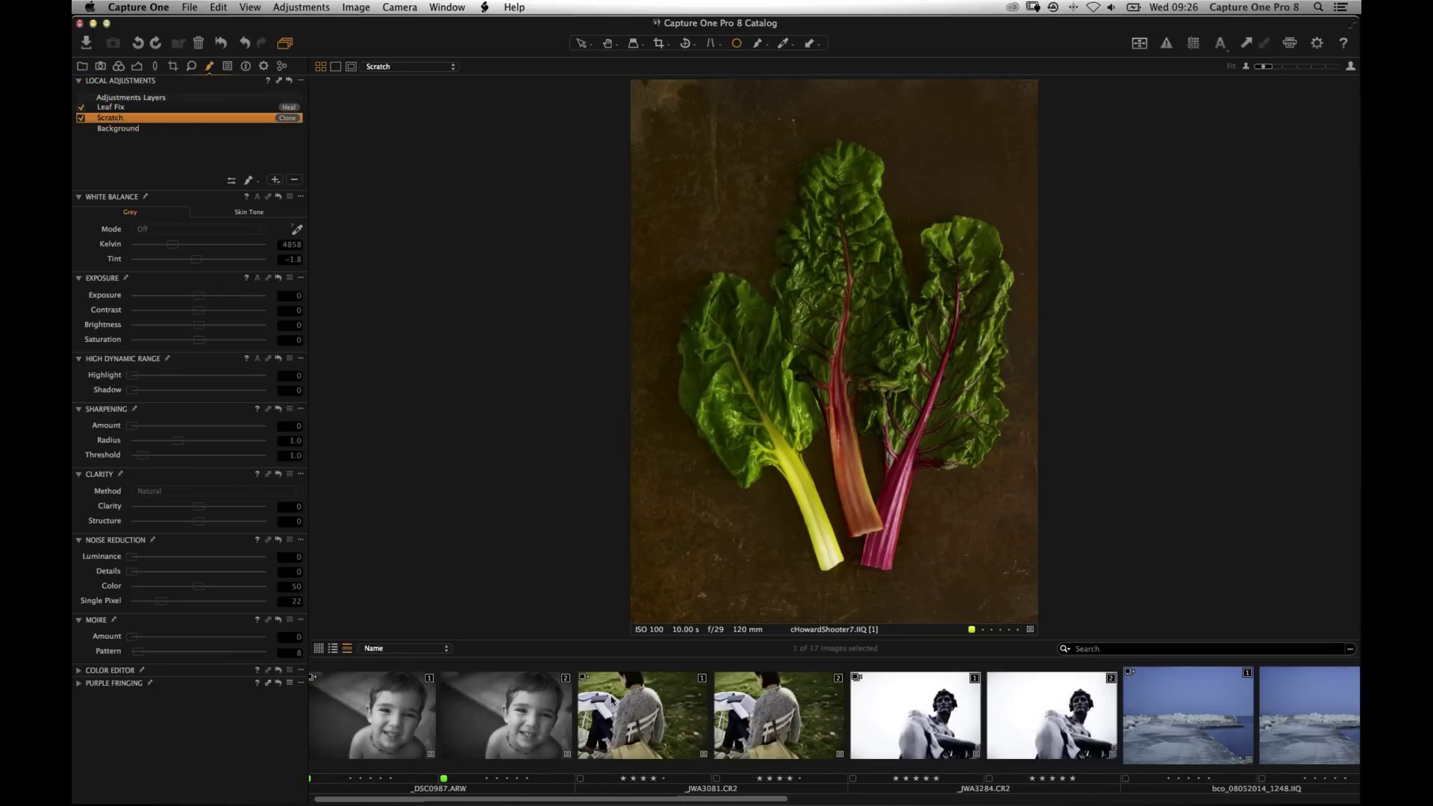
pyautogui.click(274, 180)
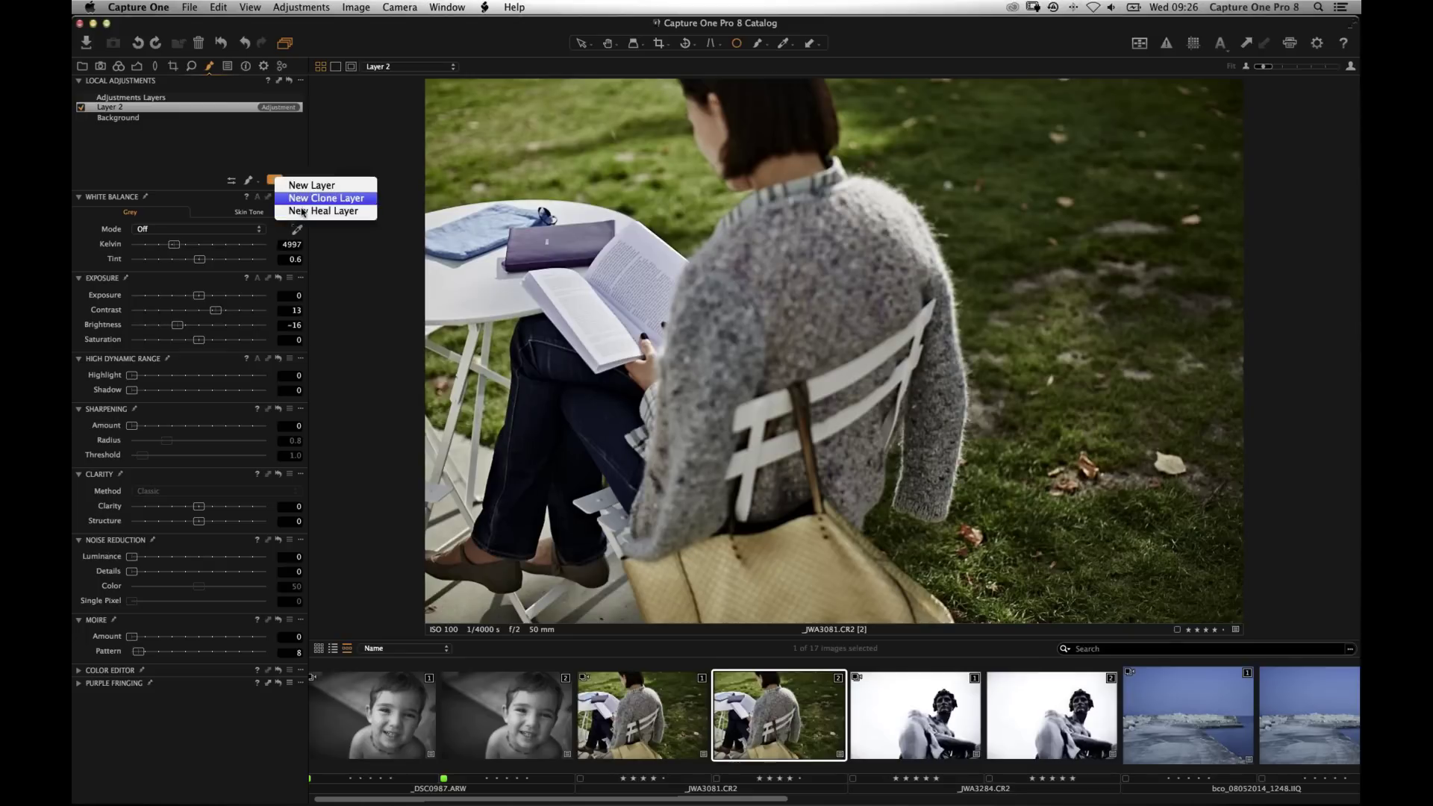
pyautogui.click(321, 198)
pyautogui.write('Le')
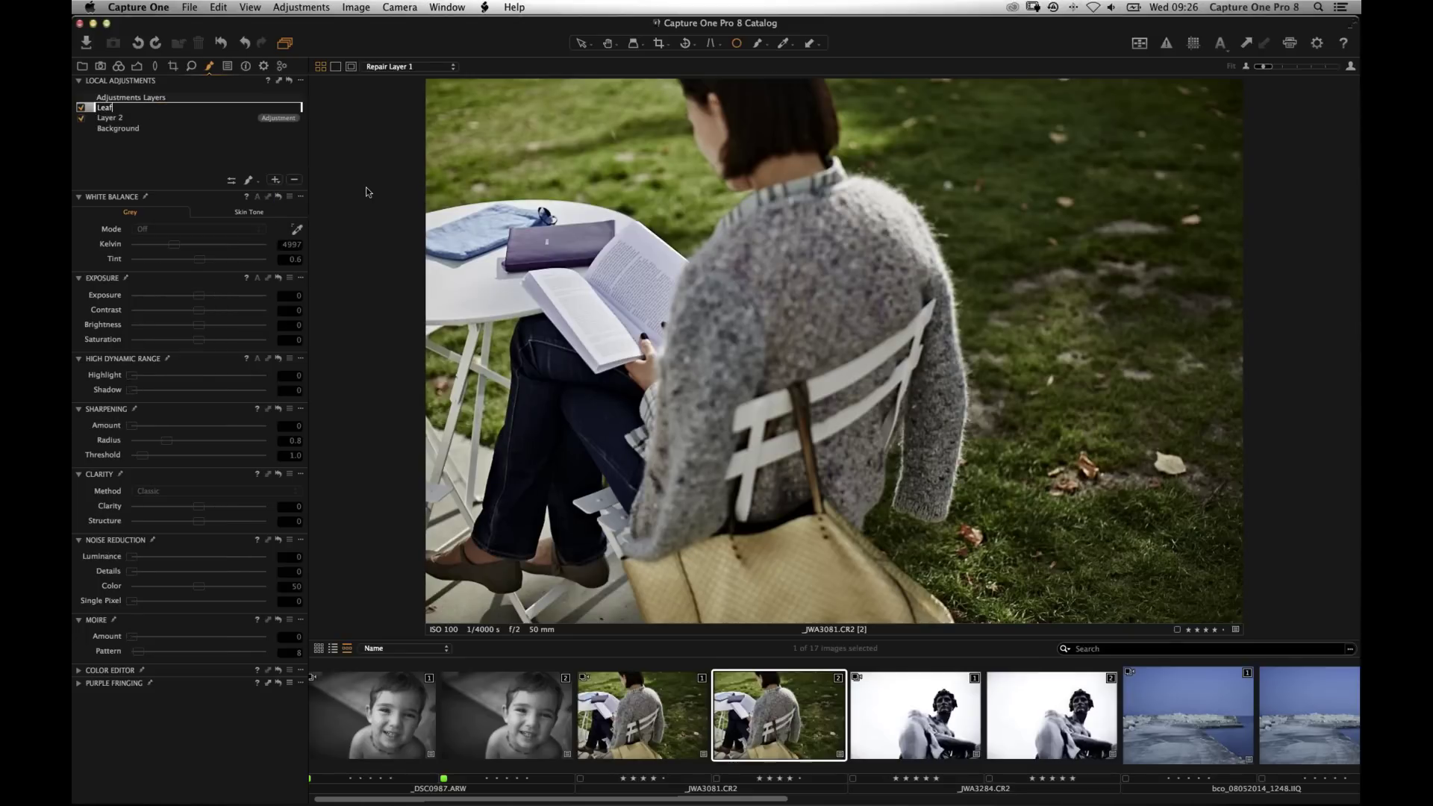
pyautogui.write('af')
pyautogui.press('Return')
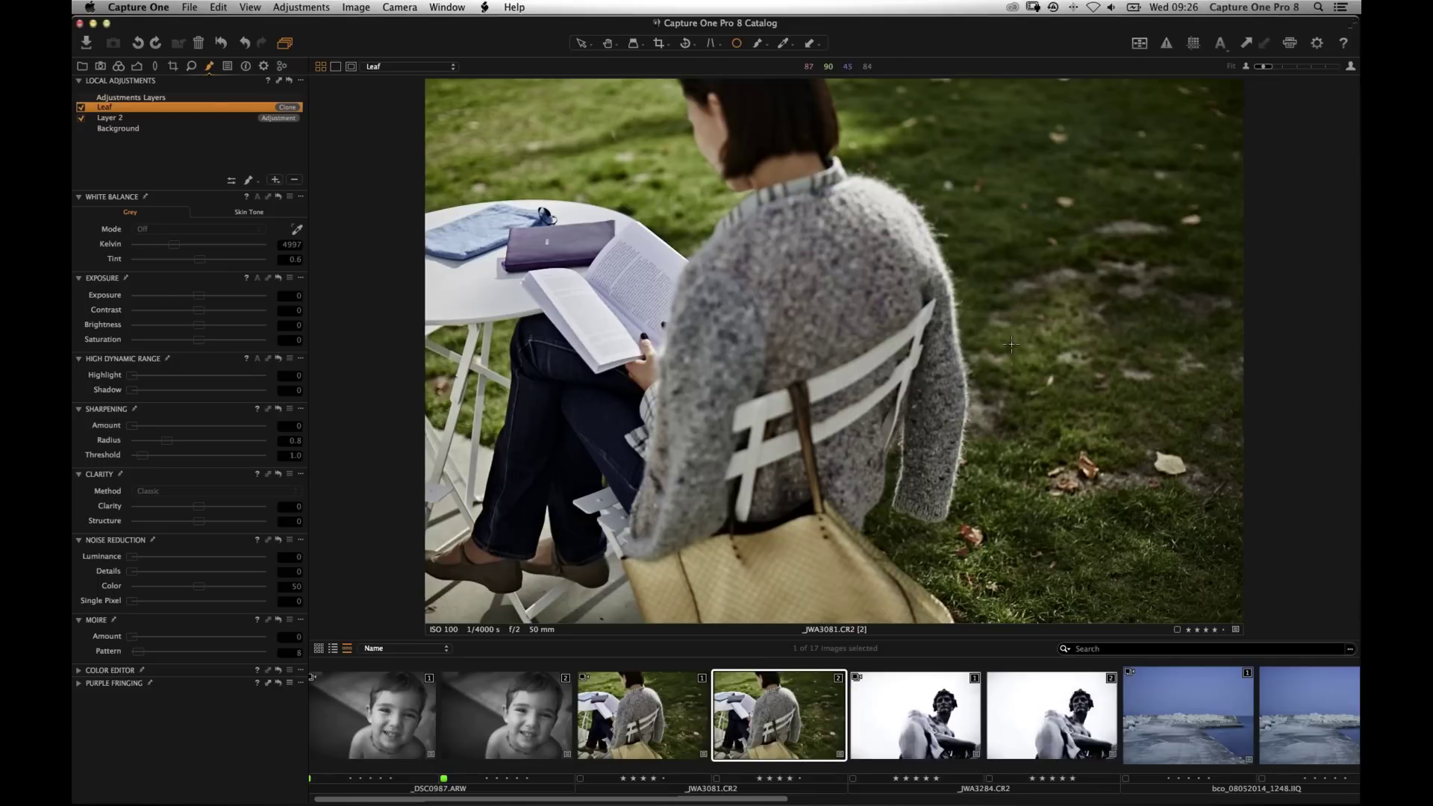
# Set the clone source on the pale leaf behind the woman and paint a copy of it onto the grass just below.
pyautogui.press('b')
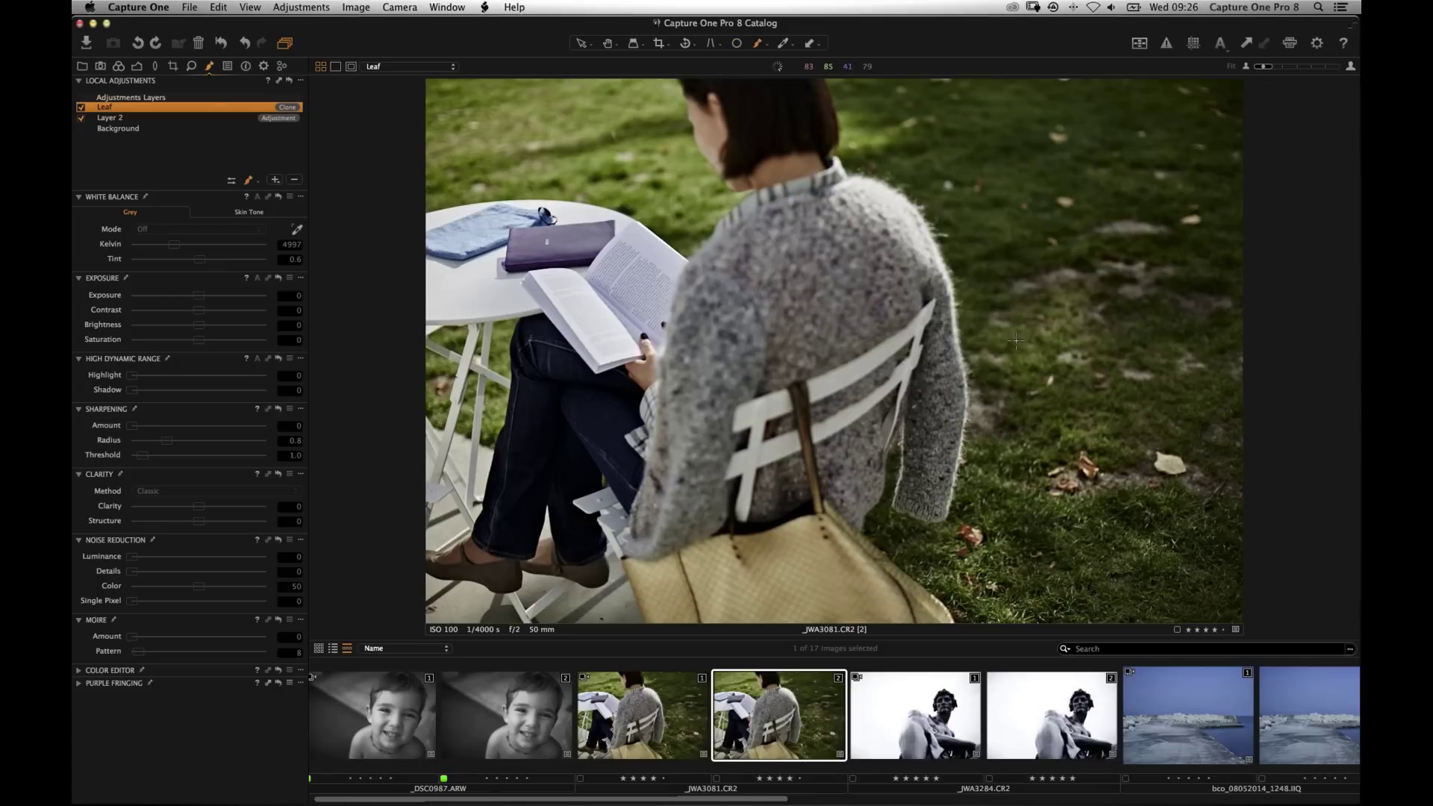
pyautogui.rightClick(1086, 549)
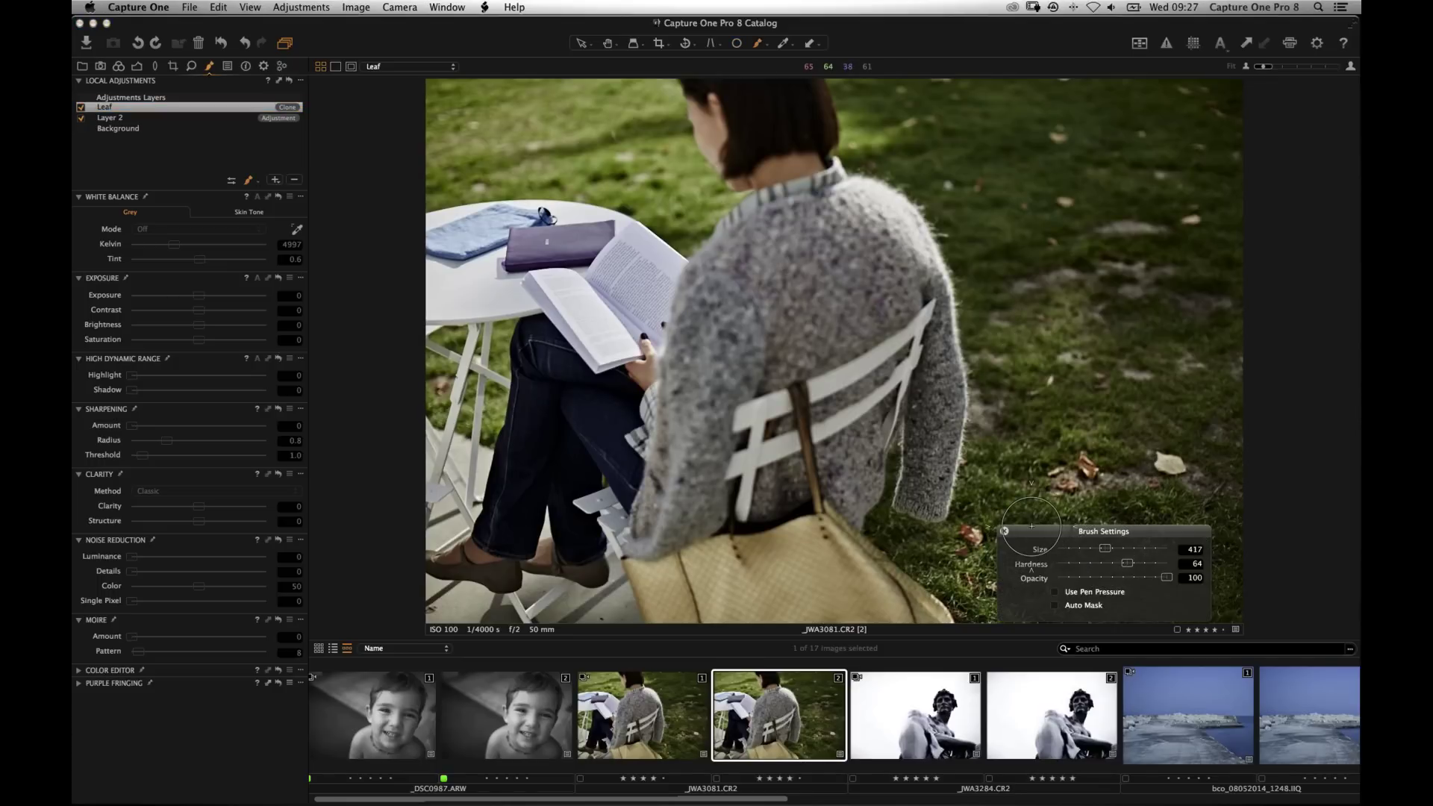
pyautogui.keyDown('alt'); pyautogui.click(1167, 464); pyautogui.keyUp('alt')
pyautogui.moveTo(1070, 558); pyautogui.dragTo(1064, 558)
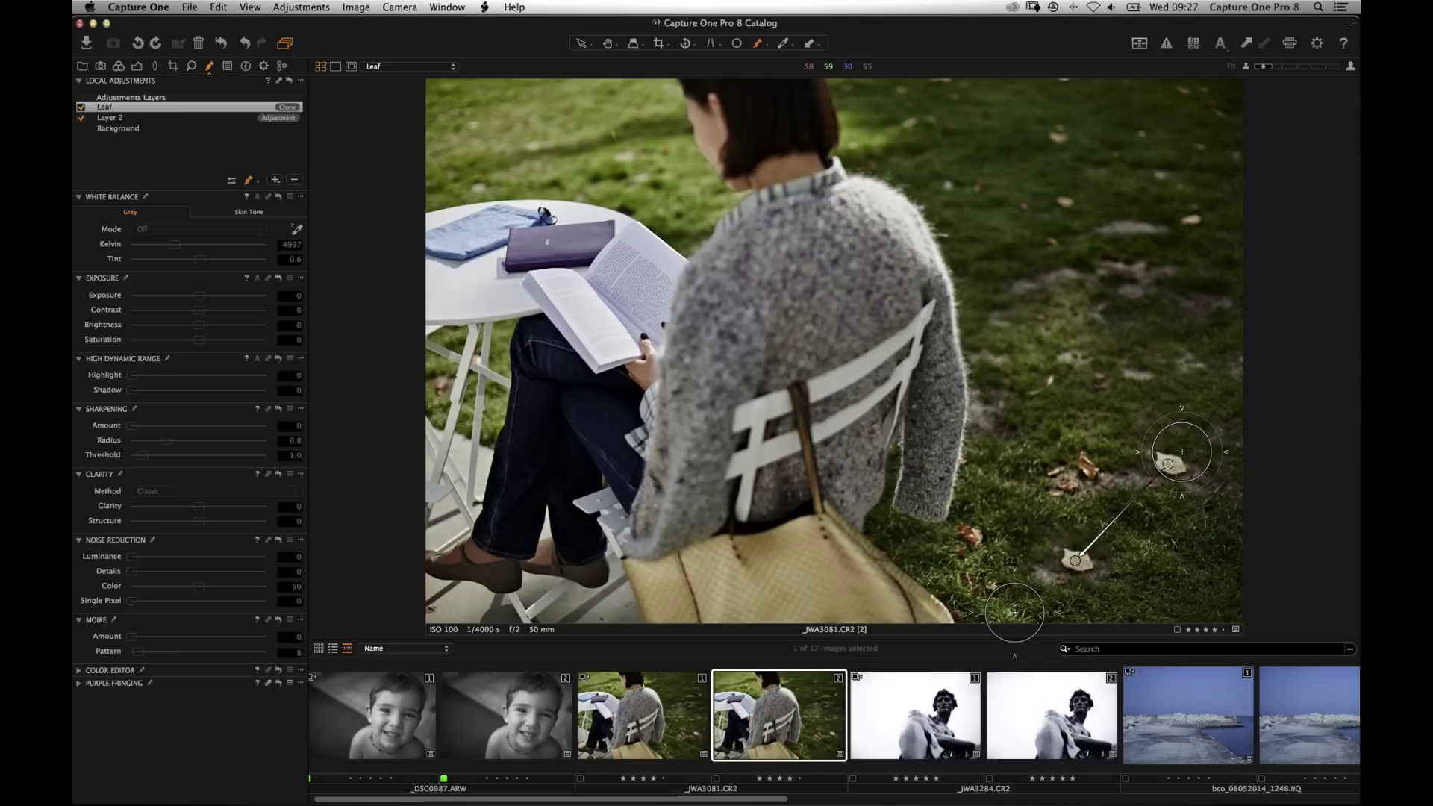
# View the Eraser settings and display the Leaf layer's mask over the cloned leaf, with the mask hidden again after checking.
pyautogui.rightClick(1020, 510)
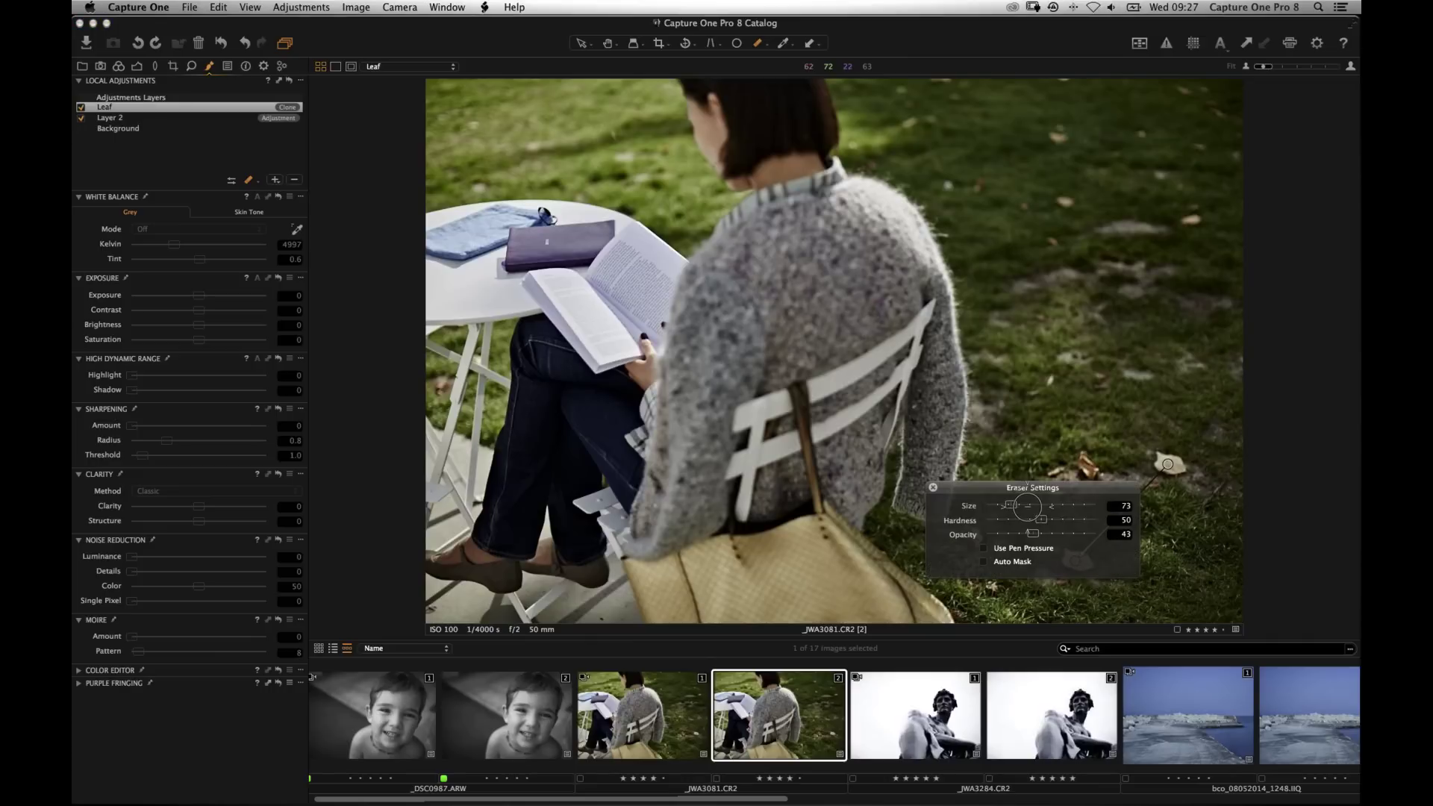
pyautogui.click(1069, 561)
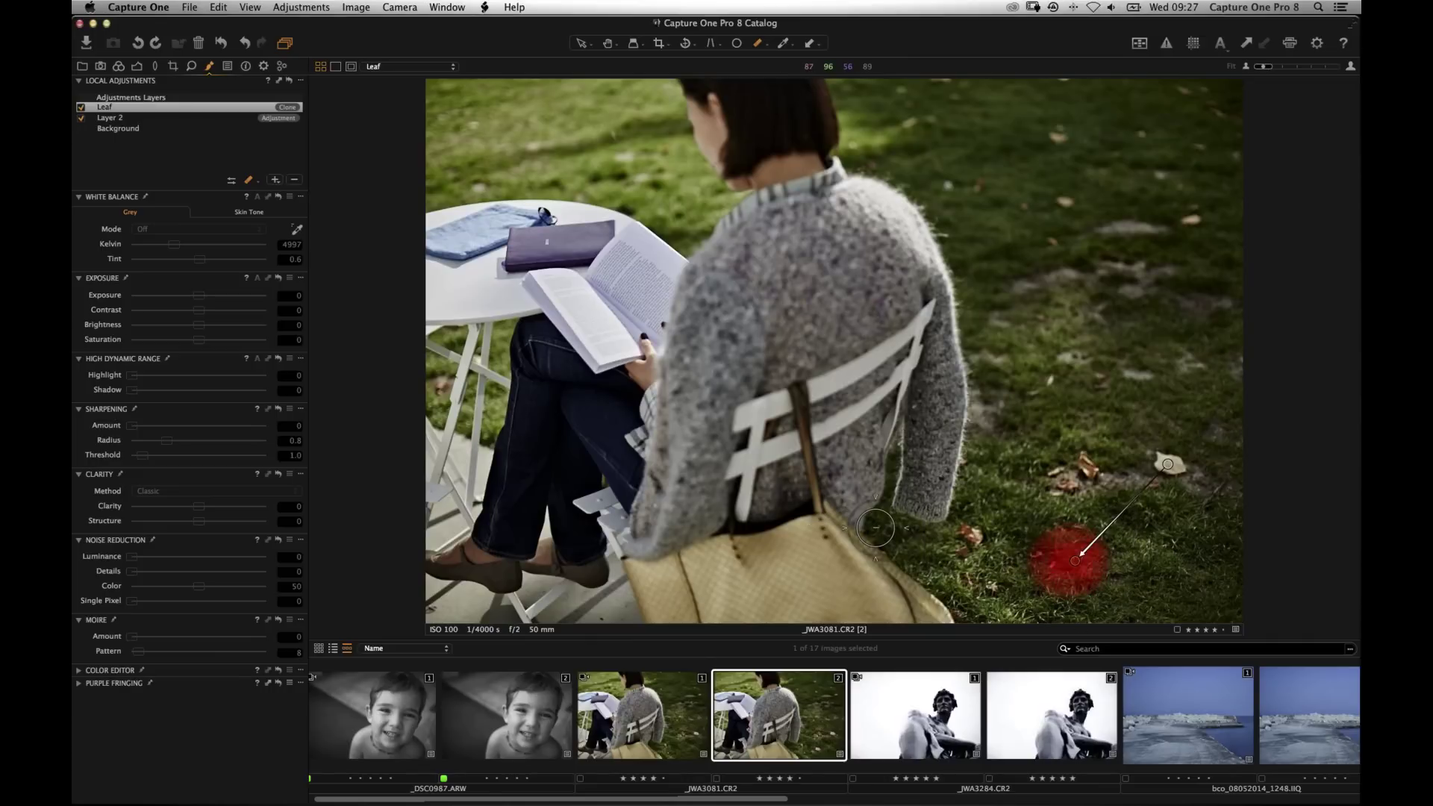
pyautogui.press('m')
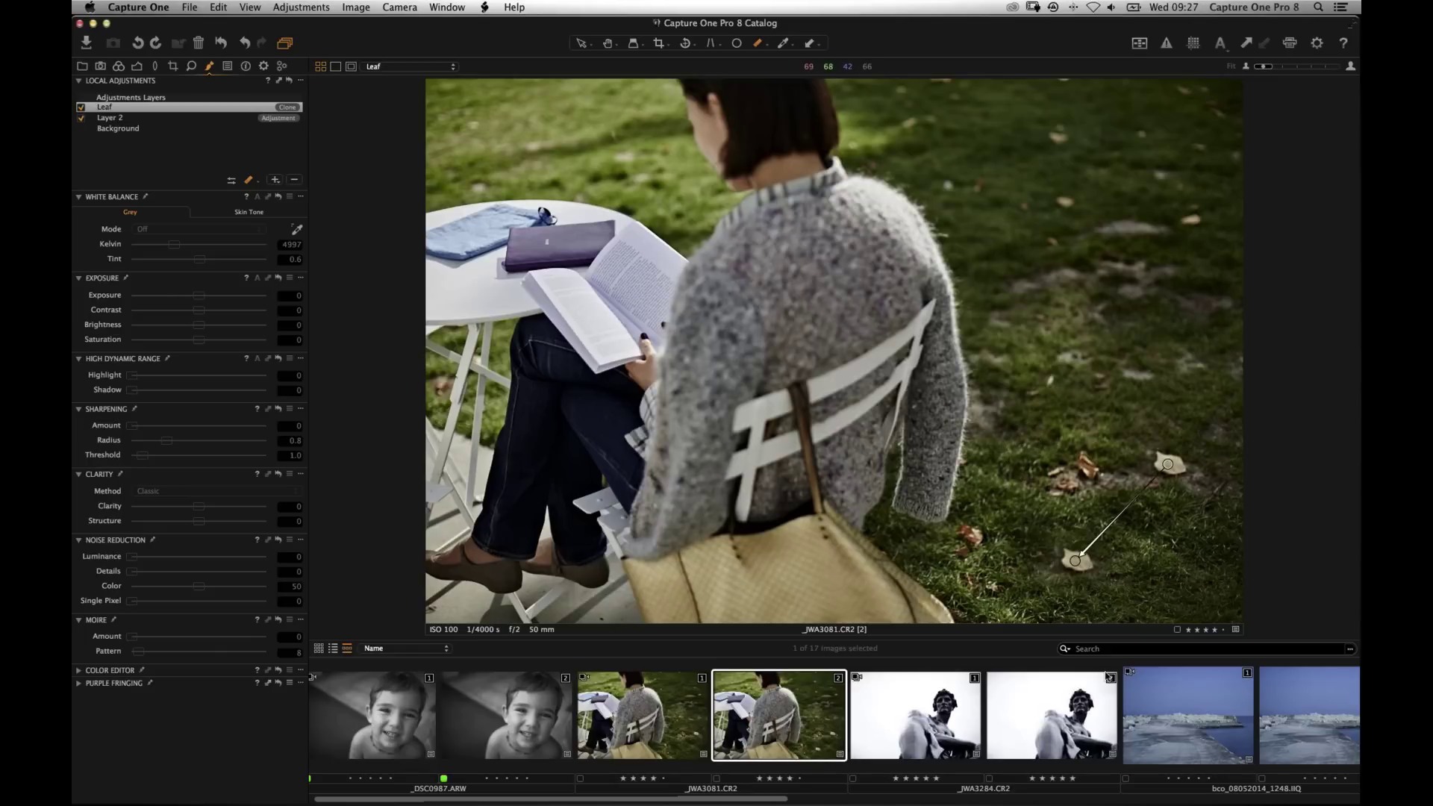
# Open the second variant of the pier seascape and the first variant of c29-05-1410711.IIQ to view the loose almonds beside the plate.
pyautogui.hscroll(5, 891, 712)
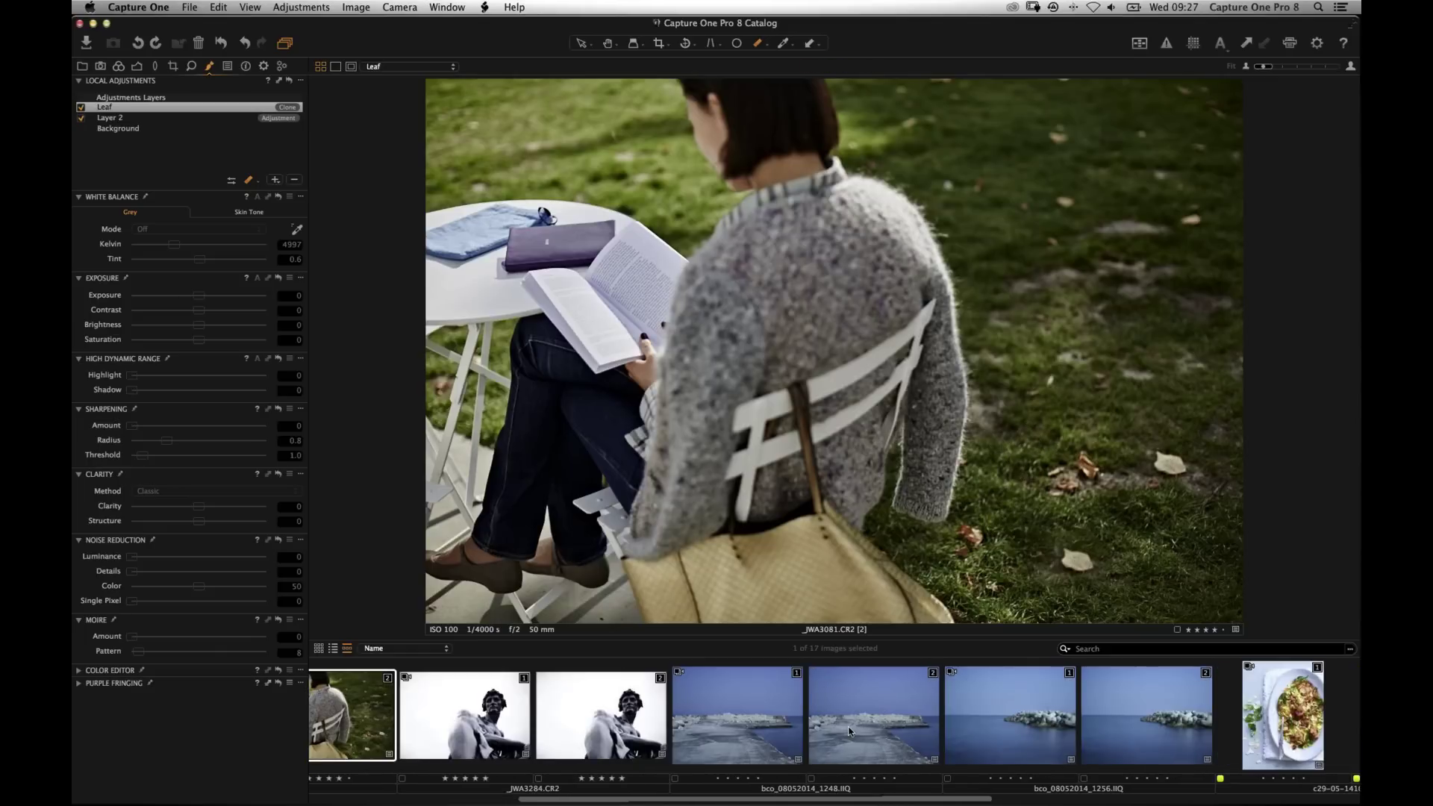
pyautogui.click(857, 722)
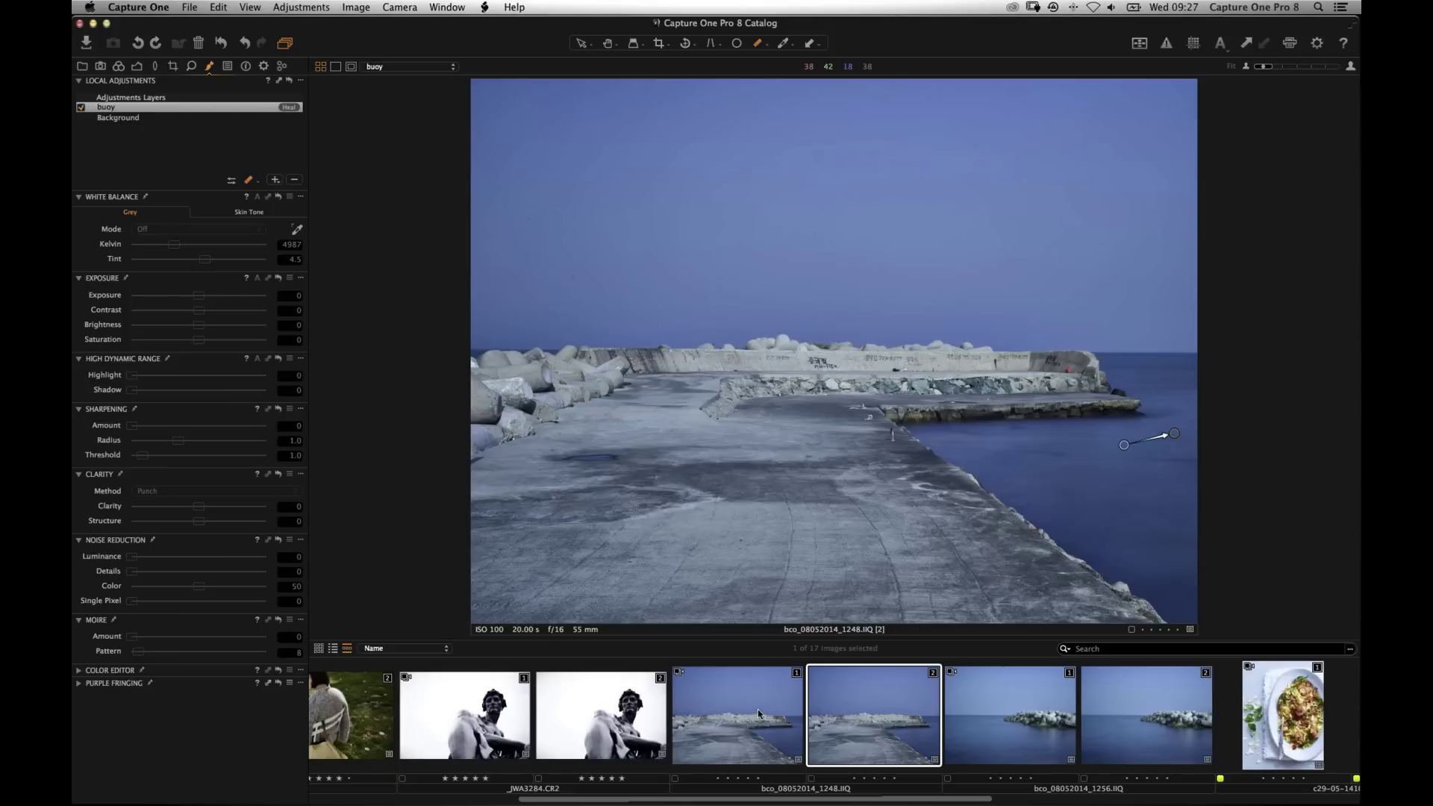
pyautogui.hscroll(3, 797, 705)
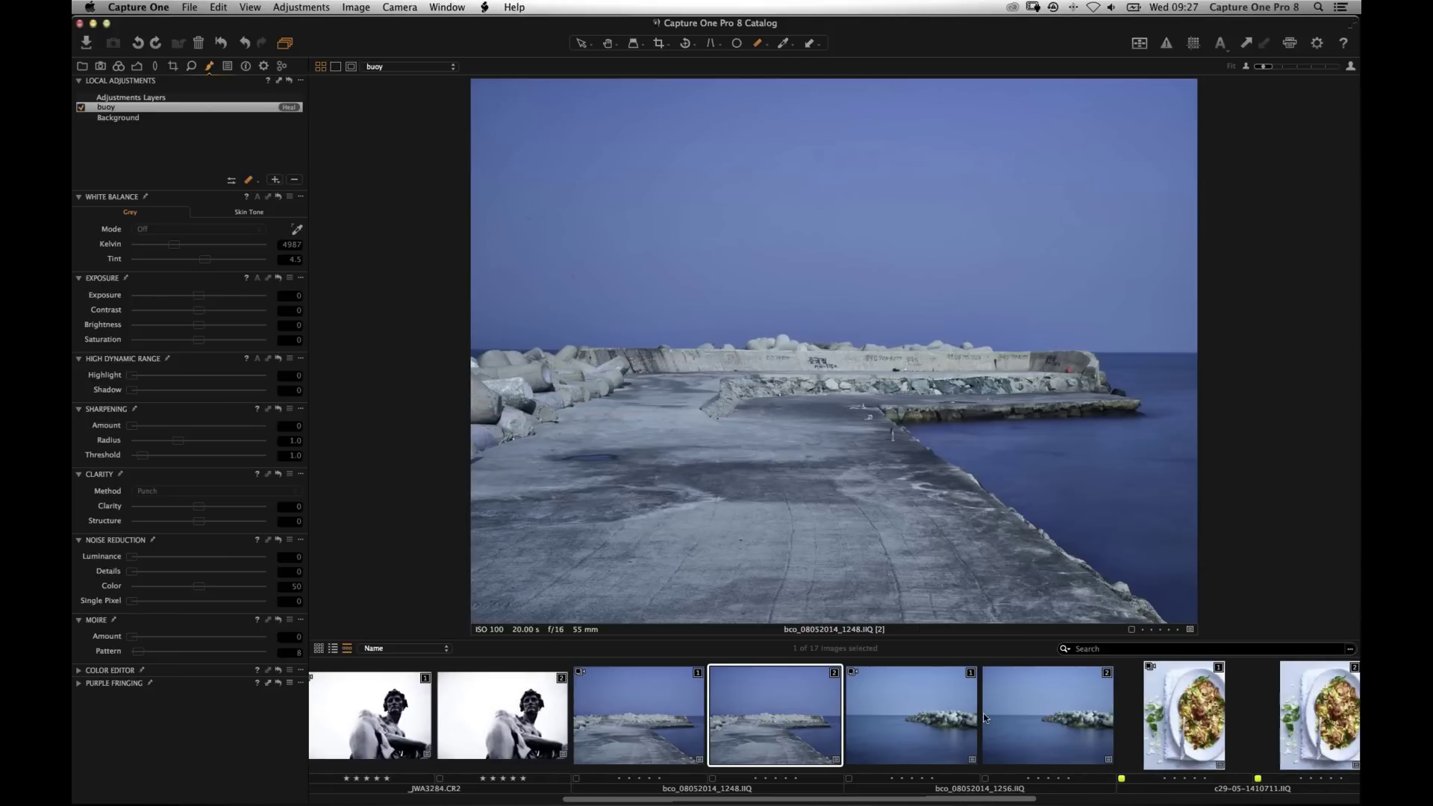
pyautogui.click(1171, 708)
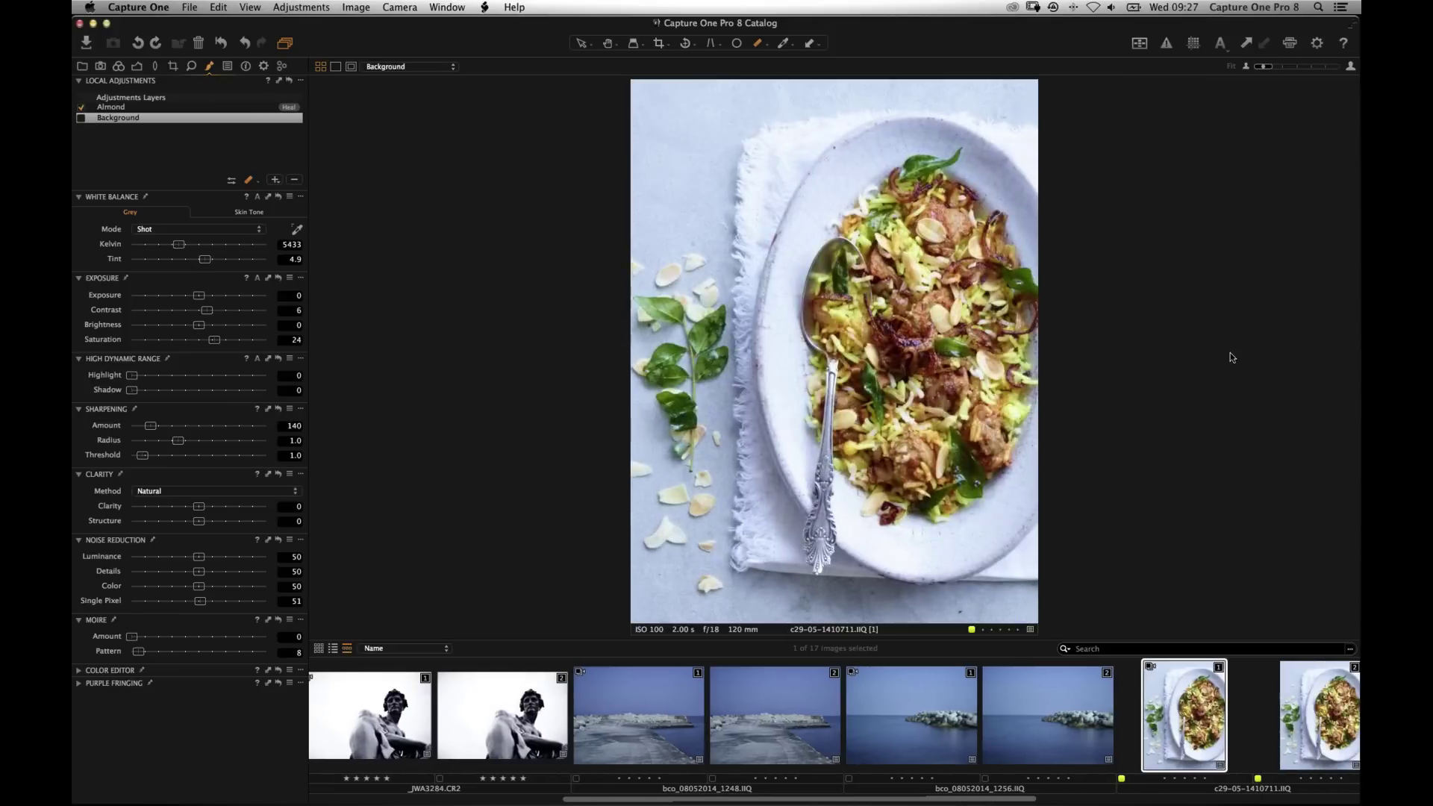
pyautogui.press('super+equal')
pyautogui.scroll(10, 587, 192)
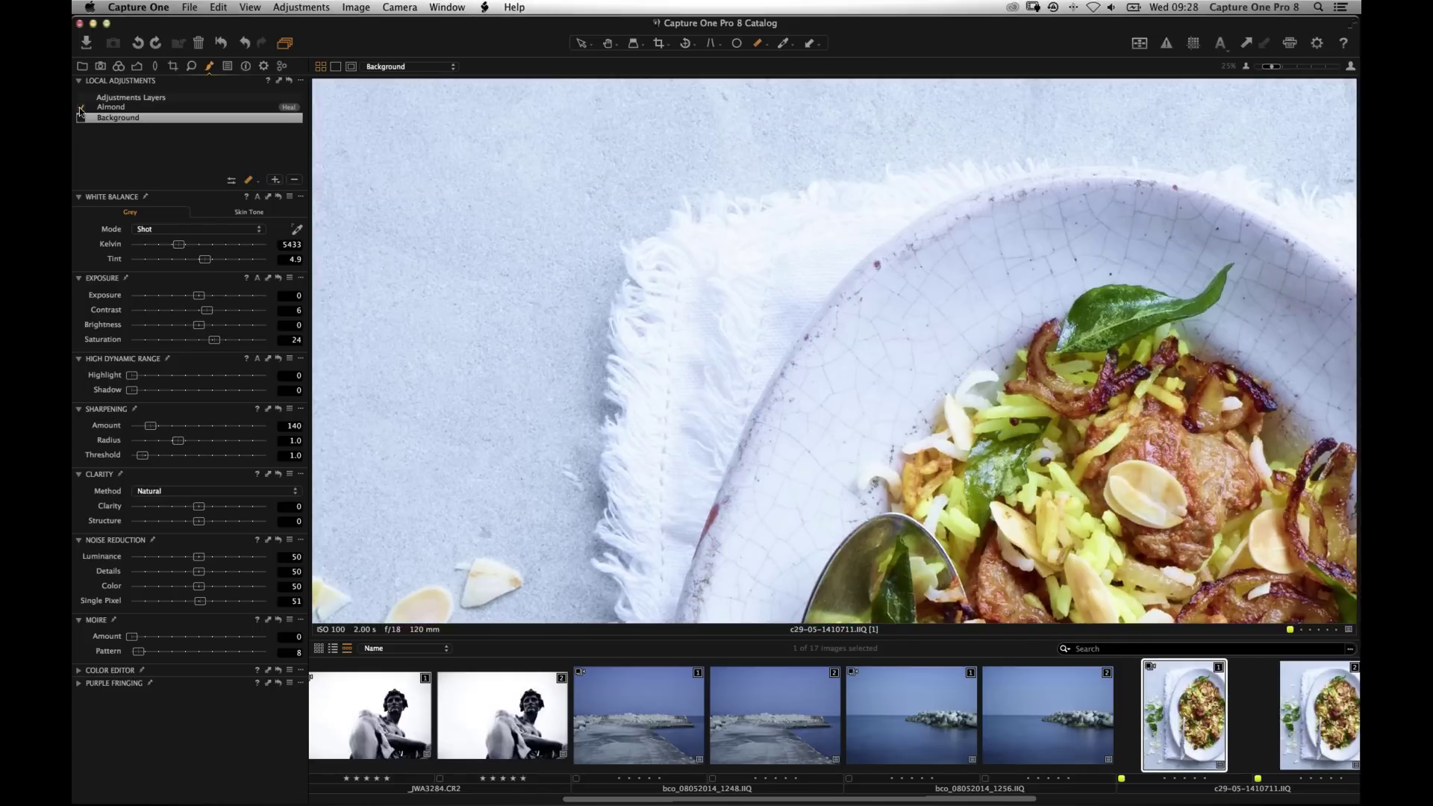
# Toggle the Almond heal layer off and on repeatedly to compare the tabletop with and without the loose almond flakes.
pyautogui.click(80, 108)
pyautogui.click(81, 108)
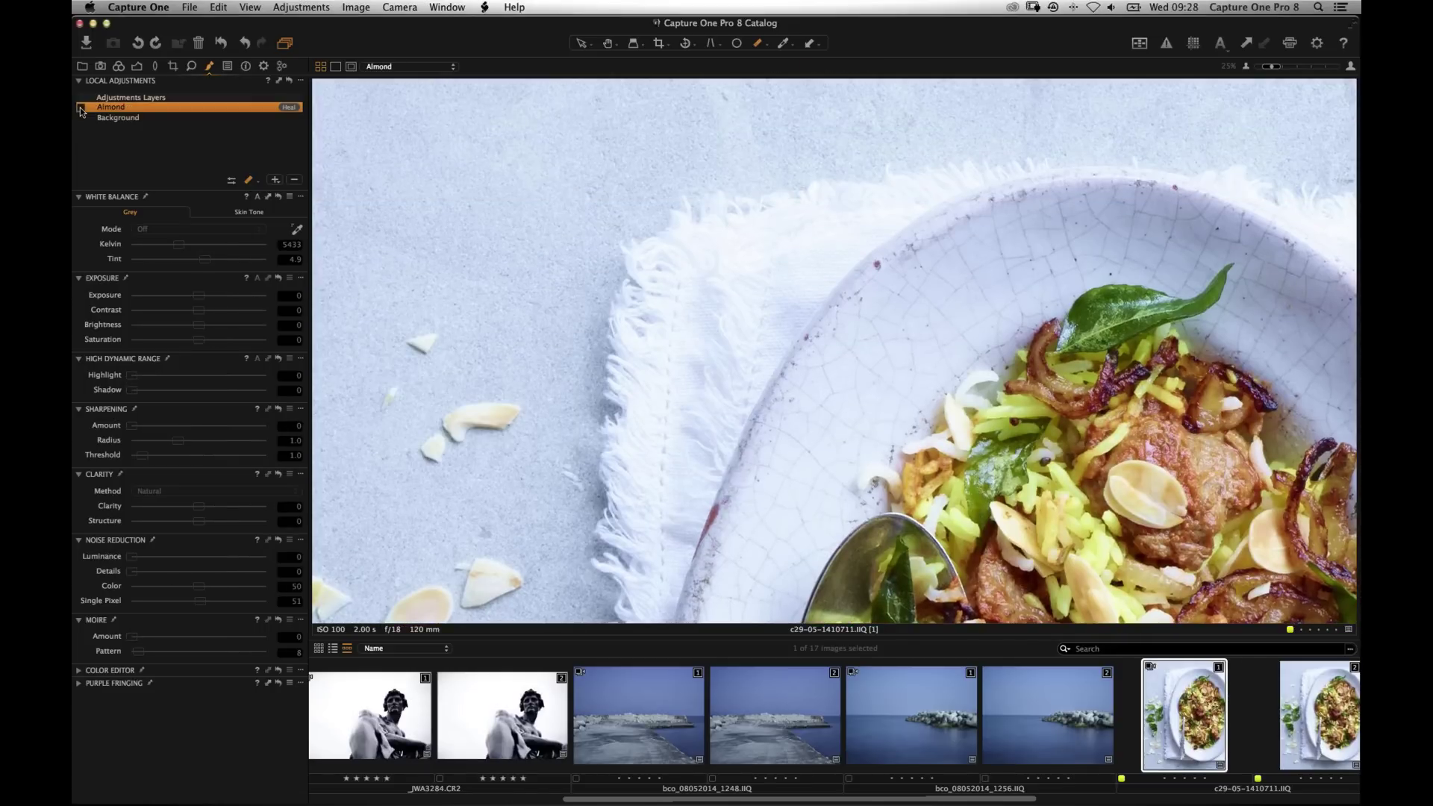
pyautogui.click(81, 108)
pyautogui.click(80, 108)
pyautogui.click(81, 108)
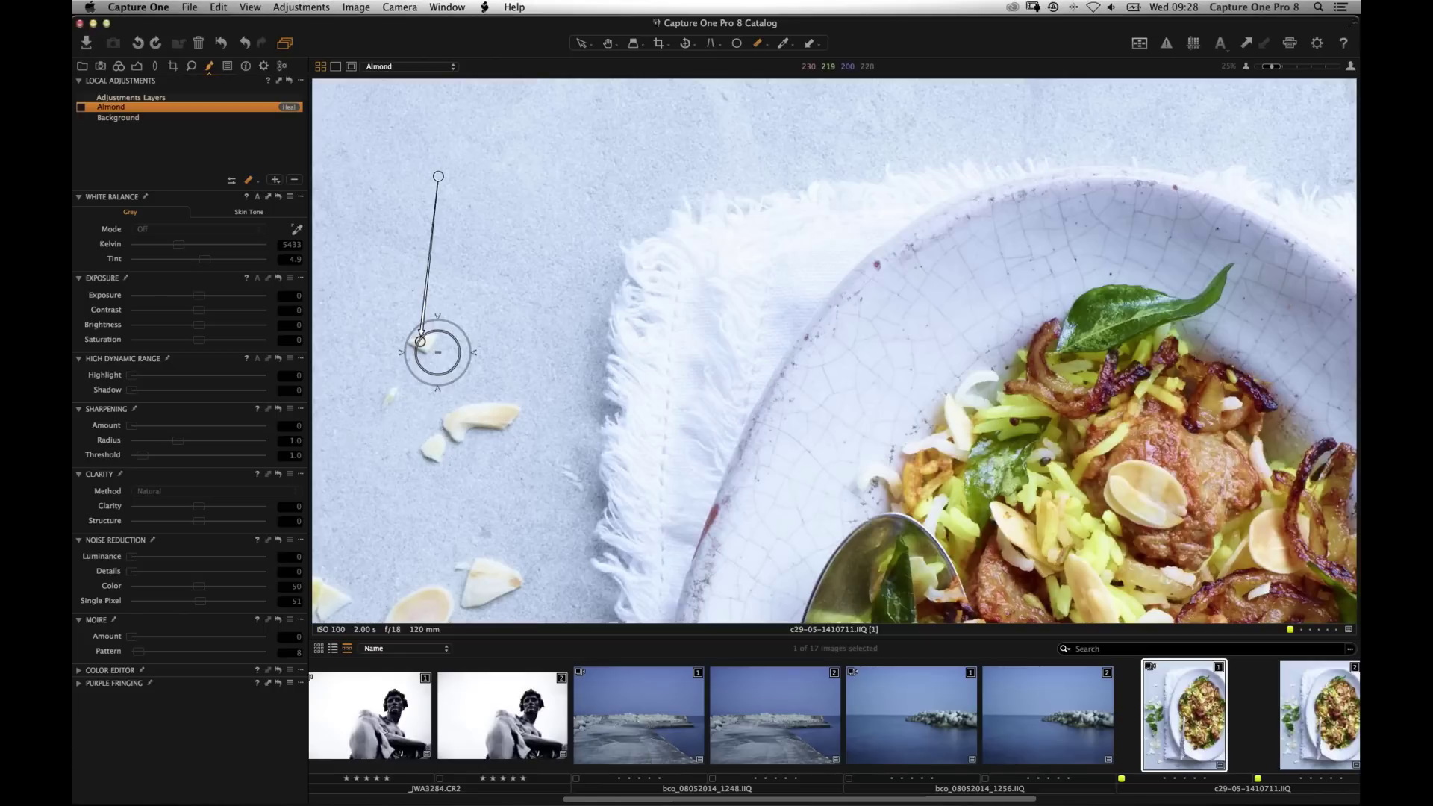
pyautogui.click(80, 109)
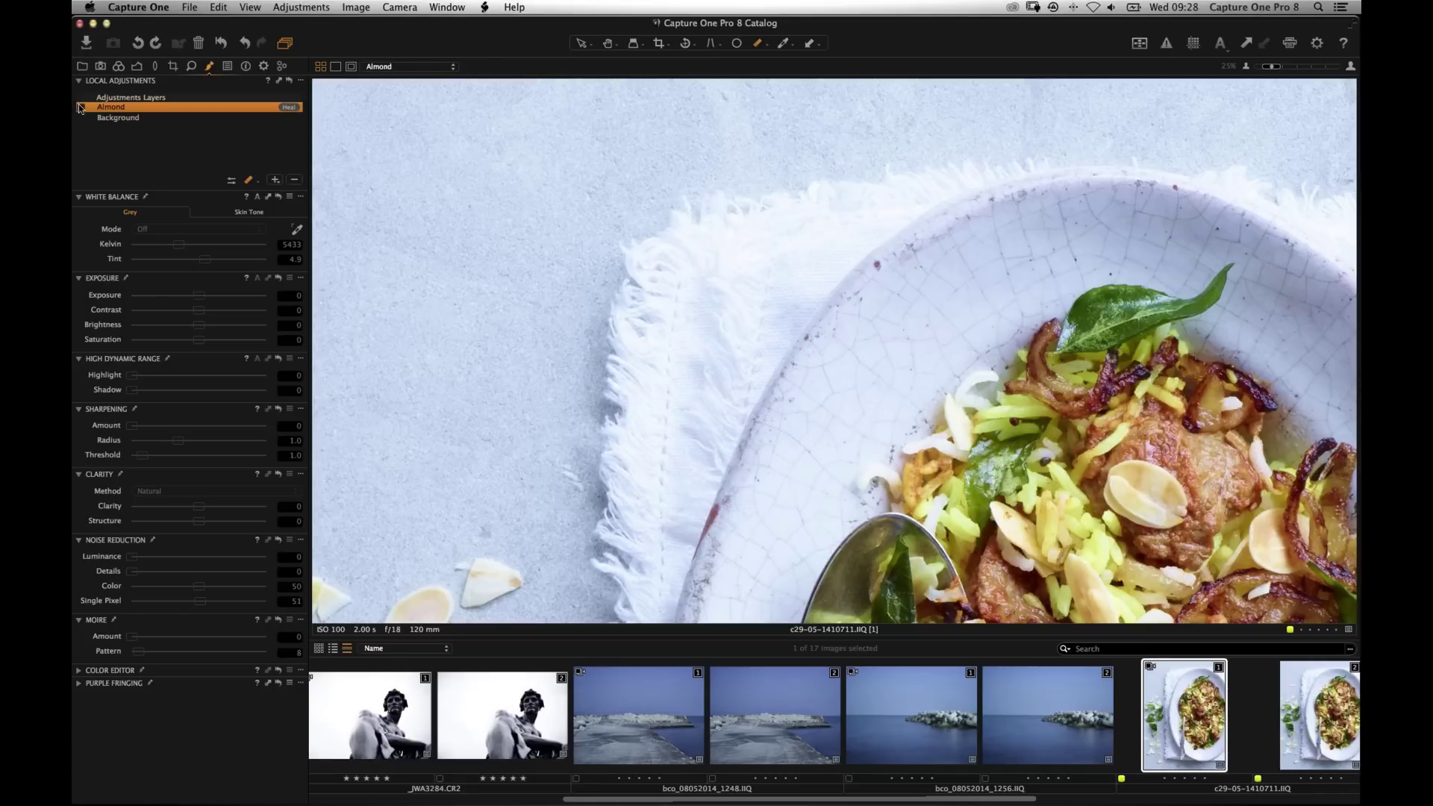
pyautogui.click(81, 109)
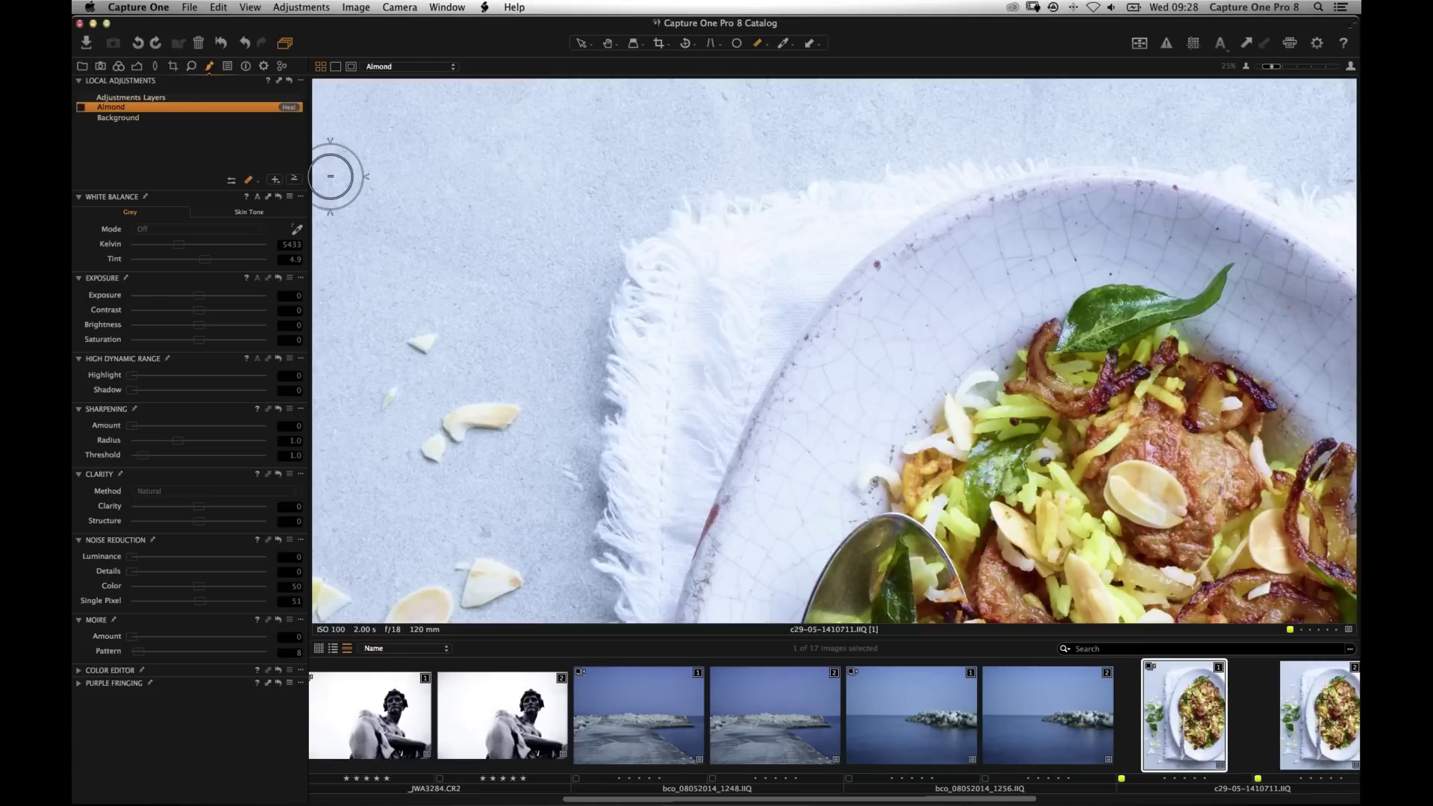
# Delete the existing Almond layer and add a new heal layer named Almond for brush masking.
pyautogui.click(294, 179)
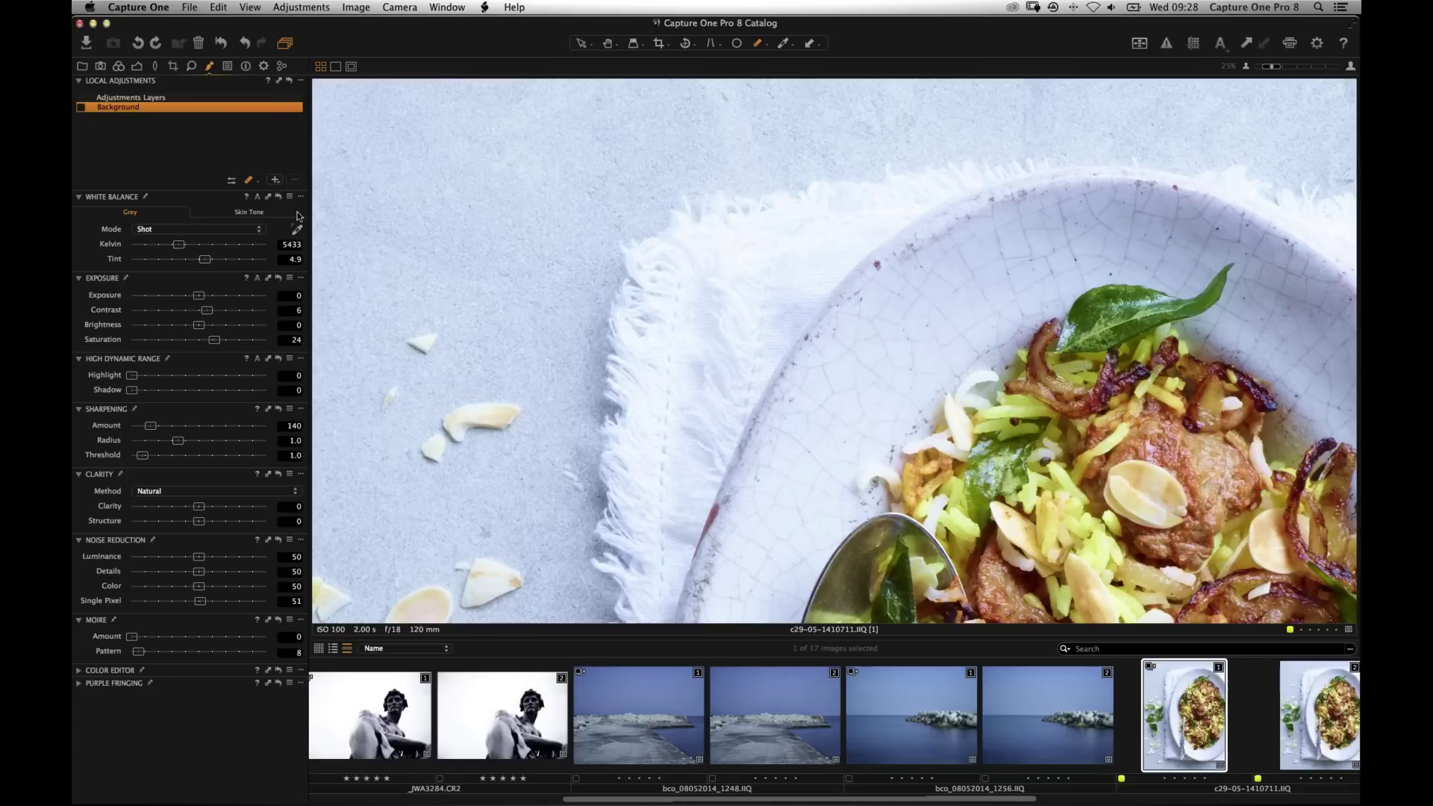
pyautogui.click(254, 183)
pyautogui.click(265, 185)
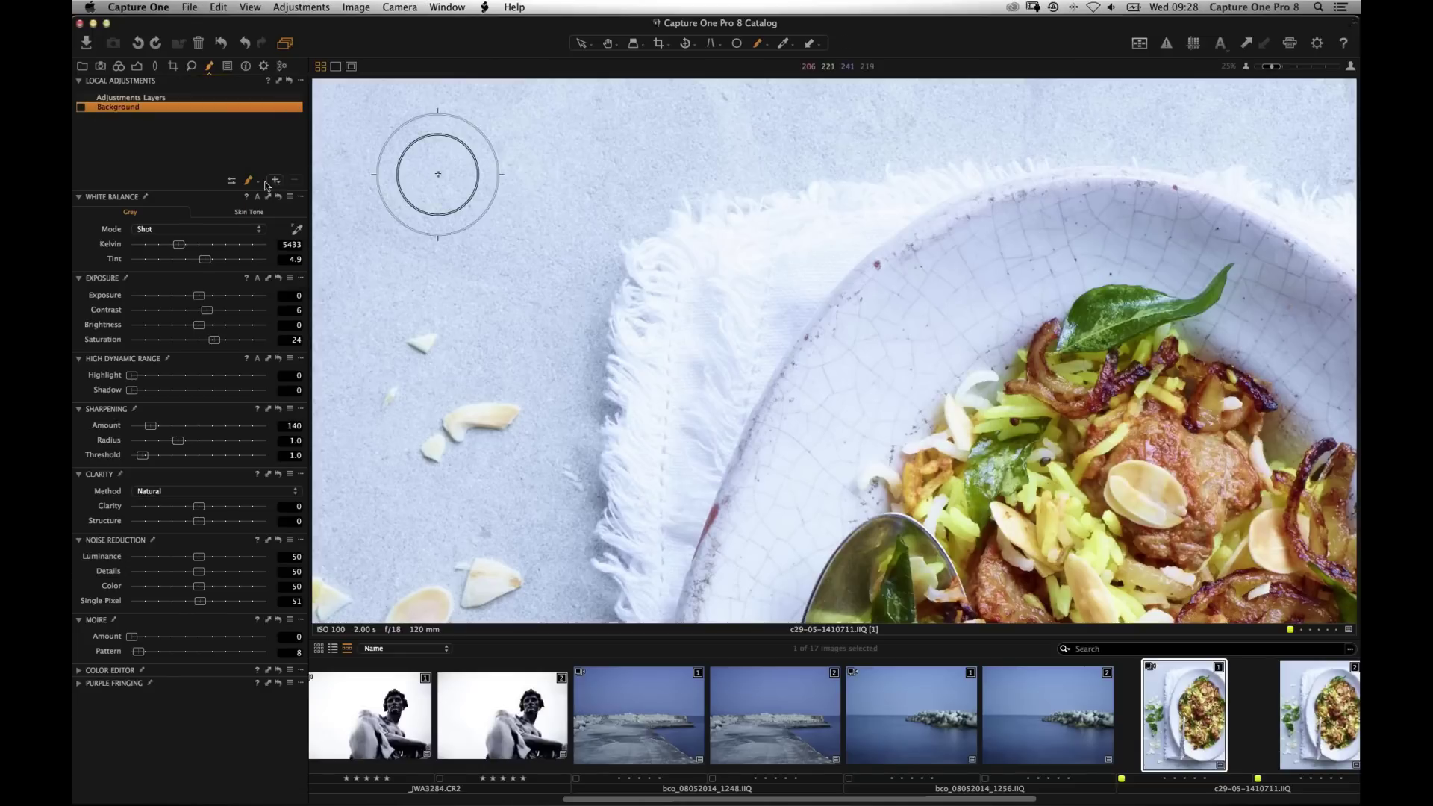
pyautogui.moveTo(274, 182)
pyautogui.mouseDown()
pyautogui.moveTo(294, 203)
pyautogui.moveTo(502, 213)
pyautogui.mouseUp()
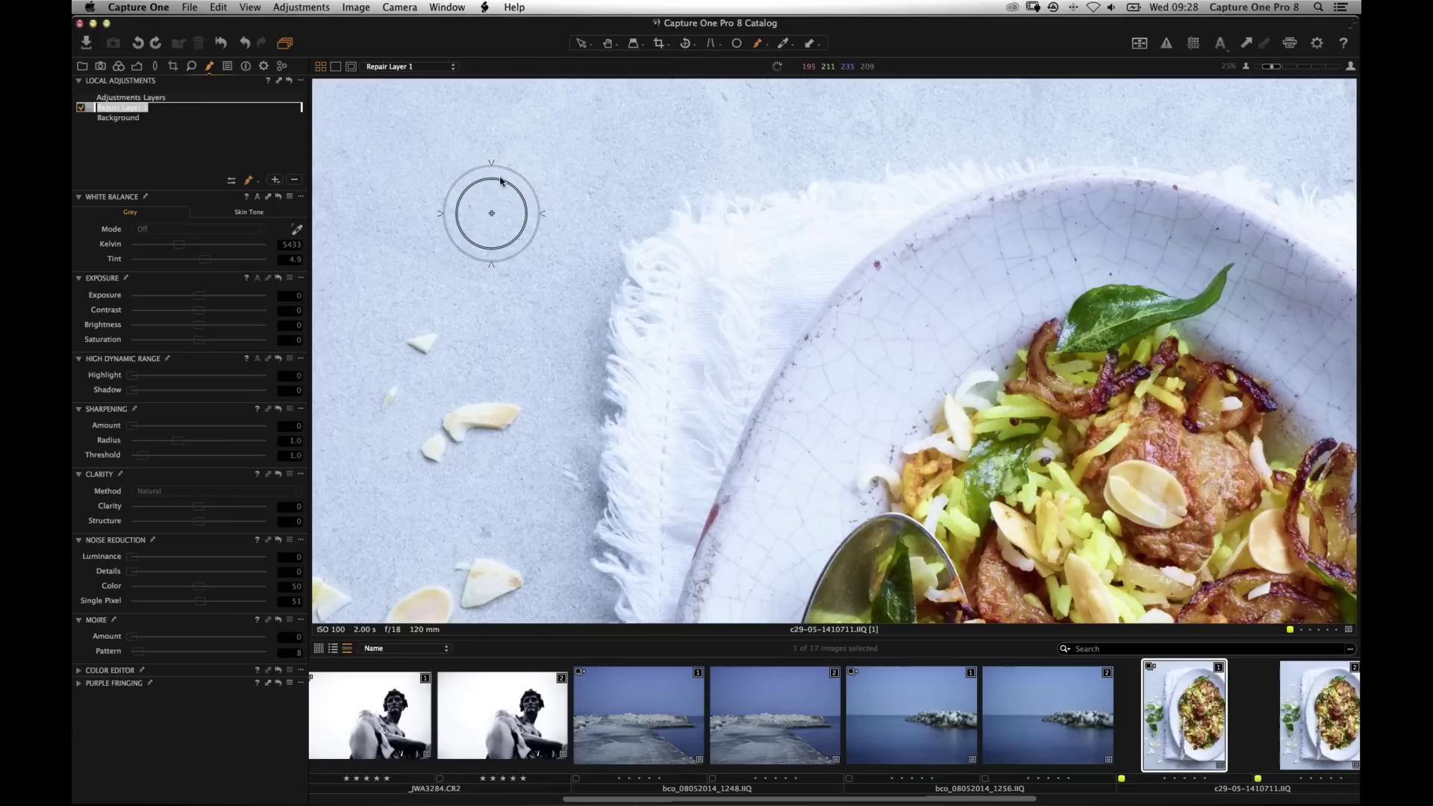
pyautogui.write('Almond')
pyautogui.press('Return')
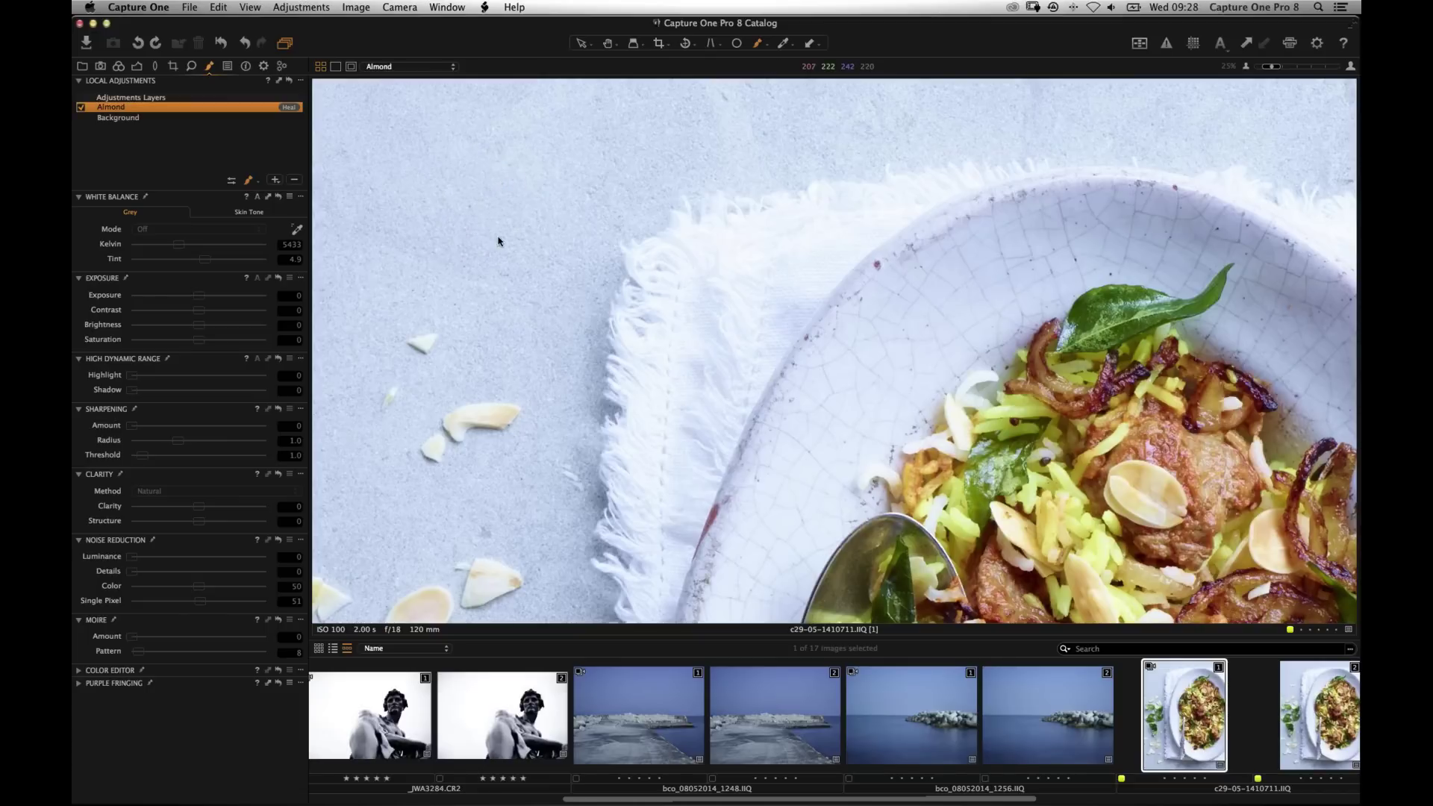
# Configure the heal brush with size 283, hardness 100 and opacity 100.
pyautogui.rightClick(414, 188)
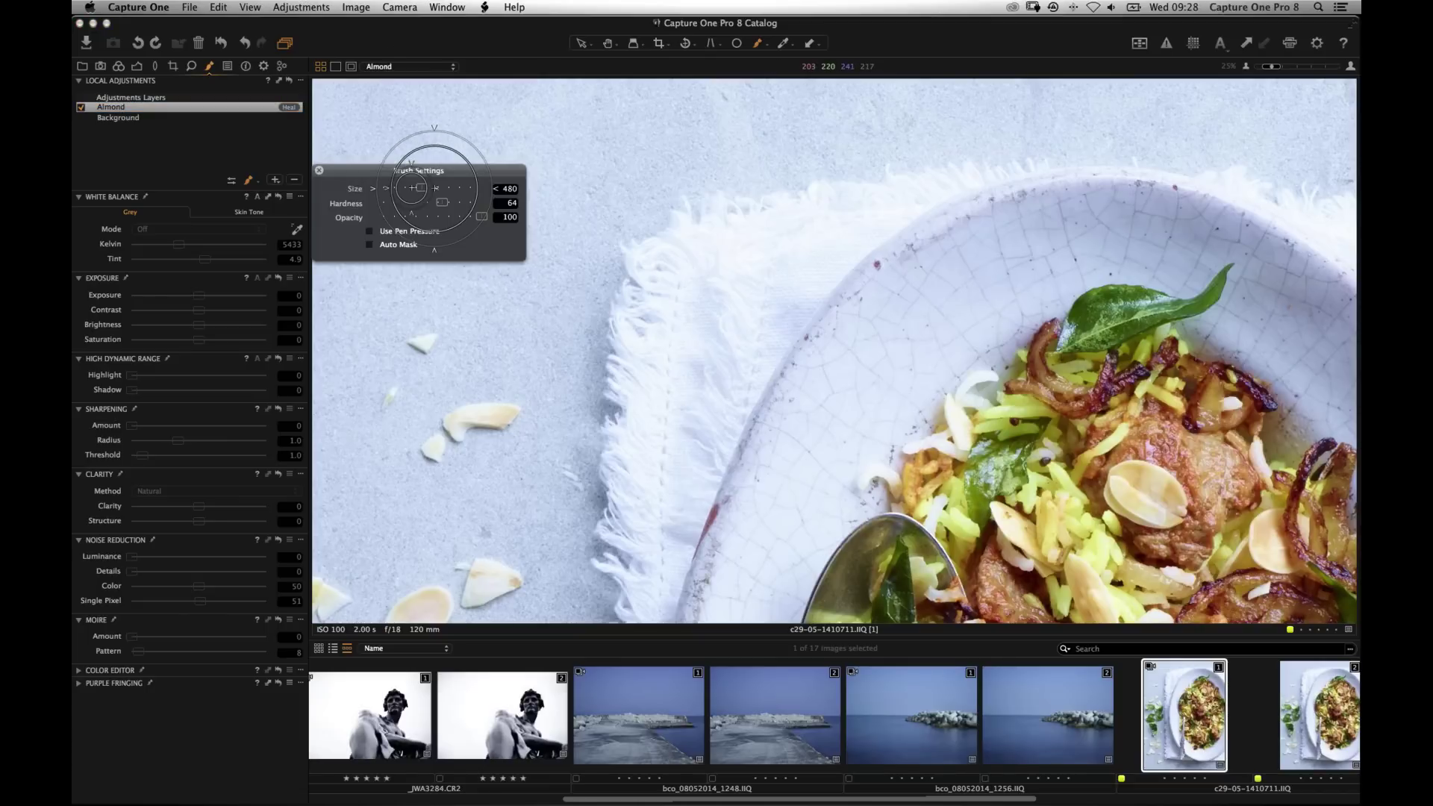
pyautogui.moveTo(434, 188)
pyautogui.mouseDown()
pyautogui.moveTo(415, 188)
pyautogui.moveTo(476, 202)
pyautogui.mouseUp()
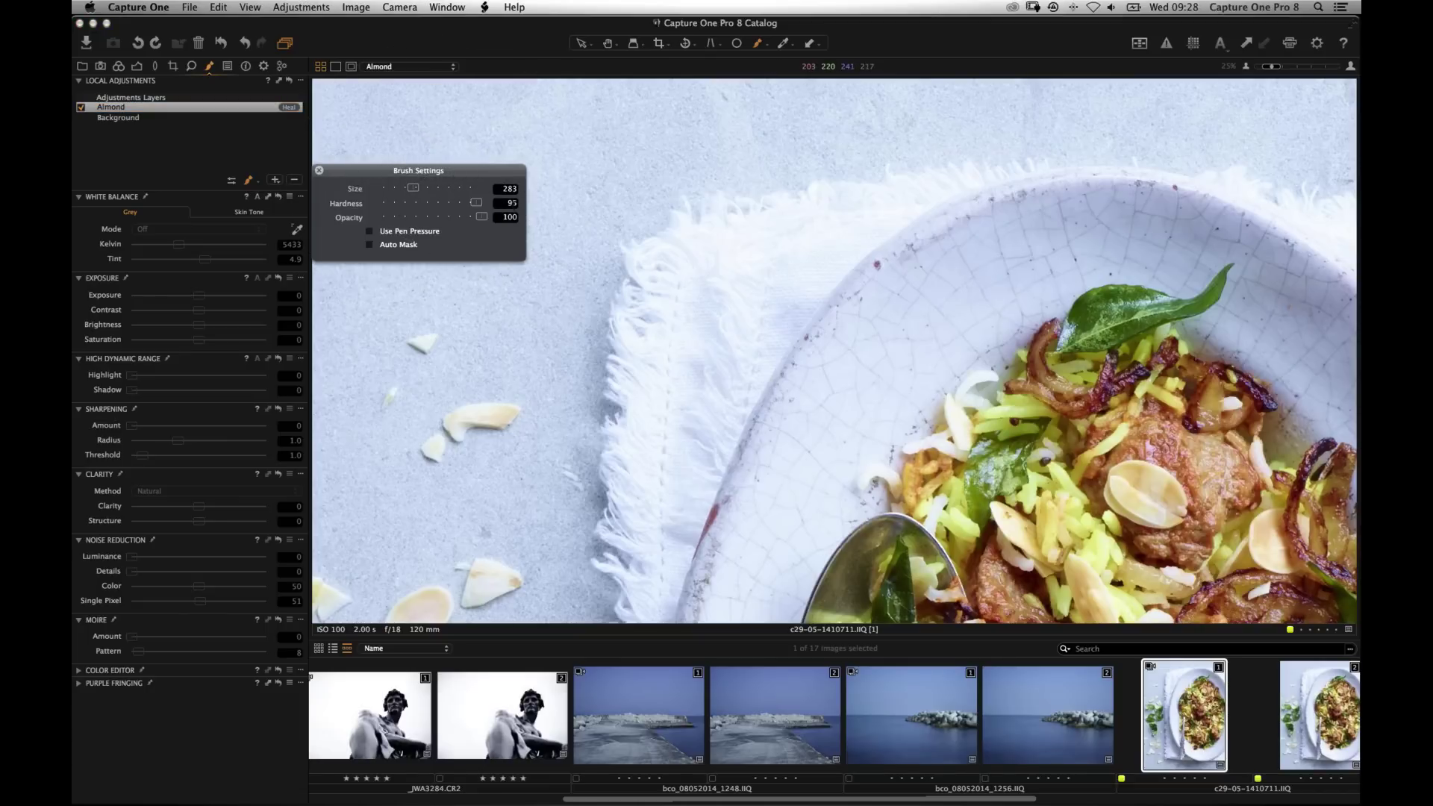
pyautogui.click(318, 171)
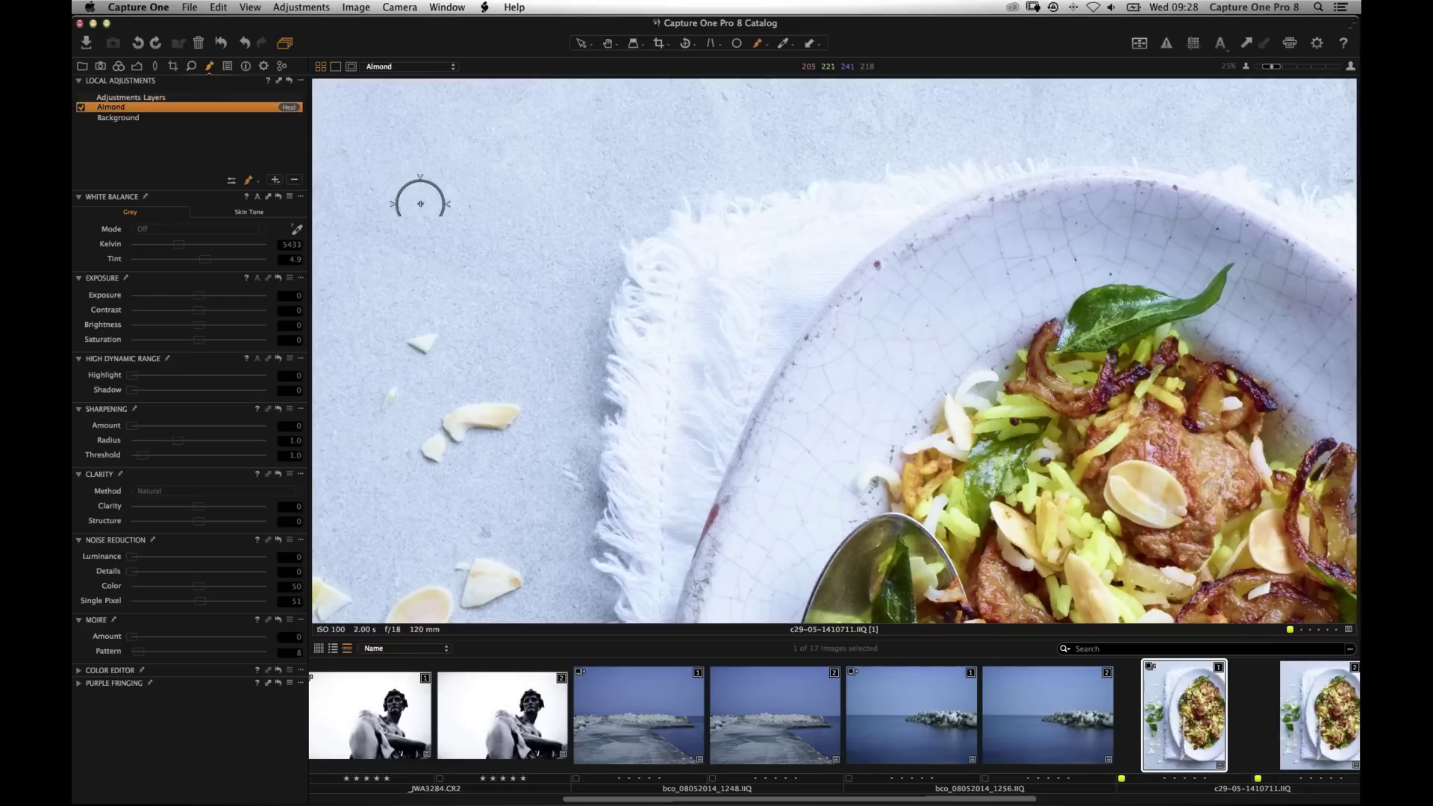
# Heal away the uppermost small almond flake using clean tabletop directly above it as the source, and hide the mask.
pyautogui.click(418, 337)
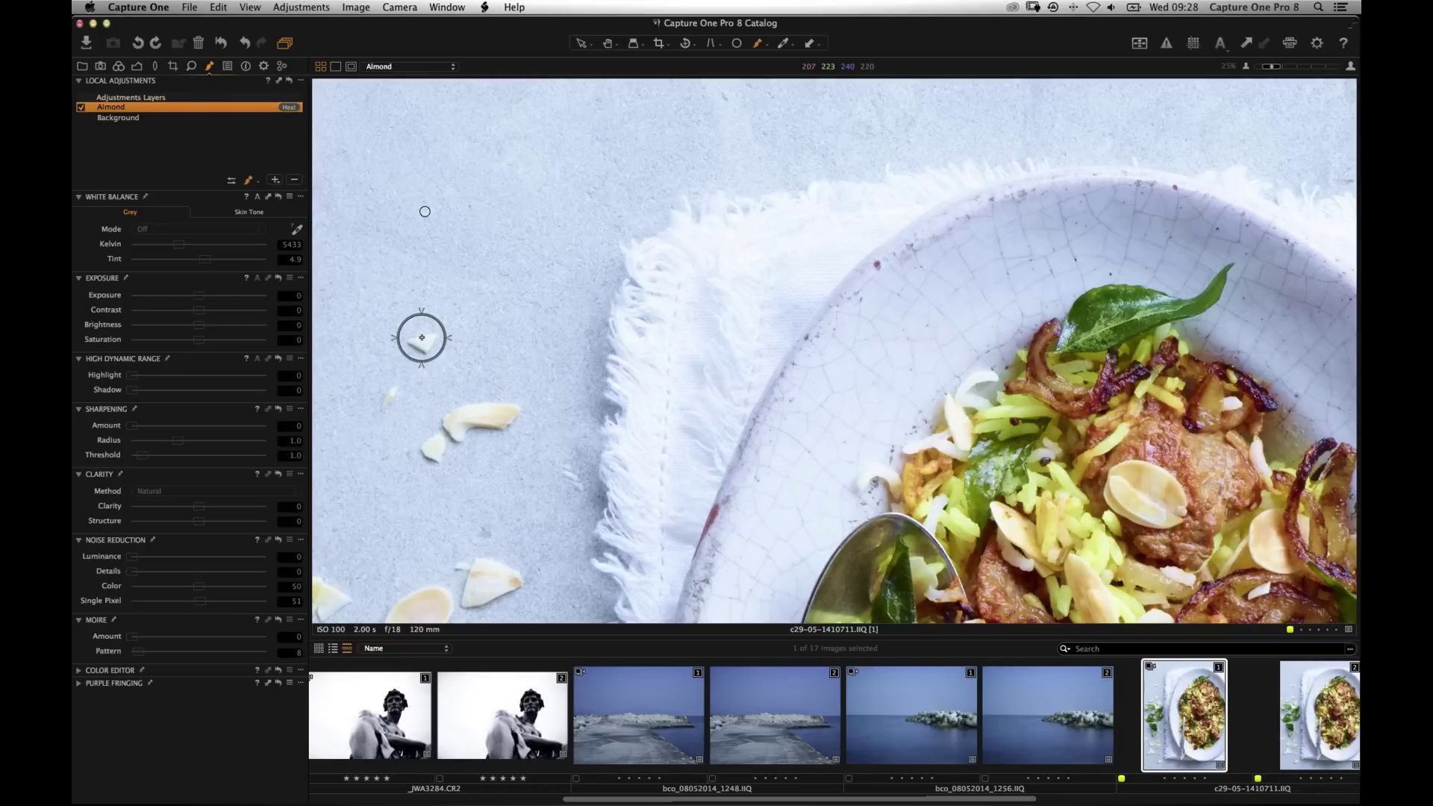
pyautogui.moveTo(418, 341); pyautogui.dragTo(421, 342)
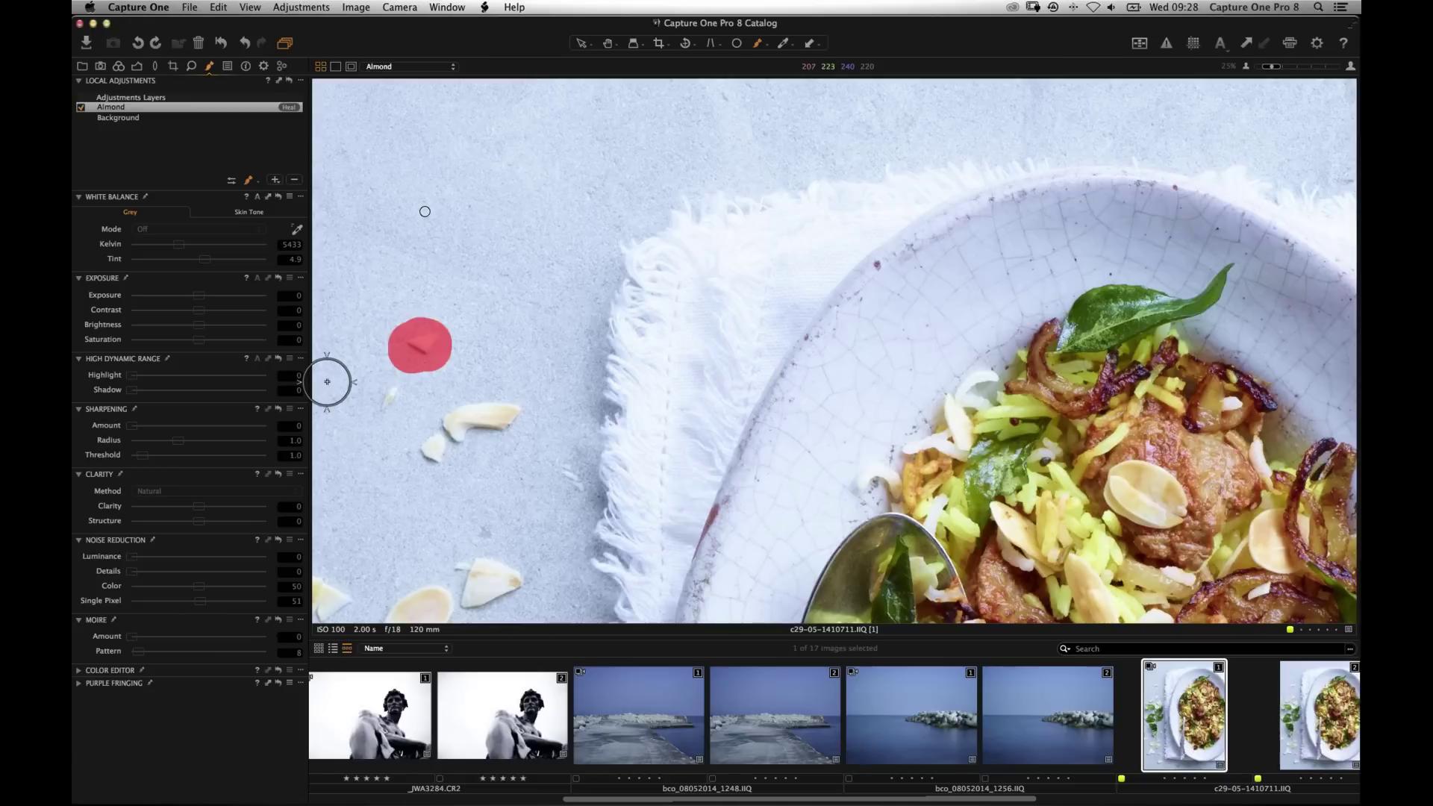
pyautogui.press('m')
pyautogui.press('super+minus')
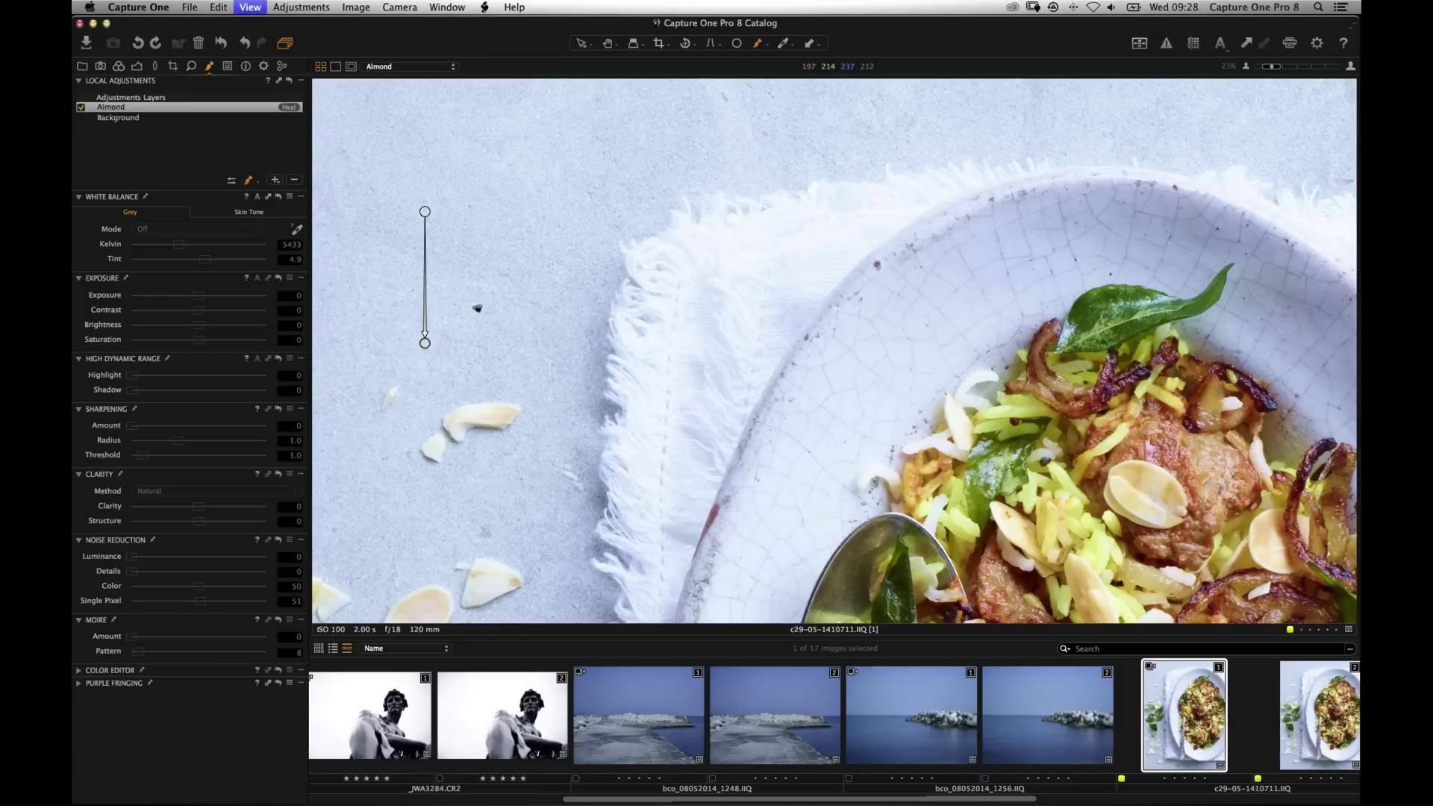
# Heal away the small white crumbs on the tabletop beside the napkin's frayed edge.
pyautogui.press('super+plus')
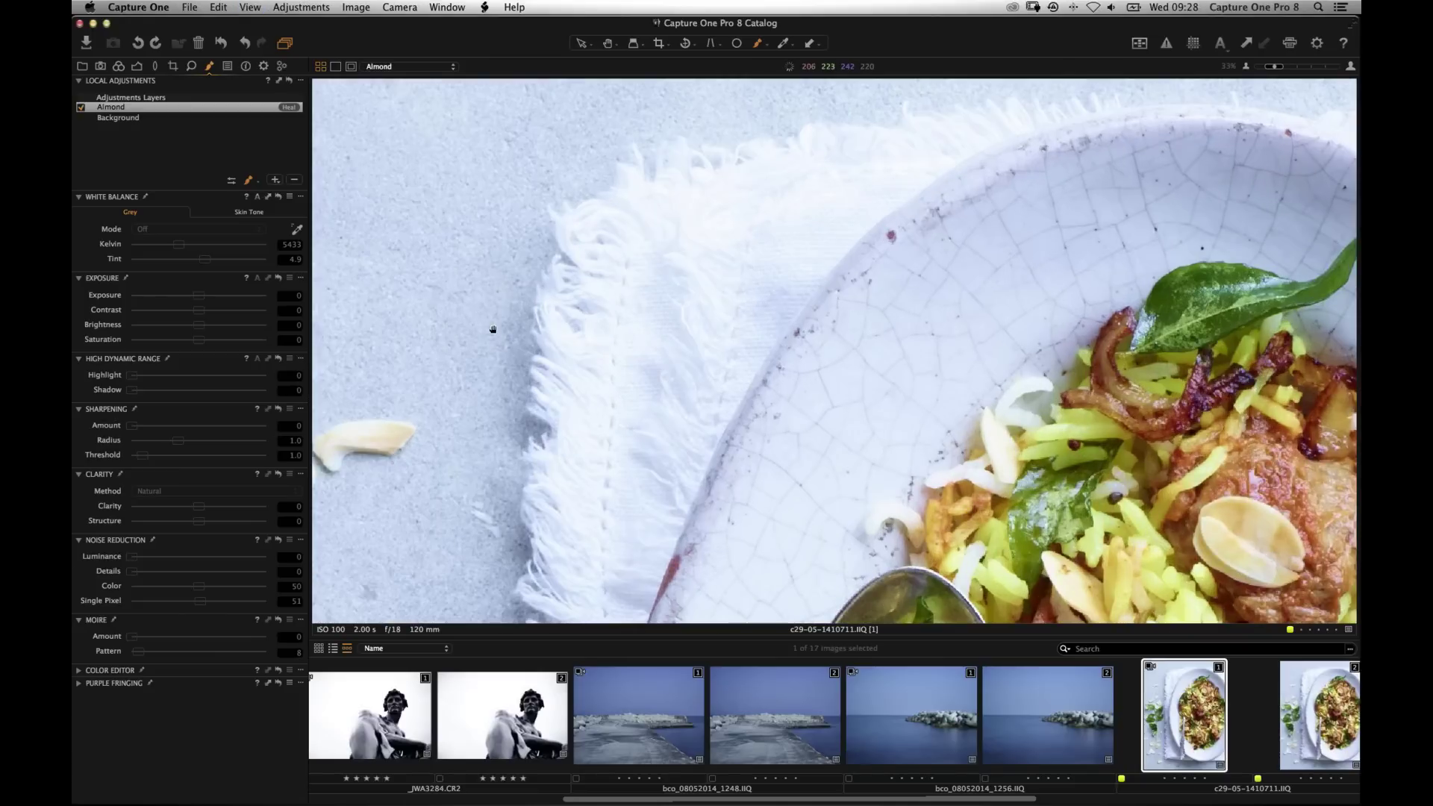
pyautogui.moveTo(492, 329)
pyautogui.mouseDown()
pyautogui.moveTo(768, 317)
pyautogui.moveTo(749, 313)
pyautogui.mouseUp()
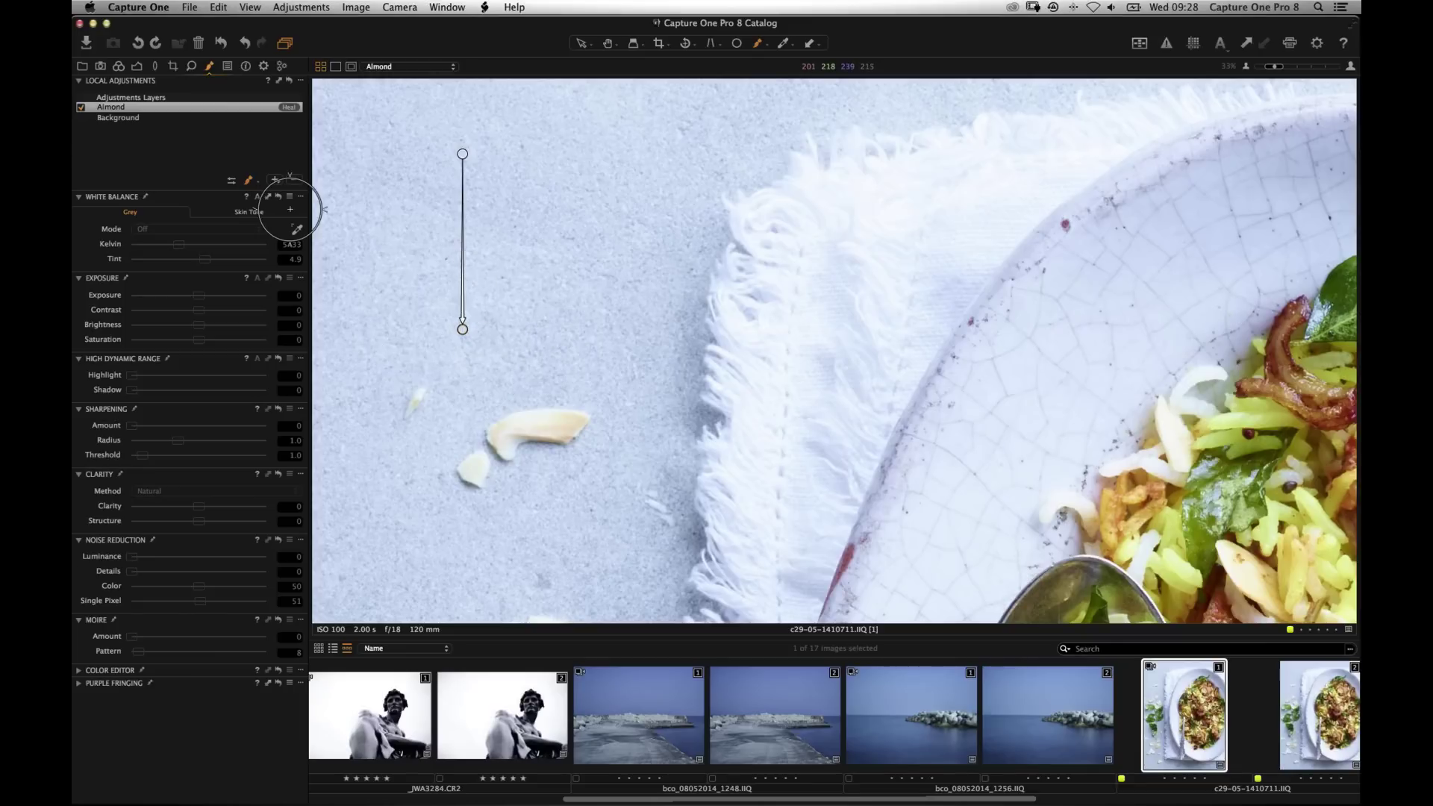
pyautogui.click(231, 181)
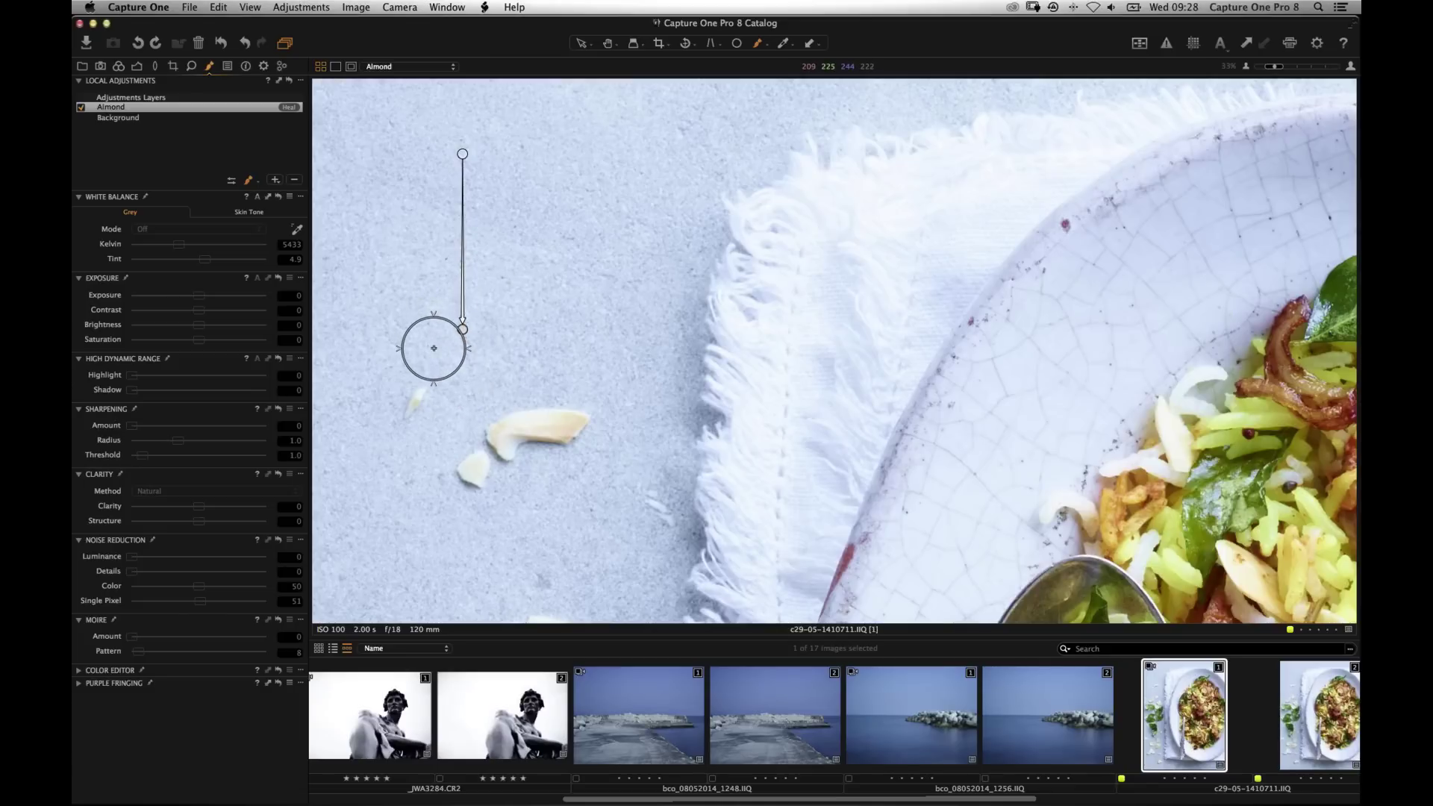
pyautogui.moveTo(644, 415); pyautogui.dragTo(662, 329)
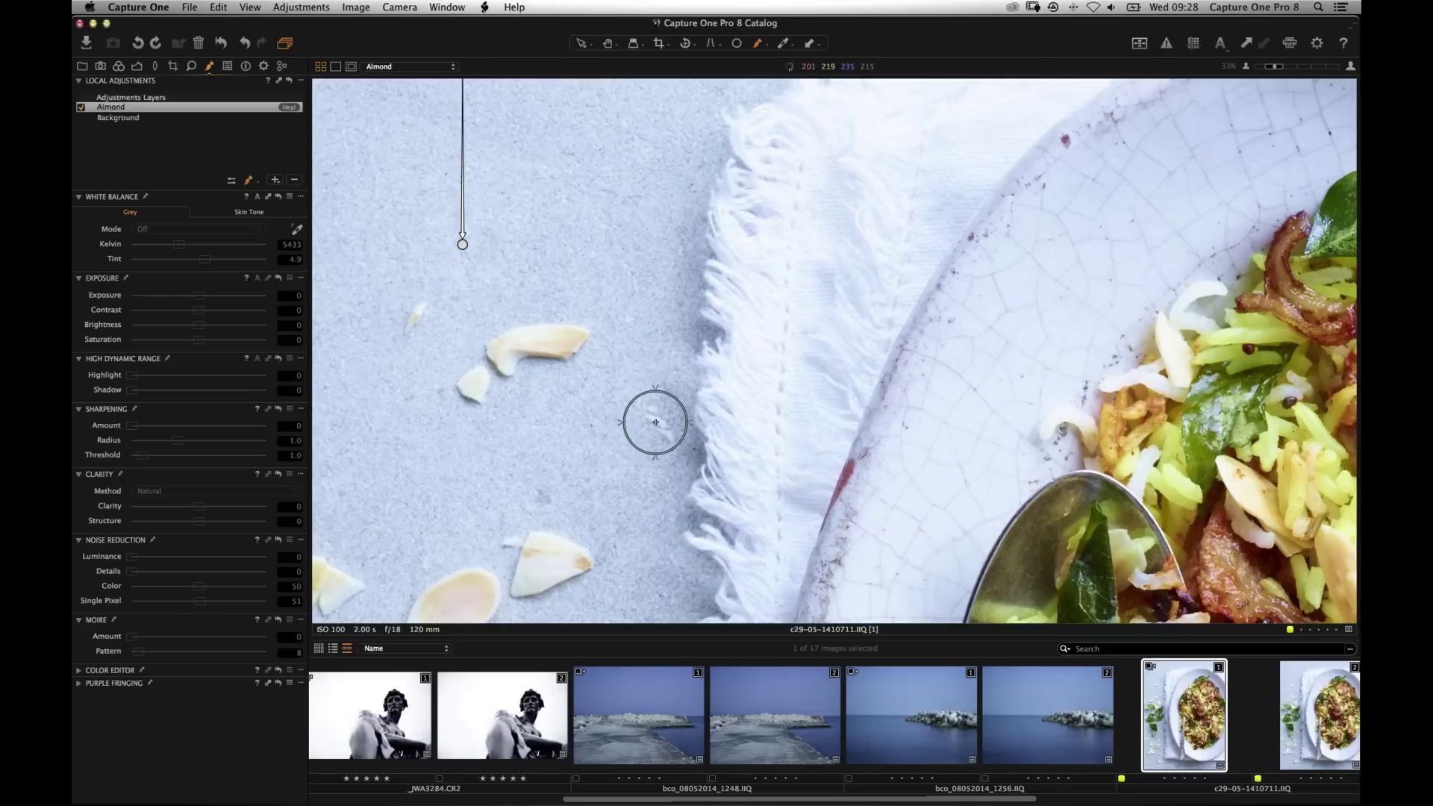
pyautogui.click(656, 423)
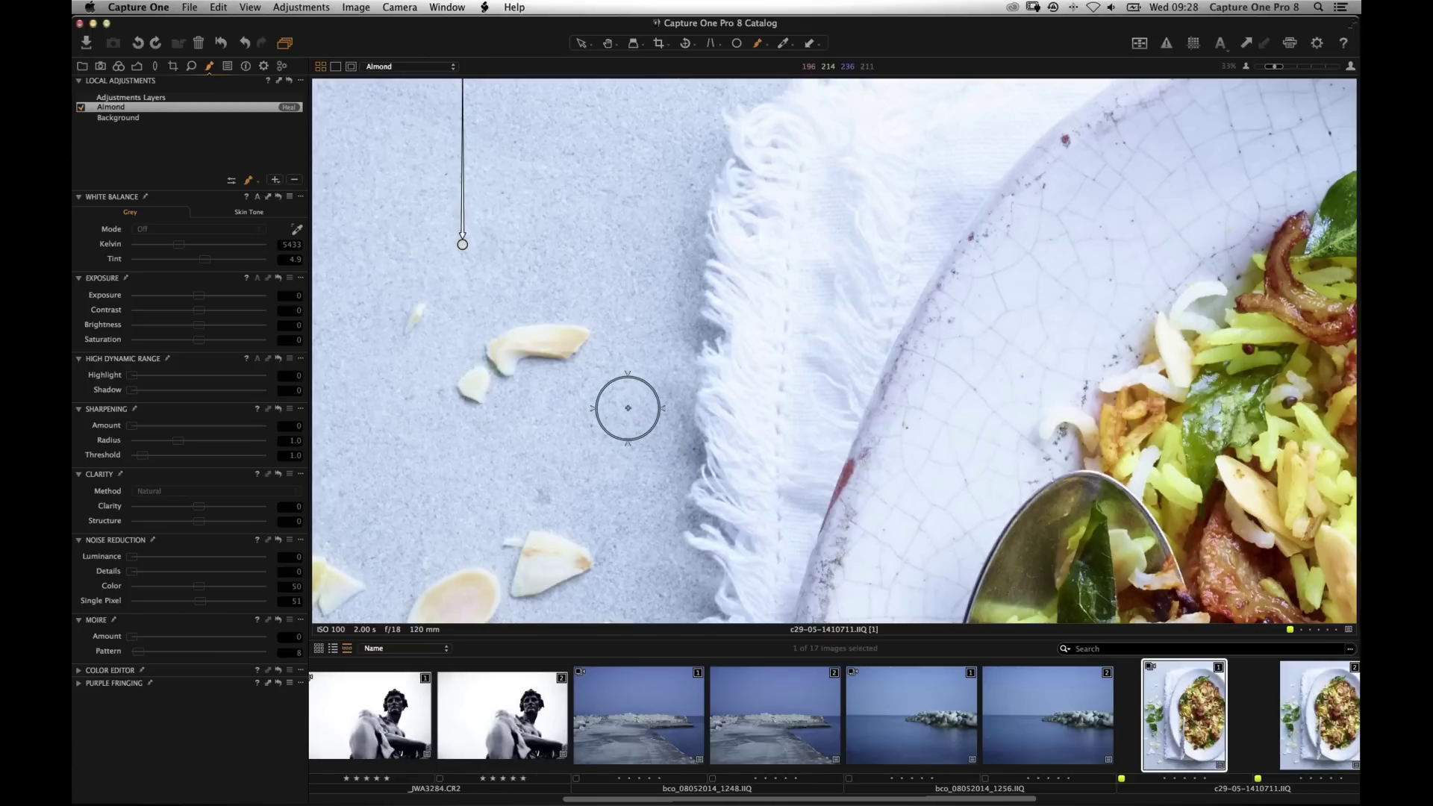
# Set the heal brush hardness to 61, keeping size 283 and opacity 100.
pyautogui.moveTo(586, 371); pyautogui.dragTo(586, 563)
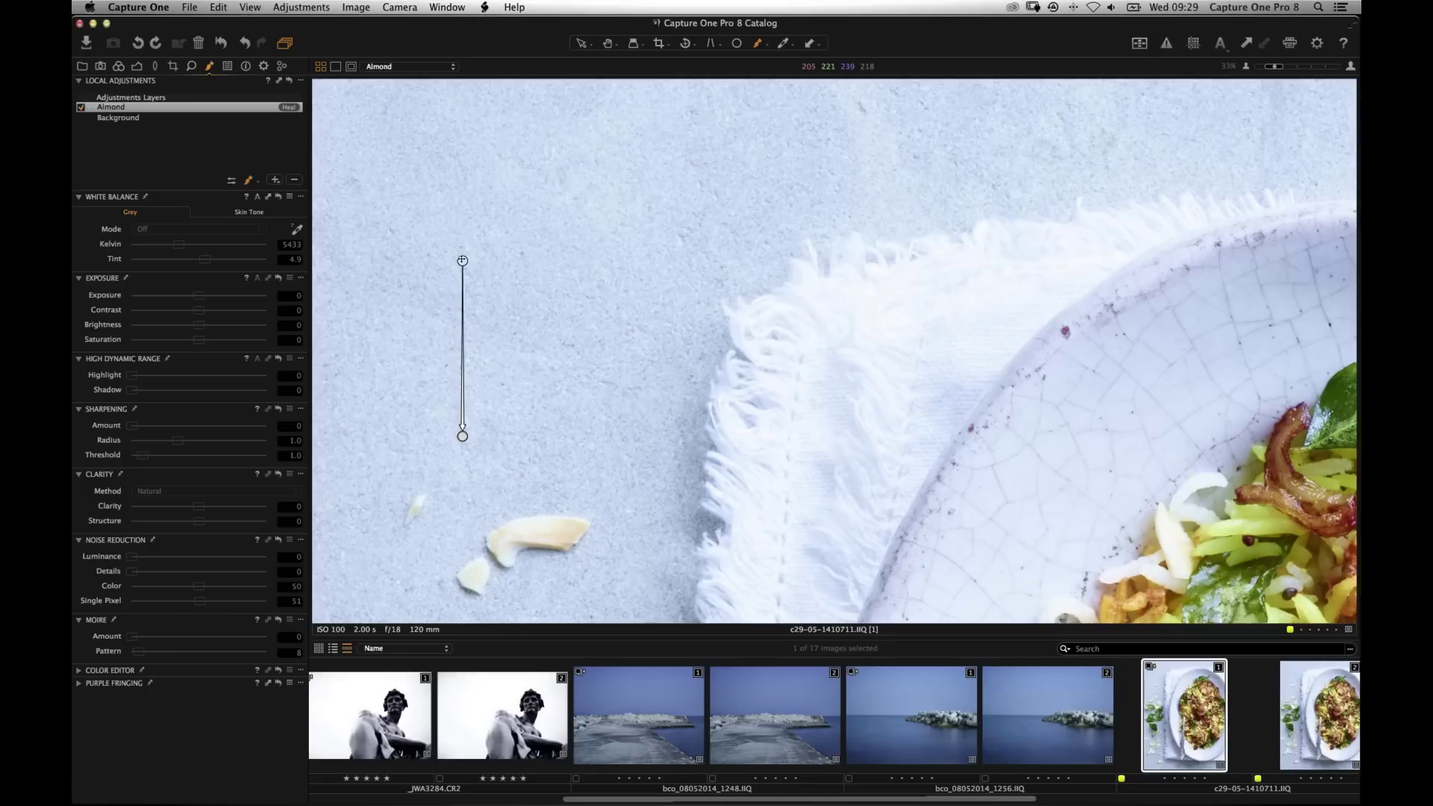
pyautogui.rightClick(571, 281)
pyautogui.moveTo(625, 284); pyautogui.dragTo(580, 280)
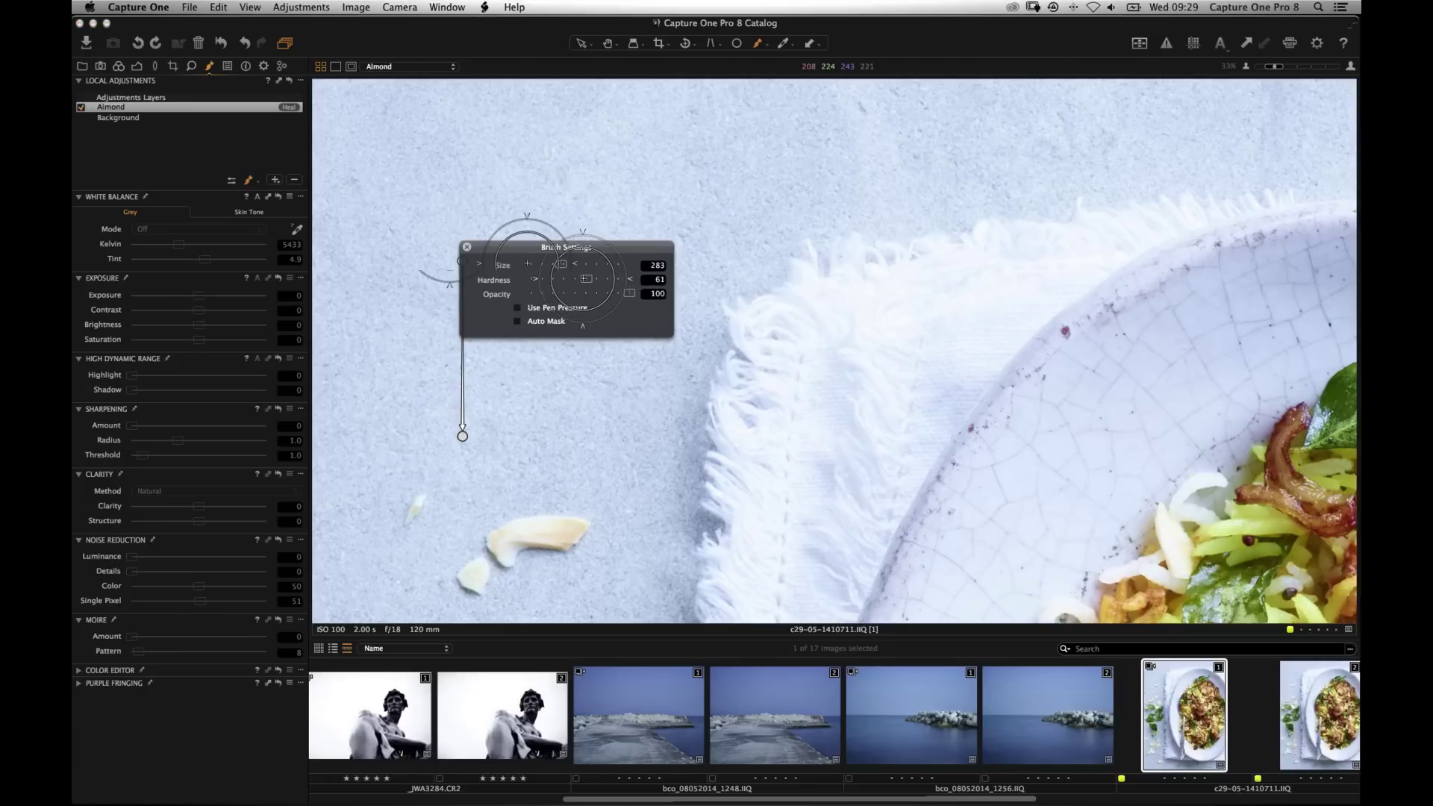
# Heal away the curved almond slice and the small crumbs around it on the tabletop.
pyautogui.scroll(-5, 611, 345)
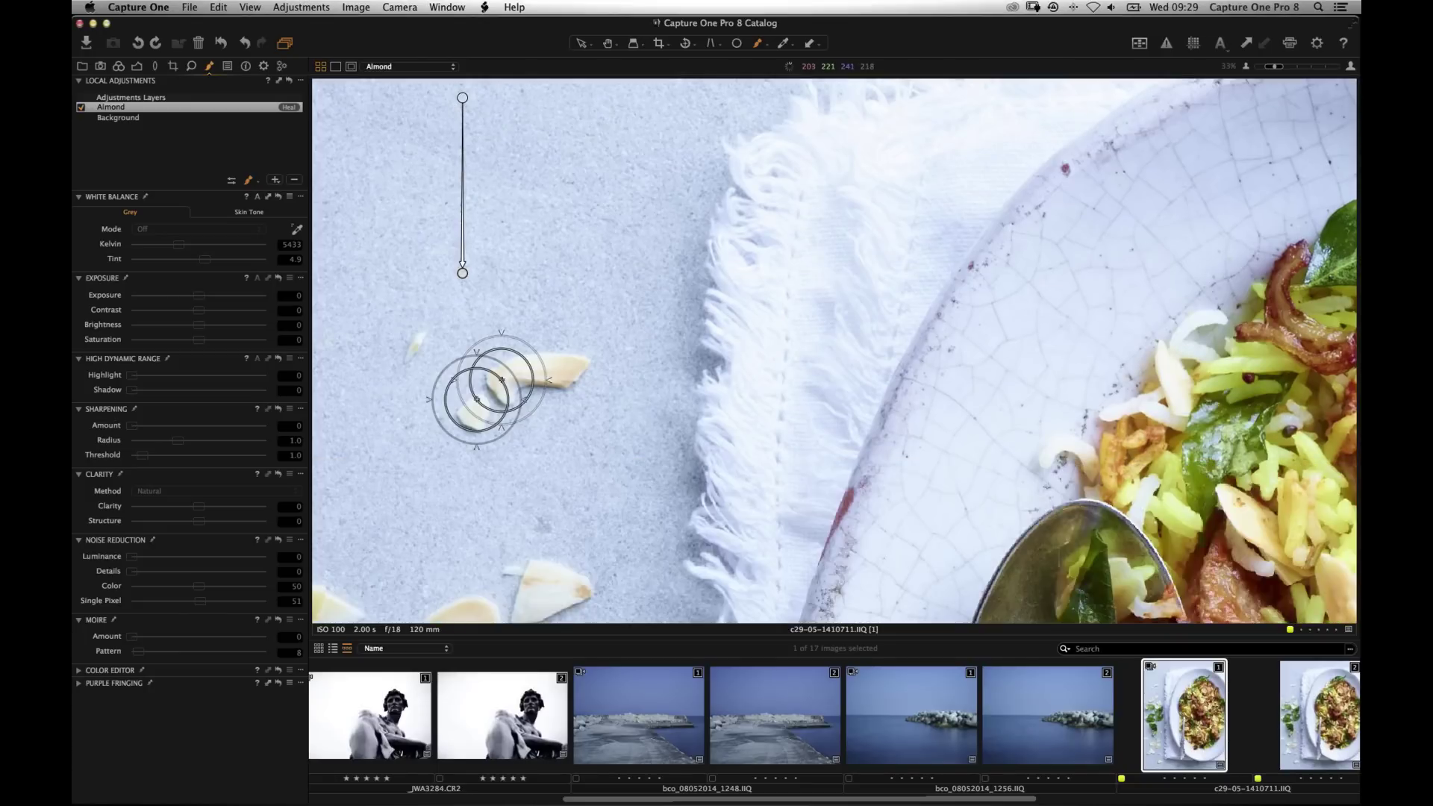
pyautogui.moveTo(480, 383)
pyautogui.mouseDown()
pyautogui.moveTo(559, 377)
pyautogui.moveTo(526, 388)
pyautogui.mouseUp()
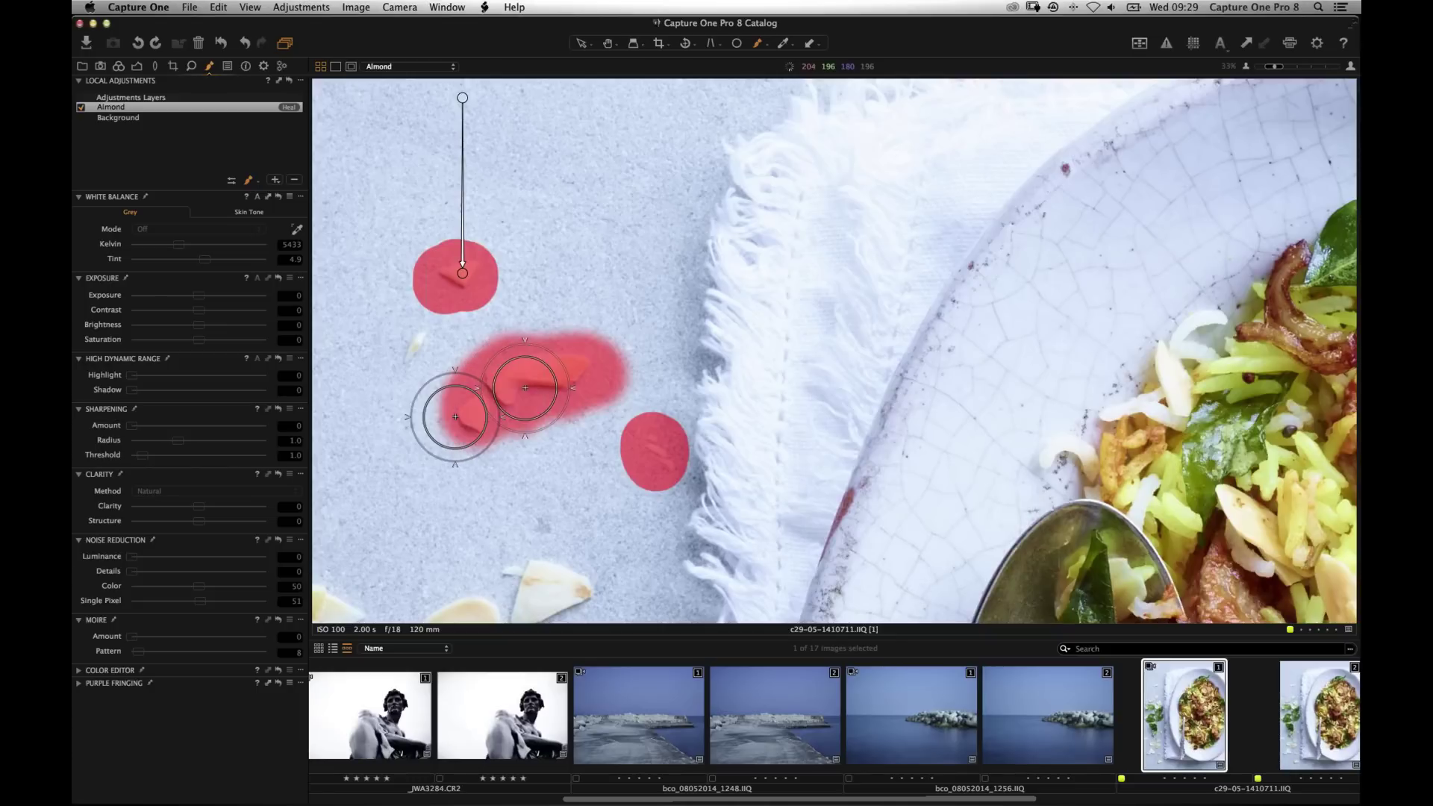
pyautogui.click(416, 343)
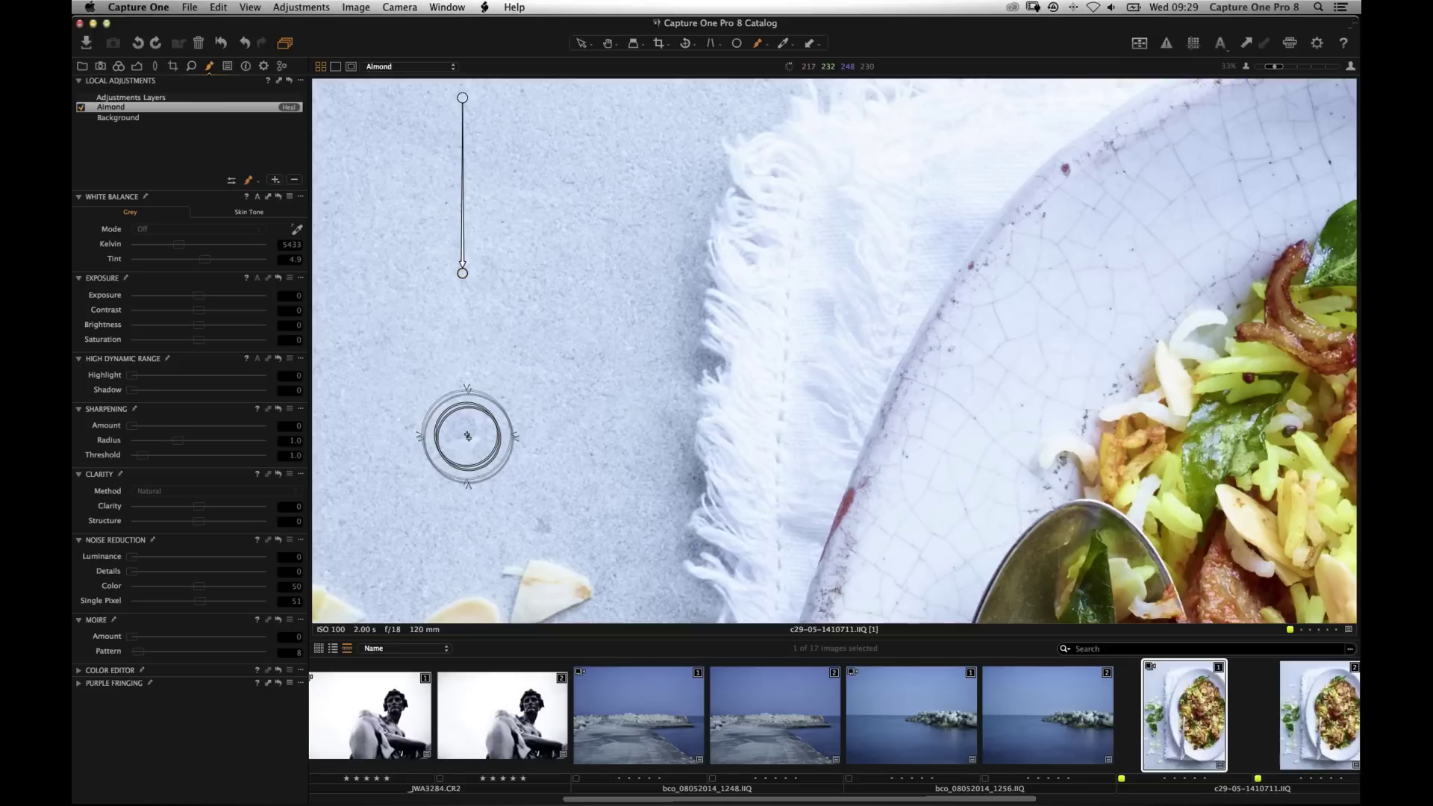
pyautogui.click(605, 365)
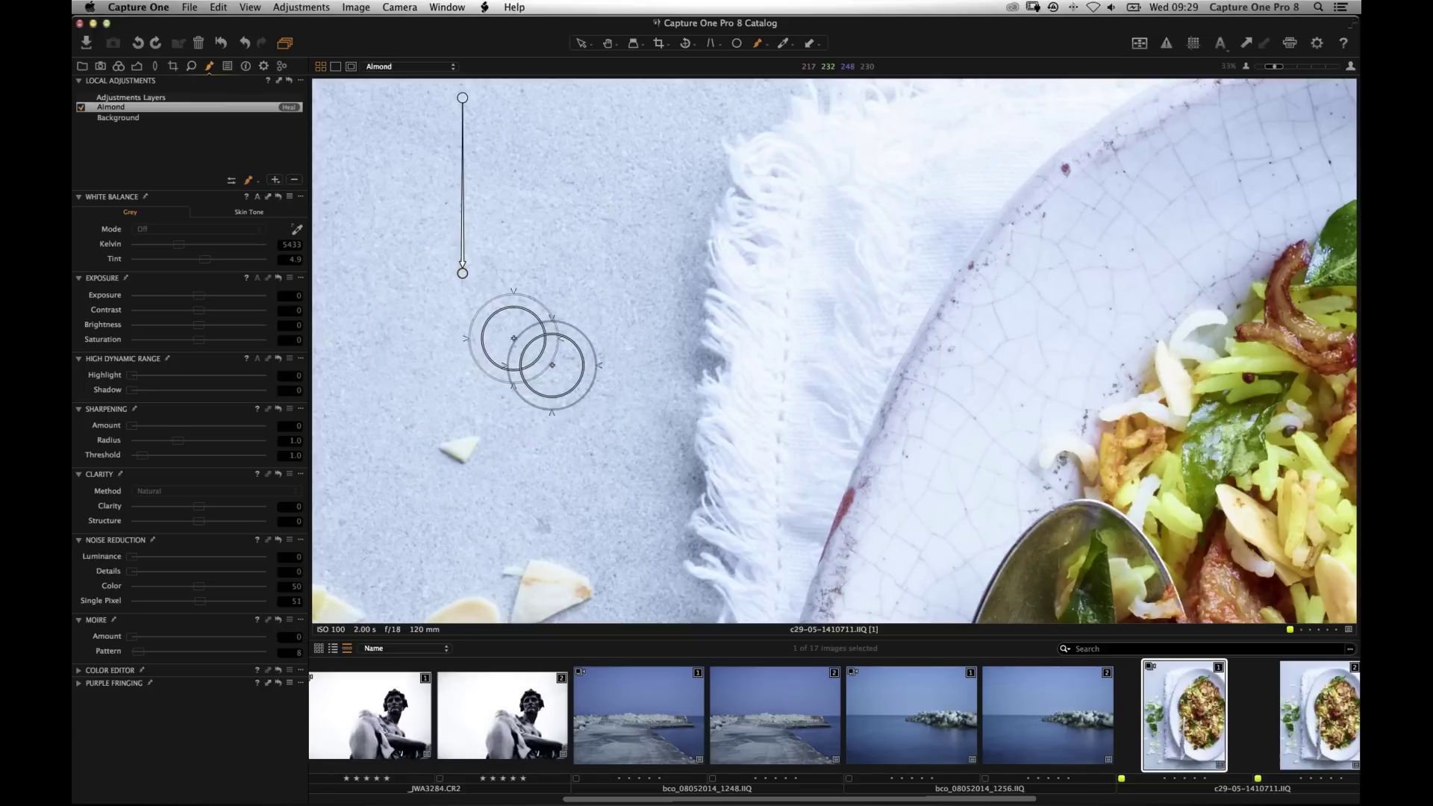
pyautogui.moveTo(457, 448); pyautogui.dragTo(454, 450)
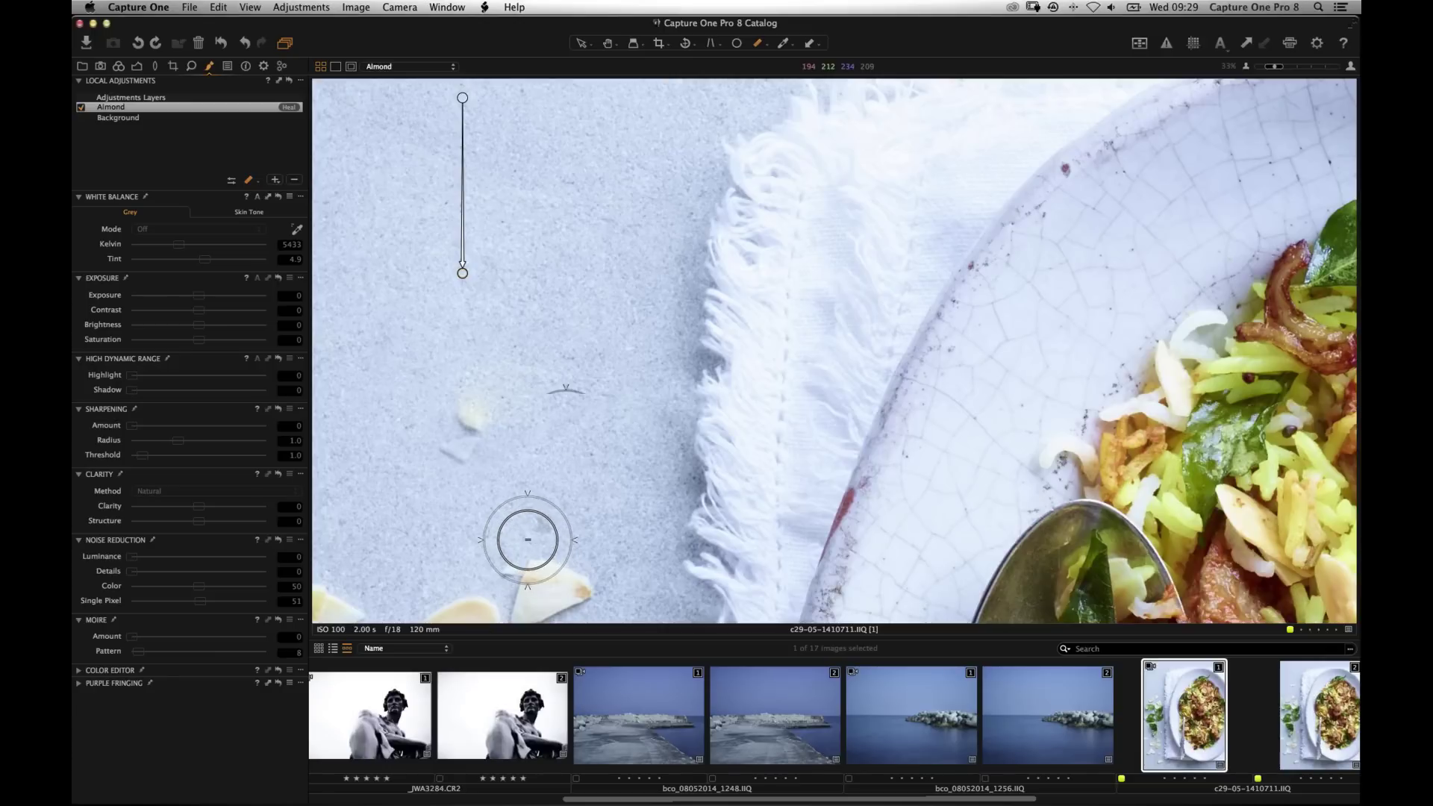
# Delete the Almond heal layer from the food photo.
pyautogui.press('space')
pyautogui.moveTo(555, 408); pyautogui.dragTo(548, 547)
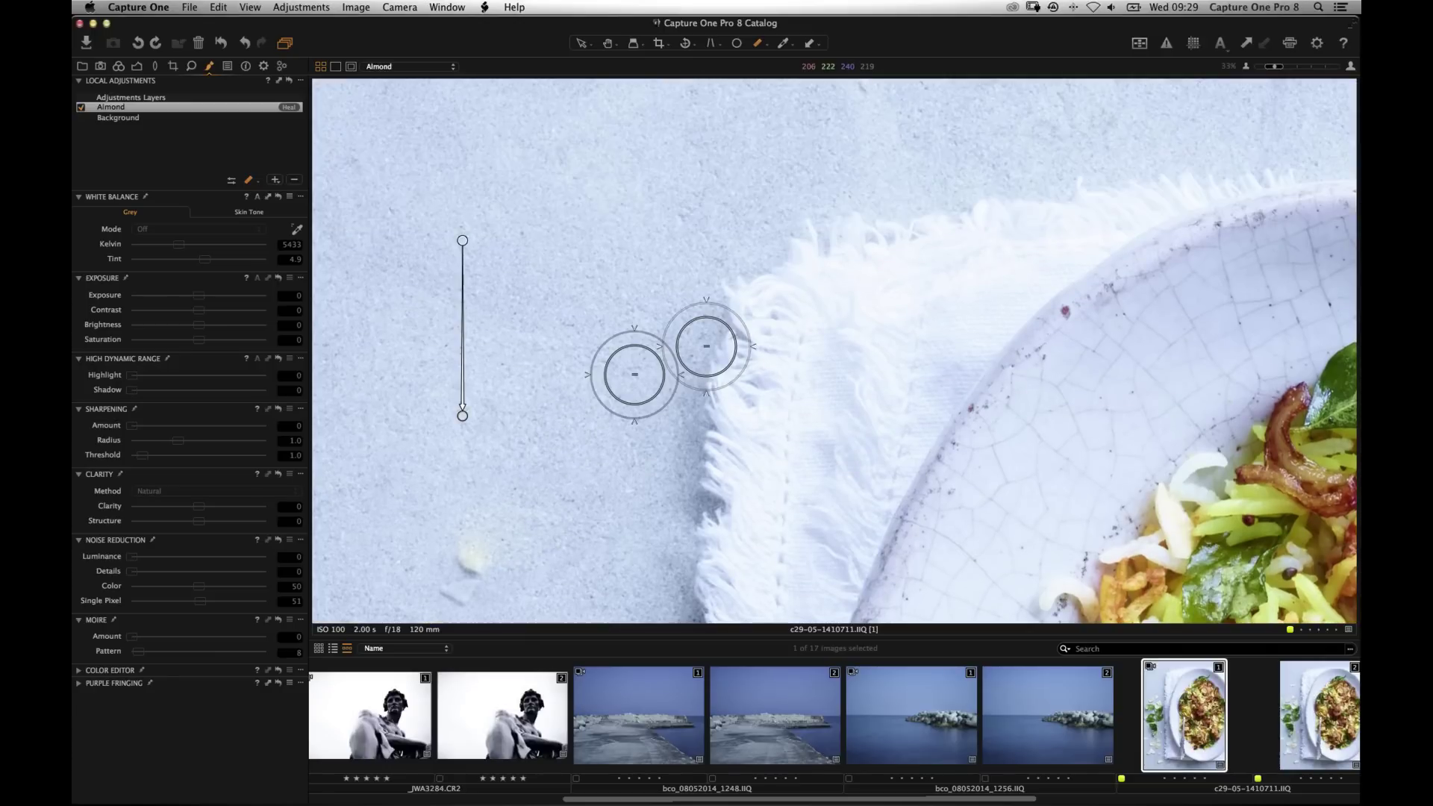
pyautogui.click(294, 179)
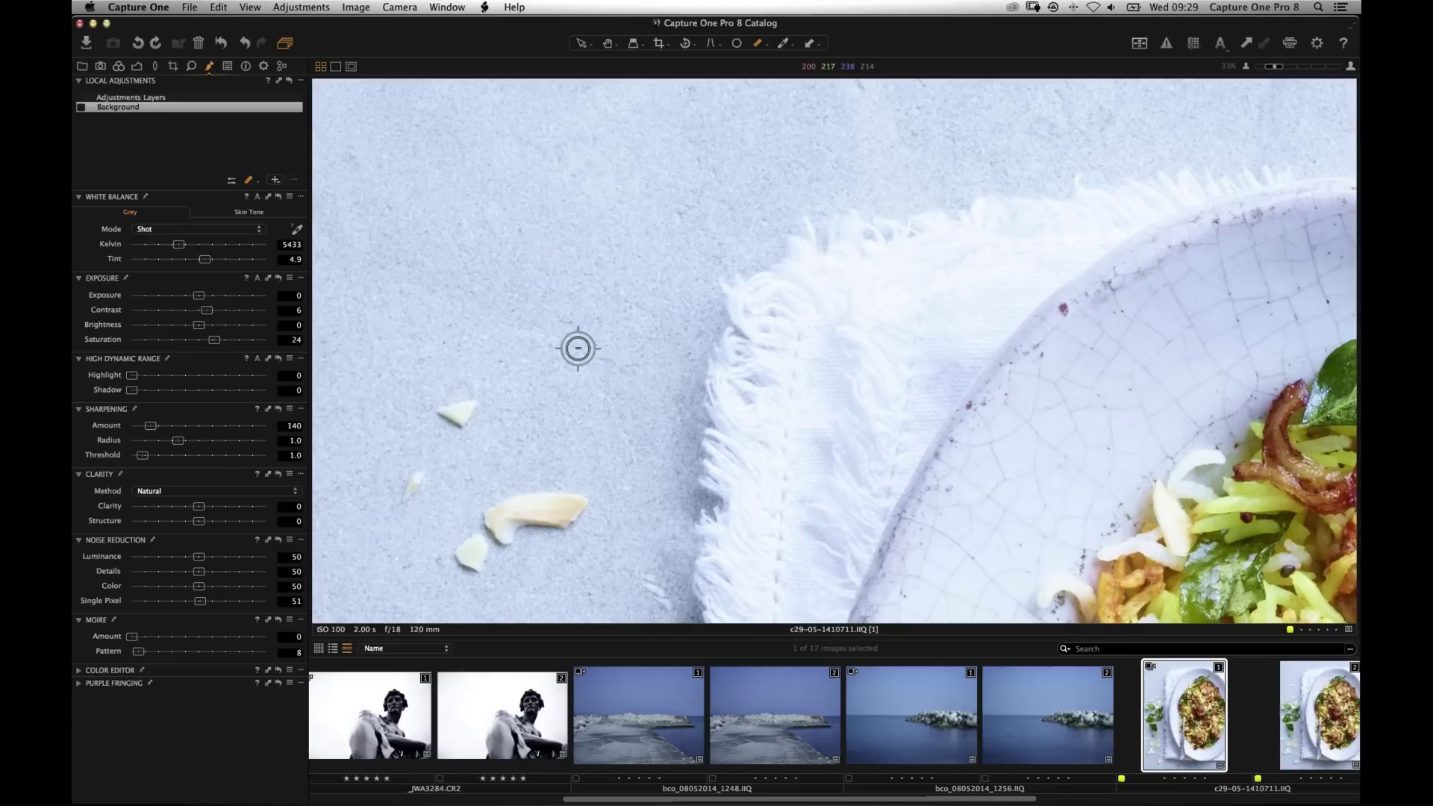
pyautogui.moveTo(579, 348); pyautogui.dragTo(521, 171)
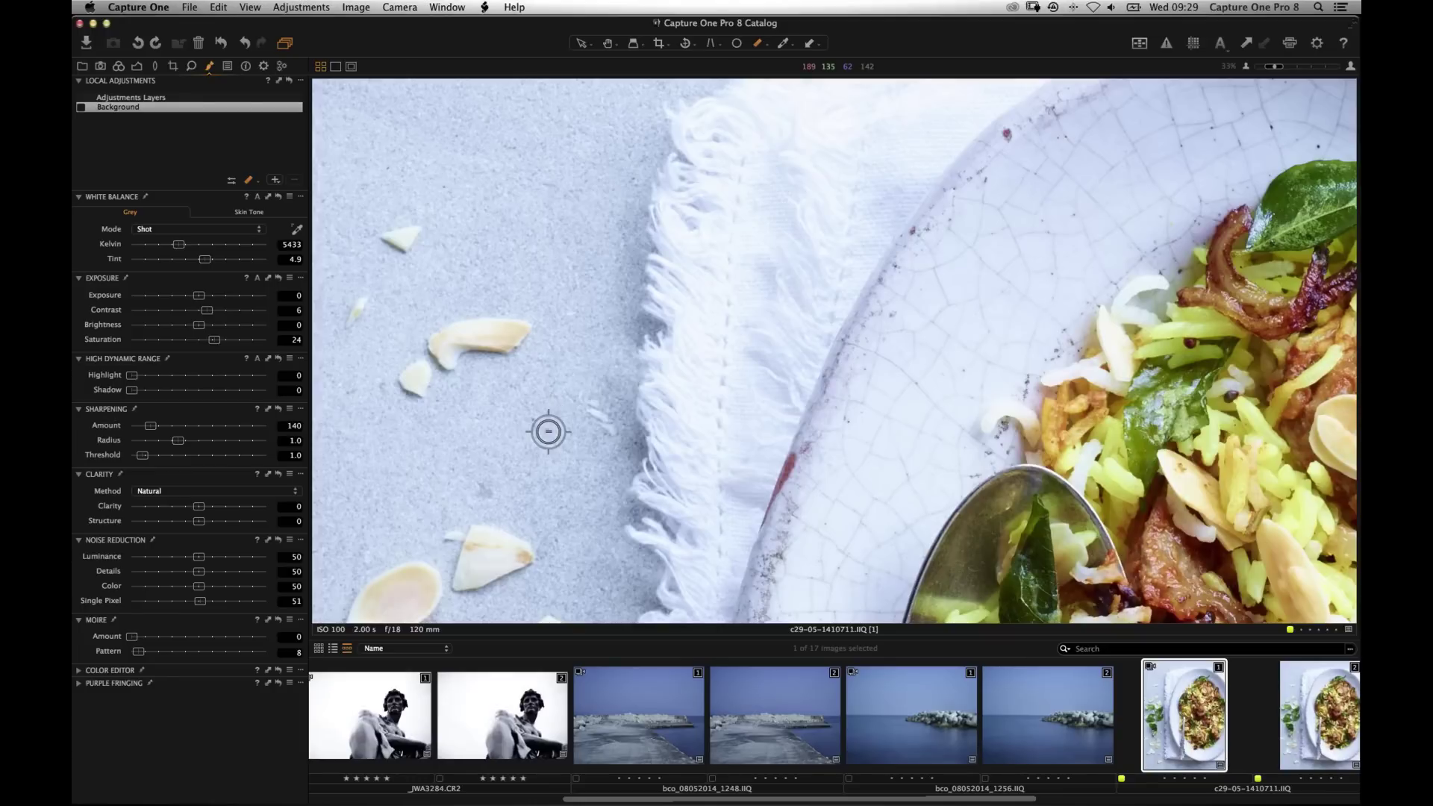
pyautogui.press('super+0')
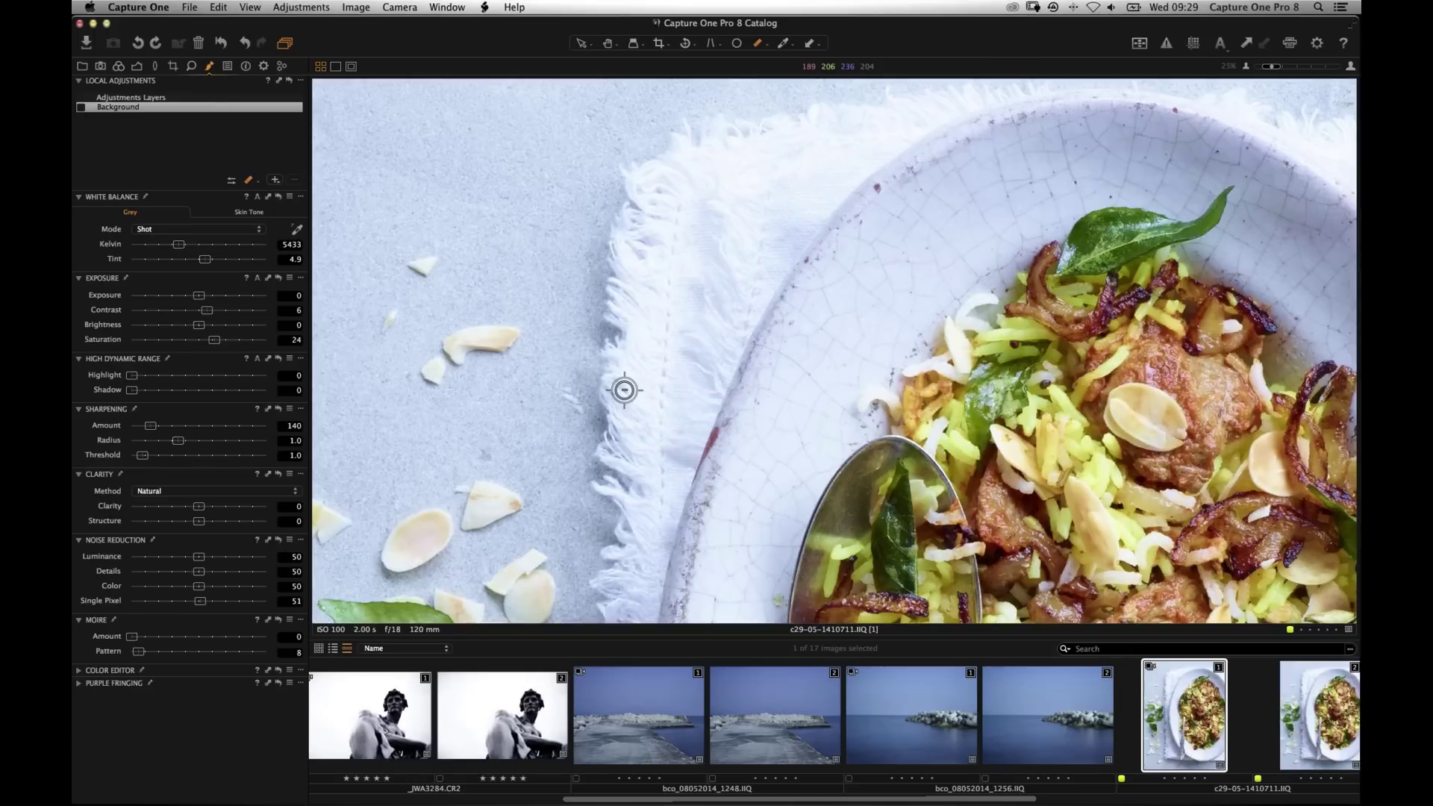
# Show the first pier photo bco_08052014_1248 and check its Buoy and sea heal layers by switching them off and on.
pyautogui.click(667, 723)
pyautogui.press('super+0')
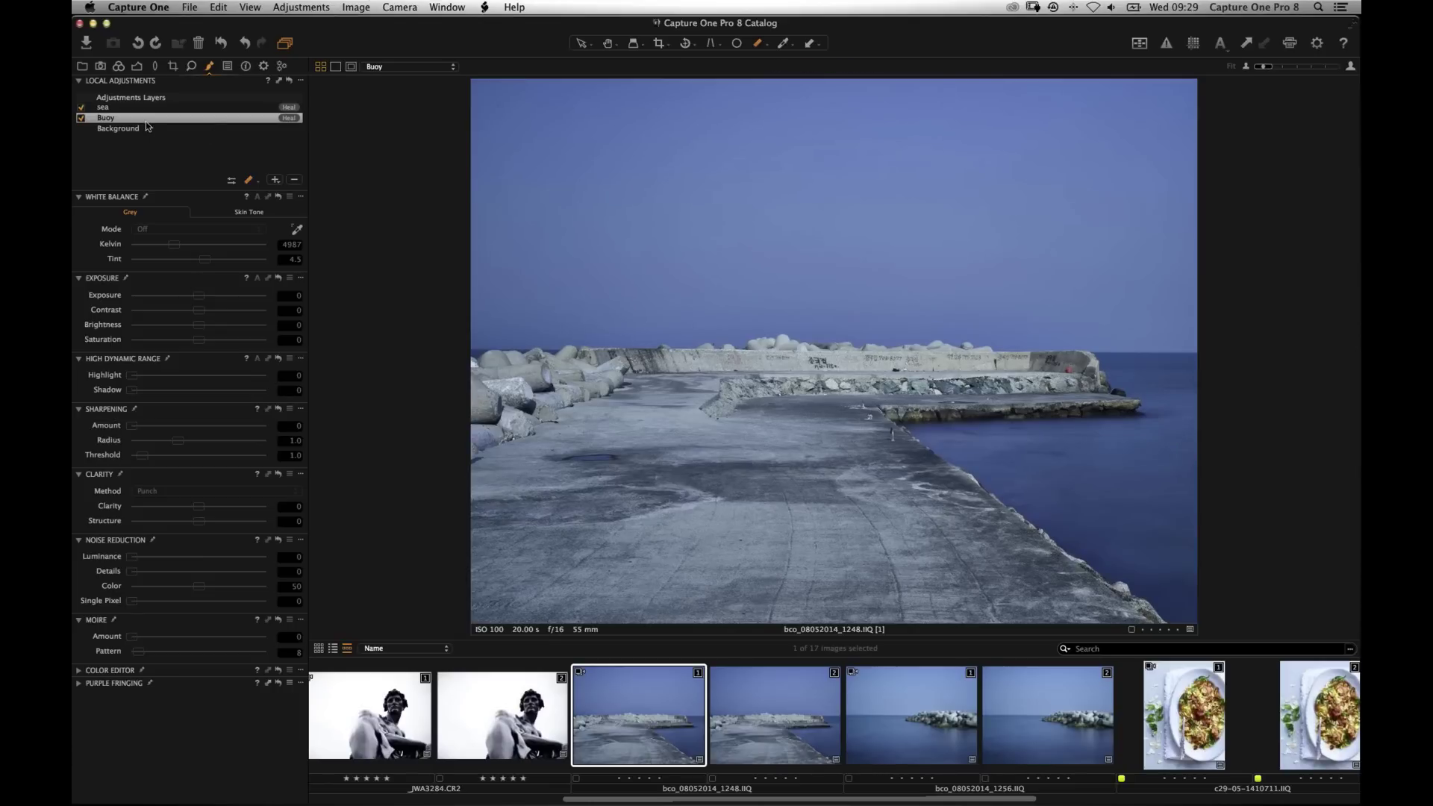
pyautogui.click(80, 118)
pyautogui.click(80, 118)
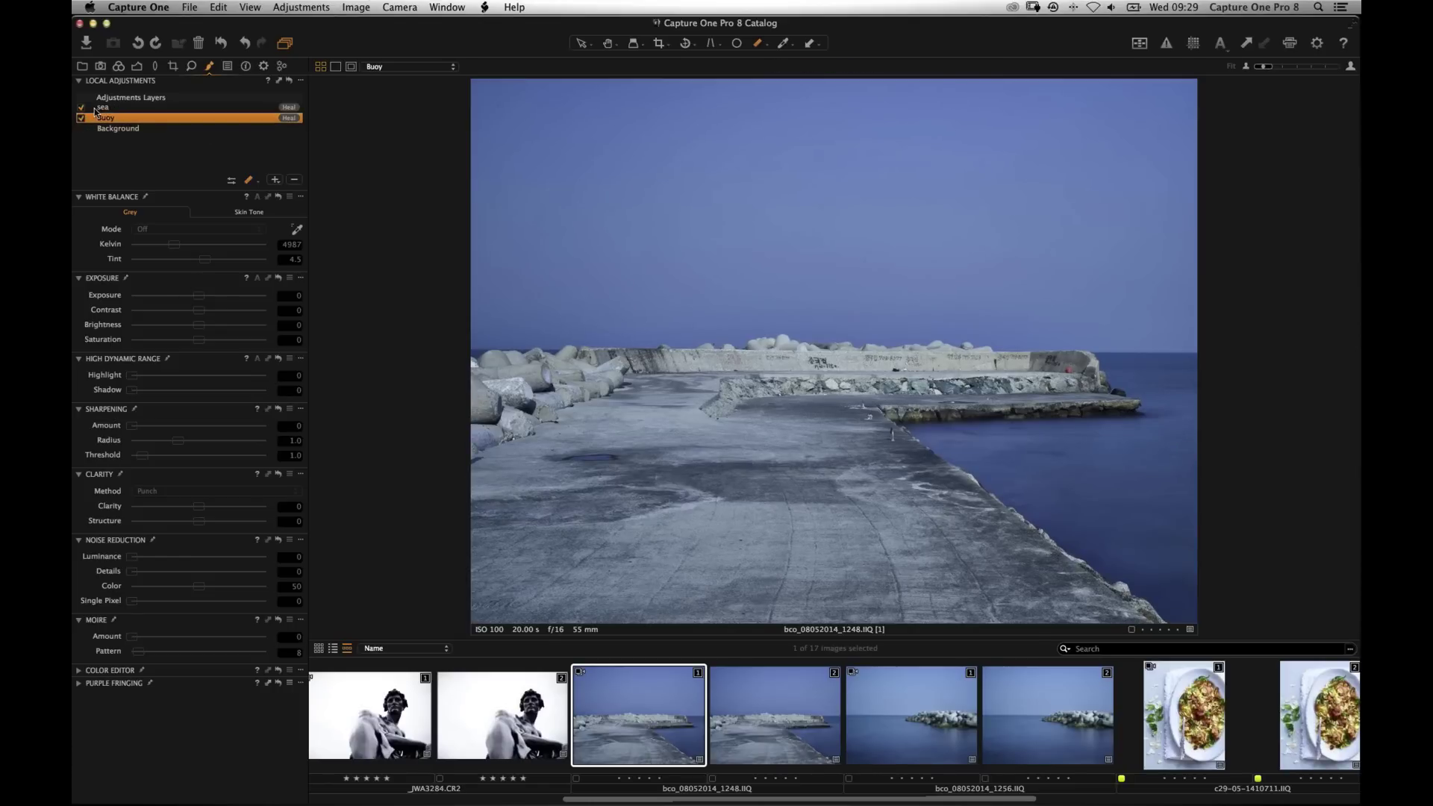
pyautogui.click(82, 108)
# On the pier photo's Background layer, set the exposure to 0.75, the highlight level to 245 and the midtone level to -0.13.
pyautogui.click(112, 130)
pyautogui.click(137, 65)
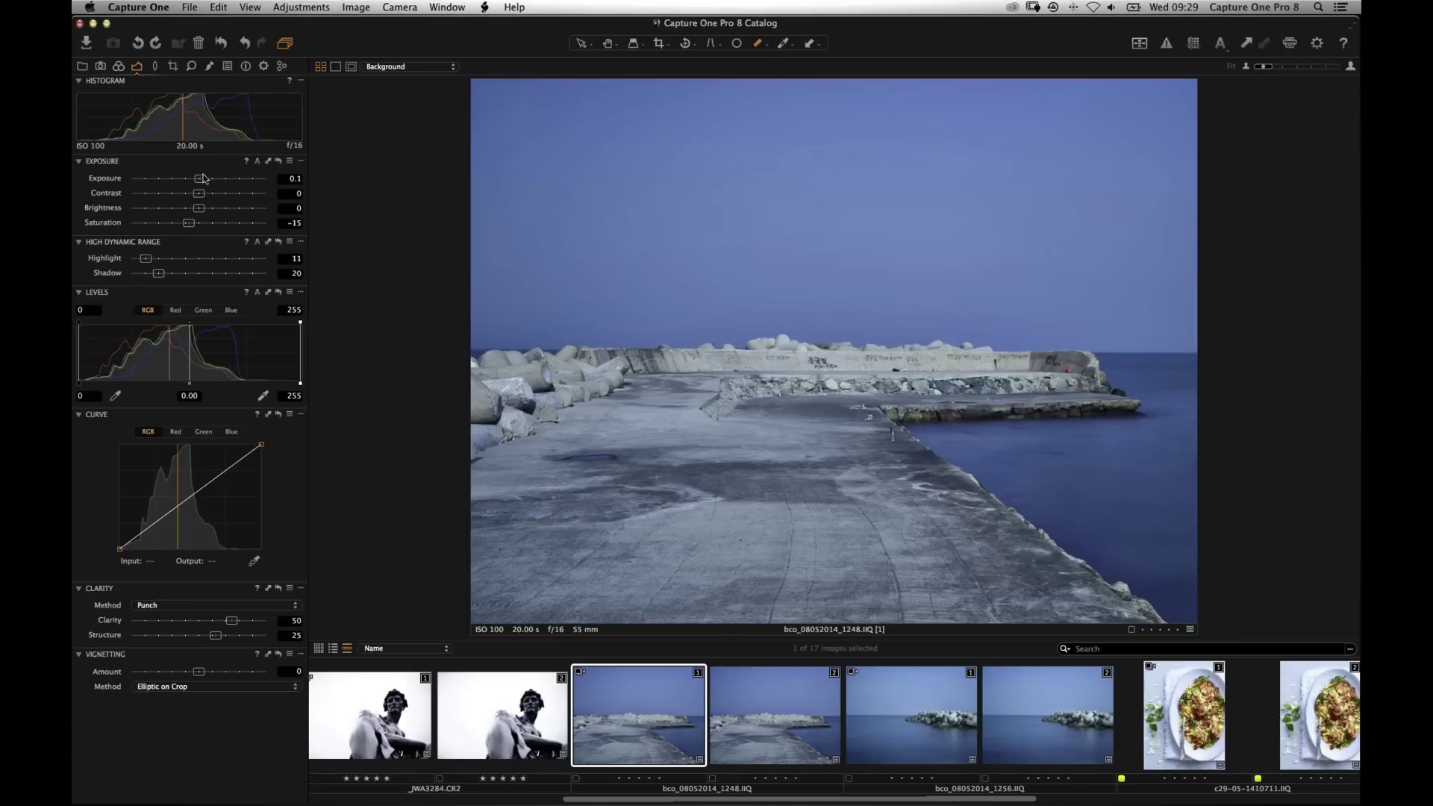
pyautogui.moveTo(206, 179); pyautogui.dragTo(212, 182)
pyautogui.scroll(4, 222, 187)
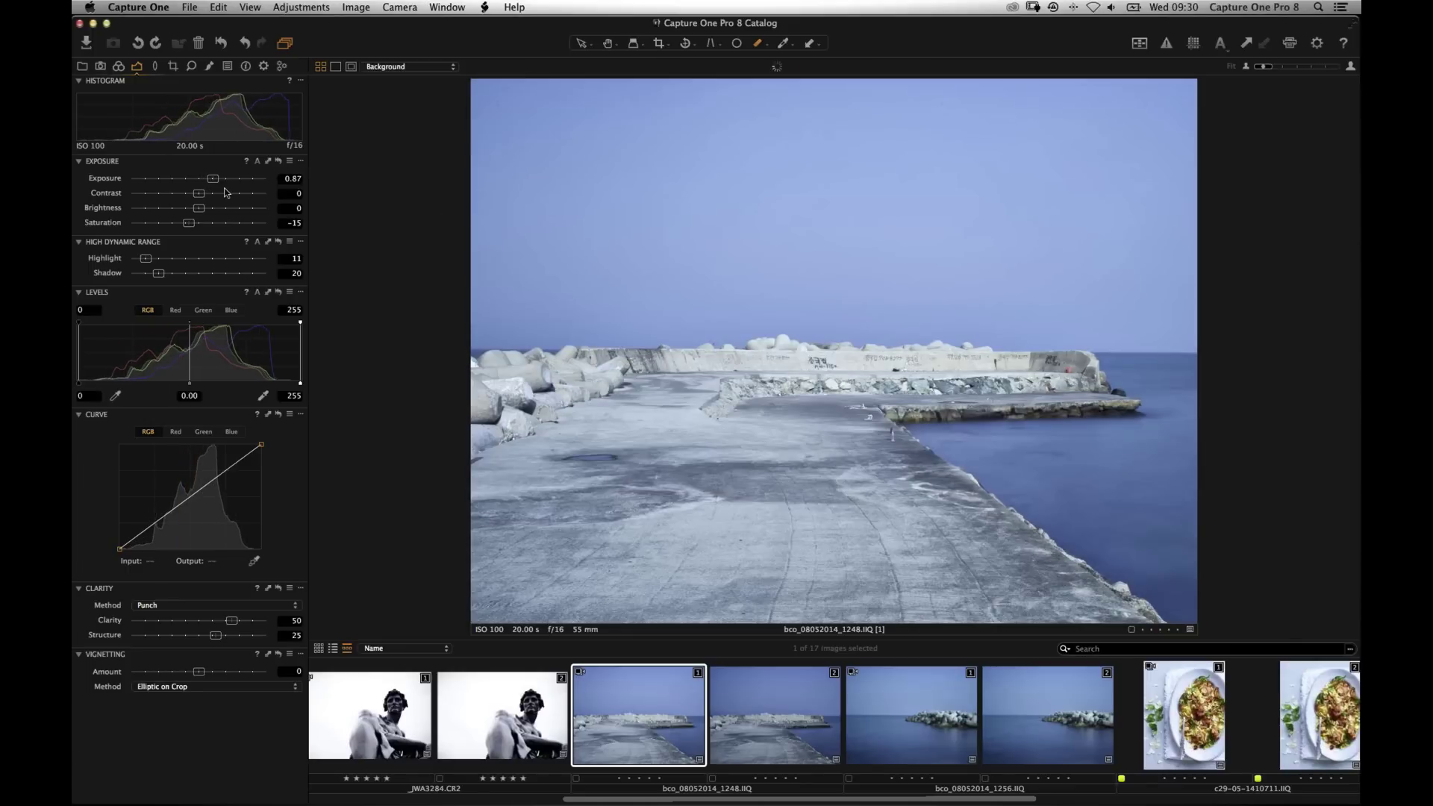
pyautogui.scroll(-3, 225, 193)
pyautogui.moveTo(301, 383); pyautogui.dragTo(292, 383)
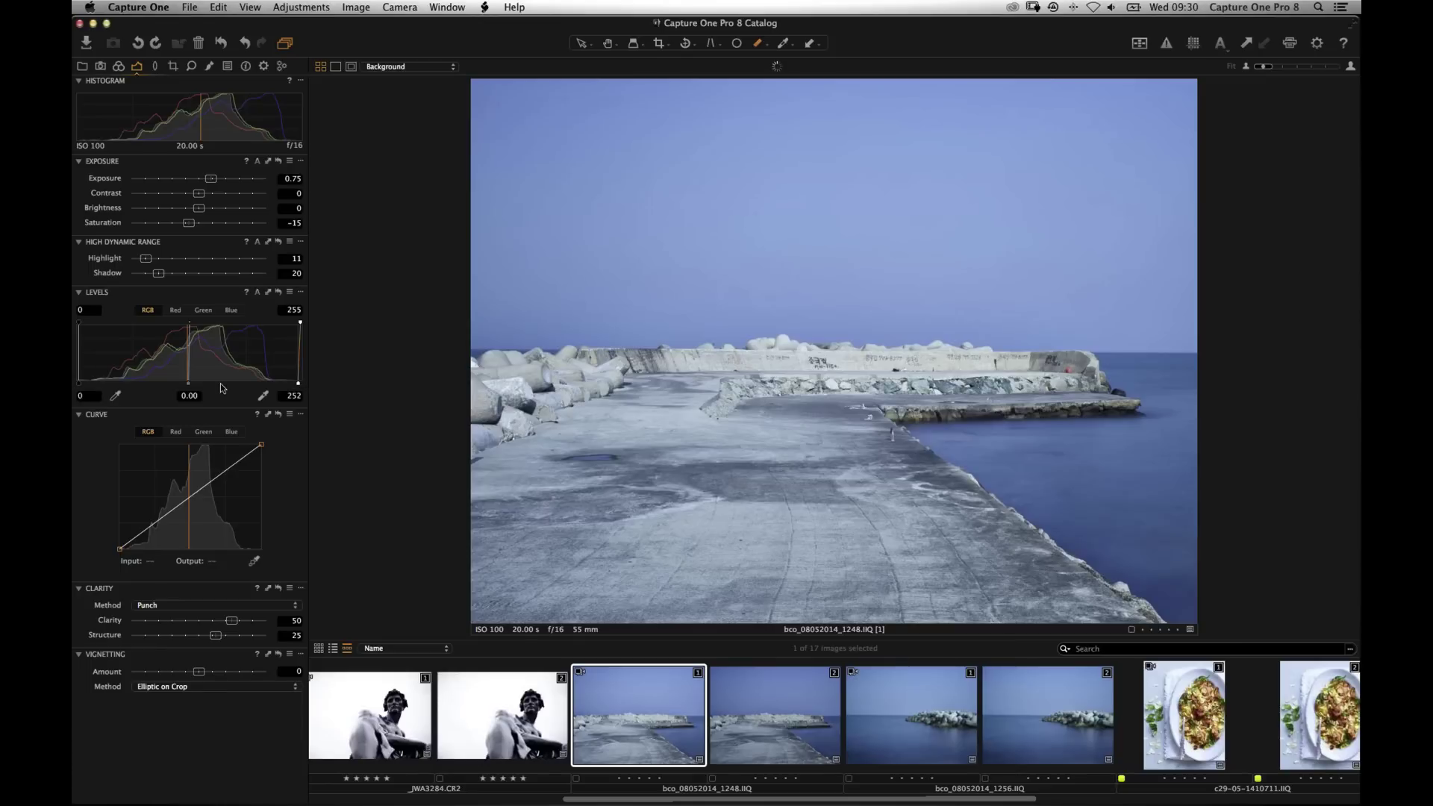
pyautogui.moveTo(189, 383); pyautogui.dragTo(199, 383)
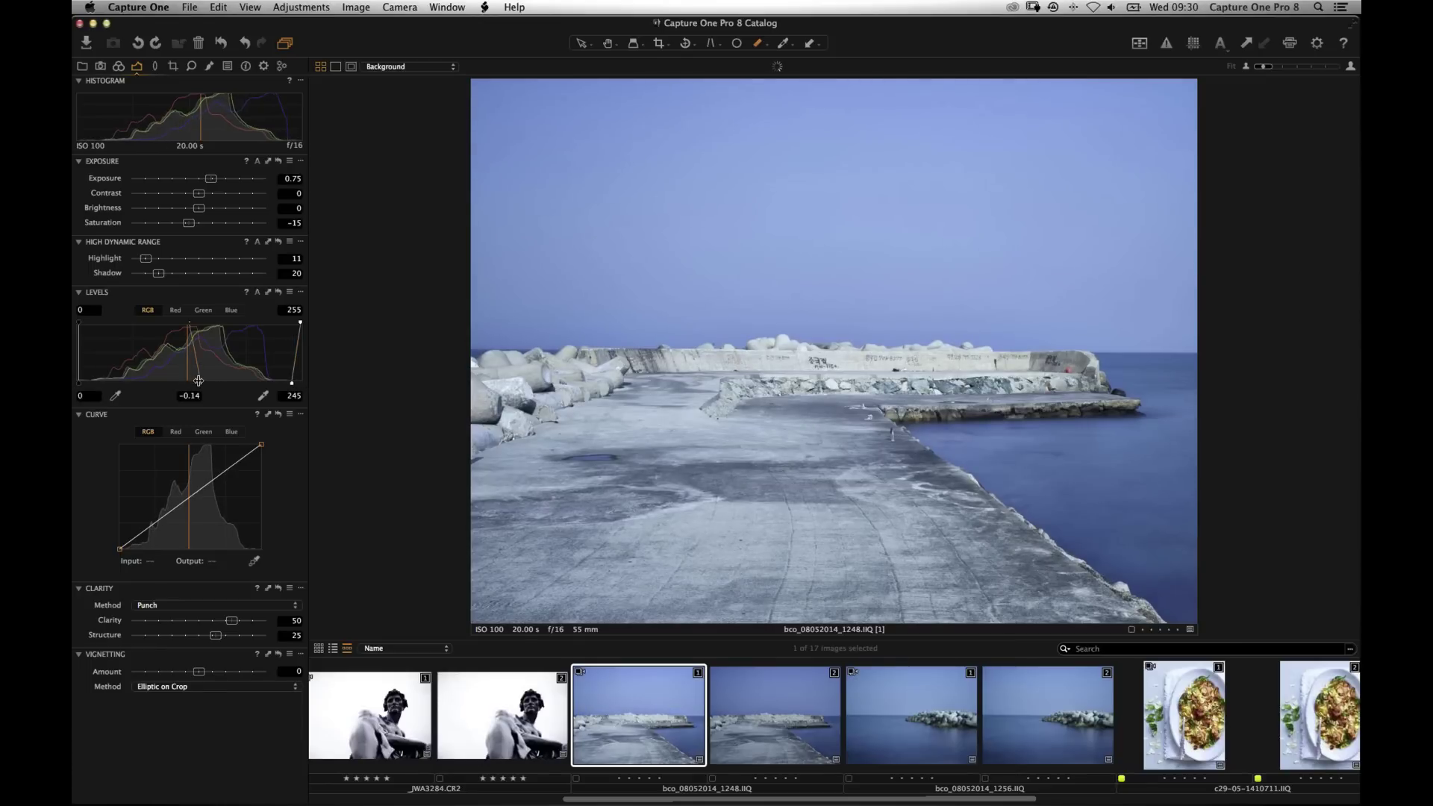
# Change the clarity method to Natural and set the clarity amount to 72.
pyautogui.click(206, 602)
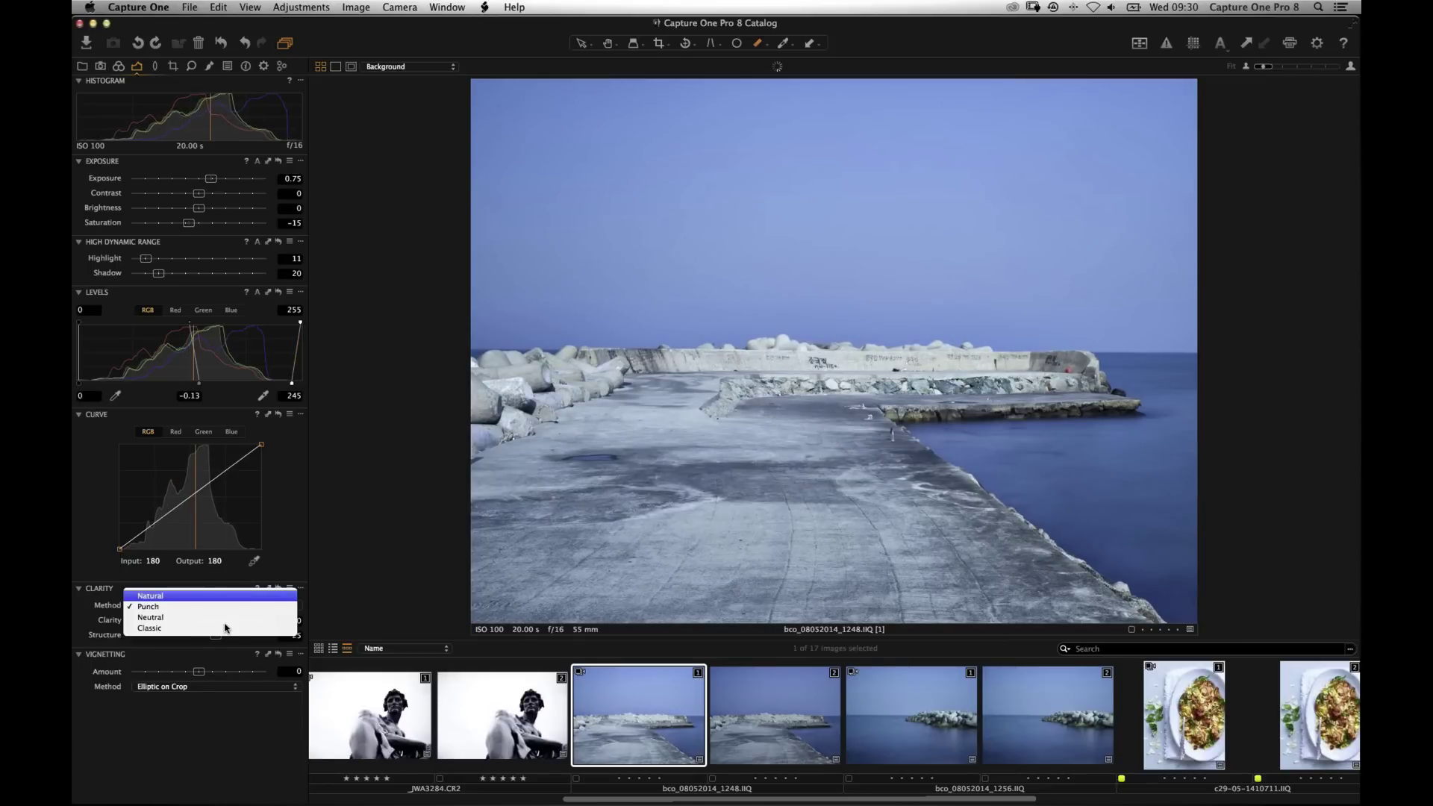
pyautogui.press('Return')
pyautogui.moveTo(248, 620); pyautogui.dragTo(249, 621)
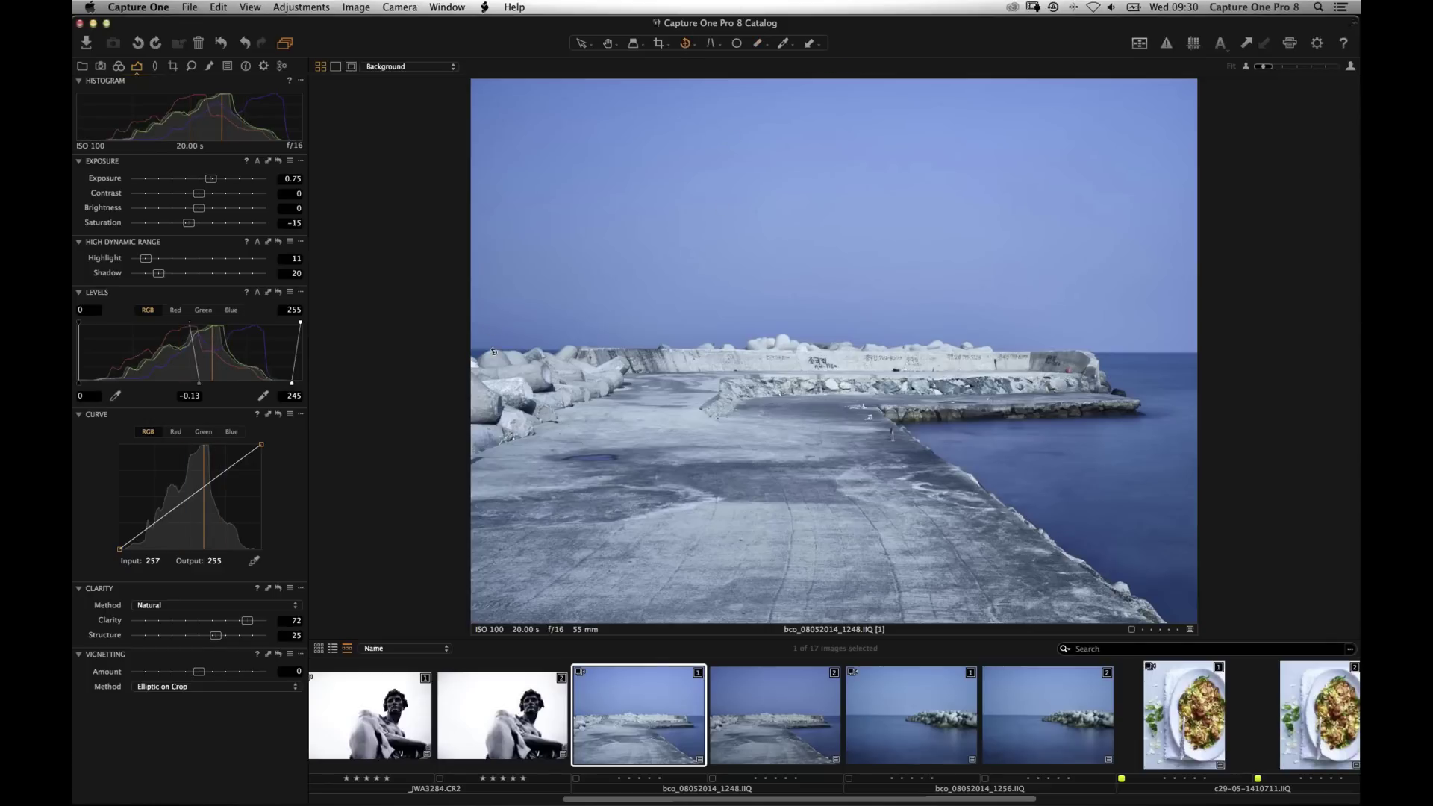
# Straighten the pier photo along the sea horizon.
pyautogui.moveTo(493, 351); pyautogui.dragTo(1269, 353)
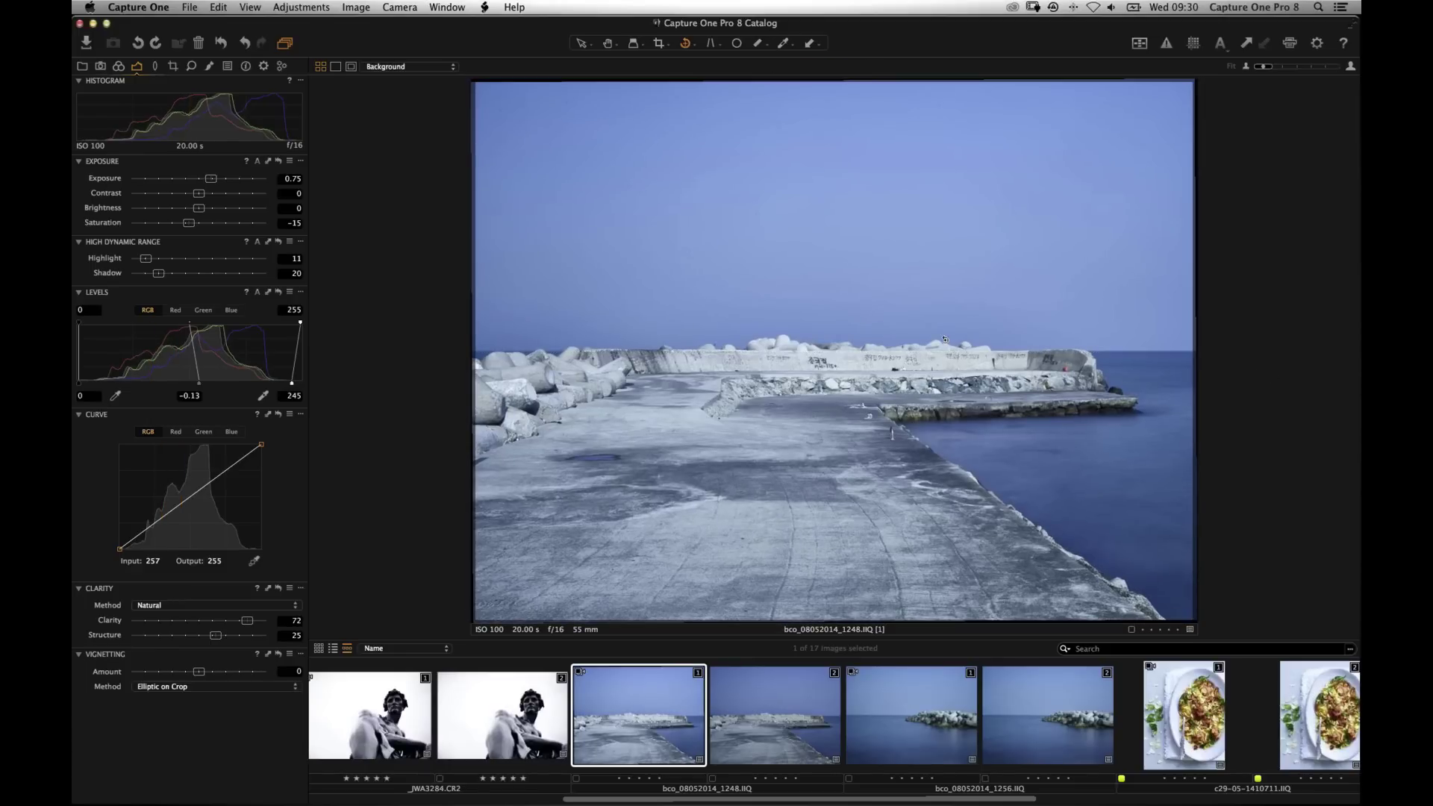
pyautogui.click(243, 67)
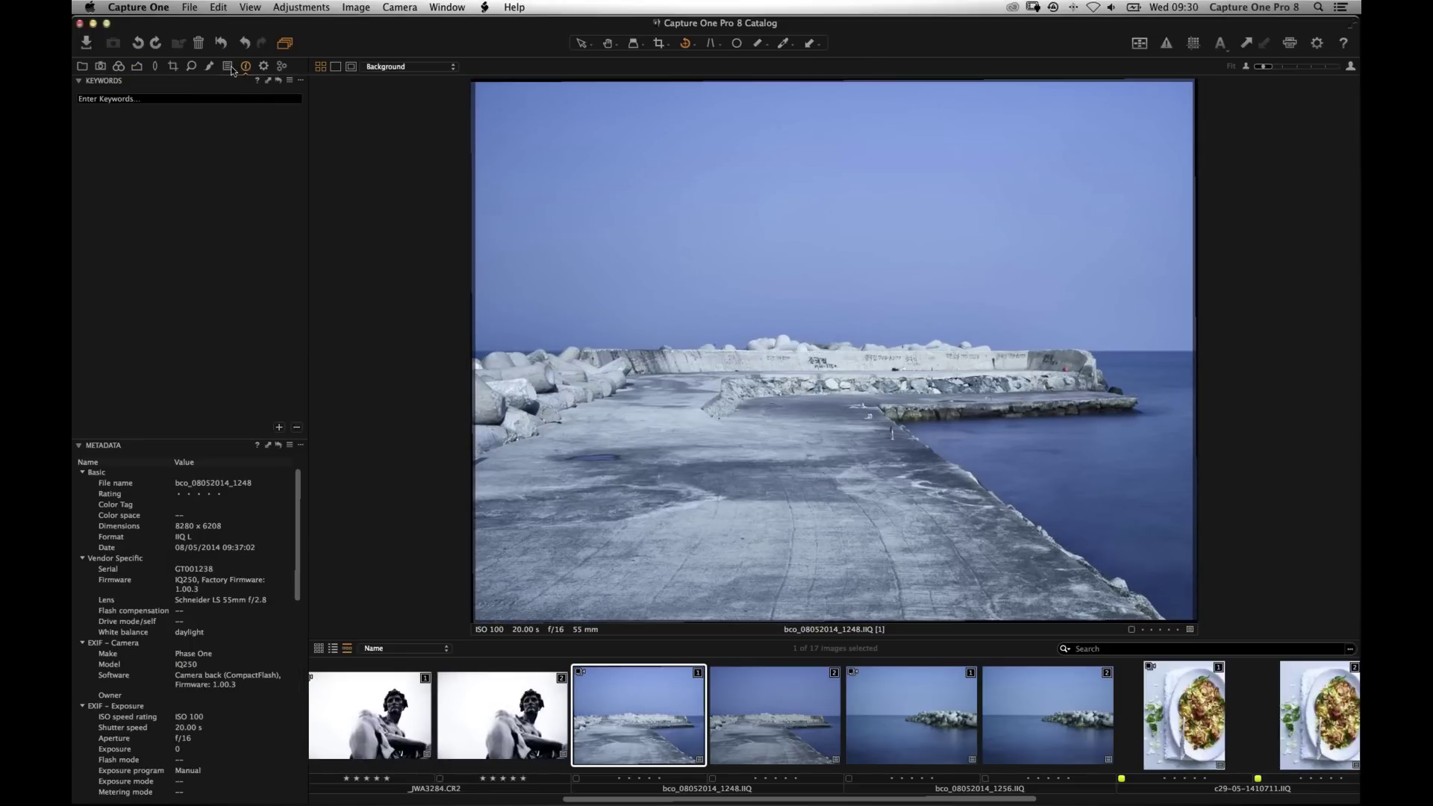
pyautogui.click(263, 66)
pyautogui.click(228, 67)
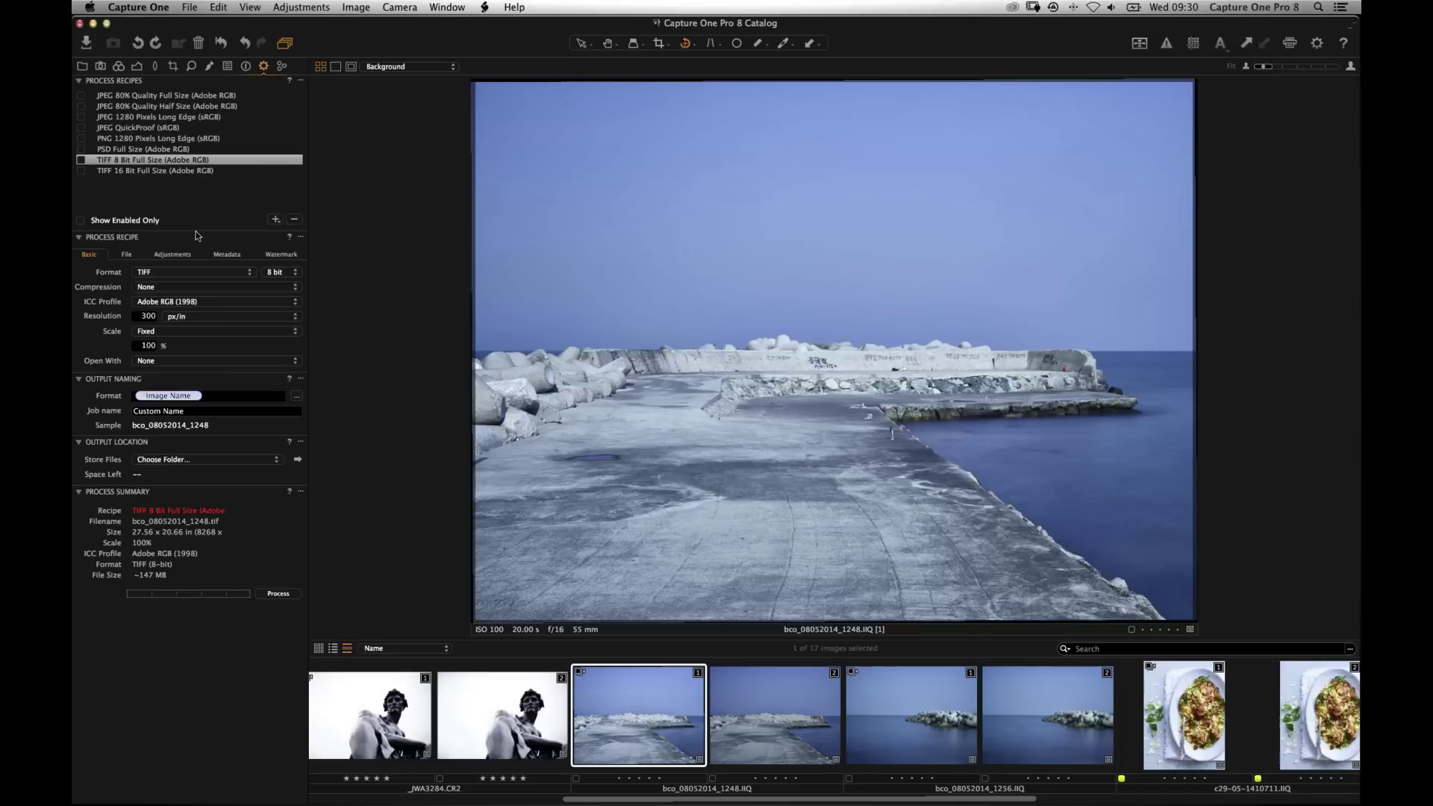
pyautogui.click(246, 67)
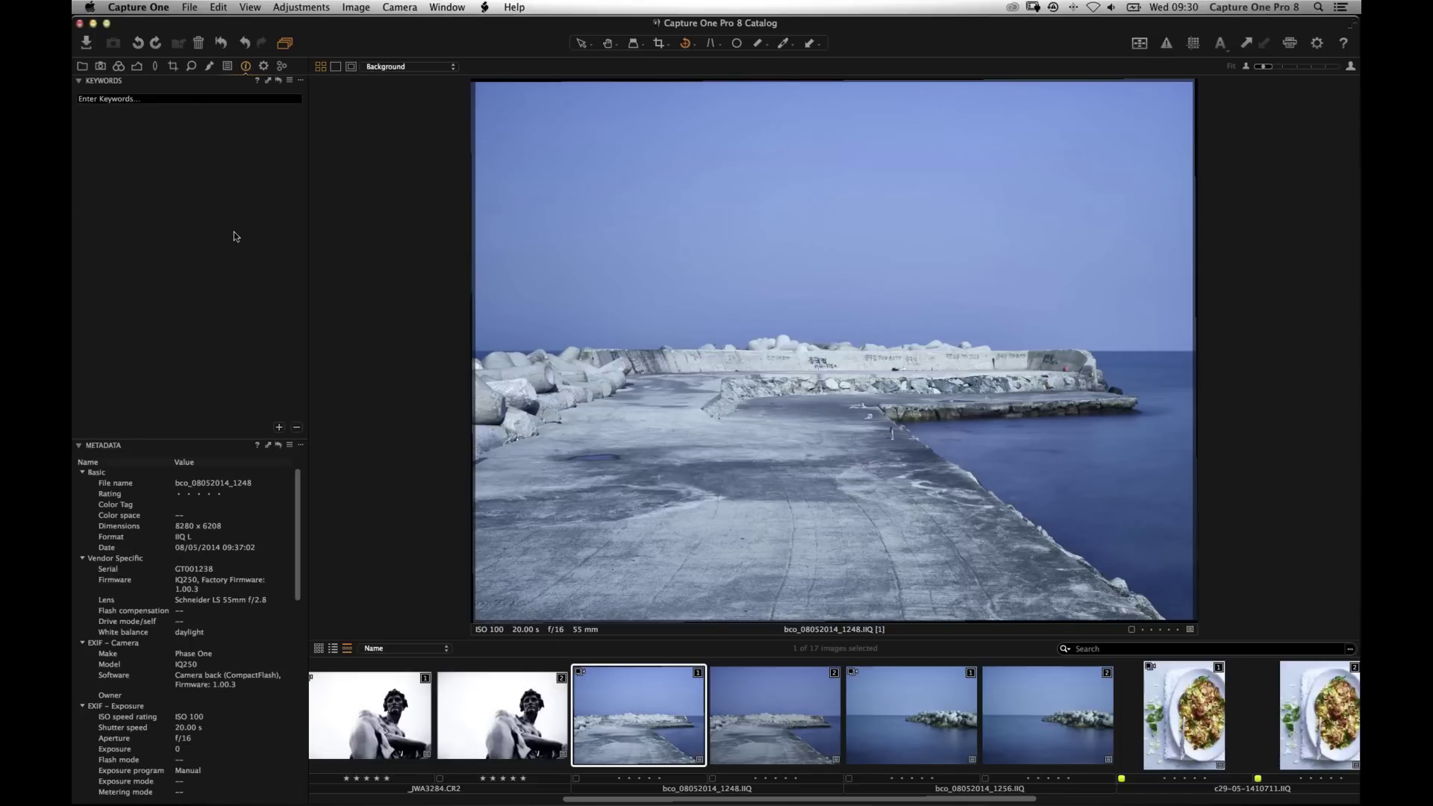
pyautogui.click(138, 67)
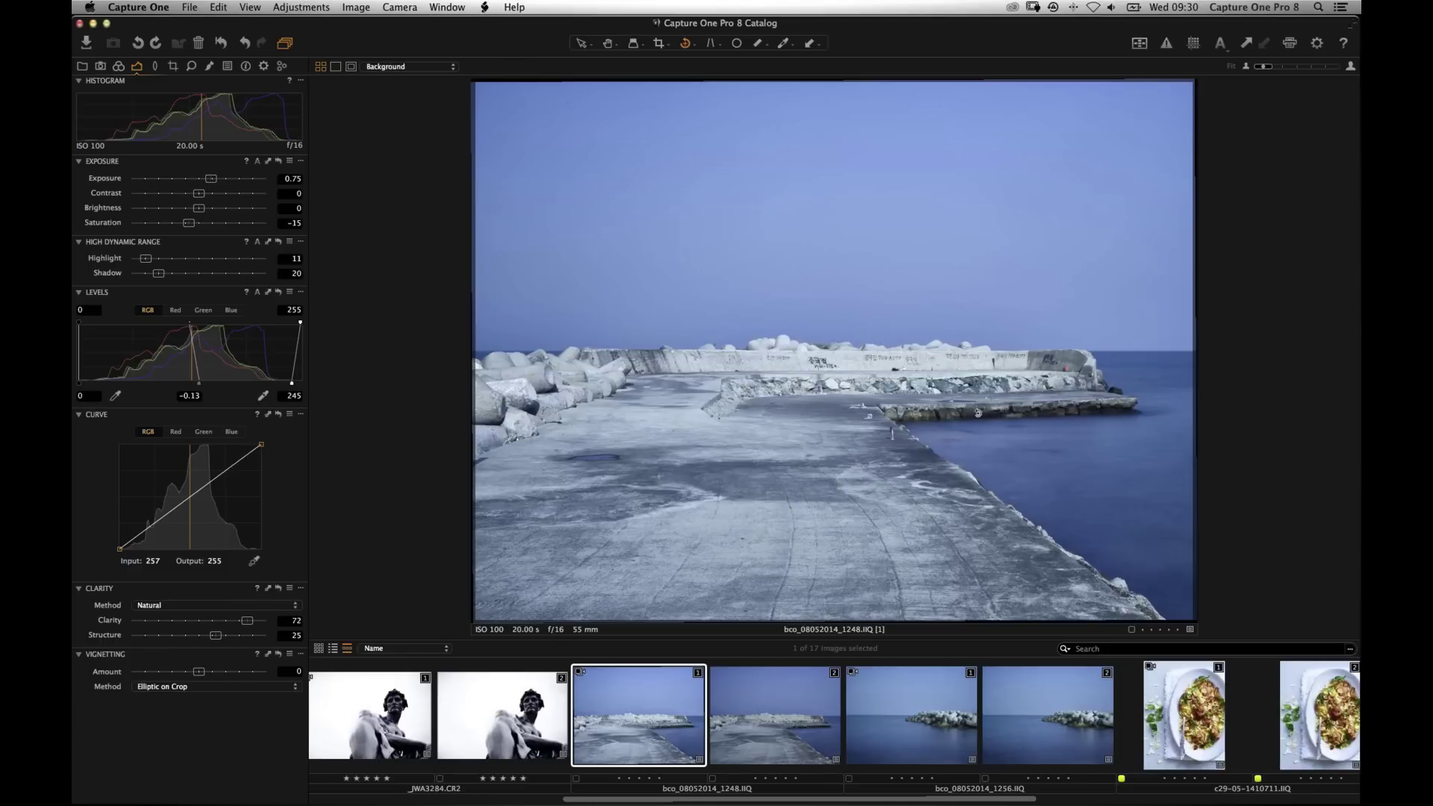
# Try rotating the pier photo to an angle of -4.36, and undo the rotation.
pyautogui.click(174, 65)
pyautogui.moveTo(198, 163); pyautogui.dragTo(191, 162)
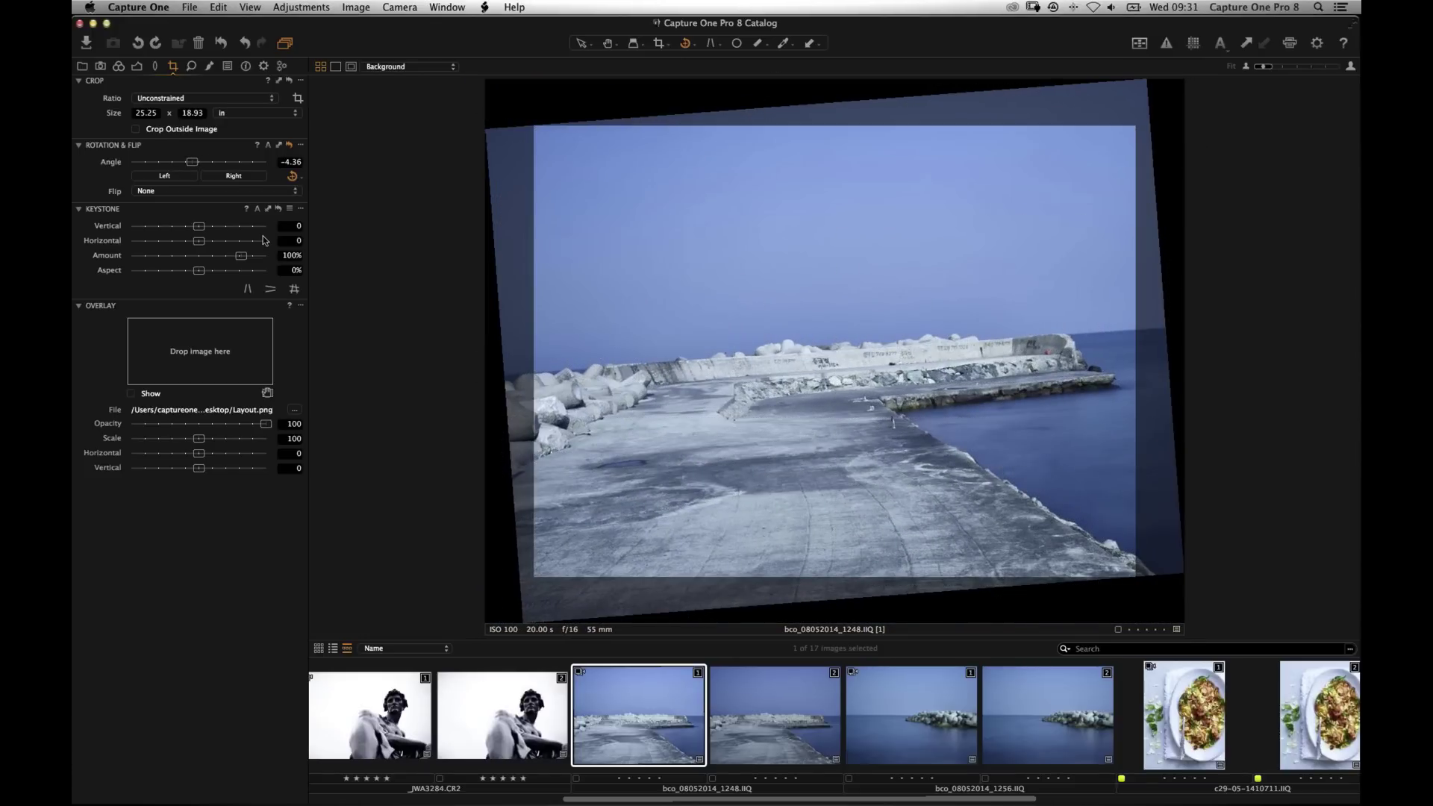
pyautogui.press('super+z')
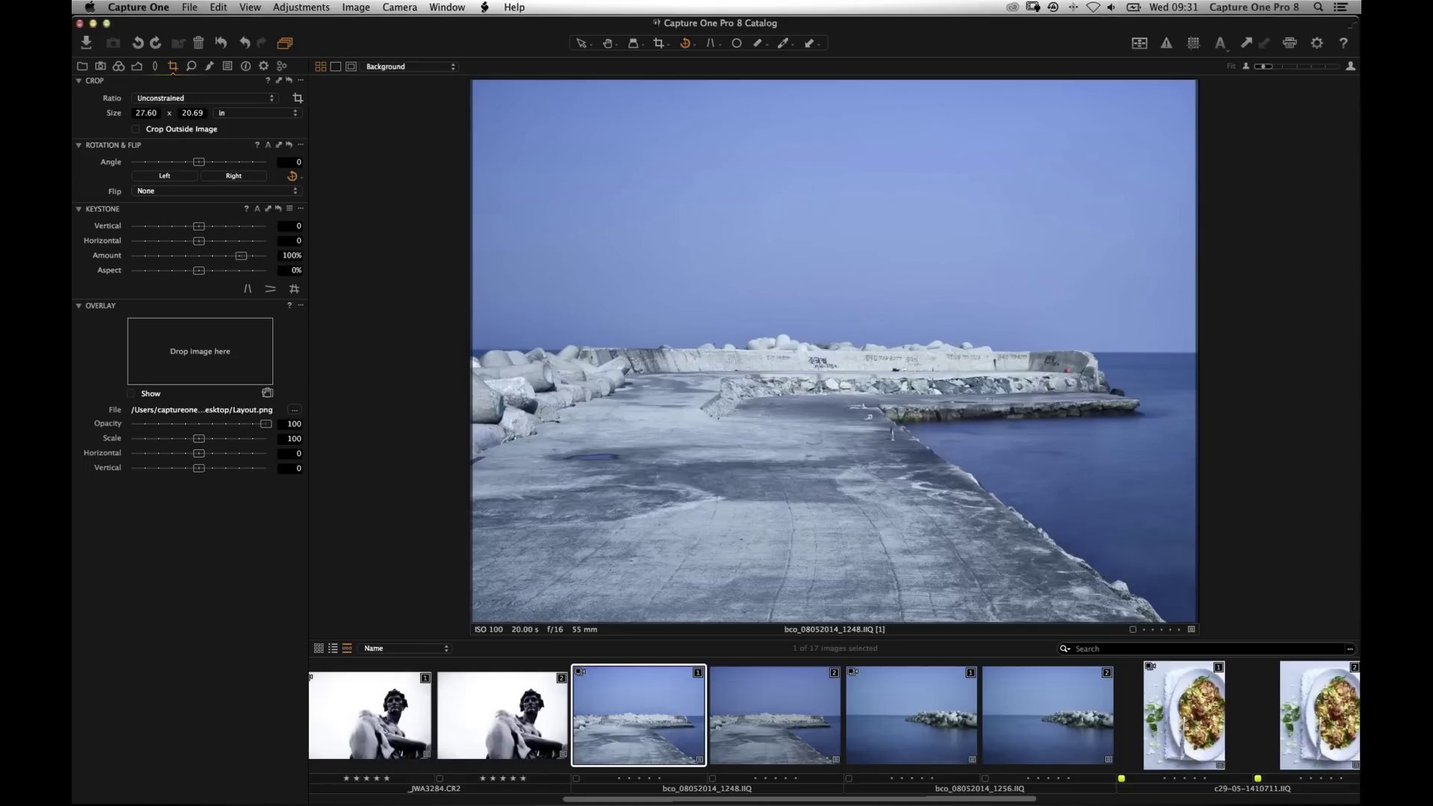
# Bring up the copy and apply options for the pier photo's local adjustments.
pyautogui.click(210, 66)
pyautogui.click(278, 80)
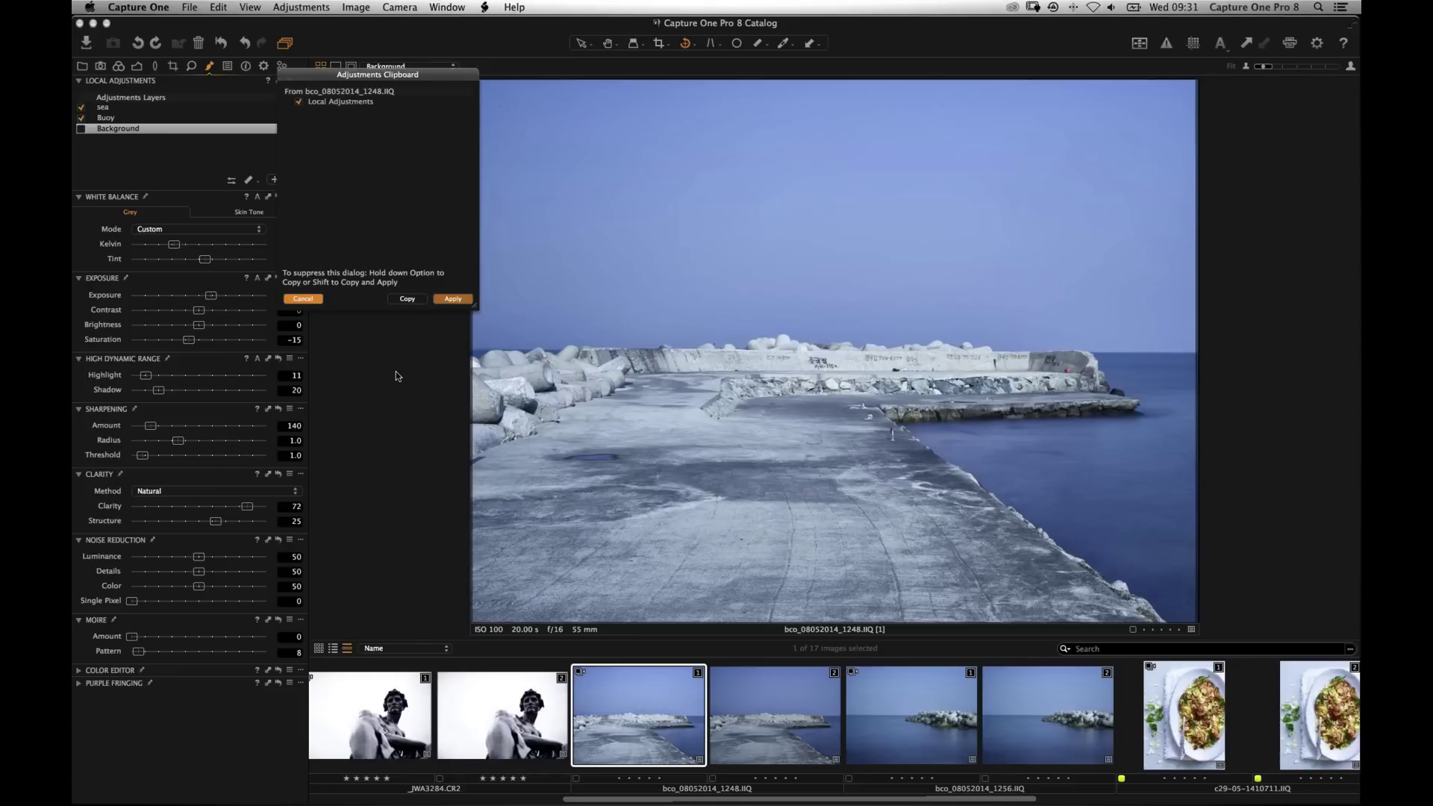
# Close the pier photo's local adjustments clipboard options and look at its Buoy heal layer and Background layer.
pyautogui.press('Return')
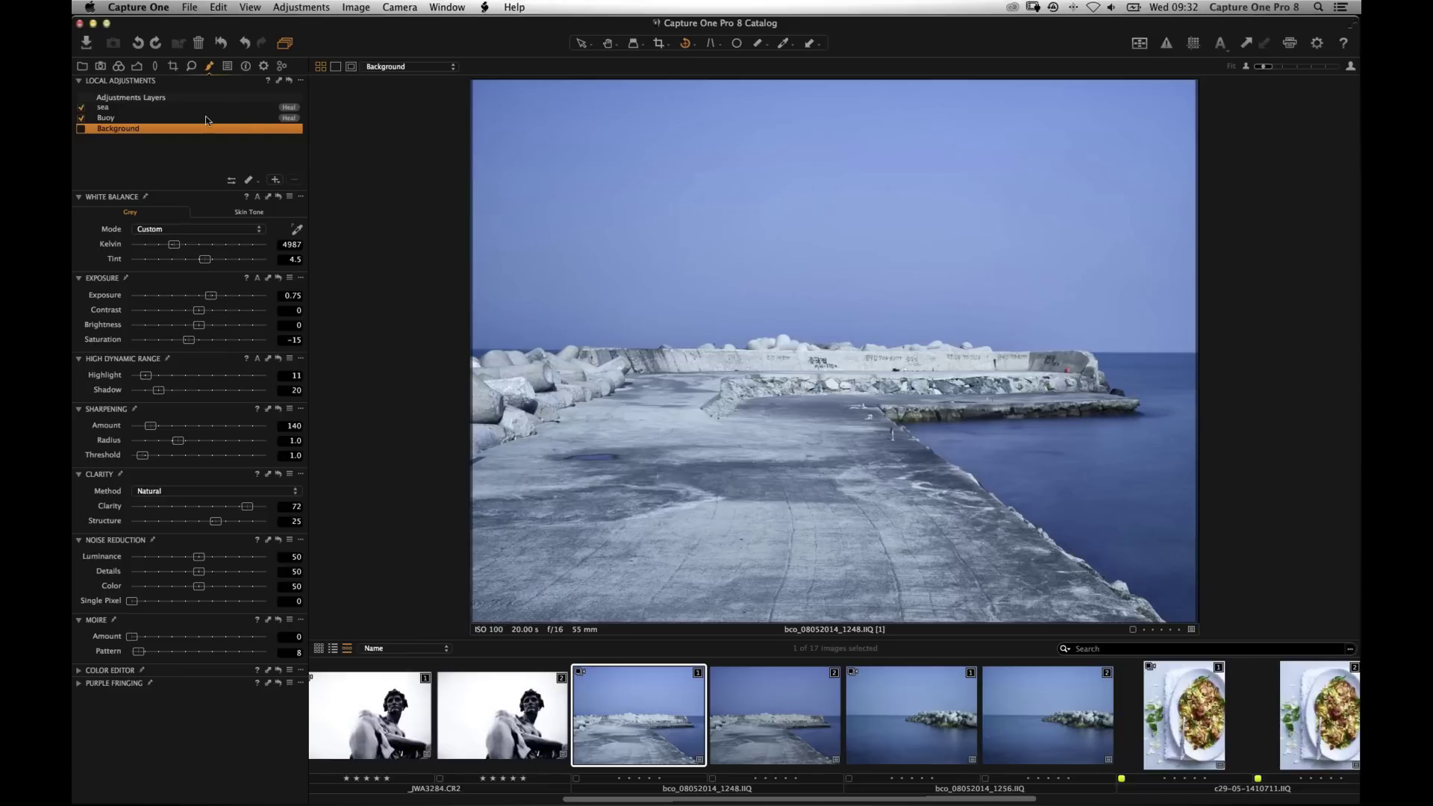
pyautogui.click(187, 117)
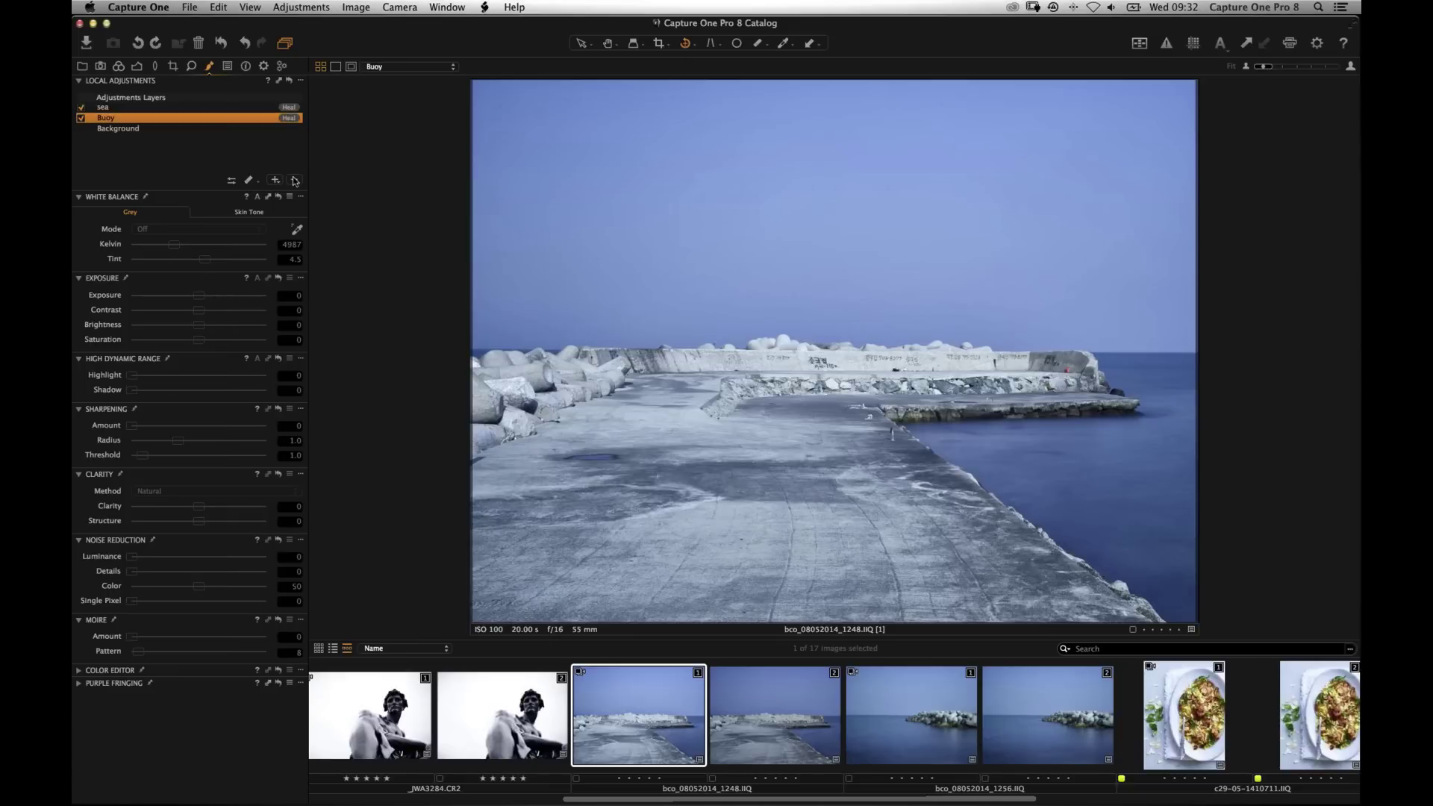
pyautogui.press('Down')
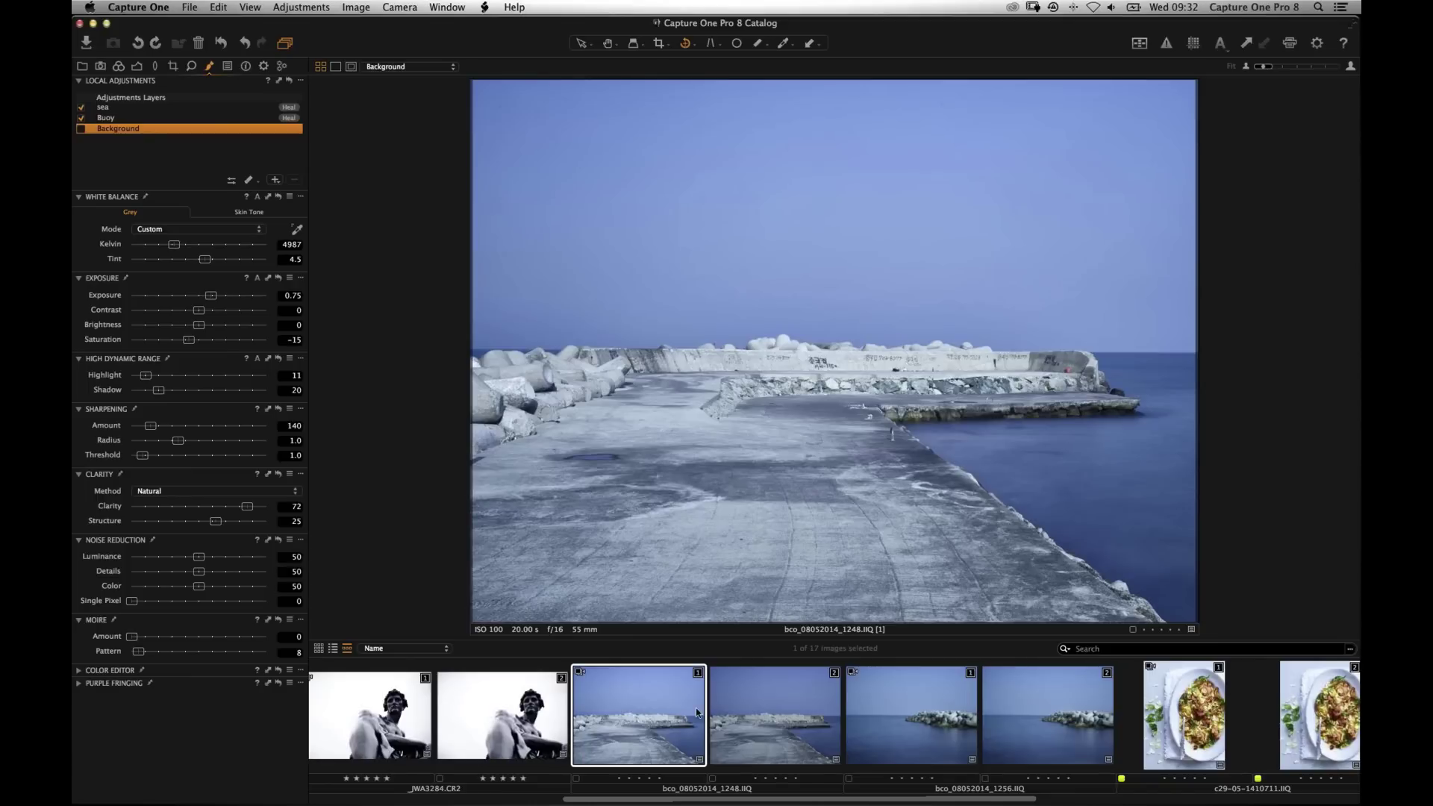
# Open the second variant of the black-and-white mountain photo DSC_5397-CaptureOne8.0-023.NEF and view the two climbers up close.
pyautogui.hscroll(10, 818, 713)
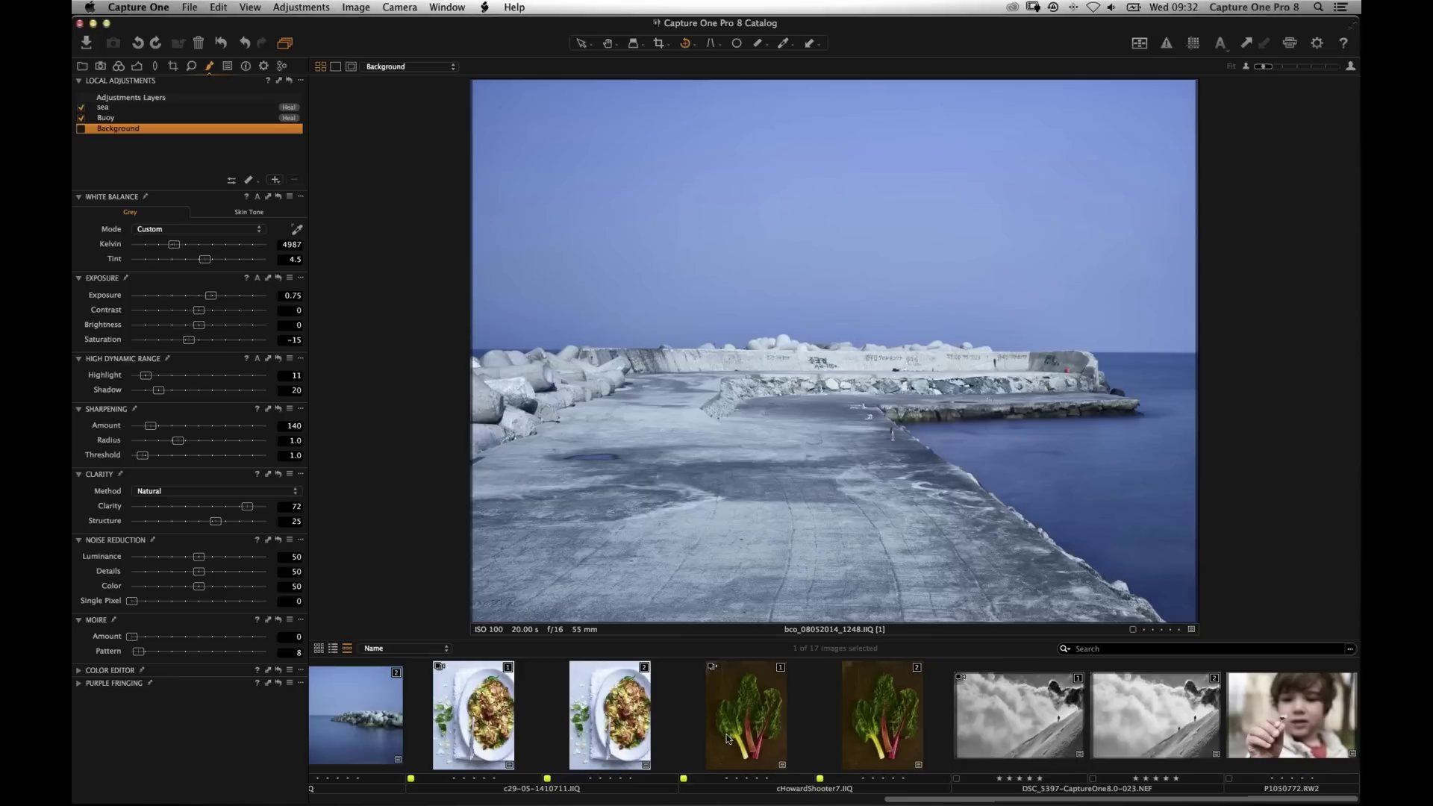
pyautogui.hscroll(-15, 742, 704)
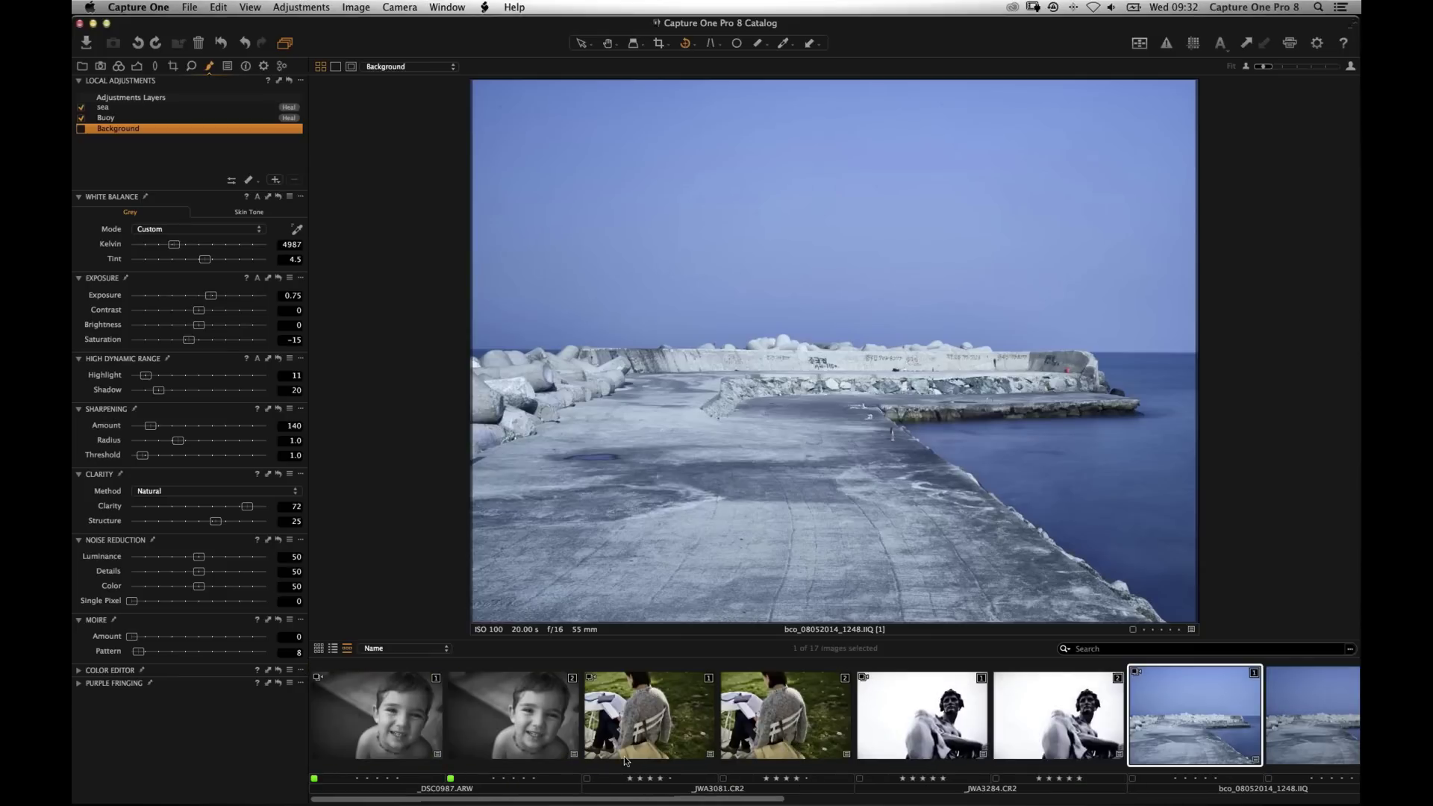
pyautogui.hscroll(15, 624, 755)
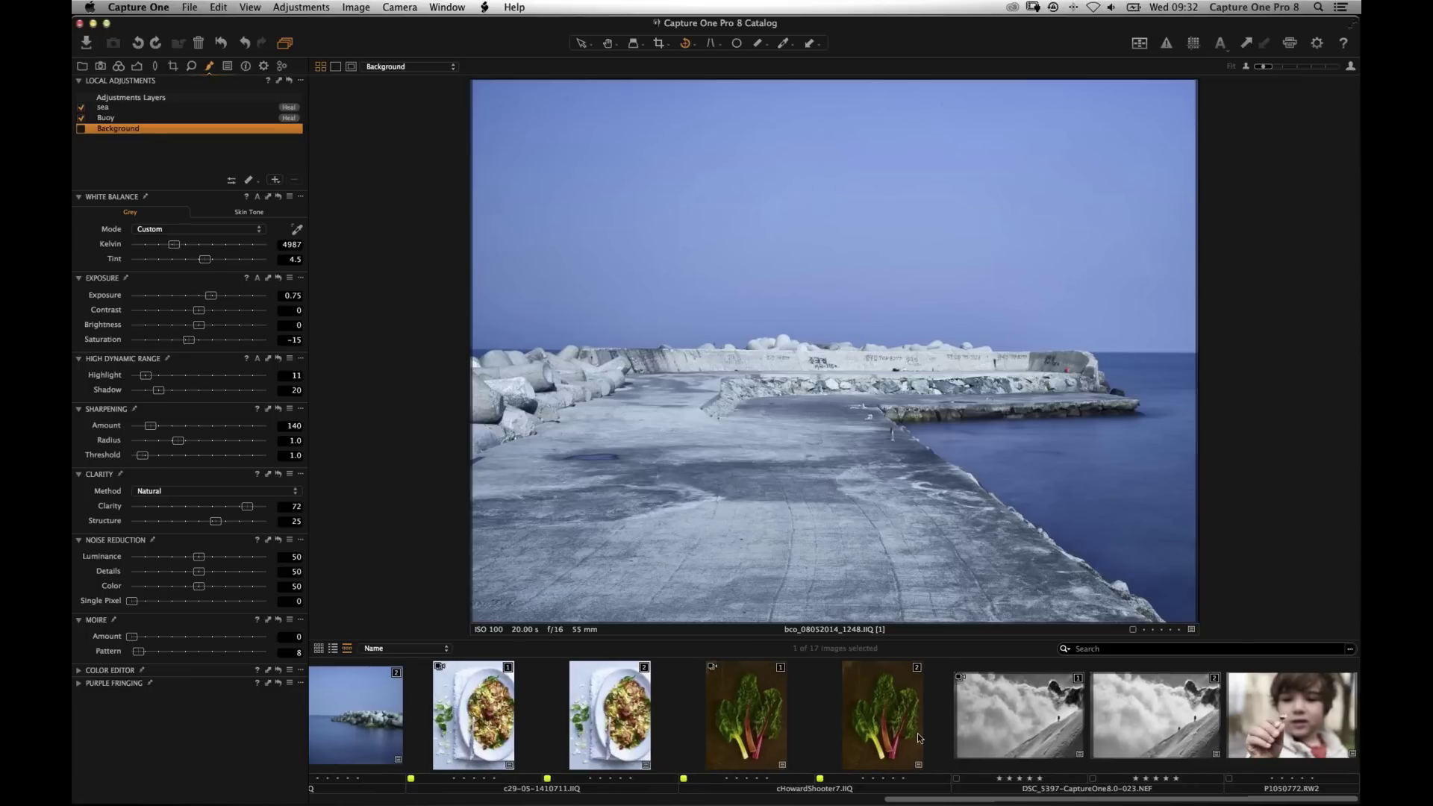
pyautogui.click(971, 698)
pyautogui.press('Right')
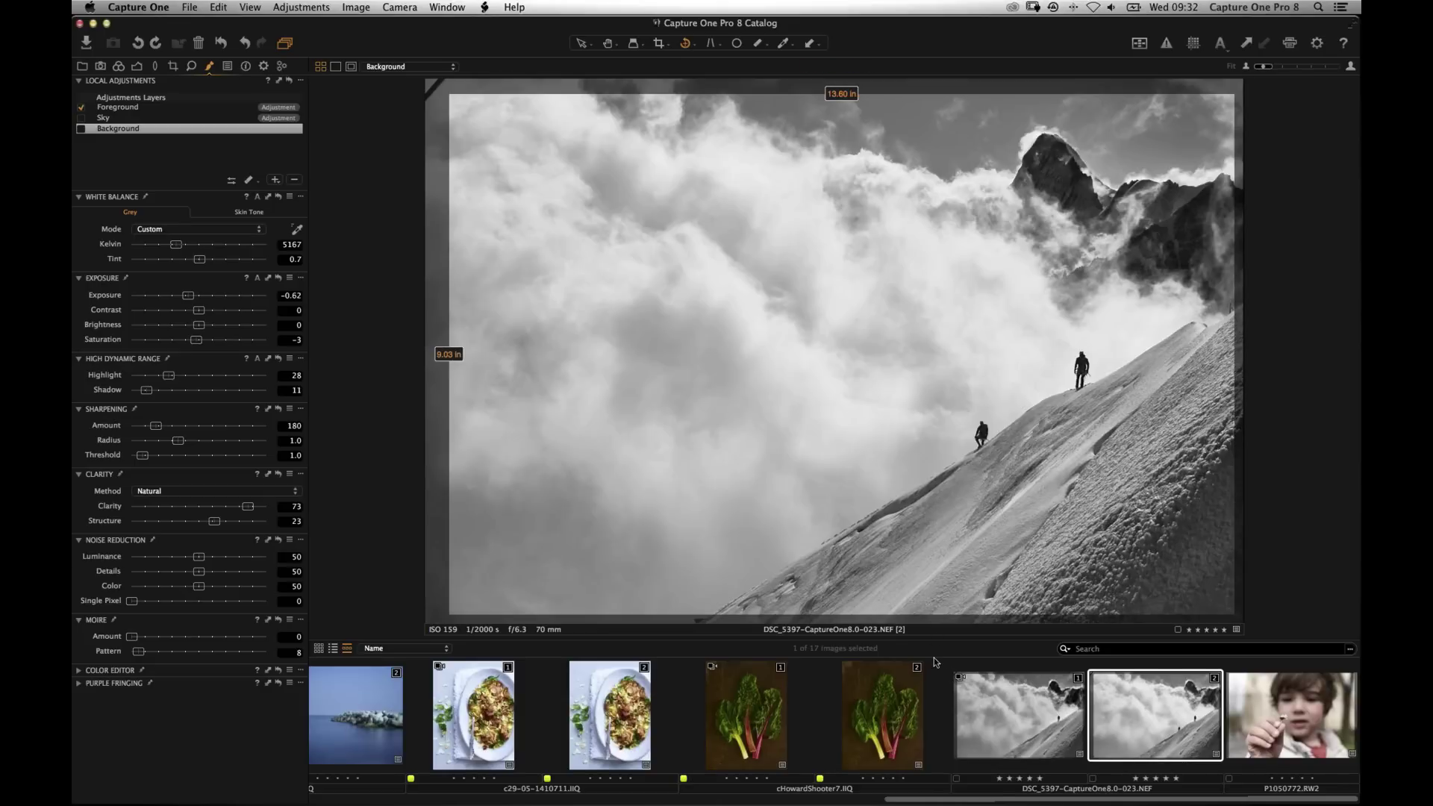
pyautogui.press('super+plus')
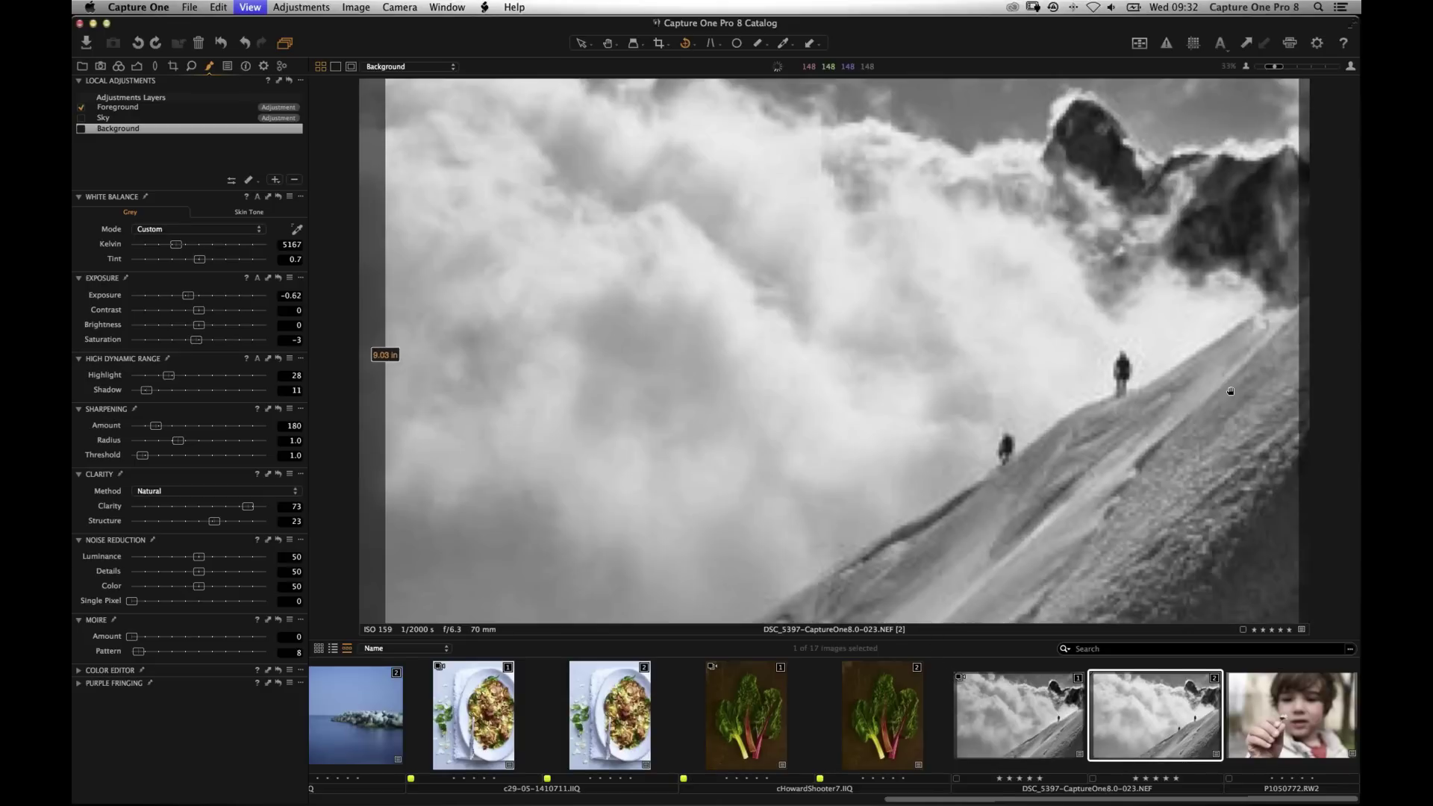
pyautogui.moveTo(672, 286); pyautogui.dragTo(484, 111)
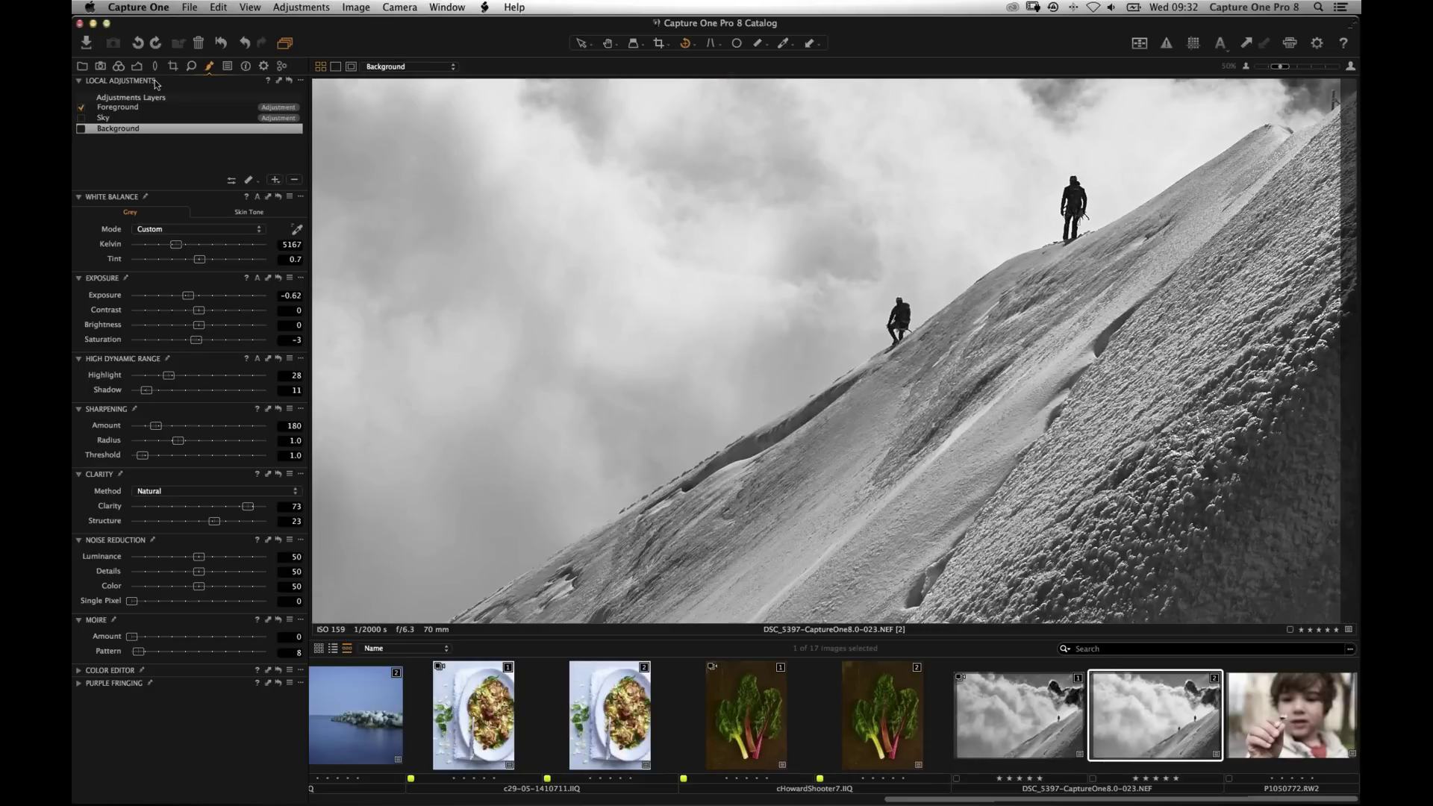
# Enable the Sky adjustment layer on the mountain photo, switching it off and on to compare its effect.
pyautogui.click(88, 128)
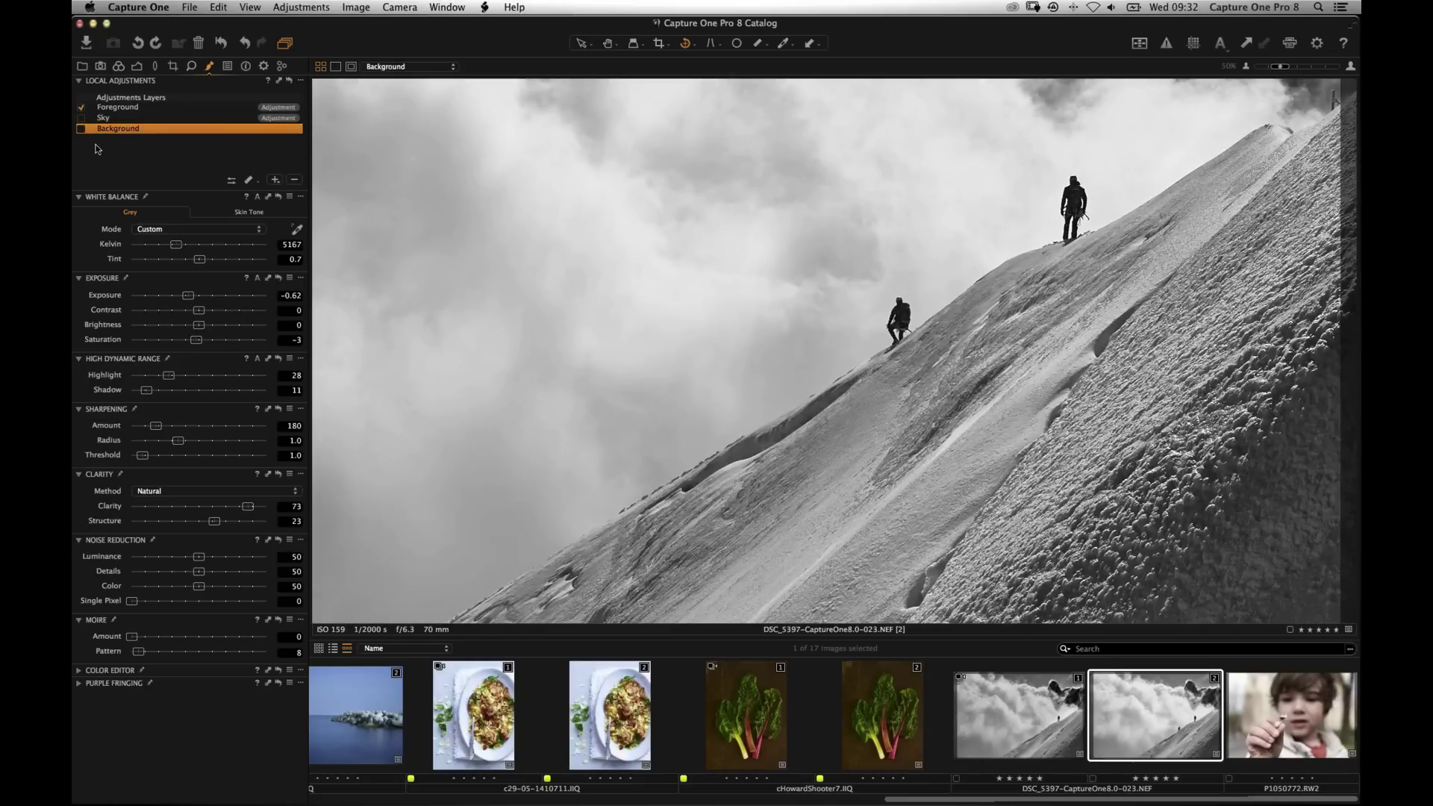
pyautogui.click(80, 118)
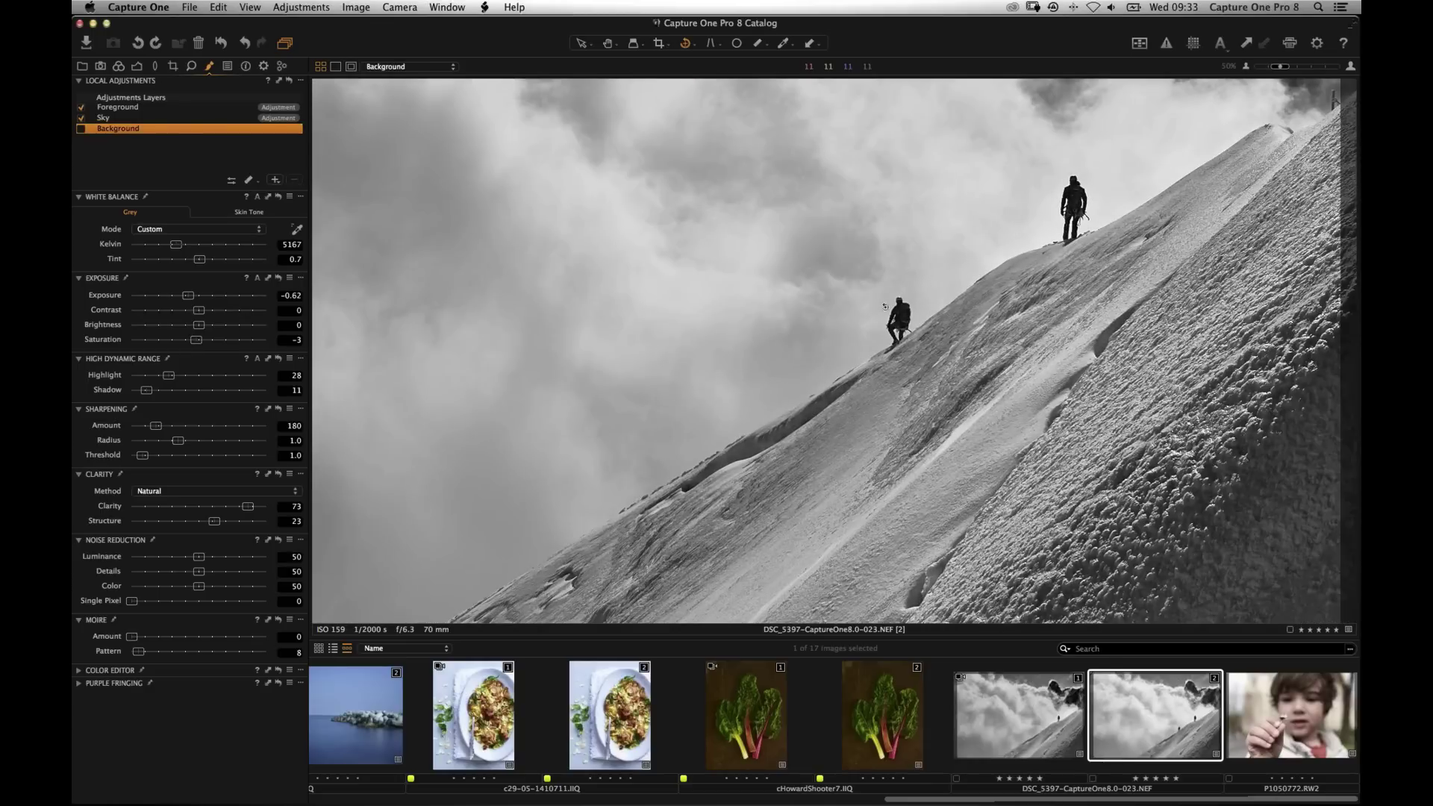
pyautogui.click(100, 118)
pyautogui.click(80, 118)
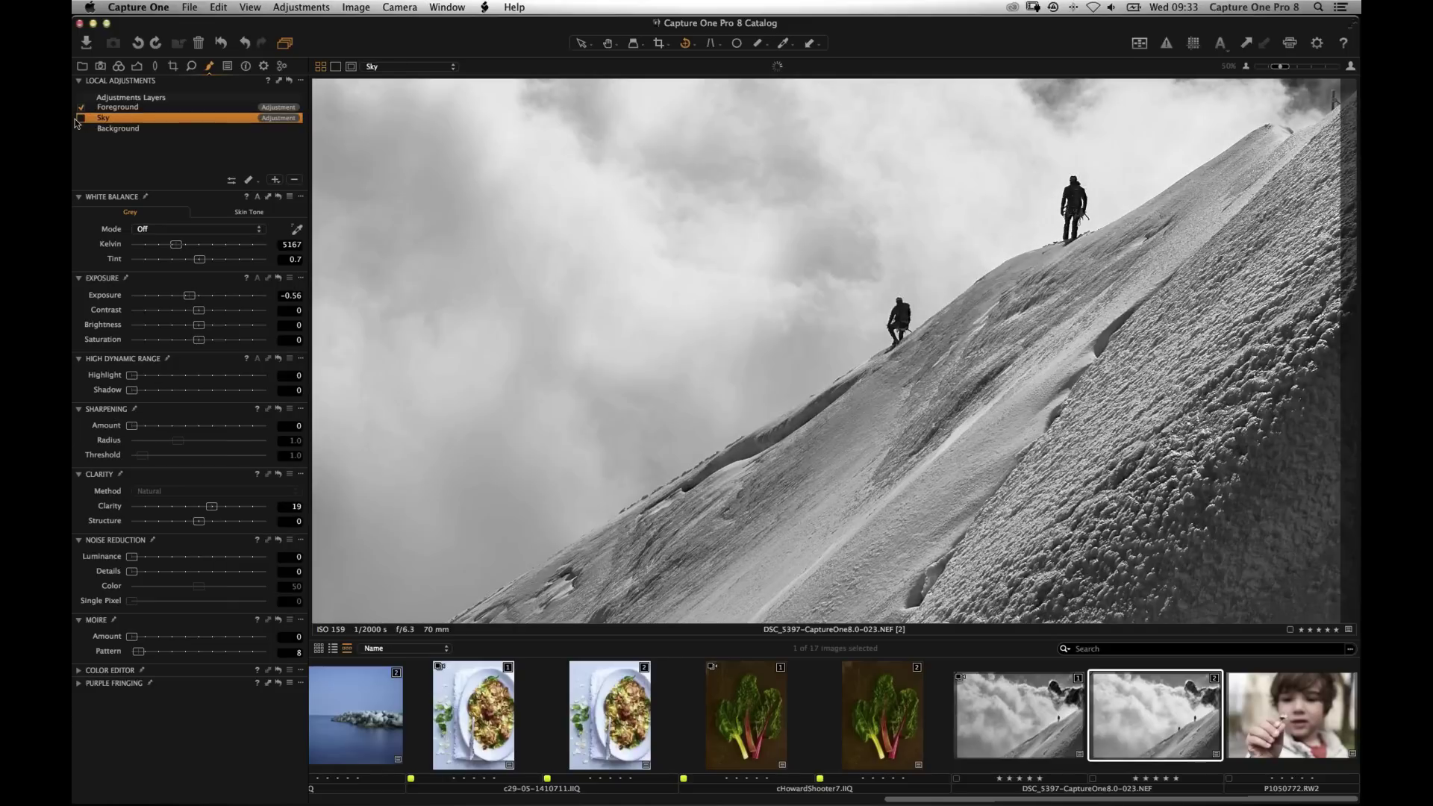
pyautogui.click(80, 118)
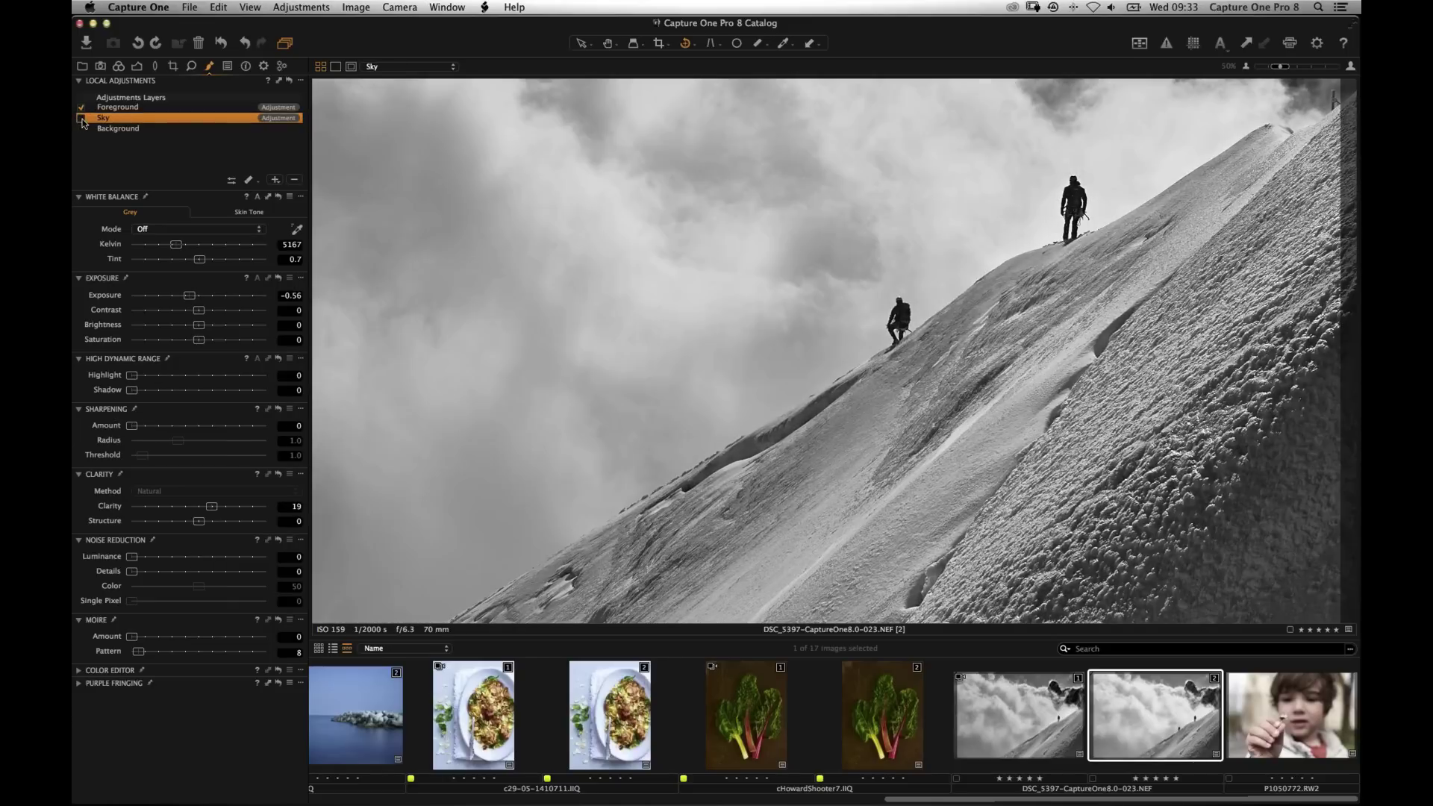
pyautogui.click(80, 117)
# Add a new heal layer to the mountain photo and activate the Draw Mask brush.
pyautogui.press('super+equal')
pyautogui.moveTo(813, 337); pyautogui.dragTo(657, 394)
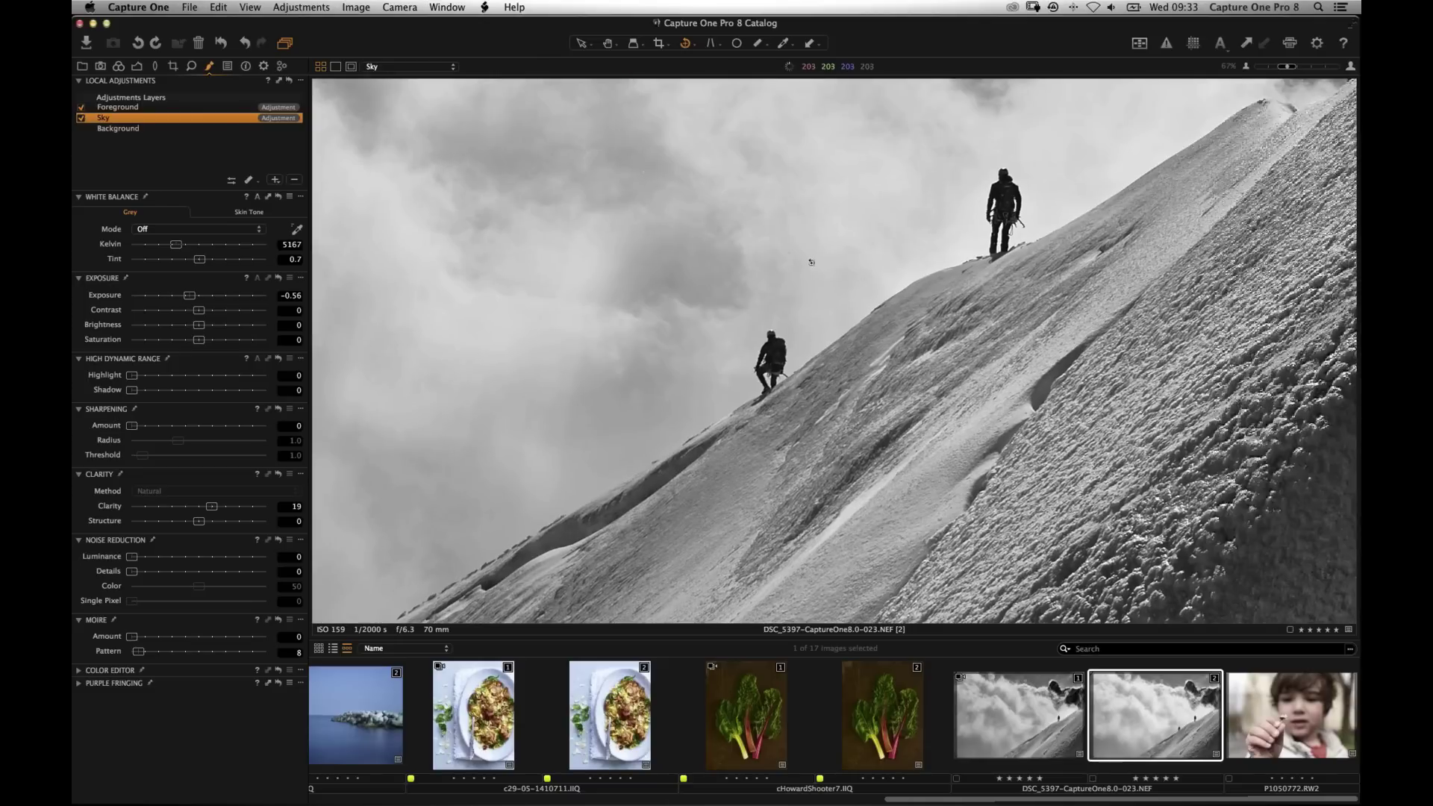
pyautogui.click(275, 180)
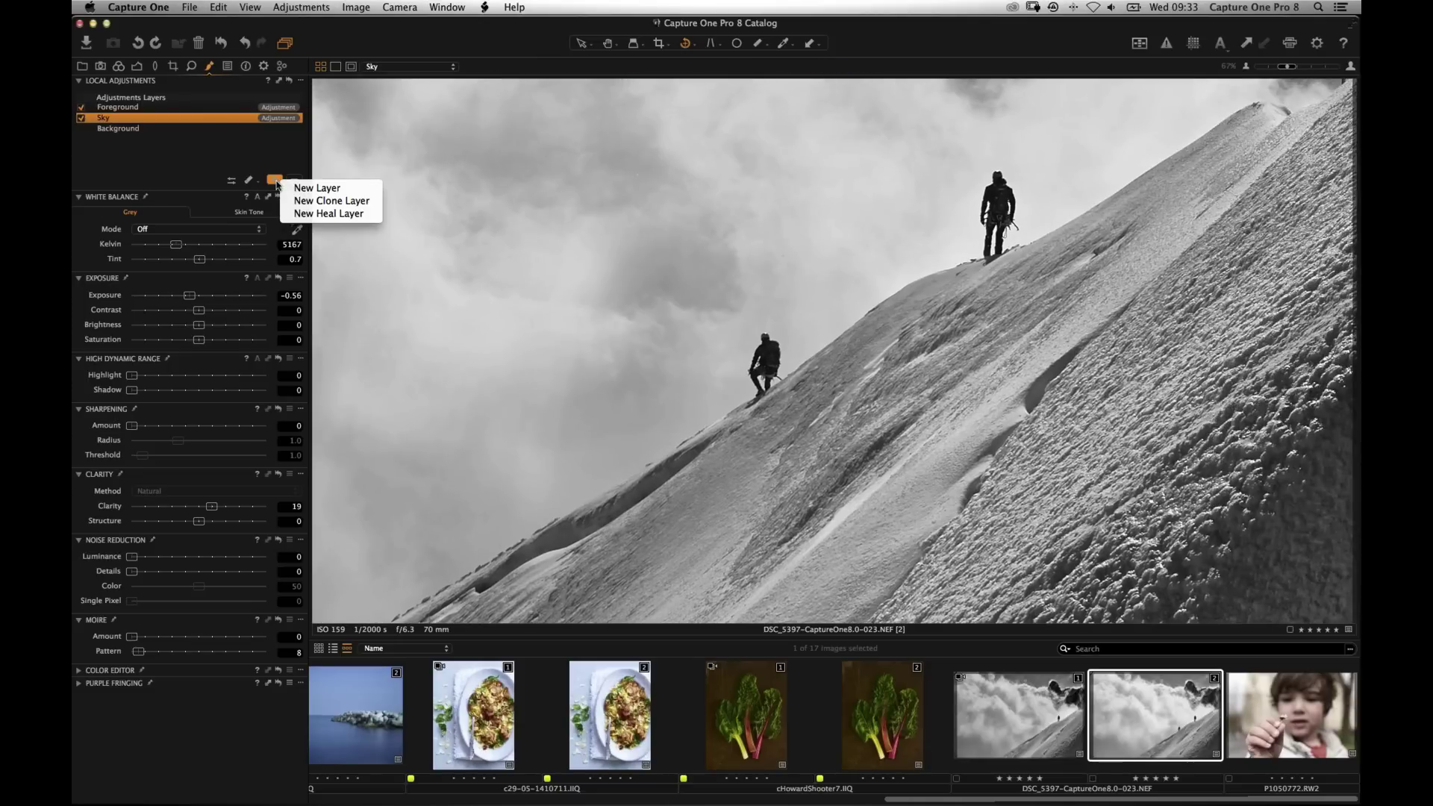
pyautogui.click(391, 258)
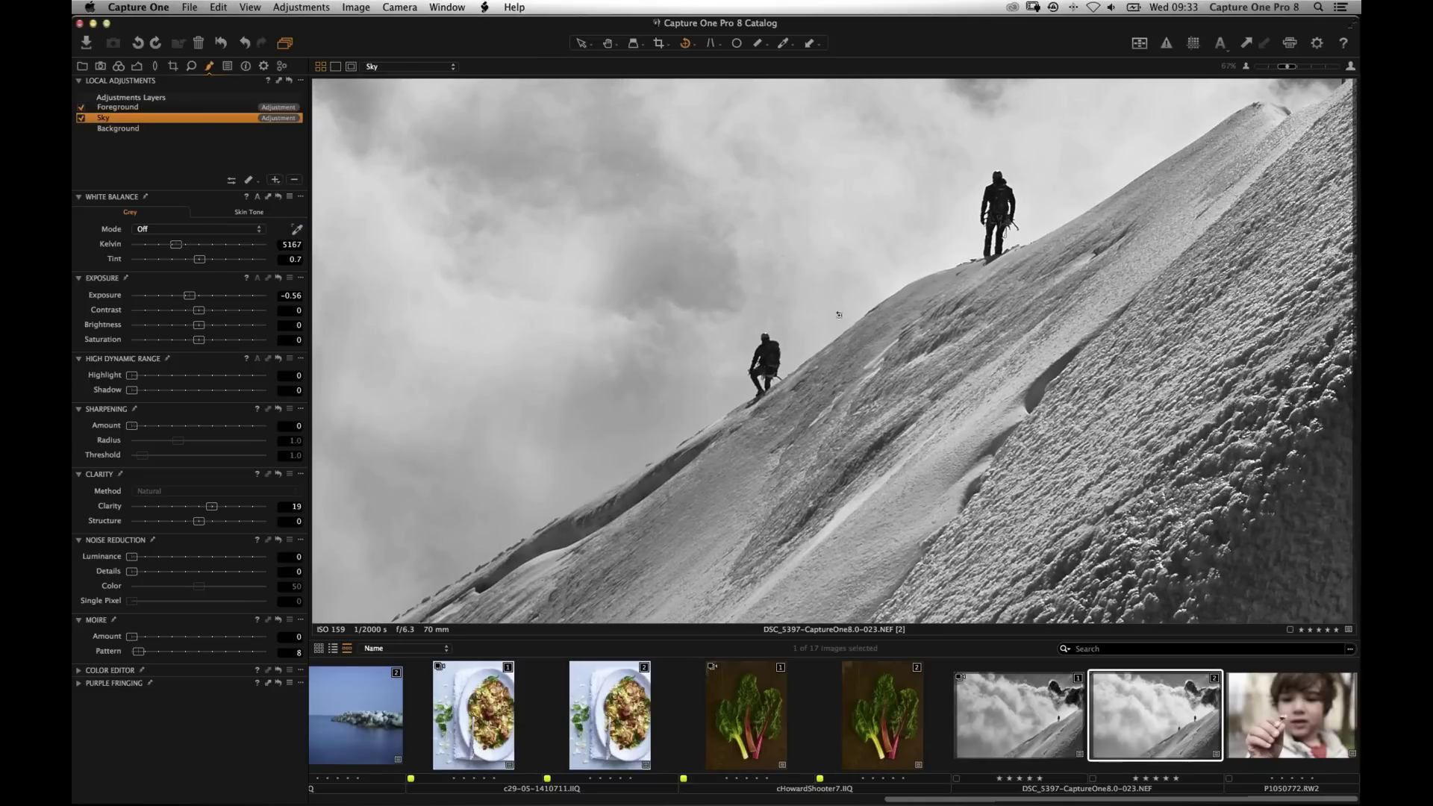
pyautogui.click(248, 180)
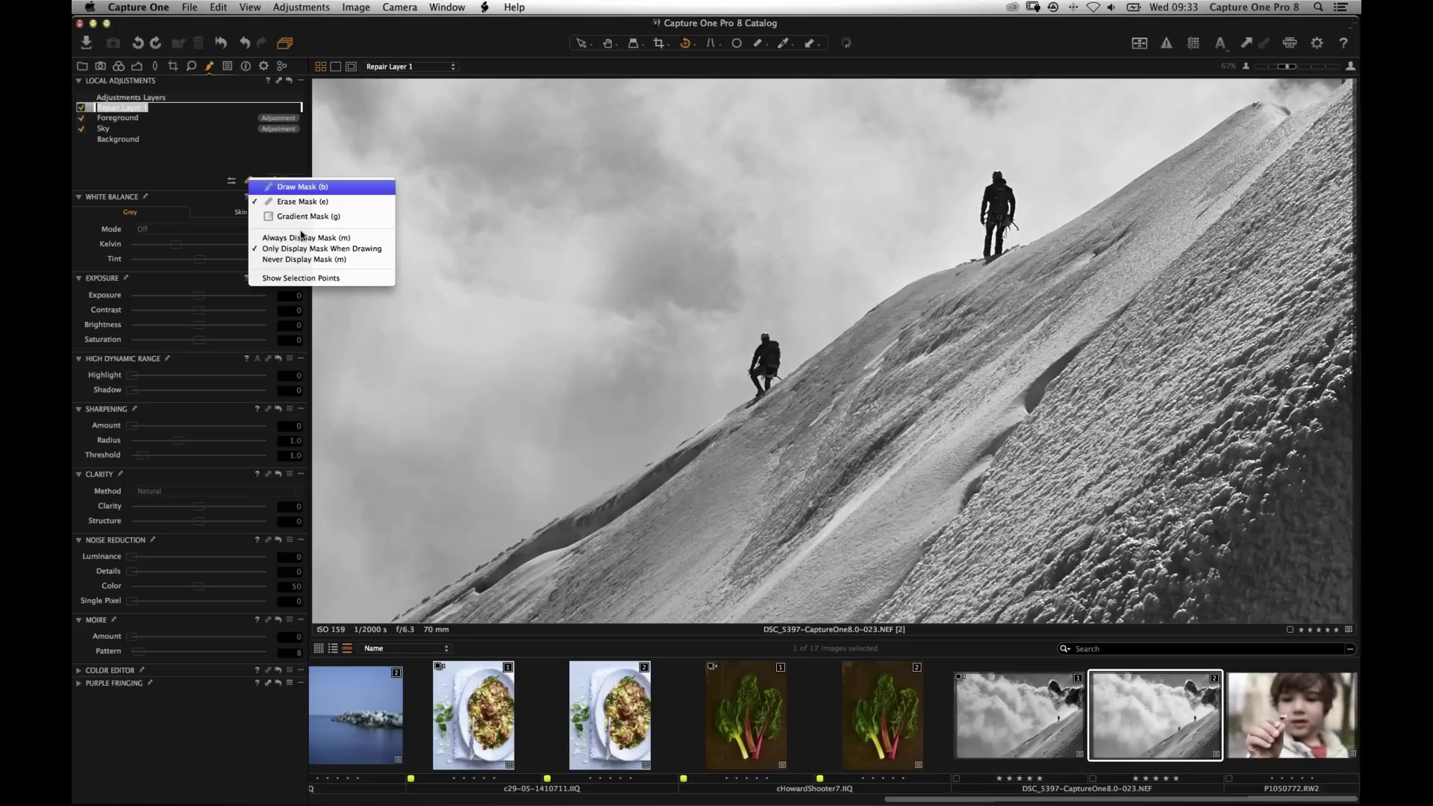
pyautogui.click(299, 186)
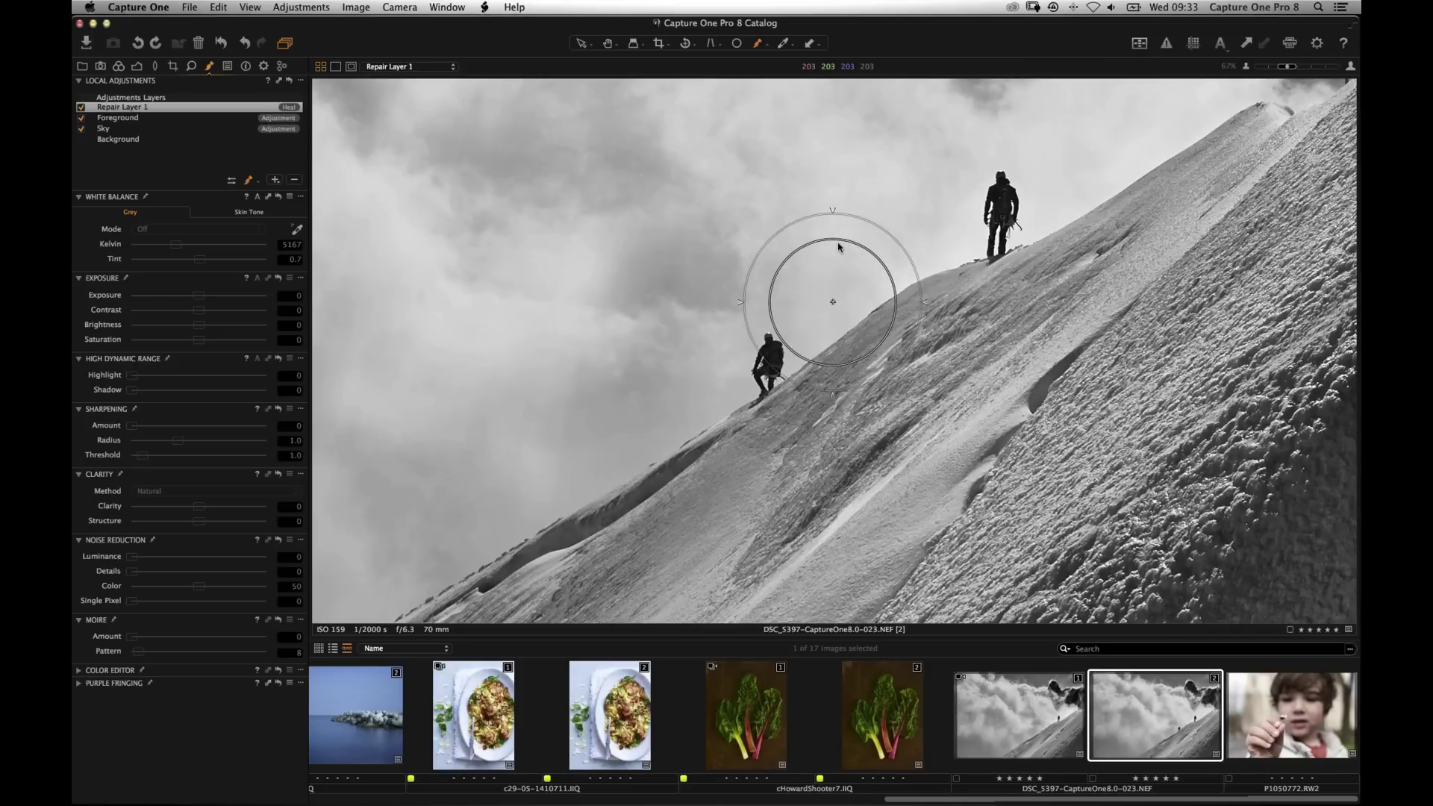
# Heal away the lower climber with a smaller brush, using the ridge edge just above him as the source.
pyautogui.rightClick(811, 231)
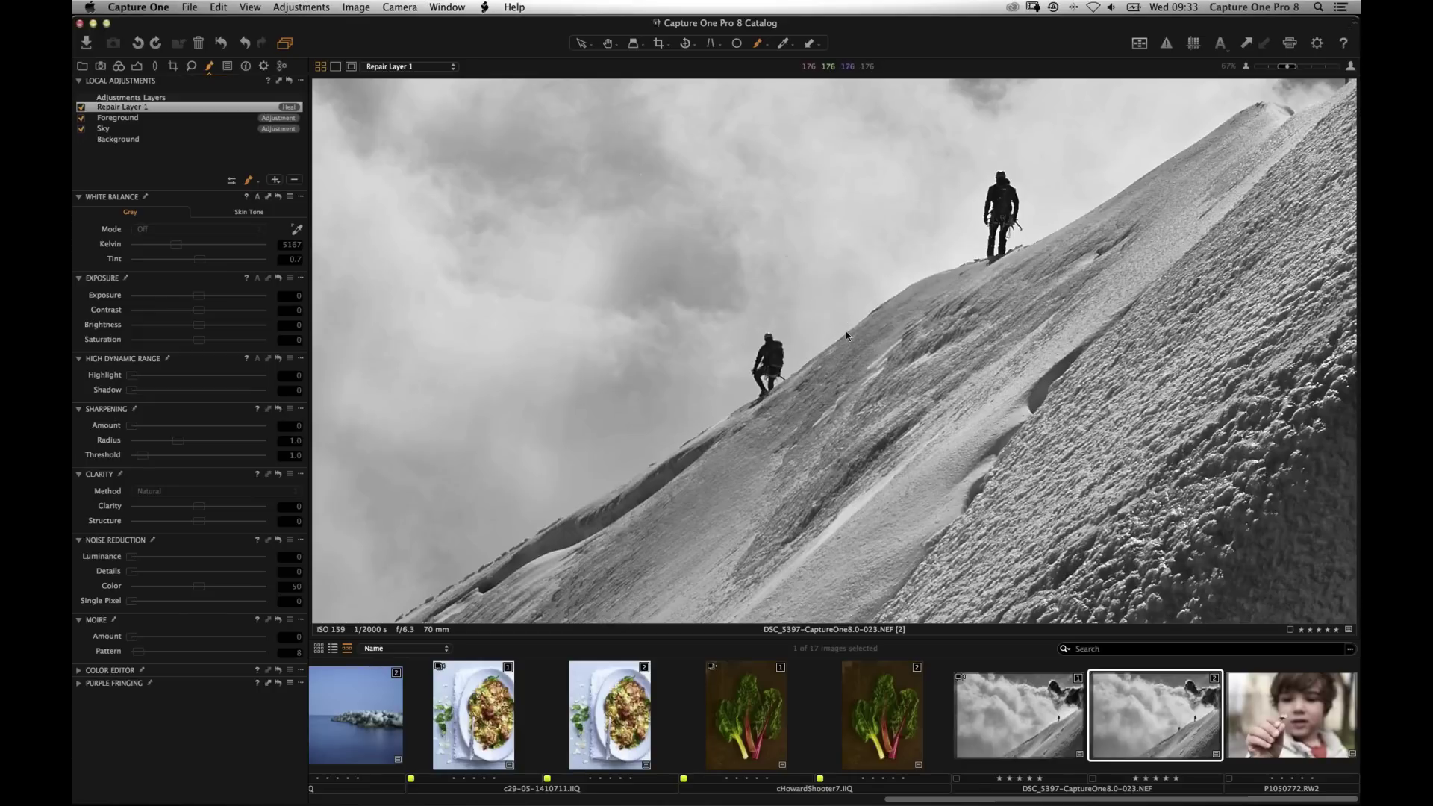
pyautogui.keyDown('alt'); pyautogui.click(846, 332); pyautogui.keyUp('alt')
pyautogui.moveTo(771, 382); pyautogui.dragTo(765, 332)
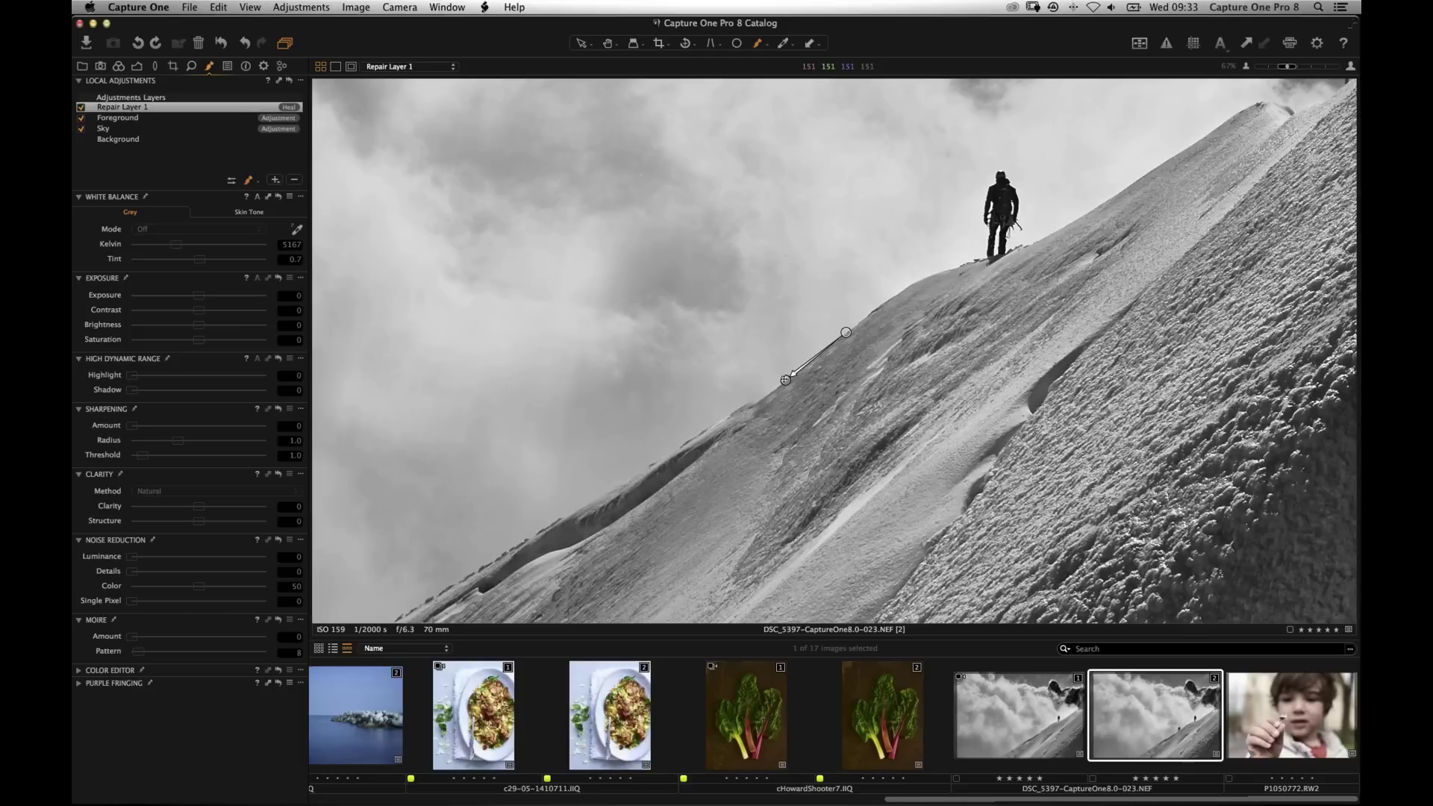
pyautogui.moveTo(783, 379); pyautogui.dragTo(782, 377)
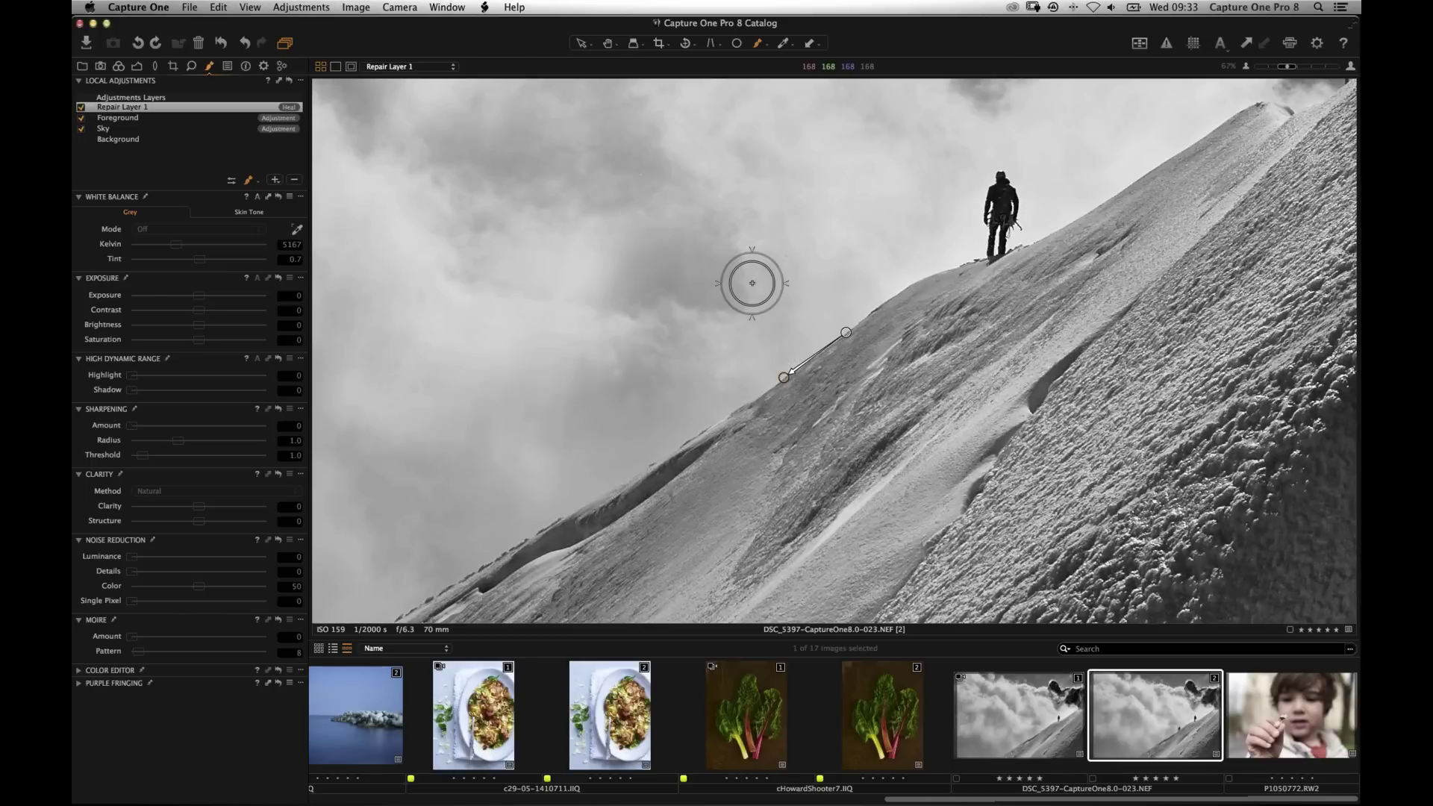
# Switch the mountain photo's repair layer to Clone to compare the result, and set it back to Heal.
pyautogui.click(248, 179)
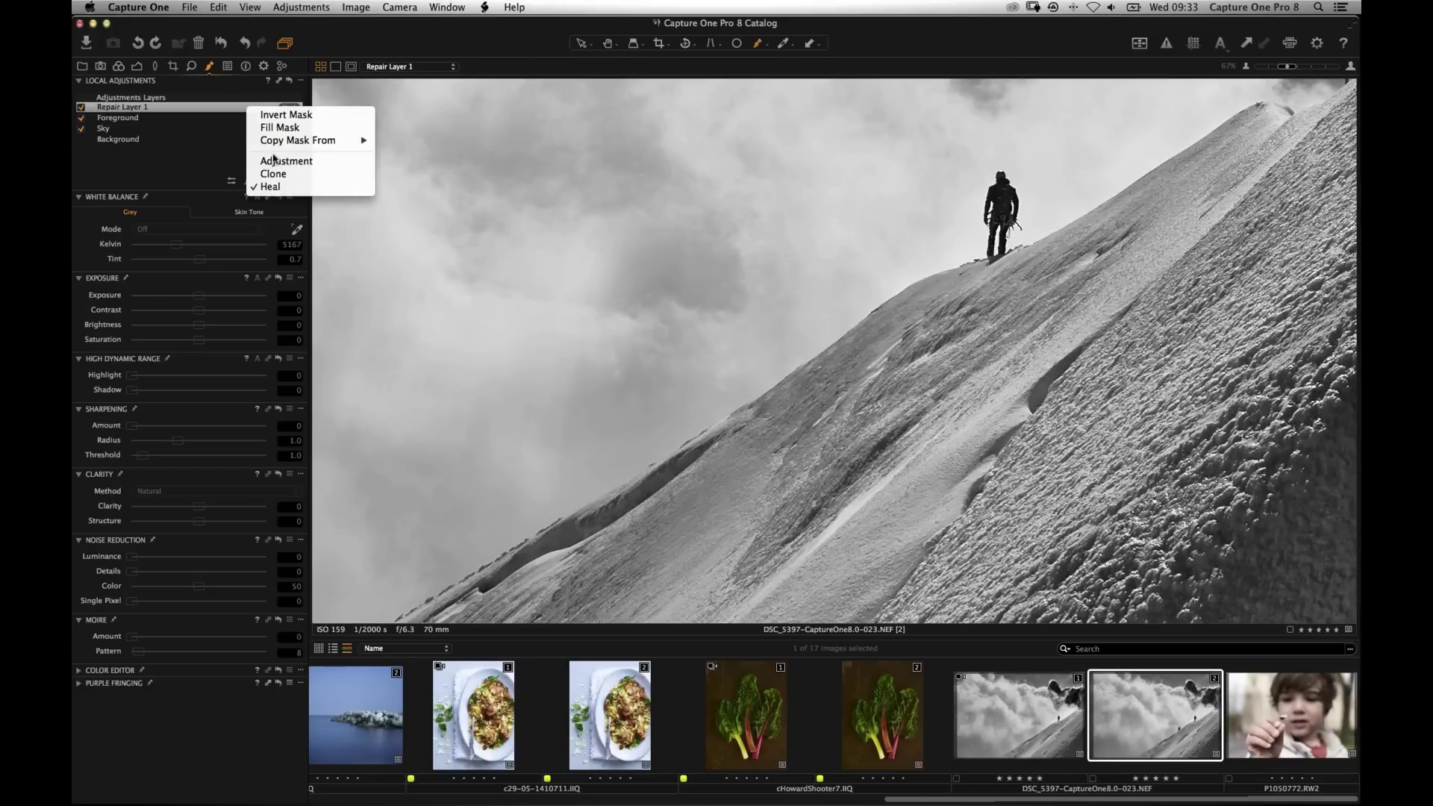
pyautogui.click(277, 174)
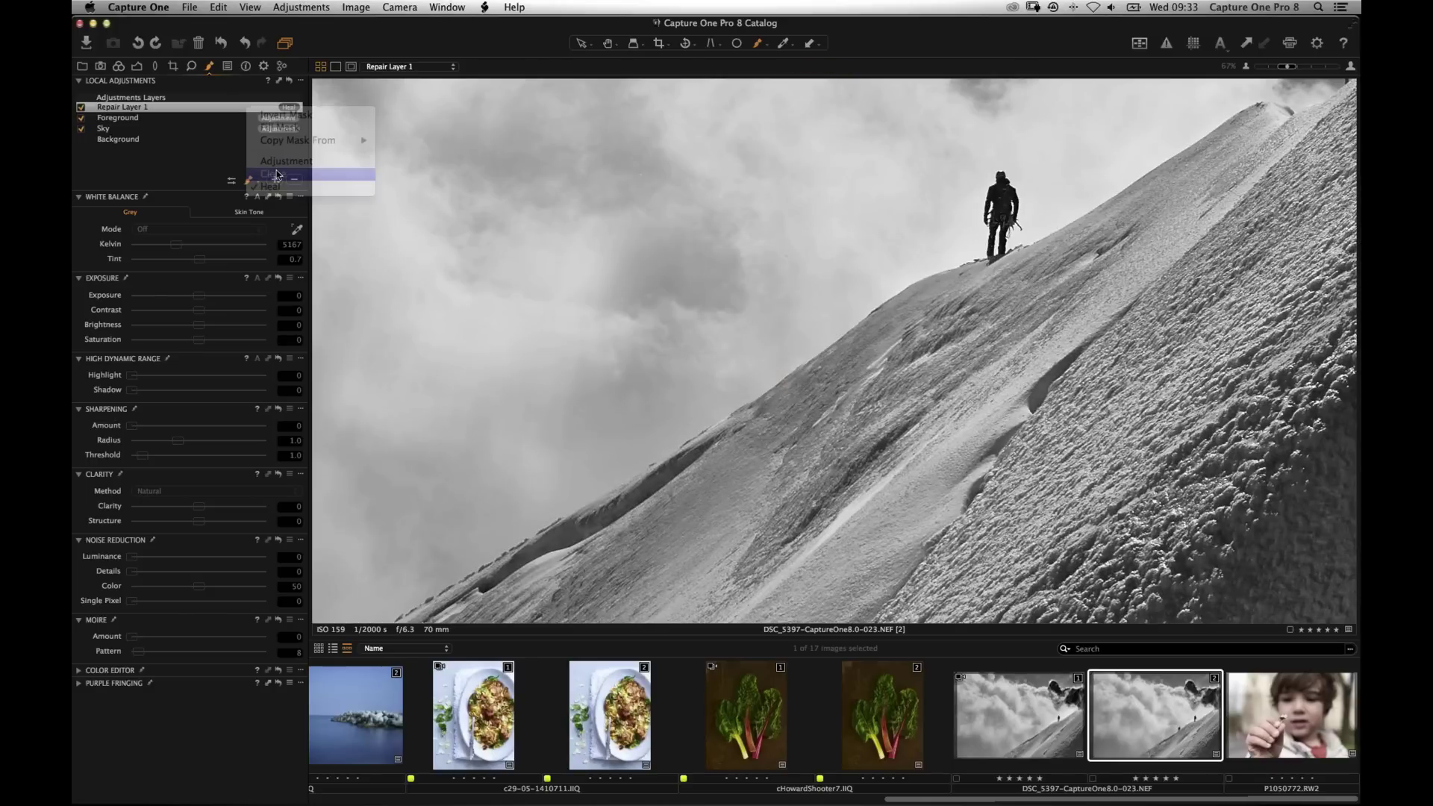
pyautogui.keyDown('alt'); pyautogui.click(782, 377); pyautogui.keyUp('alt')
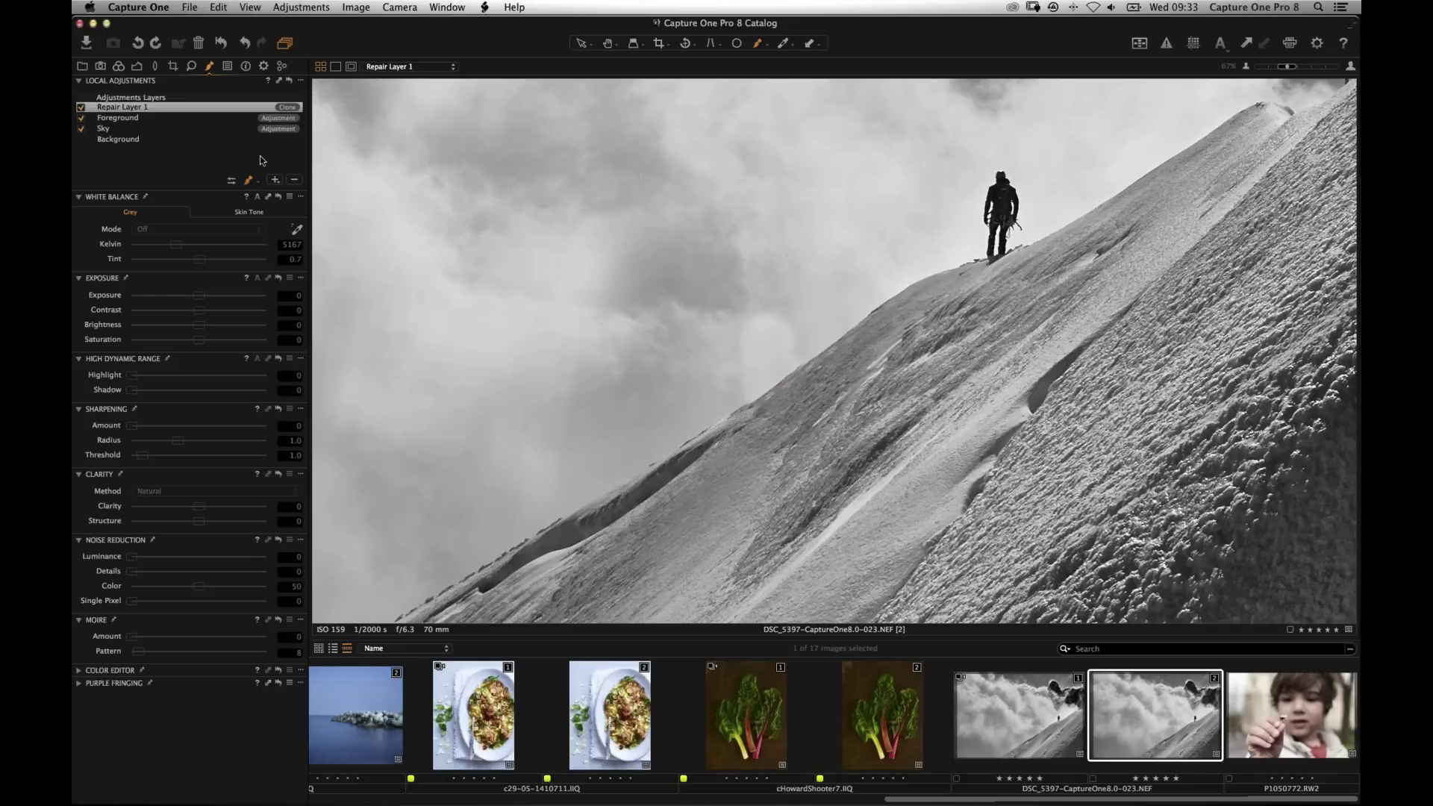
pyautogui.click(249, 179)
pyautogui.click(281, 188)
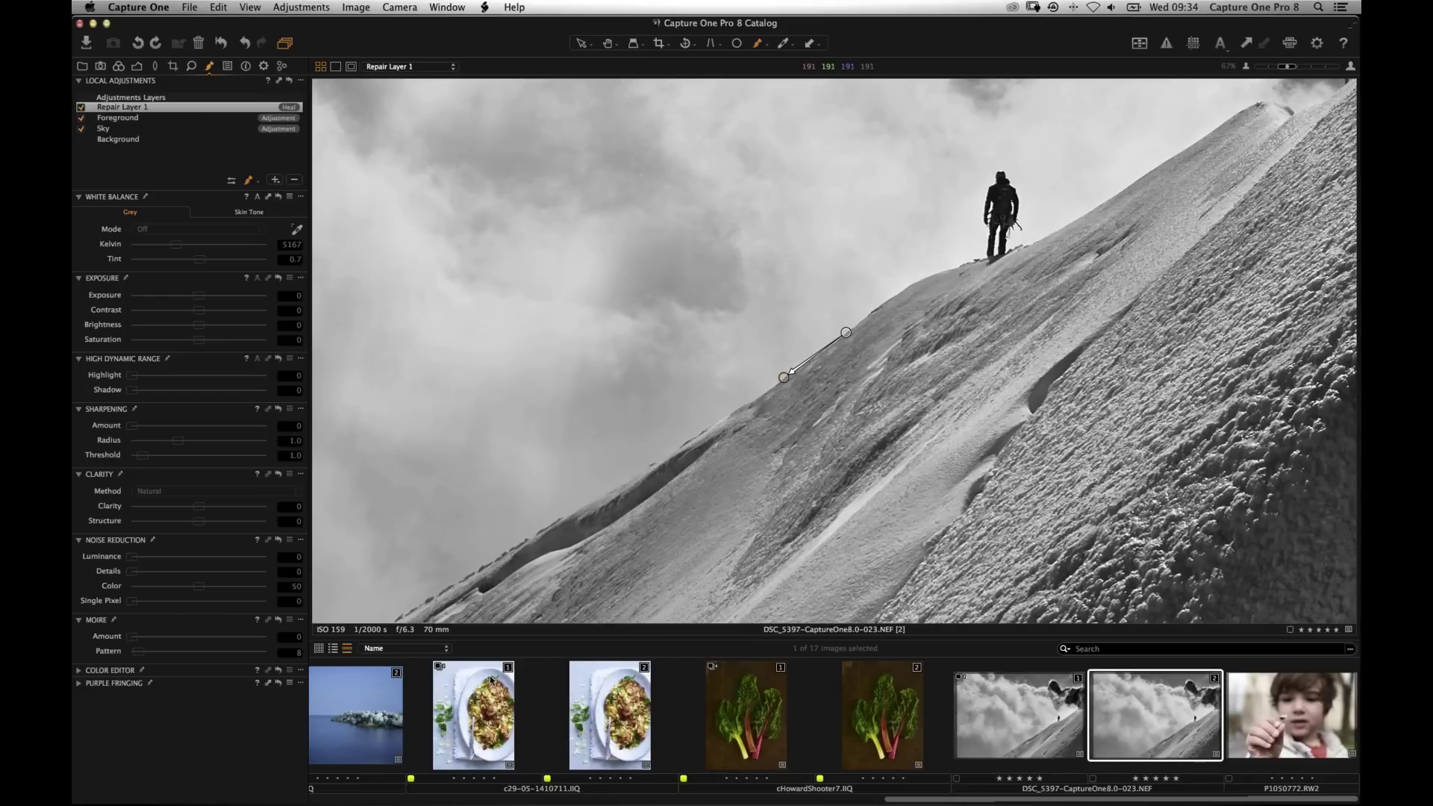
# View the retouched mountain photo as a whole and open the second variant of pier photo bco_08052014_1248.IIQ.
pyautogui.press('super+b')
pyautogui.press('super+0')
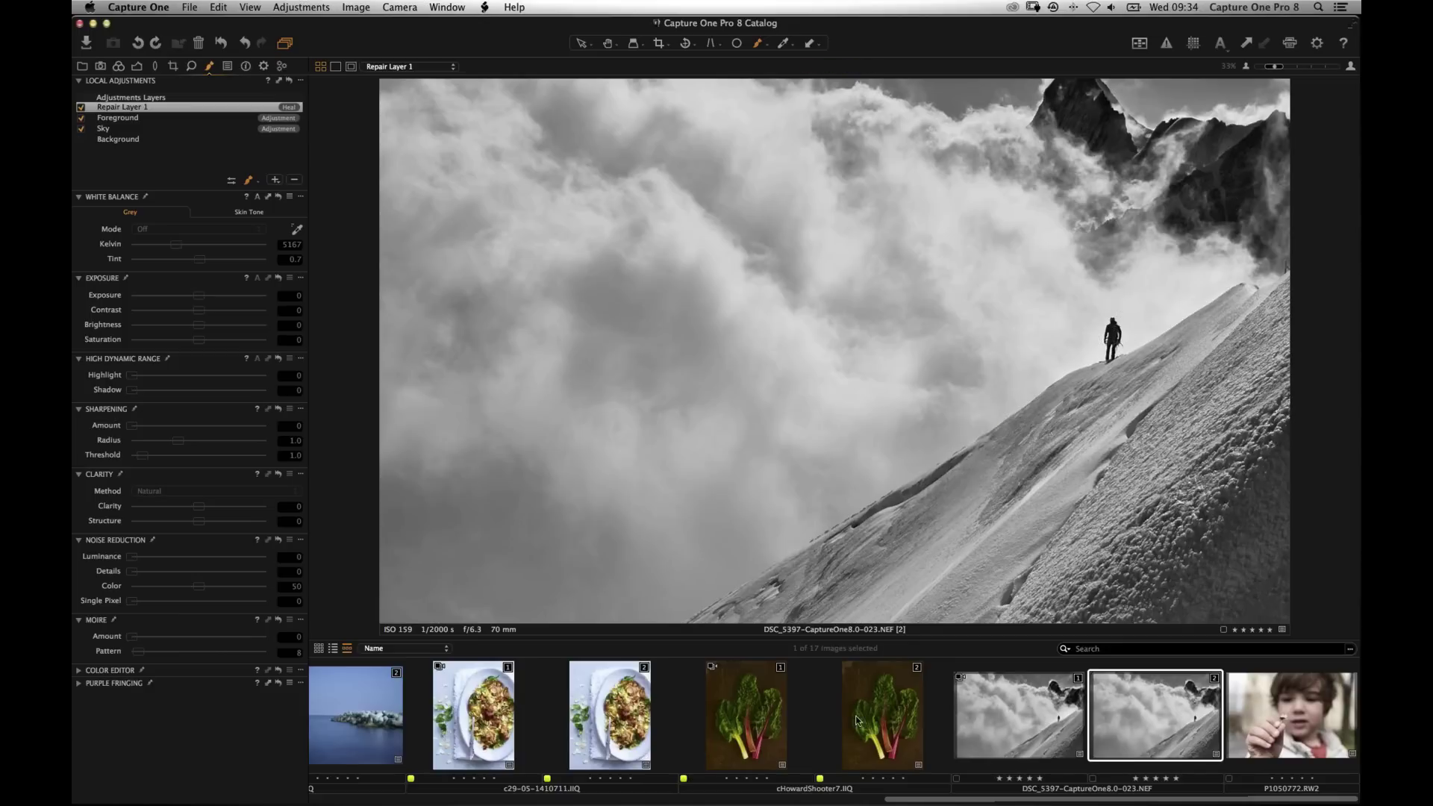
pyautogui.hscroll(-10, 811, 730)
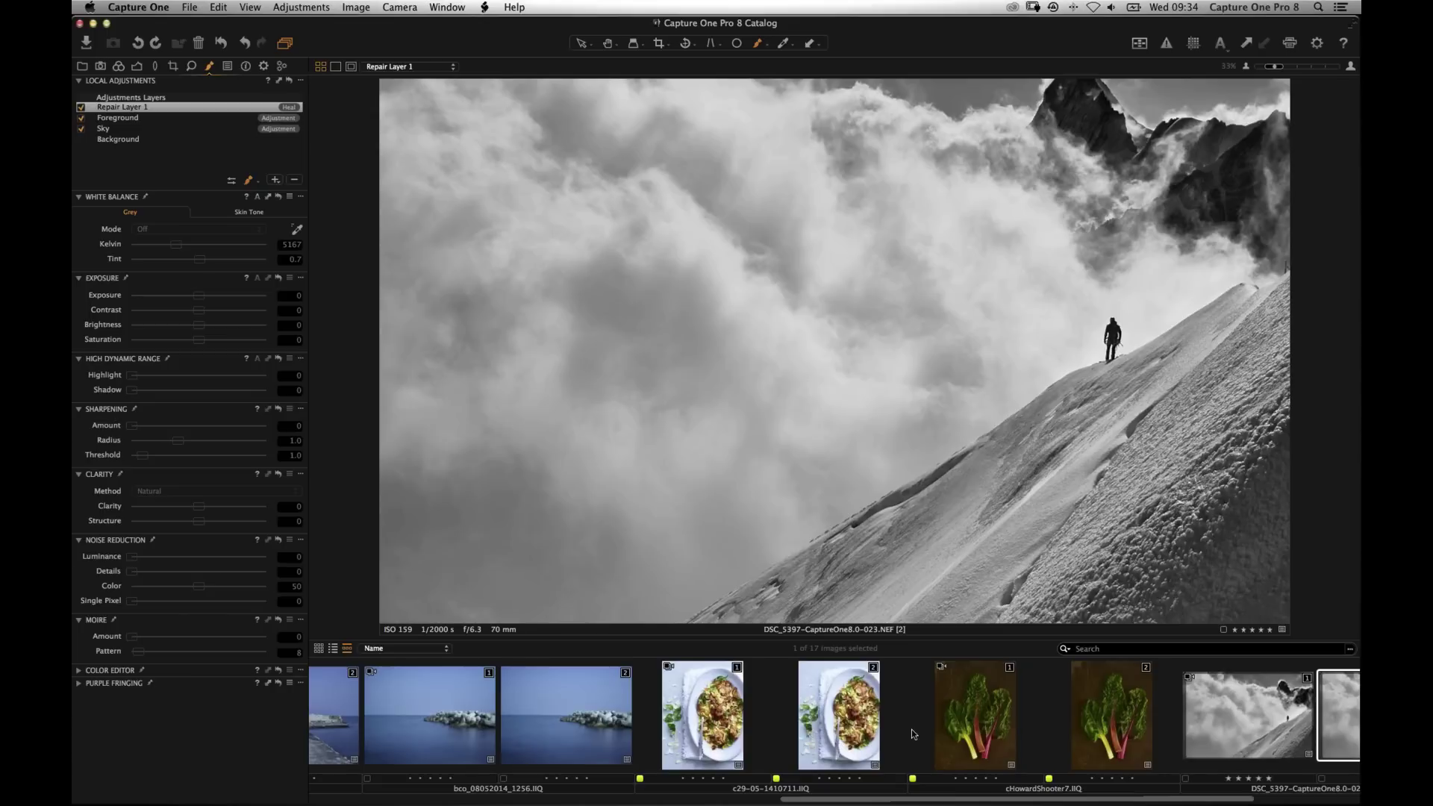
pyautogui.hscroll(-5, 897, 741)
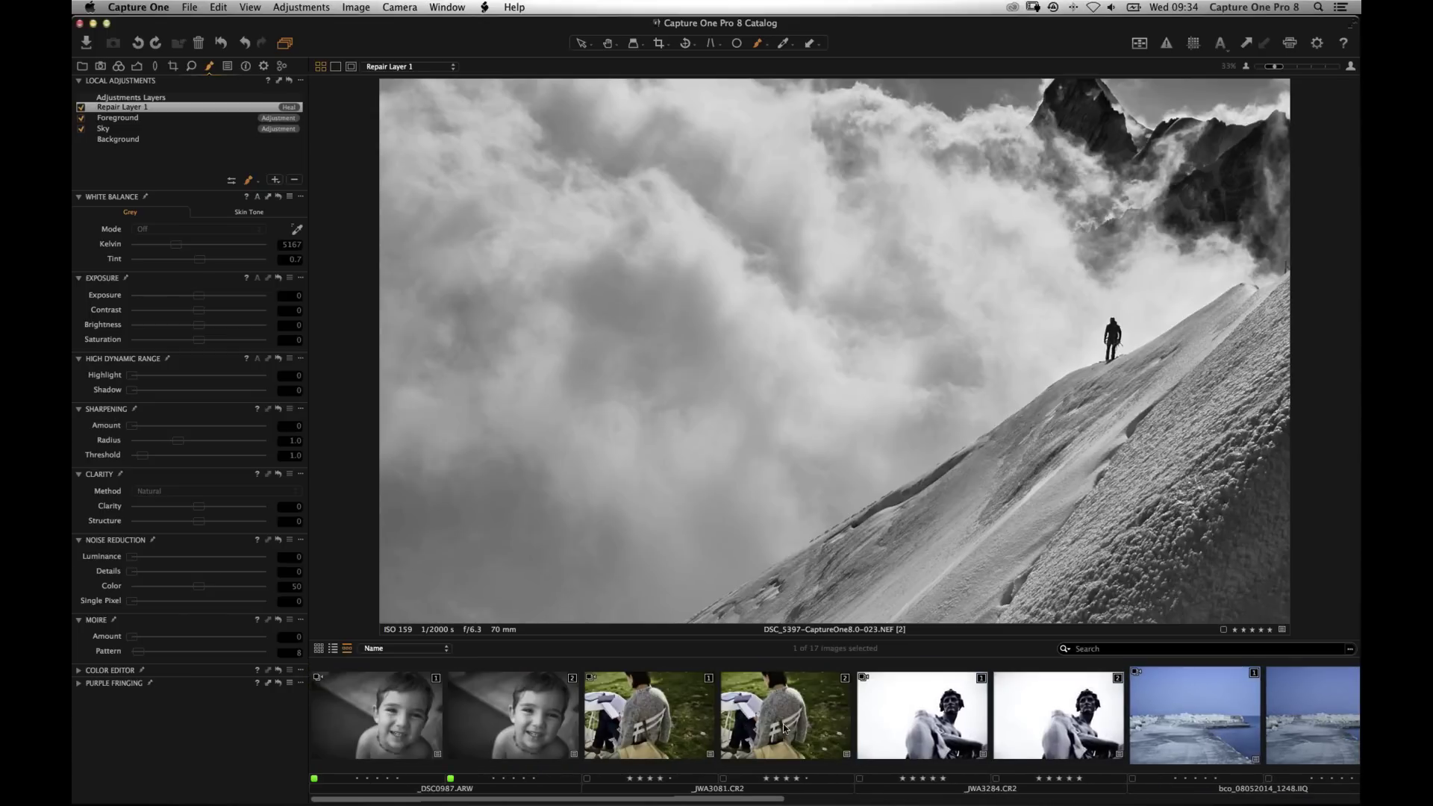
pyautogui.hscroll(5, 873, 723)
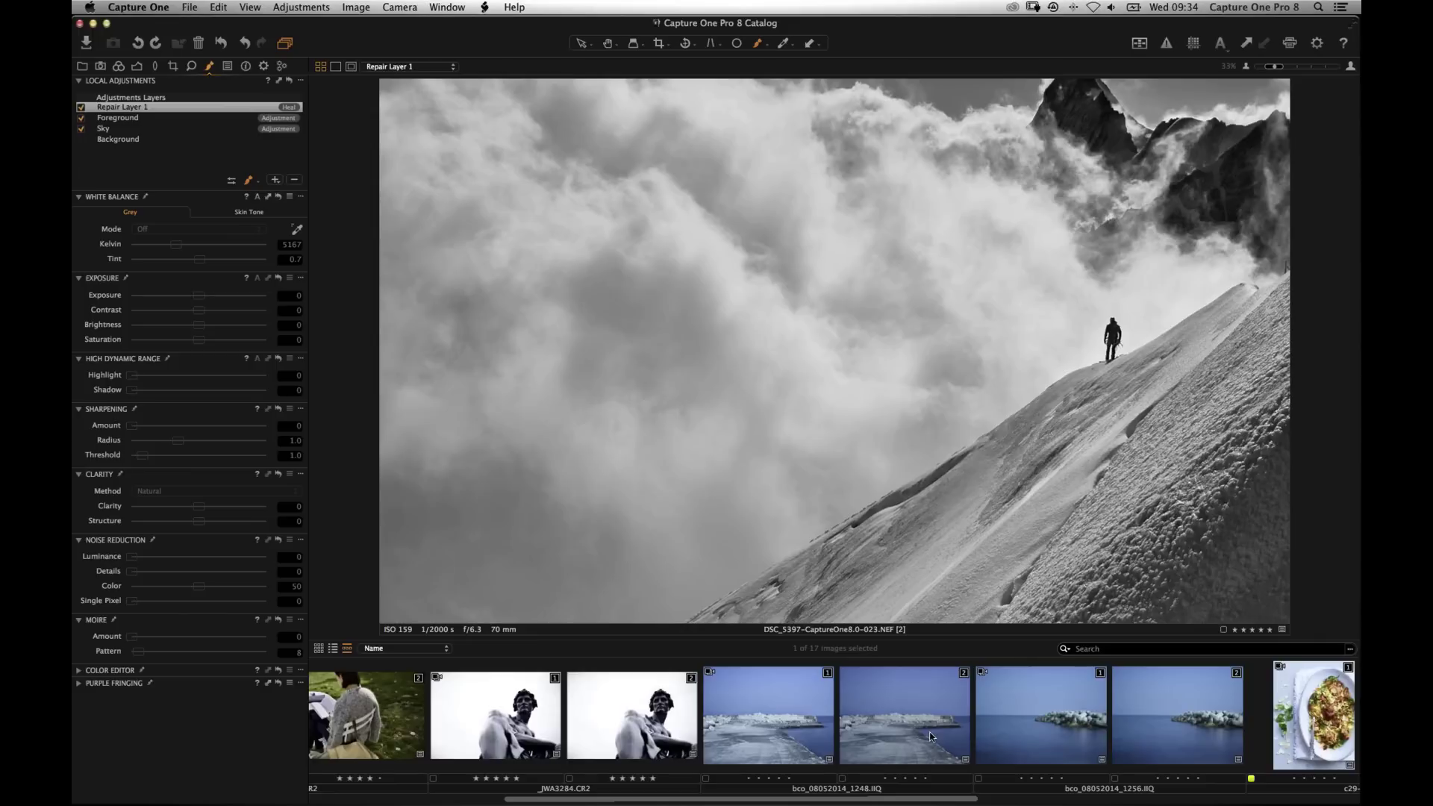
pyautogui.hscroll(2, 881, 730)
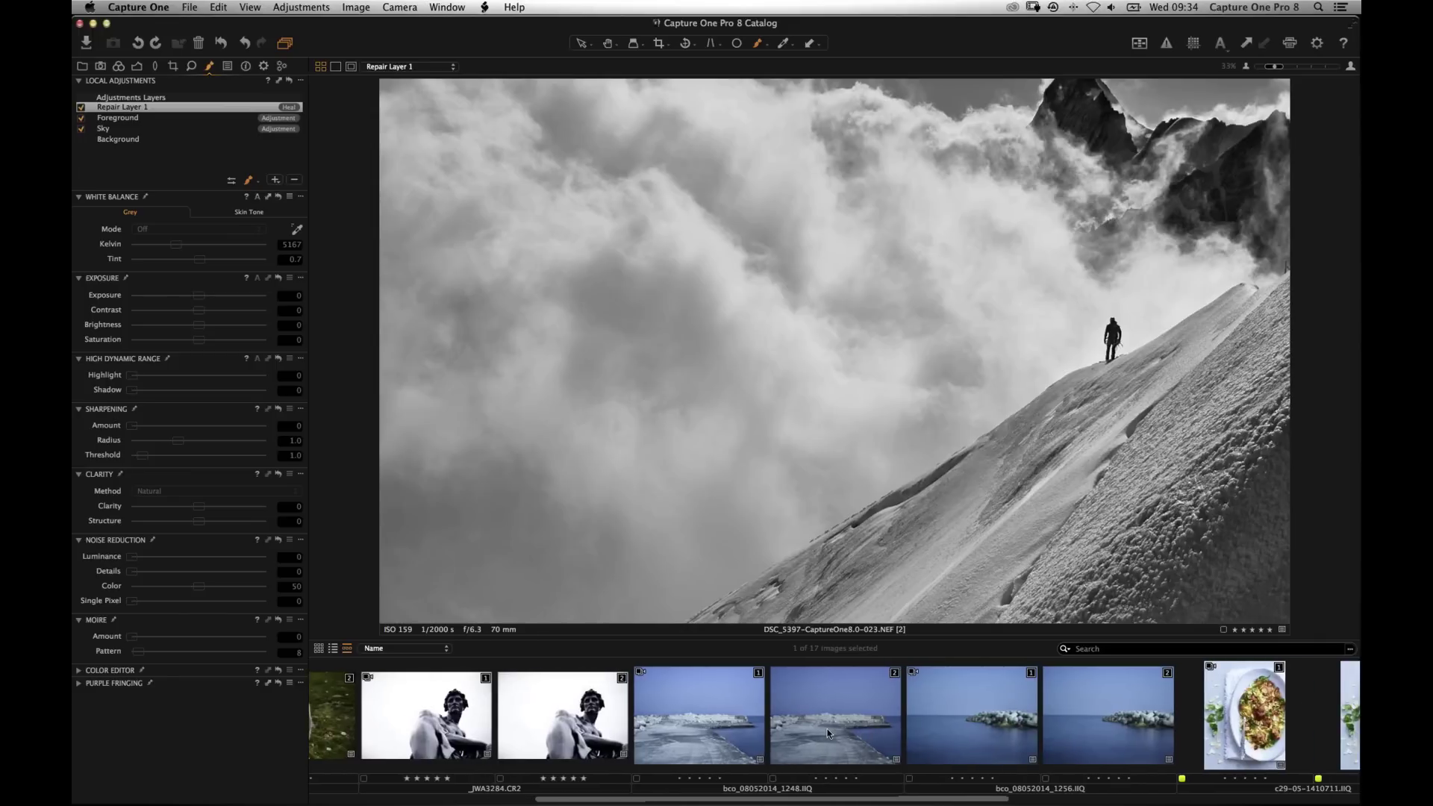
pyautogui.click(828, 729)
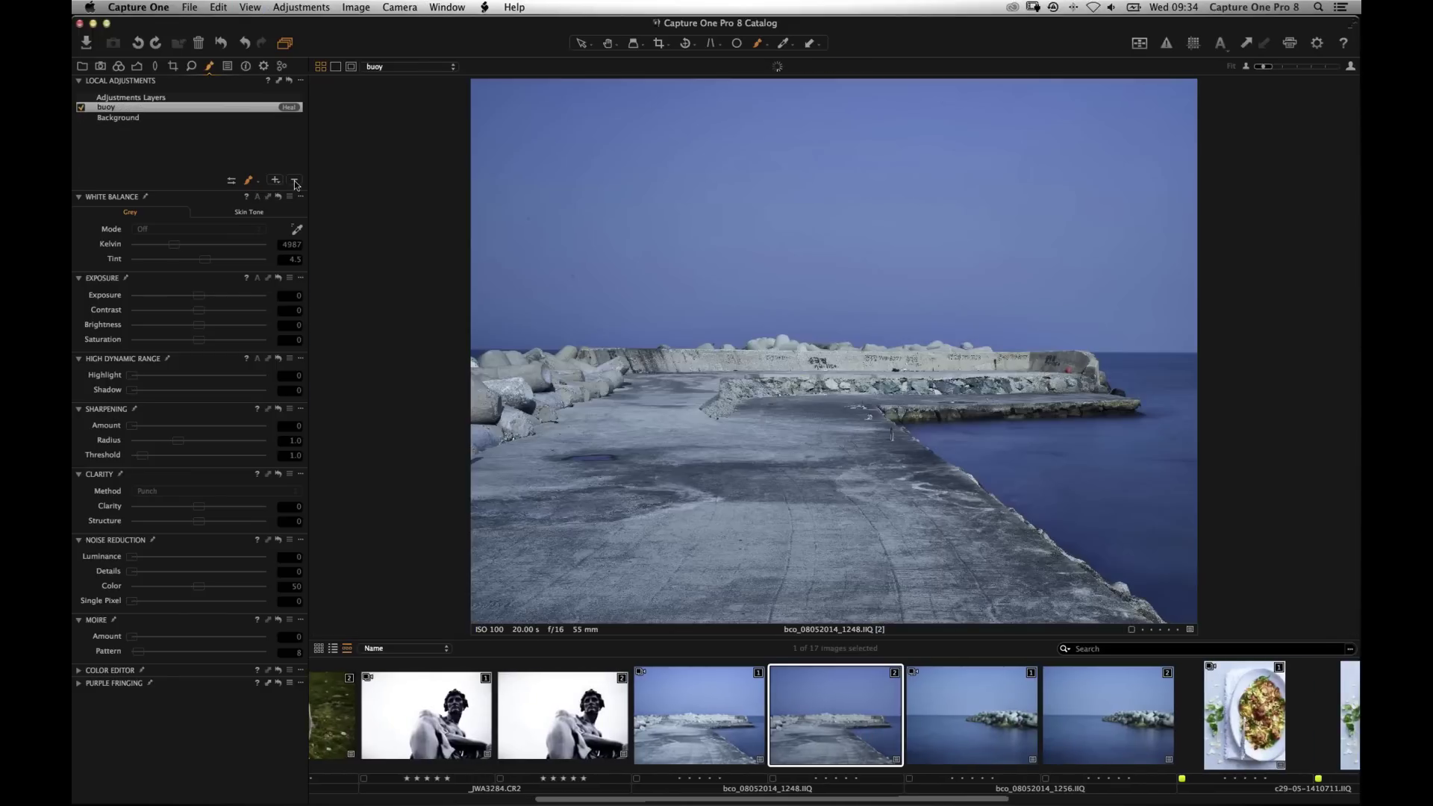
# Delete the buoy heal layer from the pier photo's second variant and add a new heal layer with the red buoy in view.
pyautogui.click(295, 180)
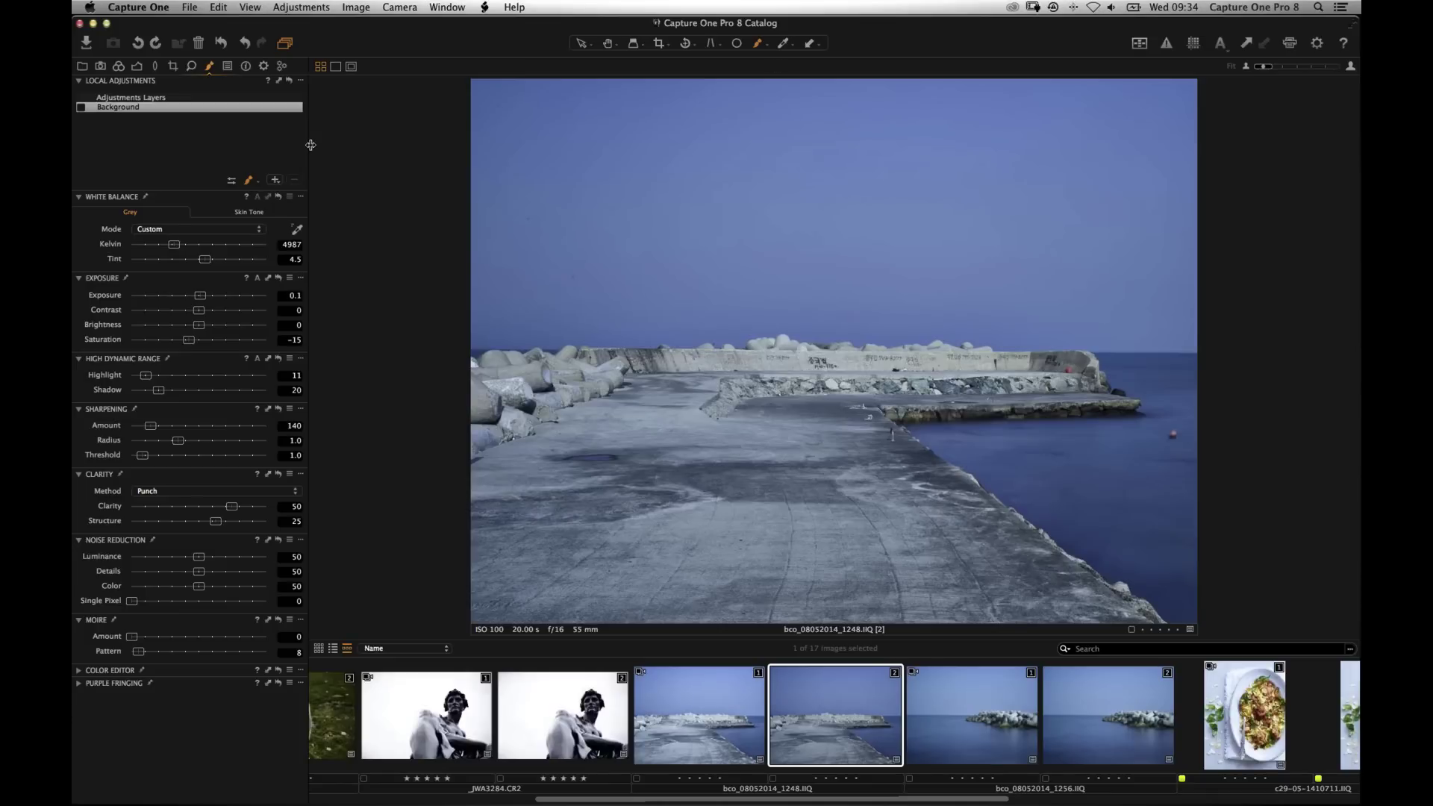
pyautogui.press('super+t')
pyautogui.press('super+plus')
pyautogui.press('super+plus')
pyautogui.moveTo(1284, 473); pyautogui.dragTo(1116, 332)
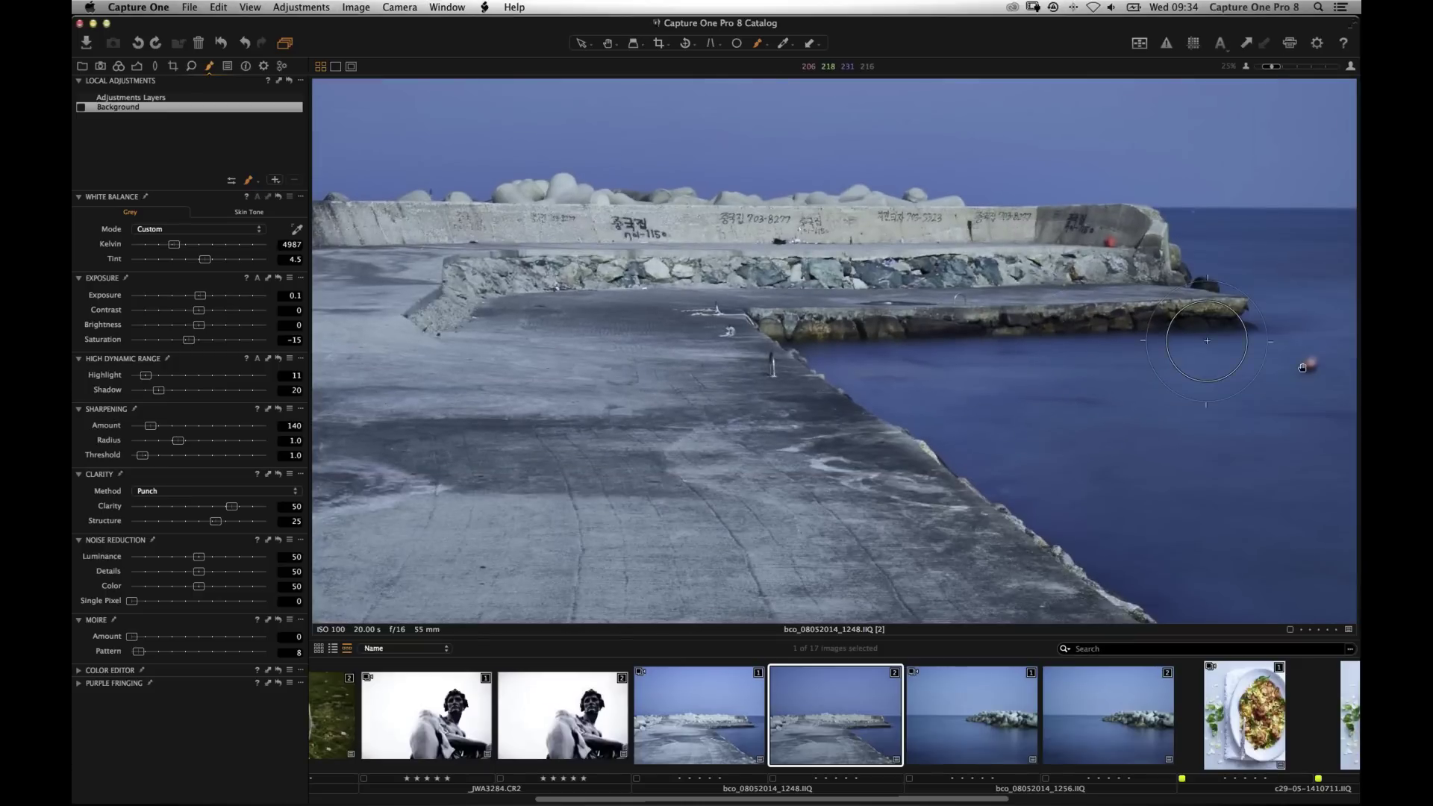
pyautogui.click(275, 181)
pyautogui.moveTo(277, 187); pyautogui.dragTo(283, 216)
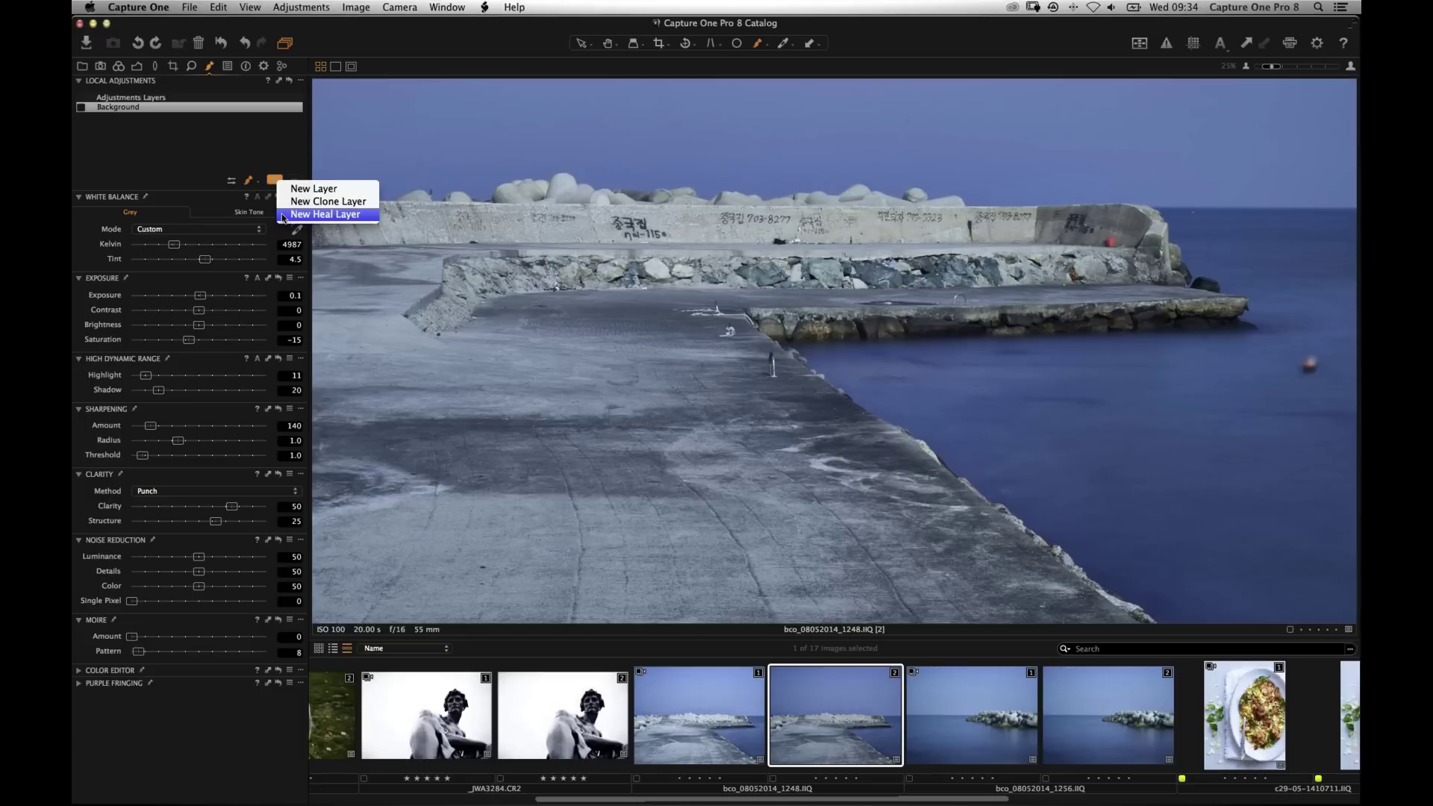
pyautogui.click(288, 218)
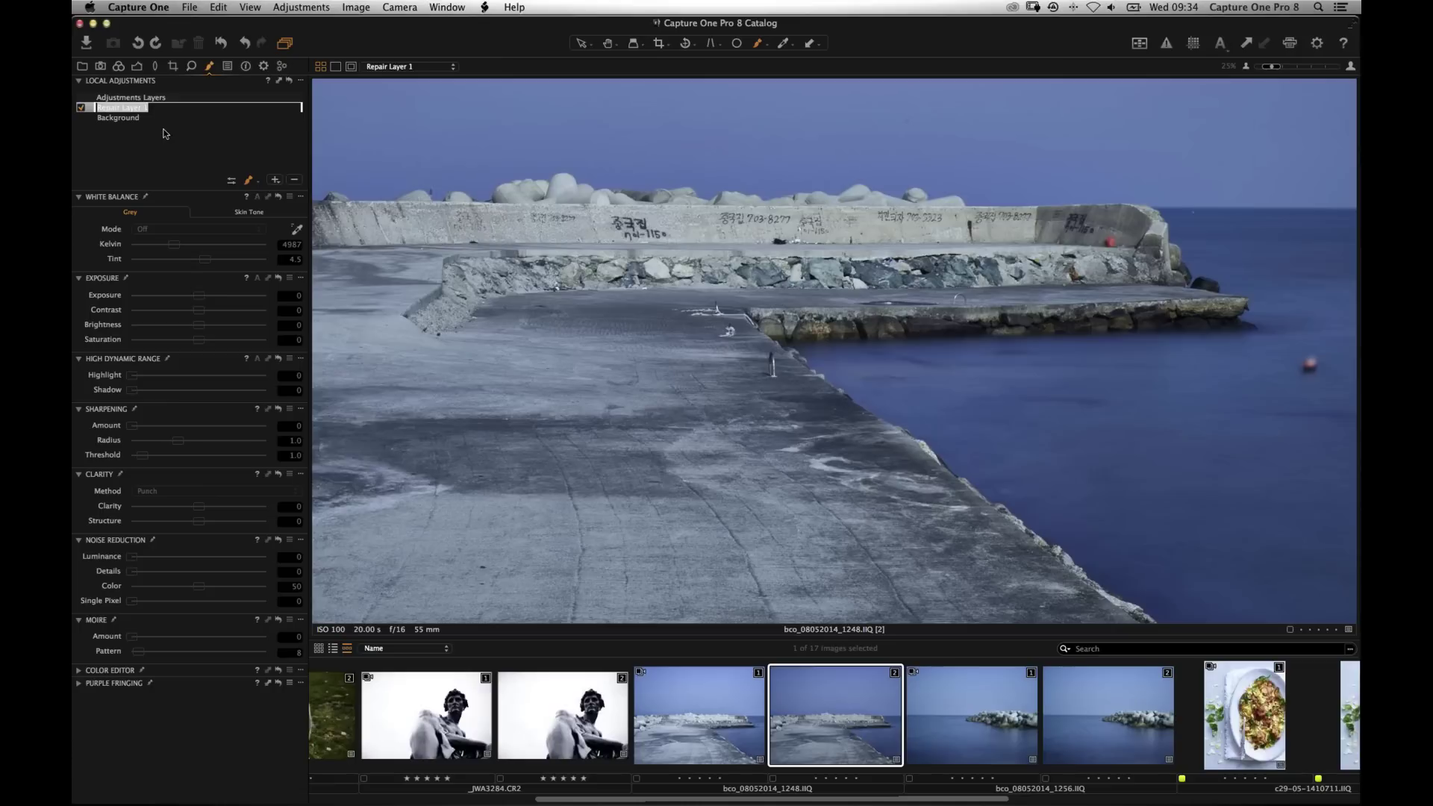
# Name the new heal layer Buoy and look over its mask drawing options, keeping Draw Mask active.
pyautogui.write('Buoy')
pyautogui.press('Return')
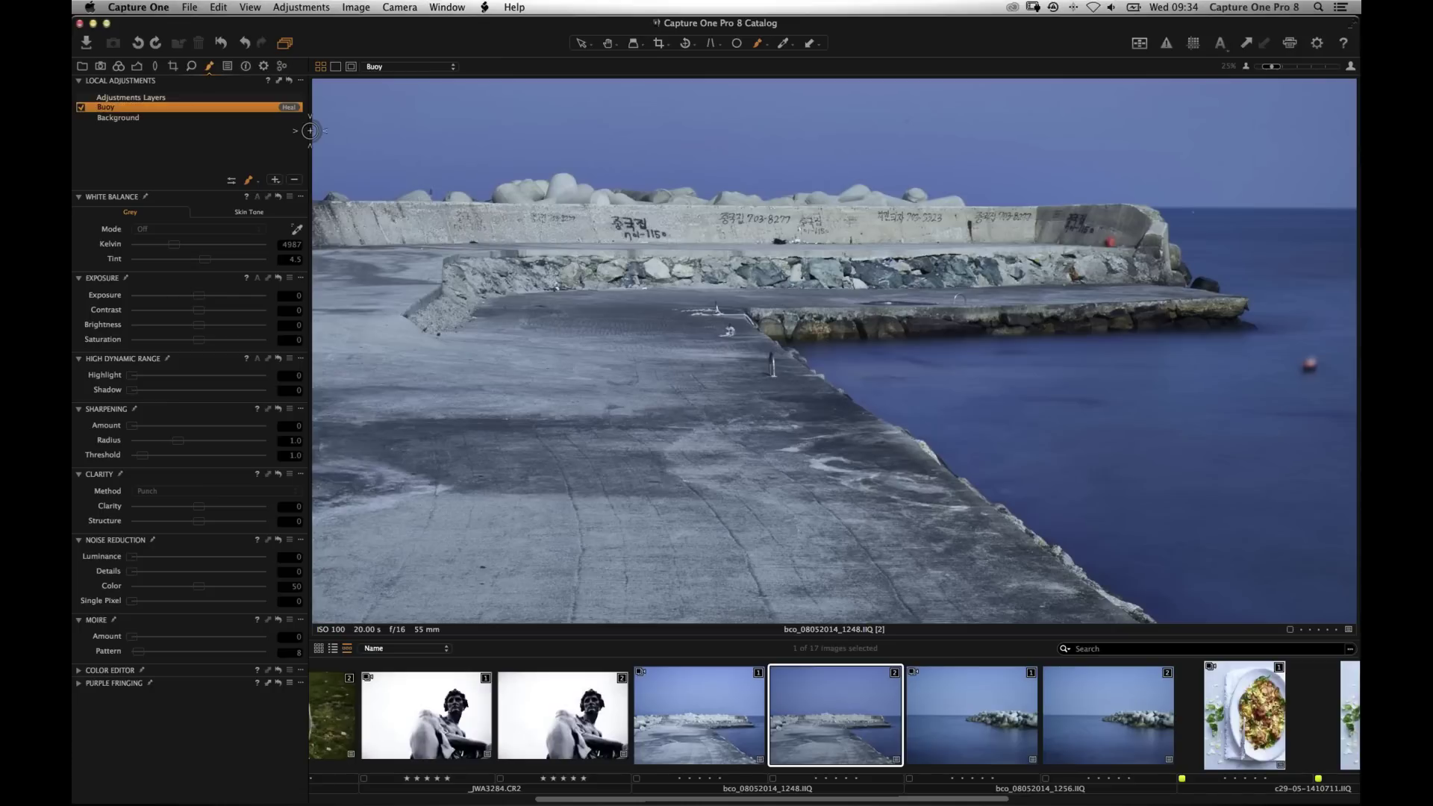
pyautogui.click(247, 182)
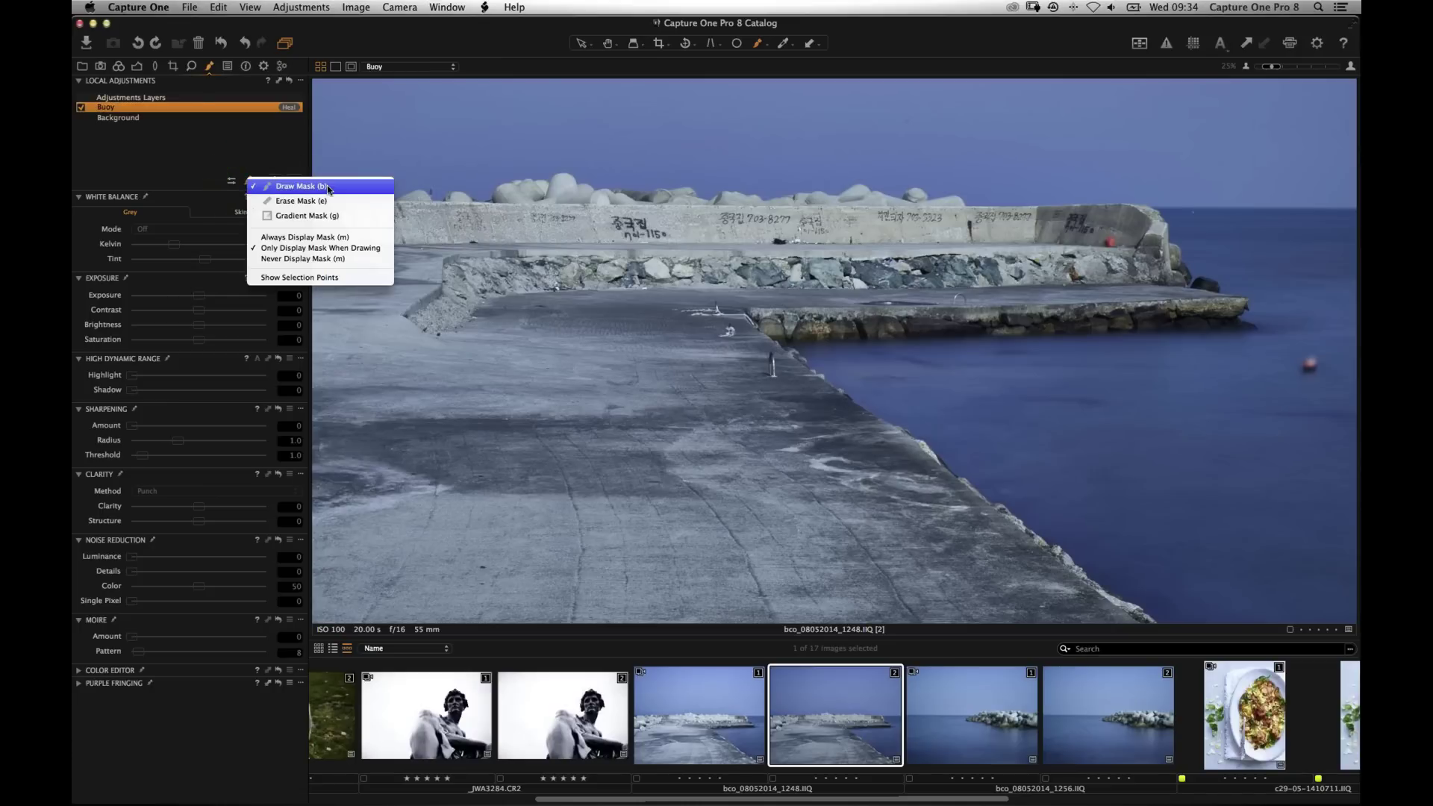
pyautogui.click(437, 201)
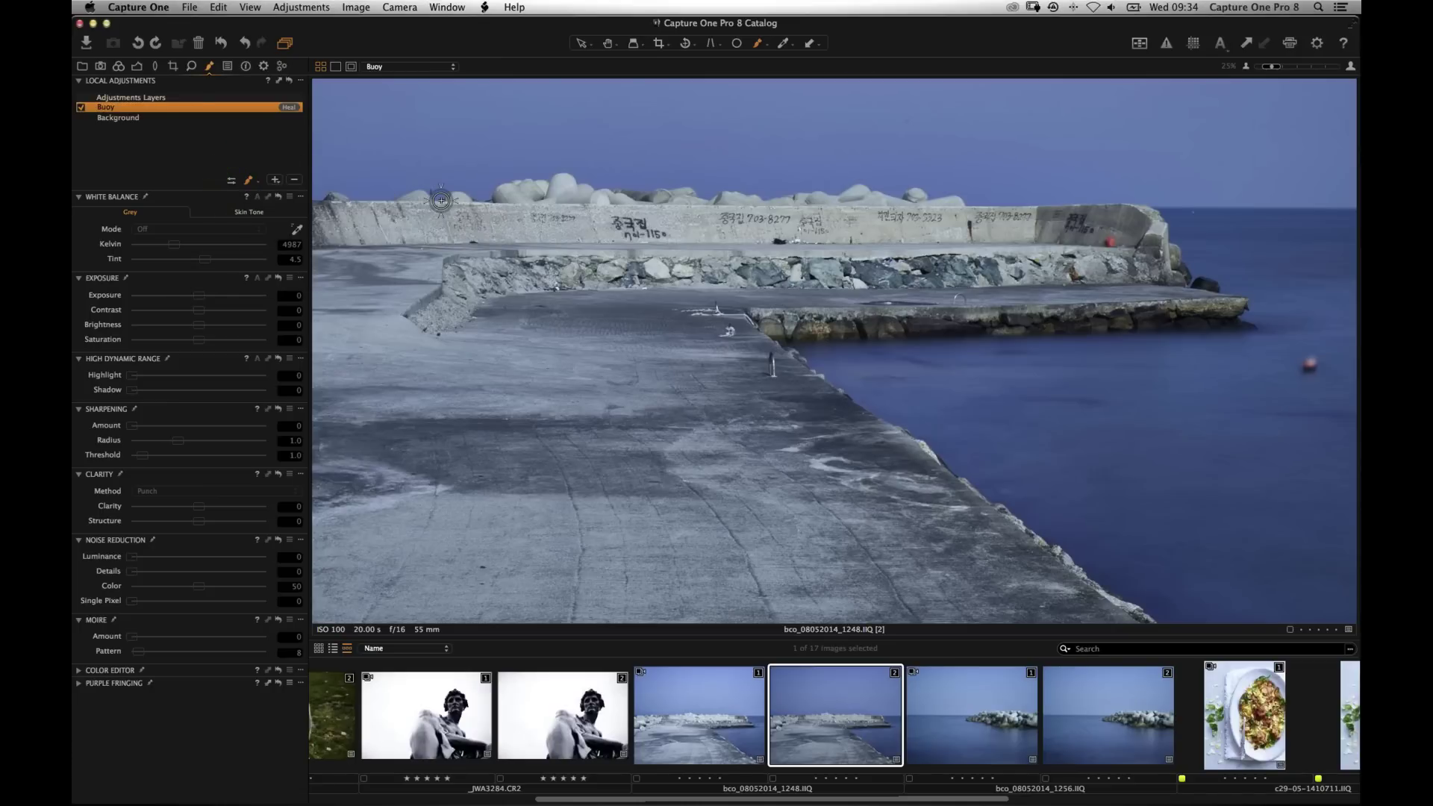
# Heal away the red buoy in the sea on the Buoy layer, using a patch of plain water west of it as the source.
pyautogui.keyDown('alt'); pyautogui.click(1180, 376); pyautogui.keyUp('alt')
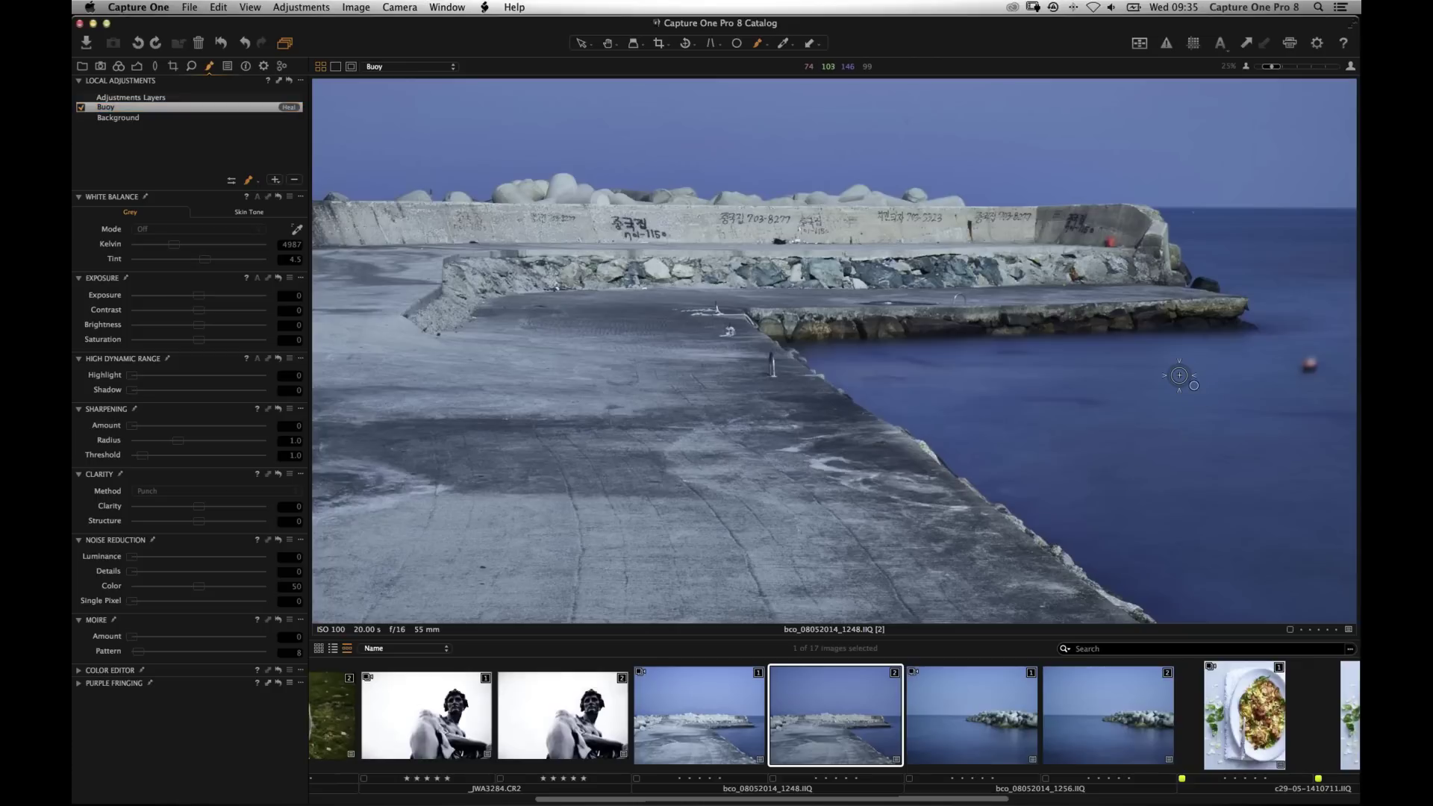
pyautogui.click(1310, 364)
pyautogui.moveTo(1313, 364); pyautogui.dragTo(1309, 371)
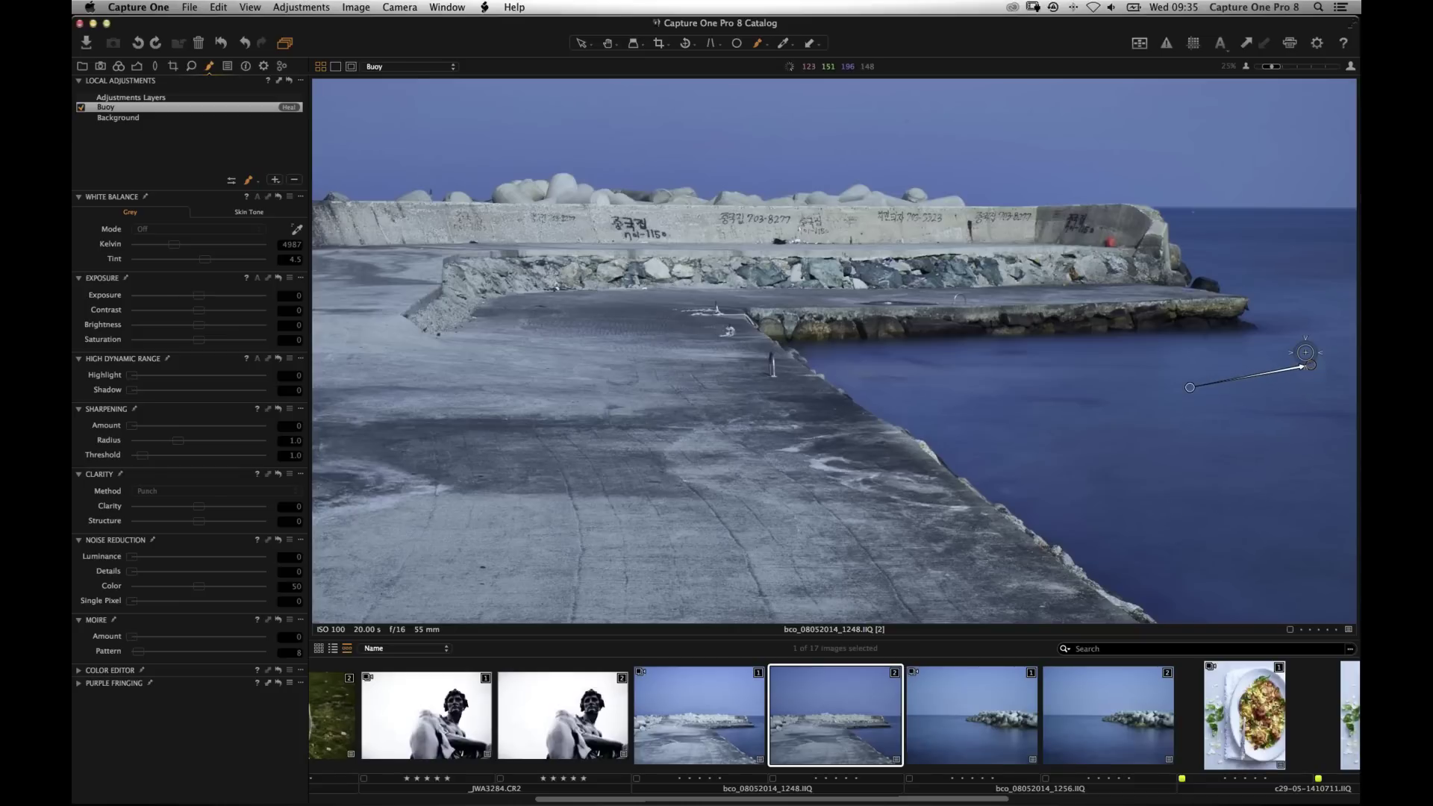
pyautogui.press('m')
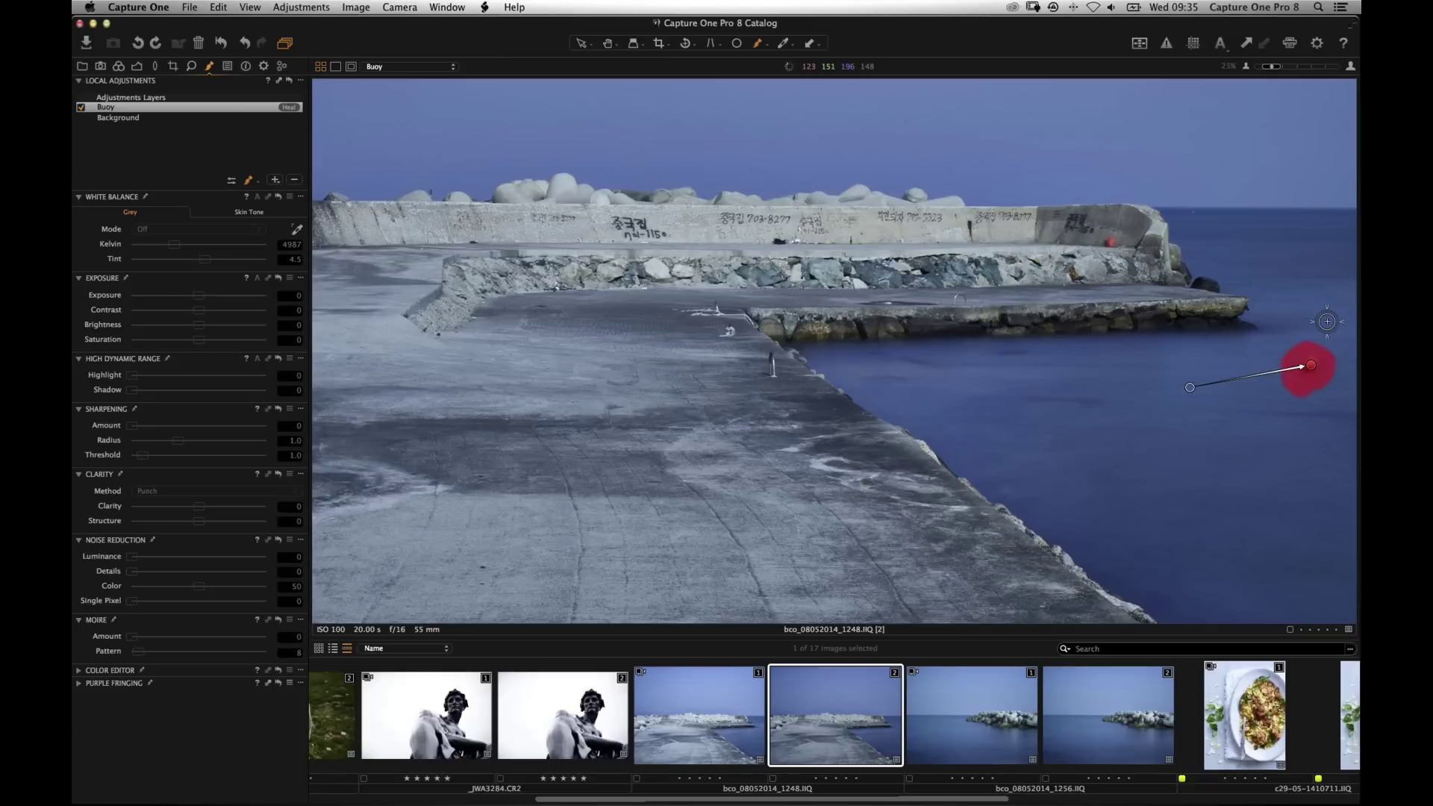
# Switch to the Erase Mask brush, erase the heal mask over the buoy, and view the whole pier photo.
pyautogui.click(258, 180)
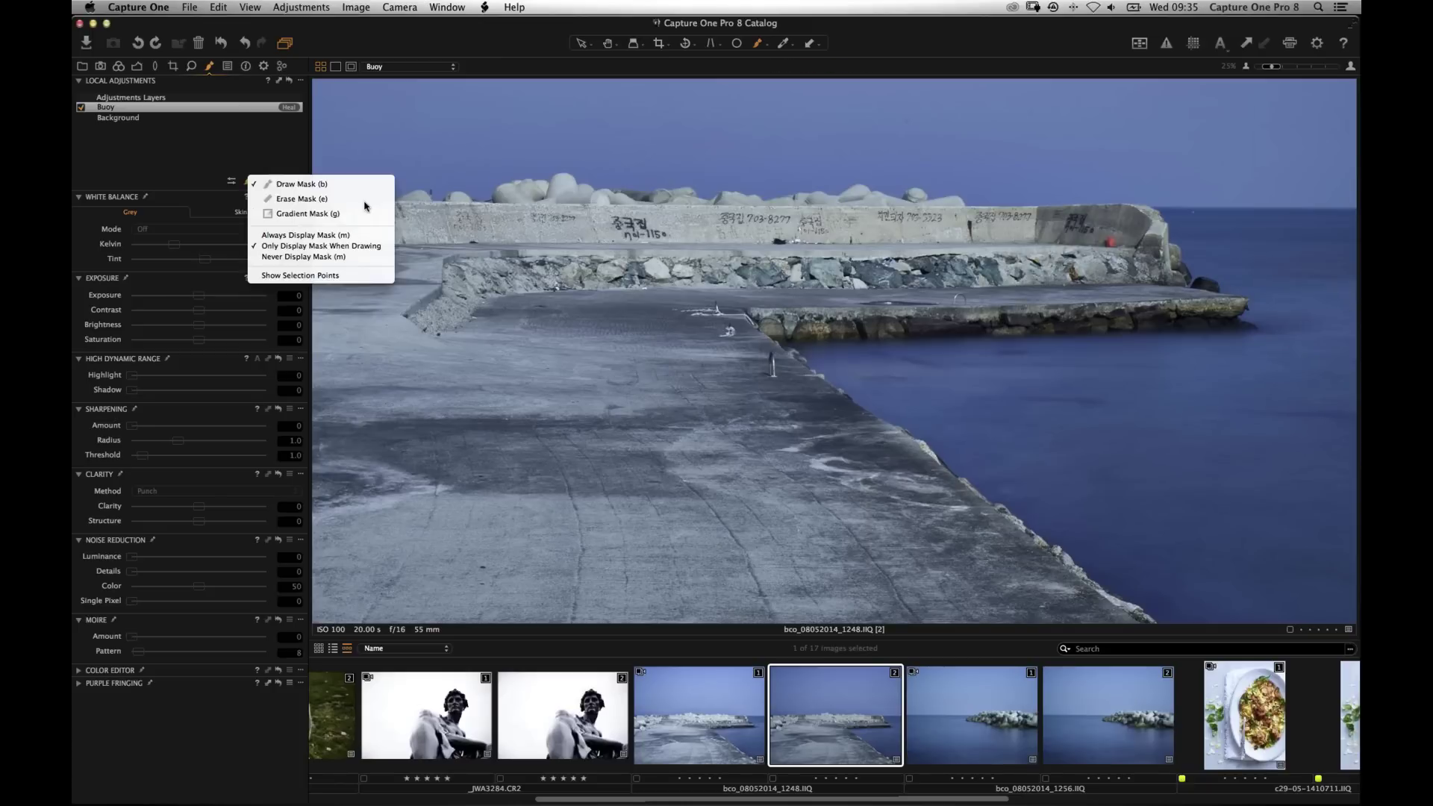
pyautogui.click(326, 200)
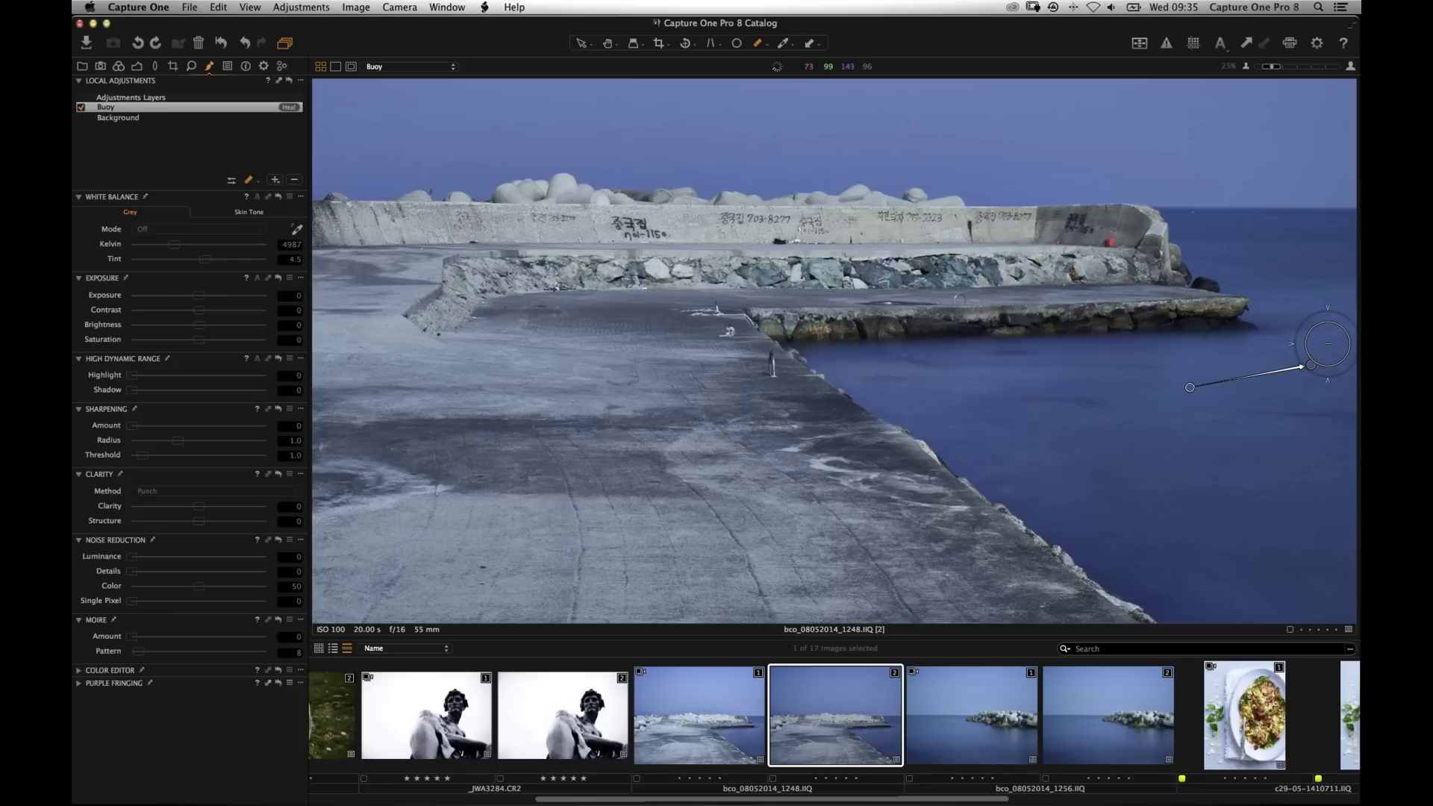
pyautogui.click(1310, 366)
pyautogui.press('m')
pyautogui.press('super+0')
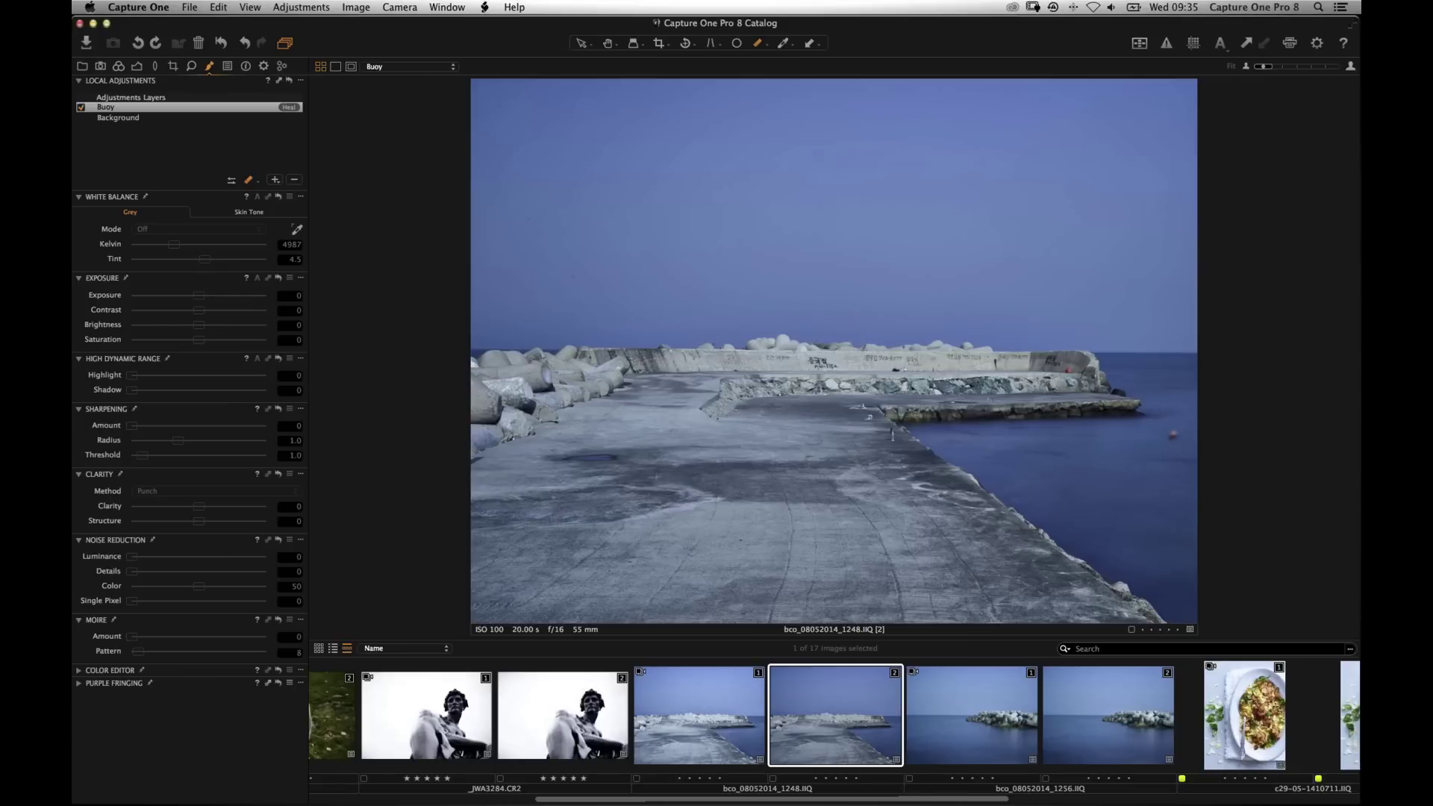
# Clone the first variant of bco_08052014_1248.IIQ and promote the clone to the second variant position.
pyautogui.click(693, 737)
pyautogui.click(806, 723)
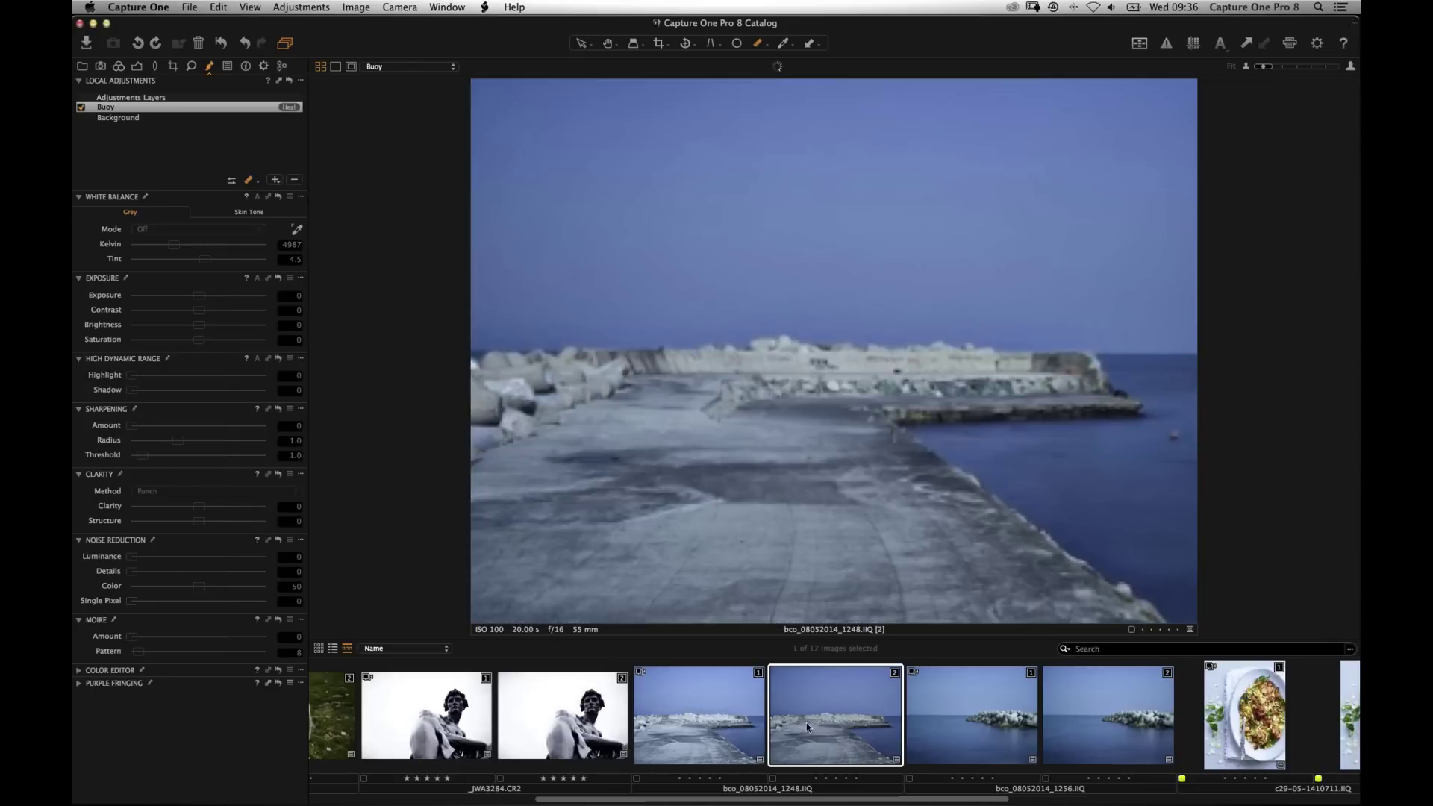
pyautogui.click(692, 707)
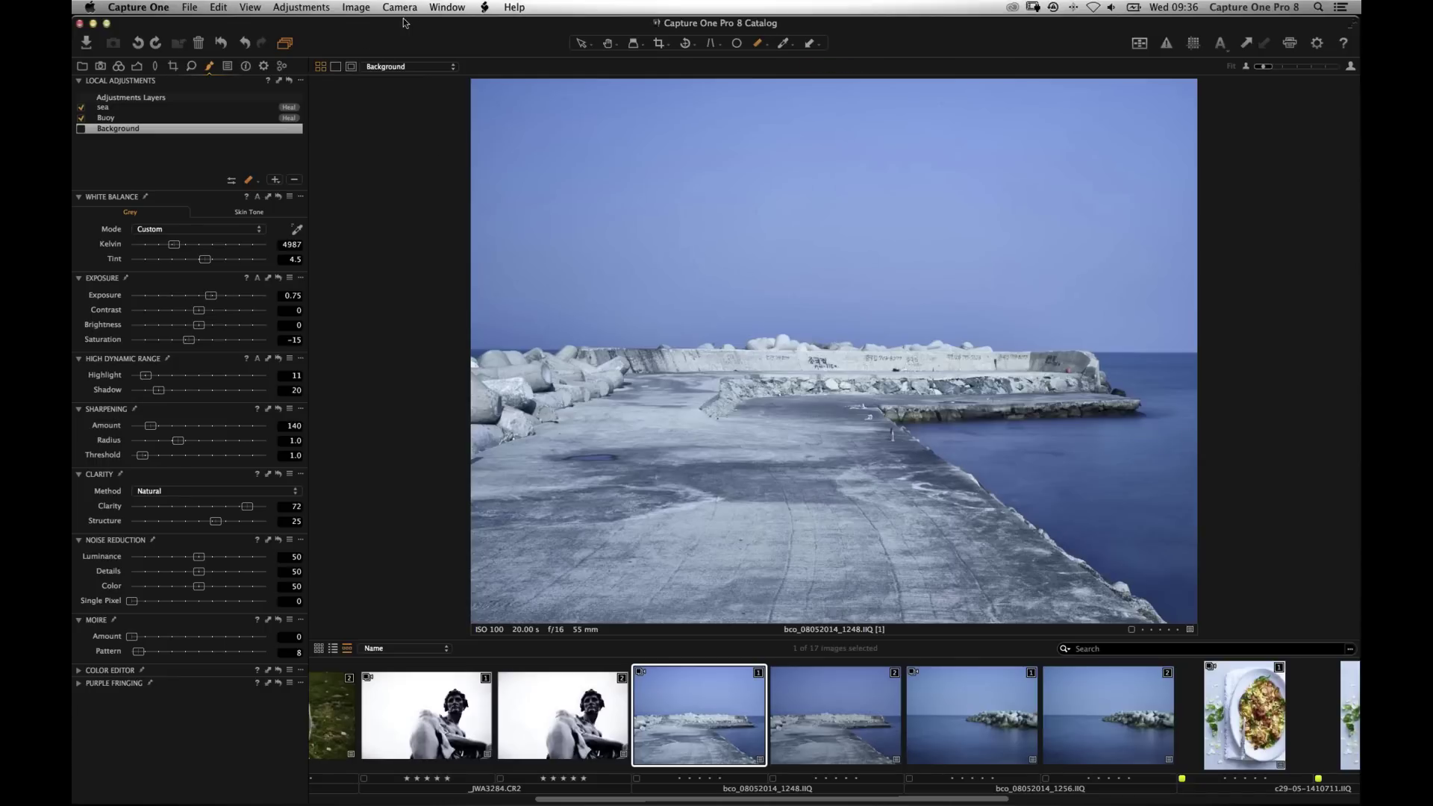
pyautogui.click(360, 7)
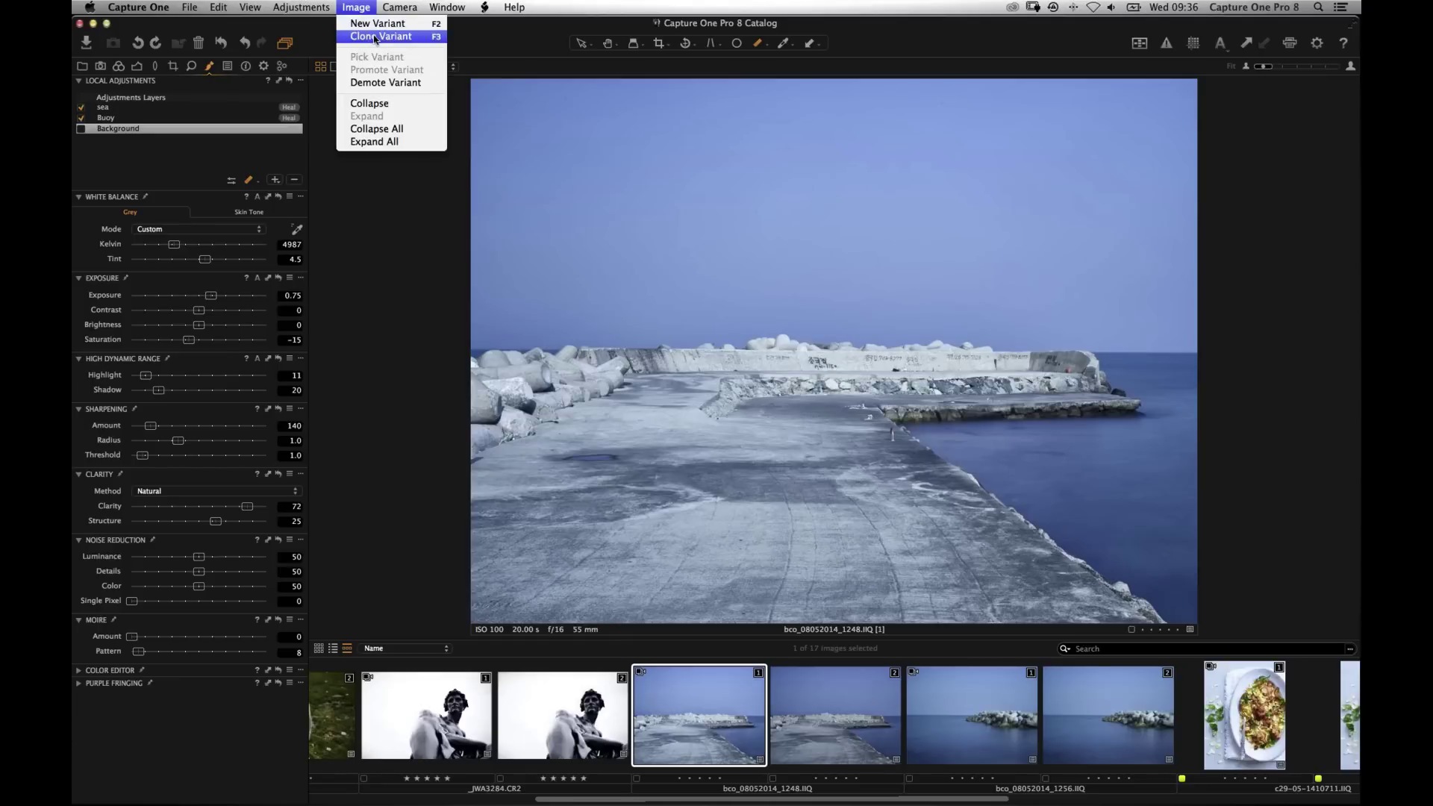
pyautogui.click(380, 39)
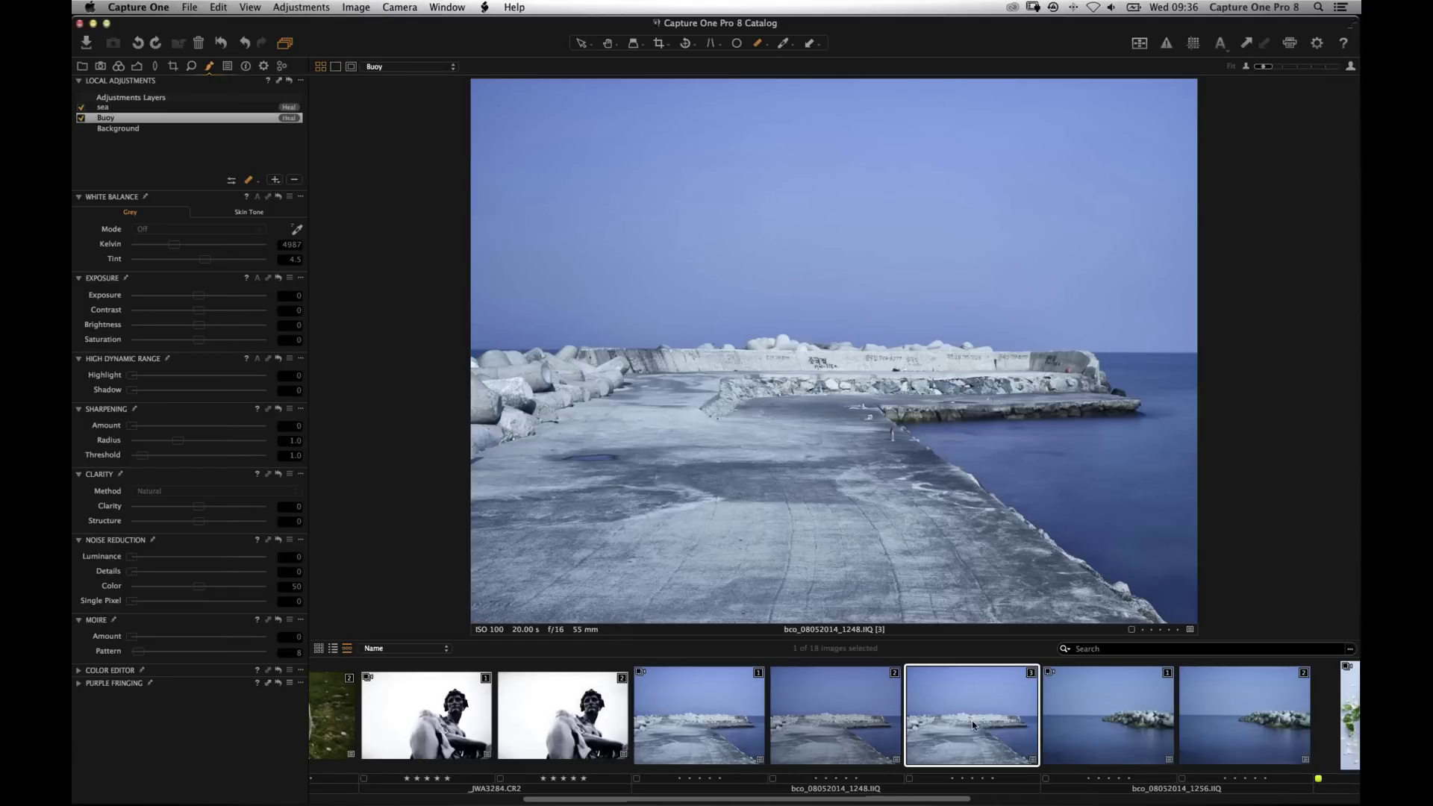
pyautogui.rightClick(966, 723)
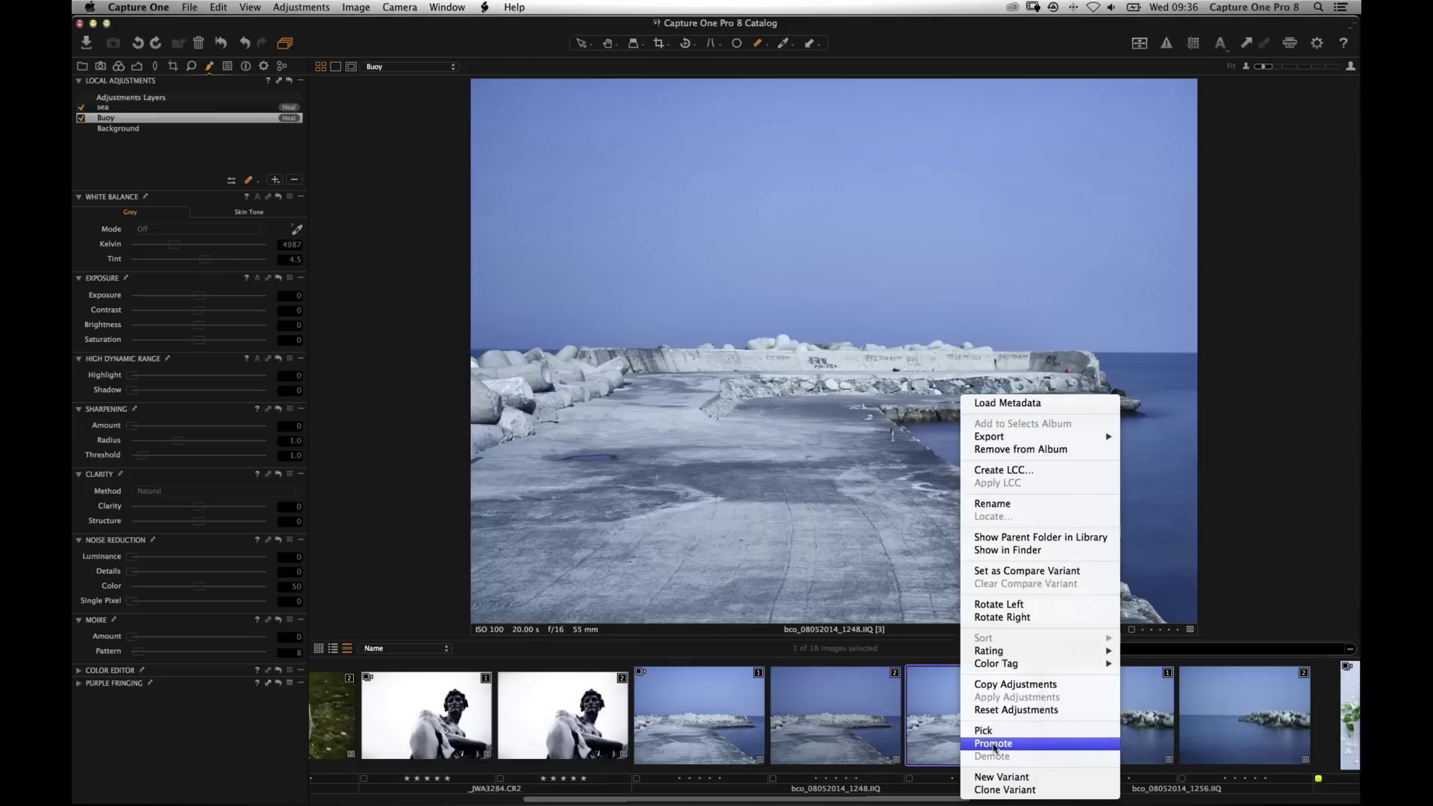
pyautogui.click(978, 744)
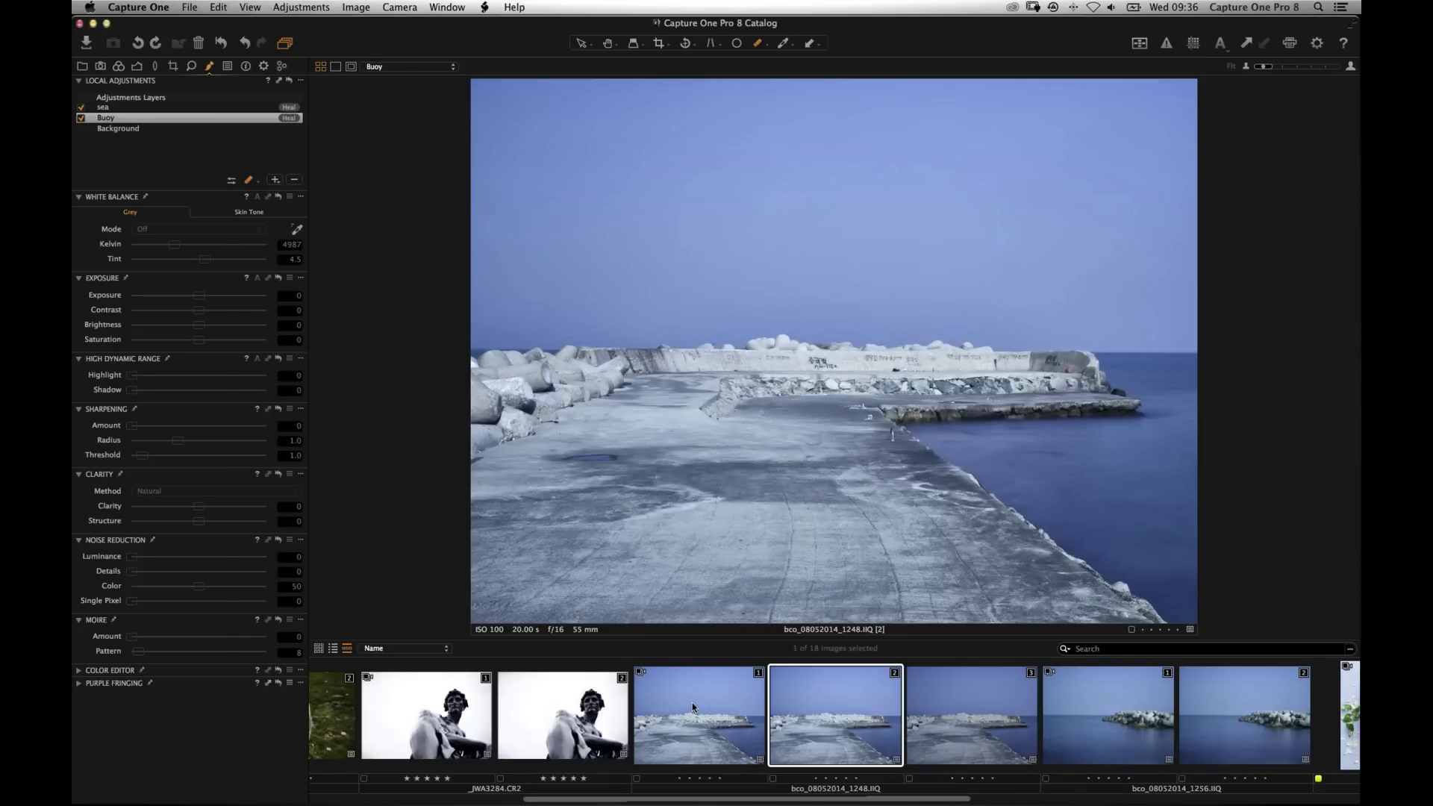
# Enable Black & White on the cloned second variant and delete its sea and Buoy heal layers.
pyautogui.click(821, 721)
pyautogui.click(118, 66)
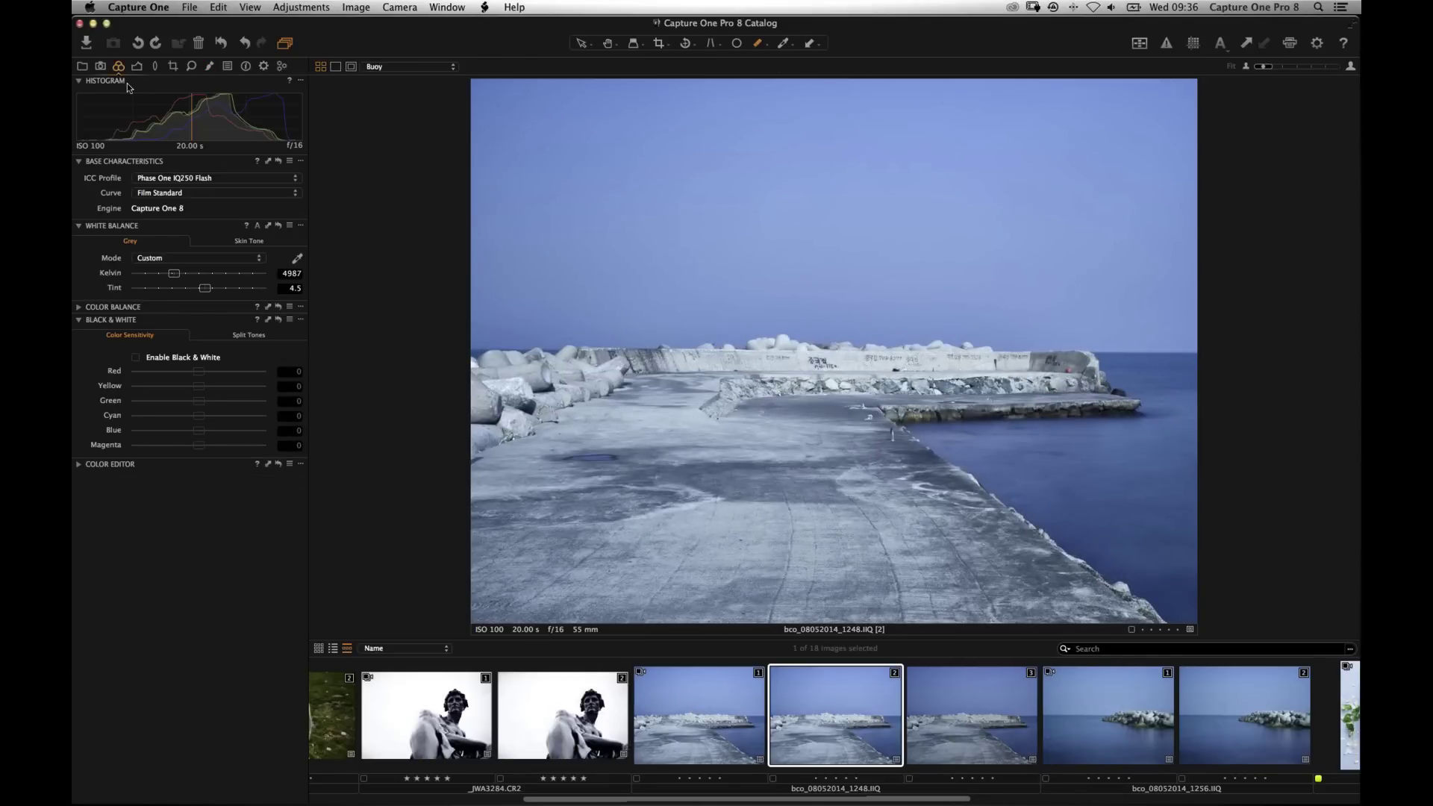
pyautogui.click(136, 359)
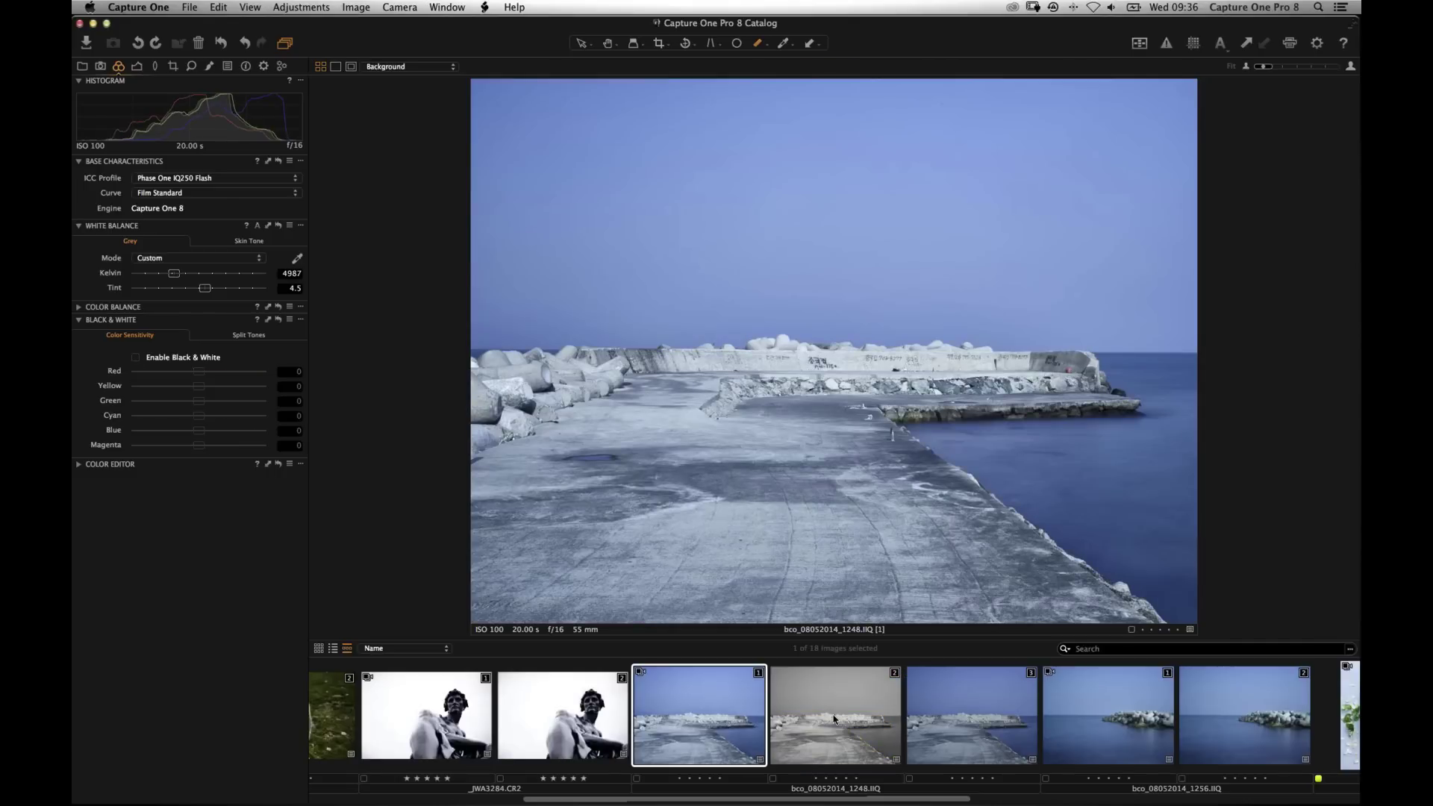
pyautogui.click(210, 66)
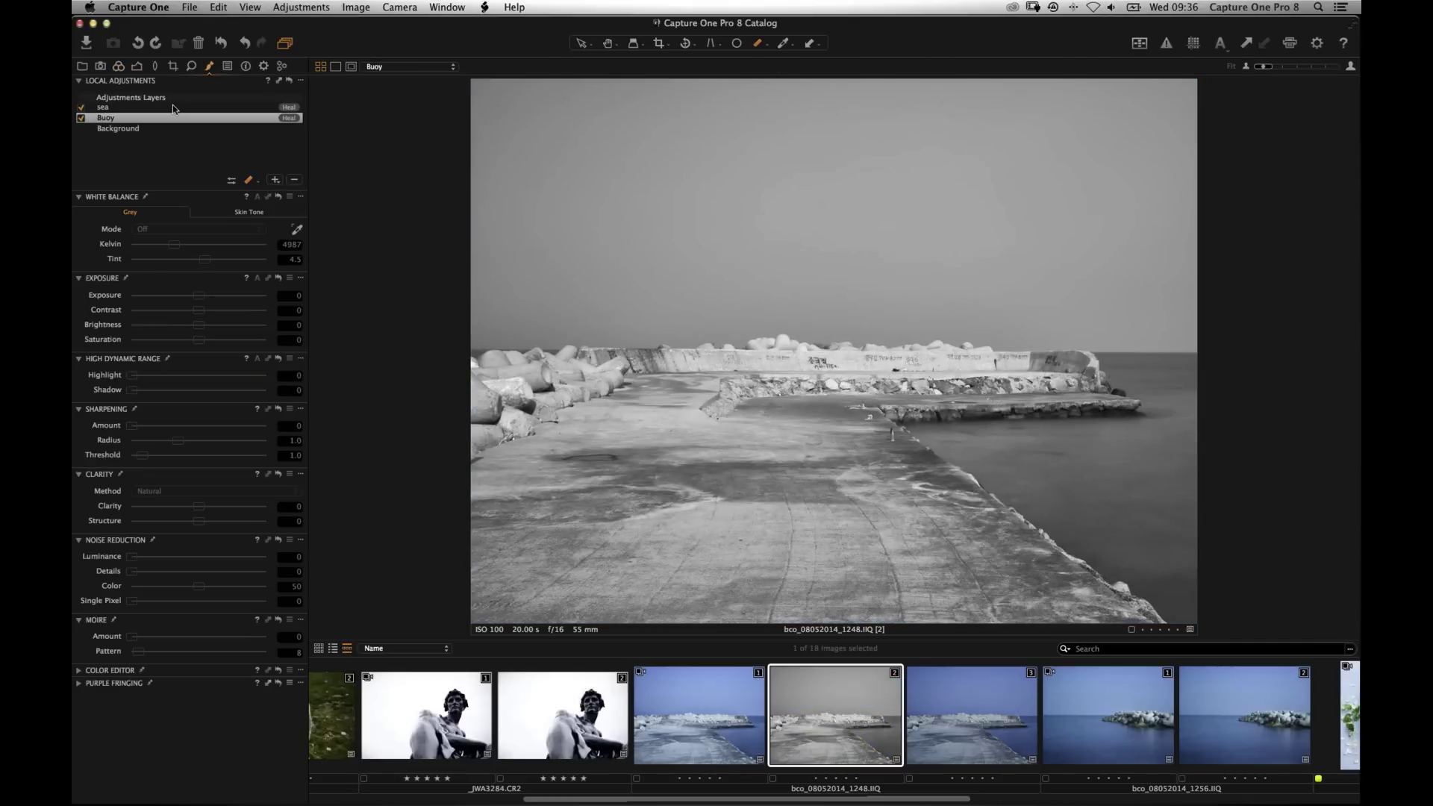
pyautogui.click(296, 182)
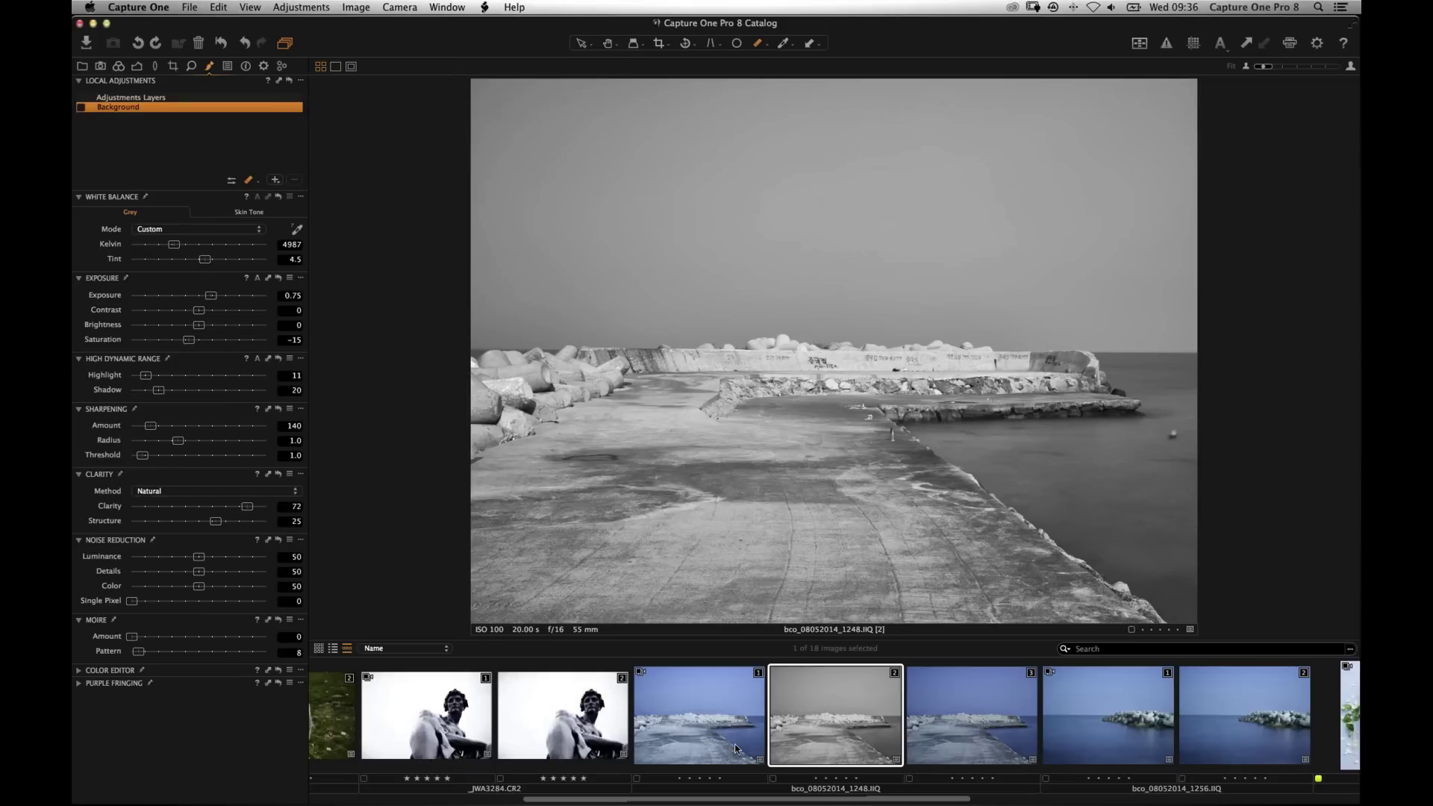
# Select the first variant together with the black-and-white one and copy and apply its Local Adjustments to it.
pyautogui.click(695, 739)
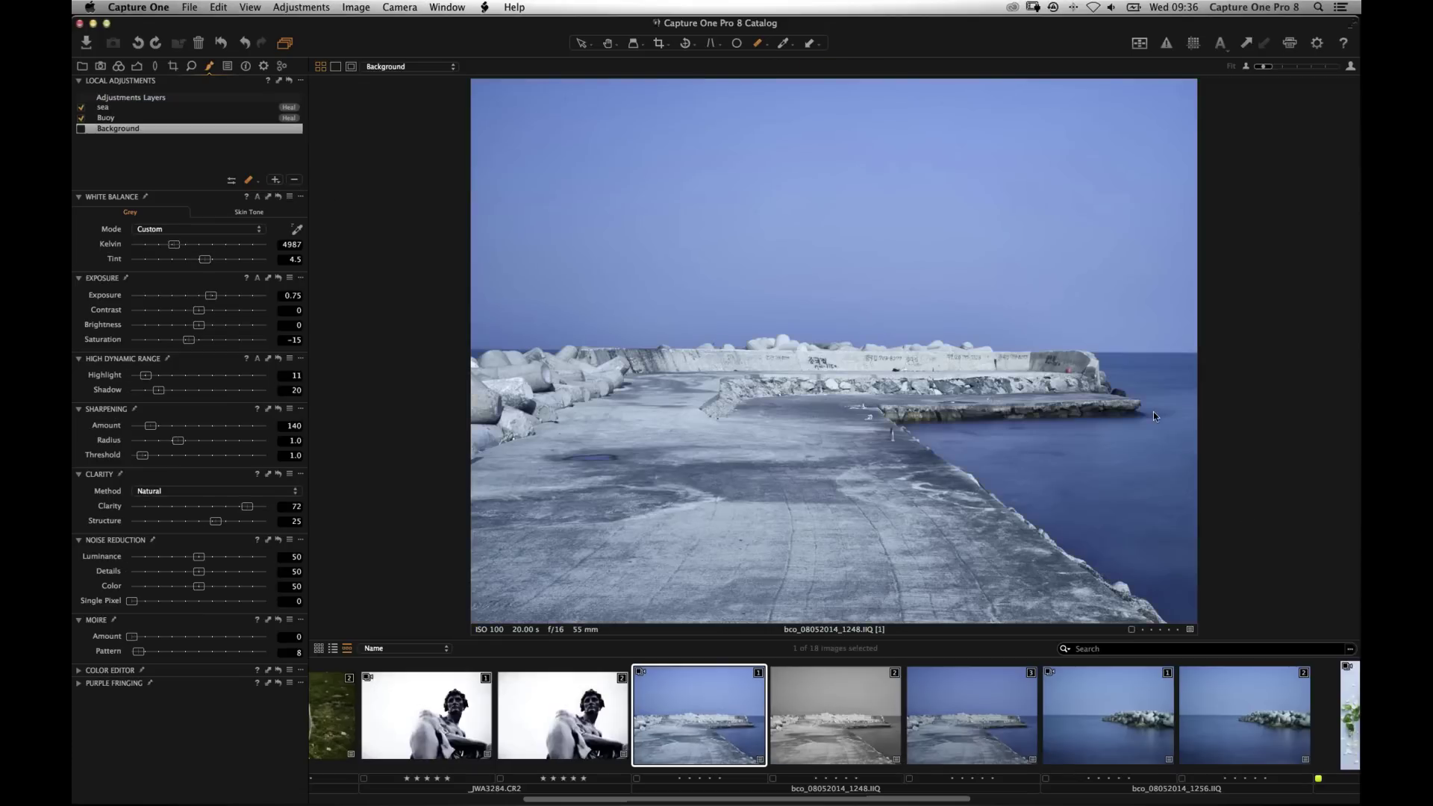
pyautogui.click(839, 700)
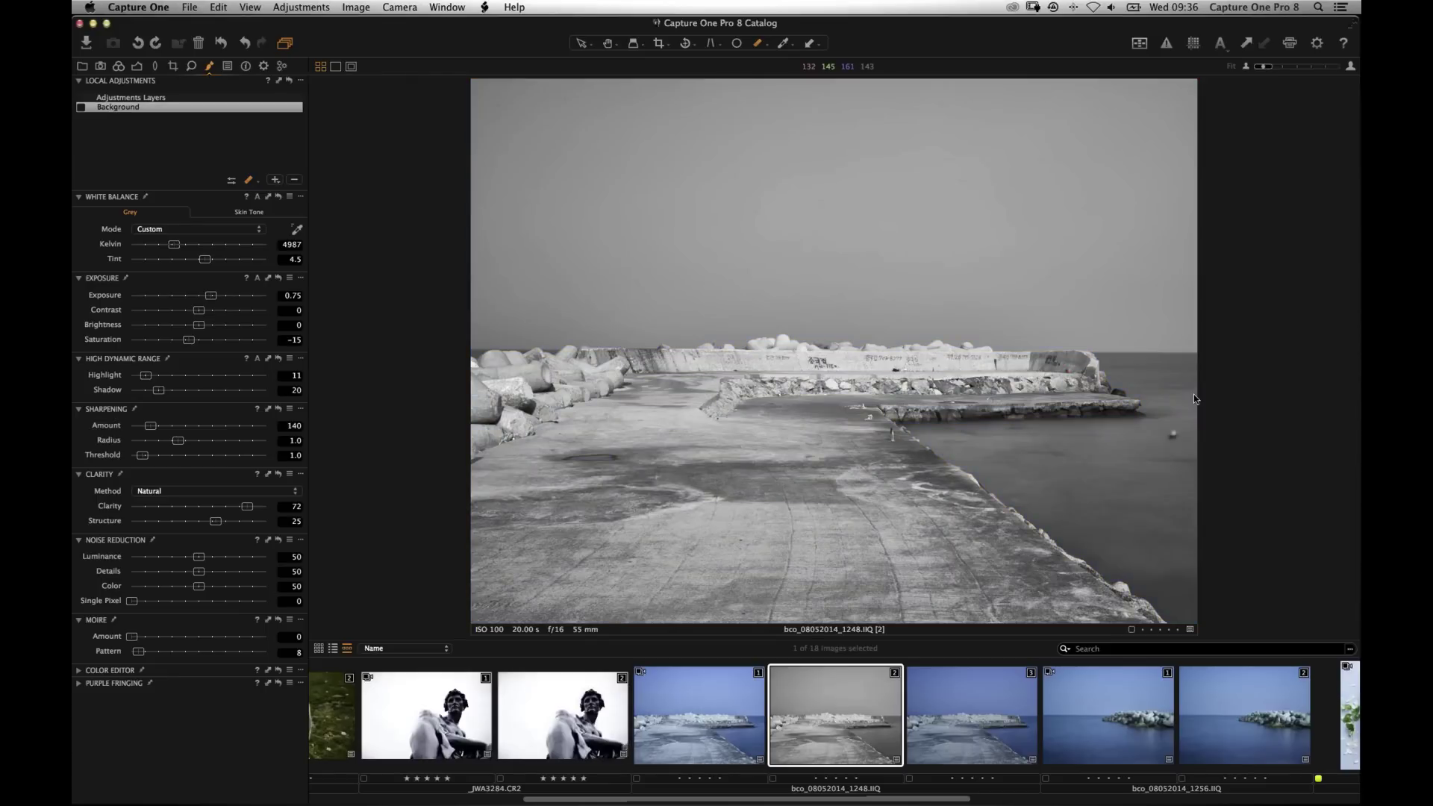
pyautogui.click(705, 694)
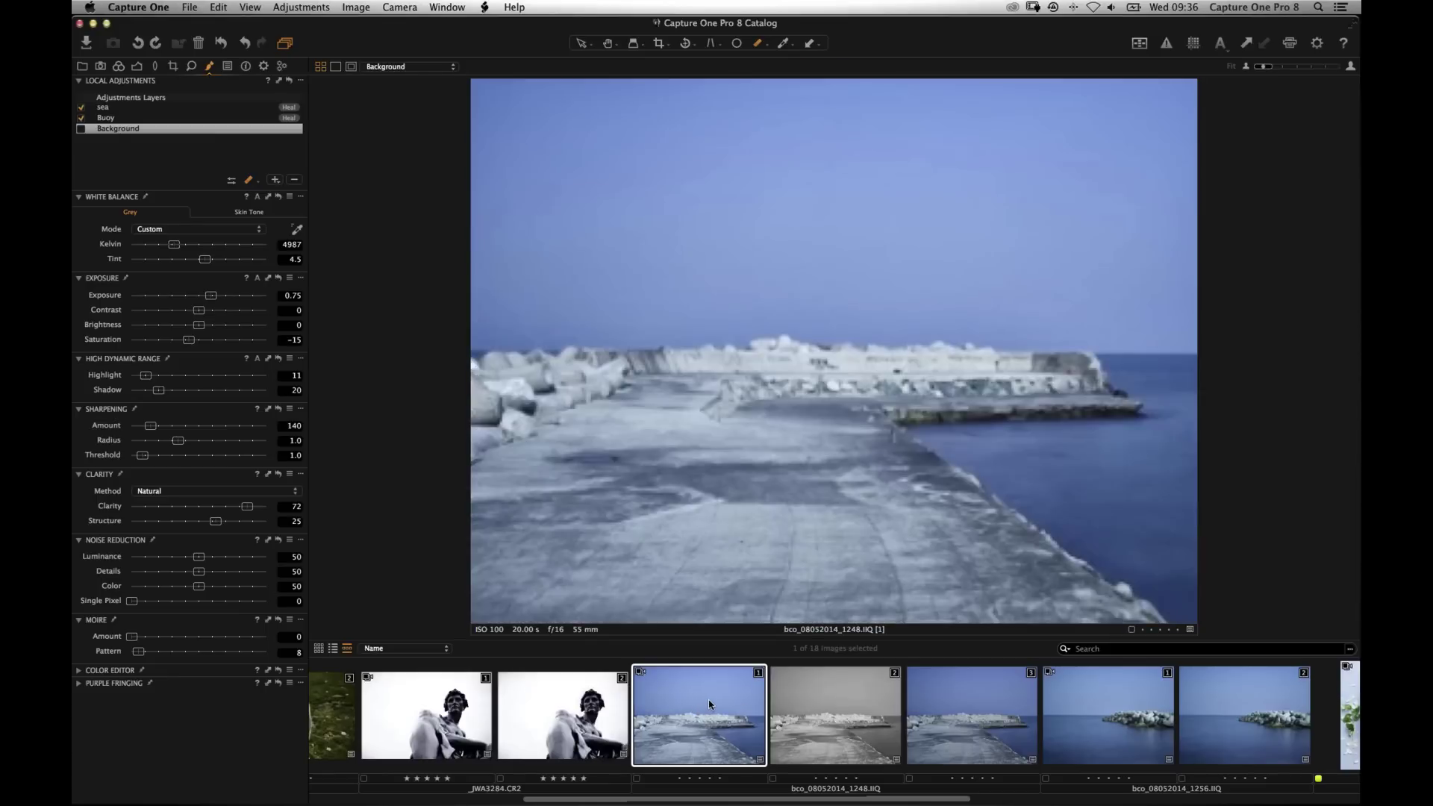
pyautogui.keyDown('super'); pyautogui.click(792, 760); pyautogui.keyUp('super')
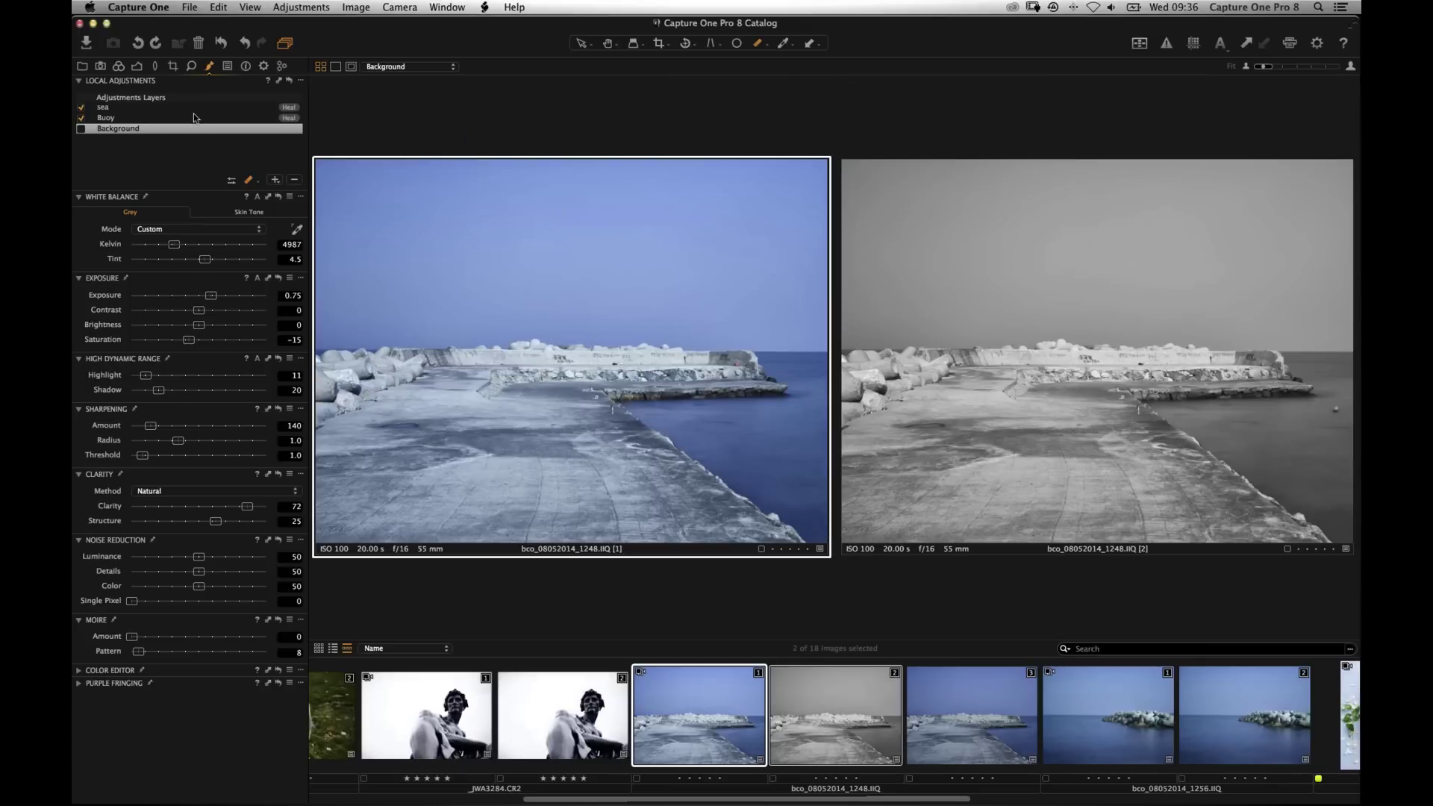
pyautogui.click(279, 82)
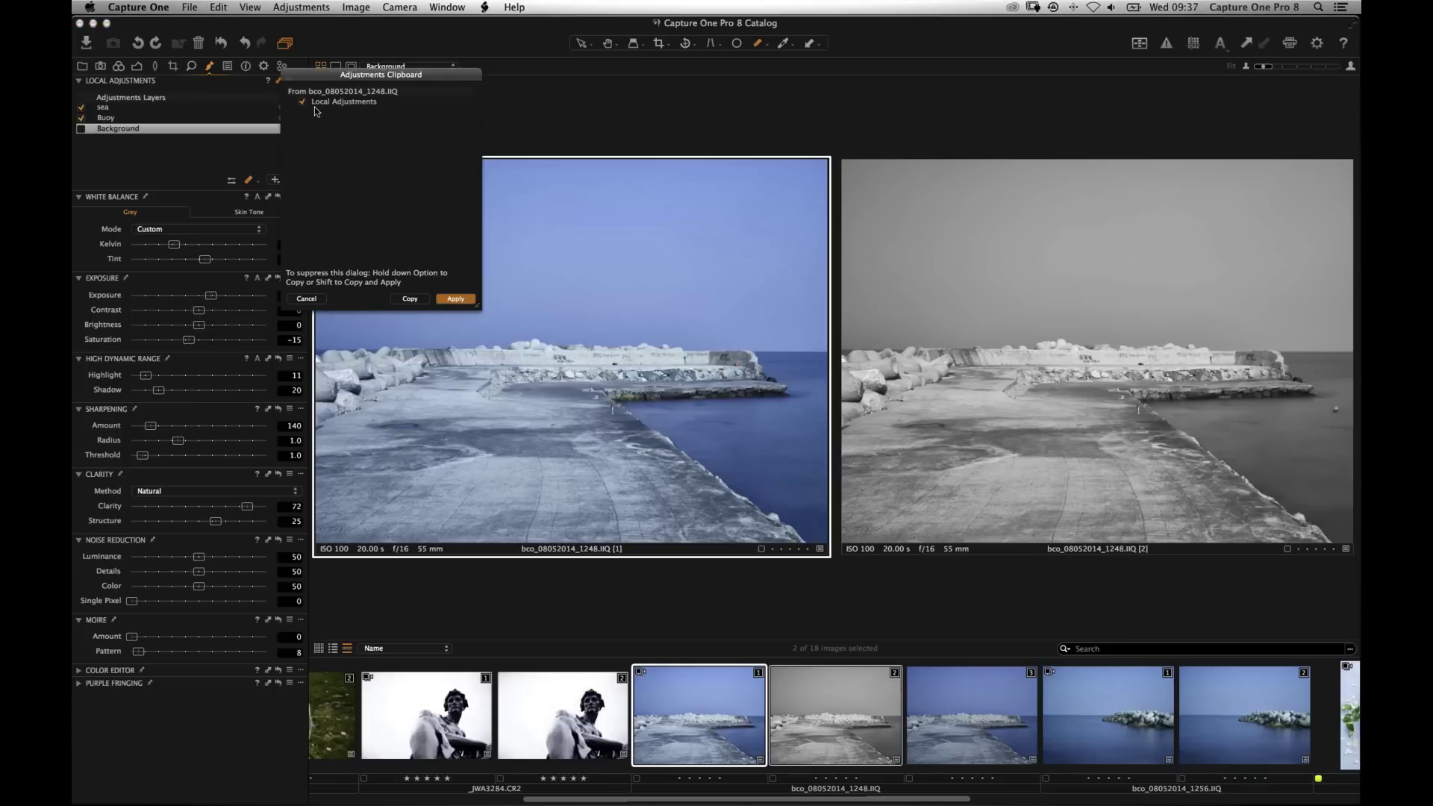
pyautogui.click(457, 299)
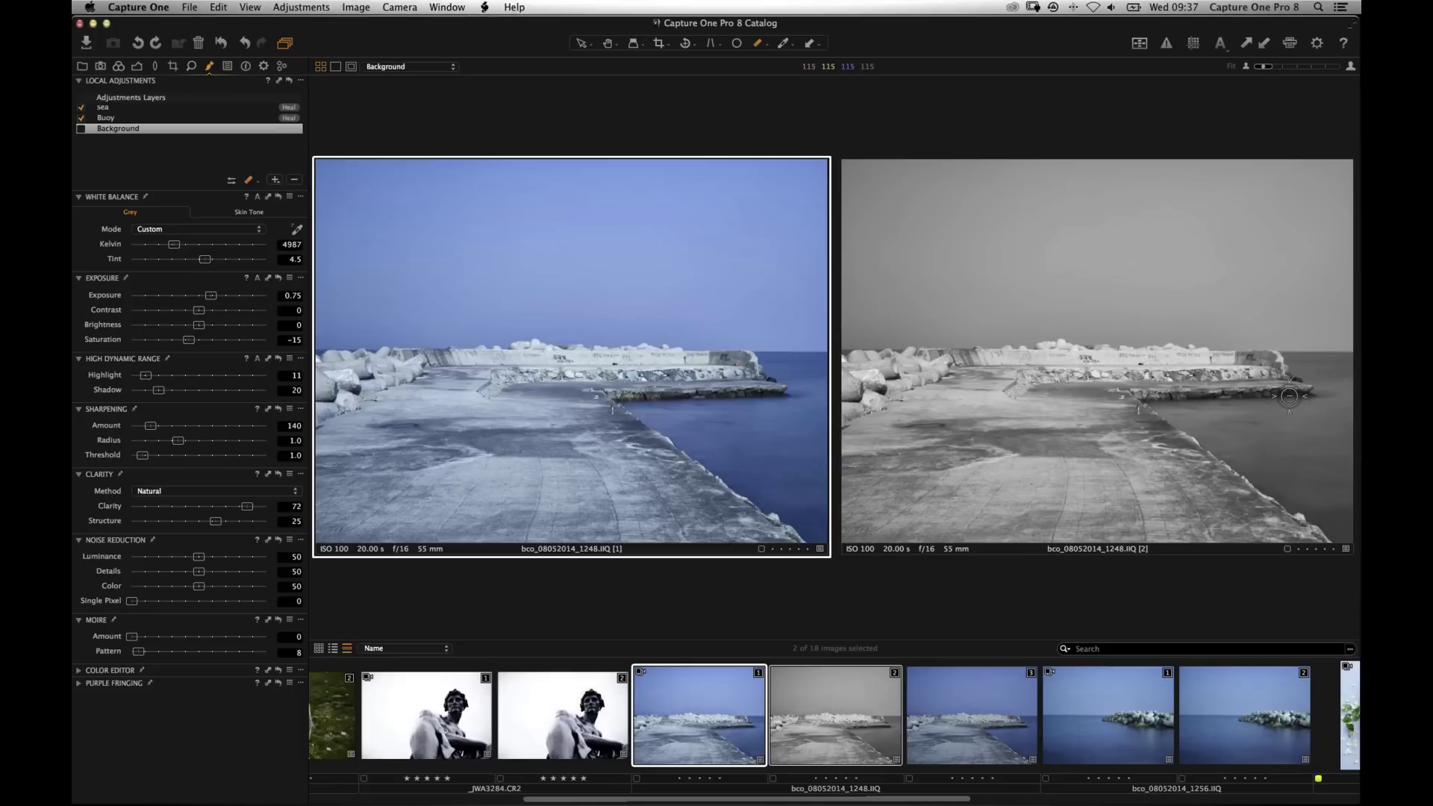
# Reset the local adjustments of the pier photo's third variant and set its saturation to -38.
pyautogui.click(957, 702)
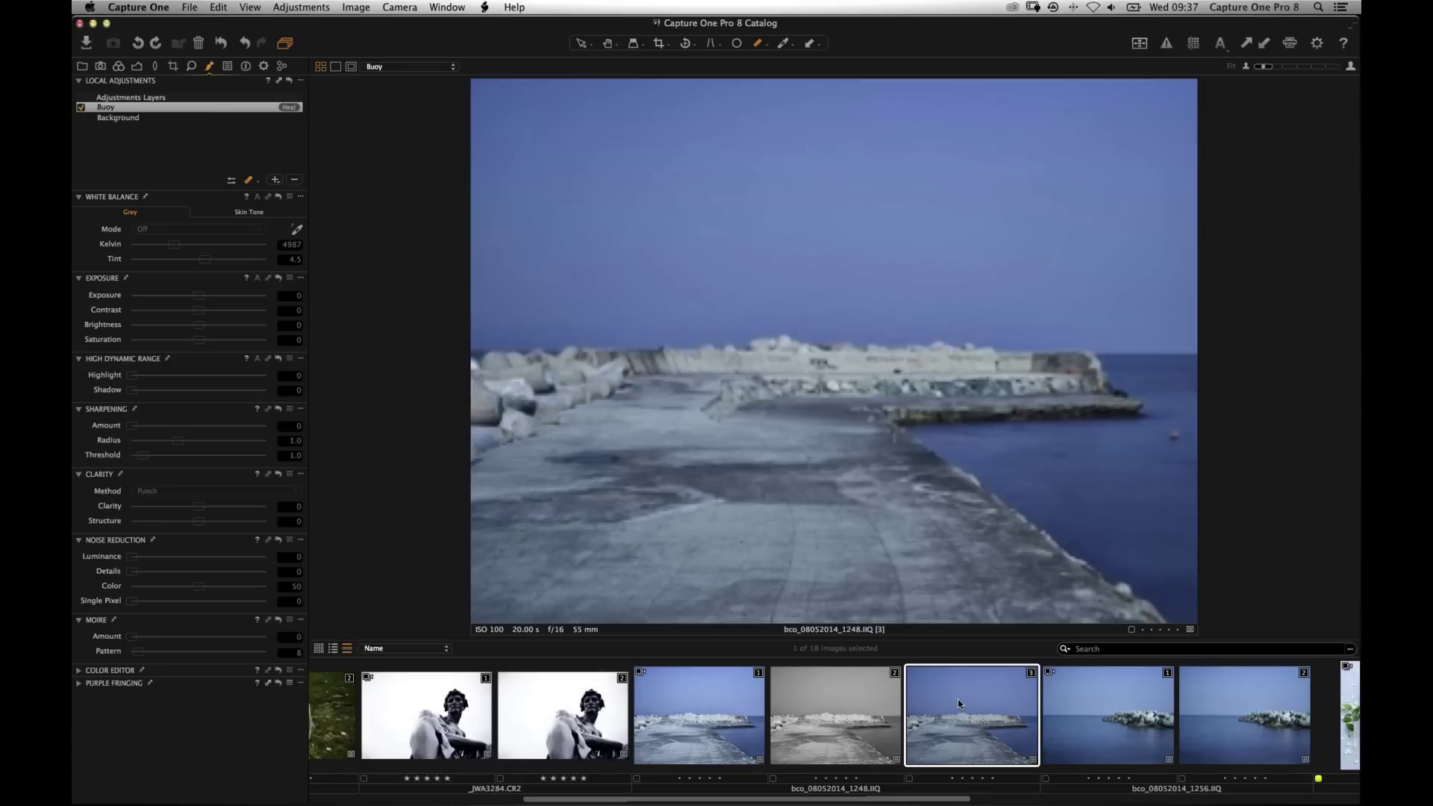
pyautogui.click(289, 80)
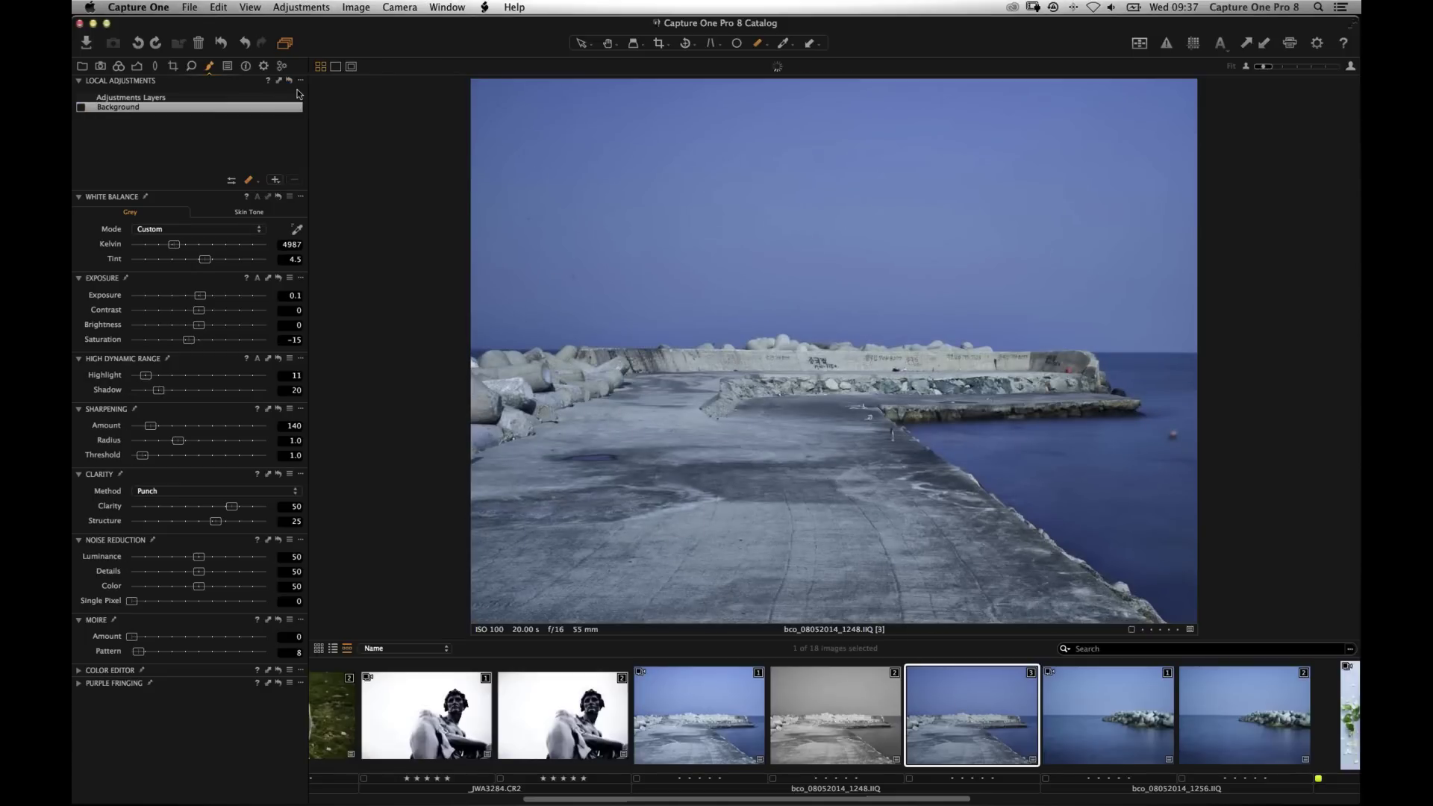
pyautogui.click(136, 66)
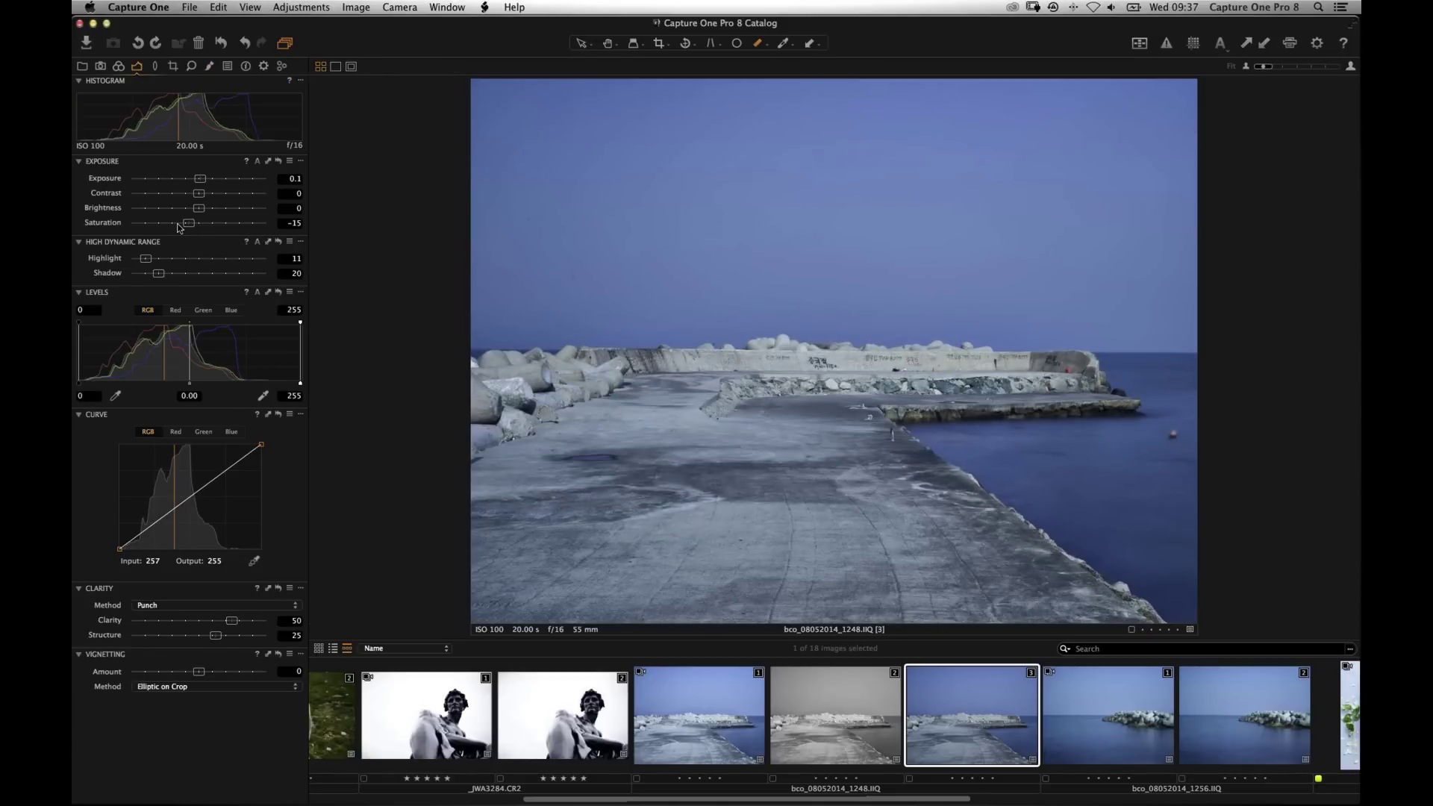
pyautogui.moveTo(177, 223); pyautogui.dragTo(172, 223)
# Set the third variant's Clarity method to Neutral with Clarity at 95, and lower its contrast.
pyautogui.click(233, 606)
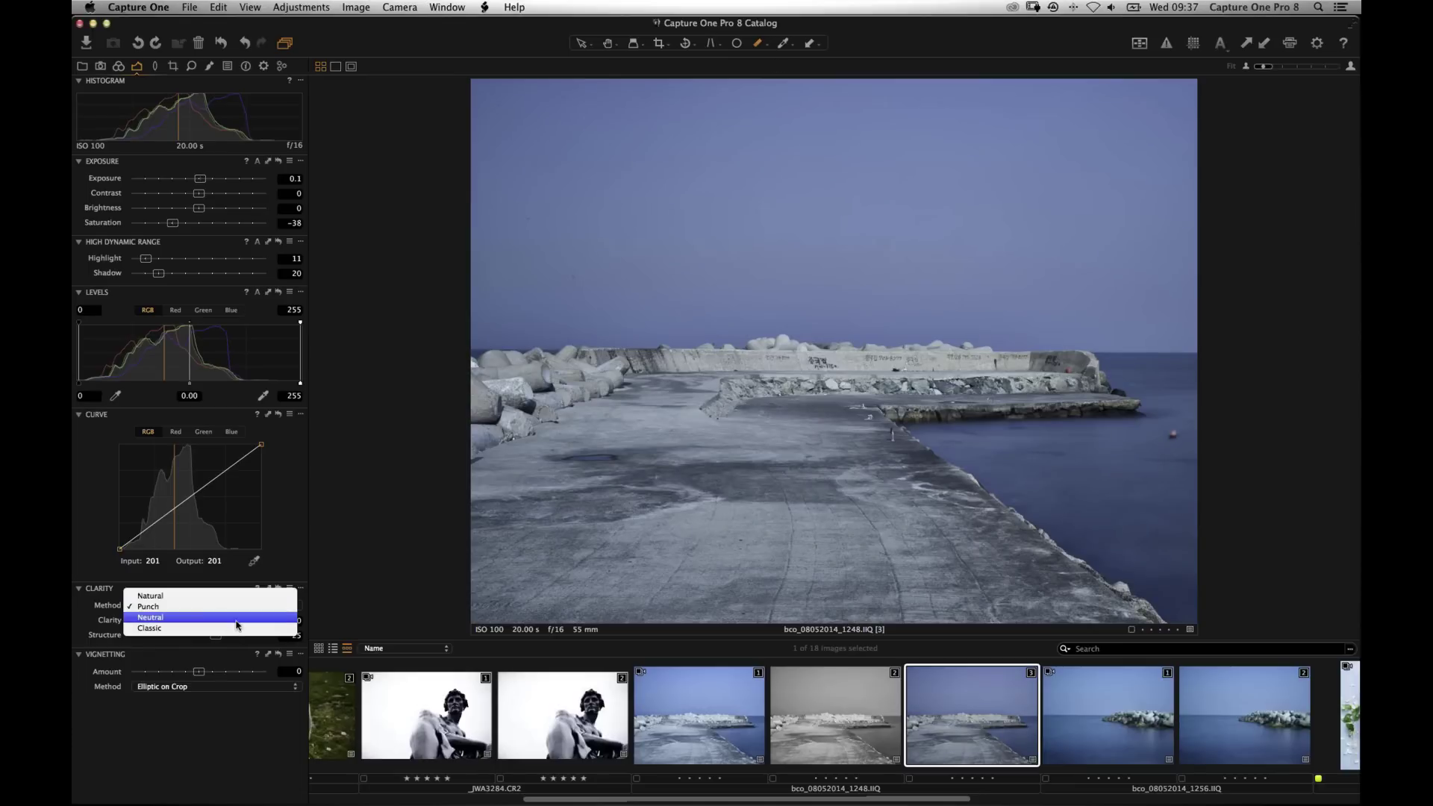
pyautogui.click(252, 623)
pyautogui.moveTo(251, 623); pyautogui.dragTo(259, 624)
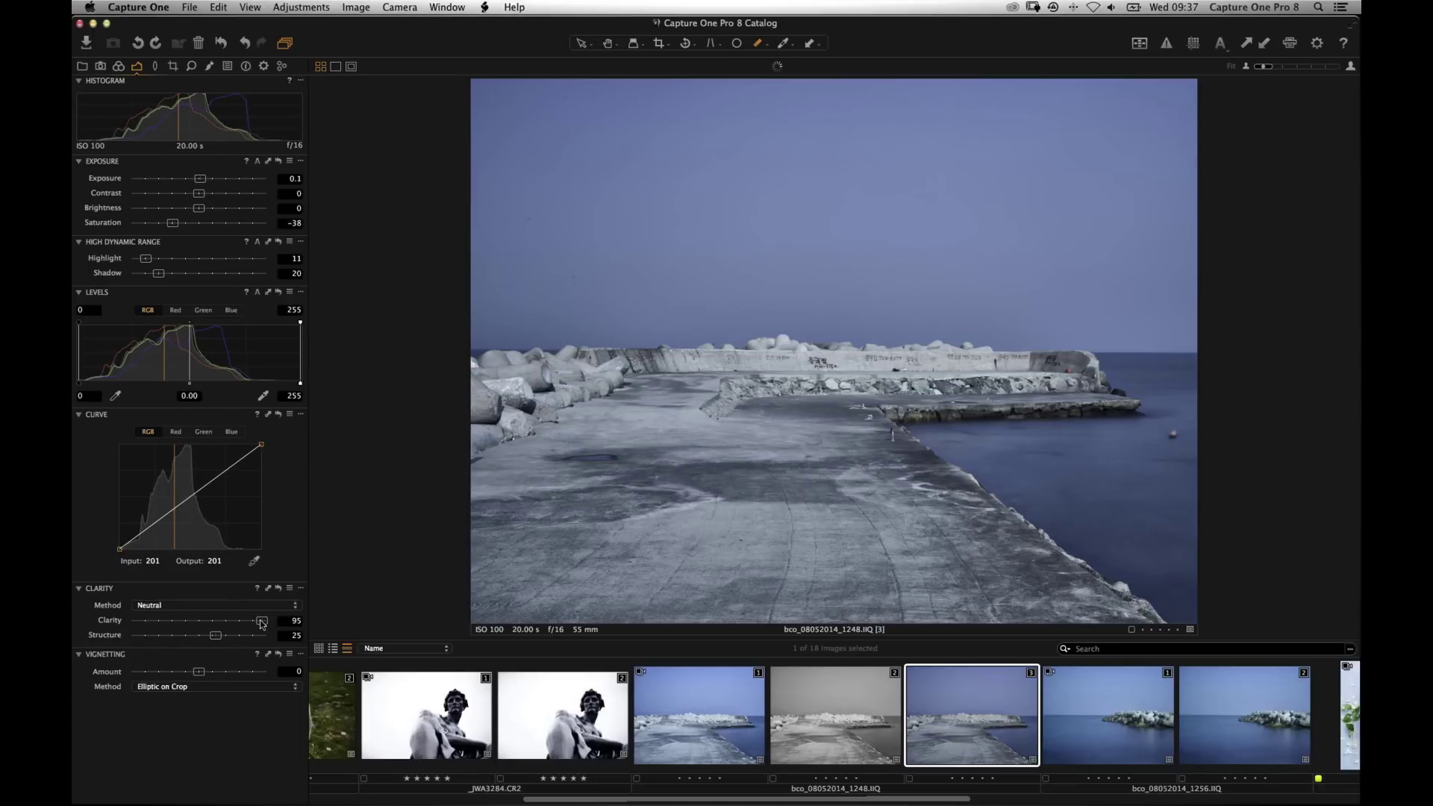
pyautogui.moveTo(200, 194); pyautogui.dragTo(183, 194)
# Copy and apply the first variant's Local Adjustments to the third variant, and open the third variant on its own.
pyautogui.click(693, 728)
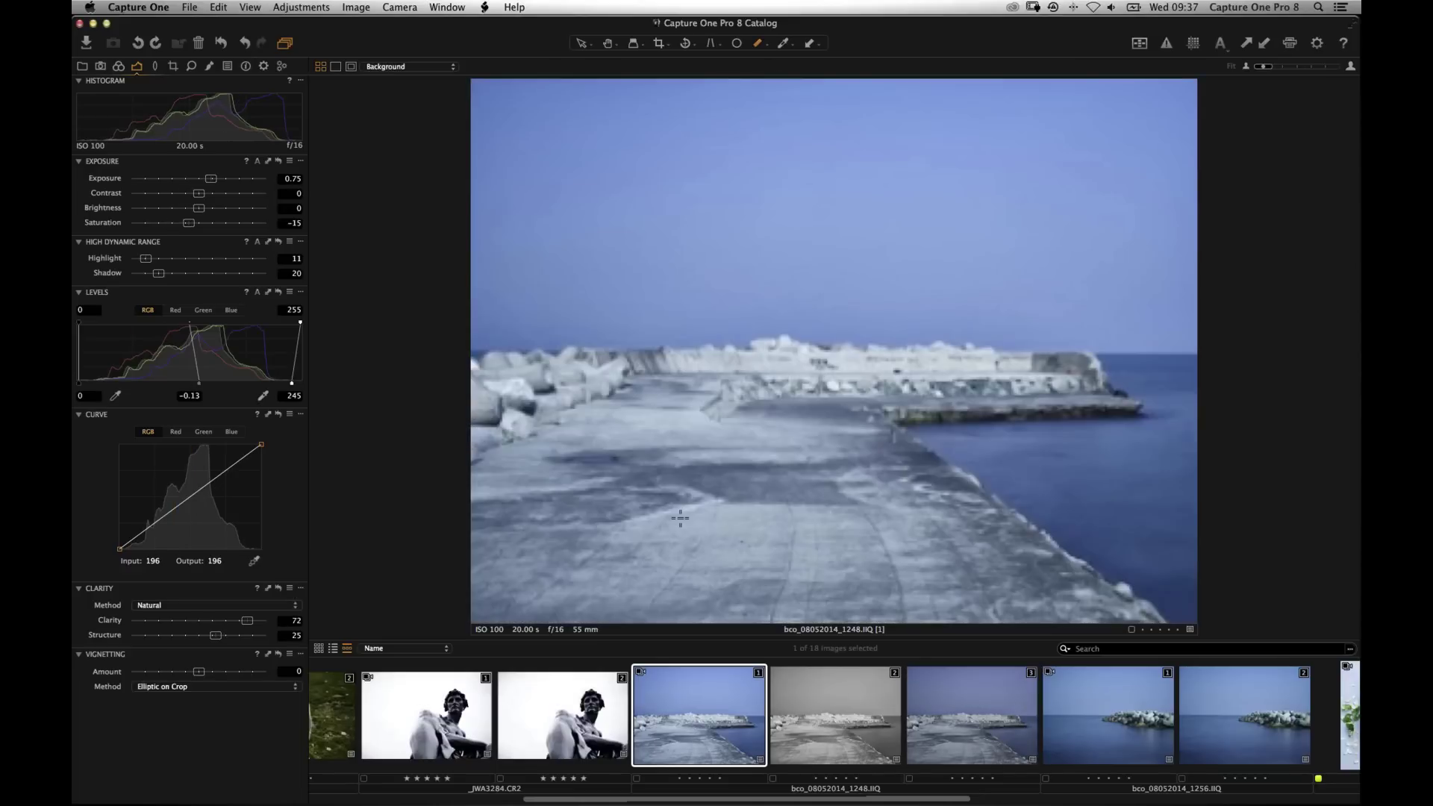
pyautogui.click(213, 66)
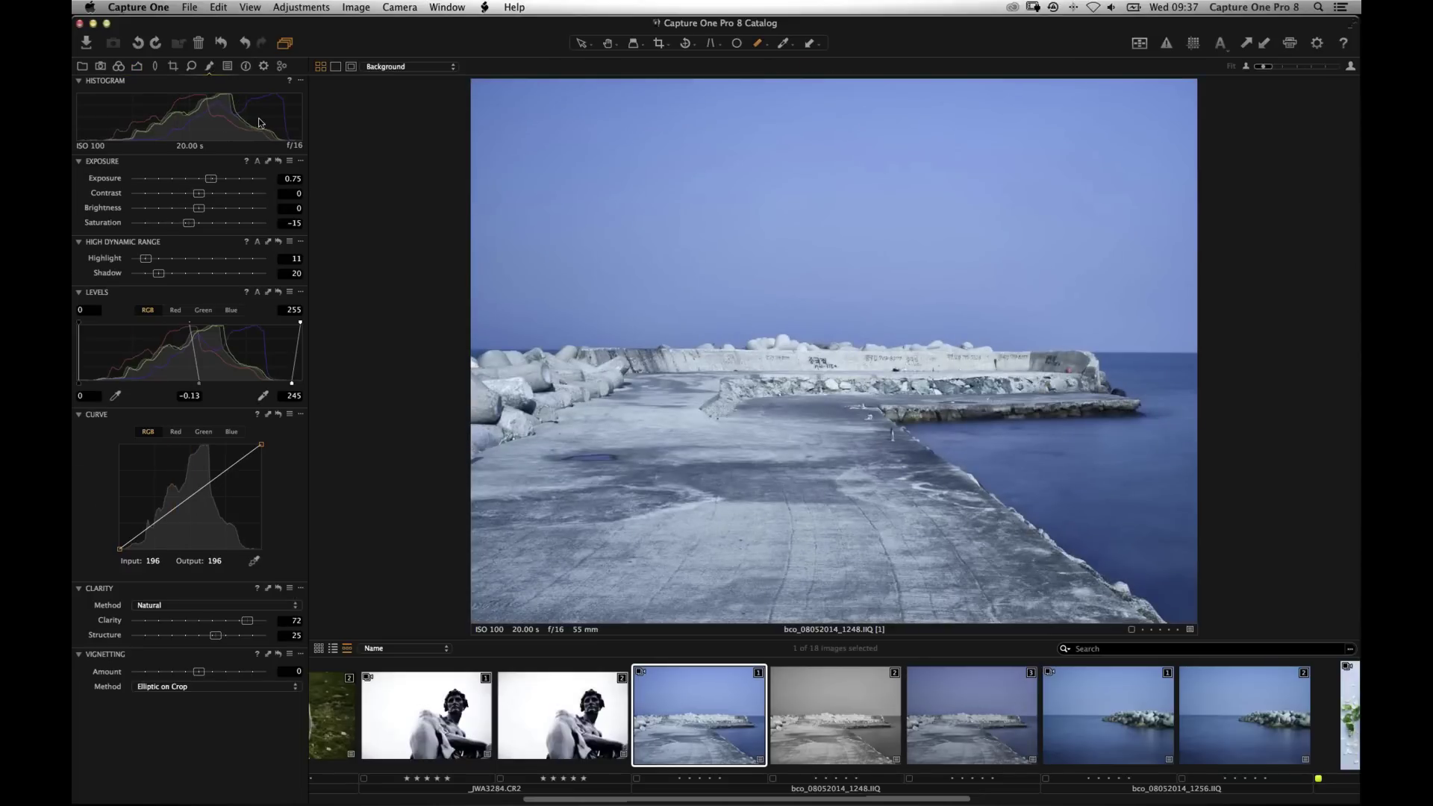
pyautogui.keyDown('super'); pyautogui.click(992, 728); pyautogui.keyUp('super')
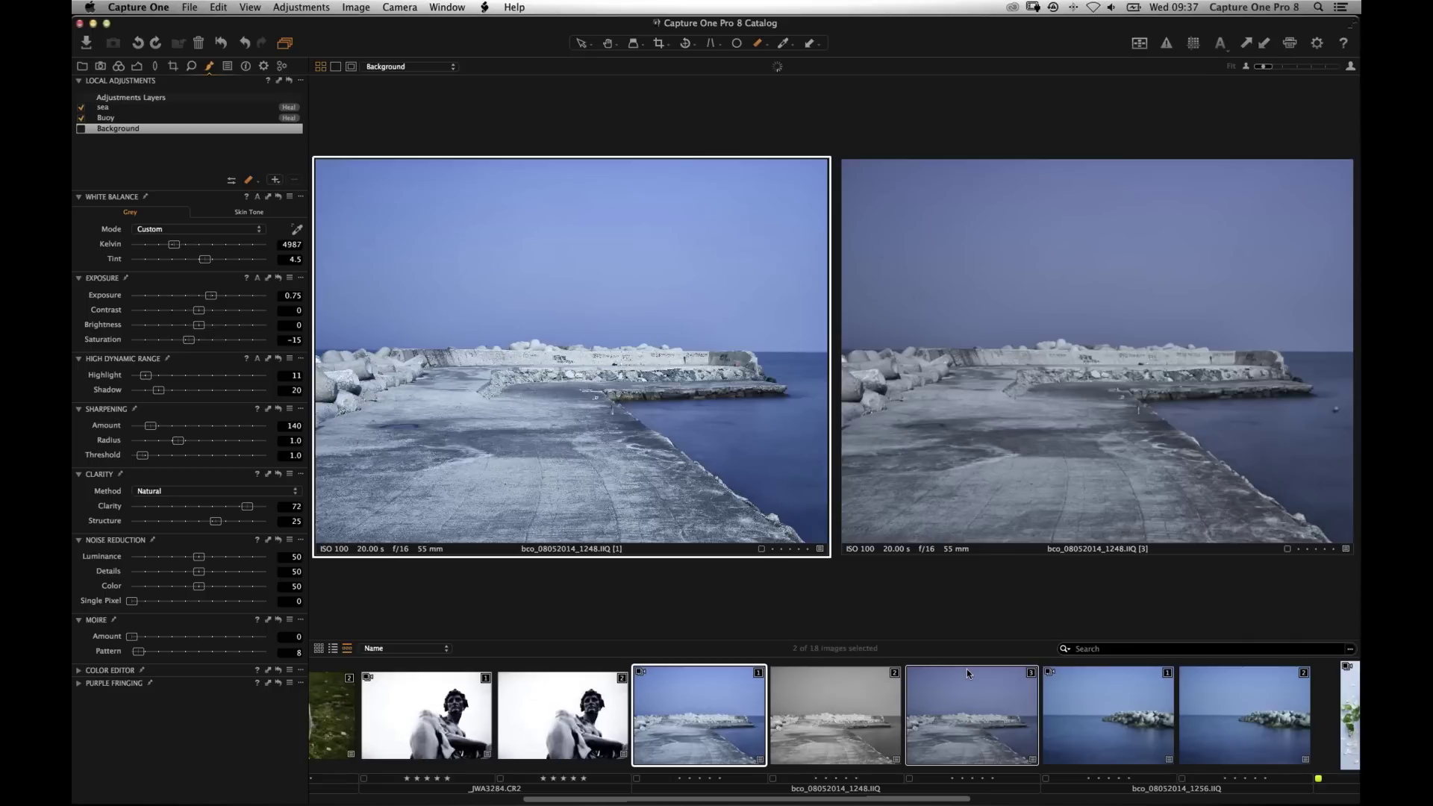
pyautogui.click(281, 82)
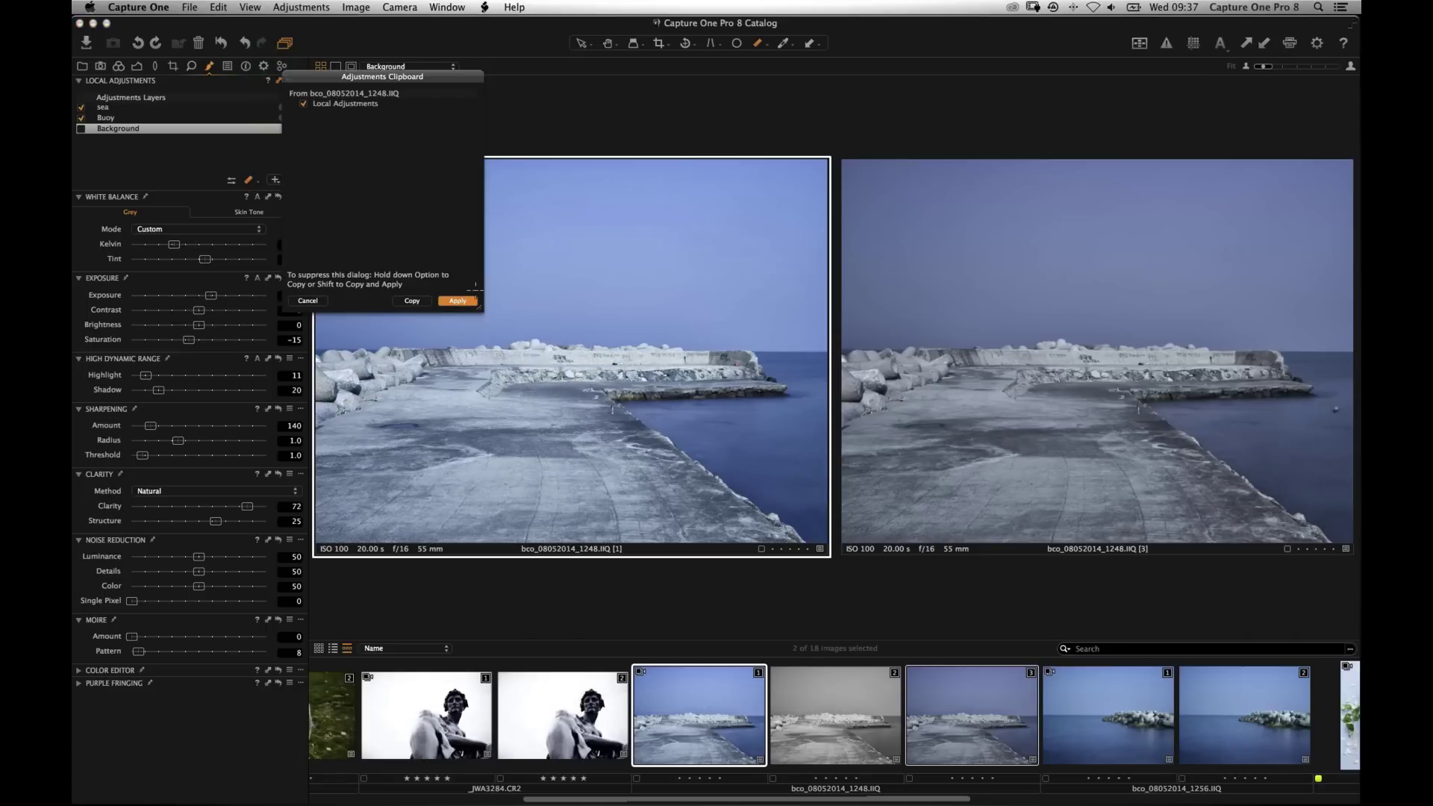
pyautogui.click(458, 300)
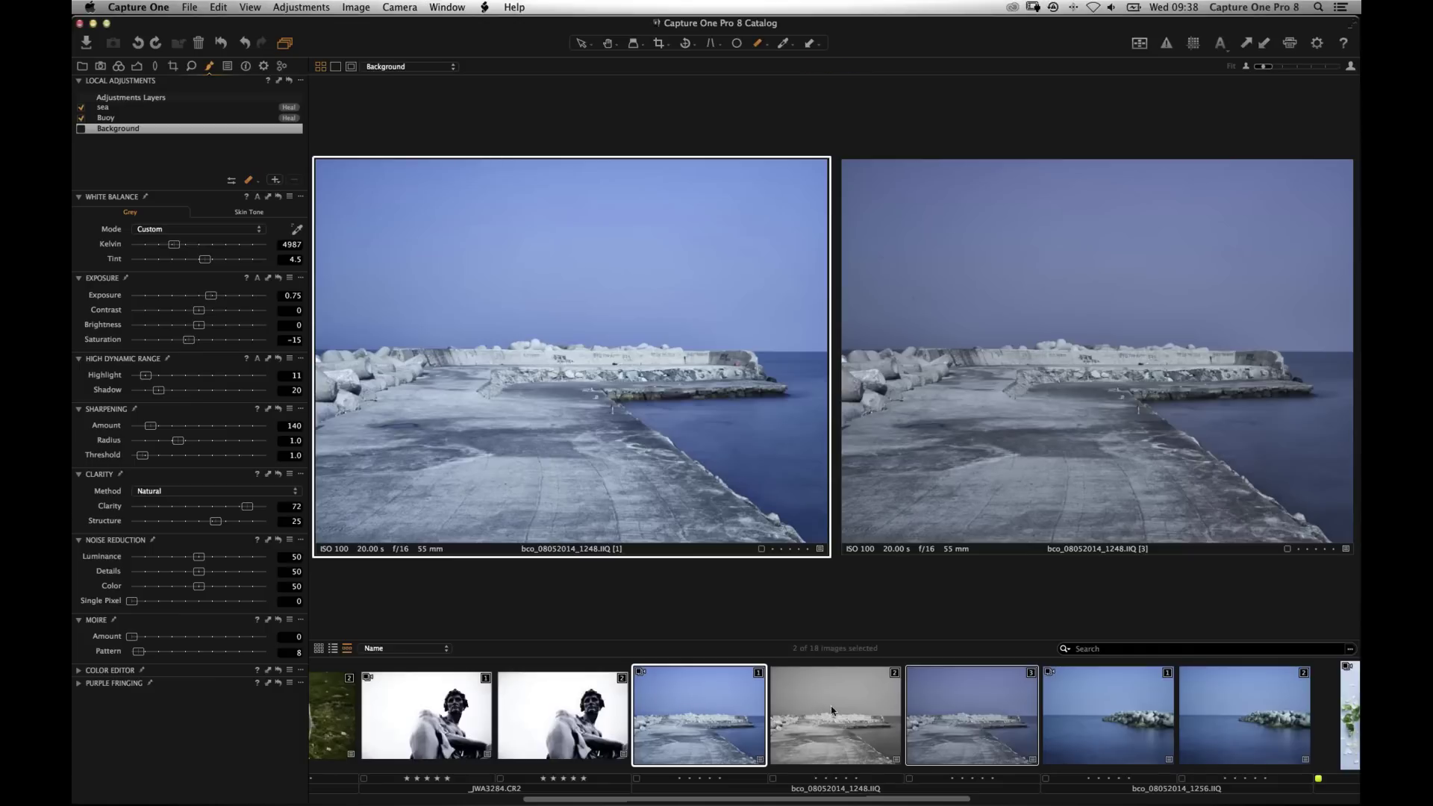
pyautogui.click(938, 708)
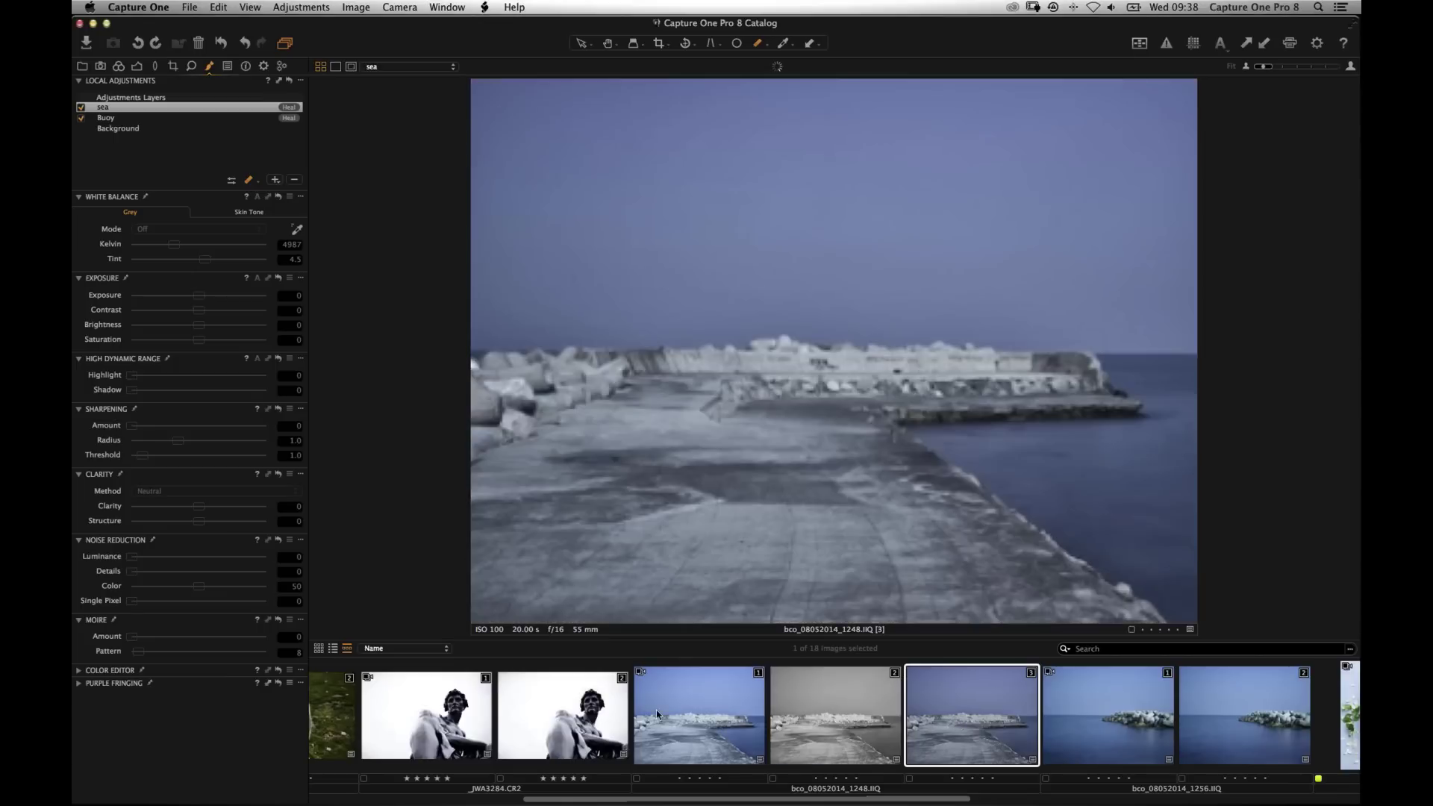
# Compare the three pier photo variants side by side, and switch the first variant's Buoy heal layer off and on.
pyautogui.click(656, 710)
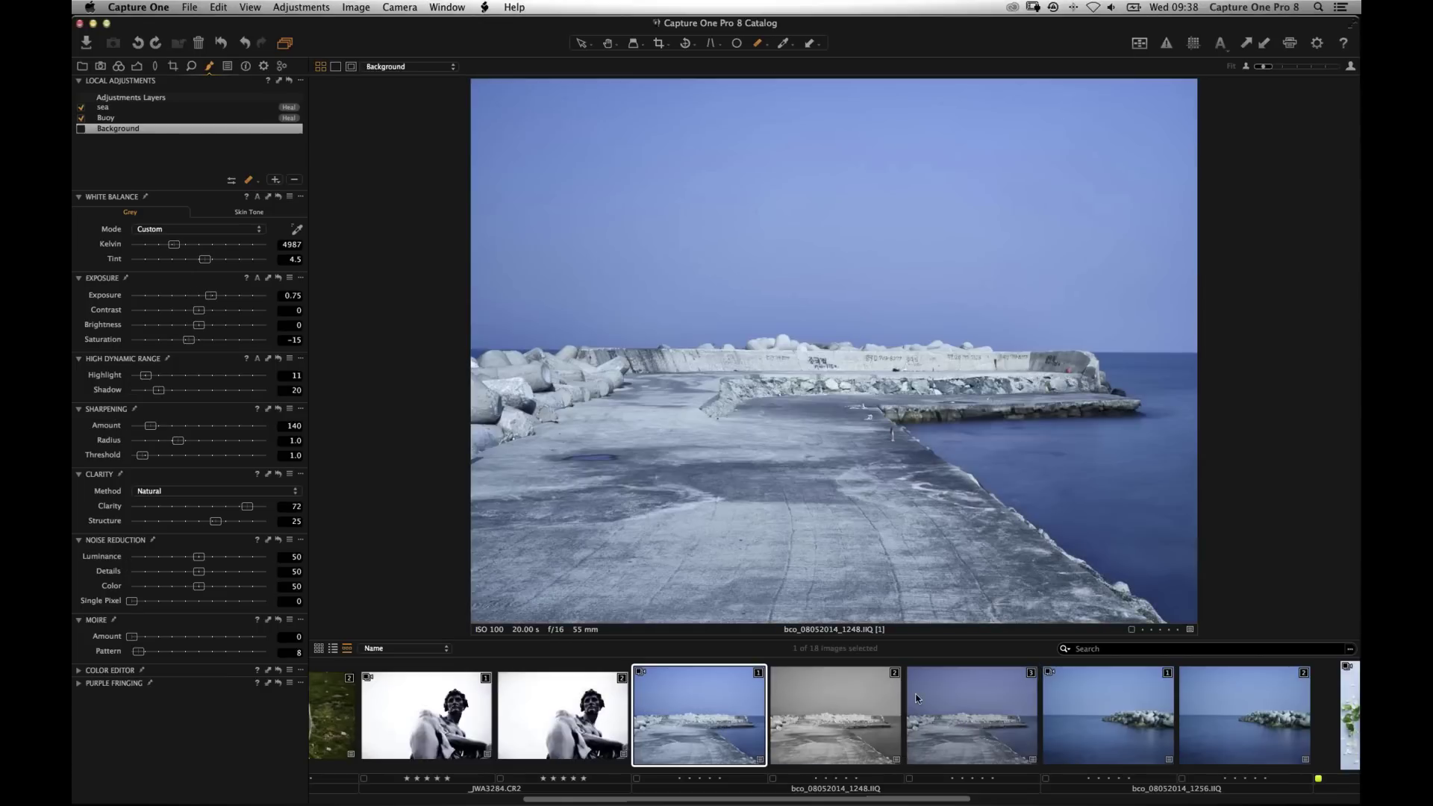
pyautogui.hotkey('shift', 'Right')
pyautogui.hotkey('shift', 'Right')
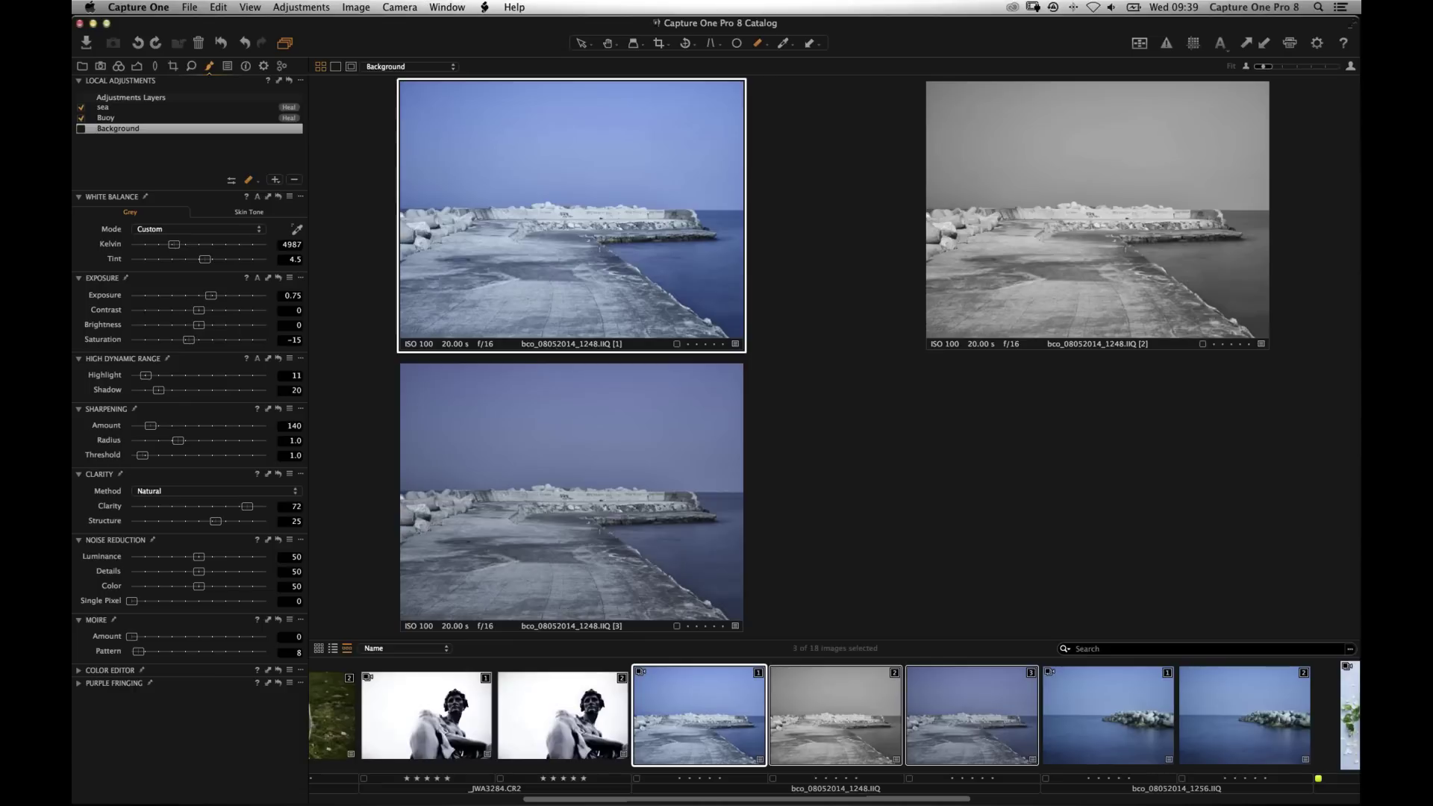
pyautogui.click(708, 733)
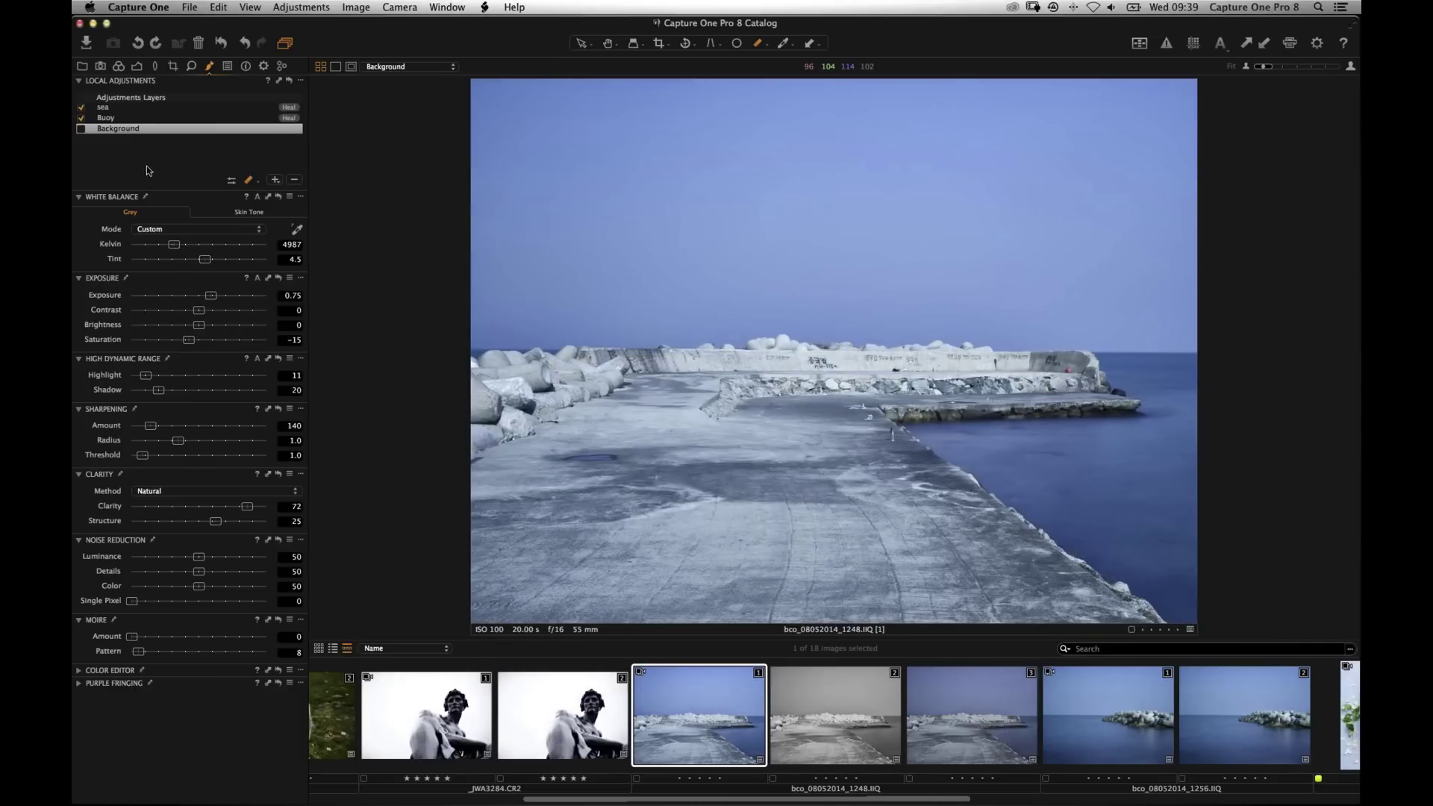
pyautogui.click(82, 119)
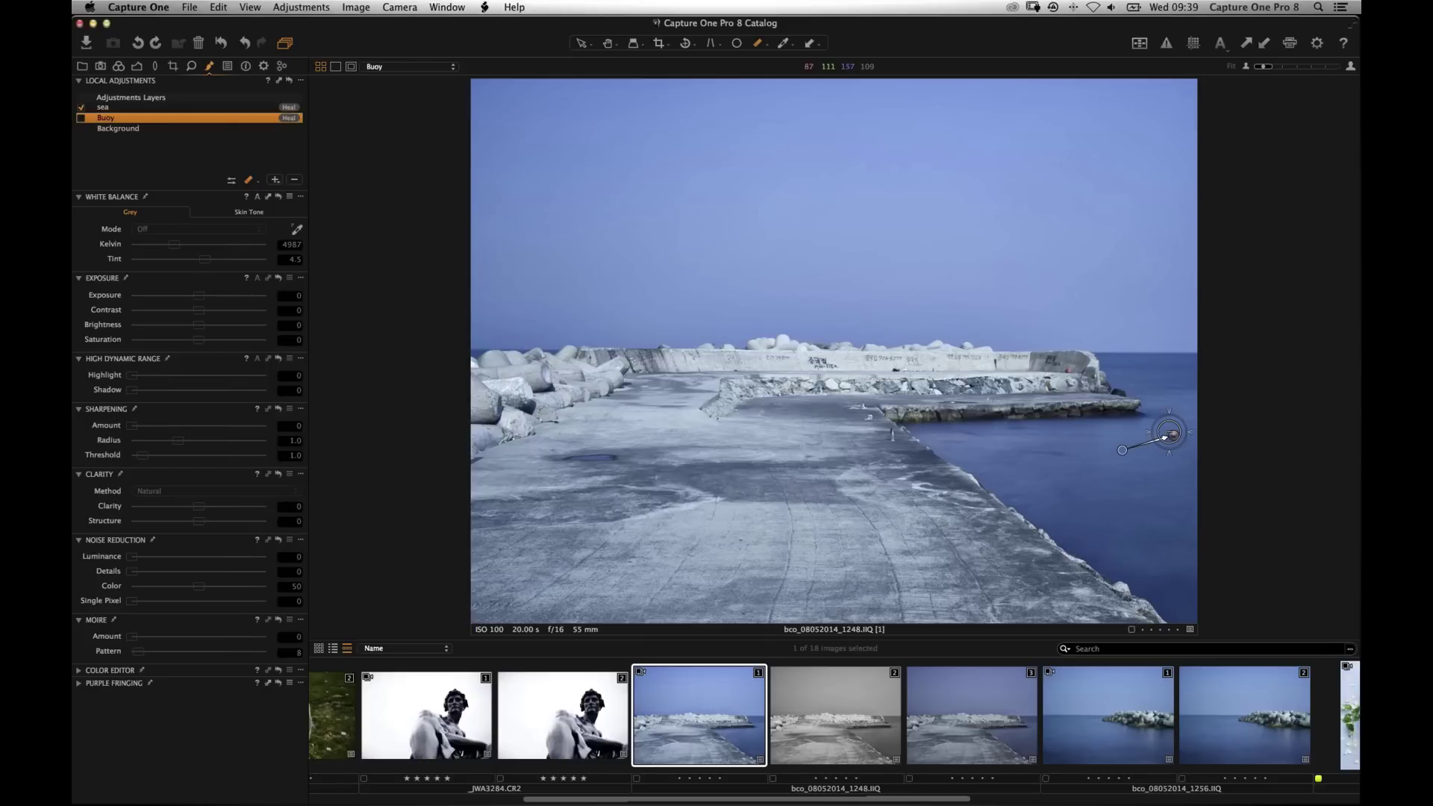
pyautogui.click(80, 118)
# In the first statue variant, toggle the Flag heal layer and switch off Layer 3.
pyautogui.click(453, 735)
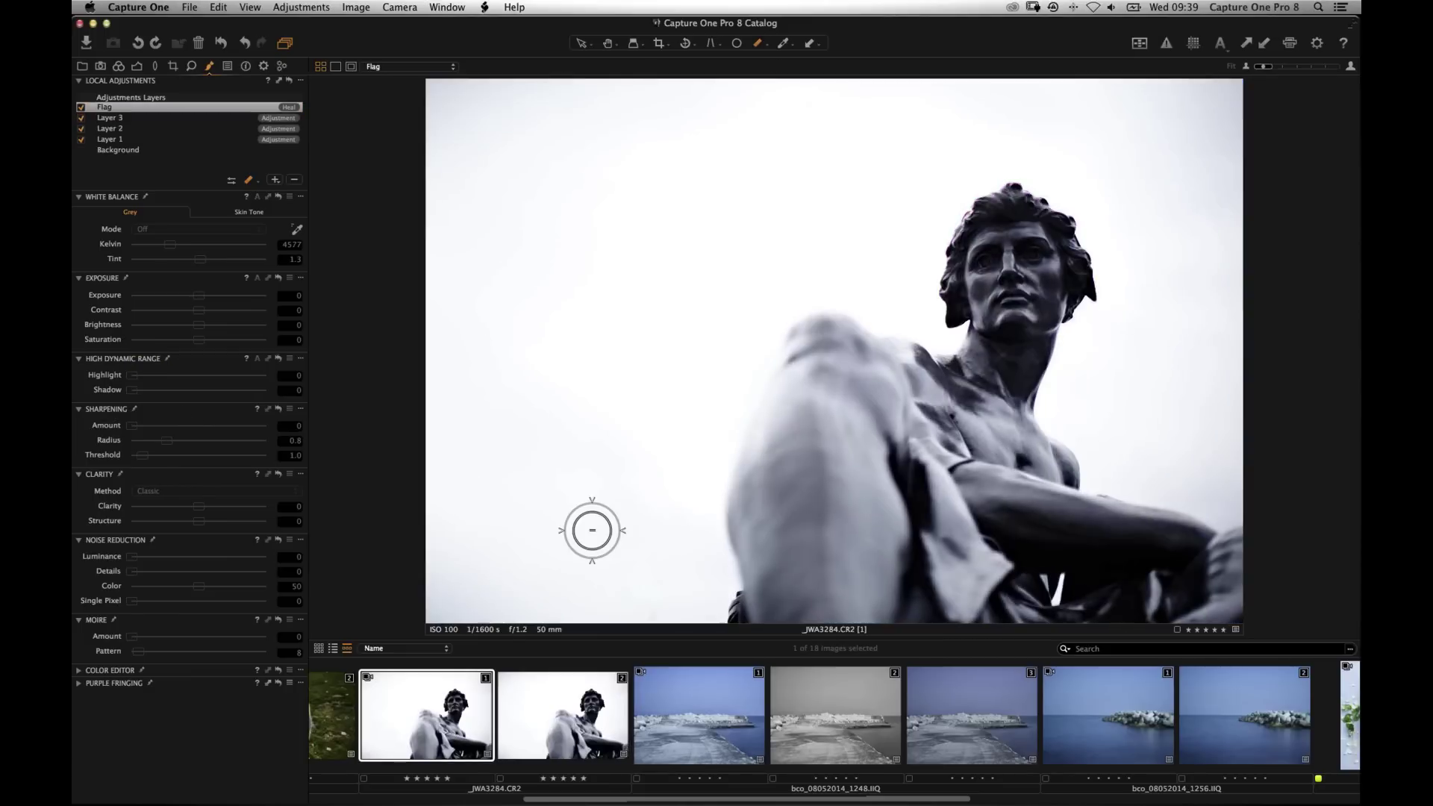
pyautogui.click(81, 108)
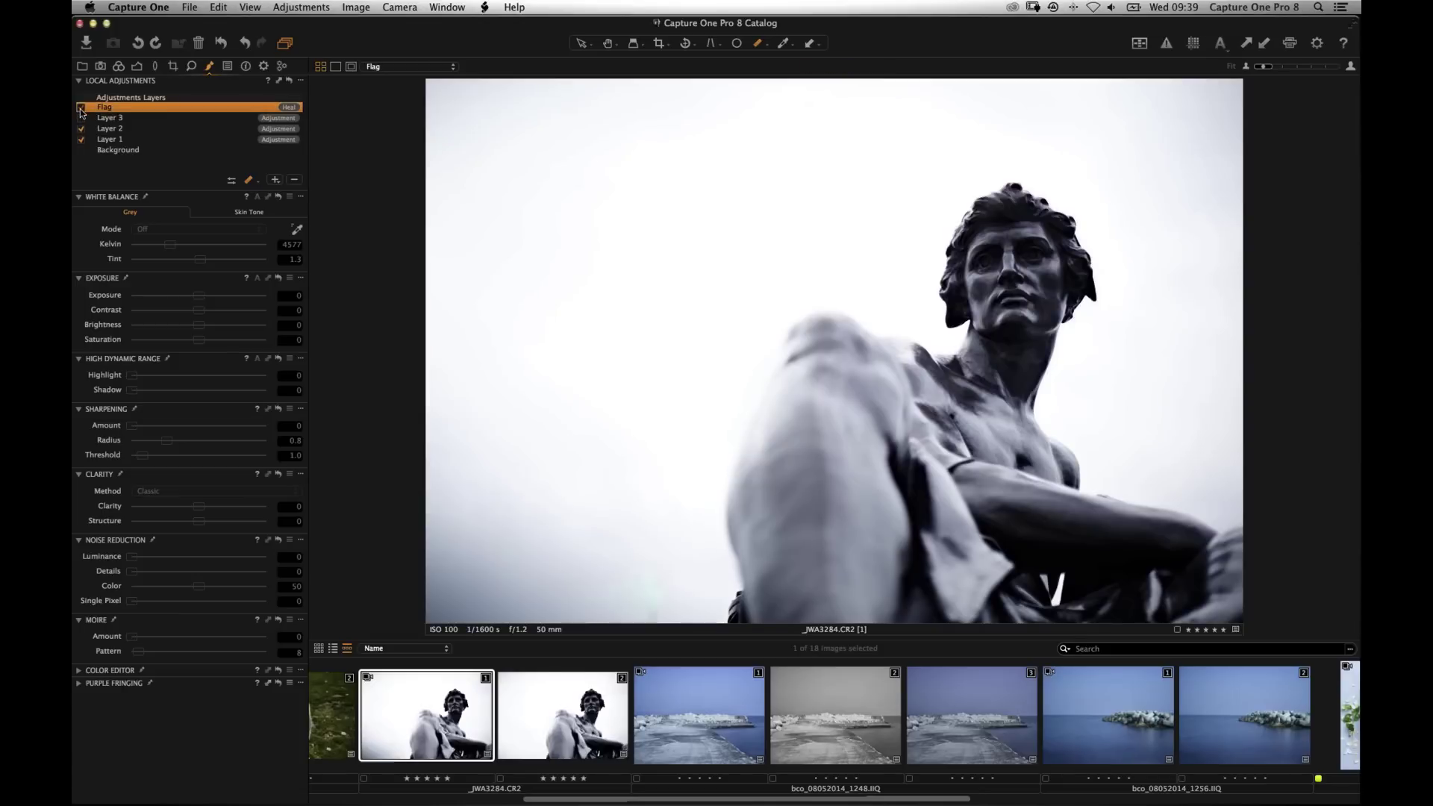
pyautogui.click(82, 107)
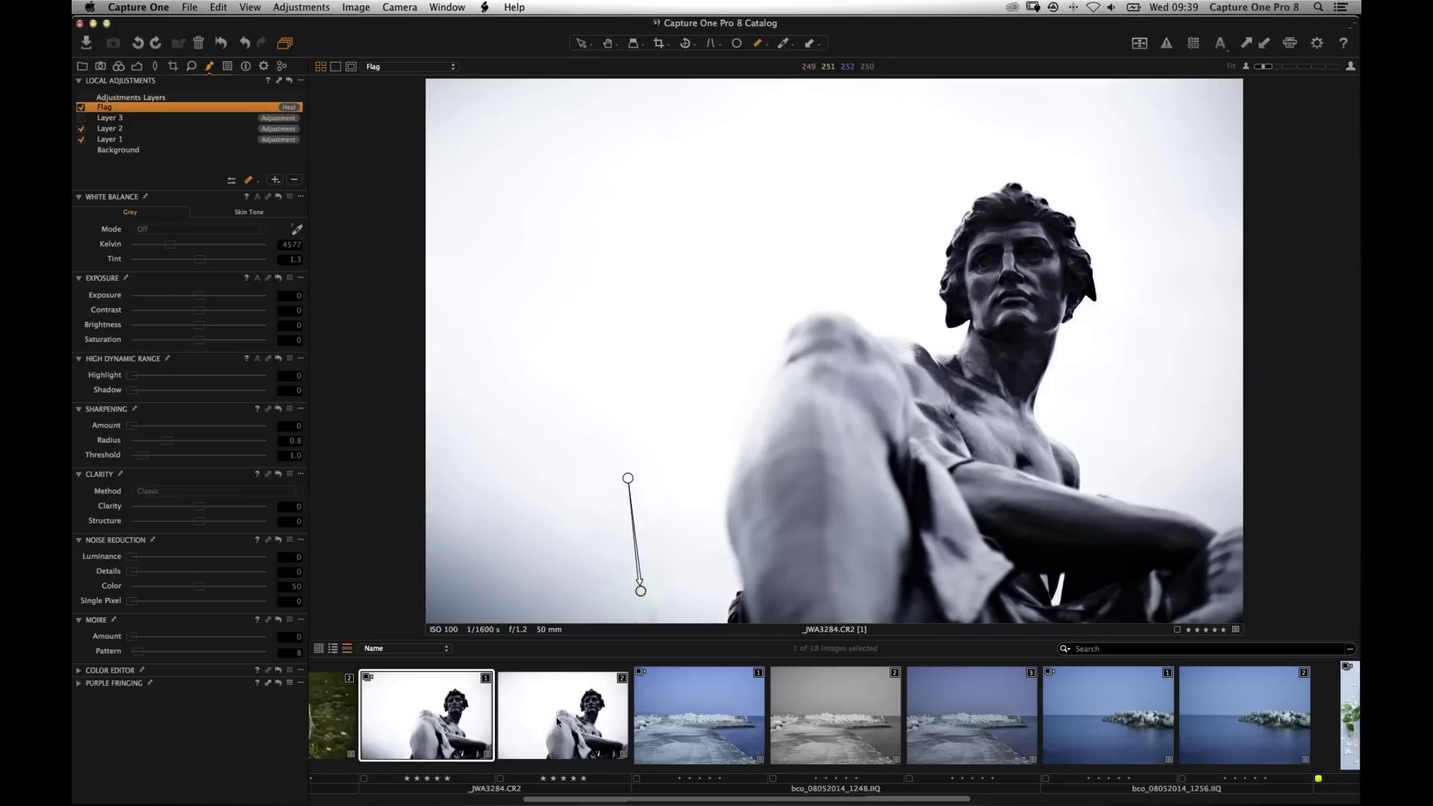
# Look through the Repair album's thumbnails, and open the Local Adjustments album at the gallery interior variants.
pyautogui.hscroll(-5, 430, 720)
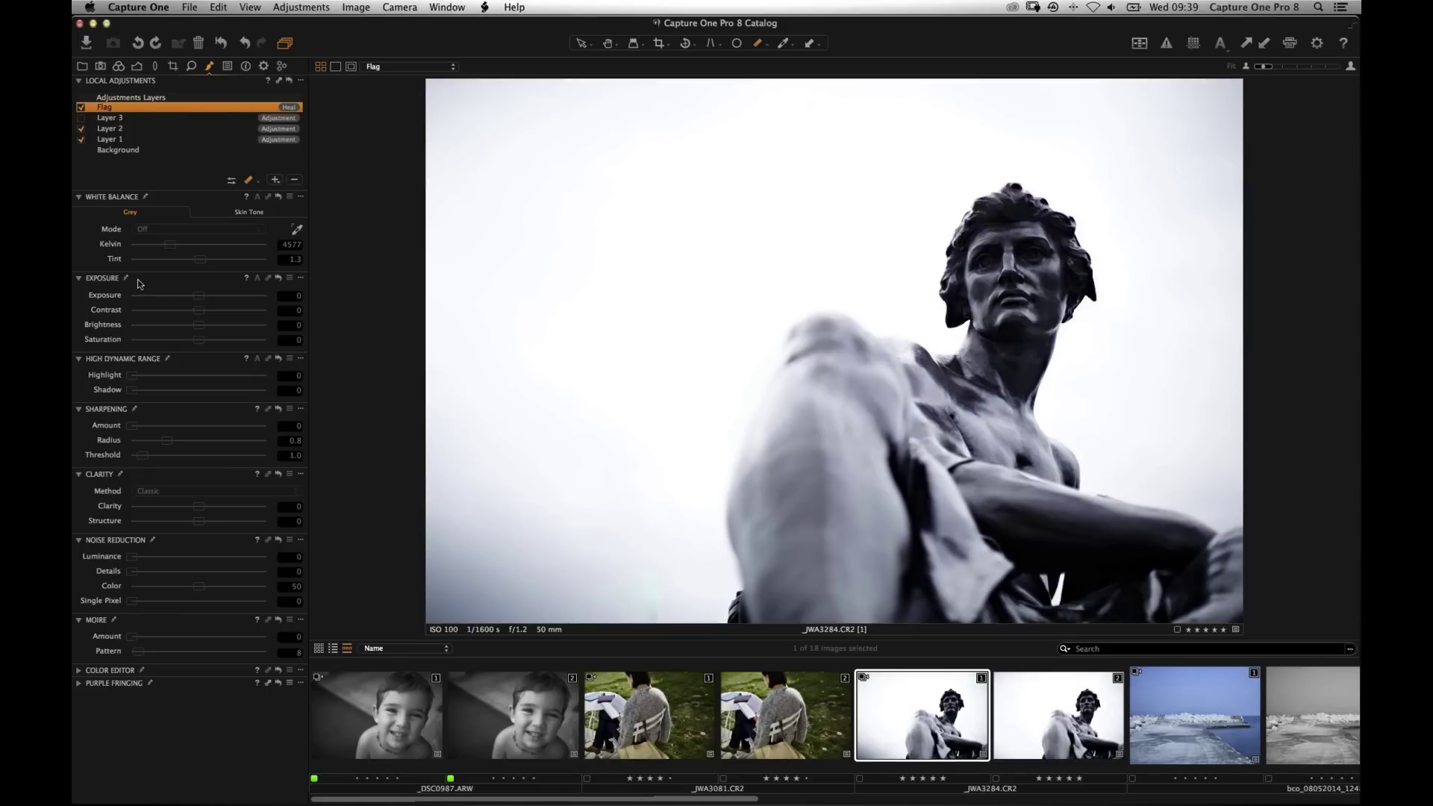
pyautogui.hscroll(3, 864, 740)
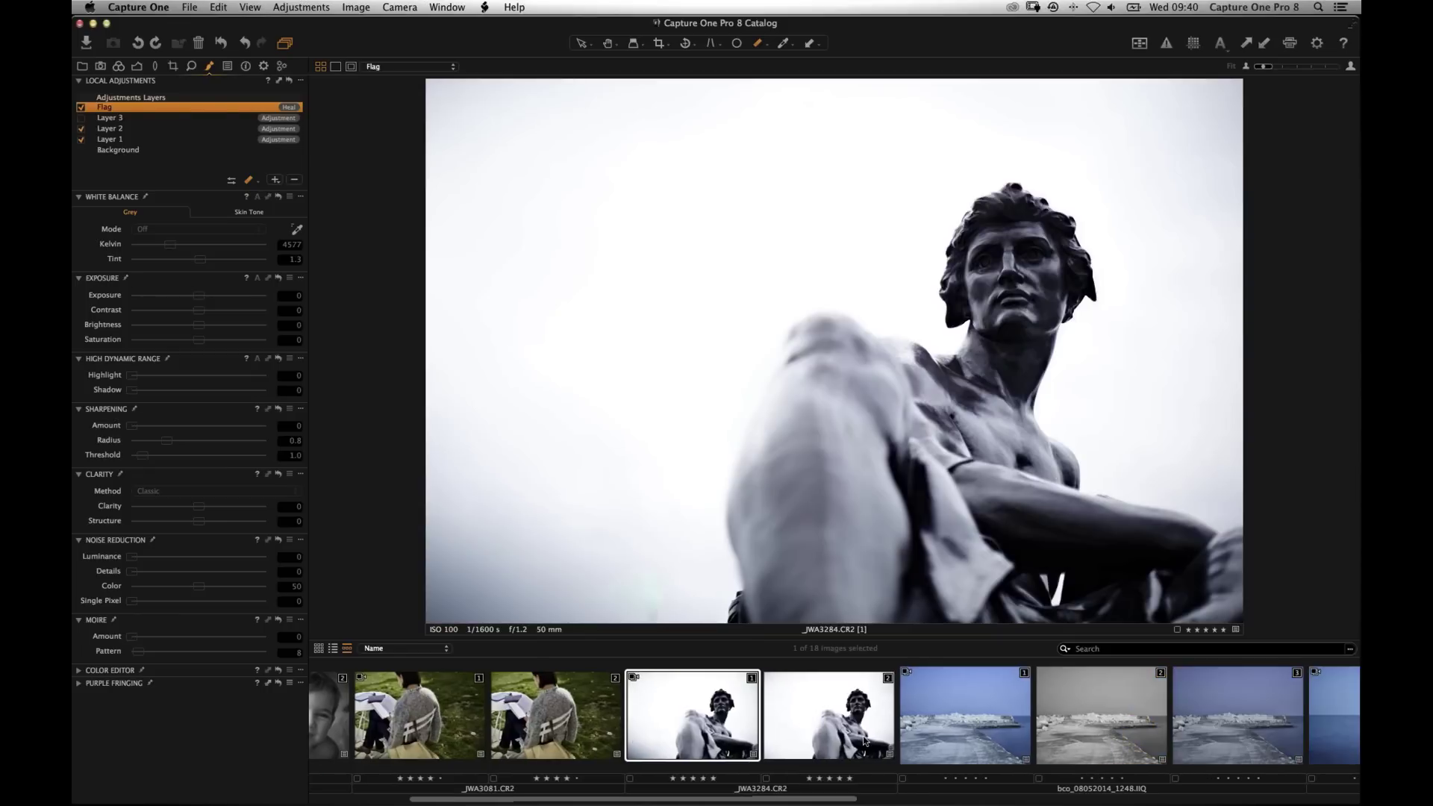
pyautogui.hscroll(8, 821, 735)
pyautogui.hscroll(3, 795, 733)
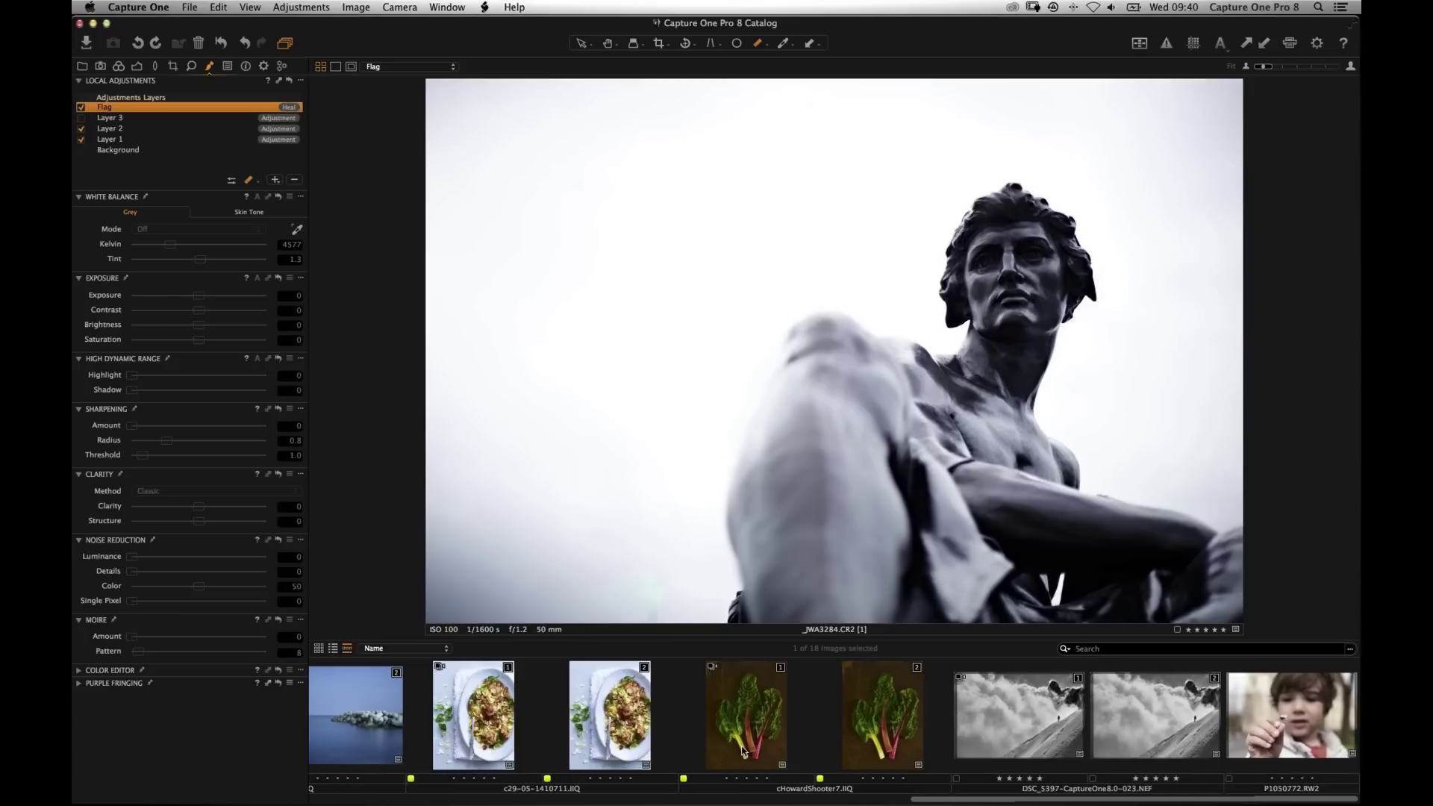
pyautogui.hscroll(-6, 879, 744)
pyautogui.hscroll(-3, 880, 745)
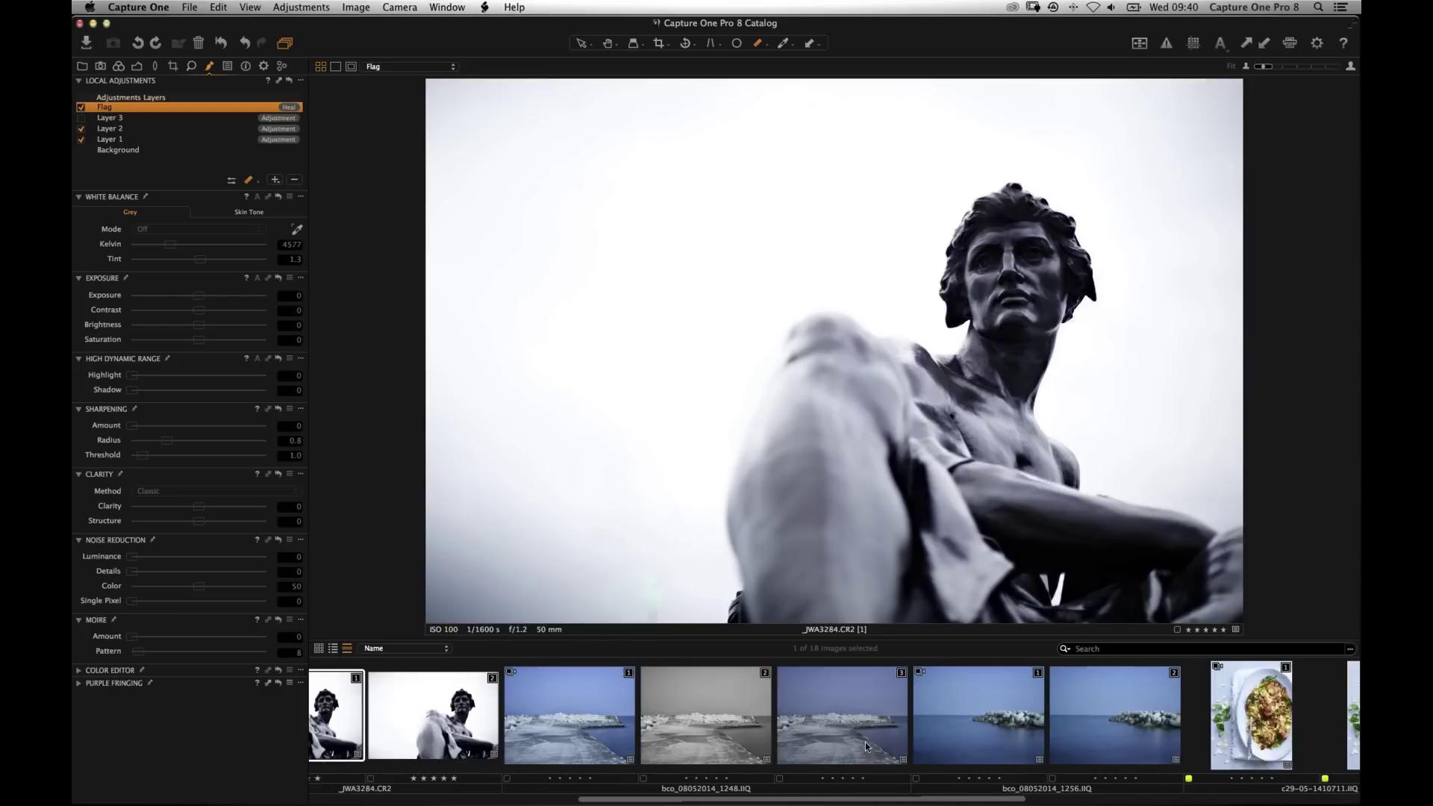
pyautogui.hscroll(-3, 777, 724)
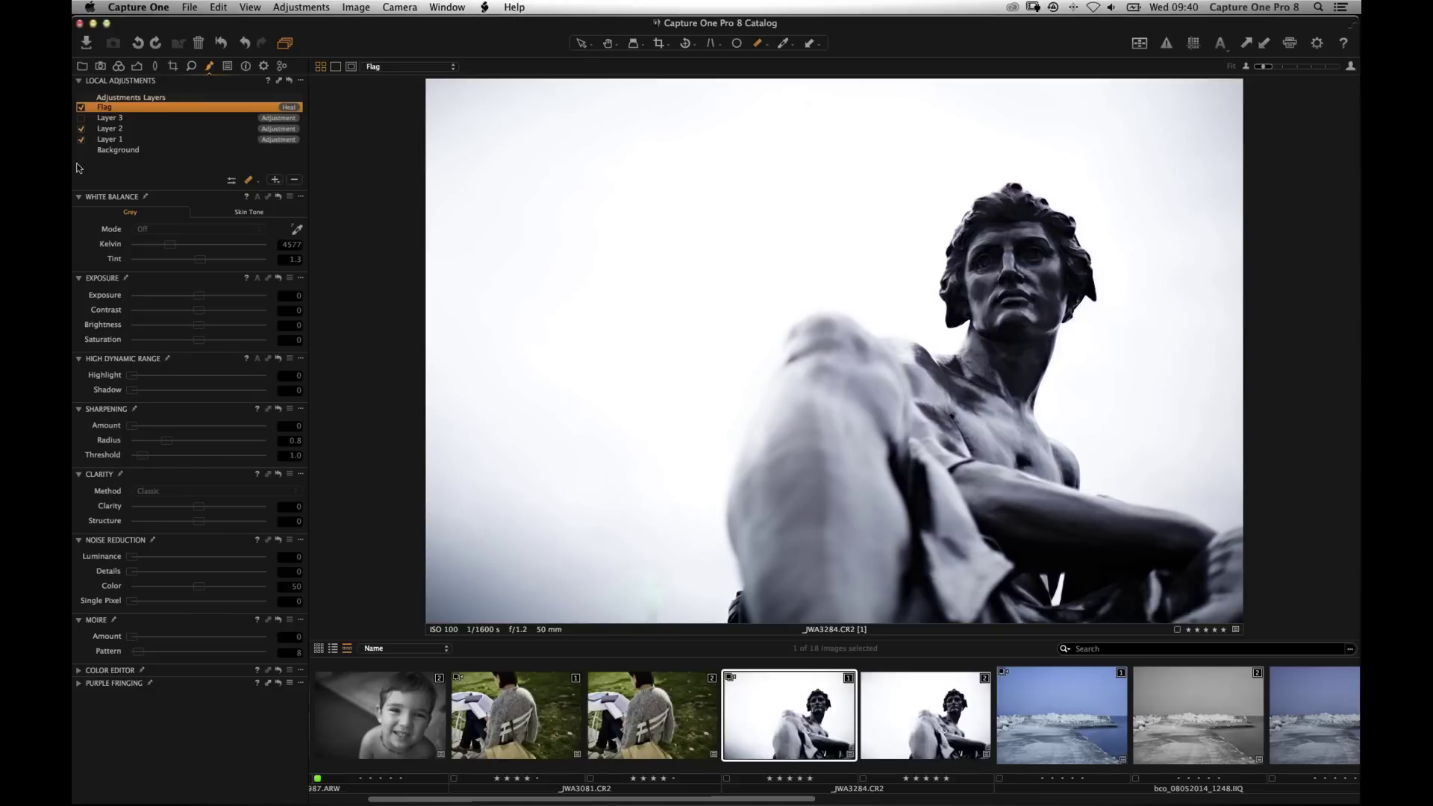
pyautogui.click(84, 67)
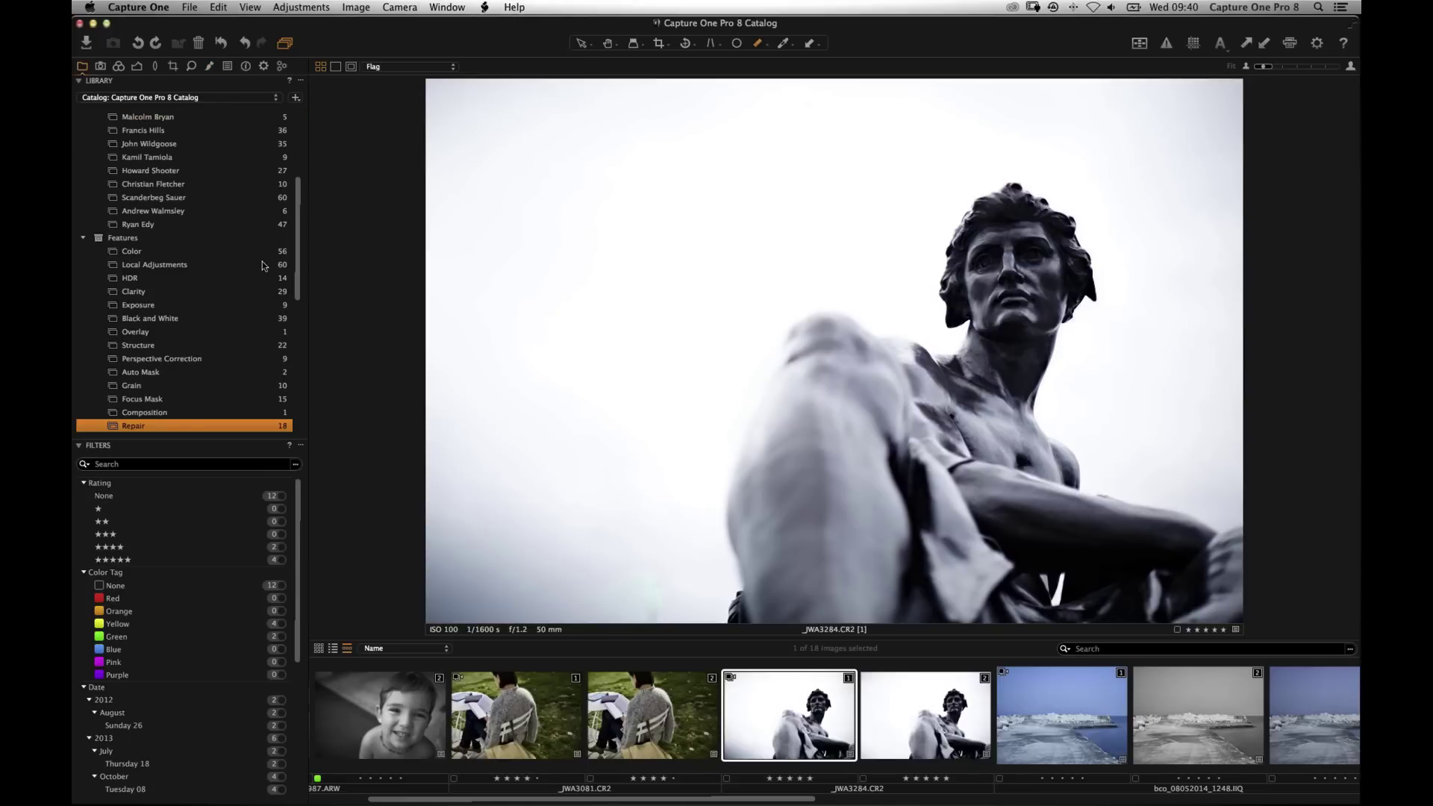
pyautogui.scroll(-2, 224, 239)
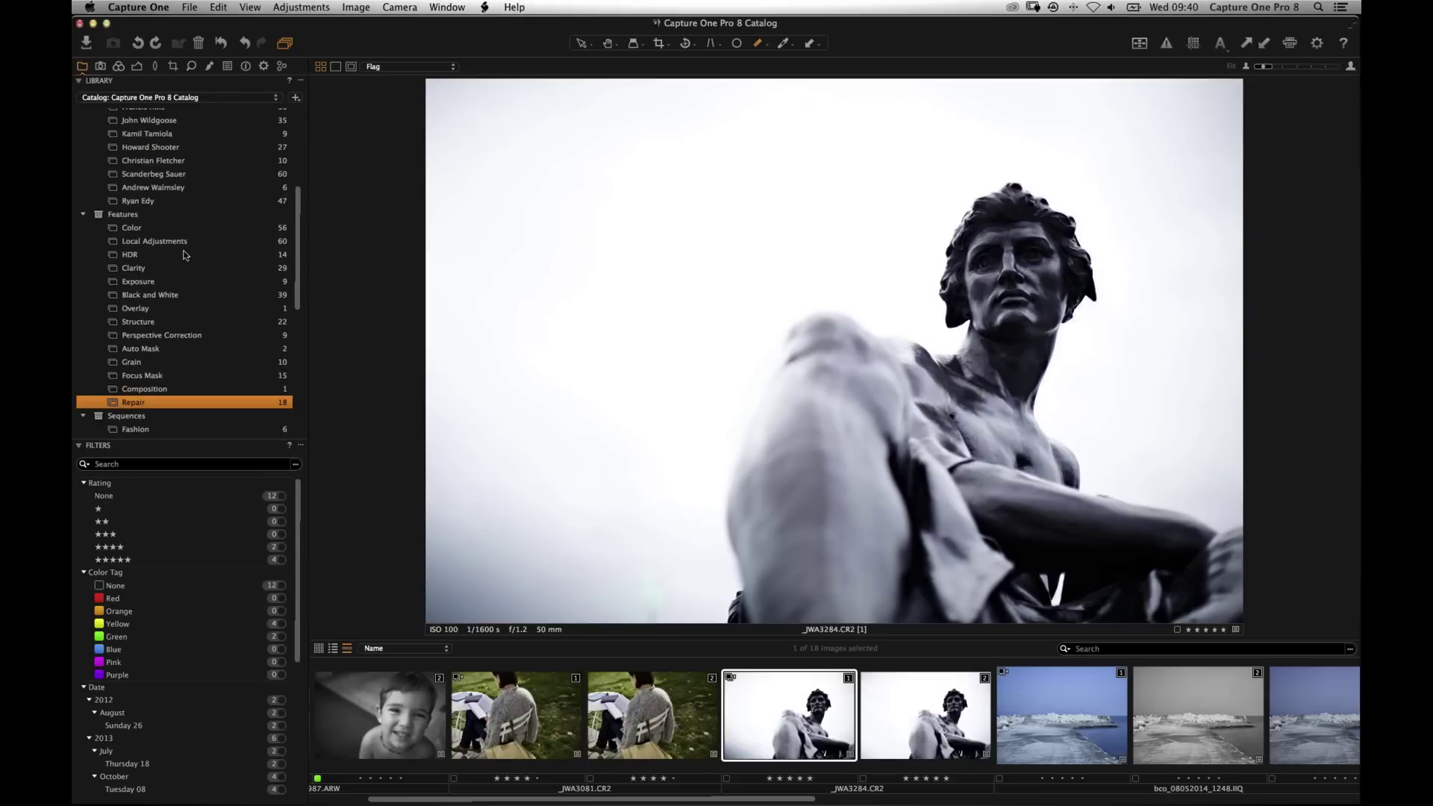
pyautogui.click(193, 245)
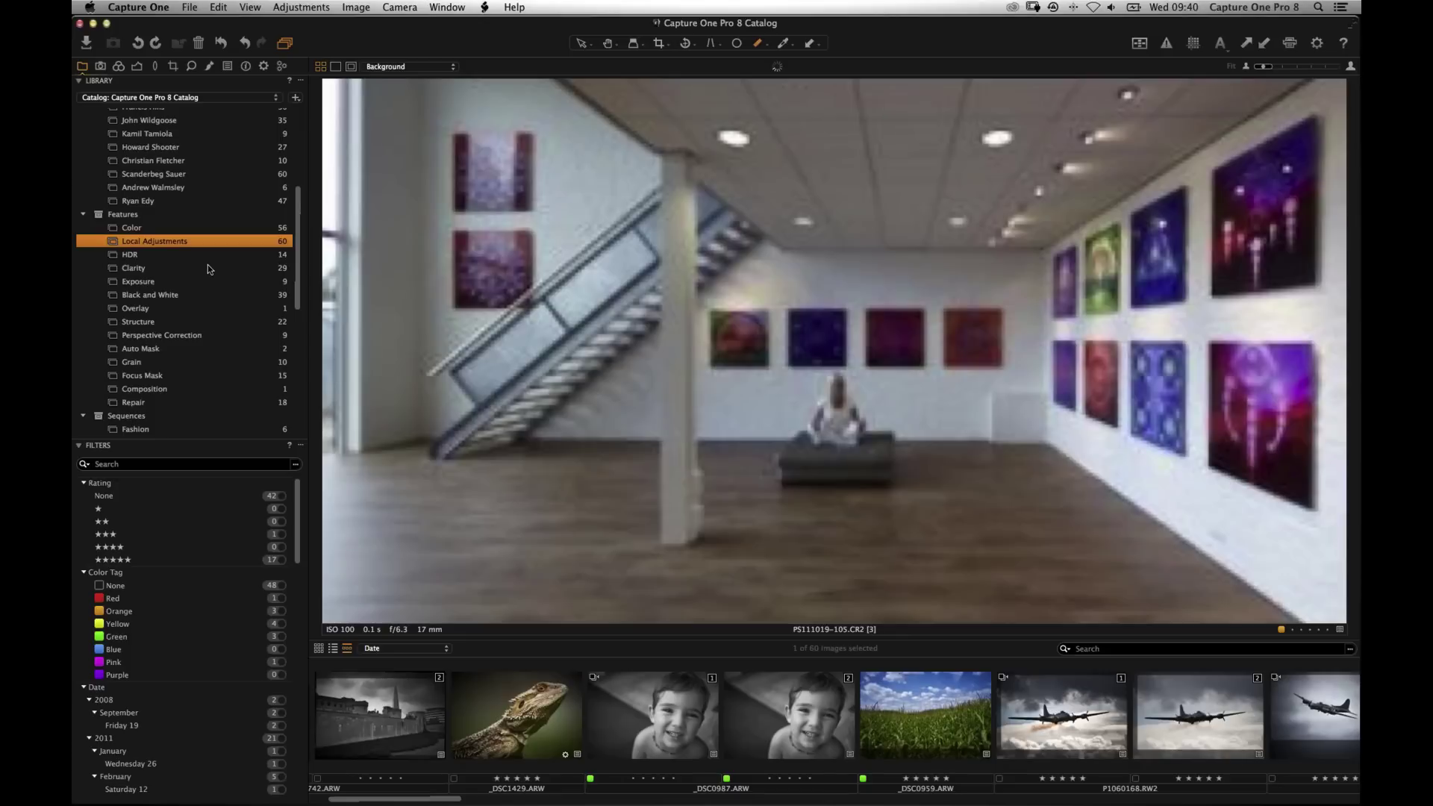
pyautogui.hscroll(3, 573, 731)
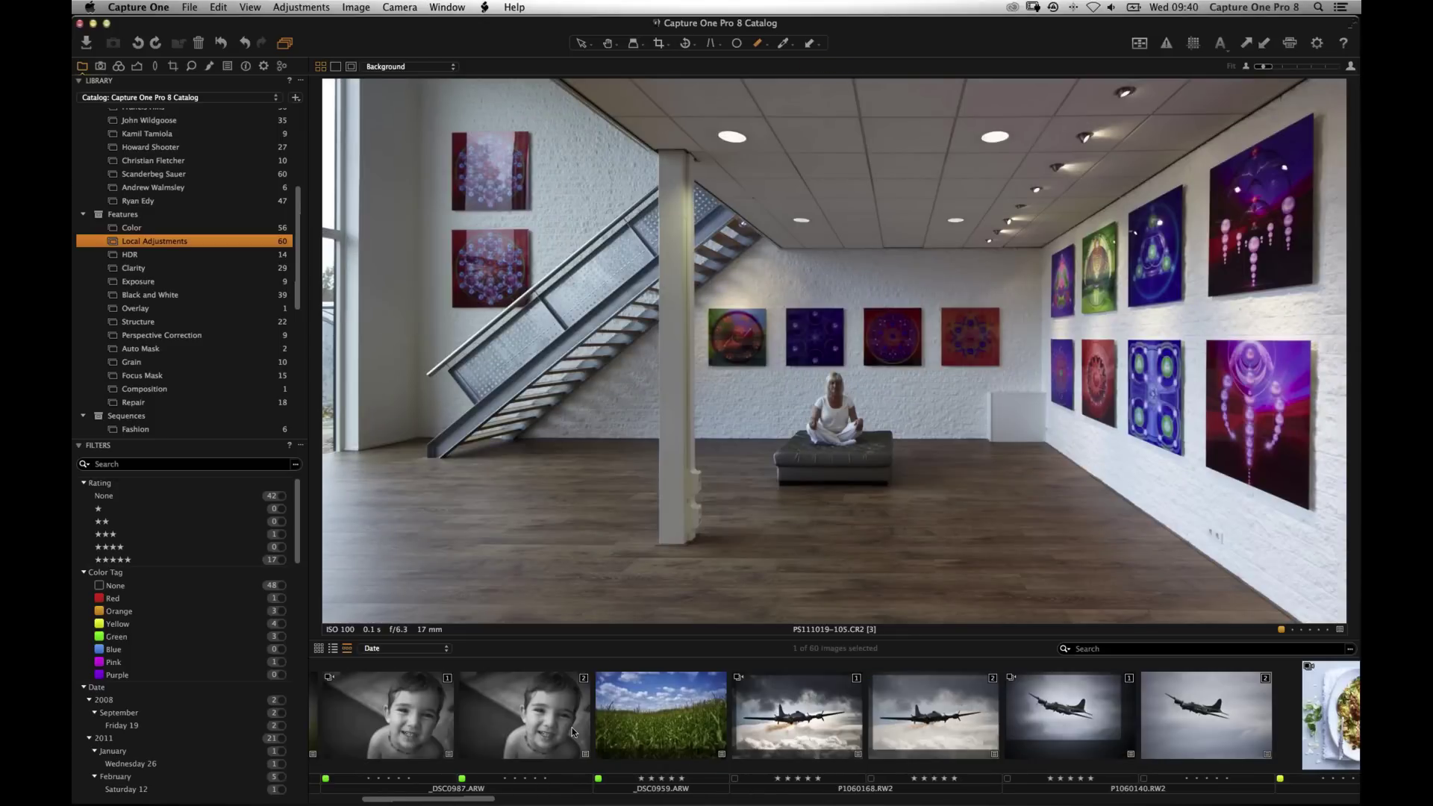
pyautogui.hscroll(15, 573, 732)
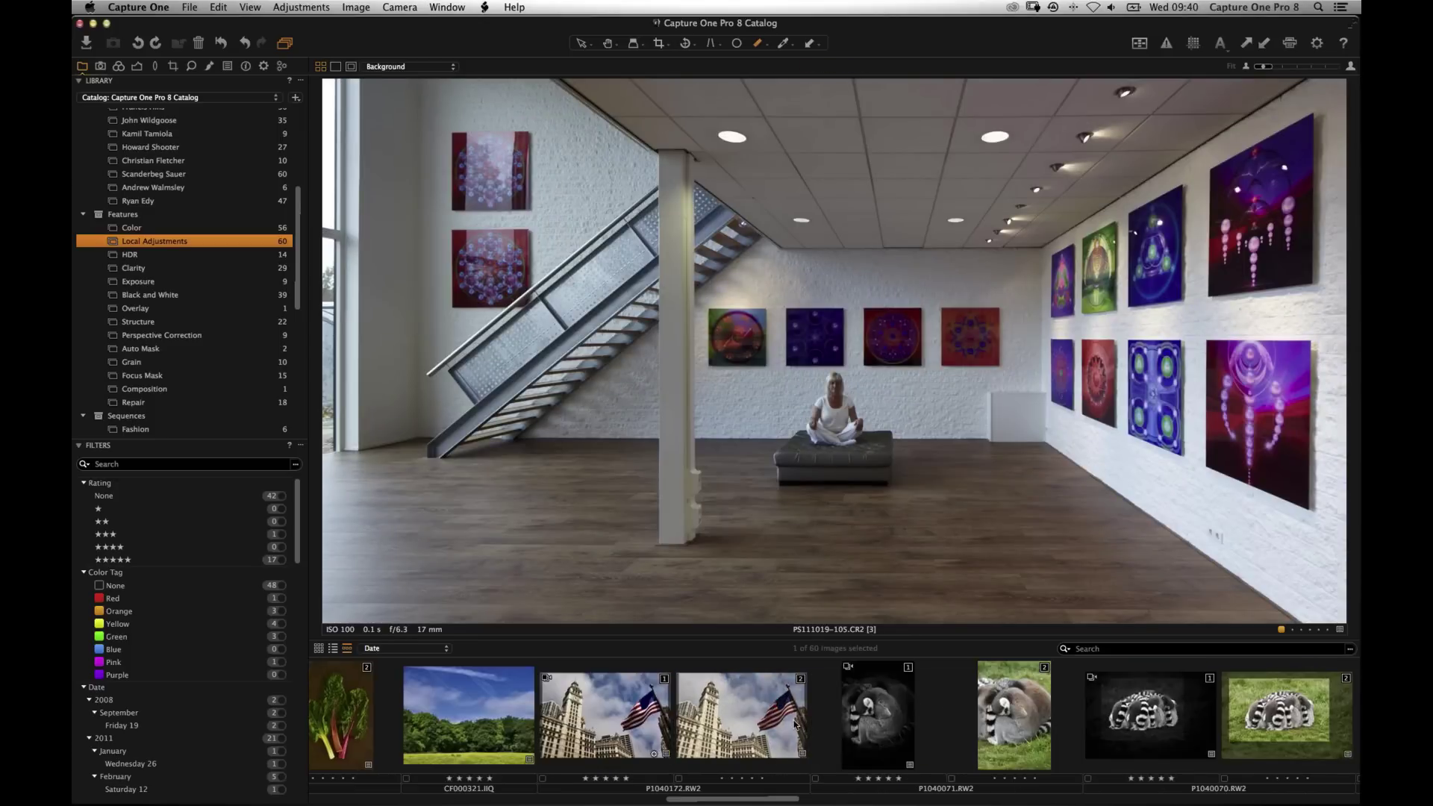
pyautogui.hscroll(10, 685, 720)
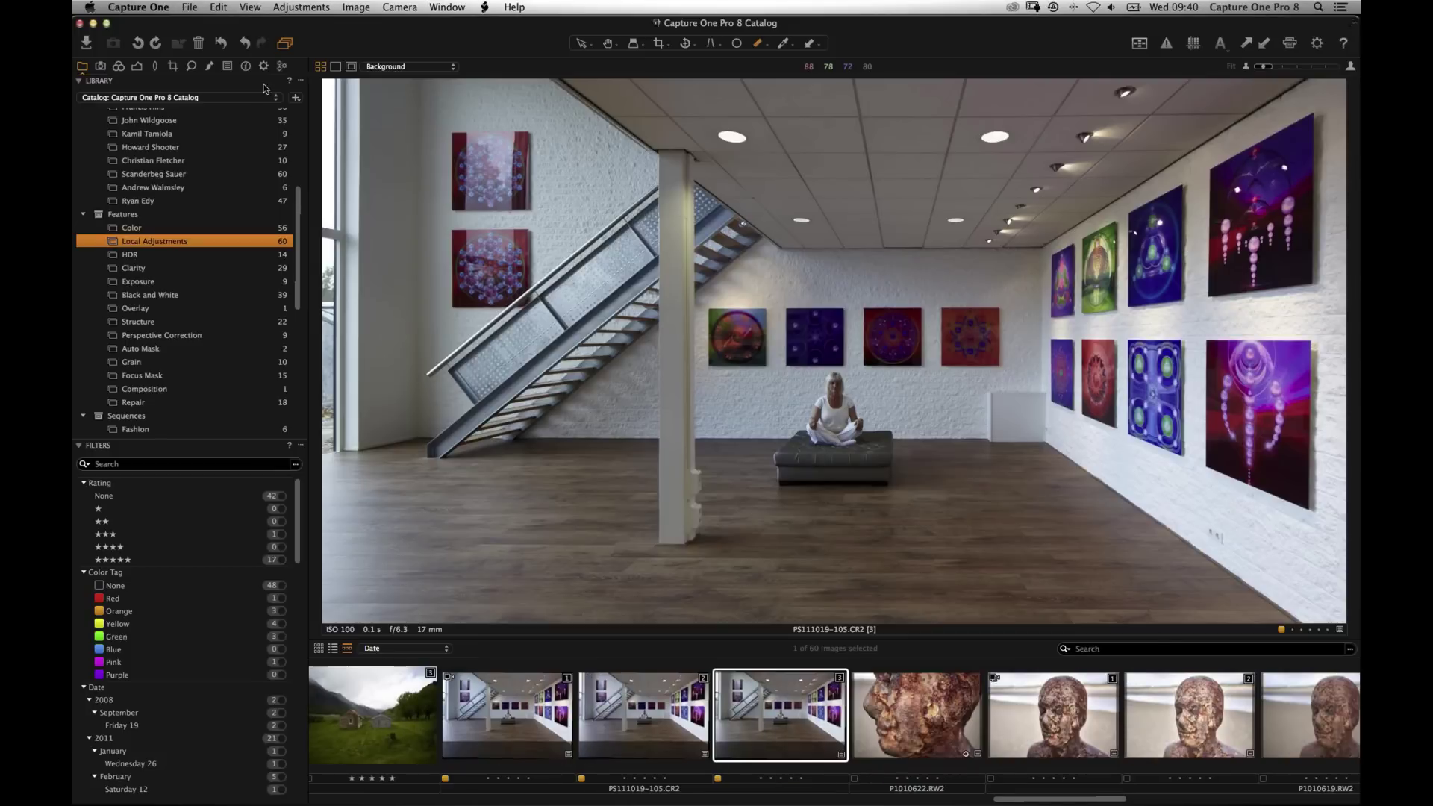
# Compare the third gallery variant with and without its Local WB adjustment layer.
pyautogui.click(209, 65)
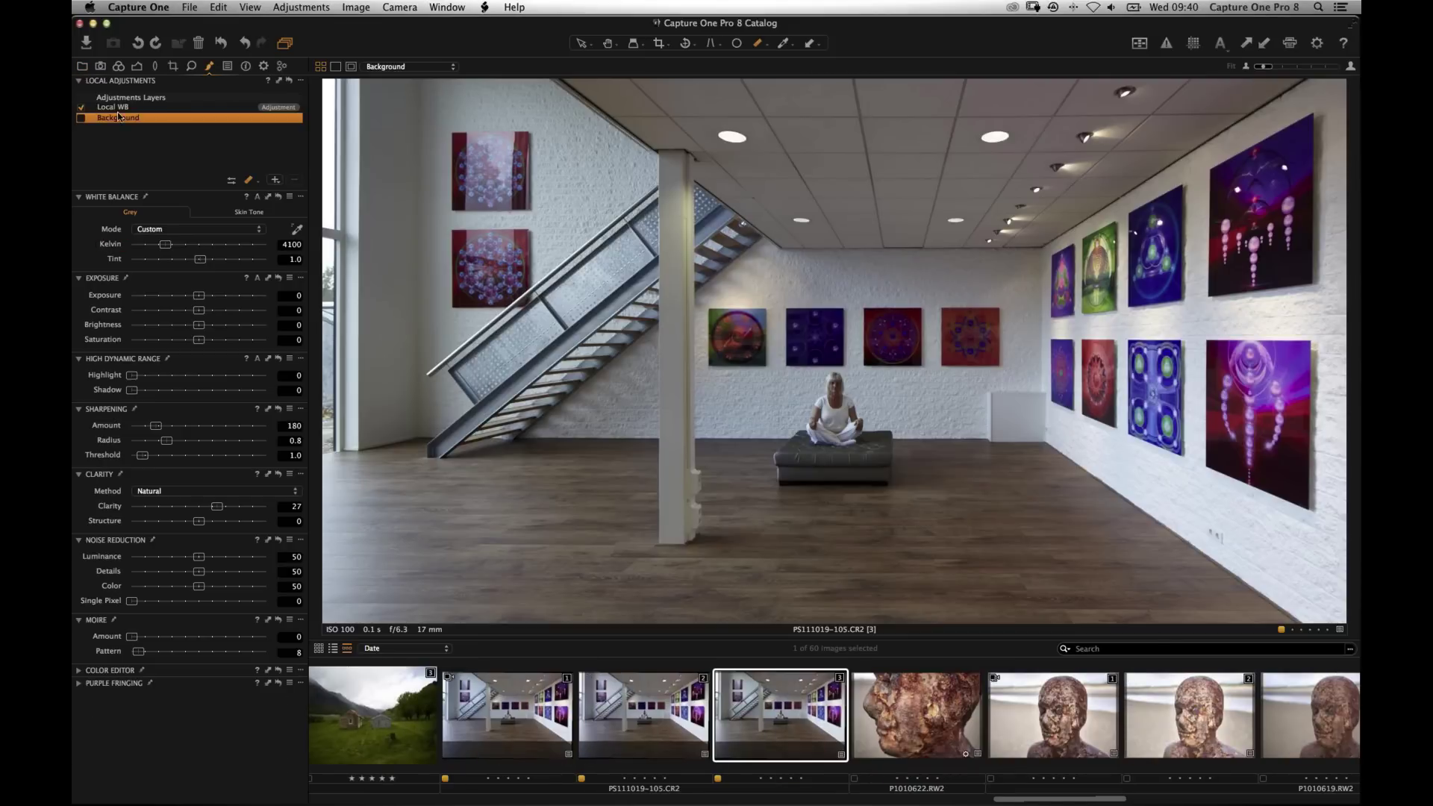
pyautogui.click(83, 108)
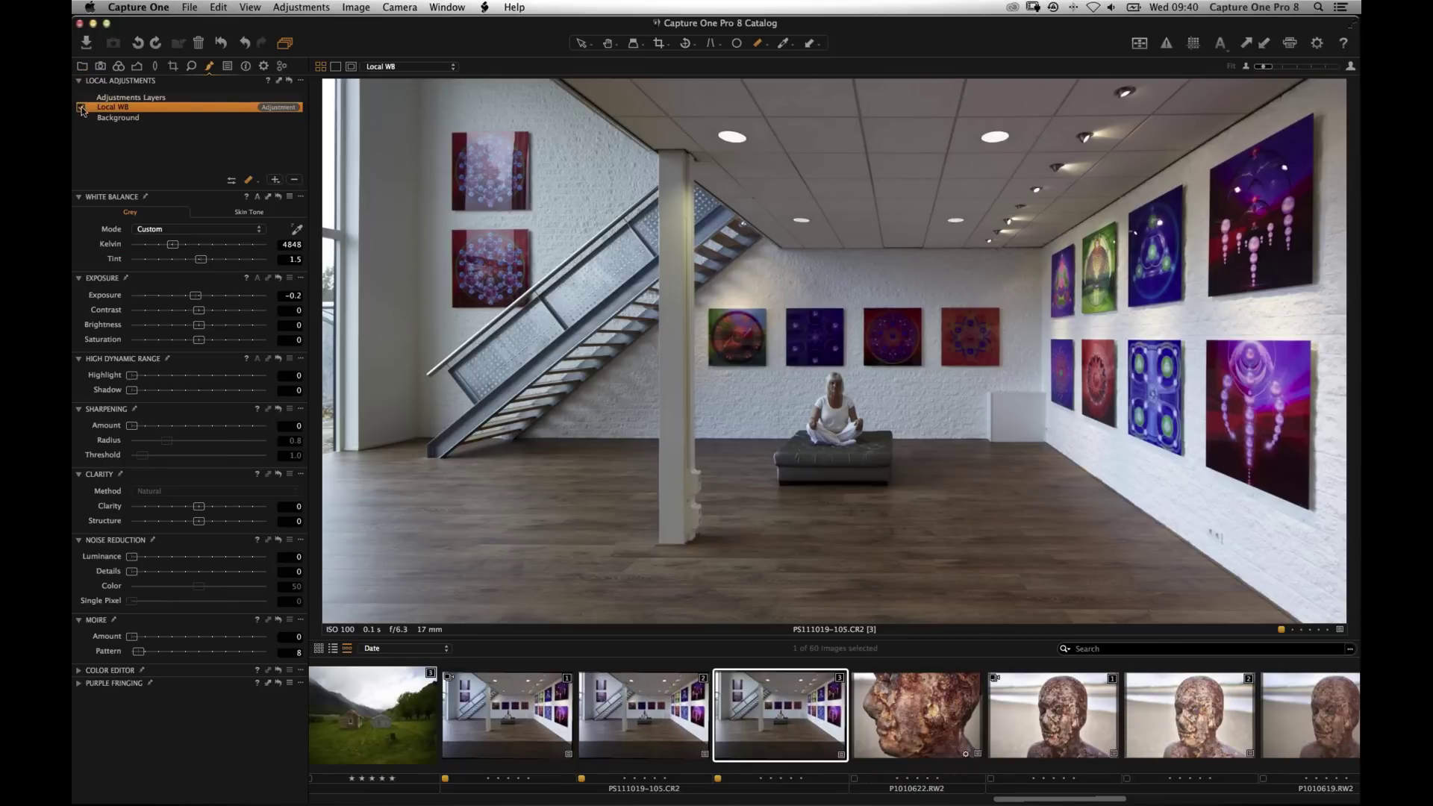
pyautogui.click(80, 108)
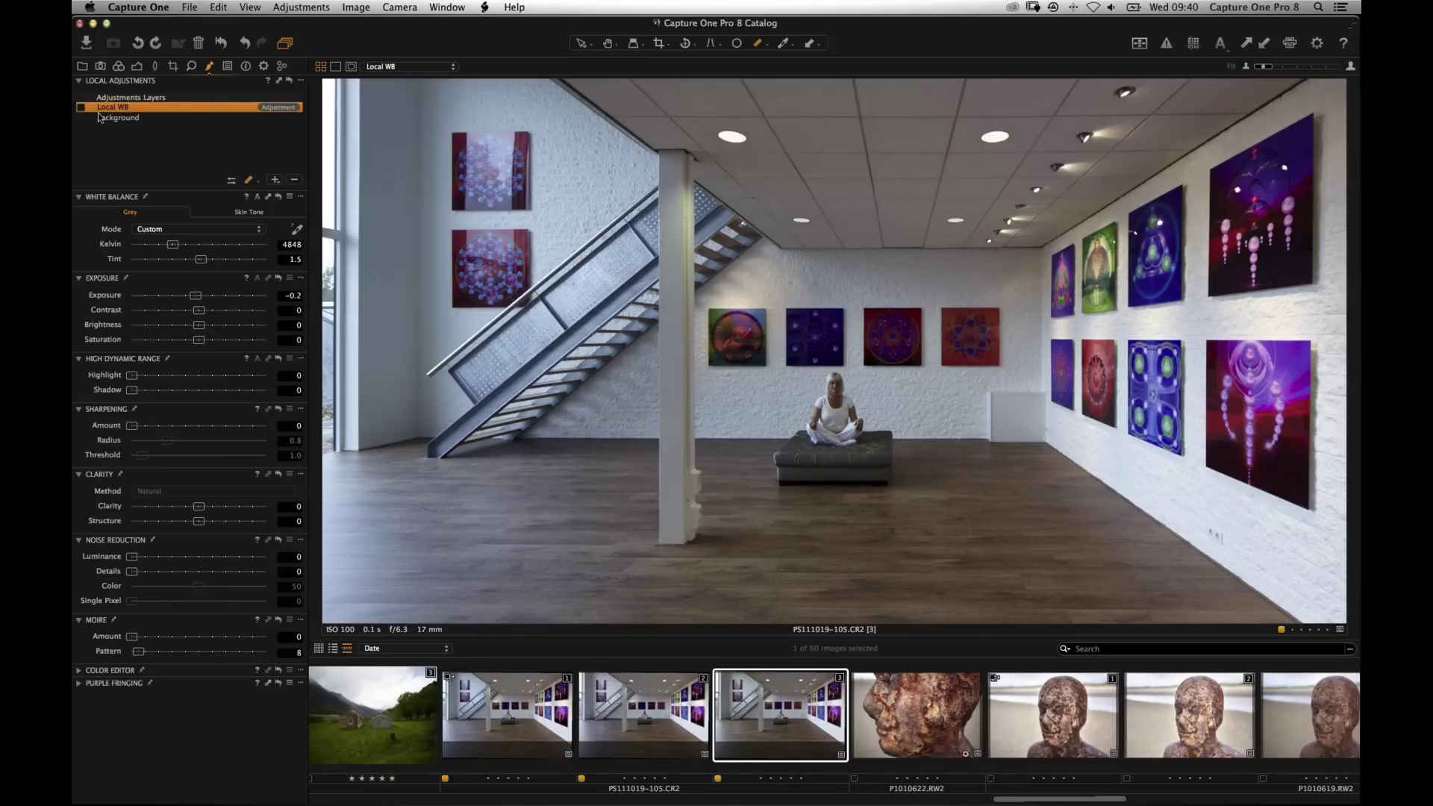
pyautogui.click(680, 326)
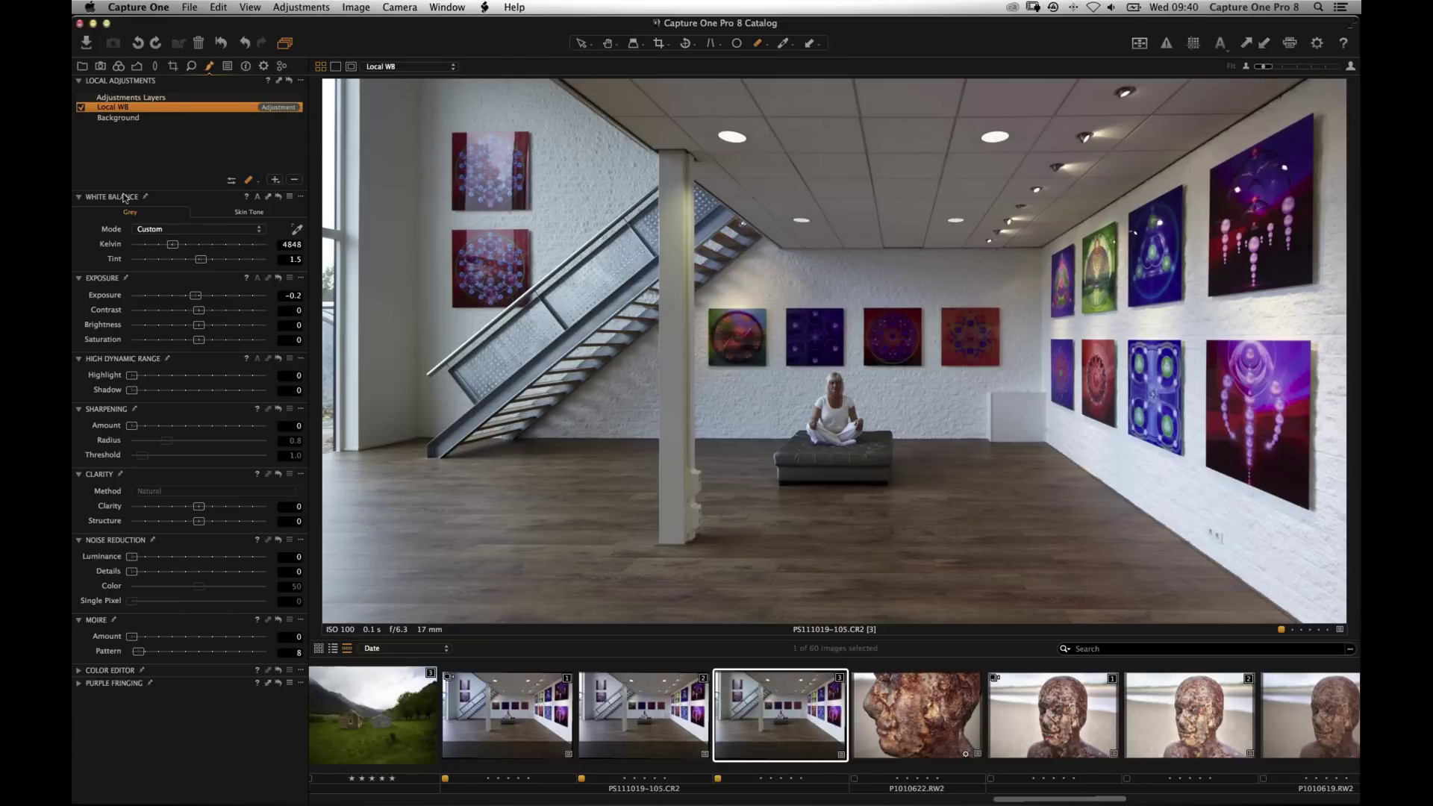
pyautogui.press('m')
pyautogui.click(81, 108)
pyautogui.click(82, 108)
# Return to the Repair album and show the local adjustments of the first pier variant.
pyautogui.click(82, 65)
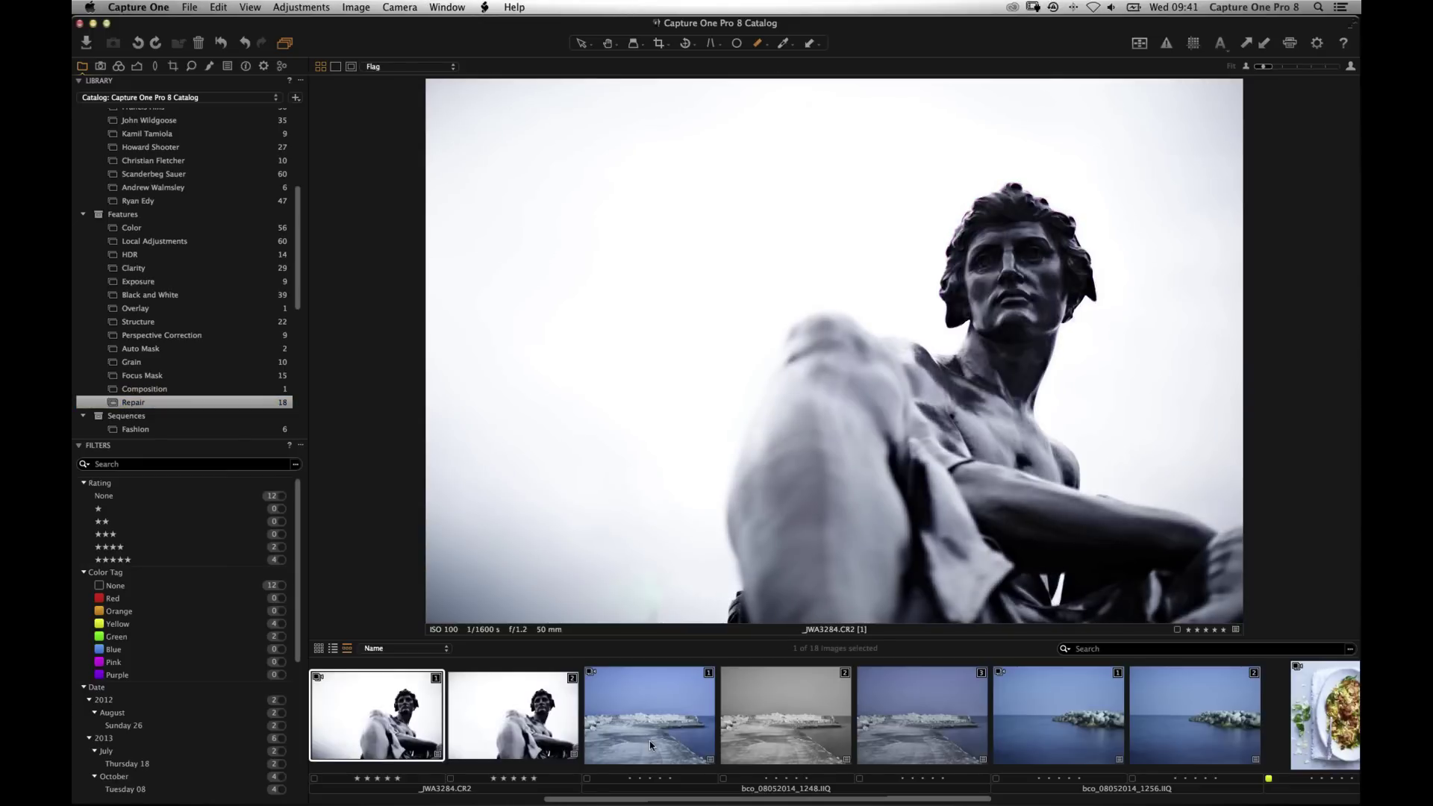
pyautogui.click(649, 740)
pyautogui.click(209, 66)
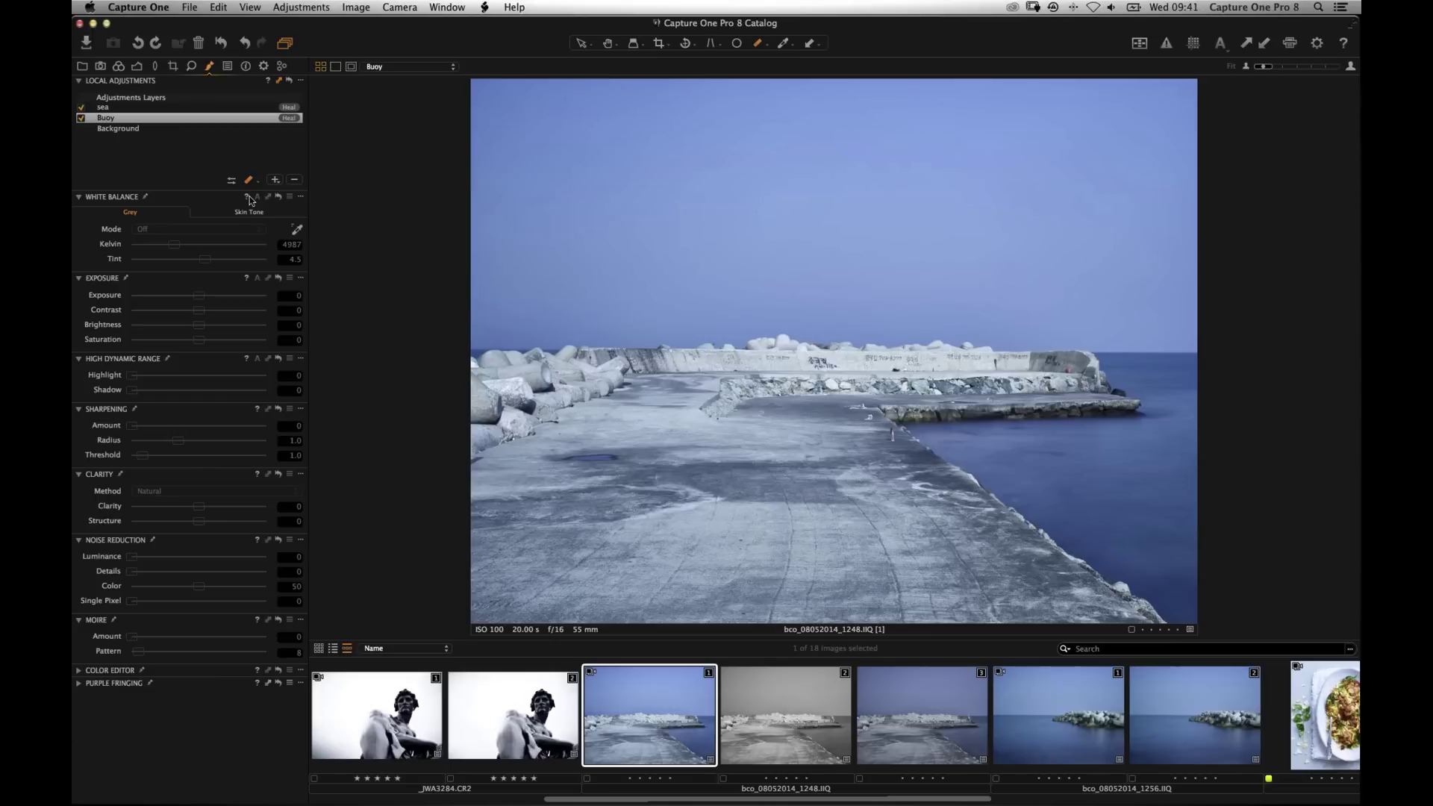
# View and cancel the copy options for Local Adjustments, and select the three pier variants together with the first breakwater variant.
pyautogui.press('super+shift+c')
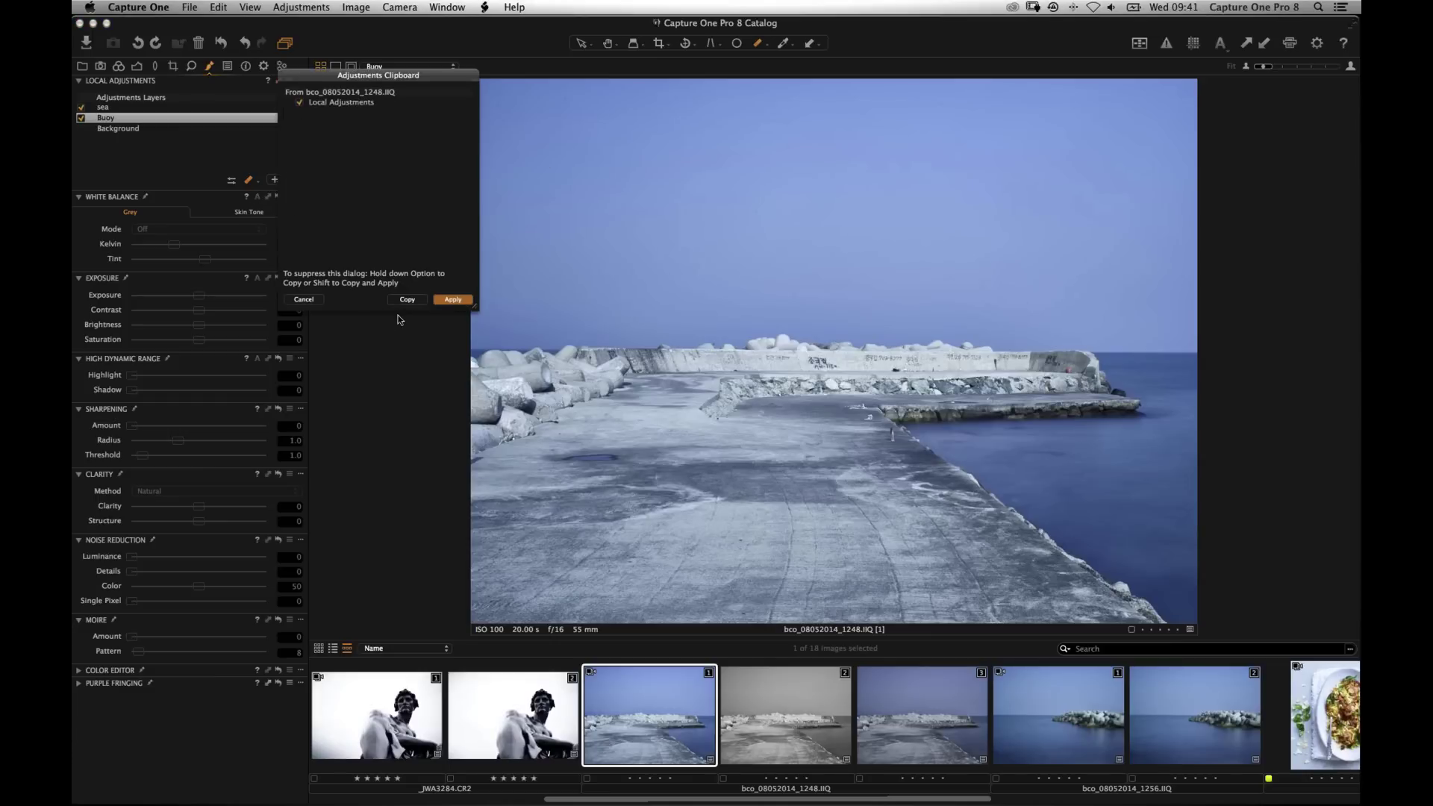
pyautogui.press('shift')
pyautogui.press('Escape')
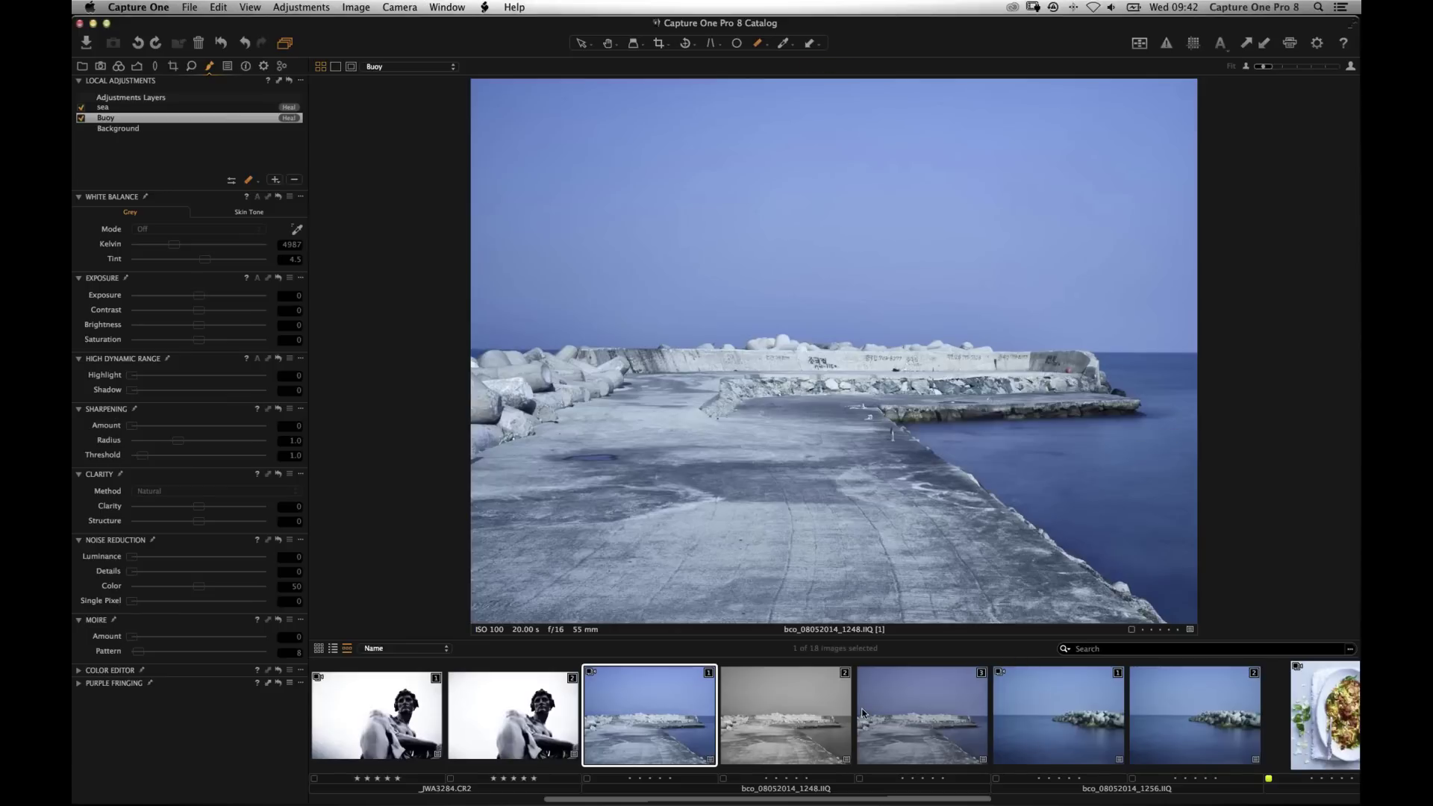
pyautogui.keyDown('shift'); pyautogui.click(1058, 715); pyautogui.keyUp('shift')
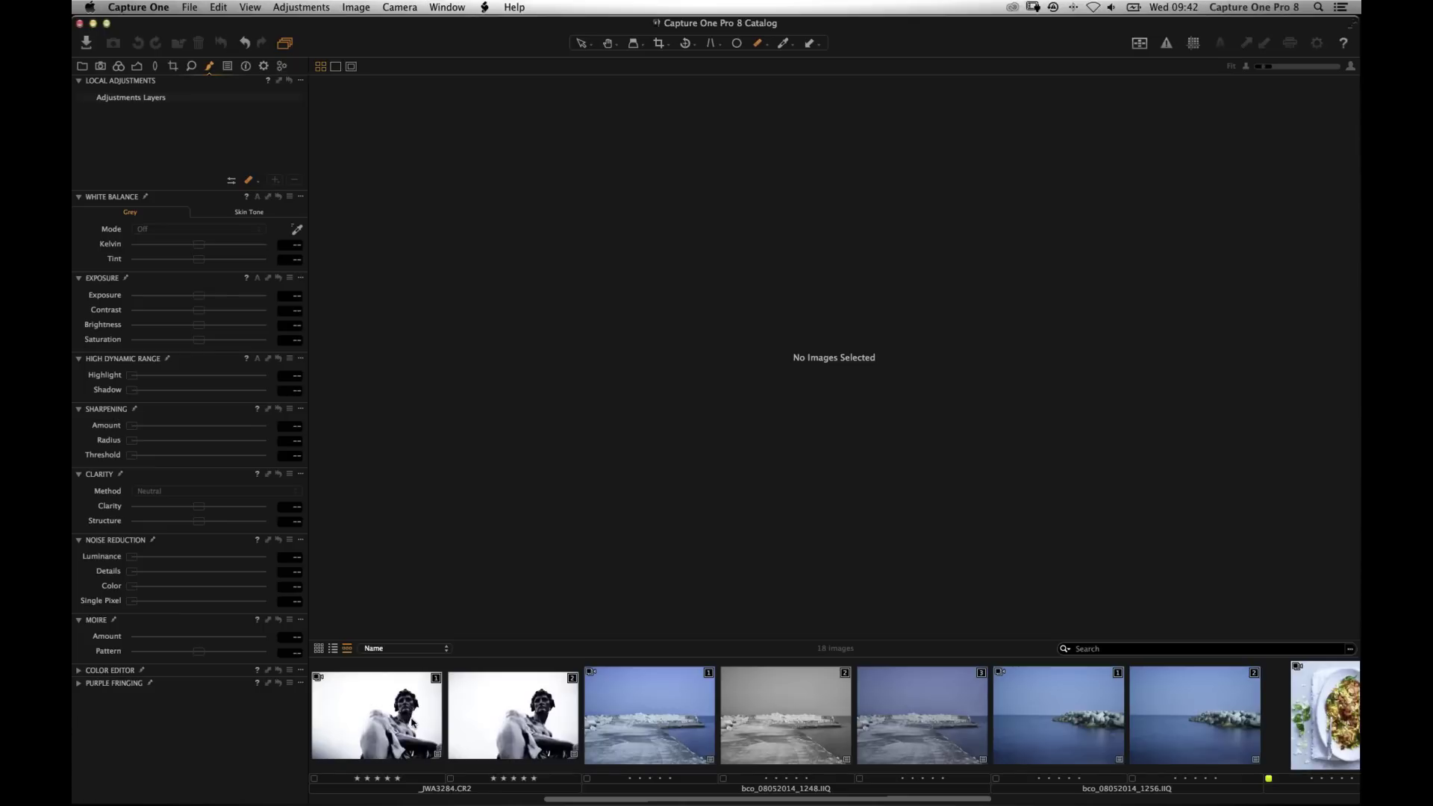
# Set the sharpening amount of the first statue variant to 158.
pyautogui.click(418, 723)
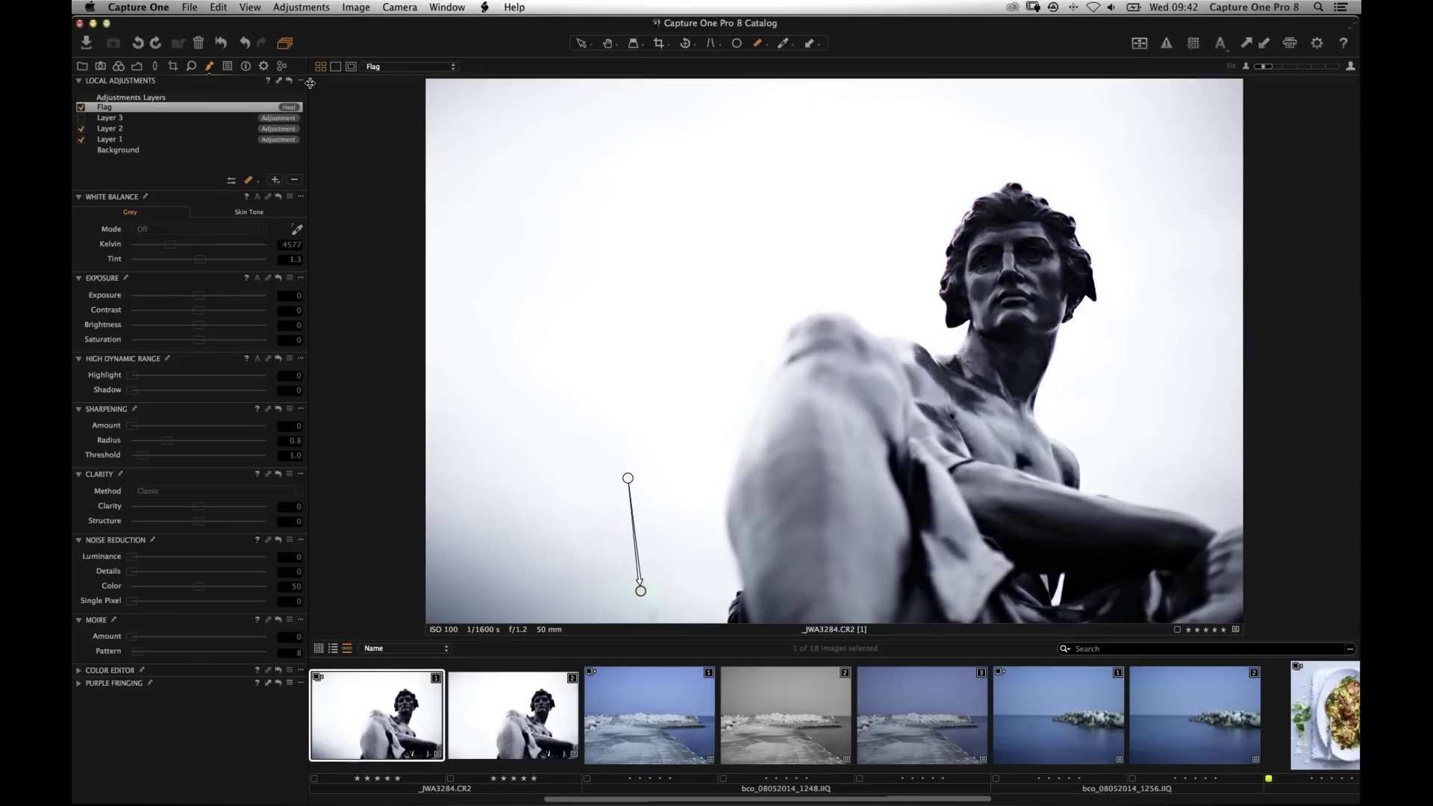
pyautogui.click(191, 66)
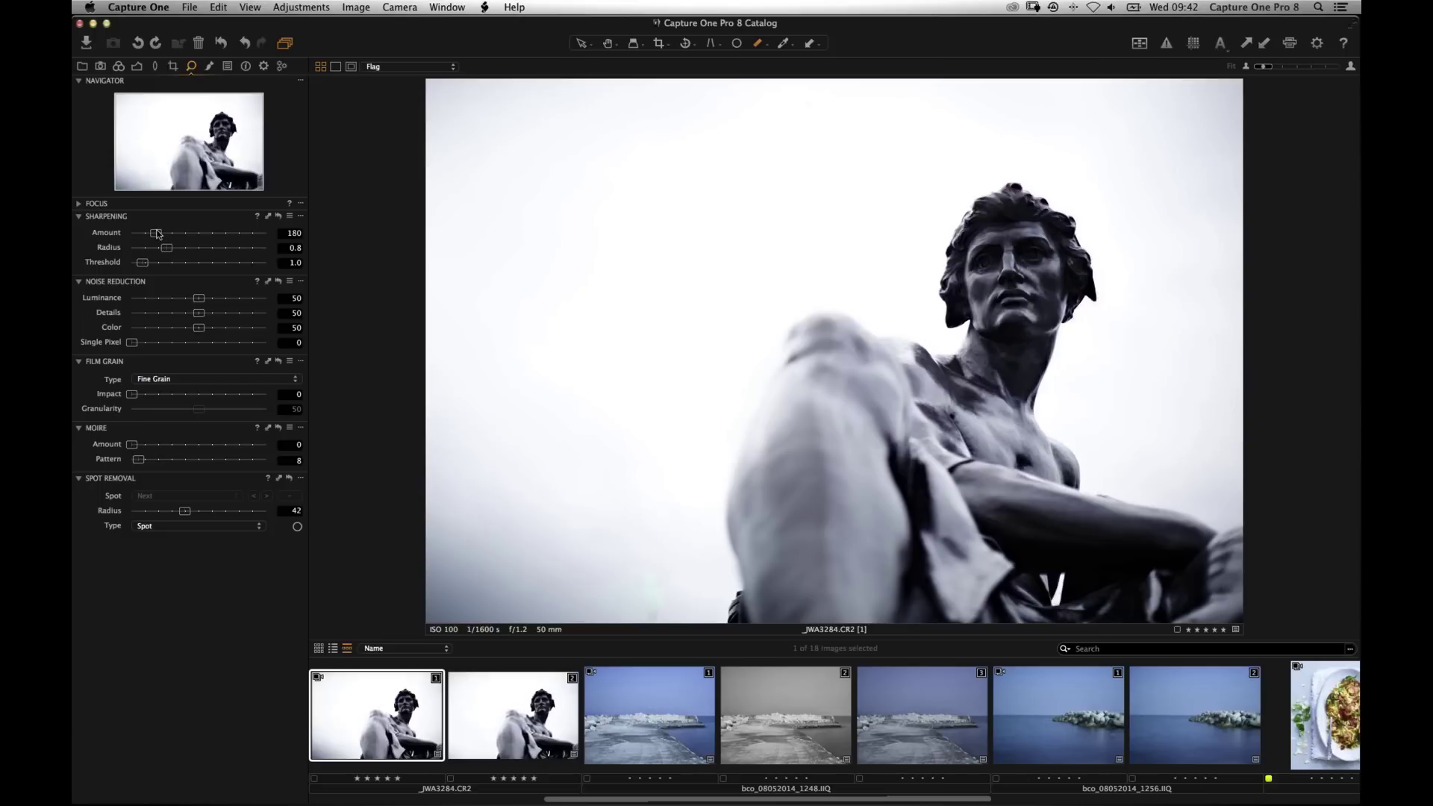
pyautogui.moveTo(157, 234); pyautogui.dragTo(154, 234)
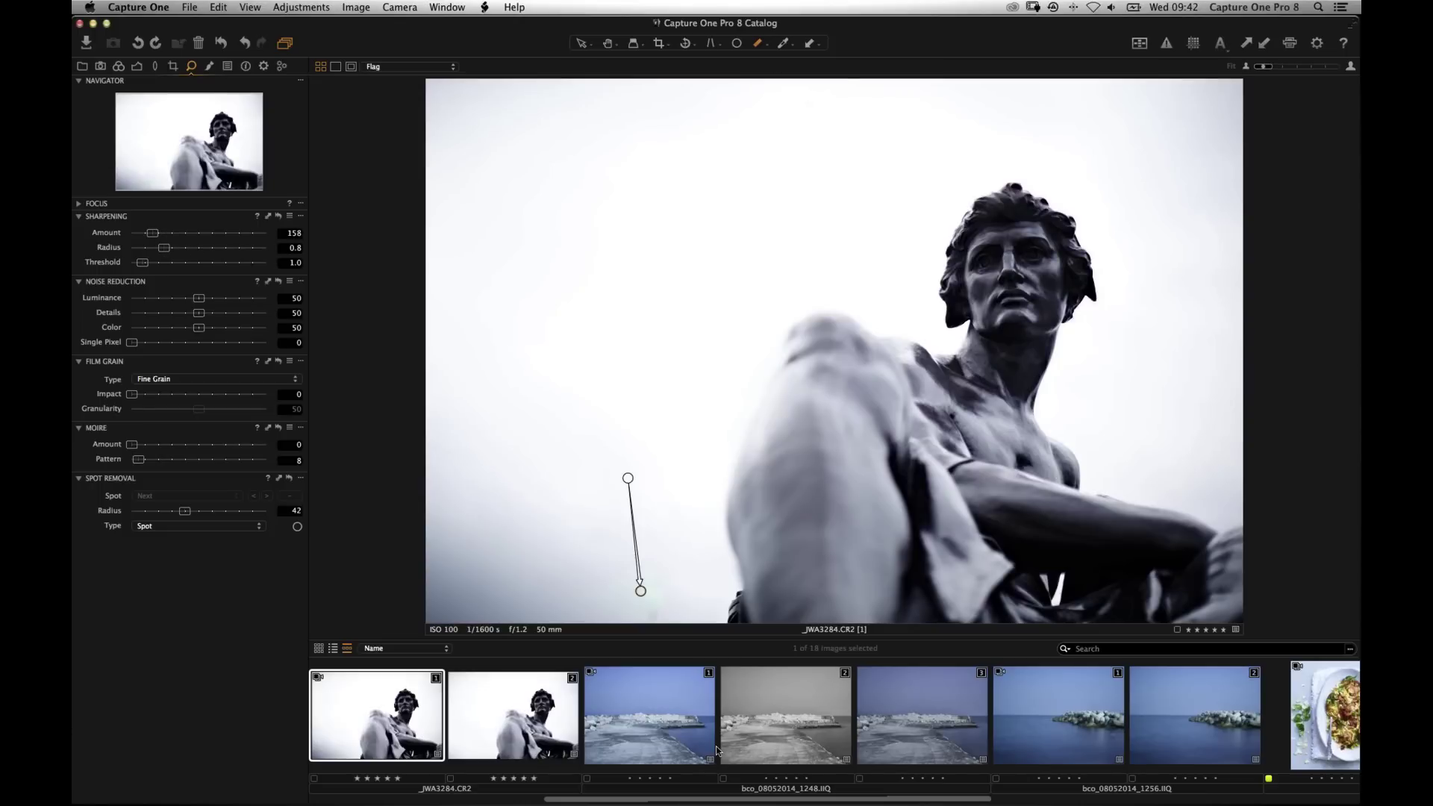
# Copy and apply the first statue variant's sharpening settings to all photos in the album, and open the second statue variant.
pyautogui.press('super+a')
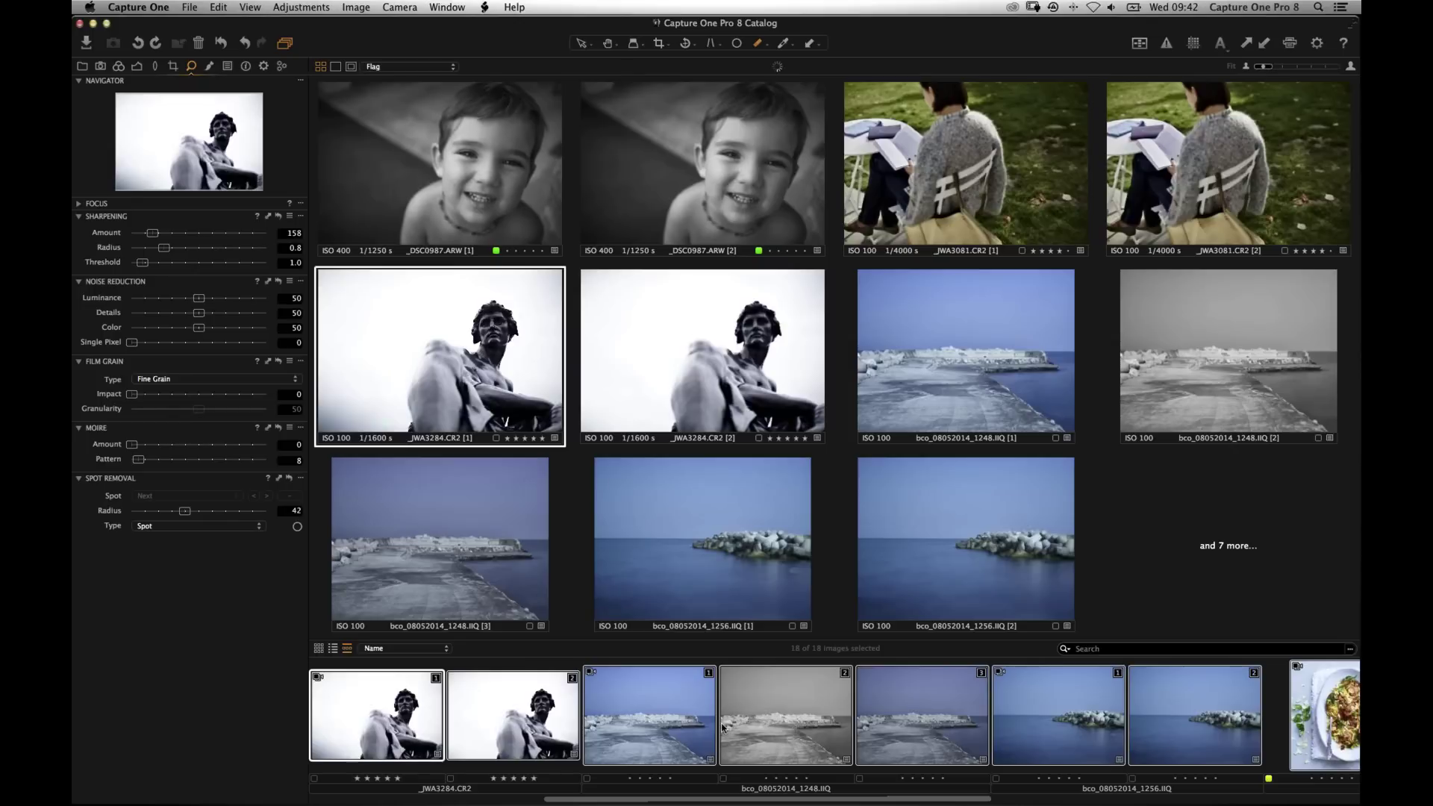
pyautogui.click(267, 217)
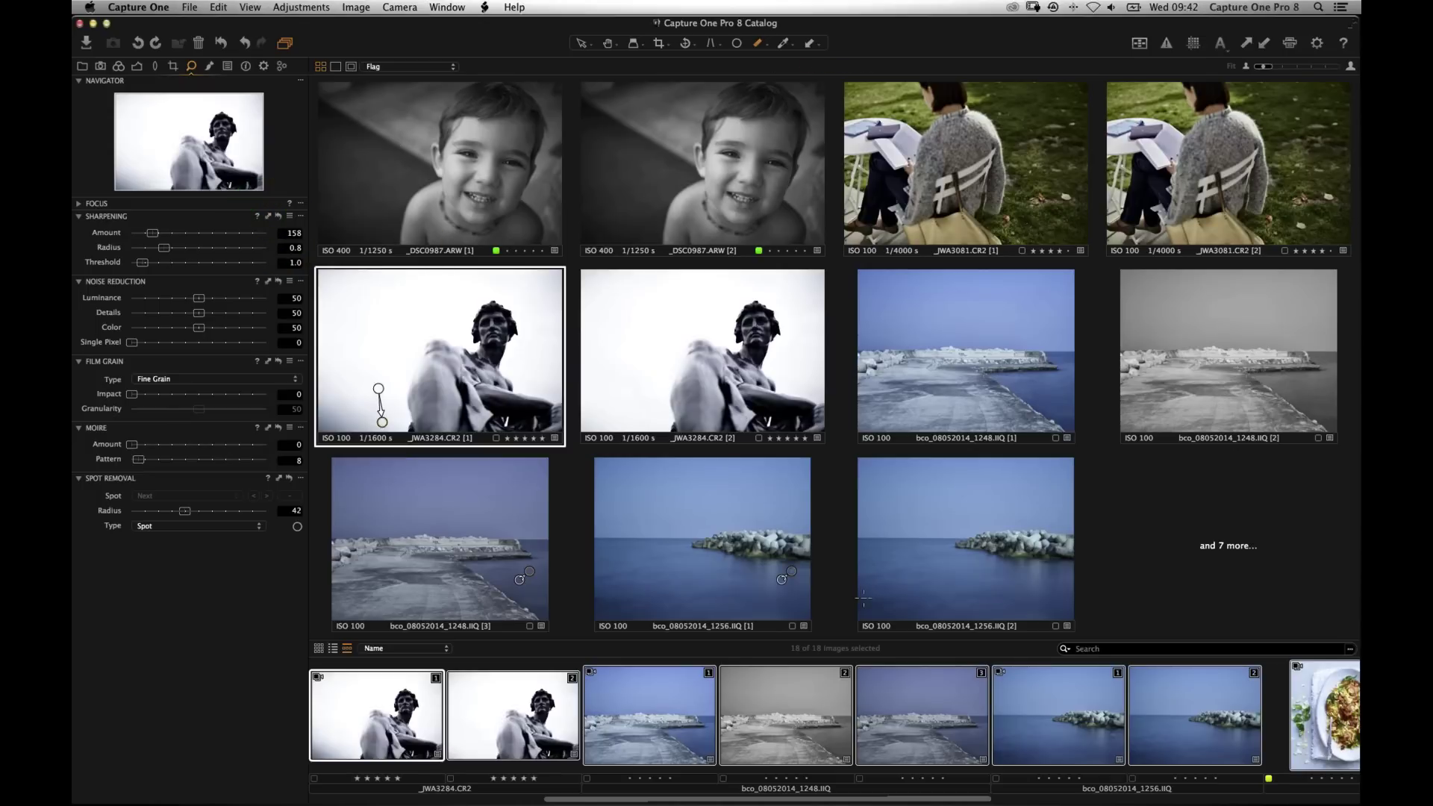
pyautogui.press('super+shift+v')
pyautogui.press('v')
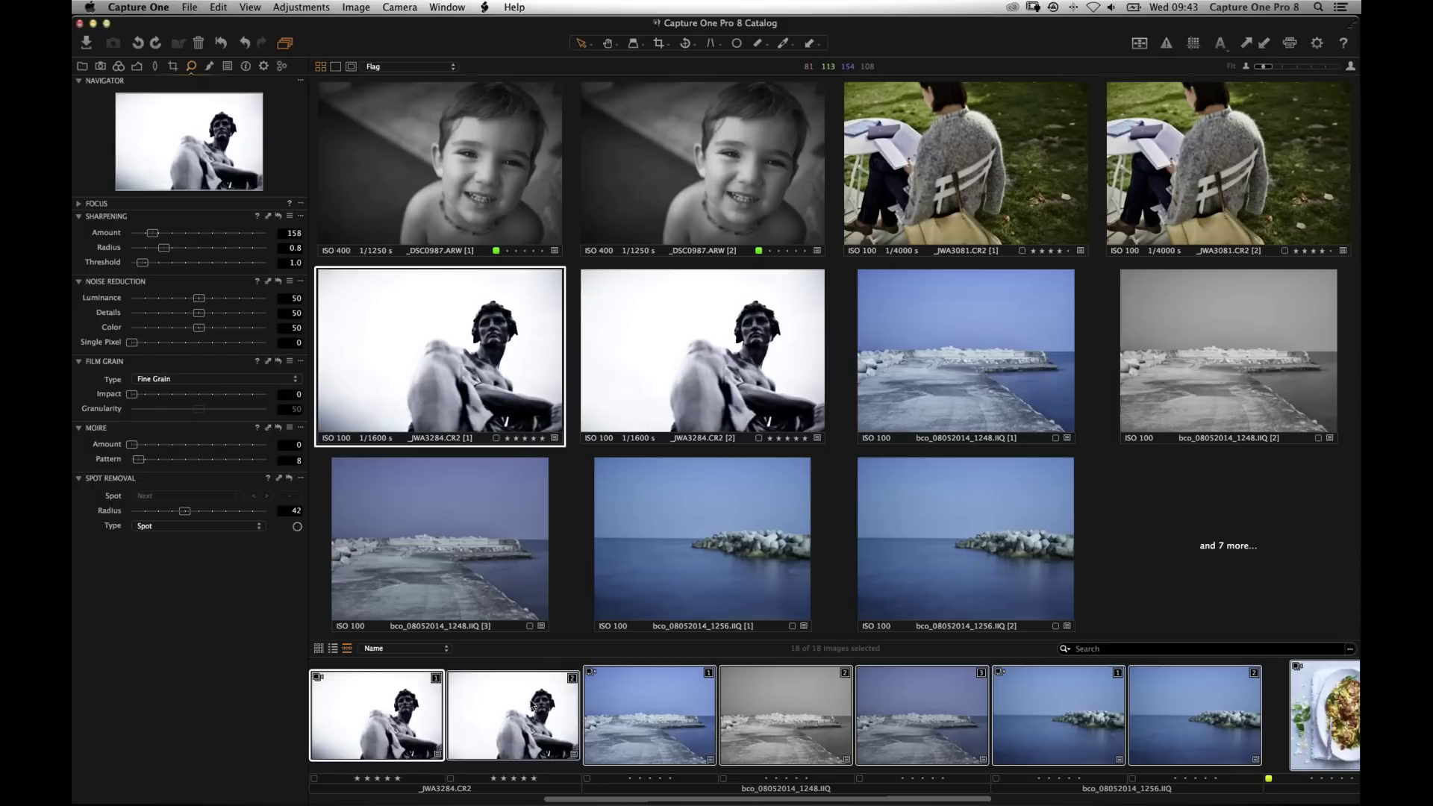
pyautogui.click(542, 721)
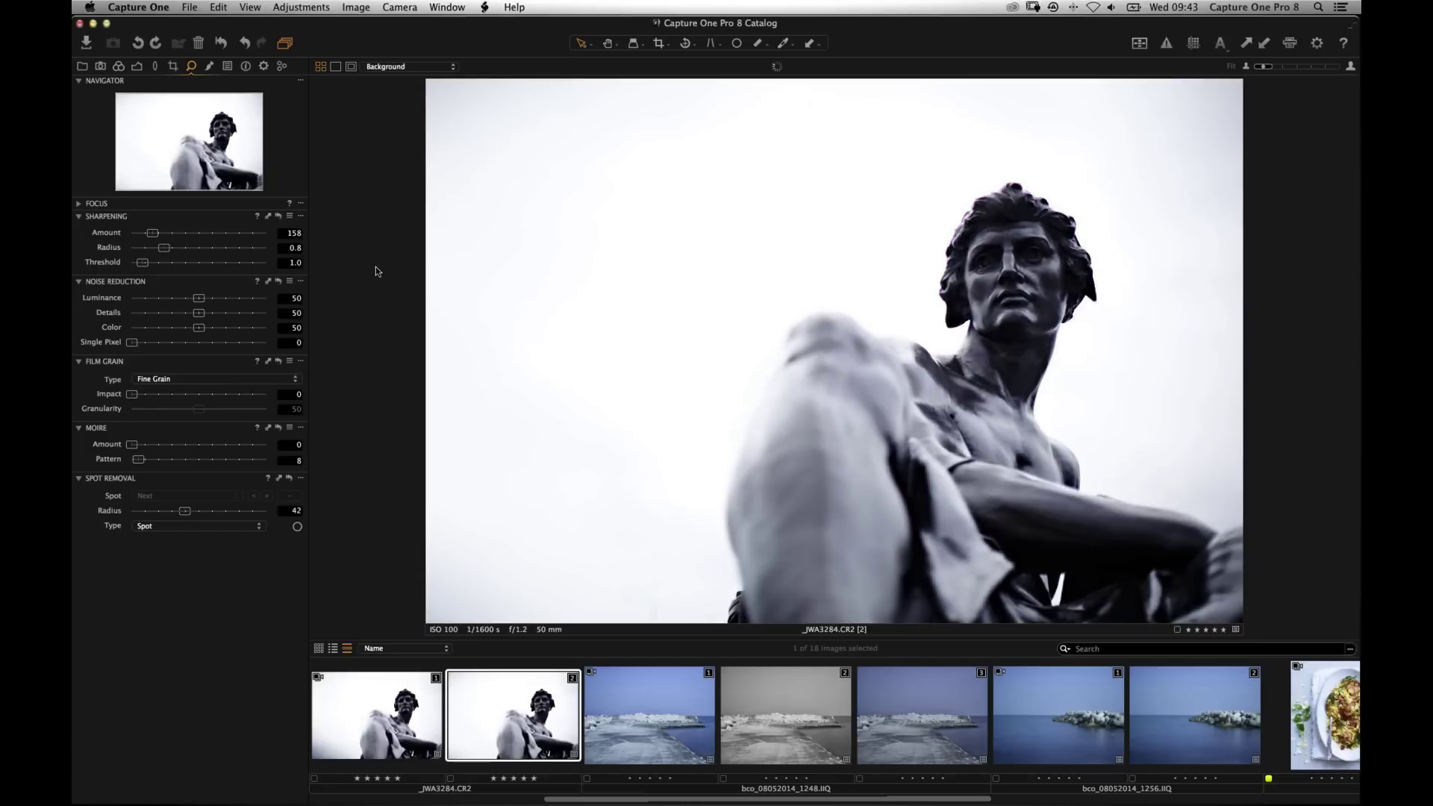
# Show the second statue variant's local adjustments and brush three separate mask spots onto the sky on a new adjustment layer.
pyautogui.click(209, 67)
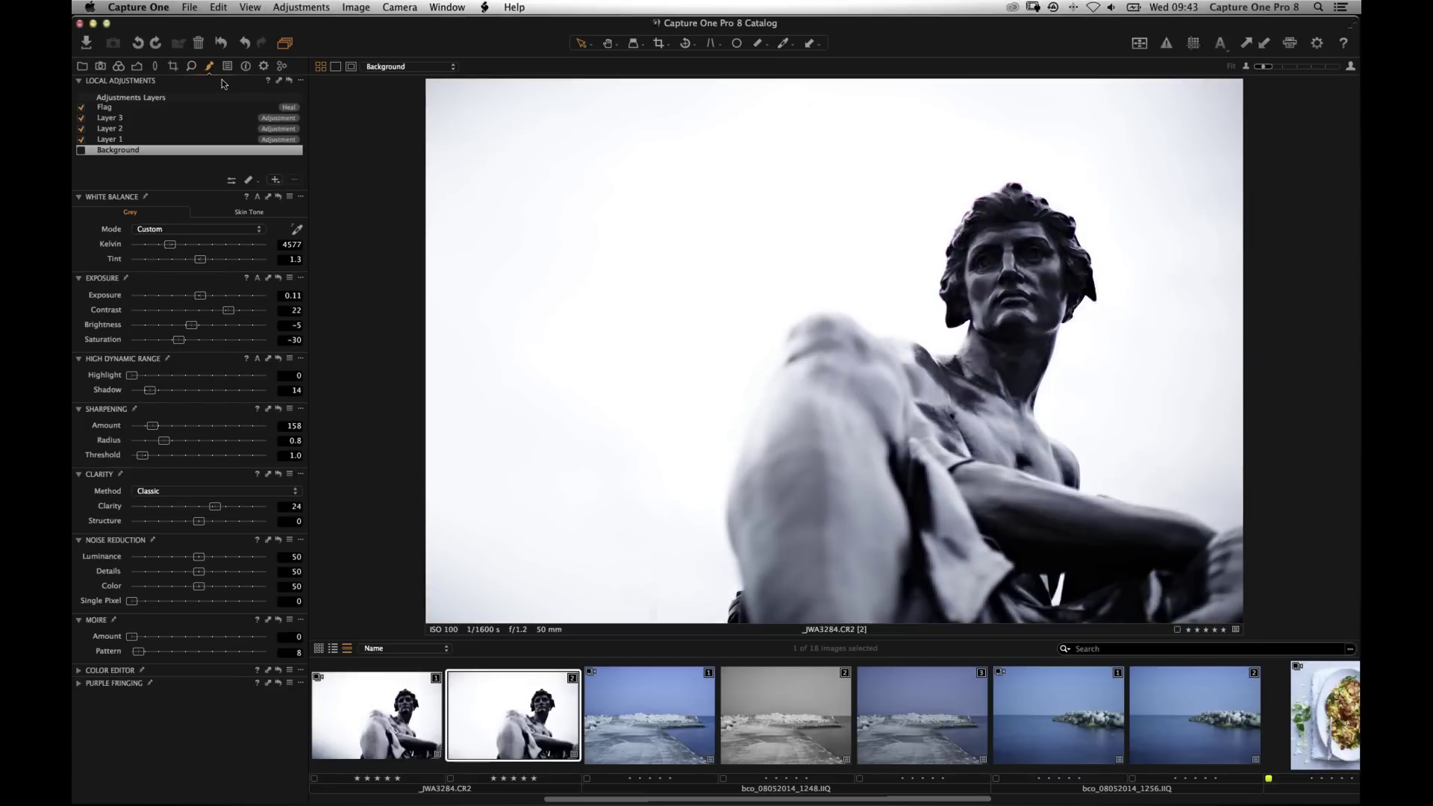
pyautogui.click(250, 185)
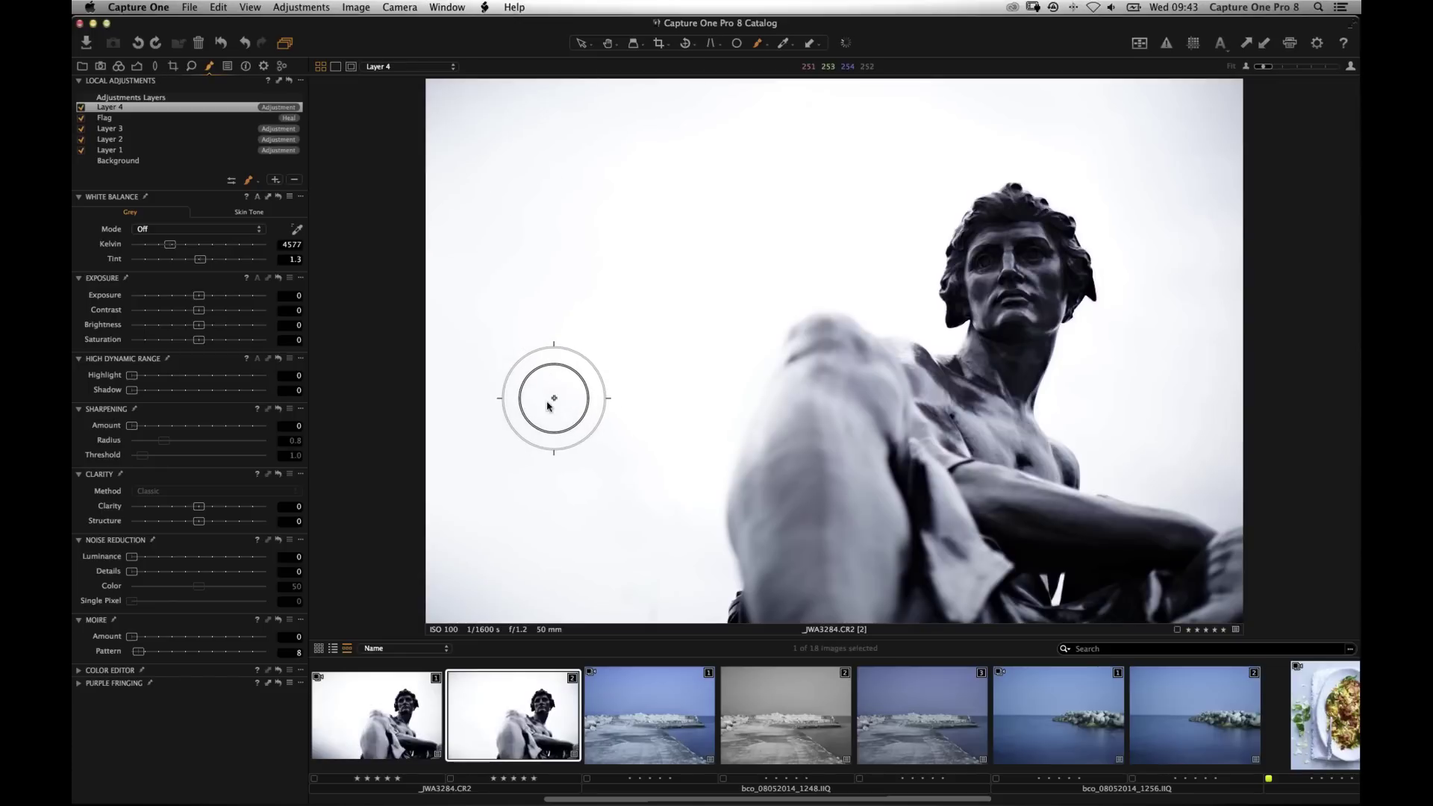
pyautogui.click(541, 399)
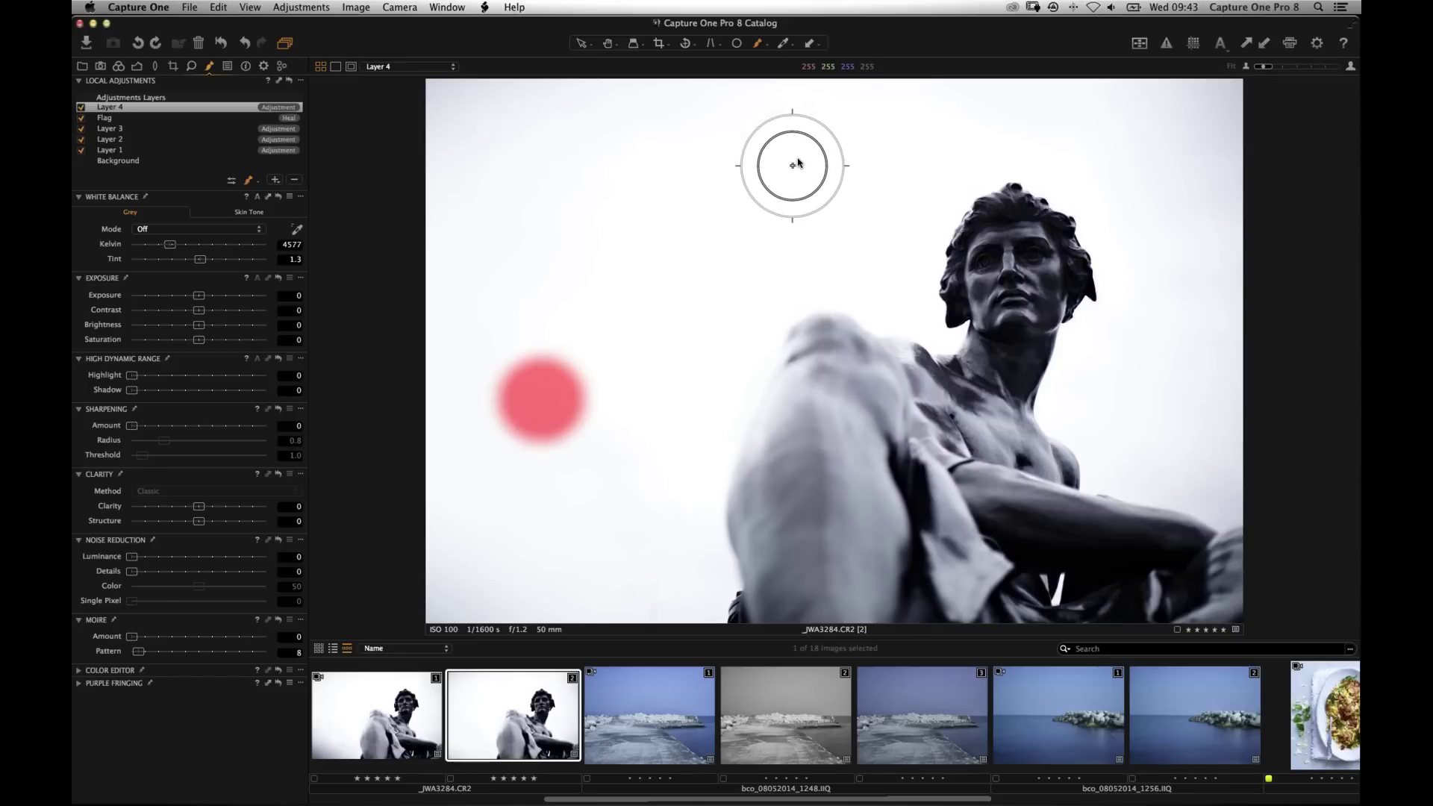
pyautogui.click(794, 163)
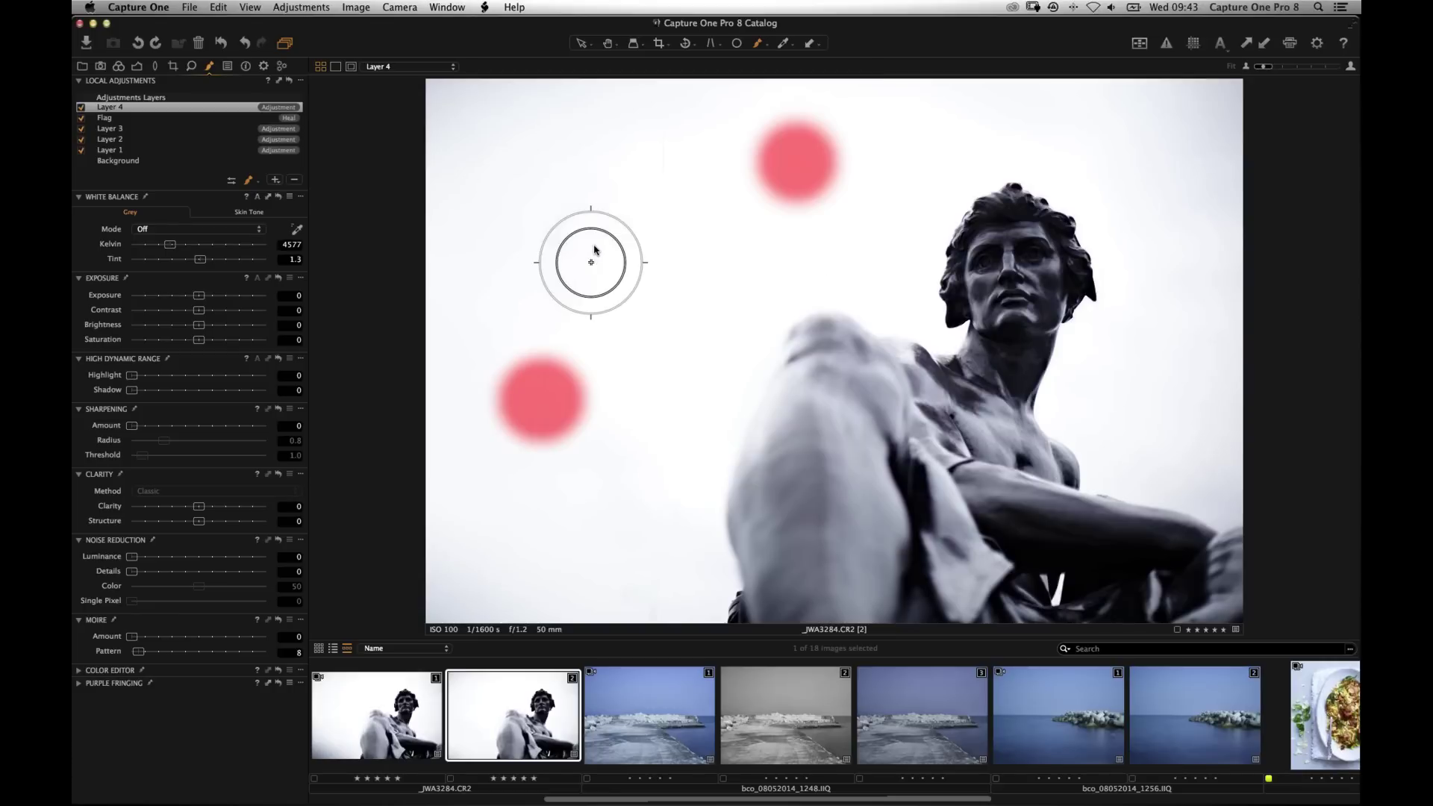
pyautogui.click(588, 245)
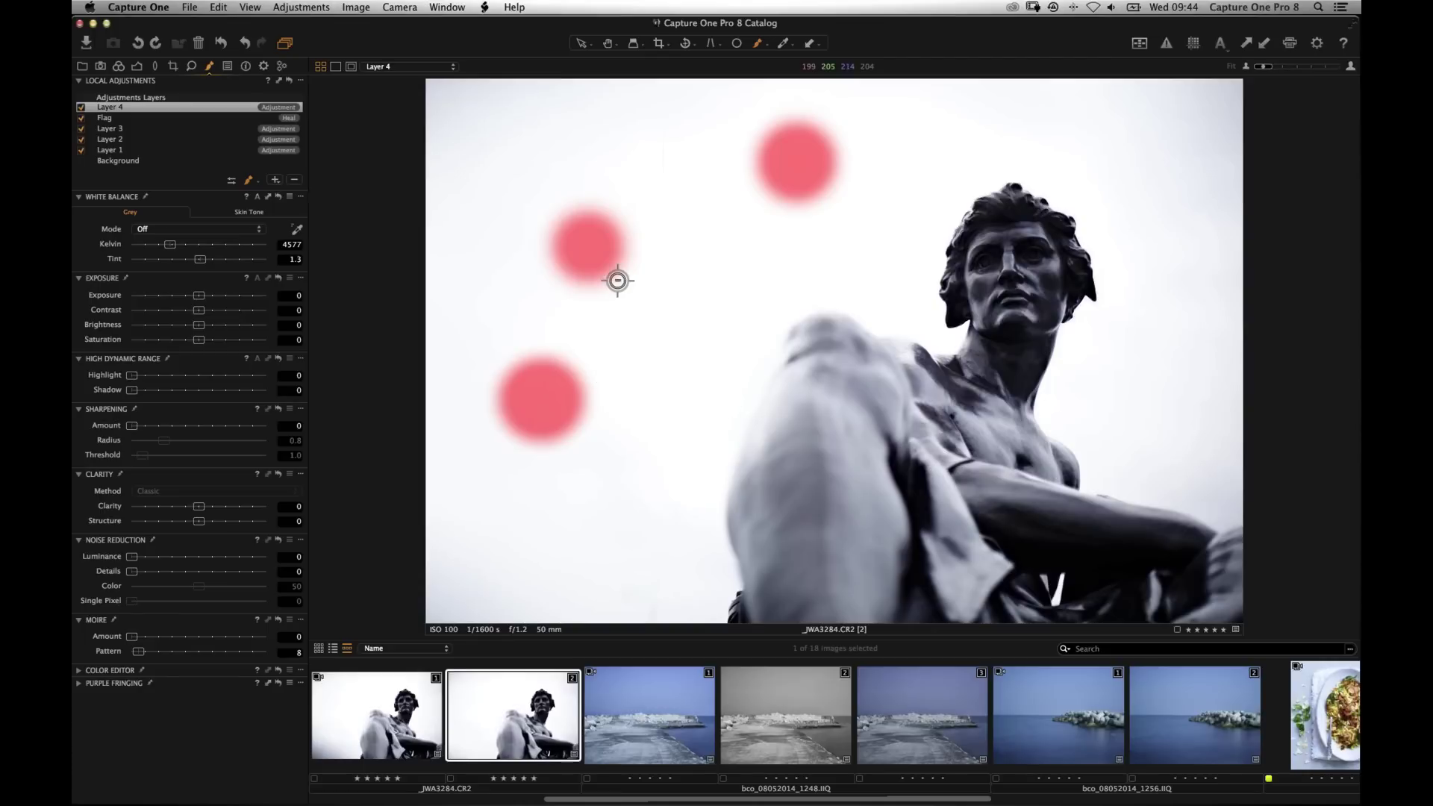
# Extend the middle mask spot in the sky with small and large brush strokes, and try erasing part of it.
pyautogui.moveTo(595, 284); pyautogui.dragTo(631, 249)
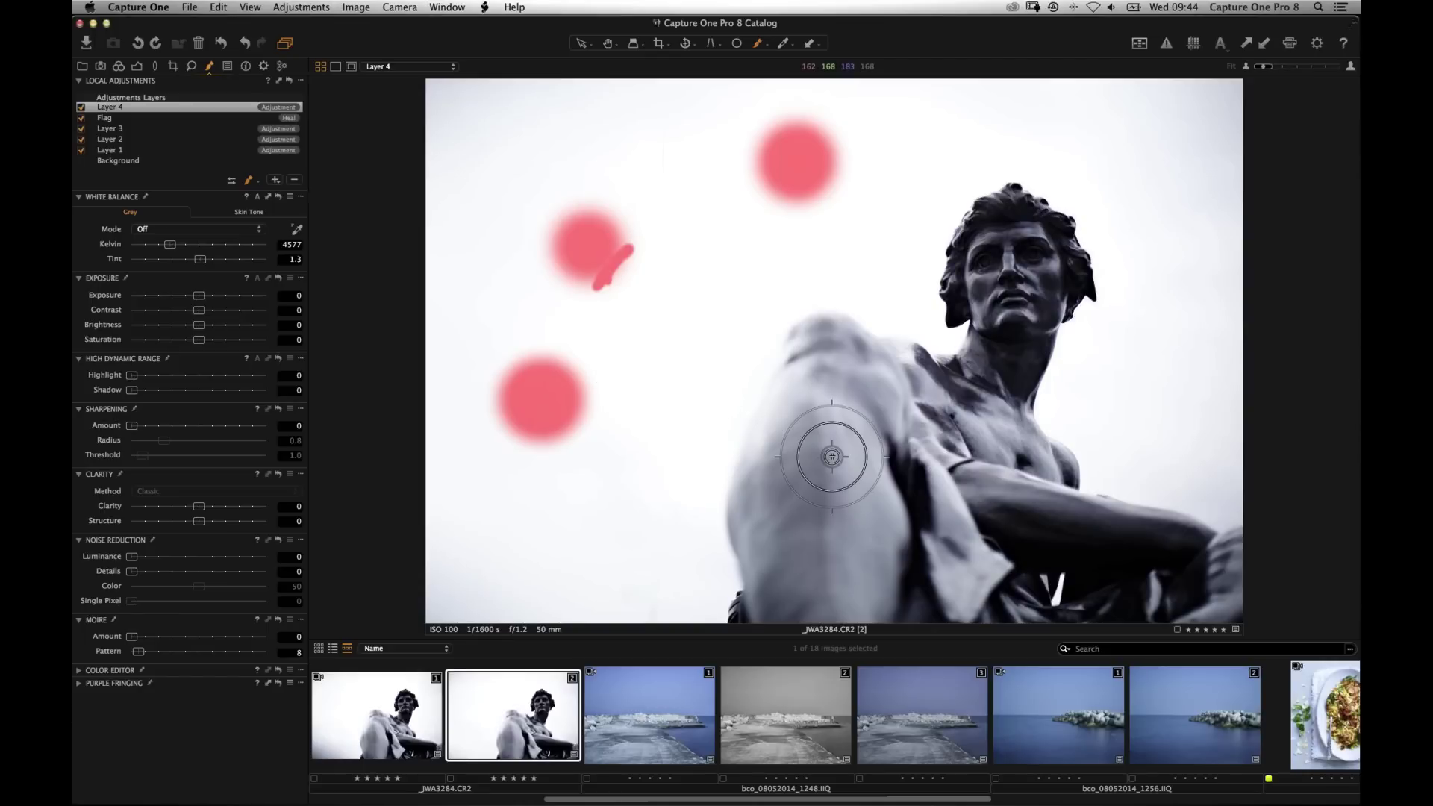
pyautogui.moveTo(618, 246)
pyautogui.mouseDown()
pyautogui.moveTo(592, 250)
pyautogui.moveTo(678, 327)
pyautogui.mouseUp()
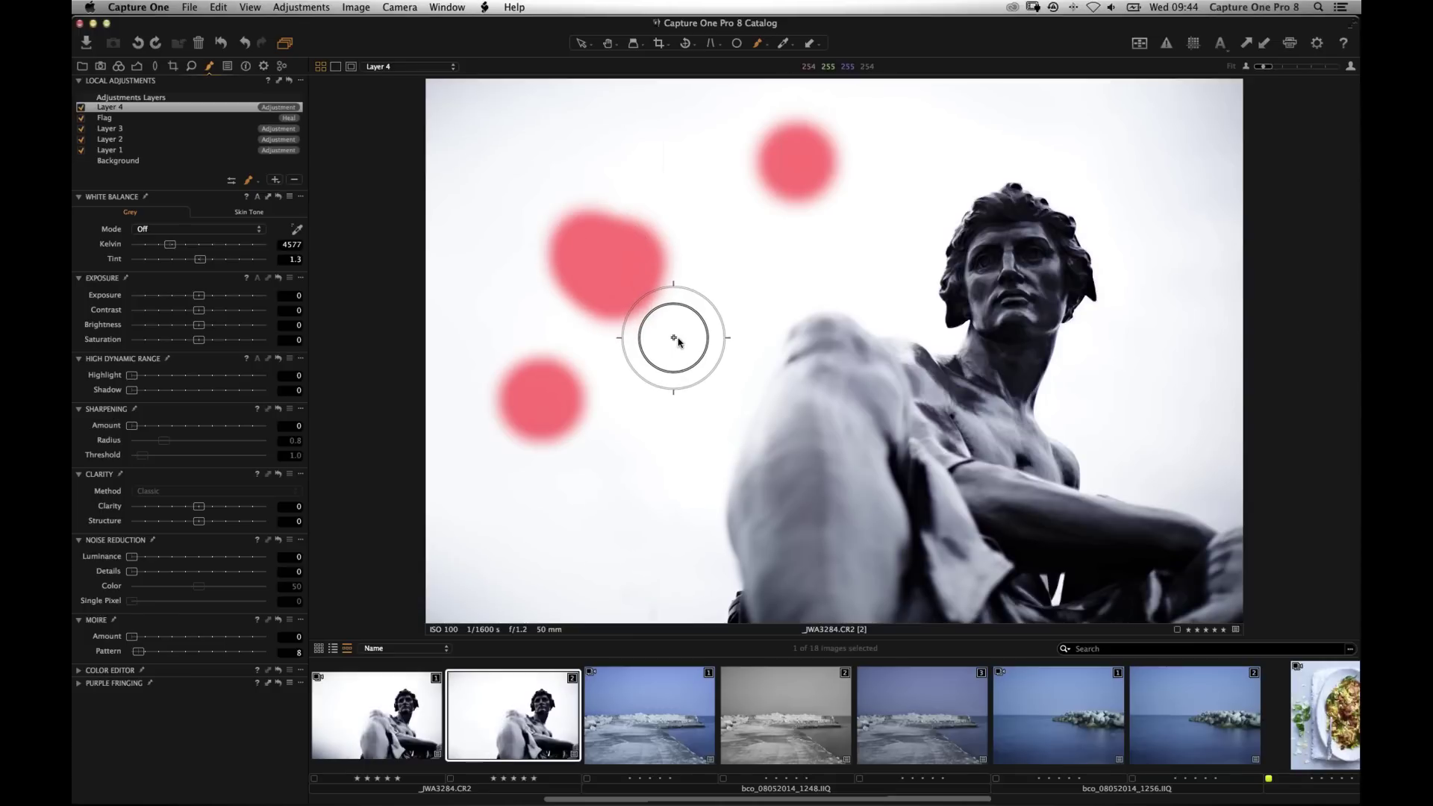
pyautogui.press('e')
pyautogui.moveTo(610, 318)
pyautogui.mouseDown()
pyautogui.moveTo(605, 333)
pyautogui.moveTo(660, 304)
pyautogui.moveTo(665, 255)
pyautogui.moveTo(624, 285)
pyautogui.moveTo(652, 270)
pyautogui.moveTo(648, 314)
pyautogui.mouseUp()
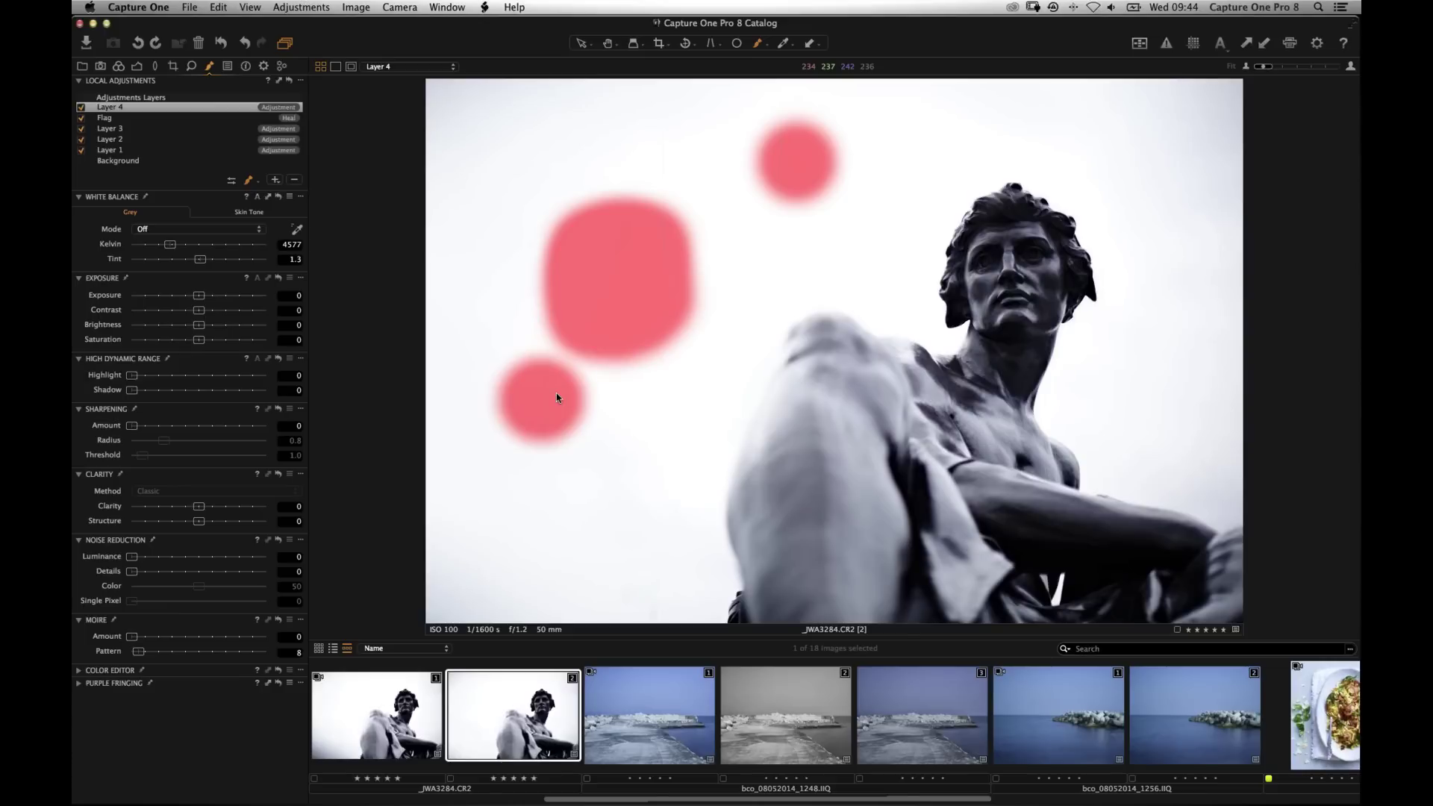
# Open the third pier variant and choose Draw Mask for its sea heal layer to show the heal source arrow.
pyautogui.click(1032, 727)
pyautogui.click(906, 725)
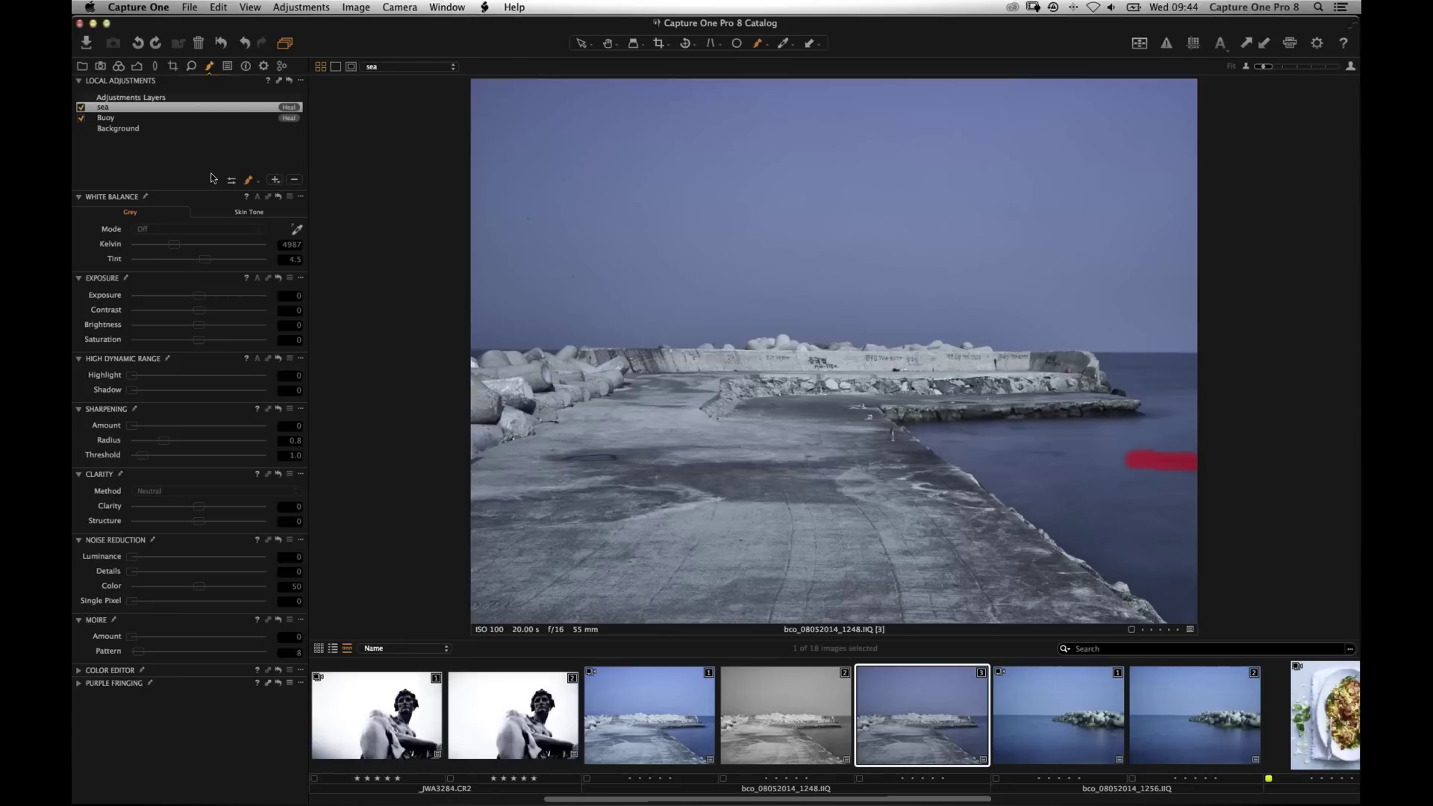
pyautogui.click(251, 180)
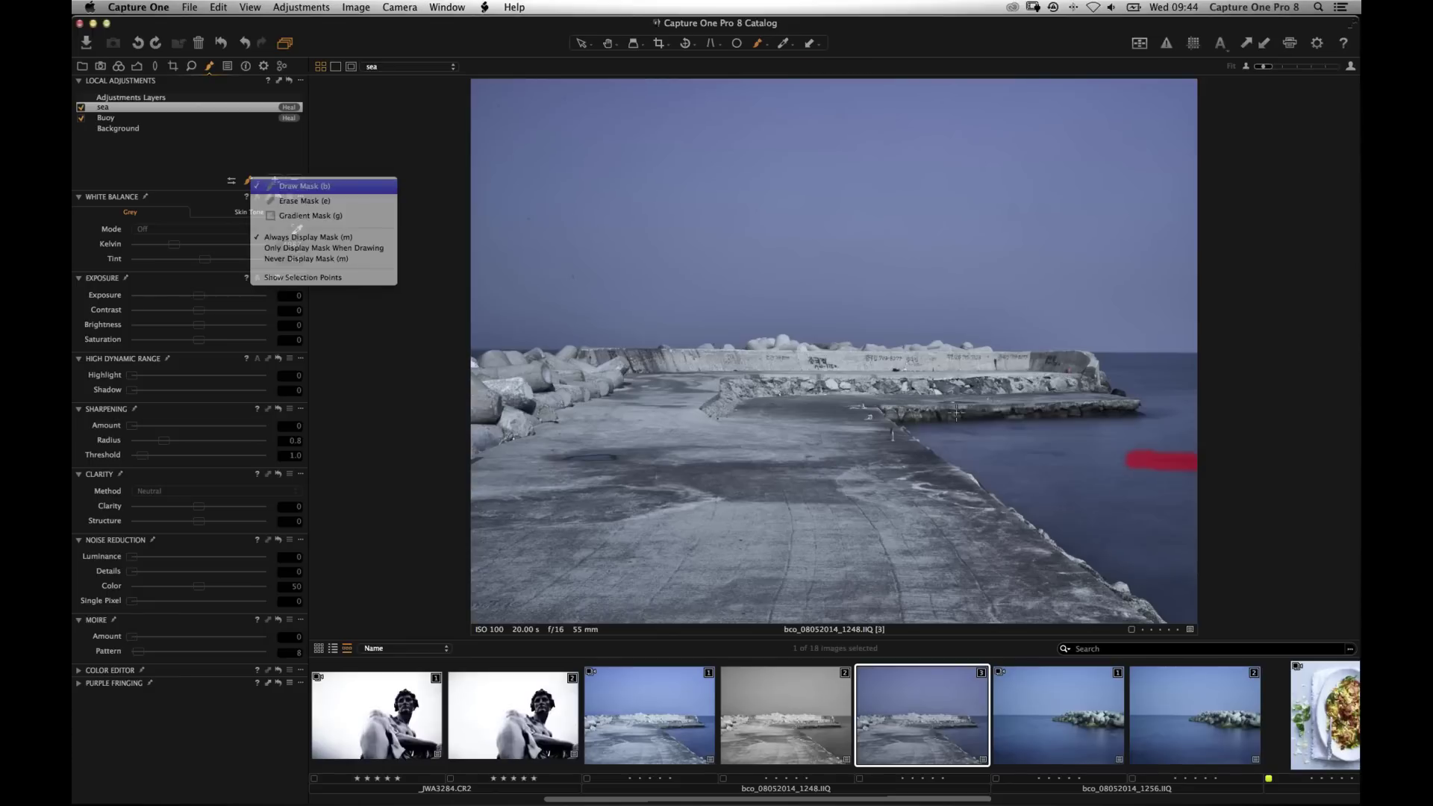
pyautogui.click(298, 186)
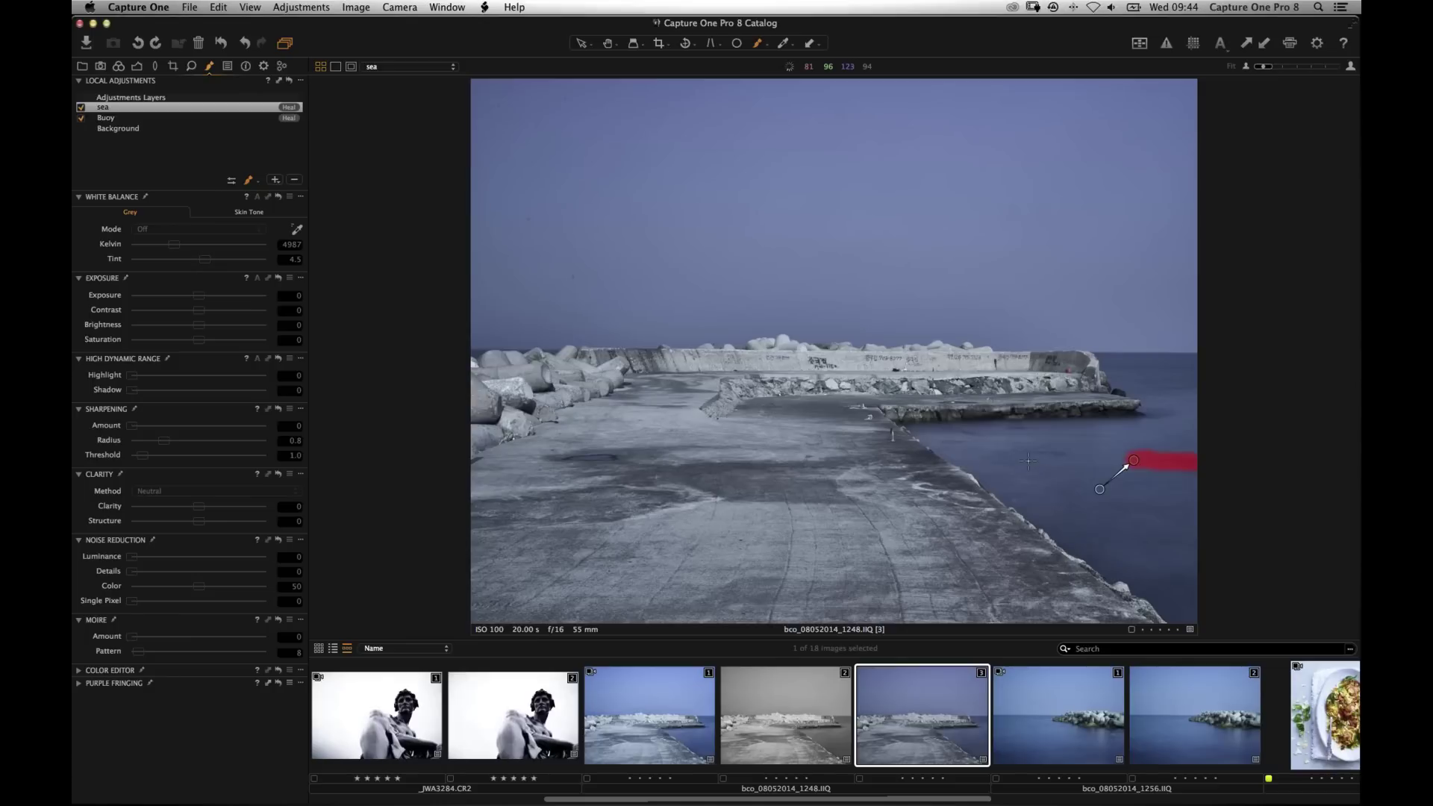
# Alternate between the Select cursor and Draw Mask on the sea layer to hide and show the heal source arrow.
pyautogui.click(243, 184)
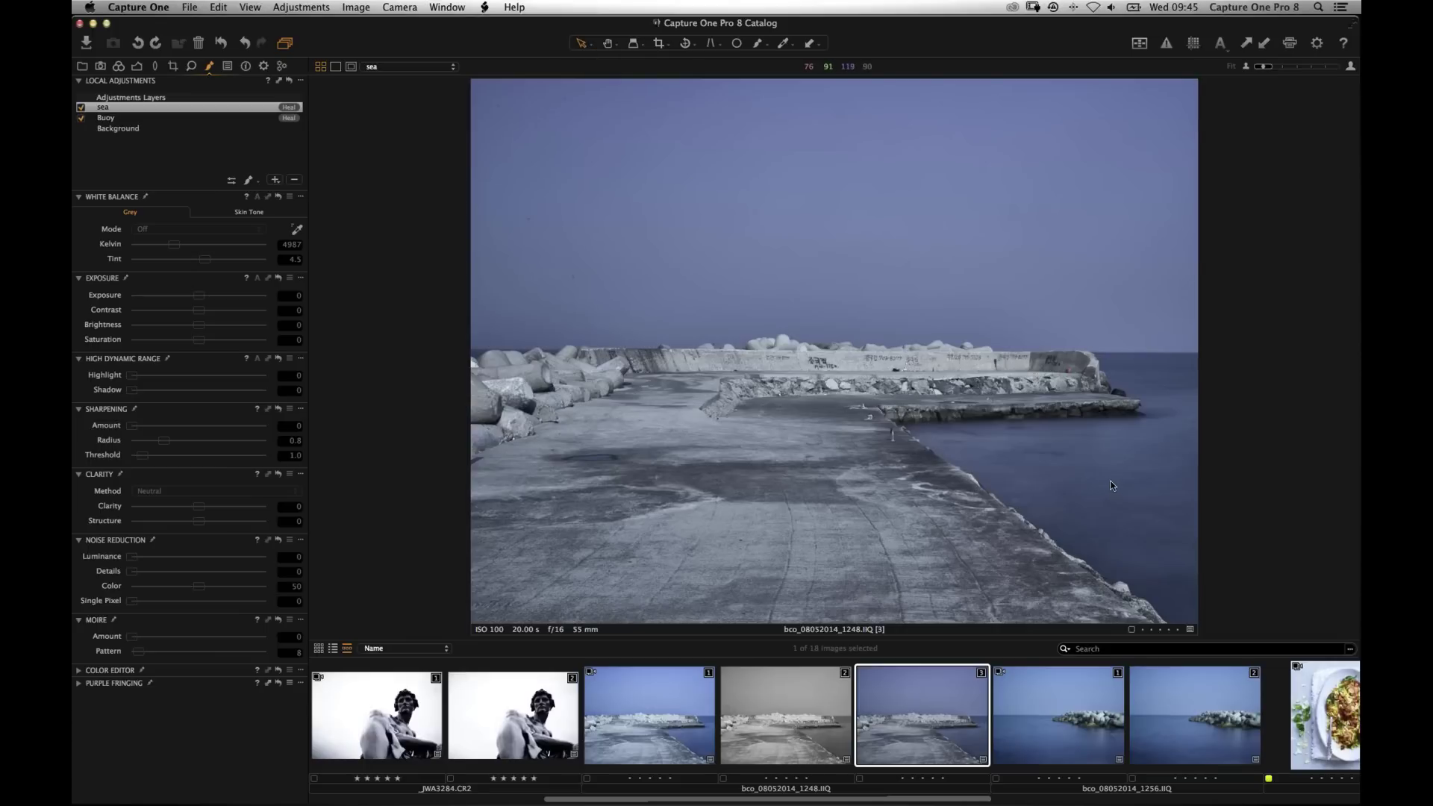
pyautogui.press('b')
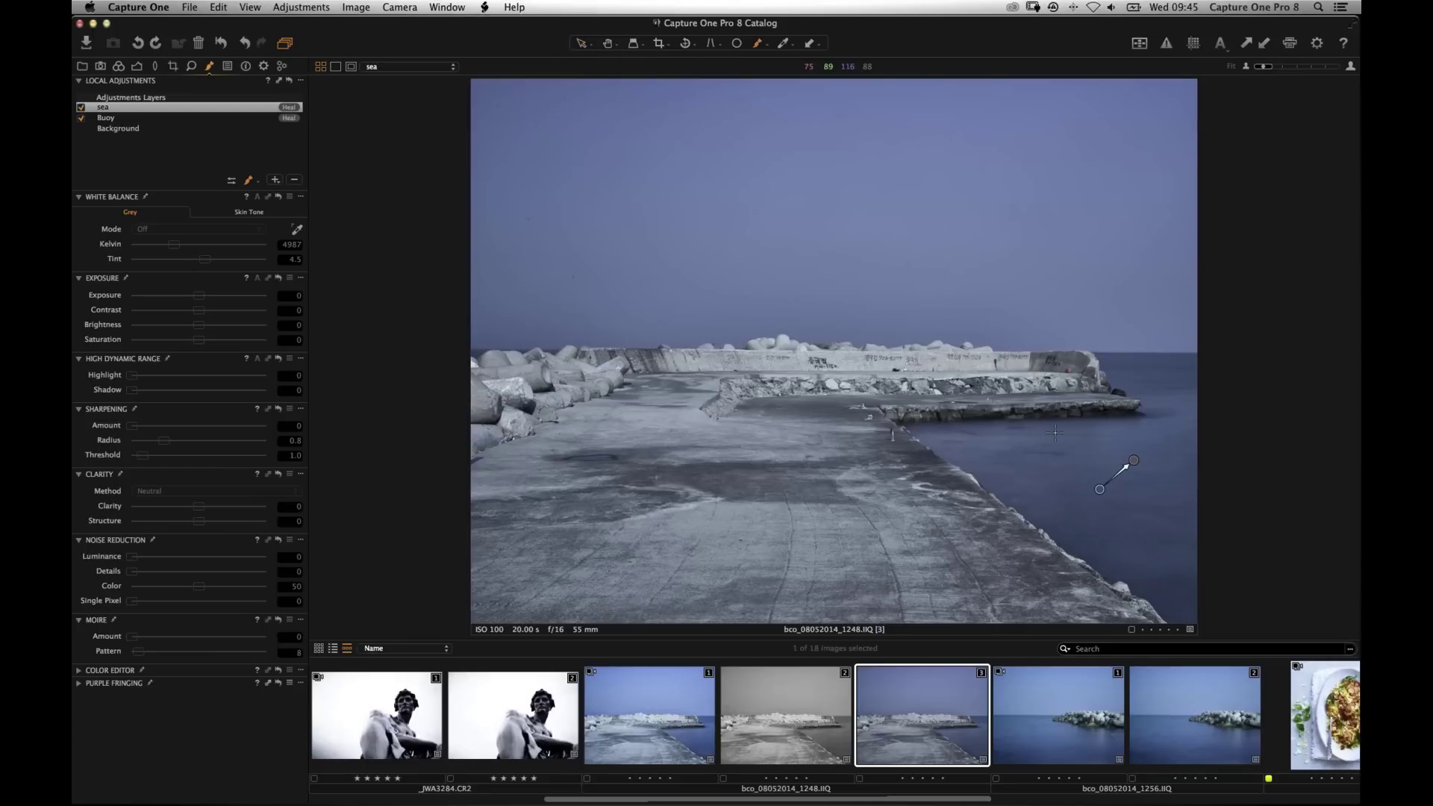
pyautogui.press('v')
pyautogui.press('b')
pyautogui.press('v')
pyautogui.press('b')
pyautogui.press('v')
pyautogui.press('b')
# Open the first pier variant, view the Wacom Tablet pen settings in System Preferences, and return to Capture One.
pyautogui.click(646, 718)
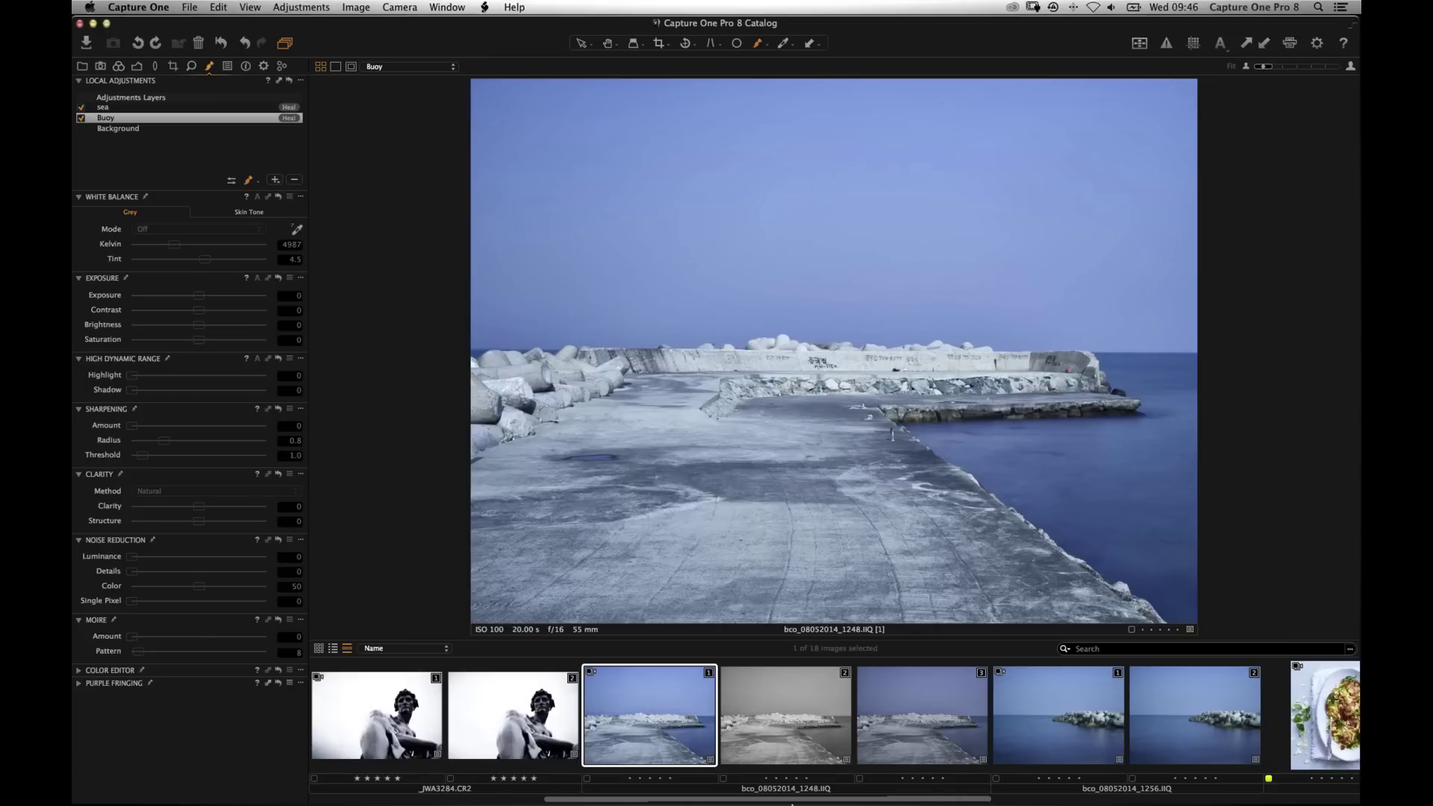
pyautogui.moveTo(805, 785)
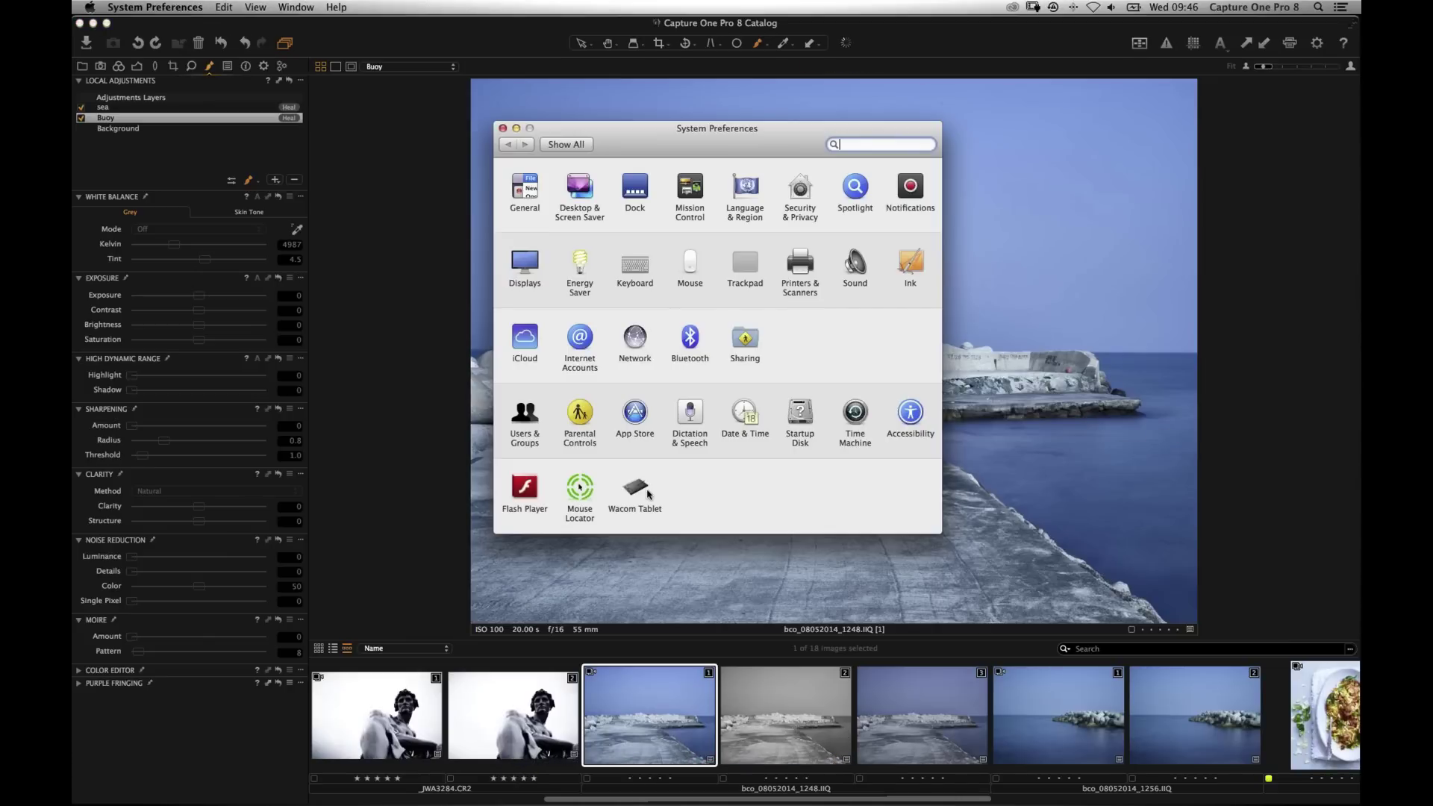
pyautogui.click(642, 492)
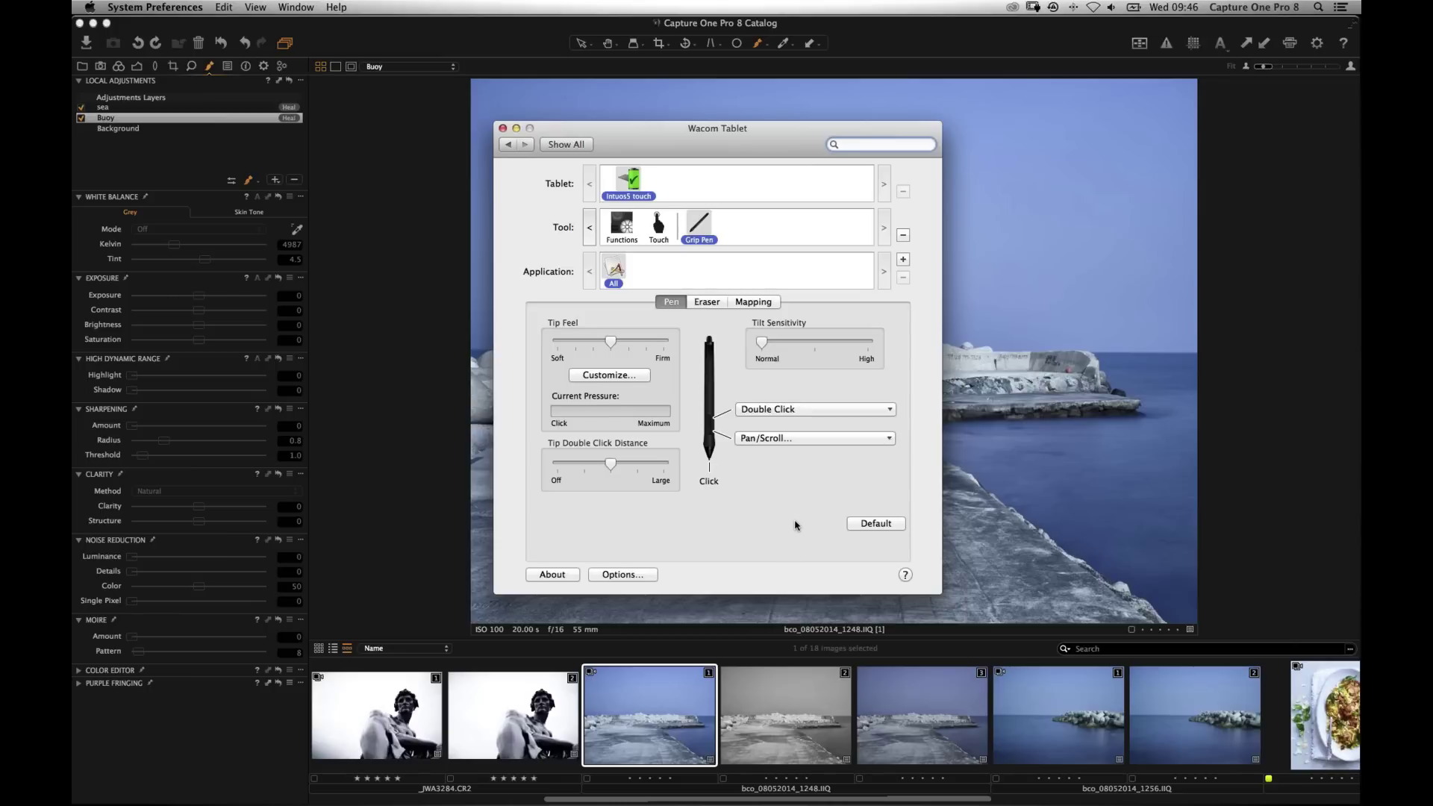
pyautogui.moveTo(502, 201); pyautogui.dragTo(515, 137)
pyautogui.click(484, 159)
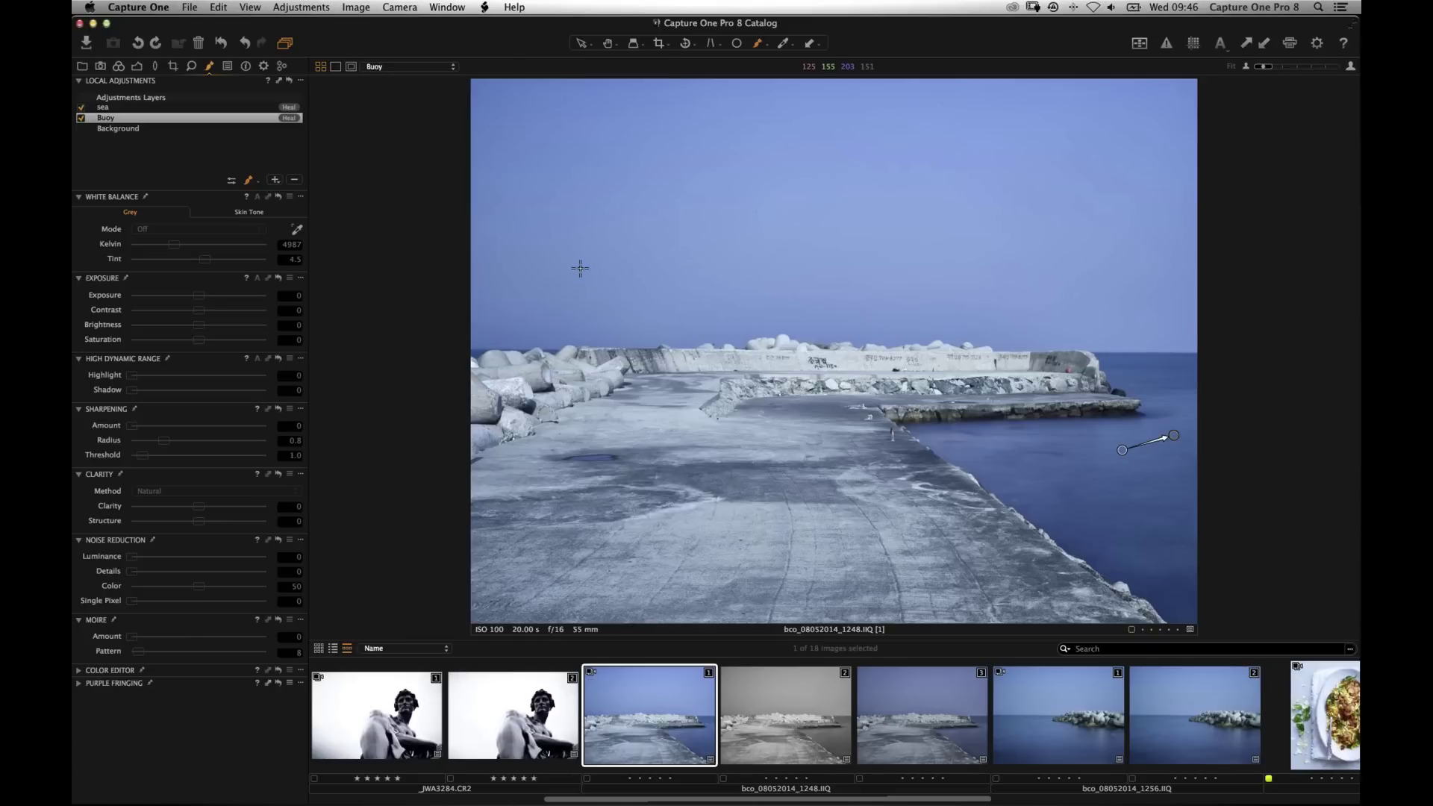